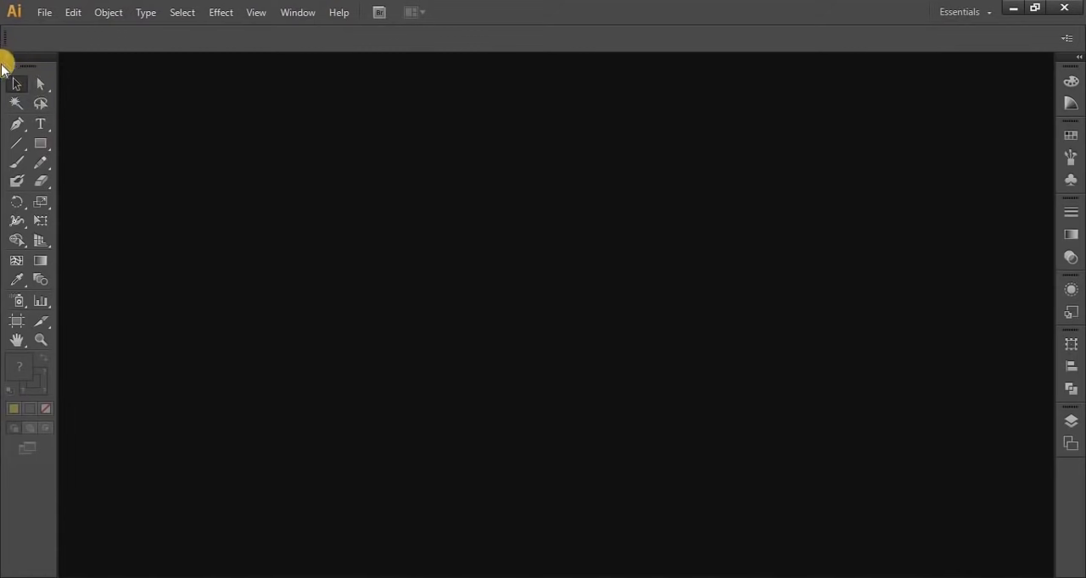
Undock the Tools panel, switch it to a single column and back to two, and dock it again at its original edge
left_click_drag(26, 57, 372, 110)
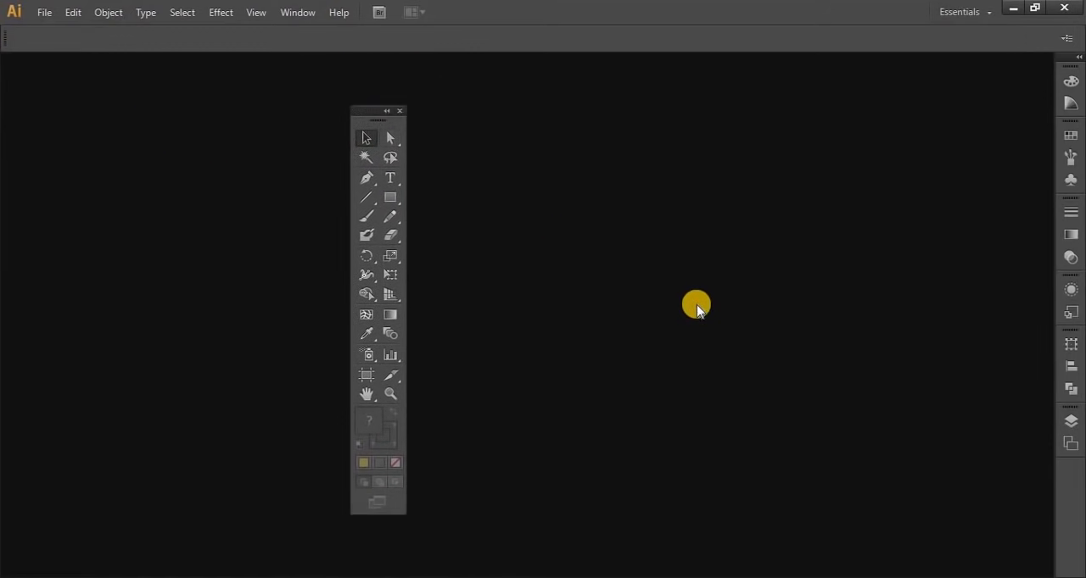
left_click(386, 111)
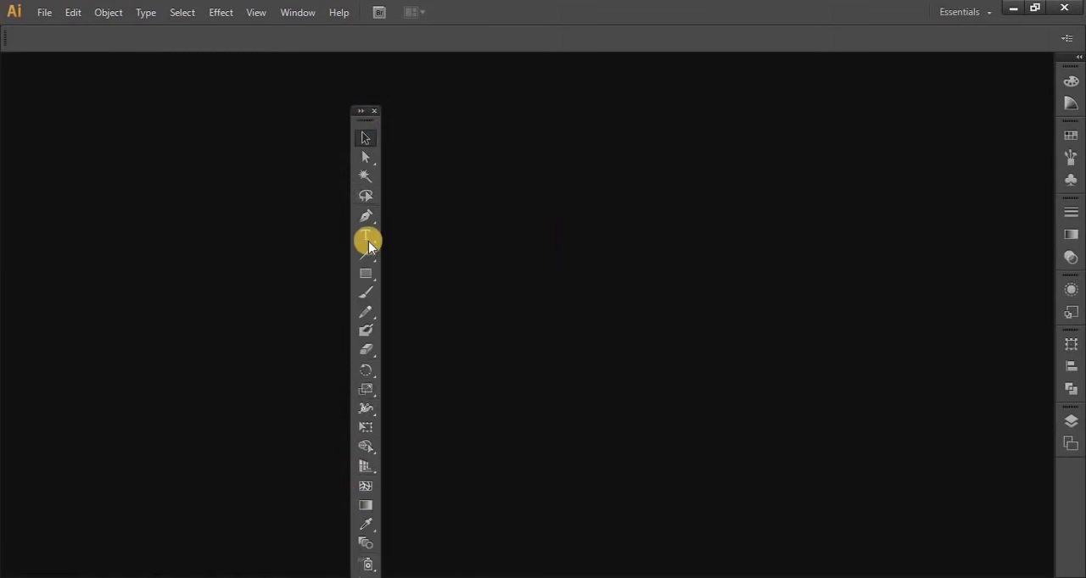
left_click(360, 112)
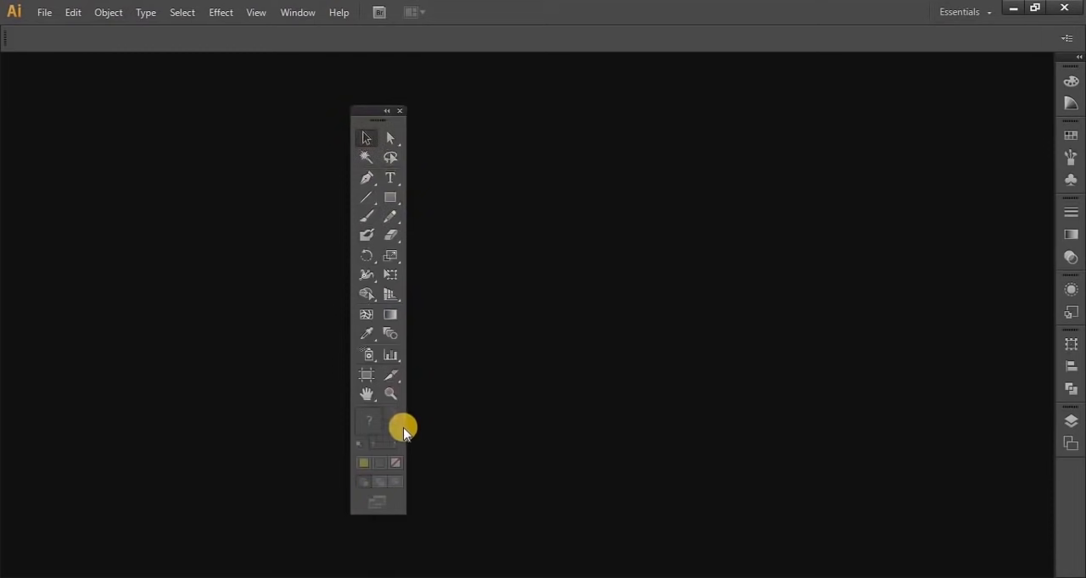
left_click_drag(364, 115, 3, 127)
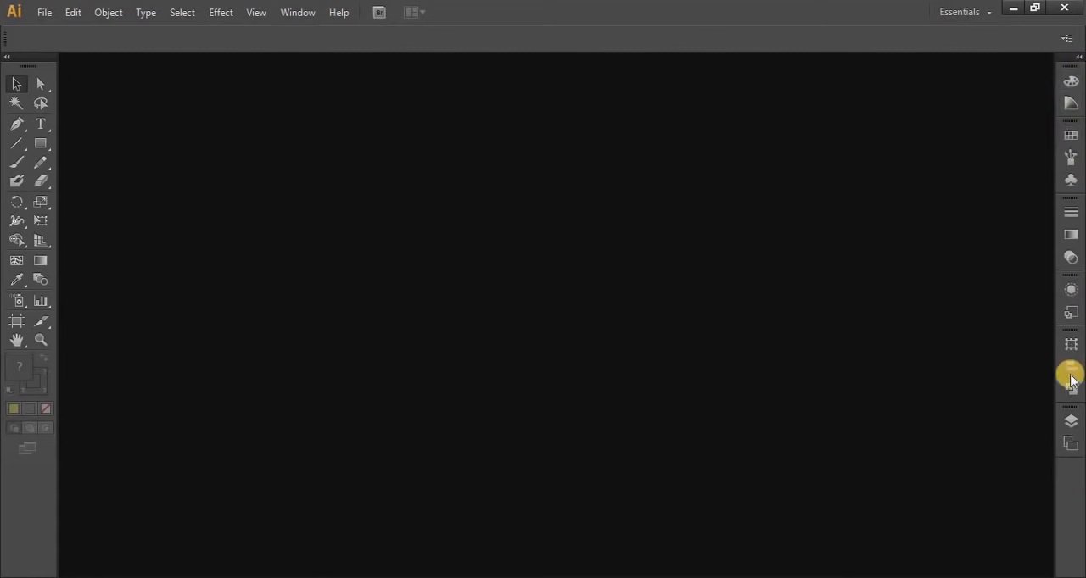
Float the collapsed panel group over the workspace and dock it back at its original edge
left_click_drag(1064, 59, 858, 92)
left_click_drag(650, 108, 700, 65)
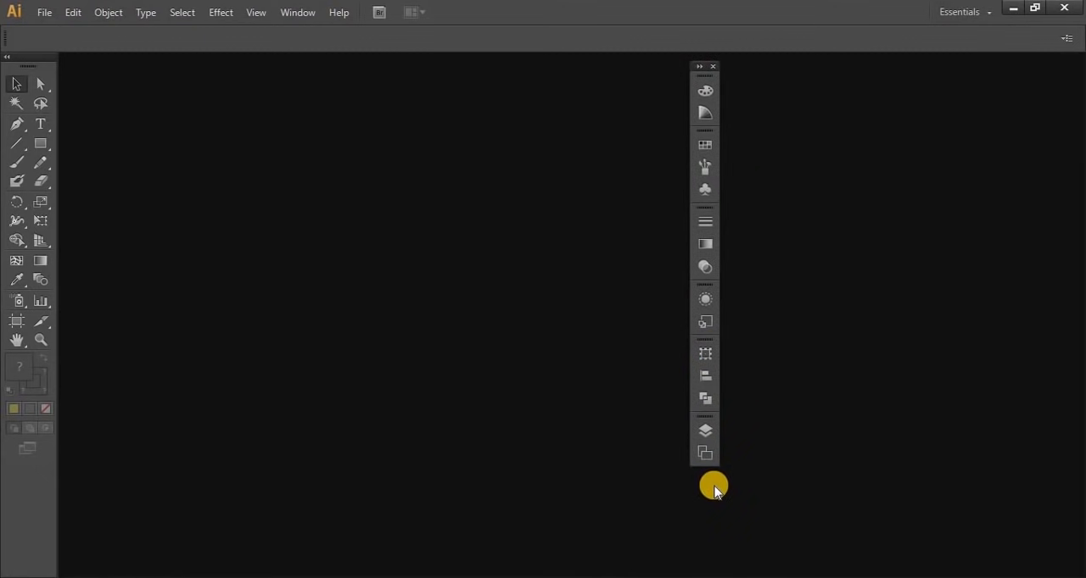
left_click_drag(692, 66, 1078, 146)
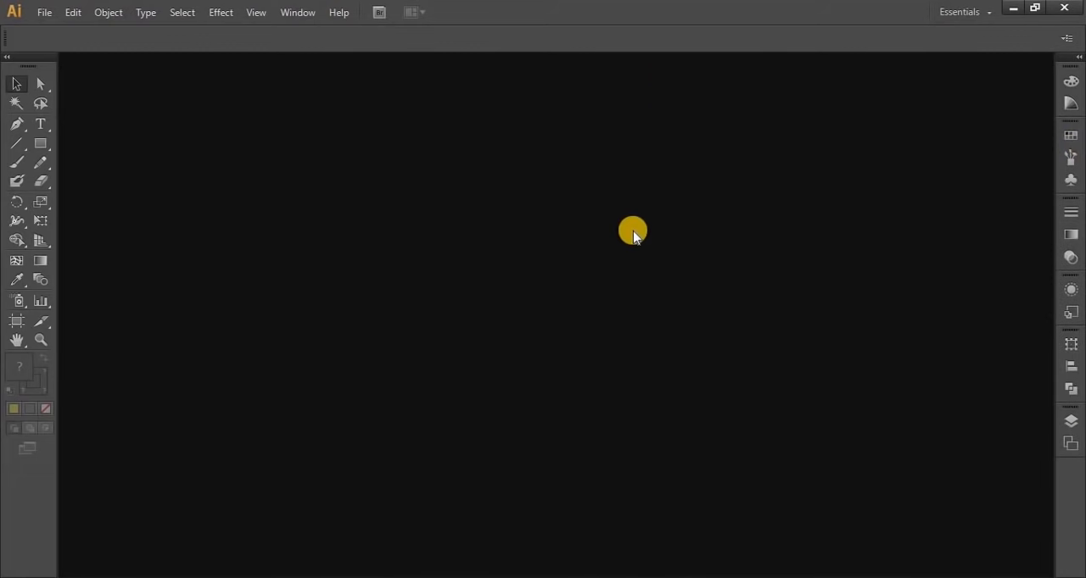
Check the list of available workspaces without switching from Essentials
left_click(961, 17)
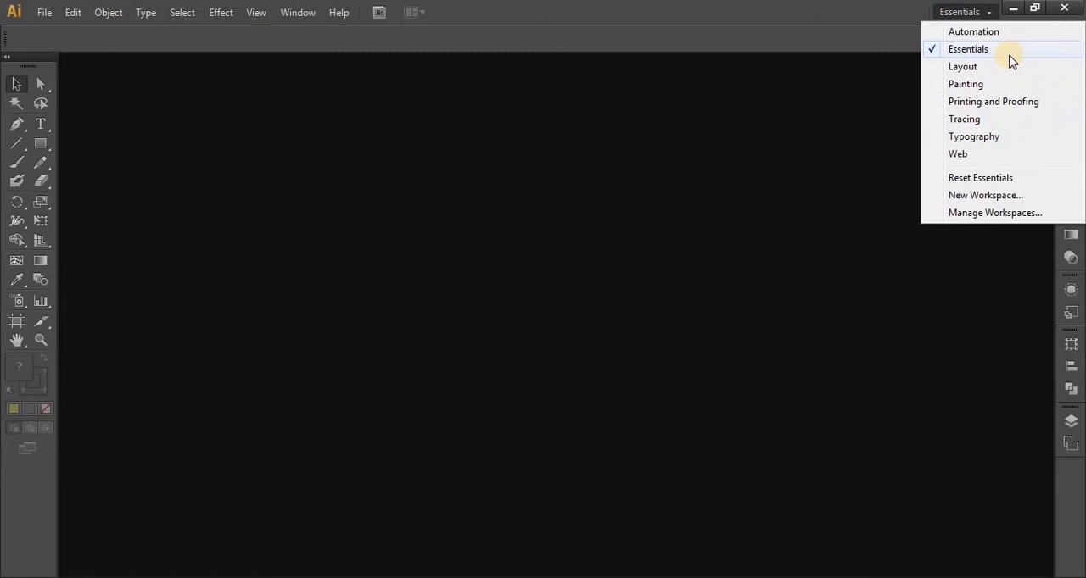
left_click(822, 260)
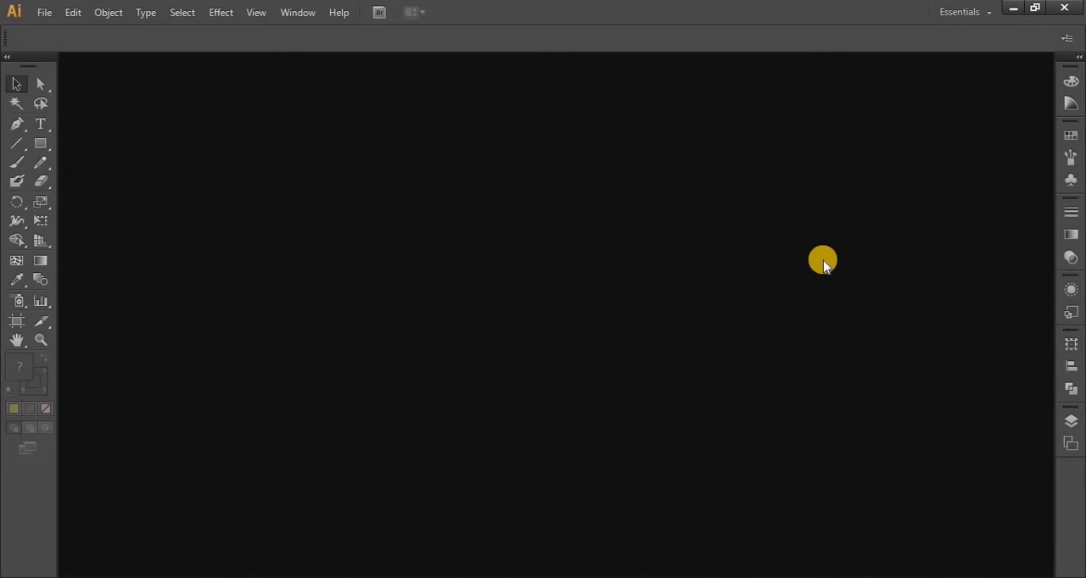
Start a new document named First Class and check the available document profiles, keeping Custom
left_click(43, 12)
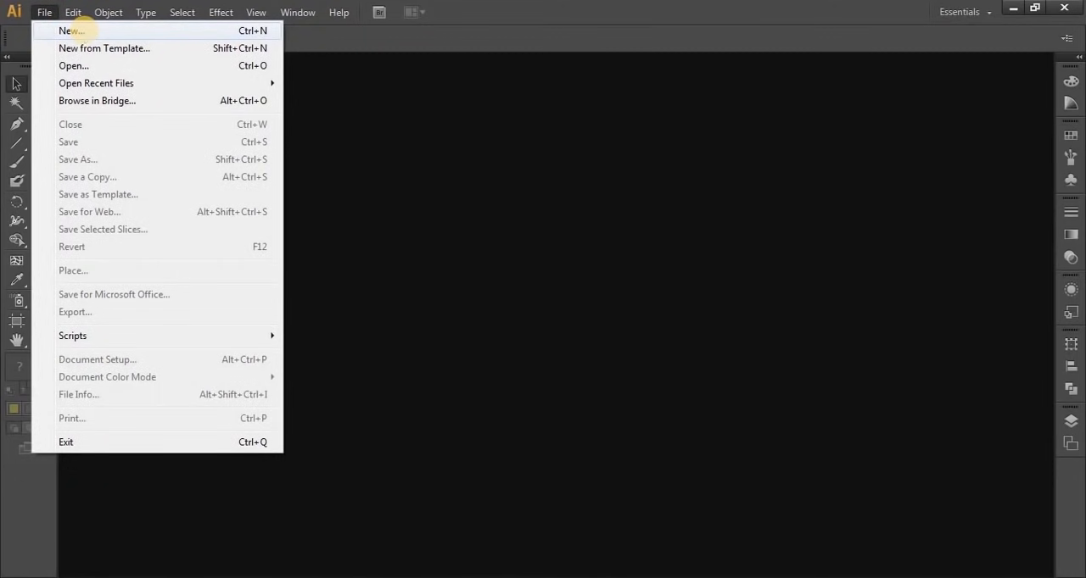
left_click(85, 33)
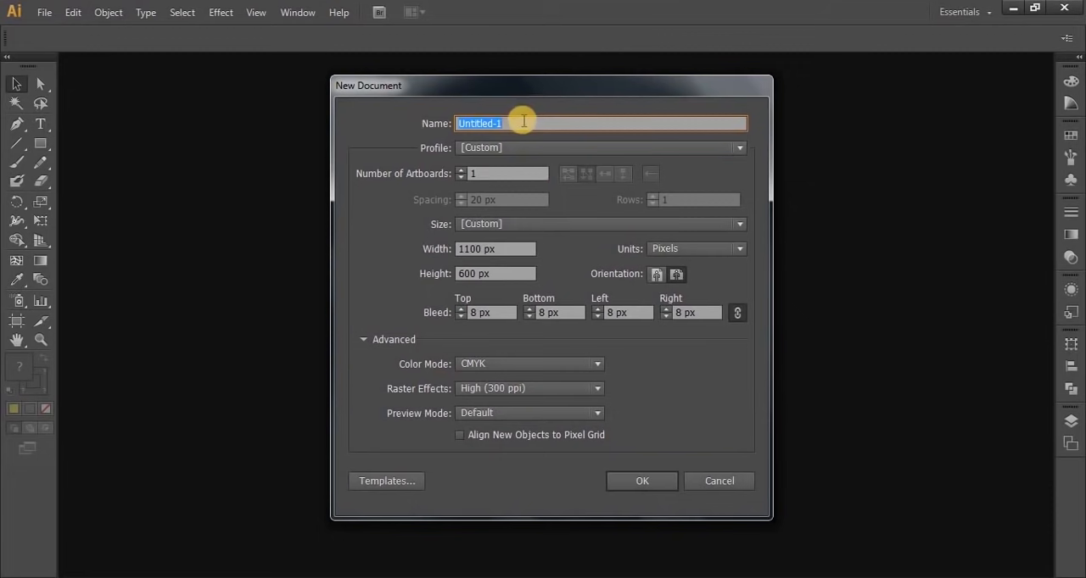
type("First Class")
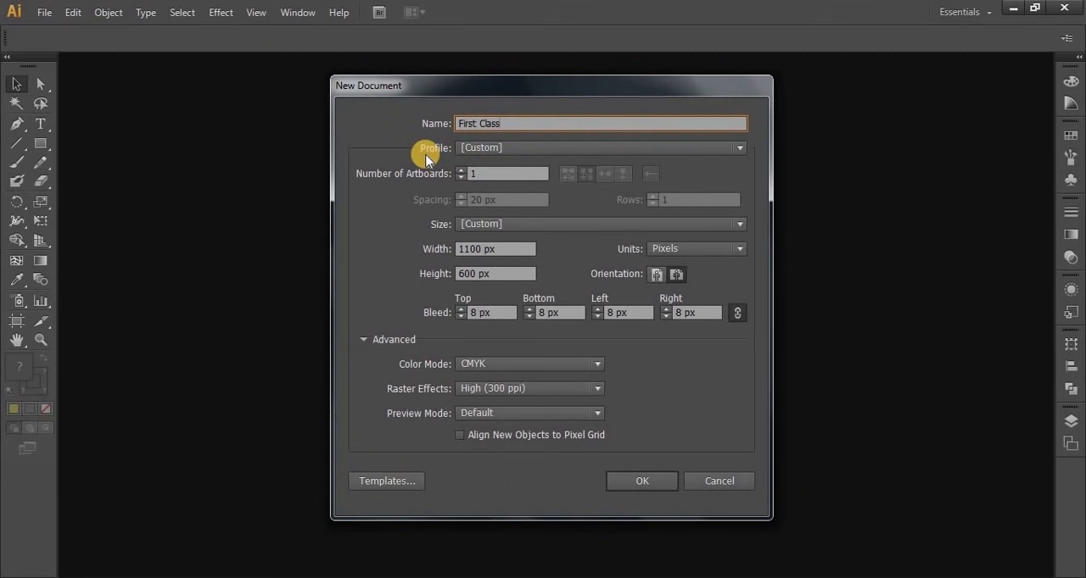
left_click(507, 147)
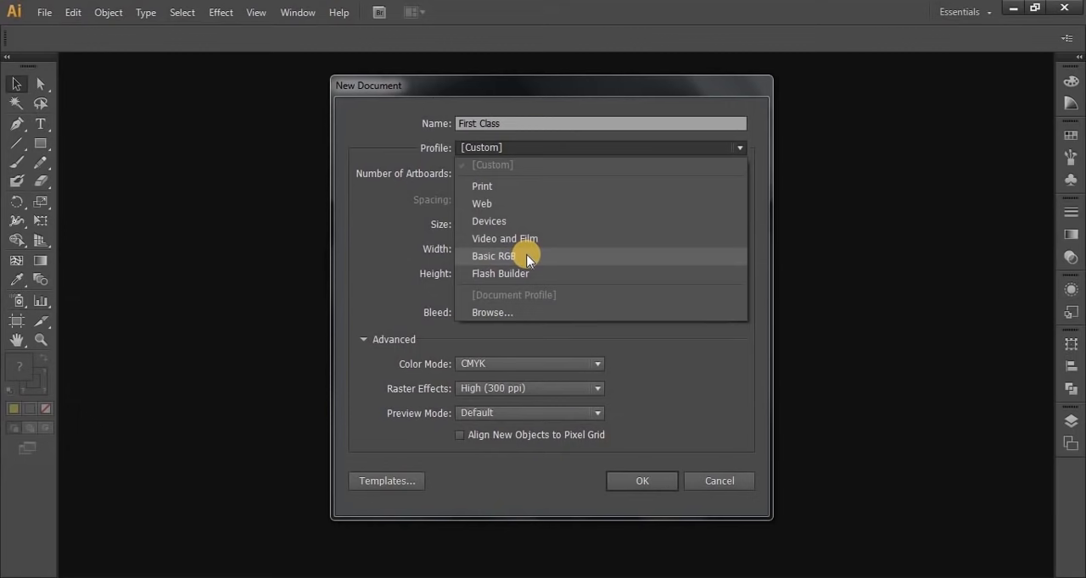
left_click(513, 151)
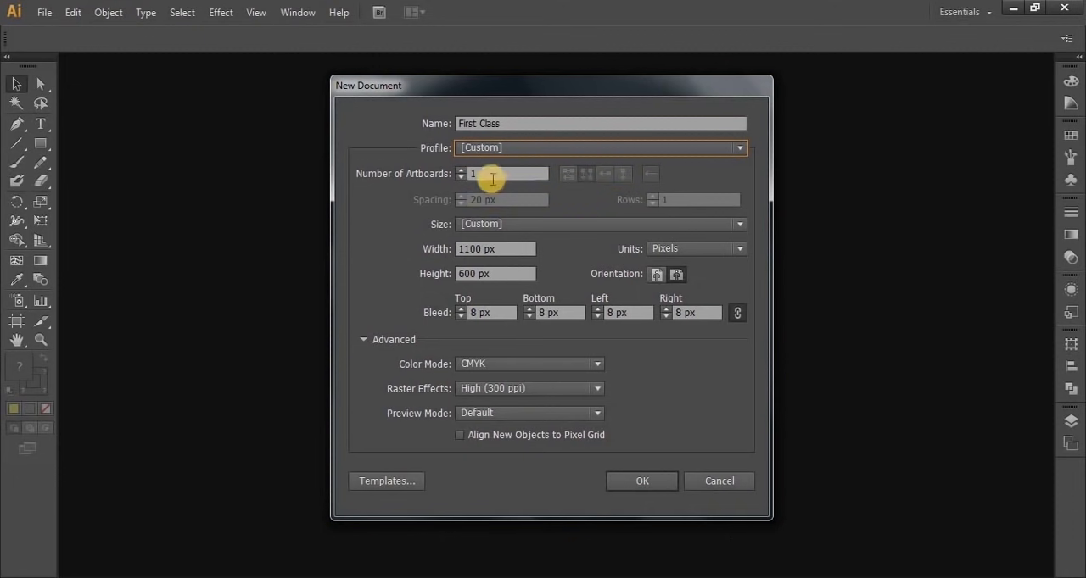
Create the document with 3 artboards in 3 rows and 0 px bleed, and close it once its layout is shown
left_click_drag(484, 174, 444, 182)
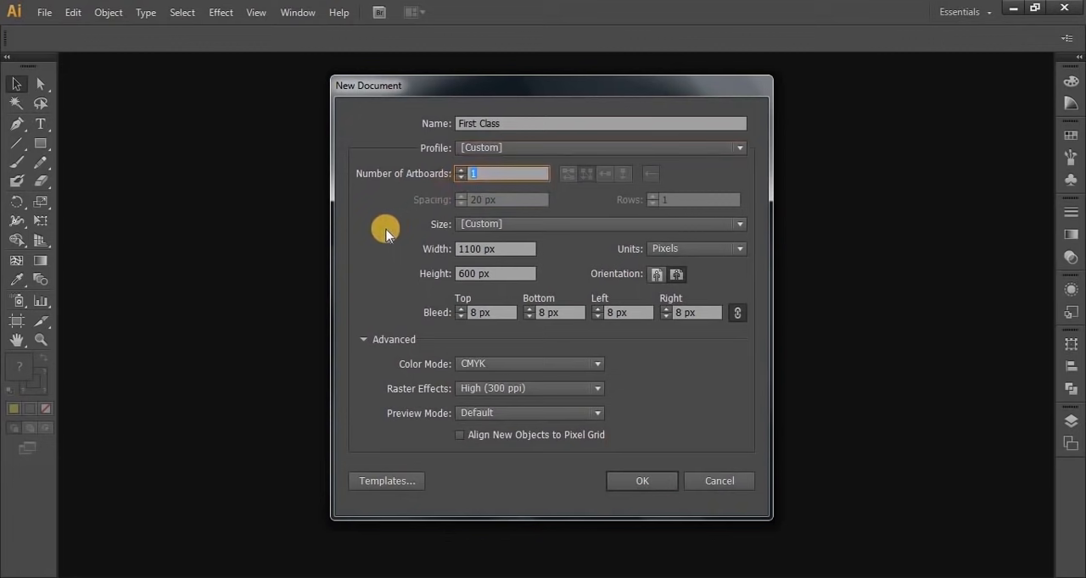
type("2")
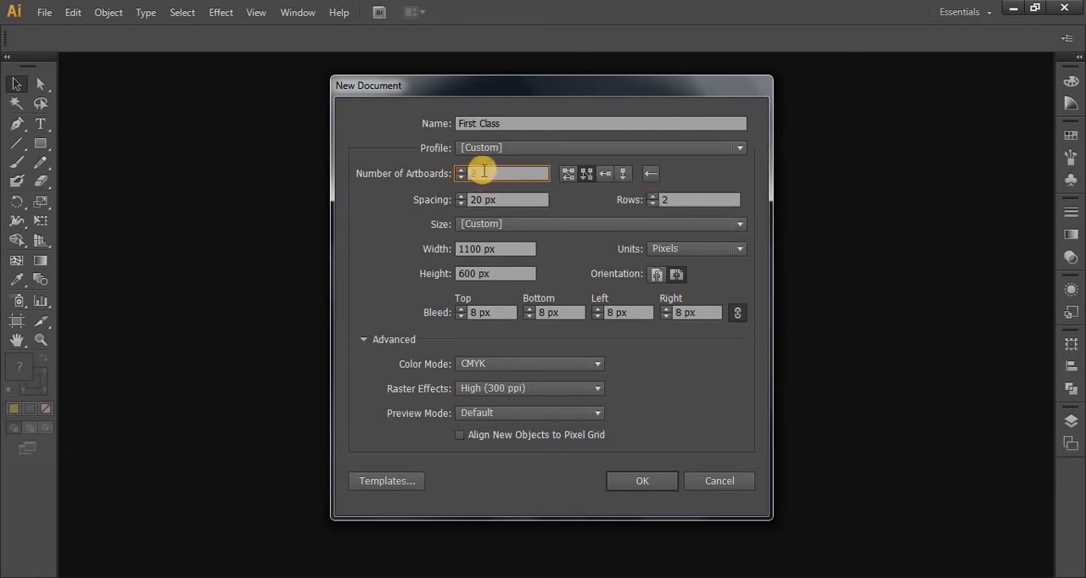
left_click_drag(484, 174, 453, 178)
type("3")
left_click(652, 197)
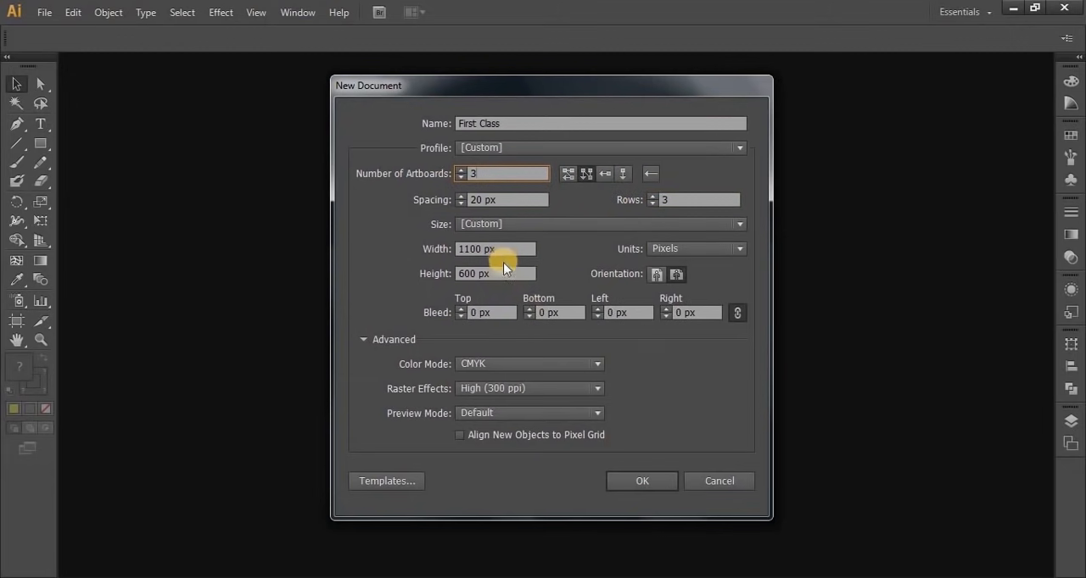
left_click(642, 481)
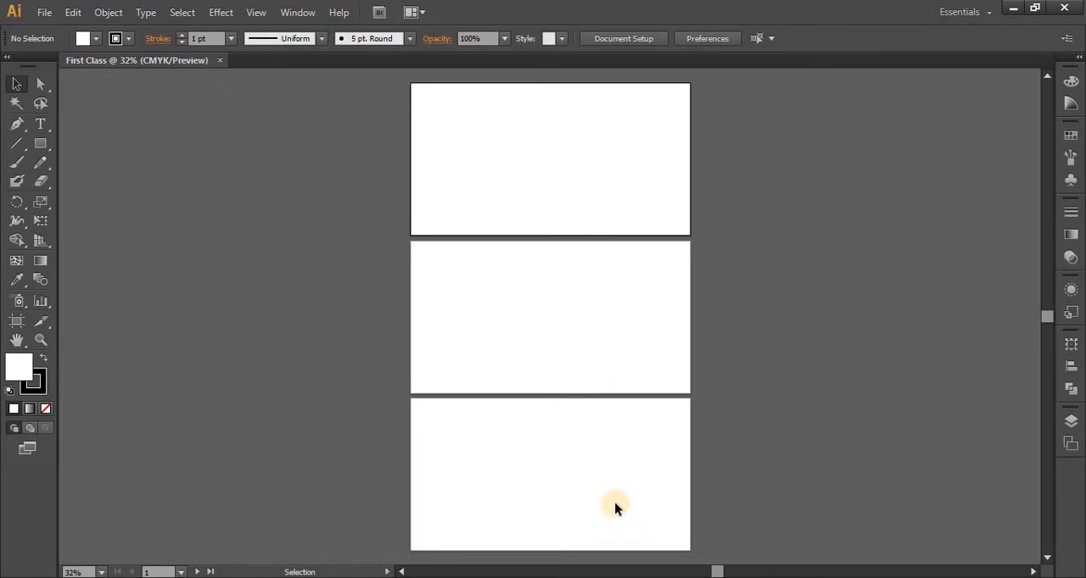
left_click(220, 60)
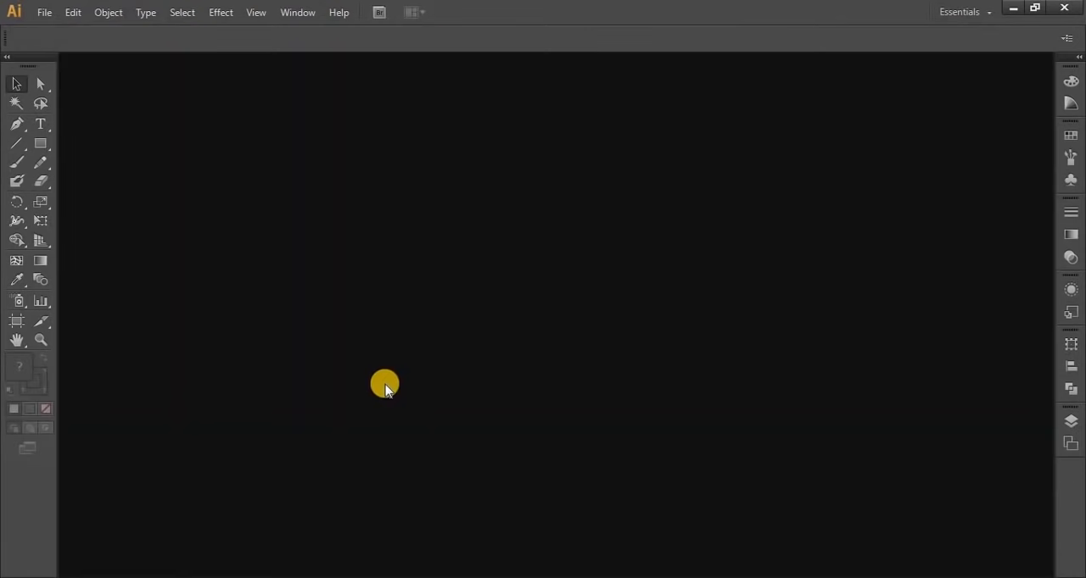
Create another document with its 3 artboards arranged in a grid of 2 columns, and close it
key("ctrl+n")
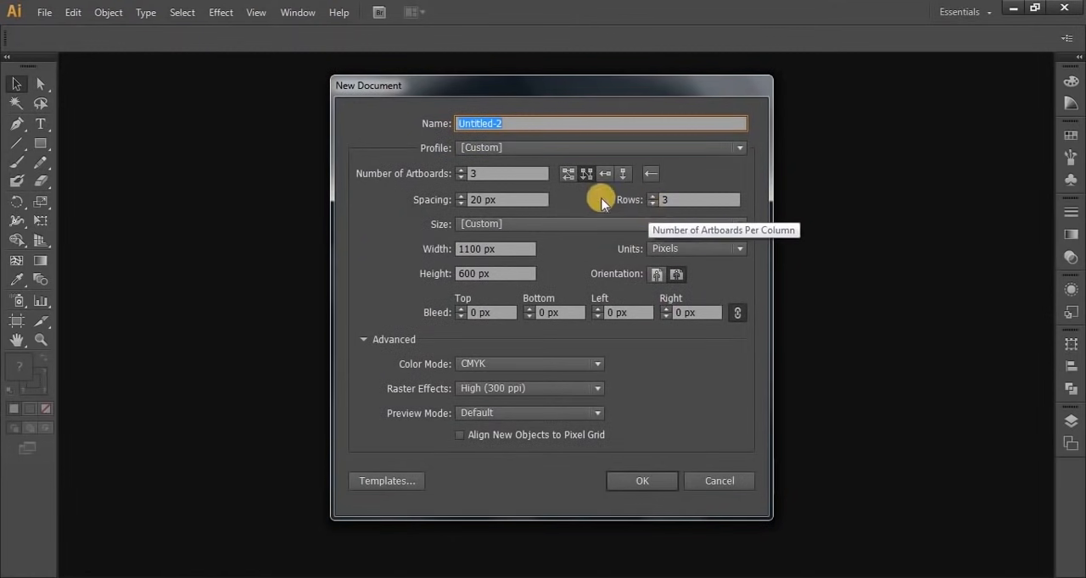
left_click(568, 174)
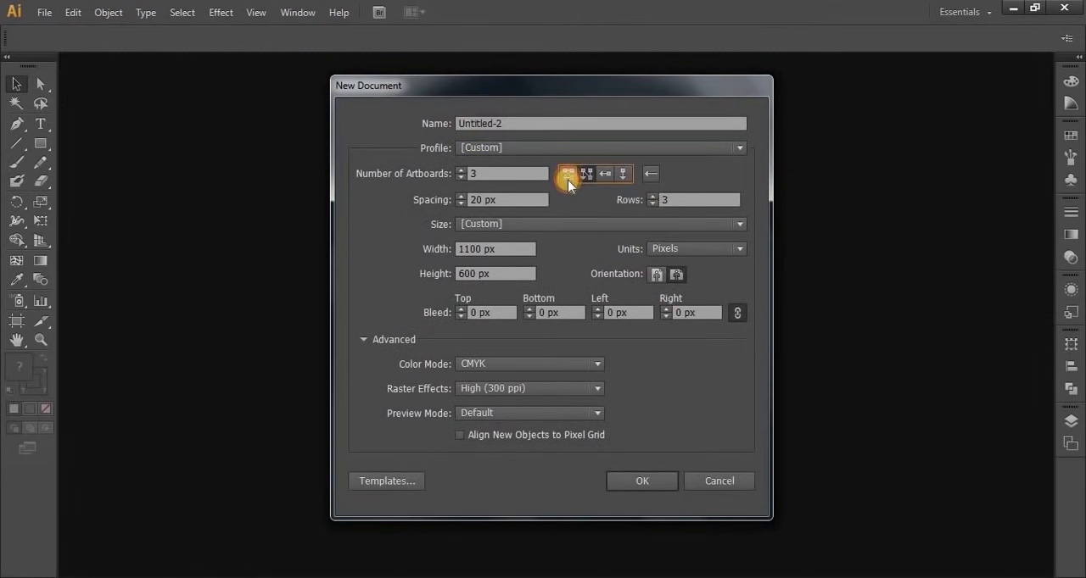
left_click(613, 485)
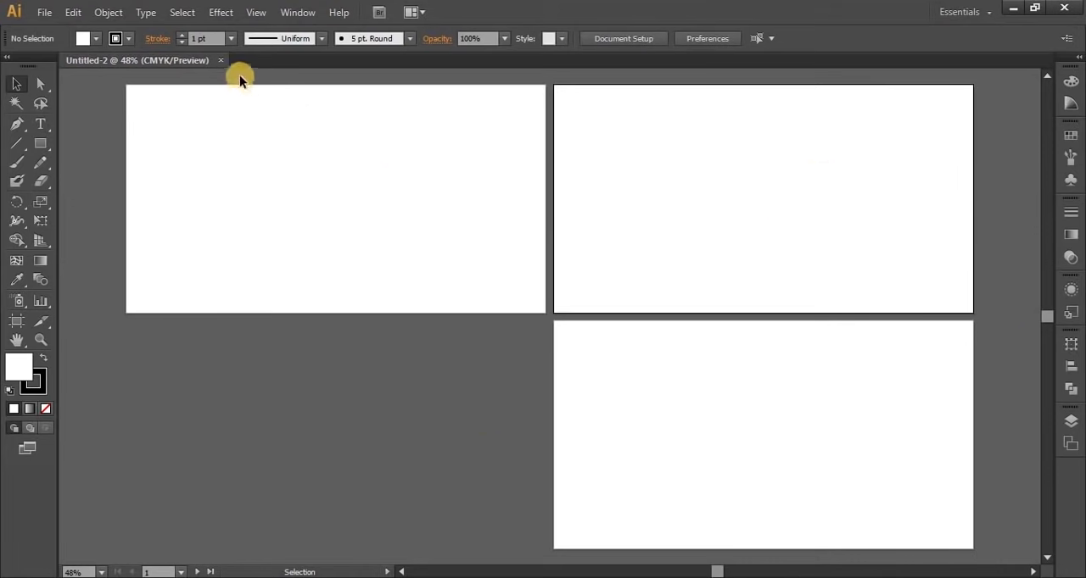
left_click(220, 61)
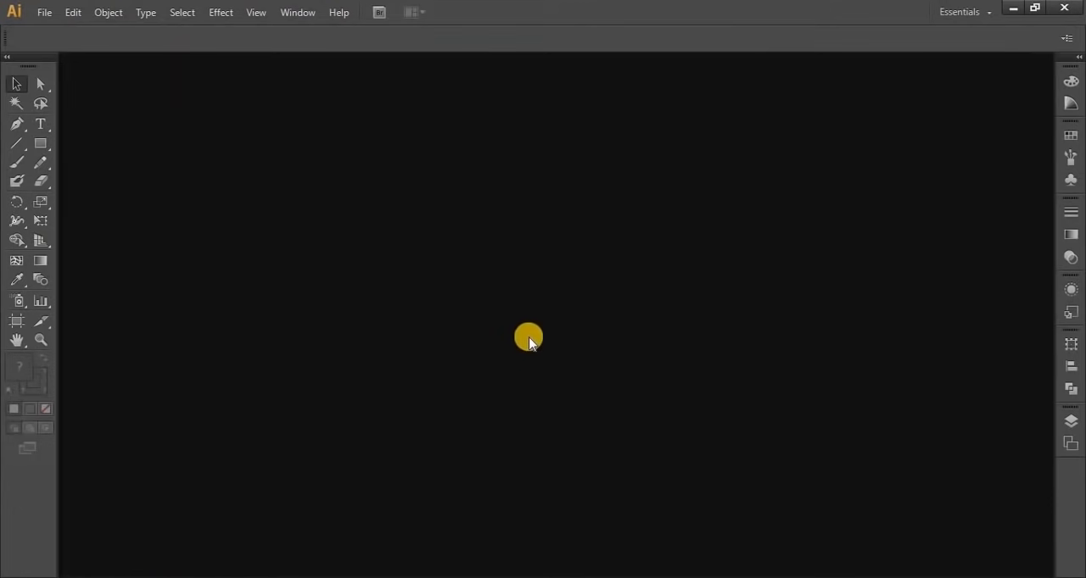
Start a new document named First Class with 1 artboard, a custom size and a width of 900 px
key("ctrl+n")
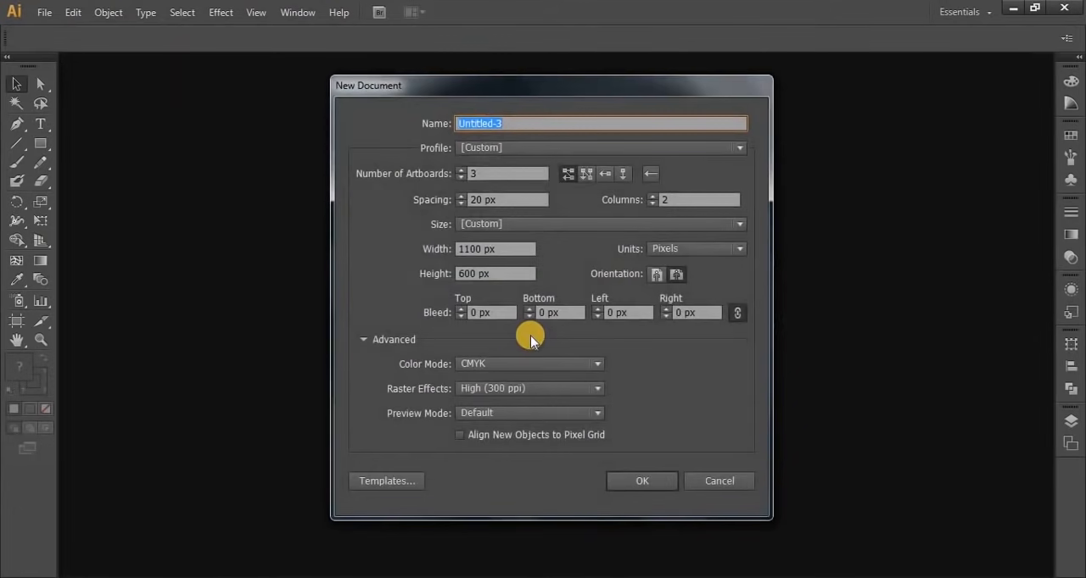
double_click(478, 173)
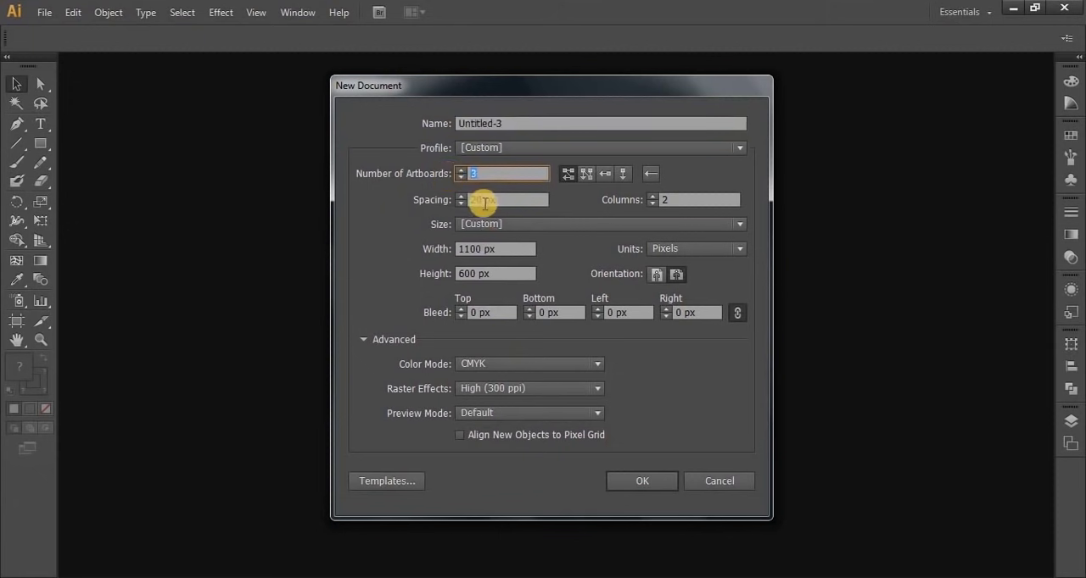
type("1")
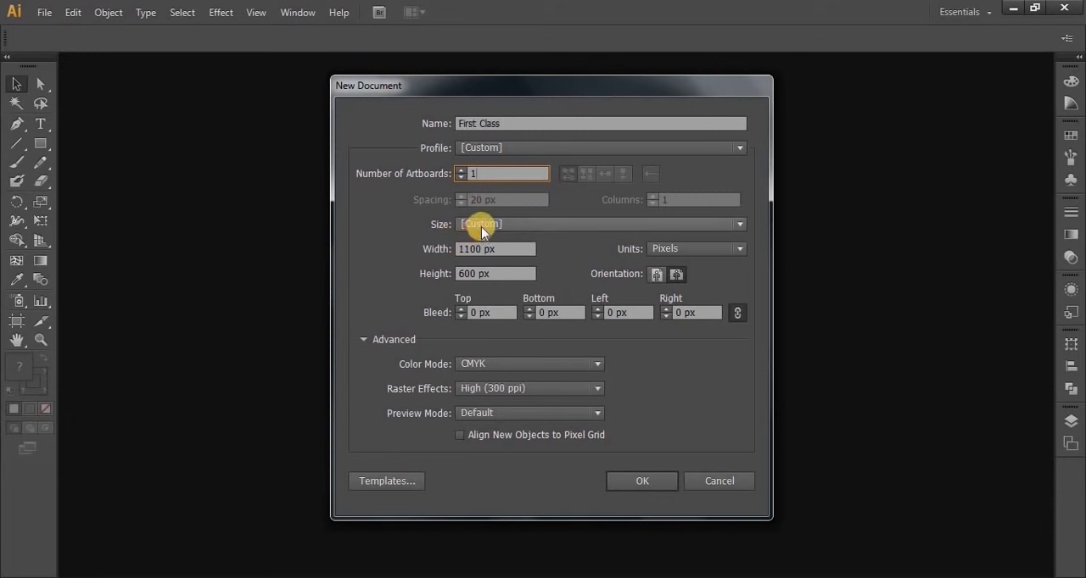
left_click(512, 223)
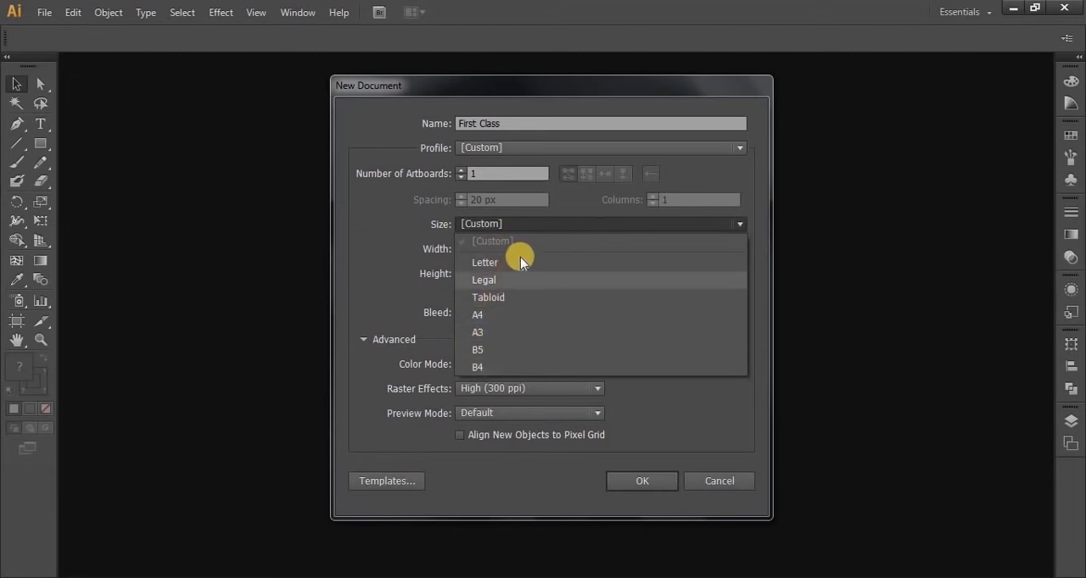
left_click(523, 224)
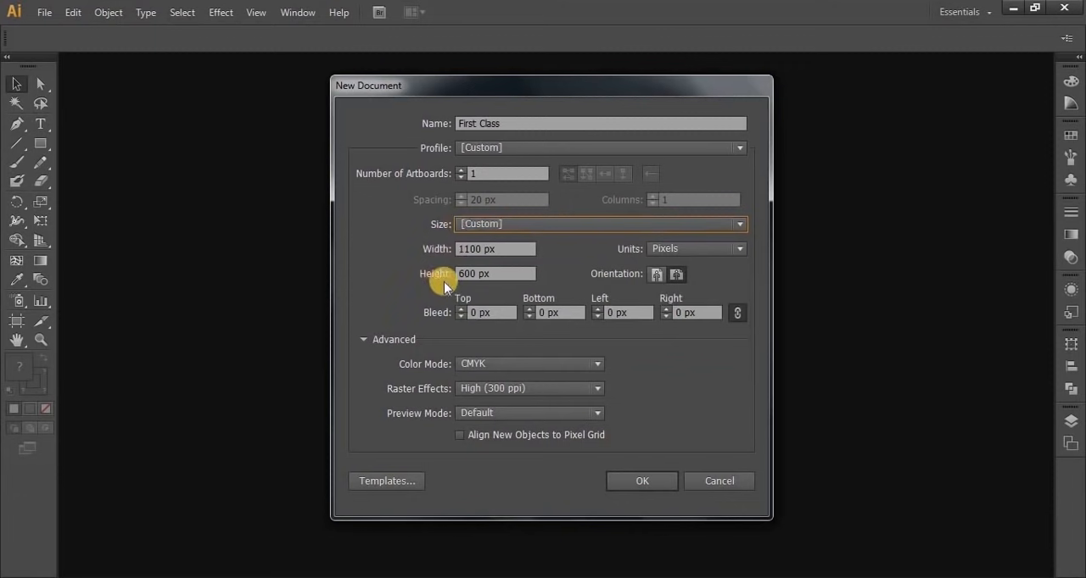
left_click_drag(467, 249, 432, 263)
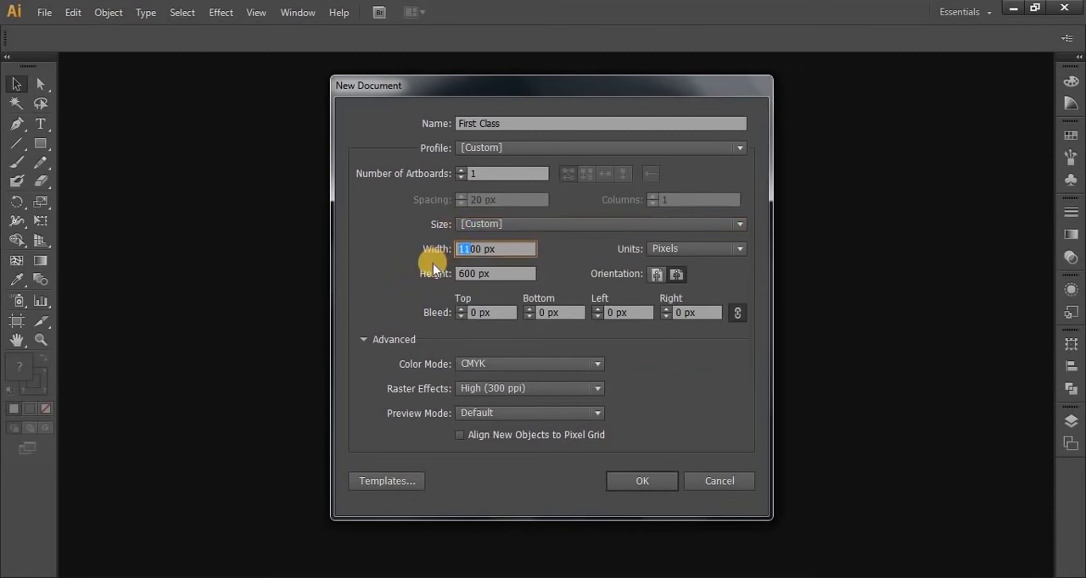
type("9")
Keep Pixels as the units, set the bleed to 13 px on all four sides and create the document
left_click(691, 252)
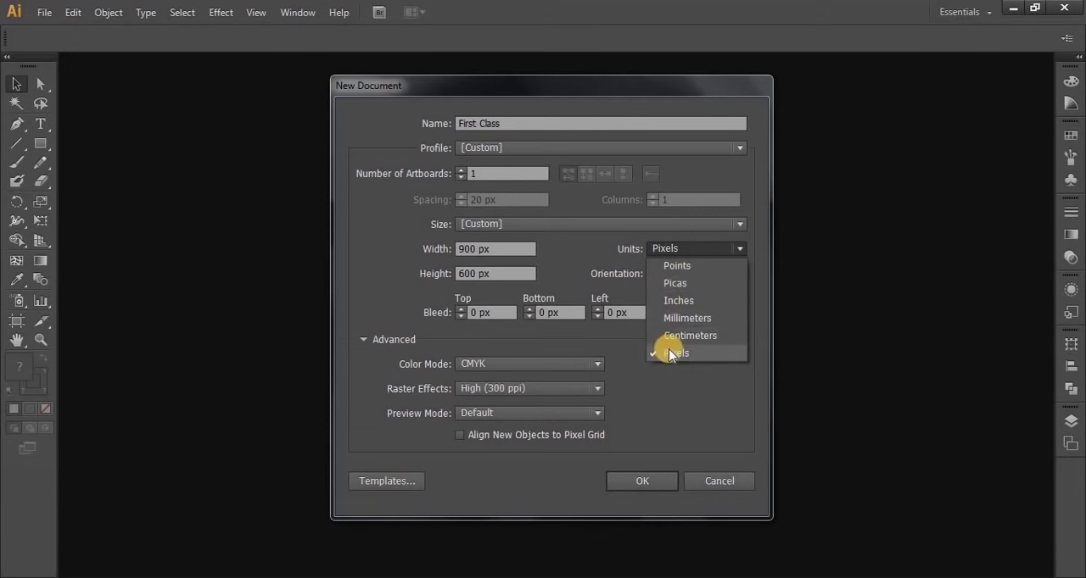
left_click(674, 377)
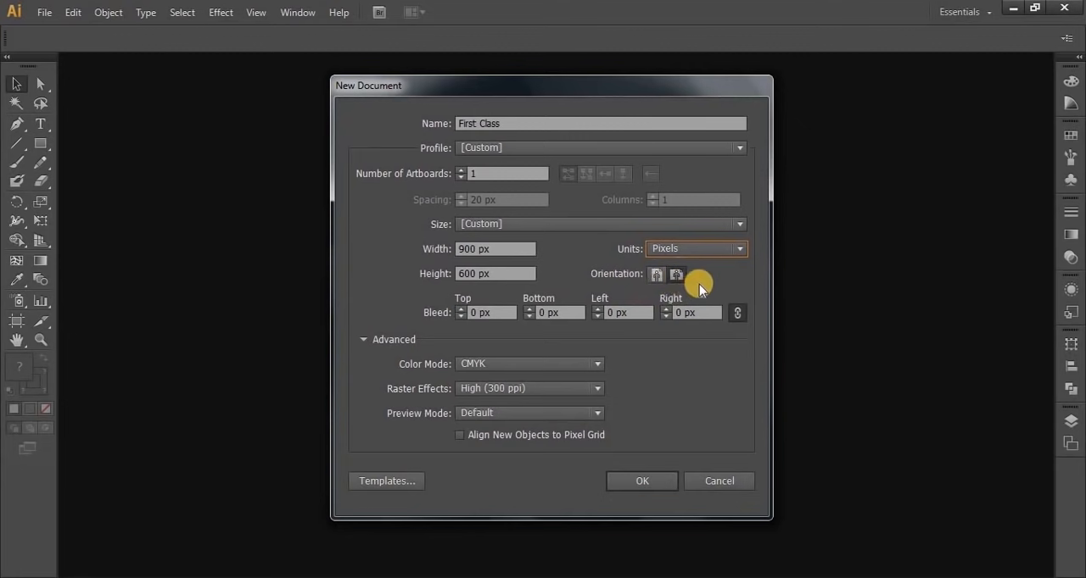
left_click(460, 308)
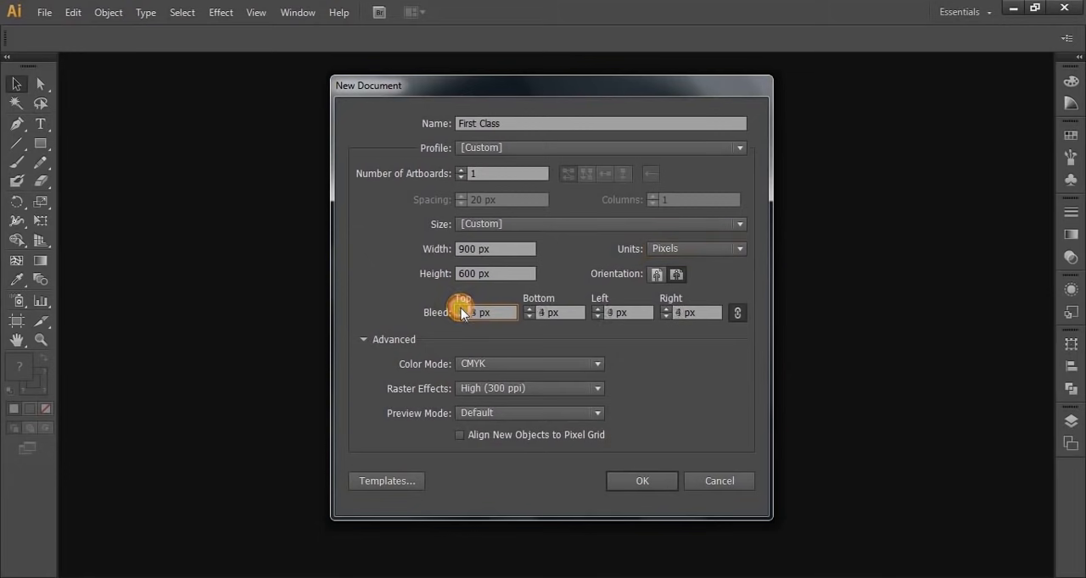
left_click(641, 482)
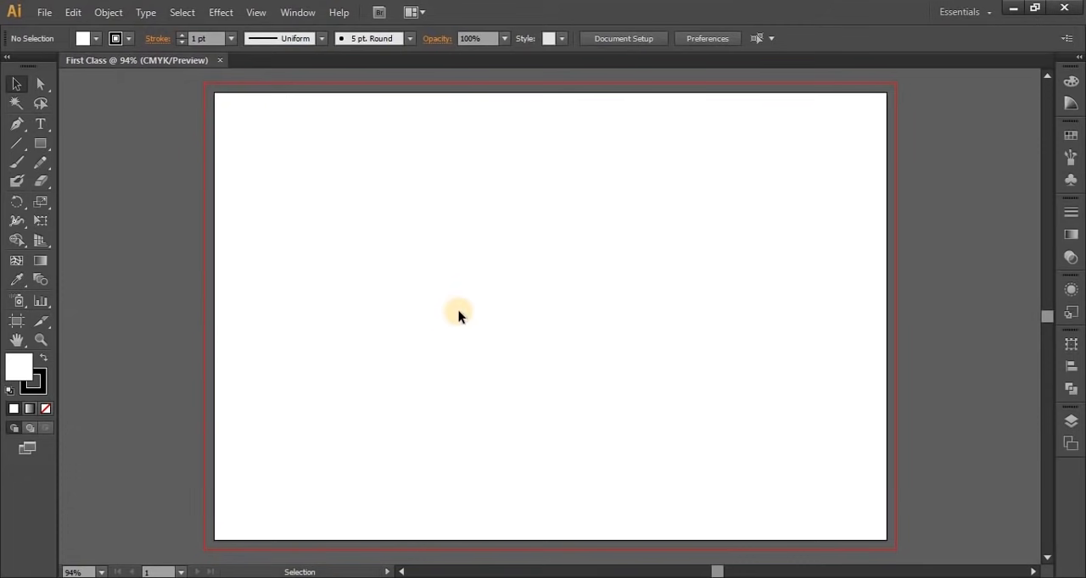
Show the rulers and place a horizontal guide near the artboard's upper edge and a vertical guide near its left edge
key("a")
key("ctrl+r")
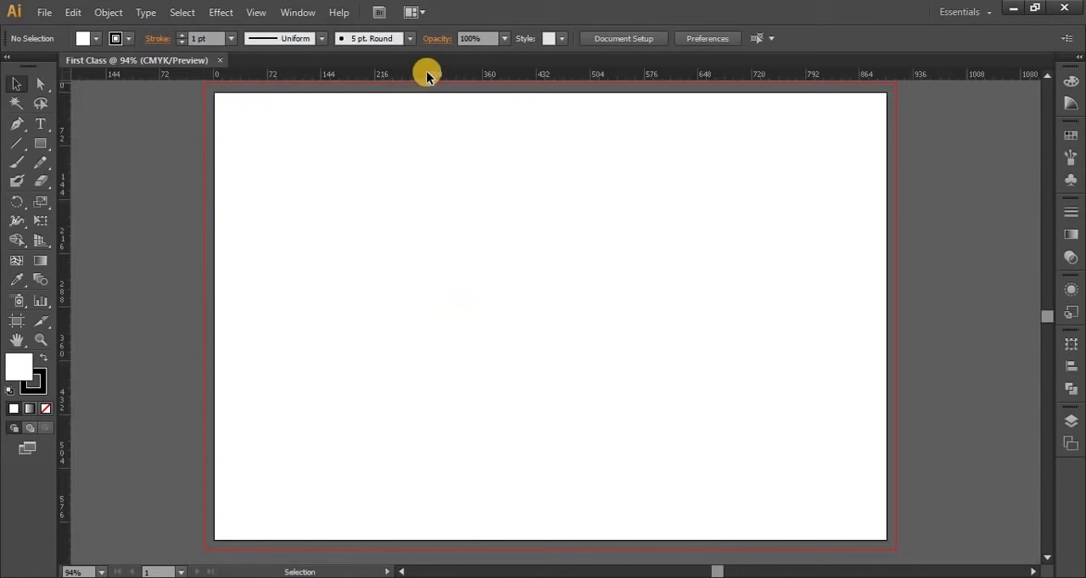
left_click_drag(427, 76, 428, 110)
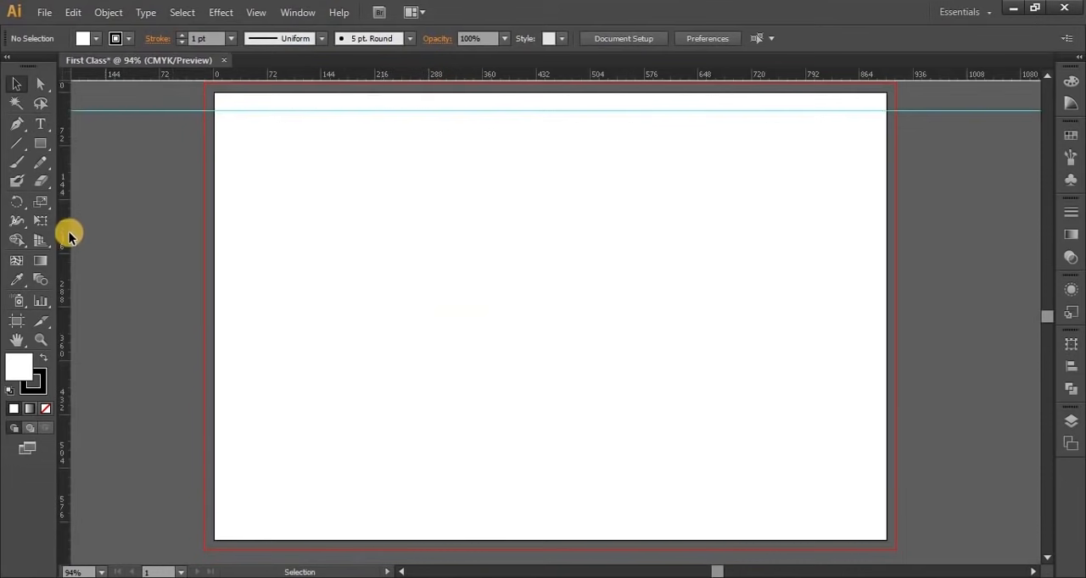
left_click_drag(69, 236, 234, 287)
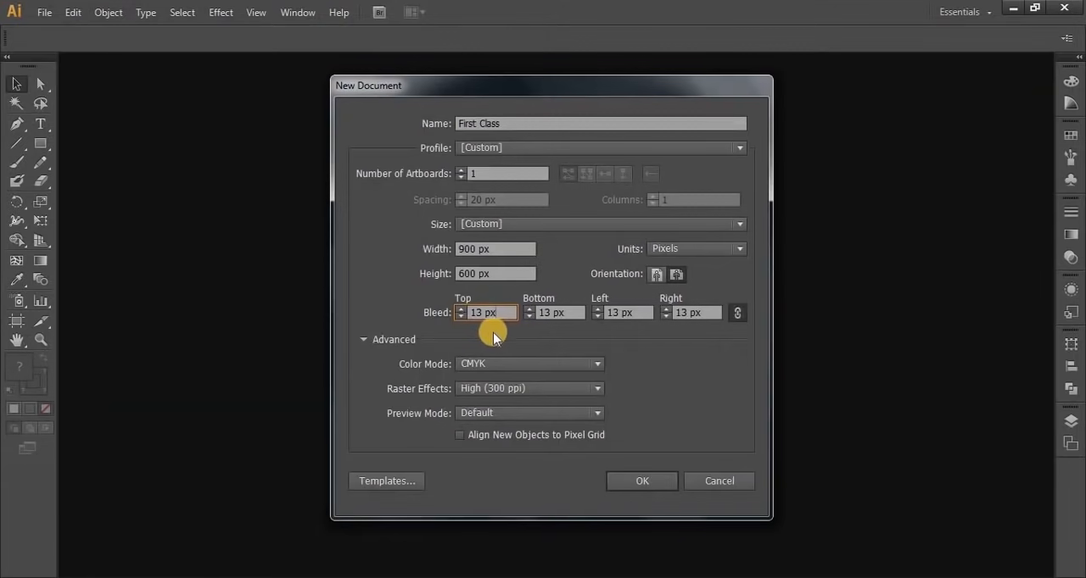
Toggle the link between the bleed values off and on again, and set the bleed to 0 px on all four sides
left_click(734, 314)
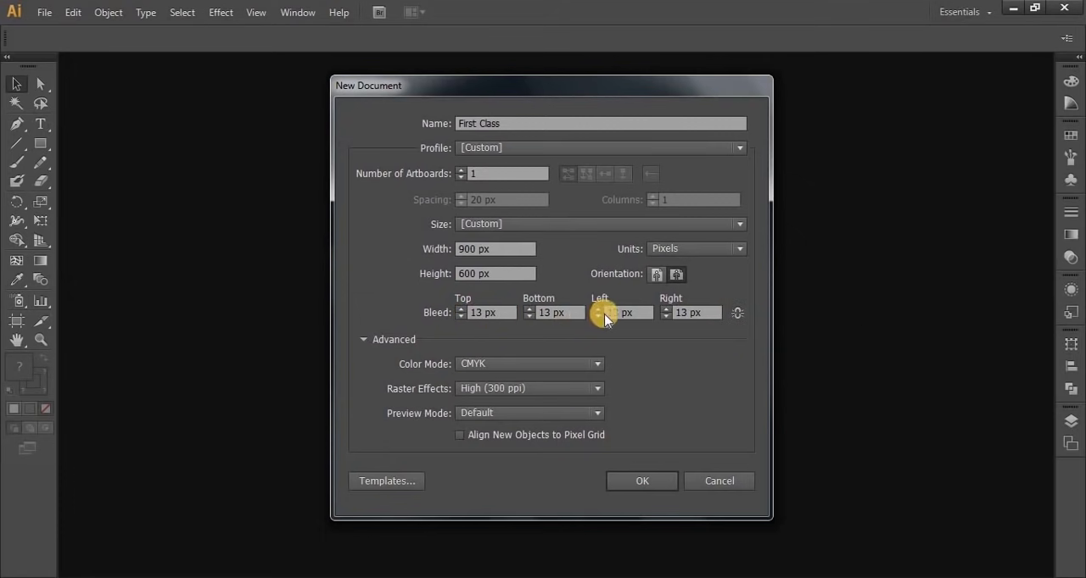
left_click(734, 313)
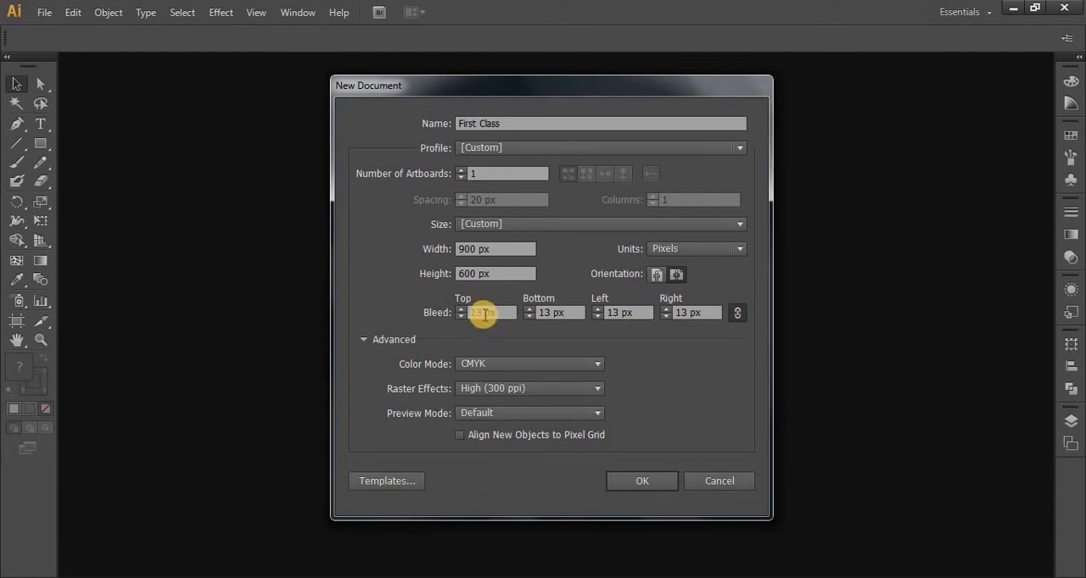
double_click(499, 313)
left_click_drag(501, 314, 446, 320)
type("0")
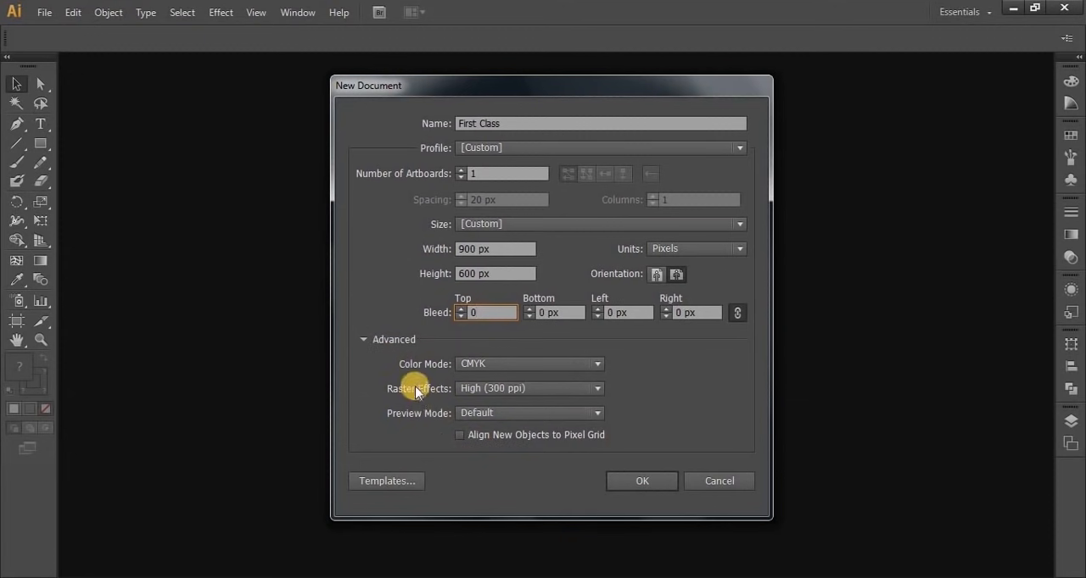
Review the advanced options, keeping the color mode at CMYK, raster effects at High (300 ppi) and preview mode at Default
left_click(504, 364)
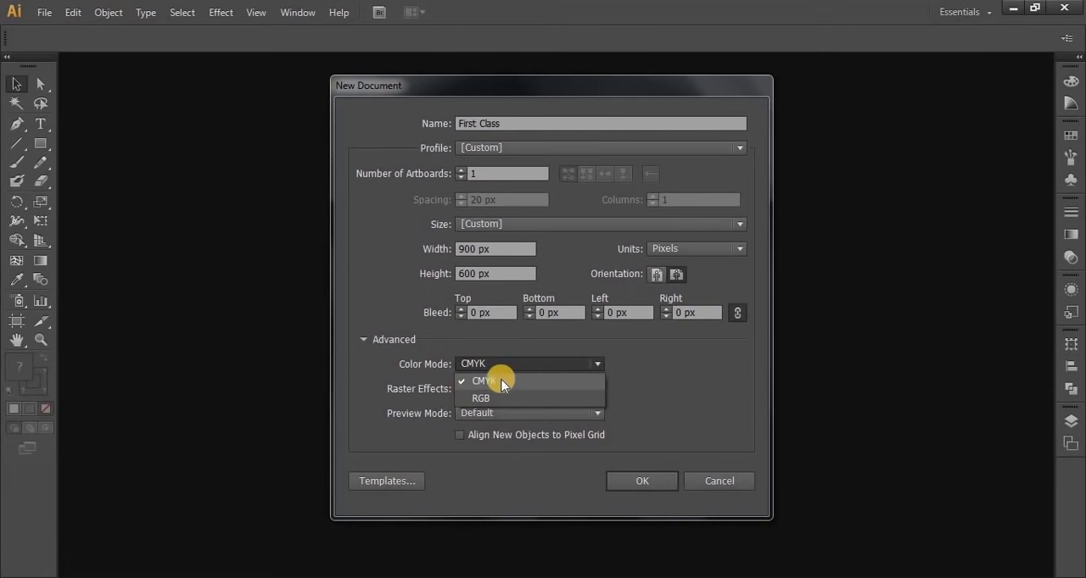
left_click(501, 383)
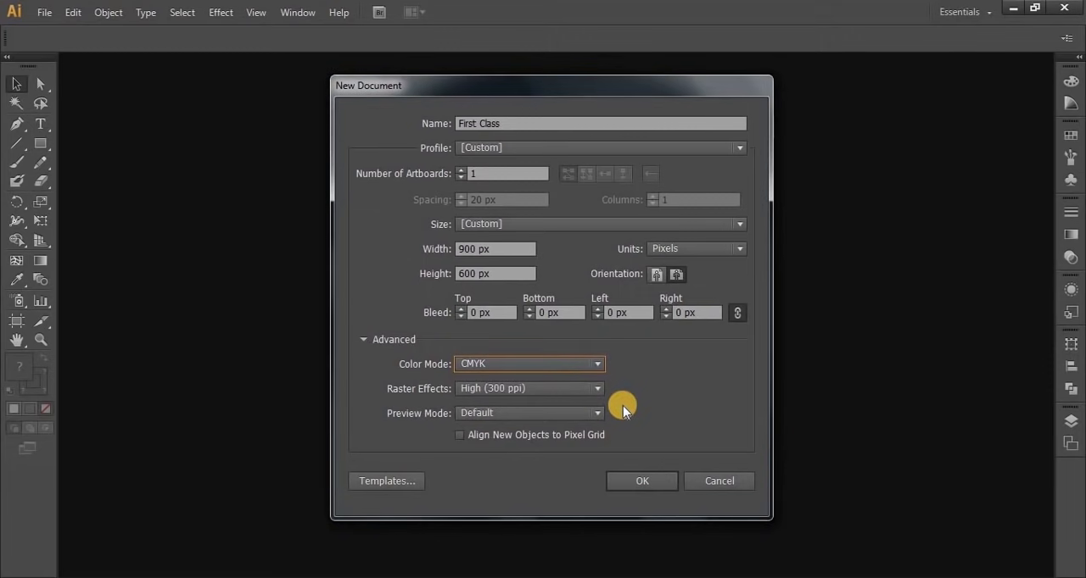
left_click(534, 390)
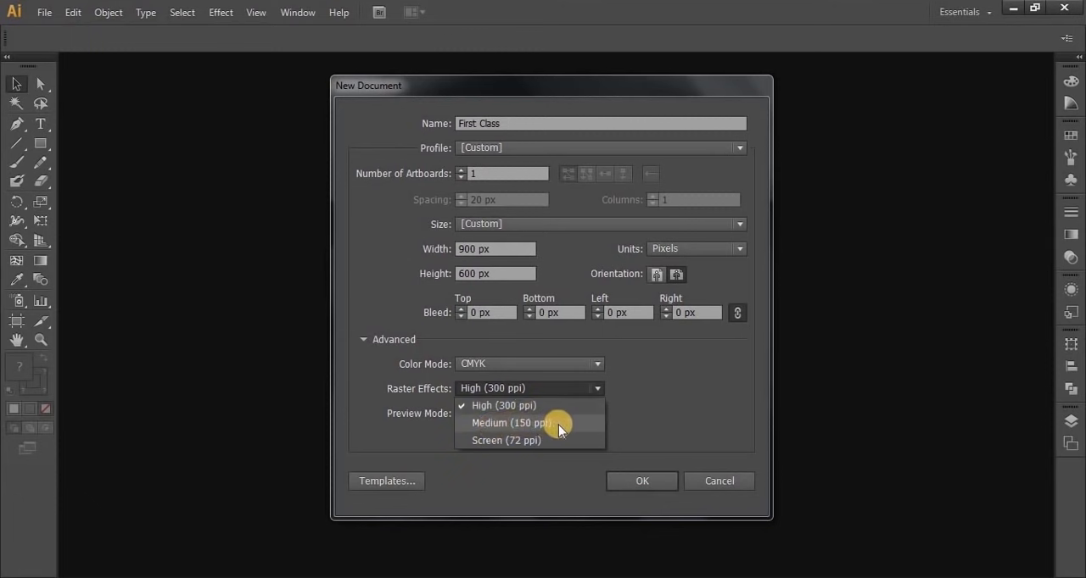
left_click(625, 392)
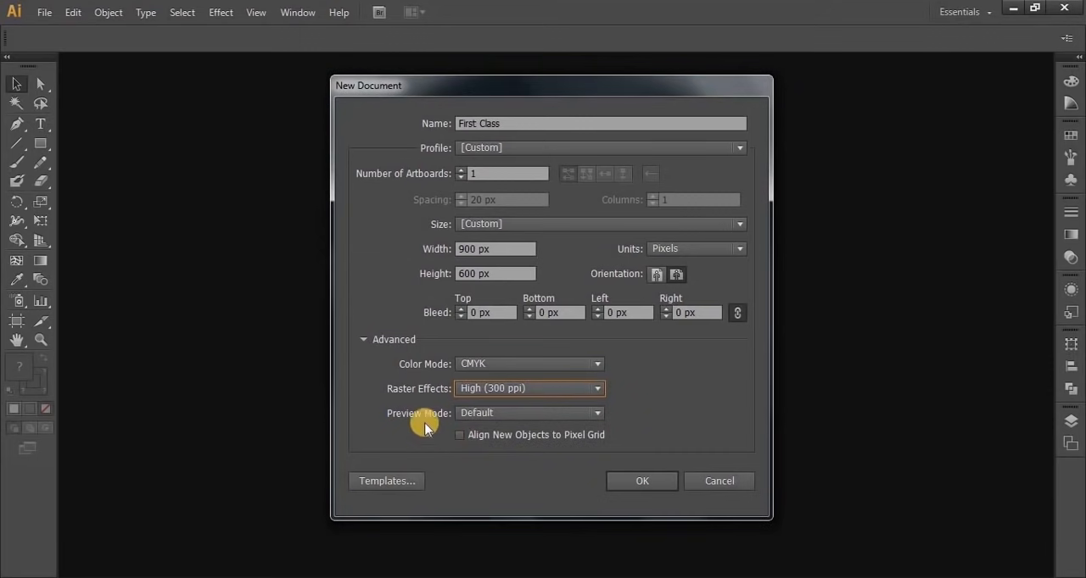
left_click(520, 414)
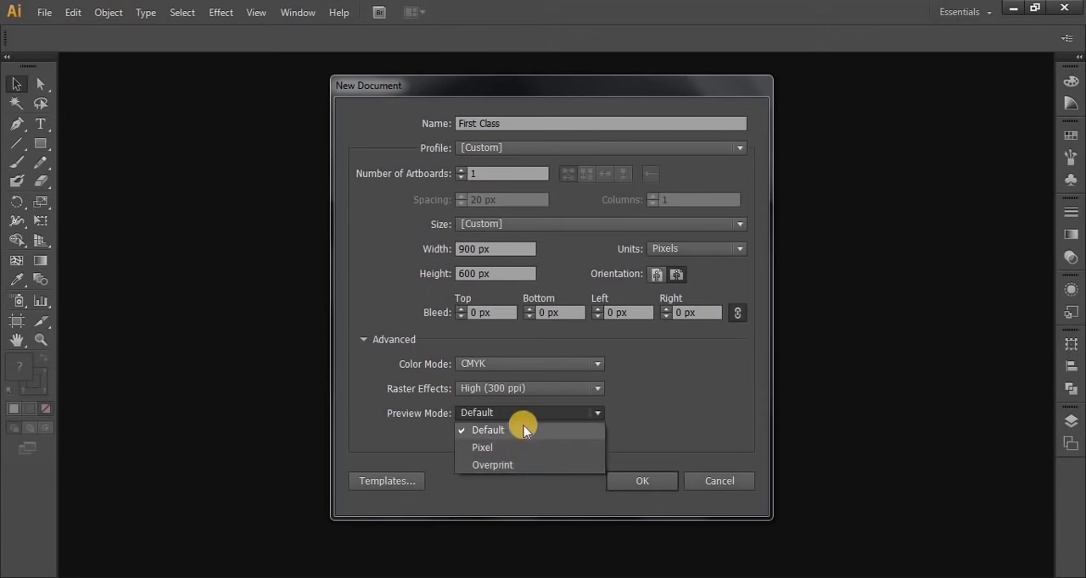
left_click(523, 430)
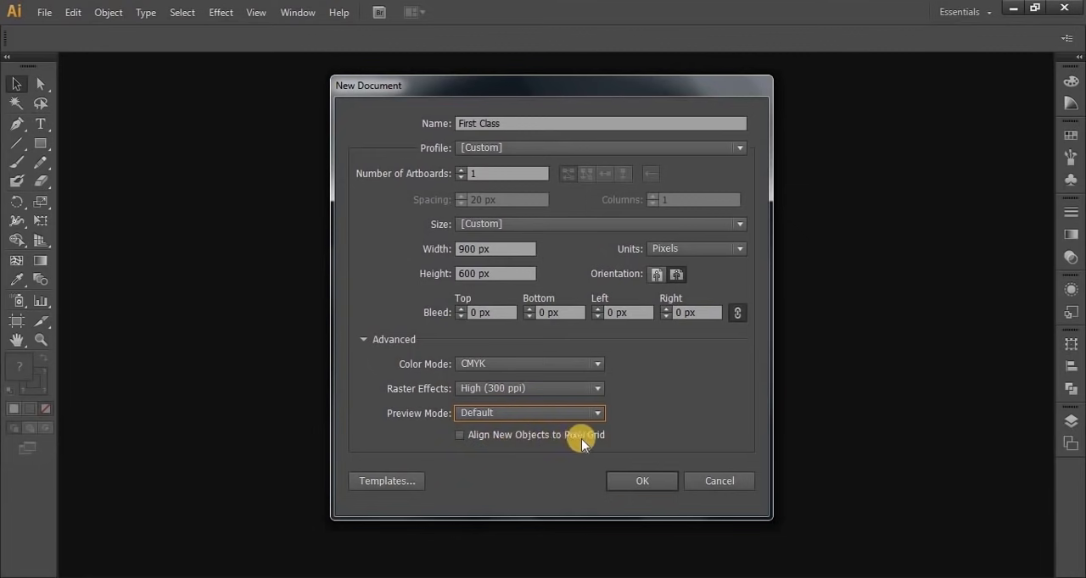
Look through the available template folders, from Blank Templates to Tech, and leave the template browser without choosing one
left_click(394, 485)
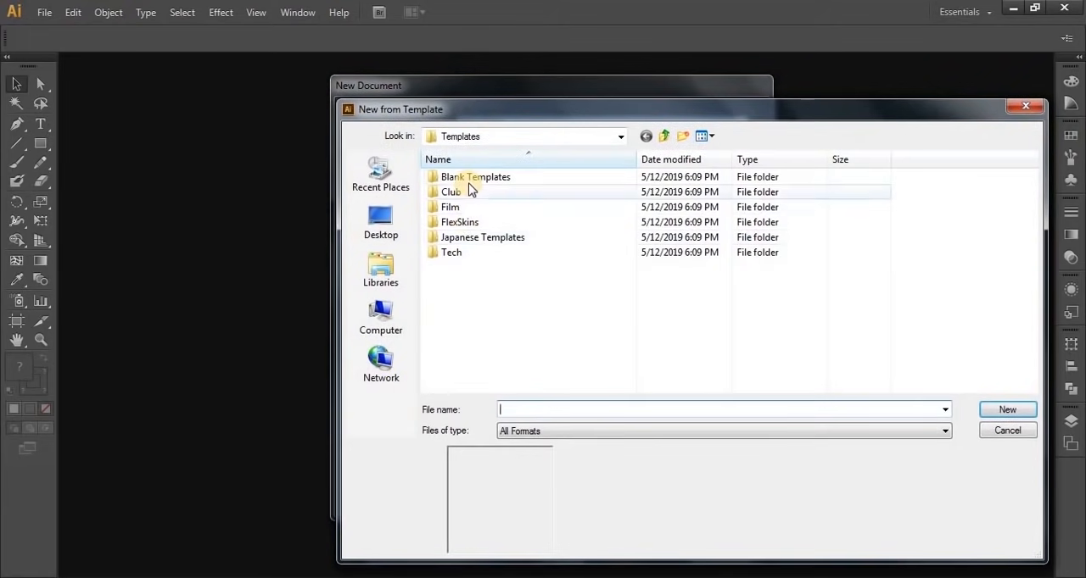
left_click(469, 178)
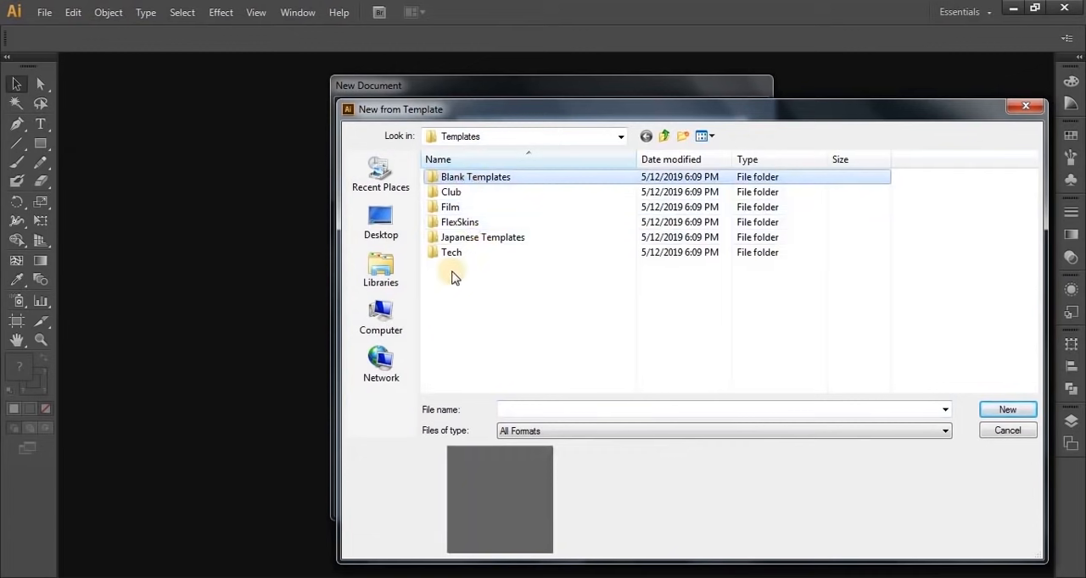
left_click(457, 193)
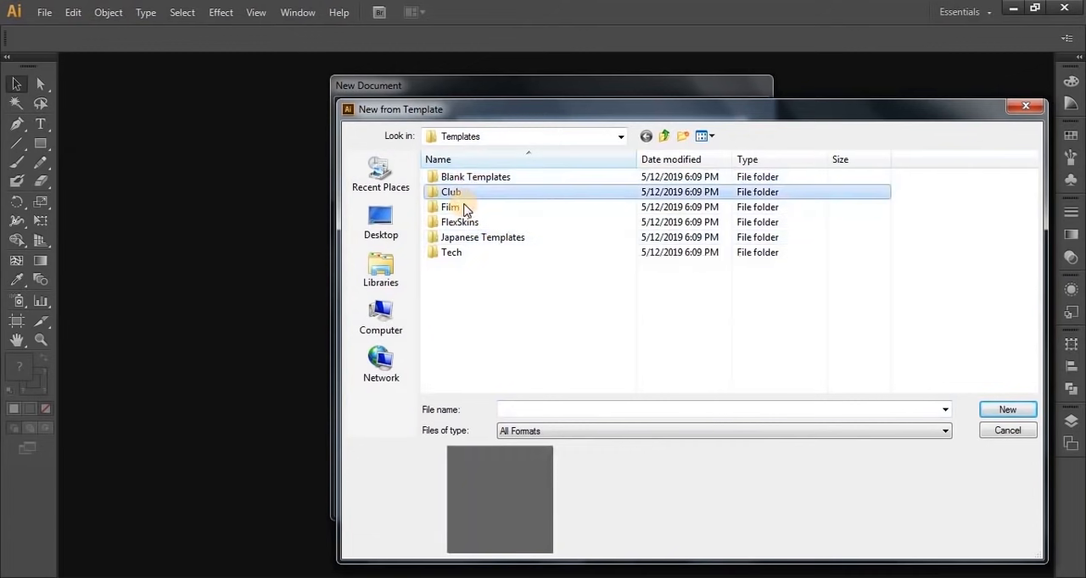
left_click(464, 209)
left_click(465, 223)
left_click(463, 240)
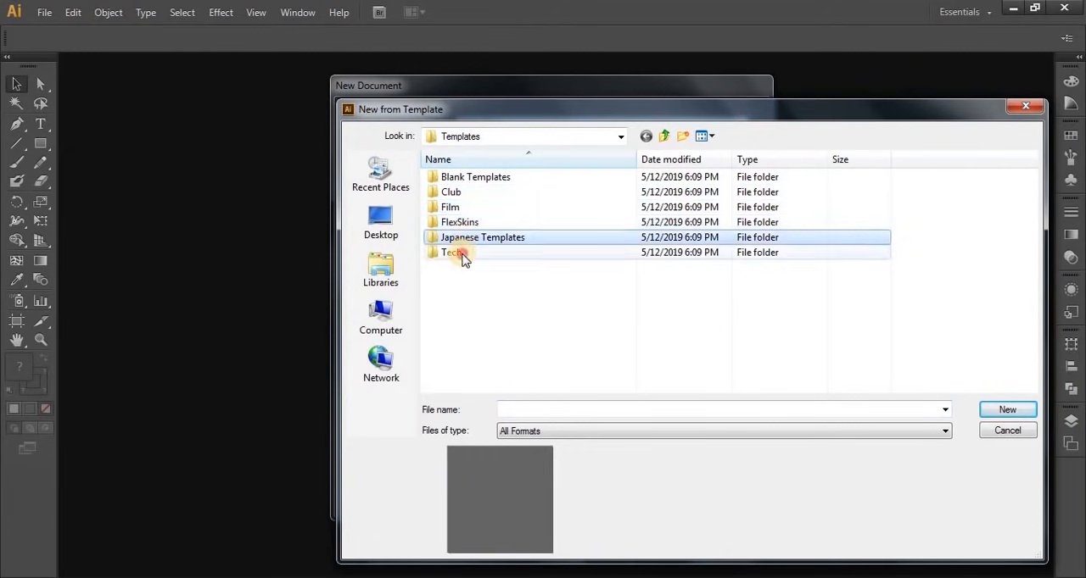
left_click(463, 255)
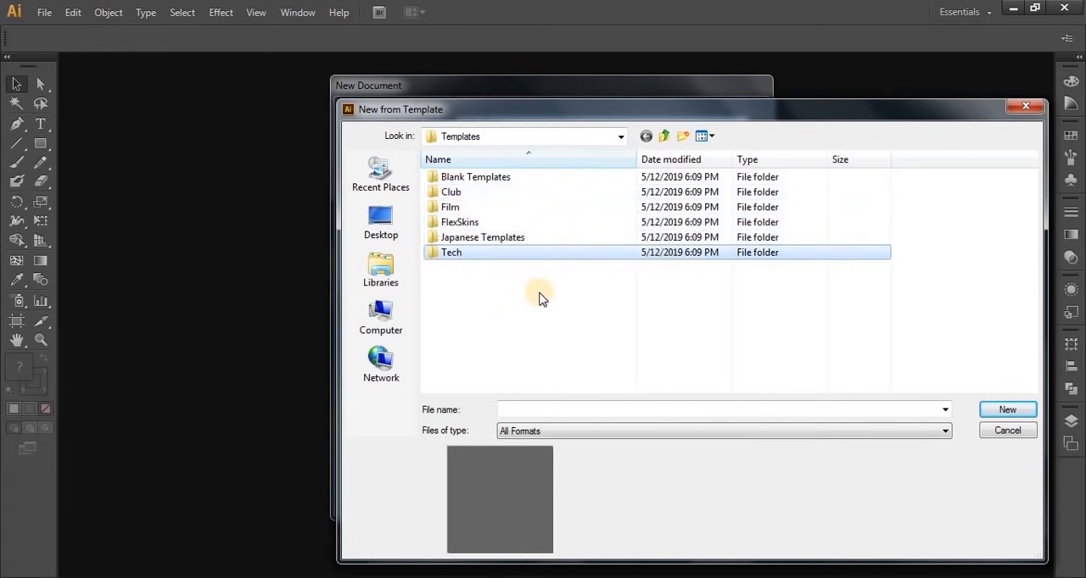
left_click(1025, 432)
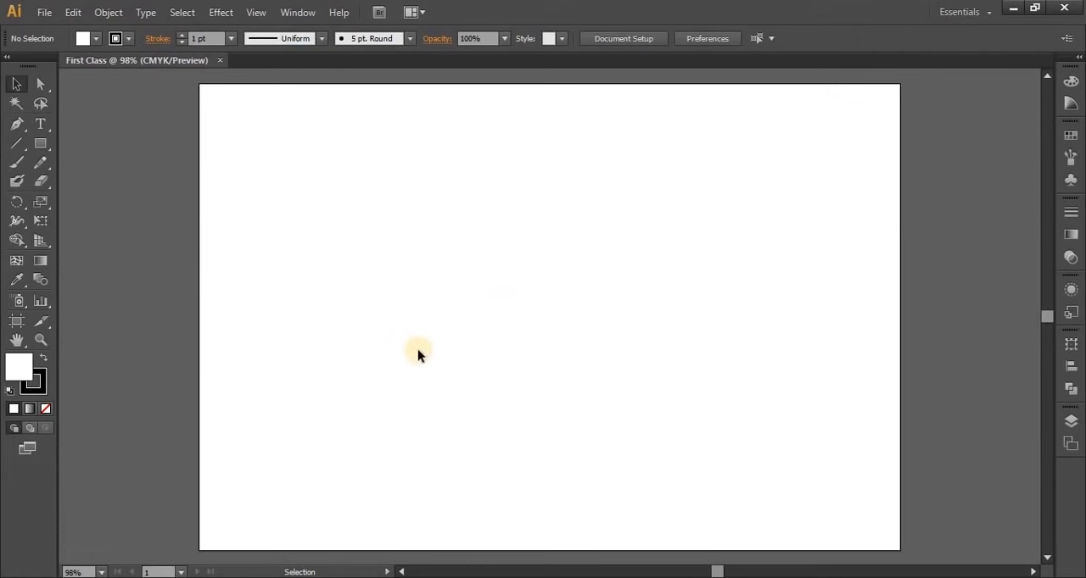
Set the First Class document's zoom to 100% and try out the Direct Selection and Selection tools
left_click(40, 341)
left_click(41, 341)
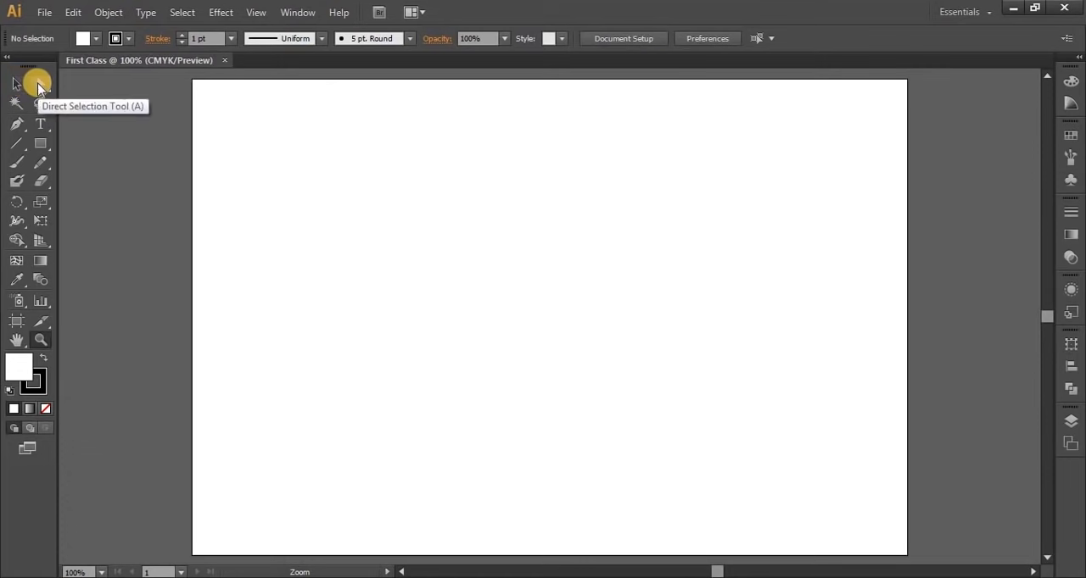
mouse_move(38, 85)
left_mouse_down()
mouse_move(132, 102)
mouse_move(36, 85)
left_mouse_up()
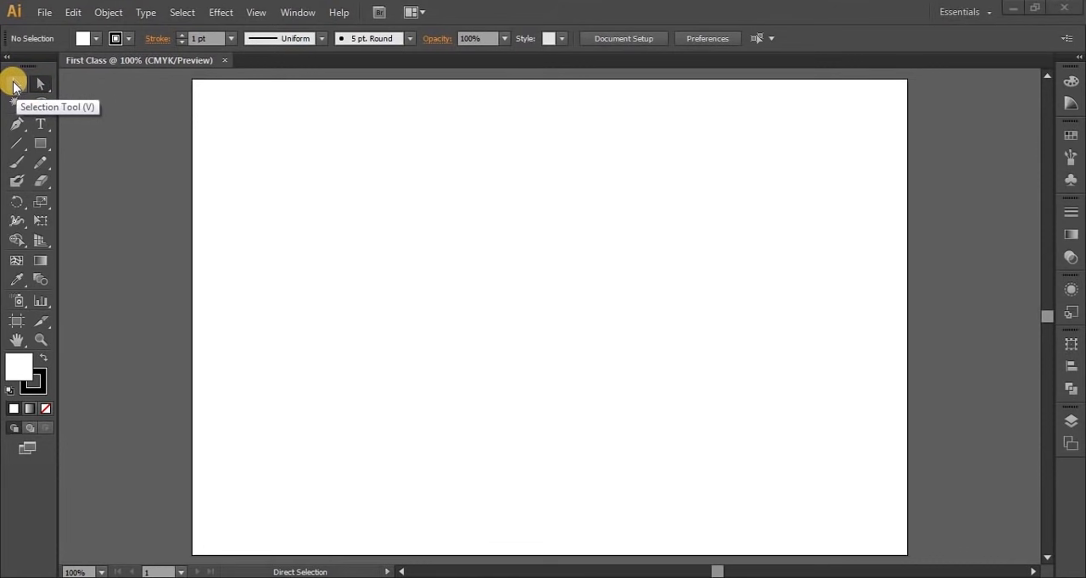
left_click(14, 85)
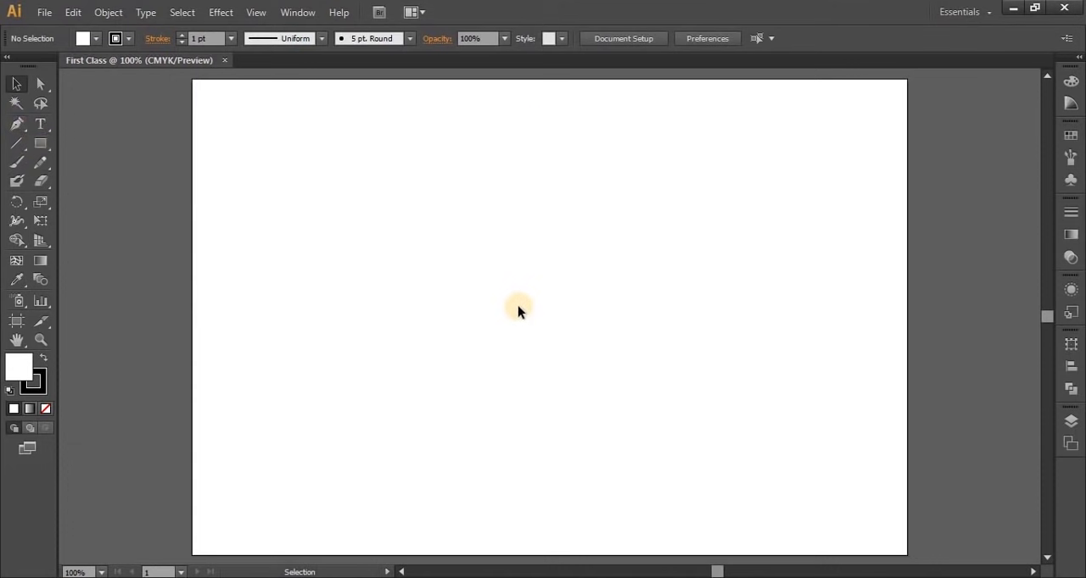
Draw a small square with the Rectangle tool in the upper-left part of the artboard
left_click(44, 147)
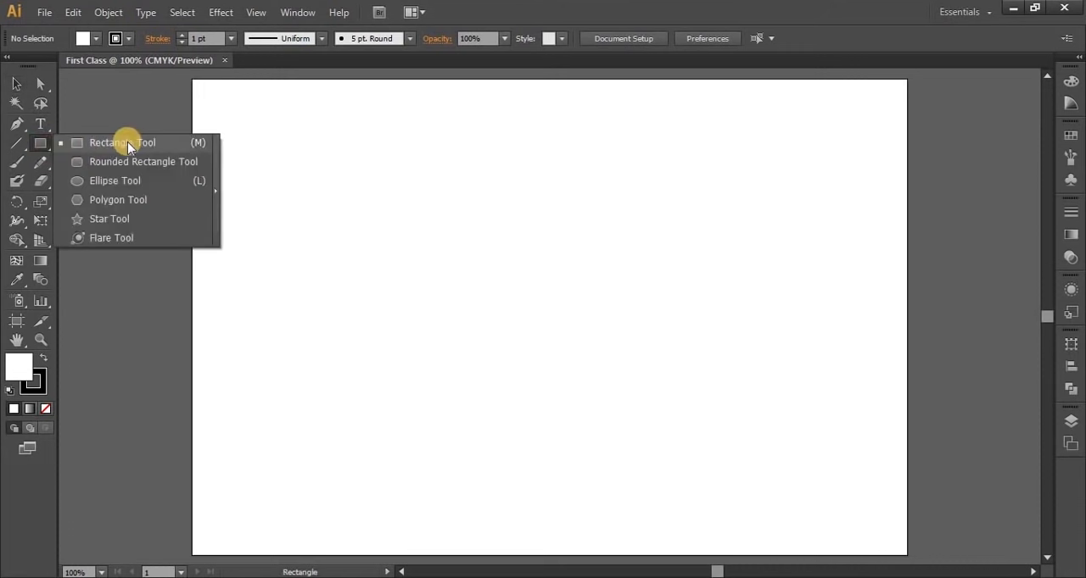
left_click(128, 143)
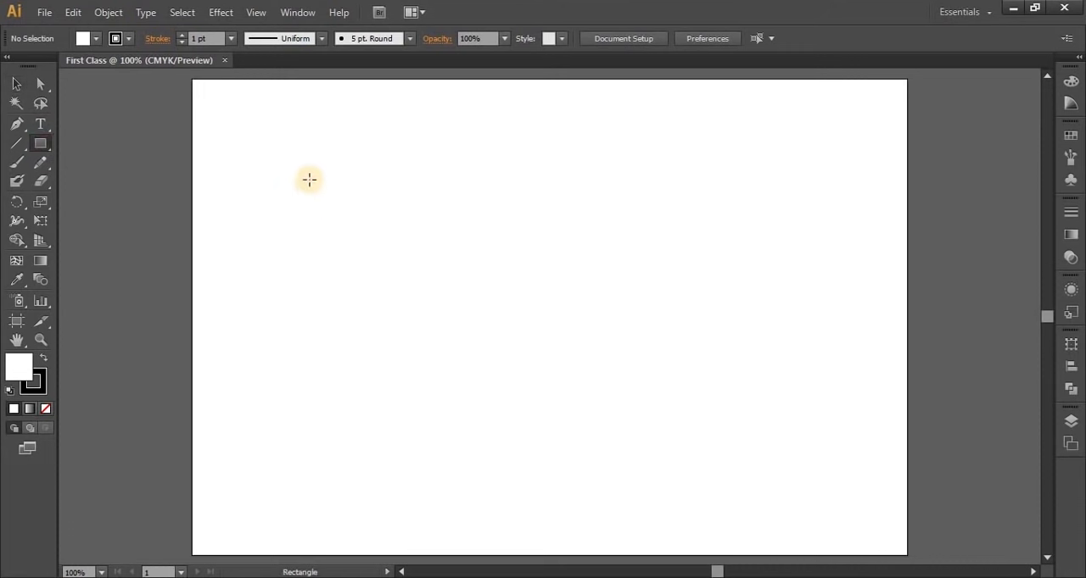
left_click_drag(310, 180, 325, 265)
key("shift")
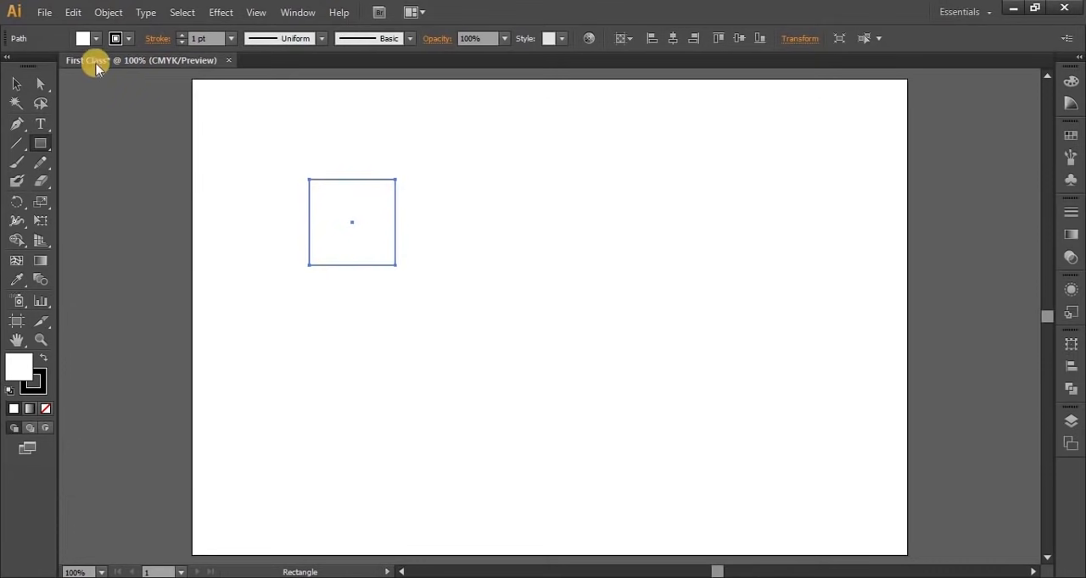
Give the square a light blue fill and a red stroke
left_click(92, 39)
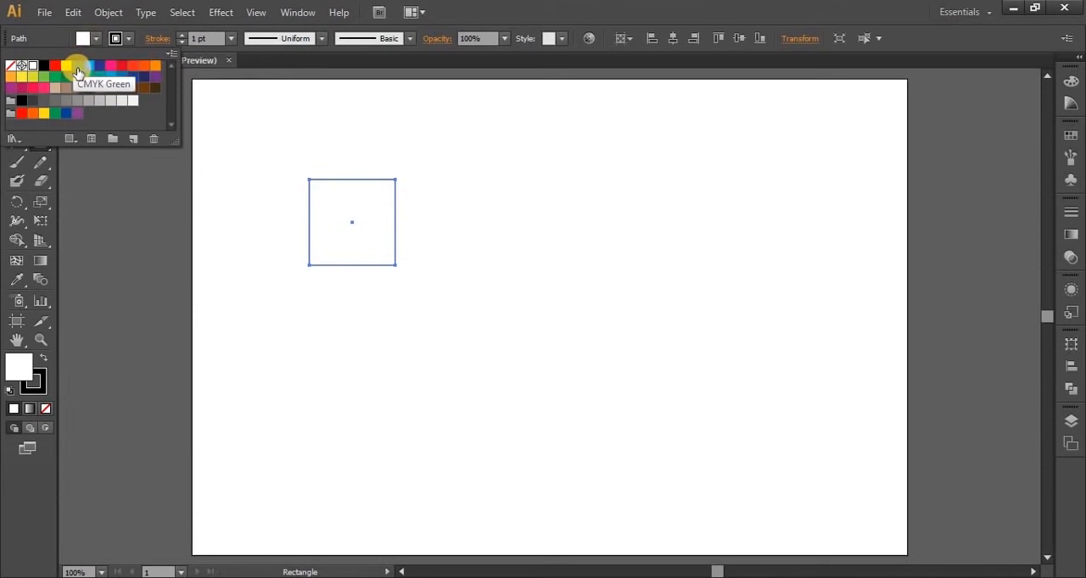
left_click(91, 71)
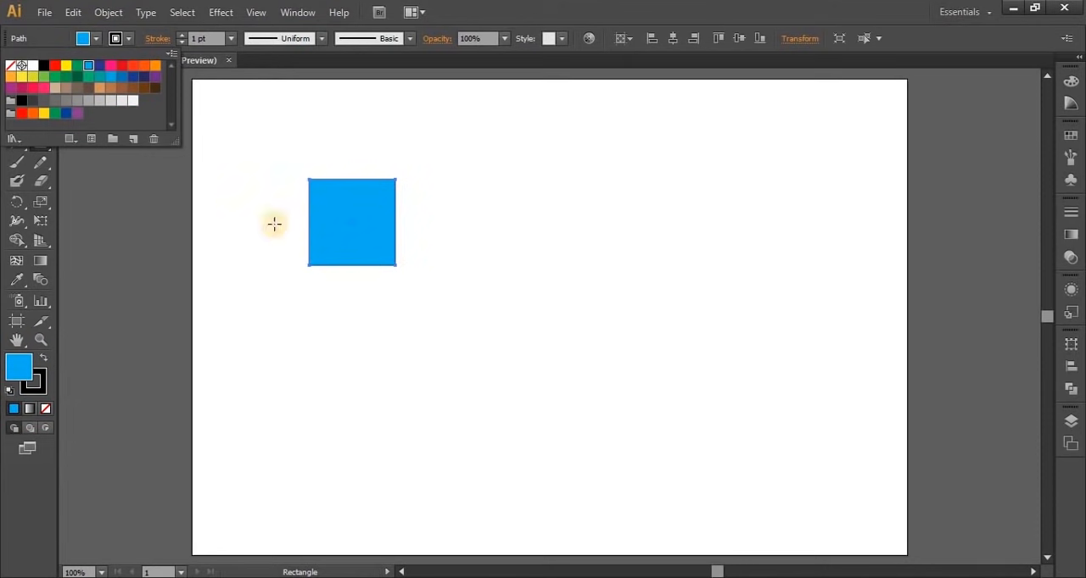
left_click(129, 37)
left_click(128, 37)
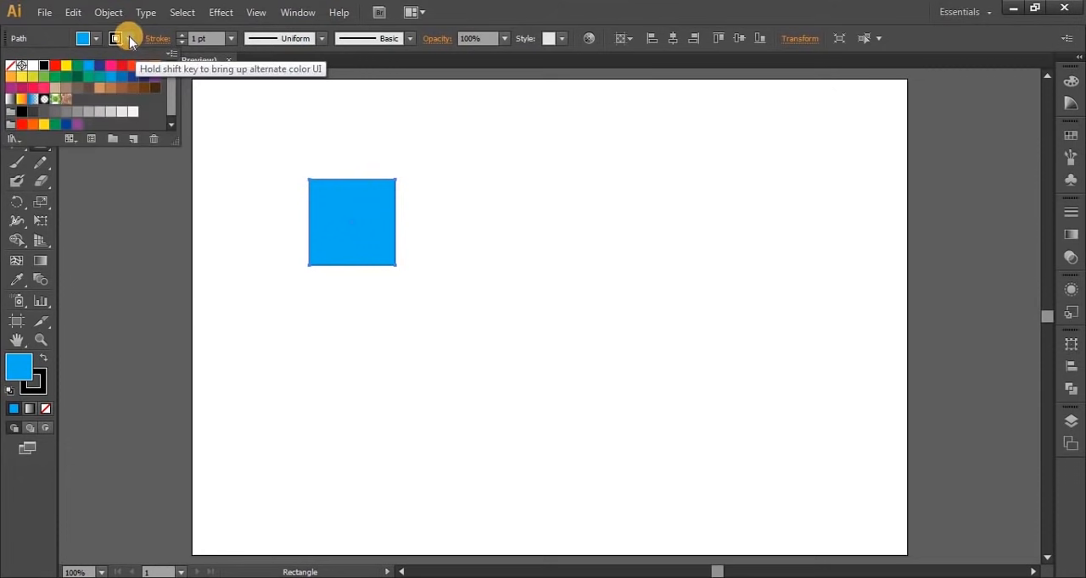
left_click(120, 68)
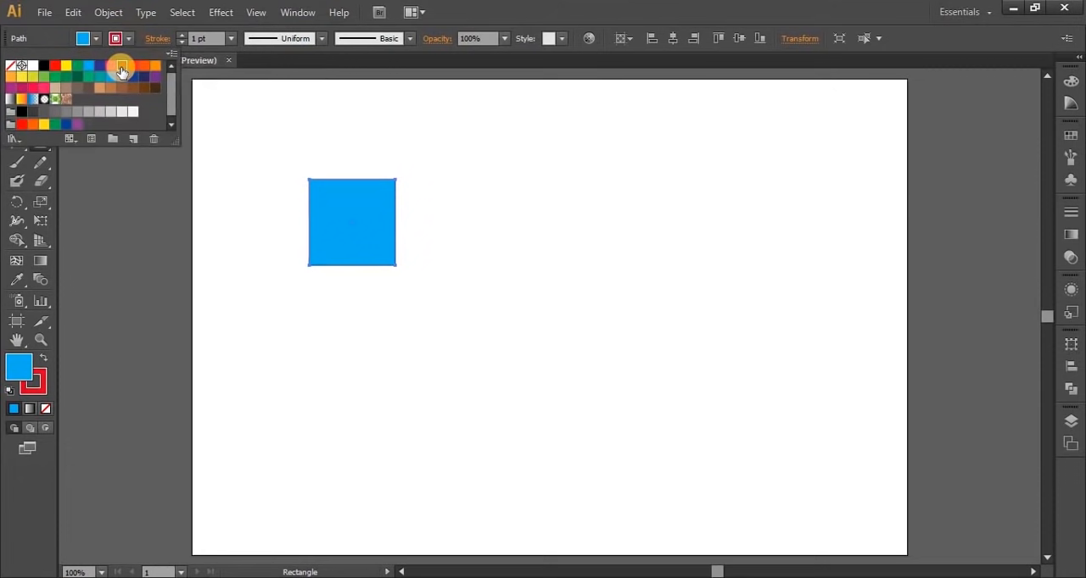
left_click(129, 39)
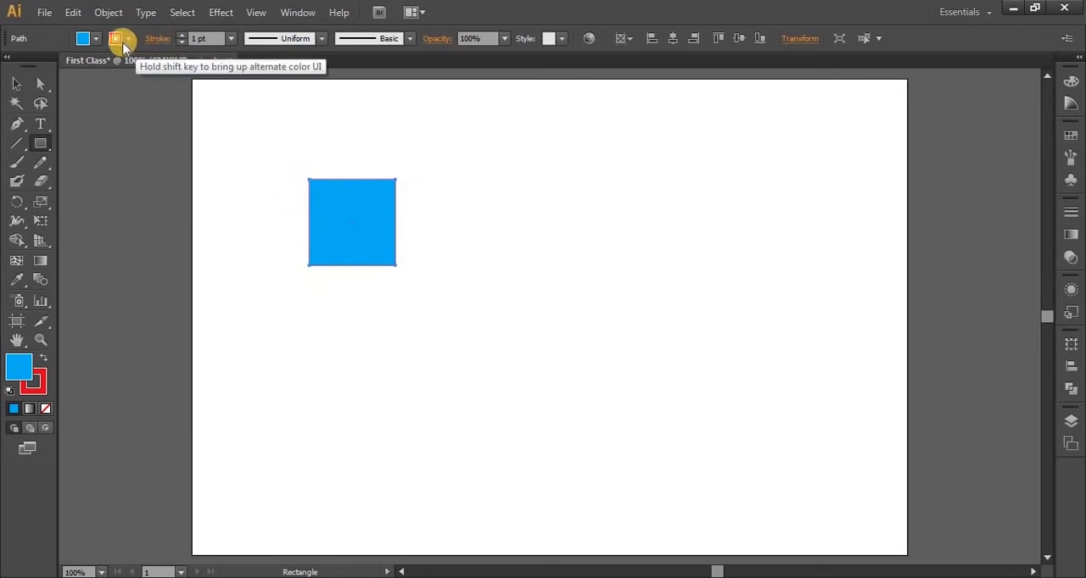
Increase the square's stroke weight to 5 pt
left_click(182, 34)
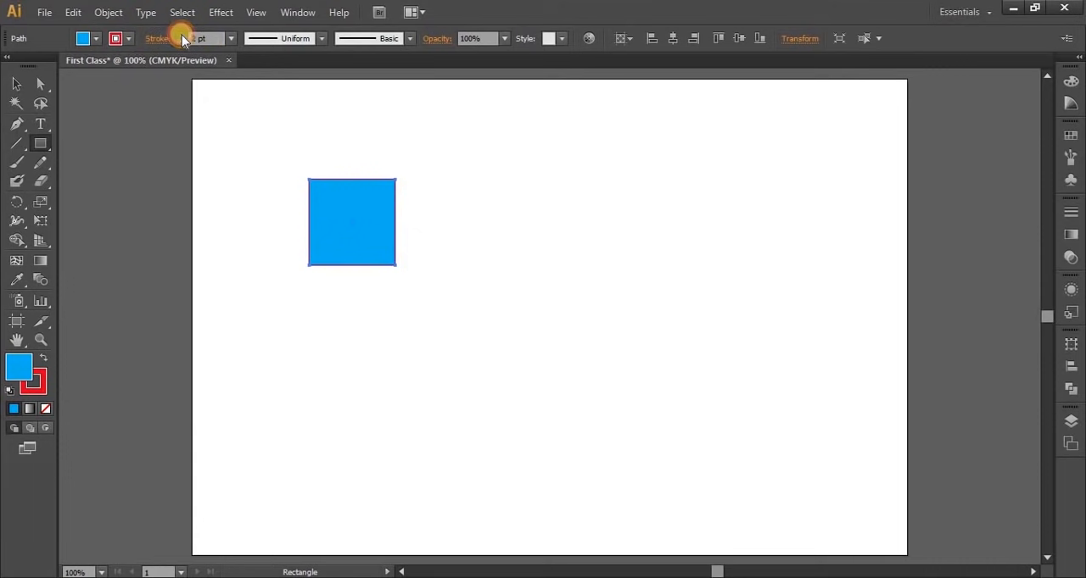
left_click(181, 35)
left_click(182, 35)
left_click(181, 35)
left_click_drag(549, 318, 547, 388)
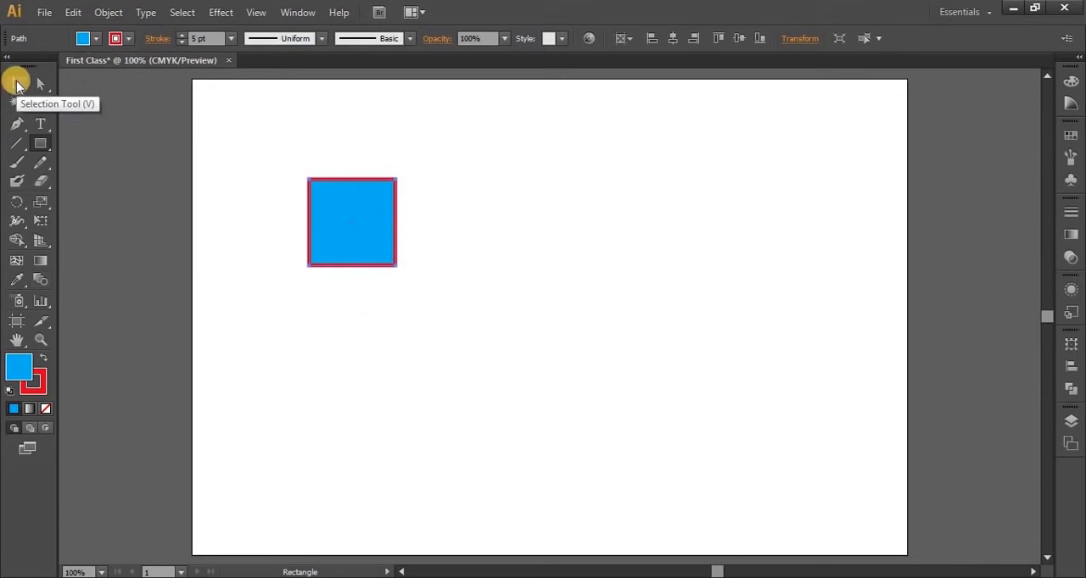
Move the square with the Selection tool to a spot slightly up and to the right
left_click(17, 82)
left_click(321, 268)
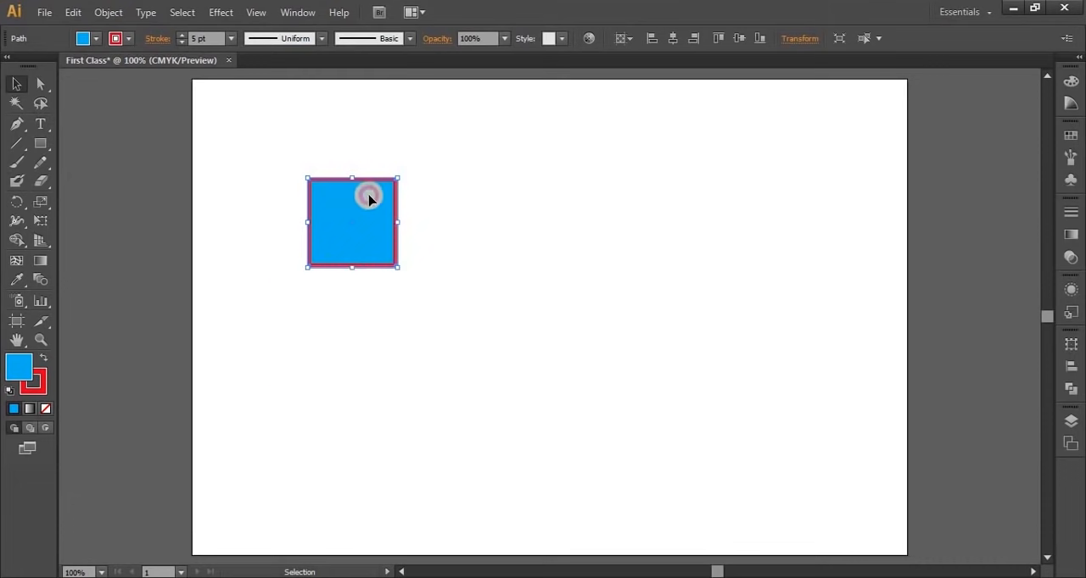
left_click_drag(378, 195, 349, 219)
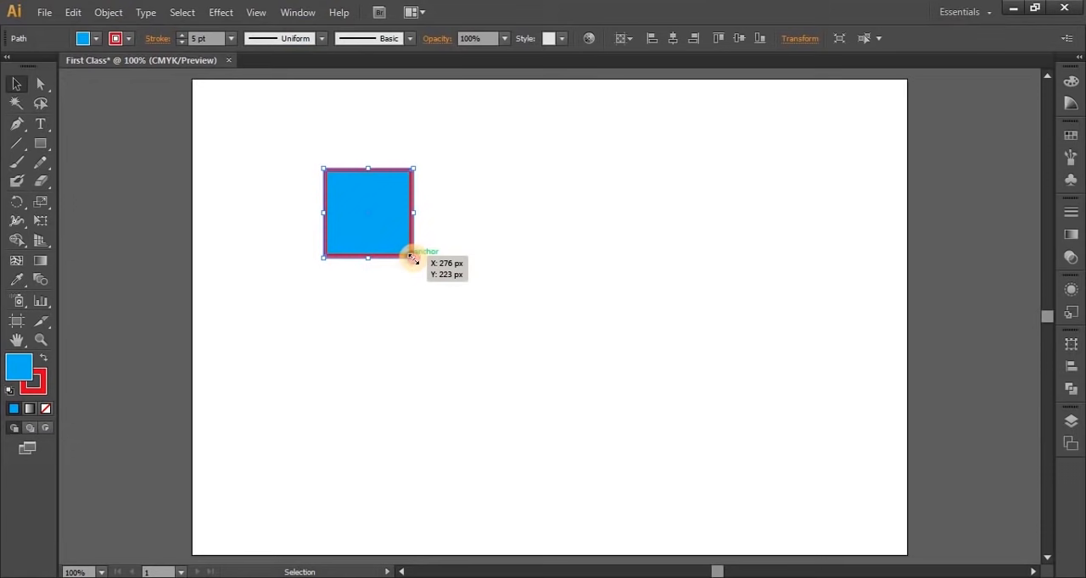
Enlarge the square proportionally to about three times its size, reposition it on the artboard and rotate it clockwise
left_click_drag(412, 260, 591, 471)
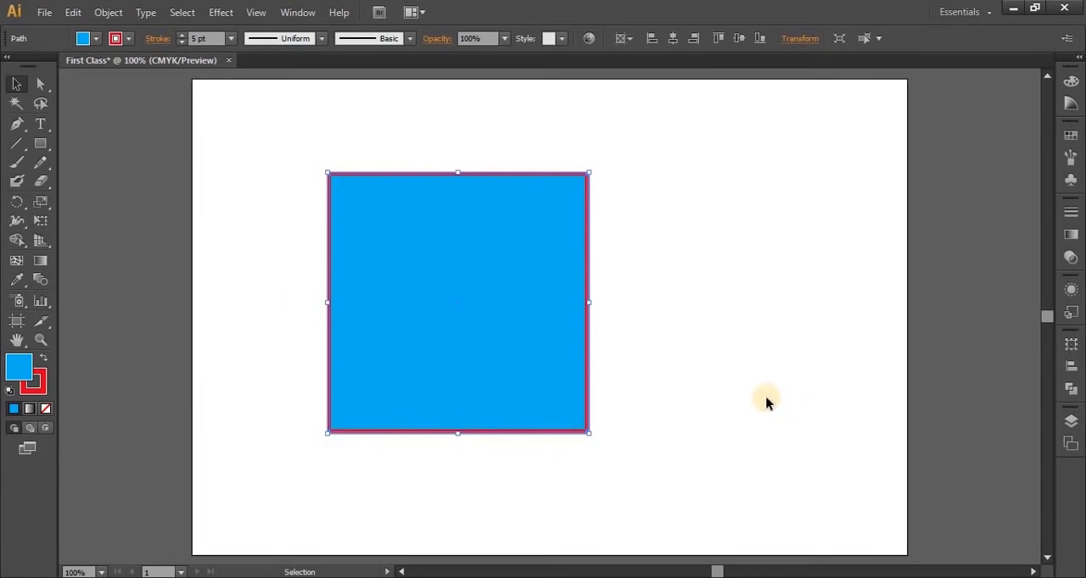
left_click_drag(475, 291, 426, 266)
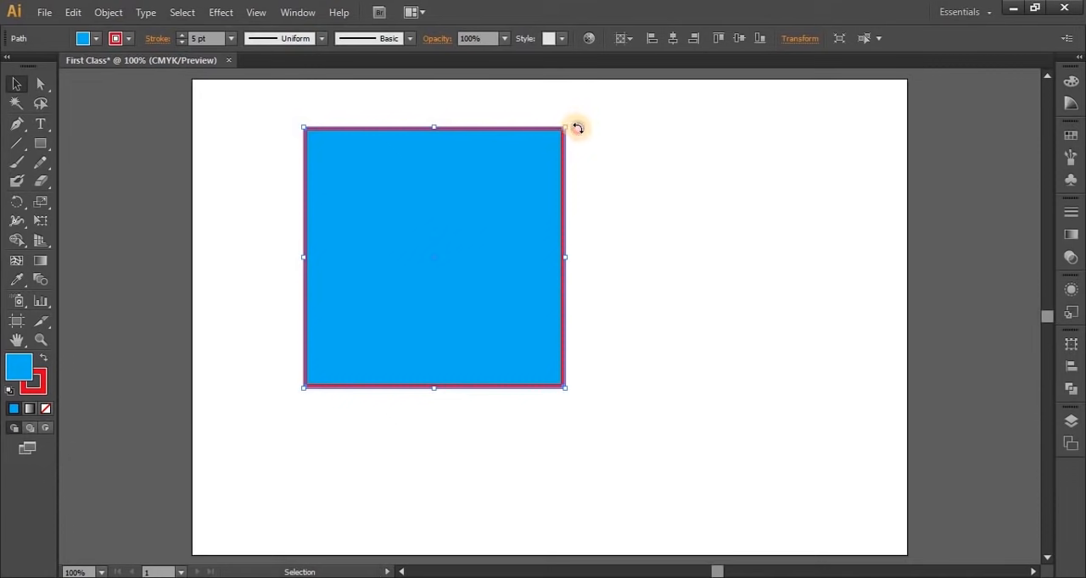
left_click_drag(574, 127, 639, 232)
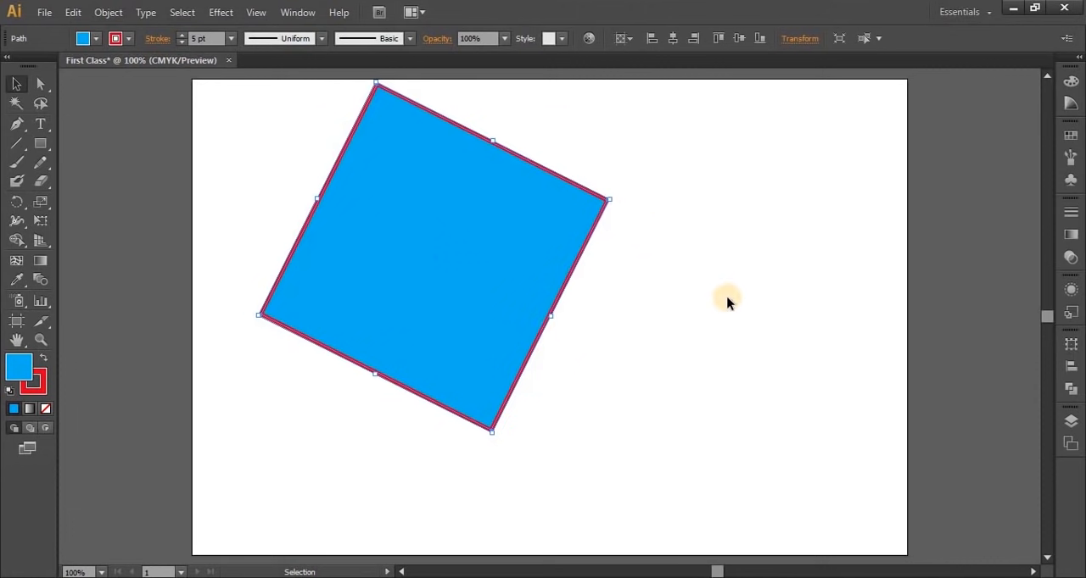
Place a copy of the rotated square to its lower right and select both squares together
left_click(727, 302)
key("ctrl+a")
left_click_drag(414, 256, 680, 363)
left_click(889, 454)
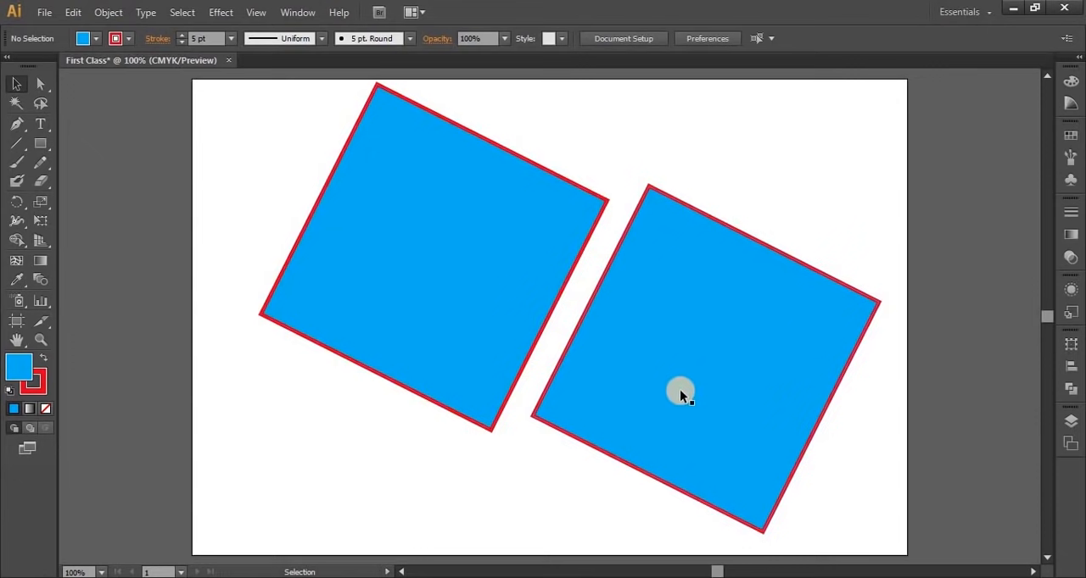
left_click_drag(218, 164, 787, 478)
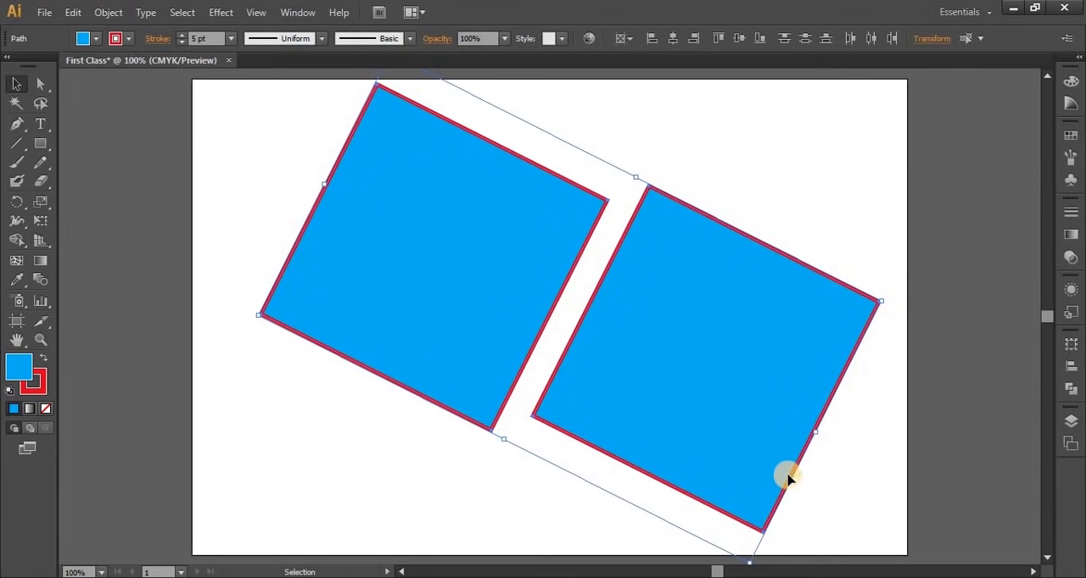
Delete both selected squares and draw a small square near the artboard's upper-left corner with the Rectangle tool
key("Delete")
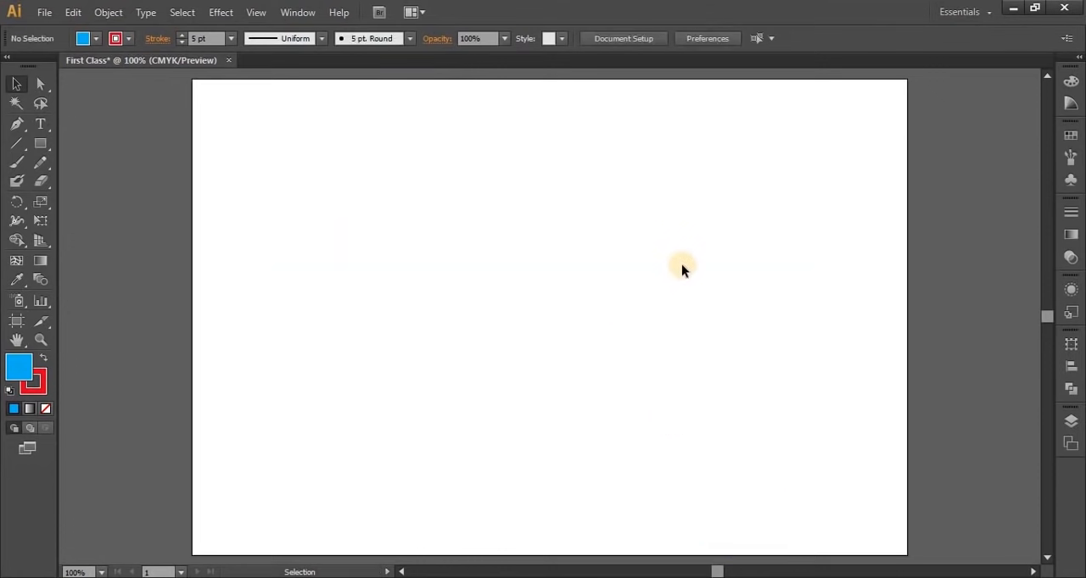
left_click(42, 146)
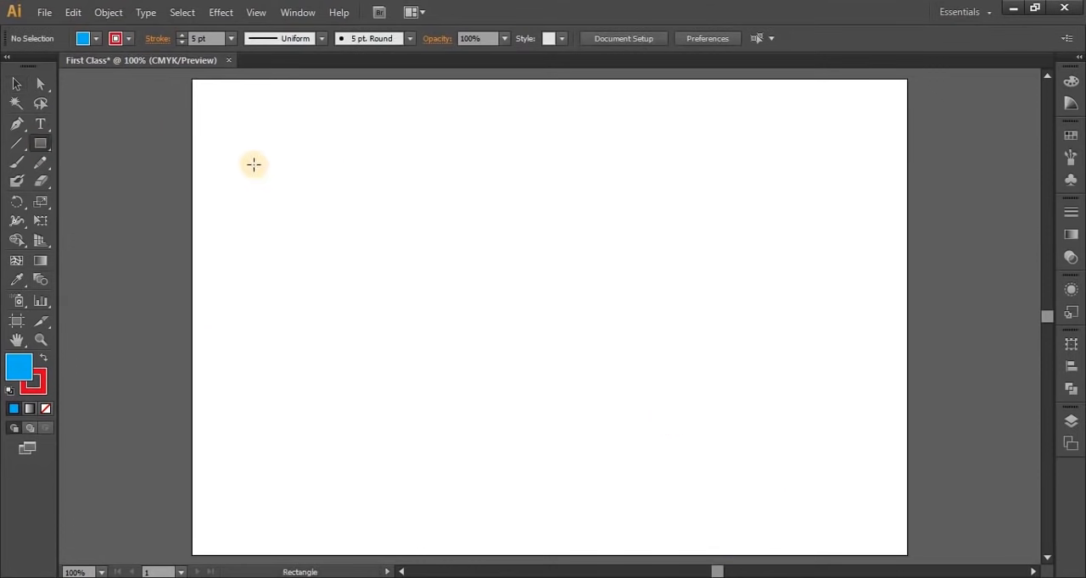
mouse_move(229, 125)
left_mouse_down()
mouse_move(278, 193)
mouse_move(291, 194)
mouse_move(278, 173)
left_mouse_up()
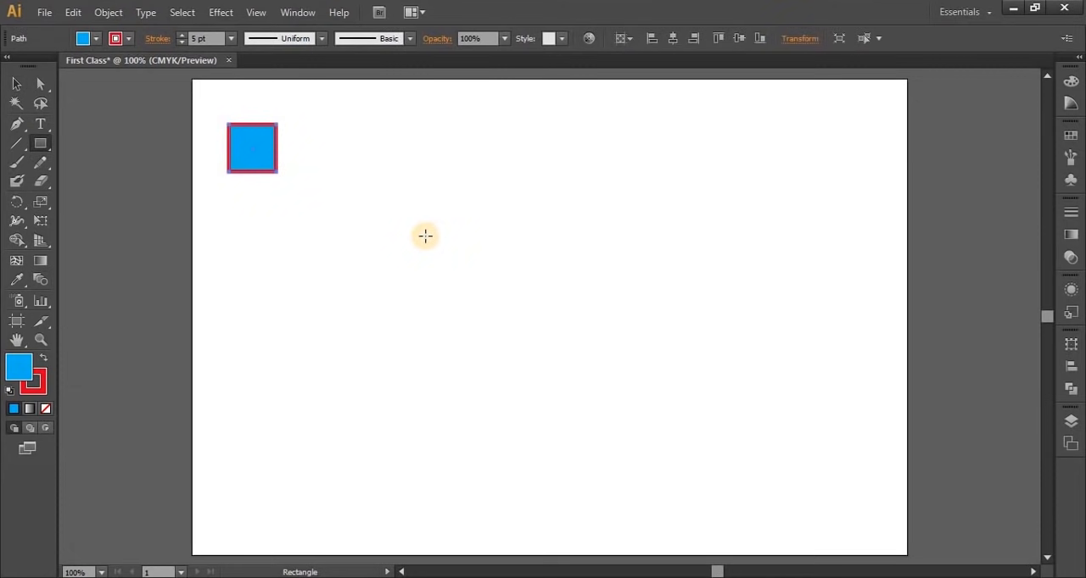
Copy the small square a short distance to its right and repeat the duplication to form a row of ten evenly spaced squares
left_click(17, 84)
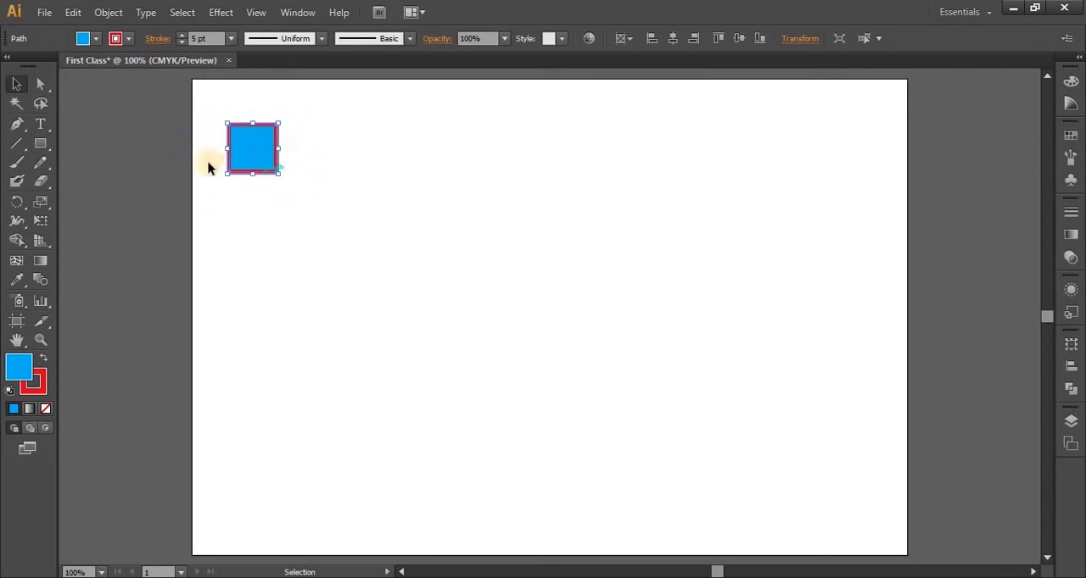
left_click_drag(261, 162, 329, 166)
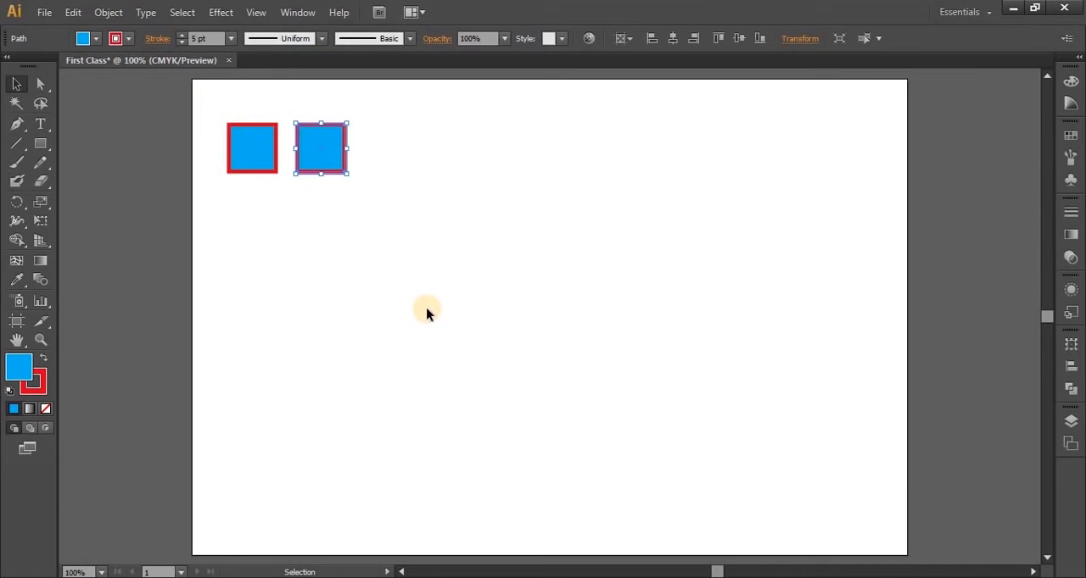
key("ctrl")
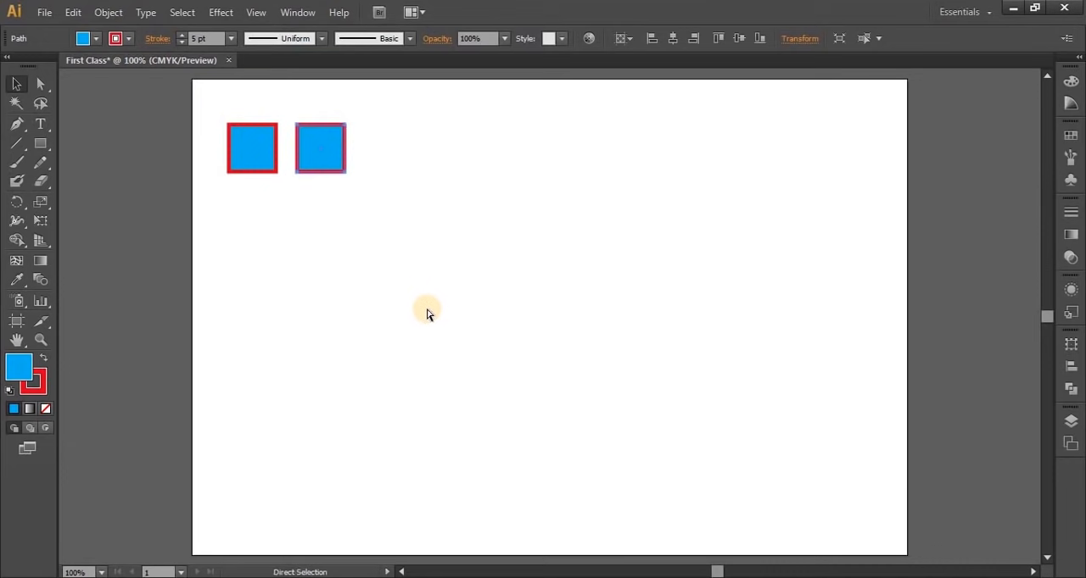
key("ctrl+d")
key("ctrl+d")
key("ctrl+d")
key("ctrl+d")
key("ctrl+d")
key("ctrl+d")
key("ctrl+d")
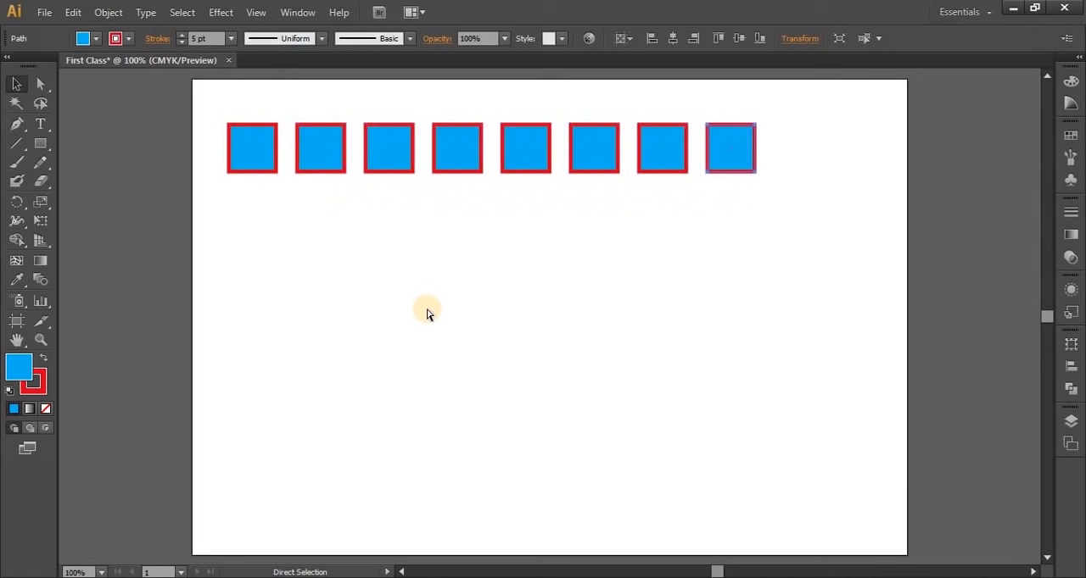
key("ctrl+d")
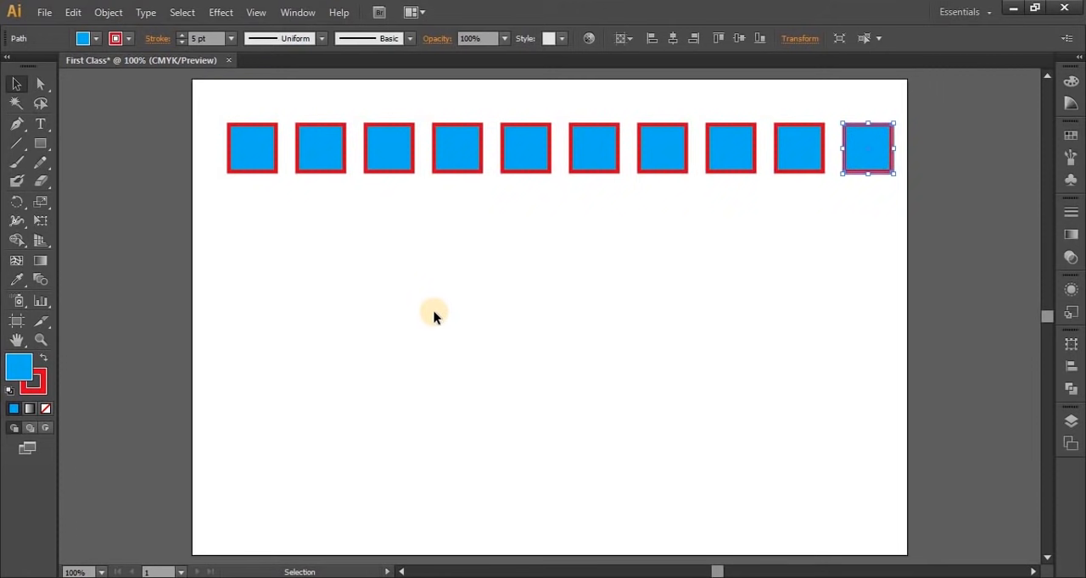
left_click(611, 339)
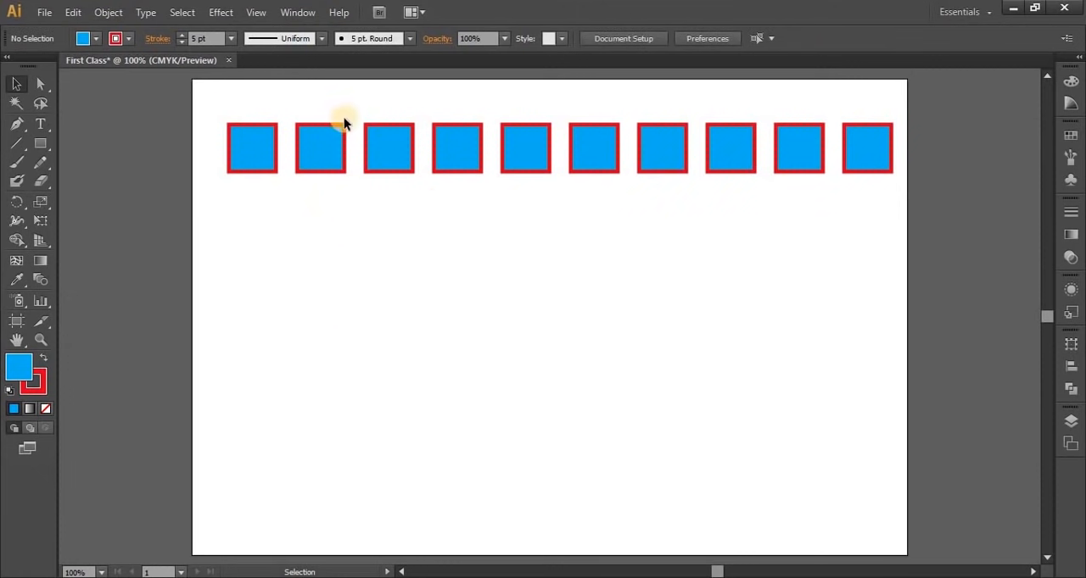
Recolor all ten squares with an orange fill and a black stroke
left_click_drag(237, 99, 876, 155)
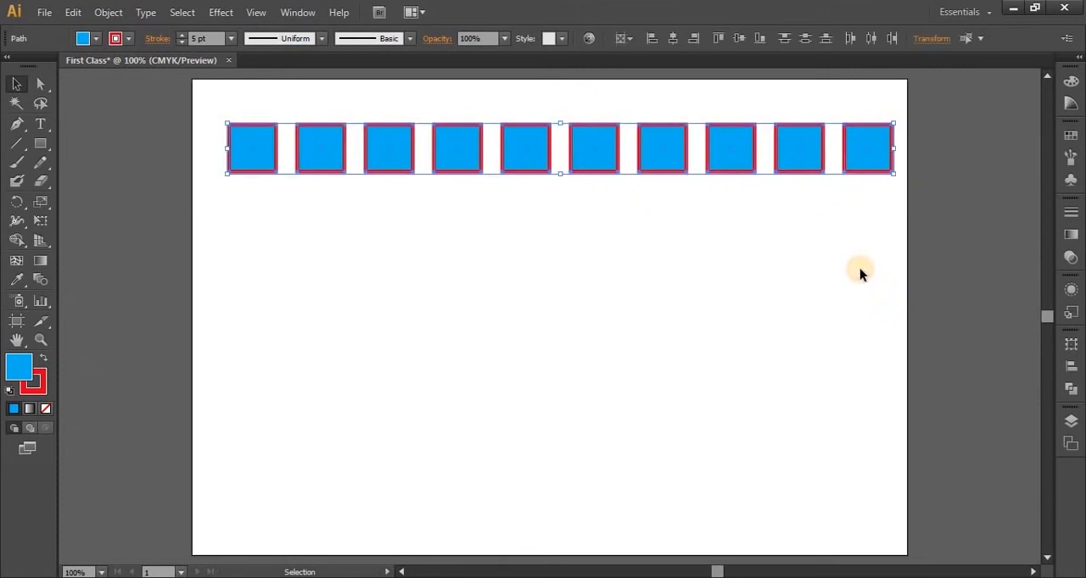
left_click(85, 39)
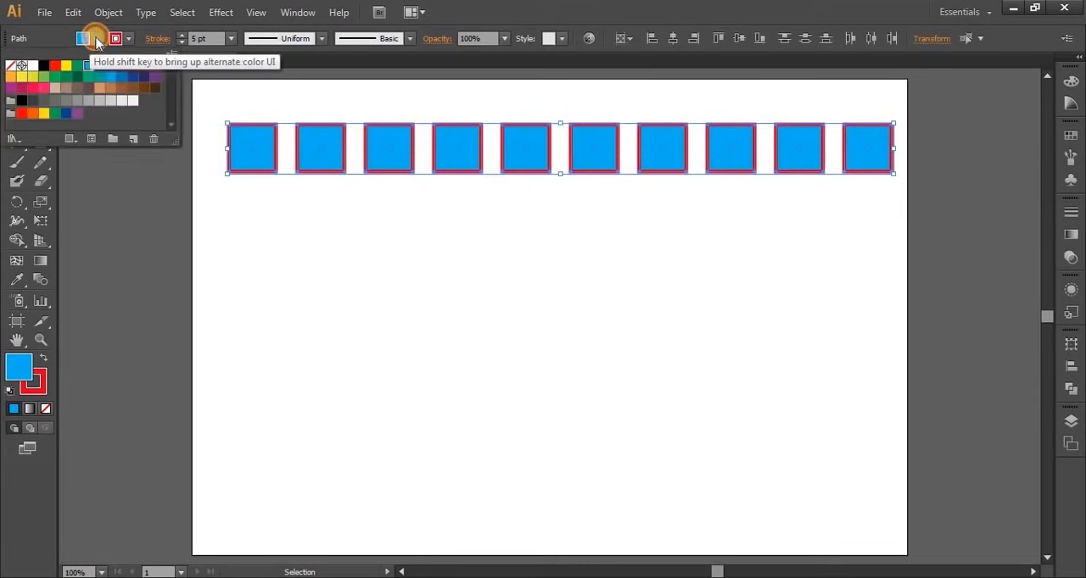
left_click(158, 72)
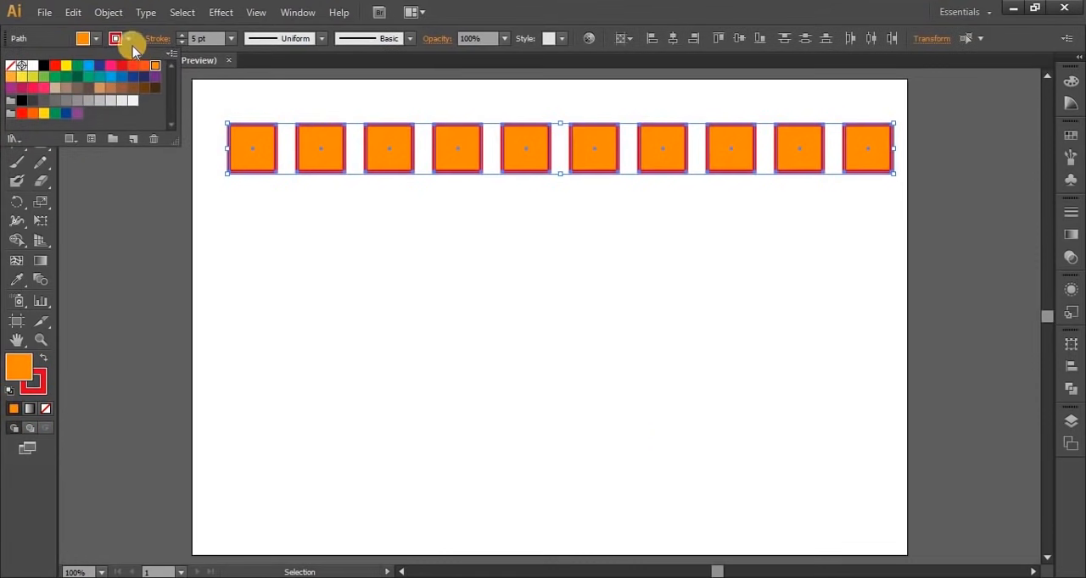
left_click(126, 38)
left_click(127, 38)
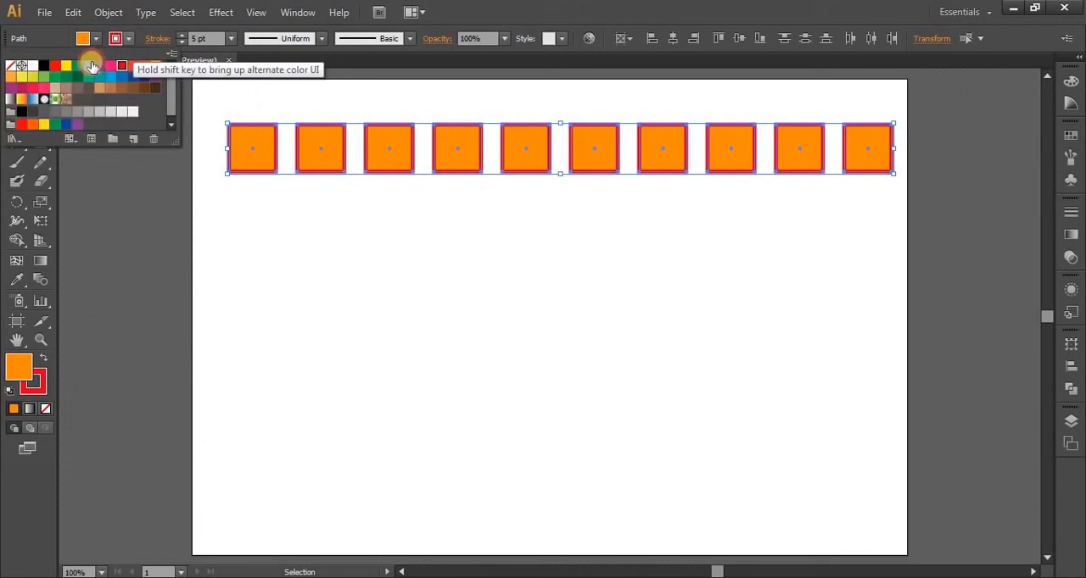
left_click(44, 65)
left_click(479, 303)
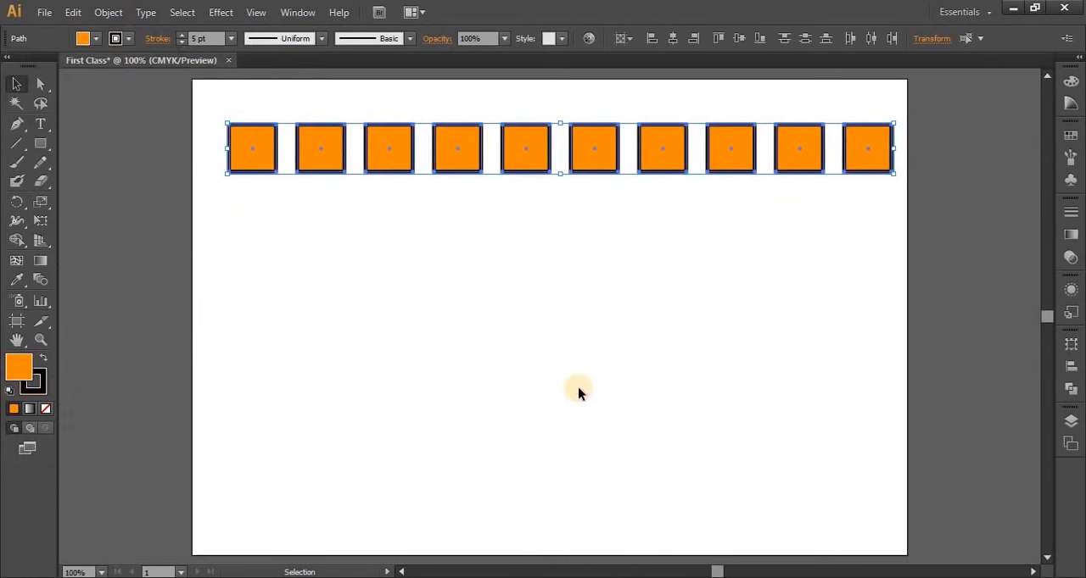
left_click(577, 390)
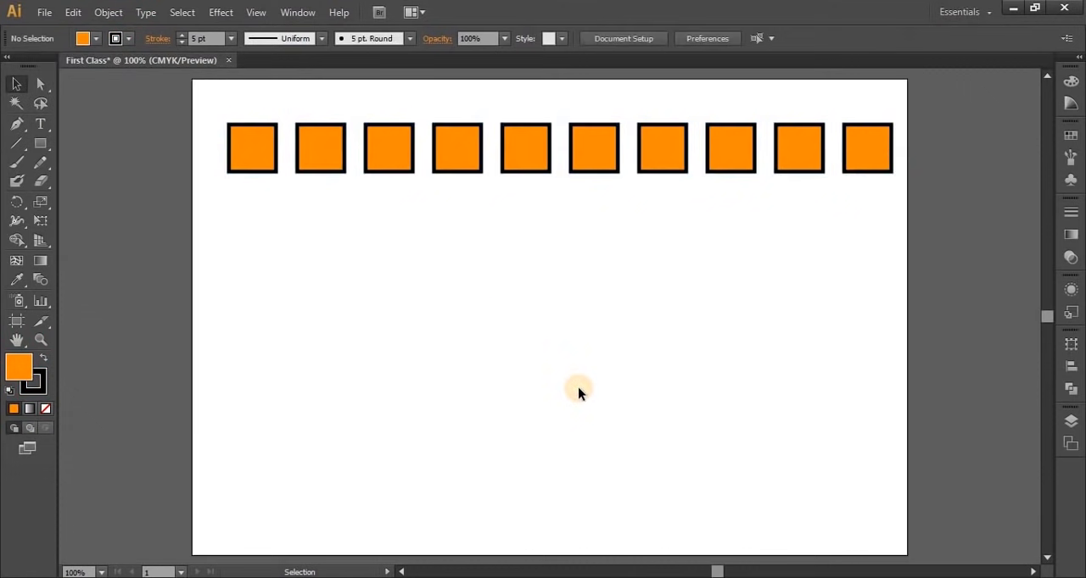
Select the whole row of squares and scale it down slightly in proportion, keeping its lower-left corner in place
left_click_drag(382, 149, 900, 146)
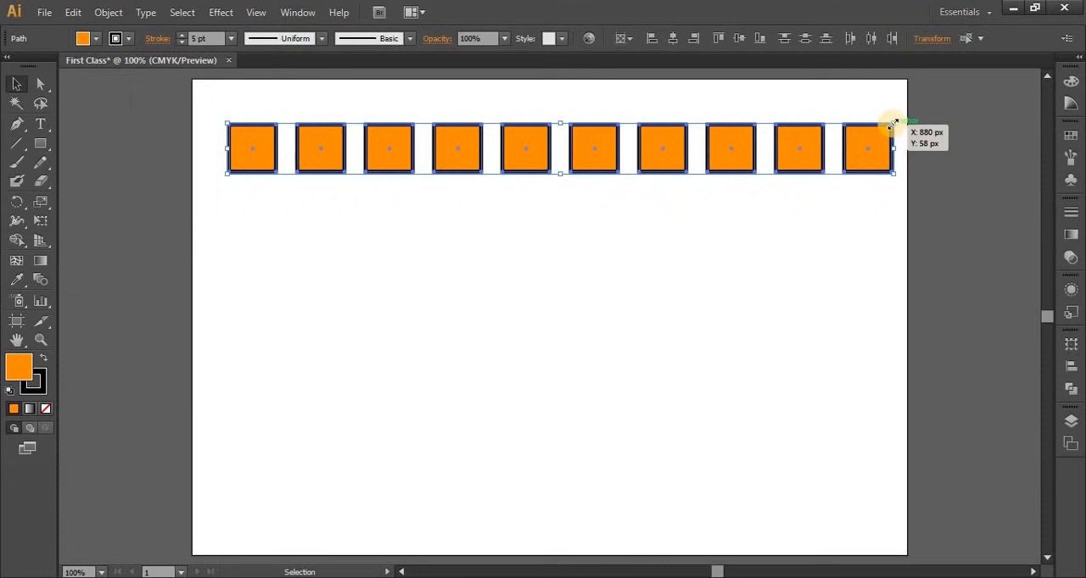
mouse_move(892, 125)
left_mouse_down()
mouse_move(865, 145)
mouse_move(897, 133)
left_mouse_up()
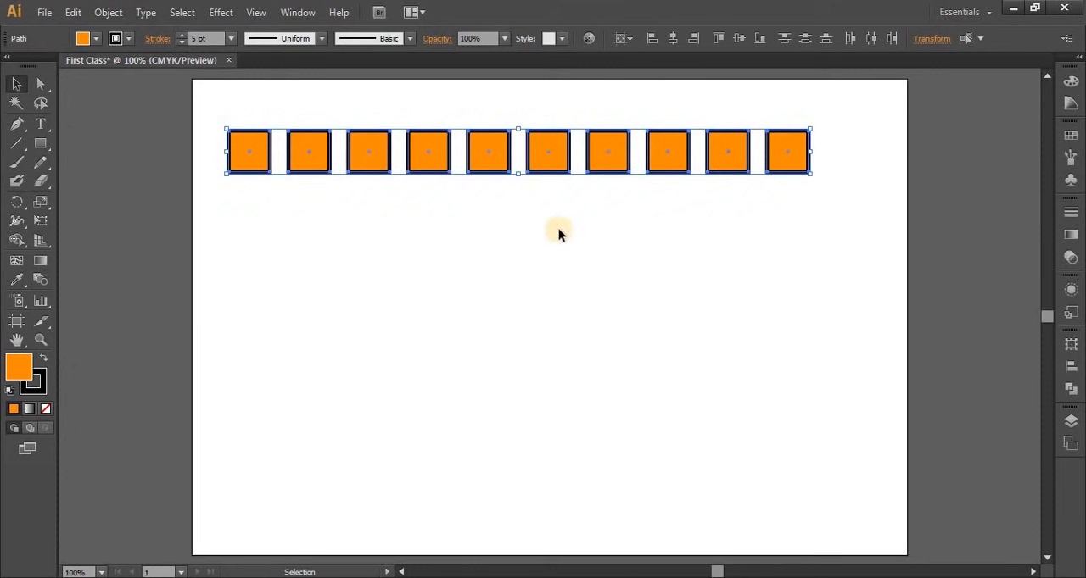
Group the ten squares and center the group horizontally on the artboard
right_click(554, 151)
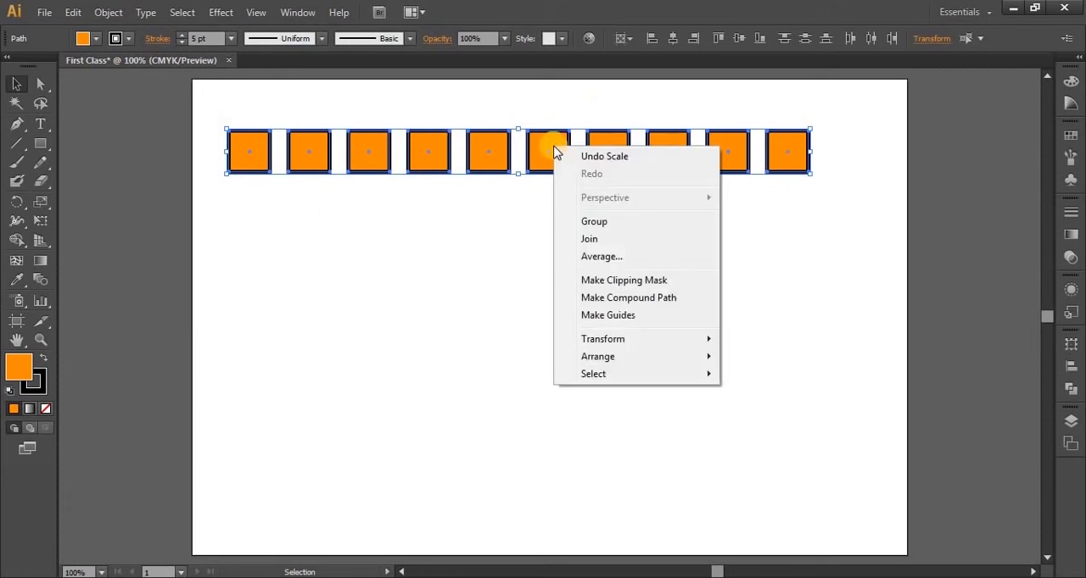
left_click(622, 223)
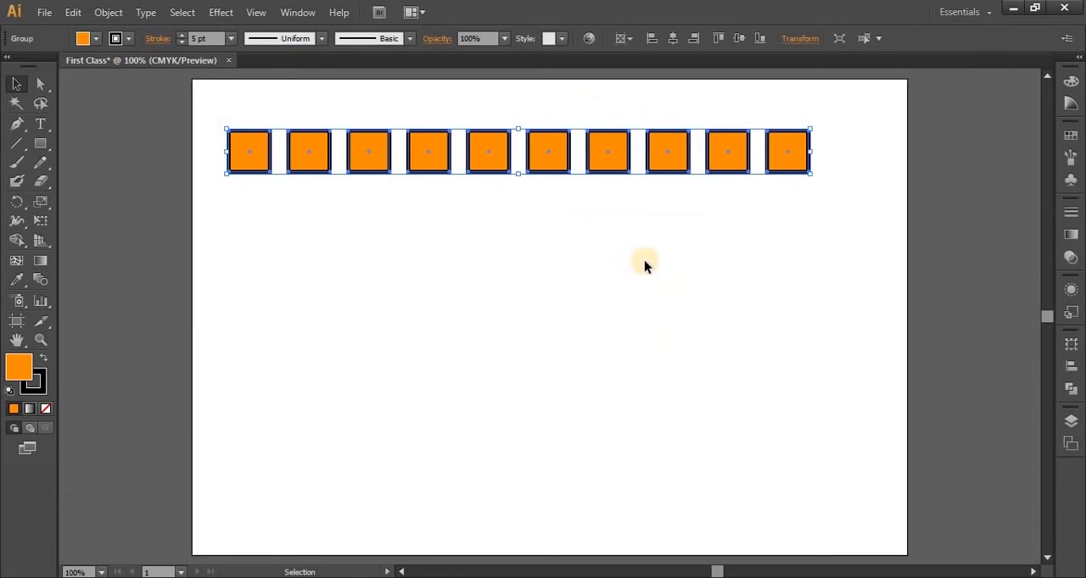
left_click(670, 39)
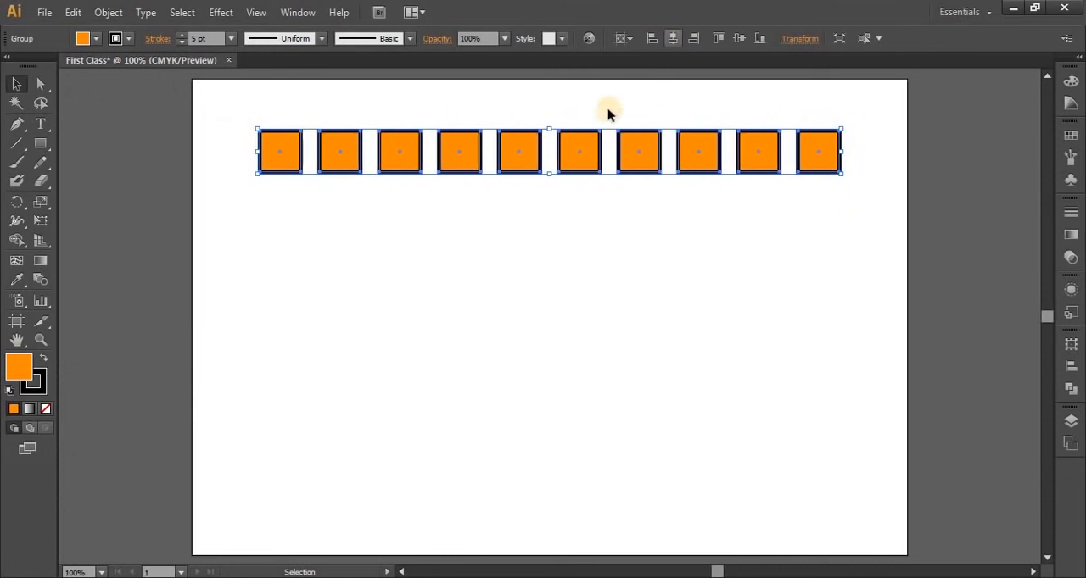
left_click(687, 358)
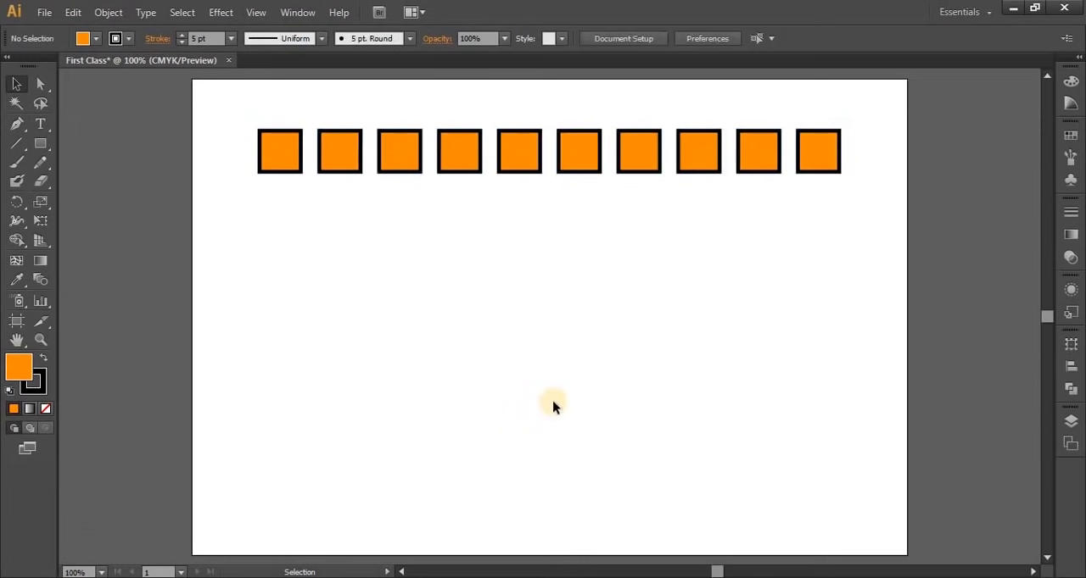
Copy the grouped row straight down below itself and repeat the duplication to fill the artboard with seven rows
left_click(519, 154)
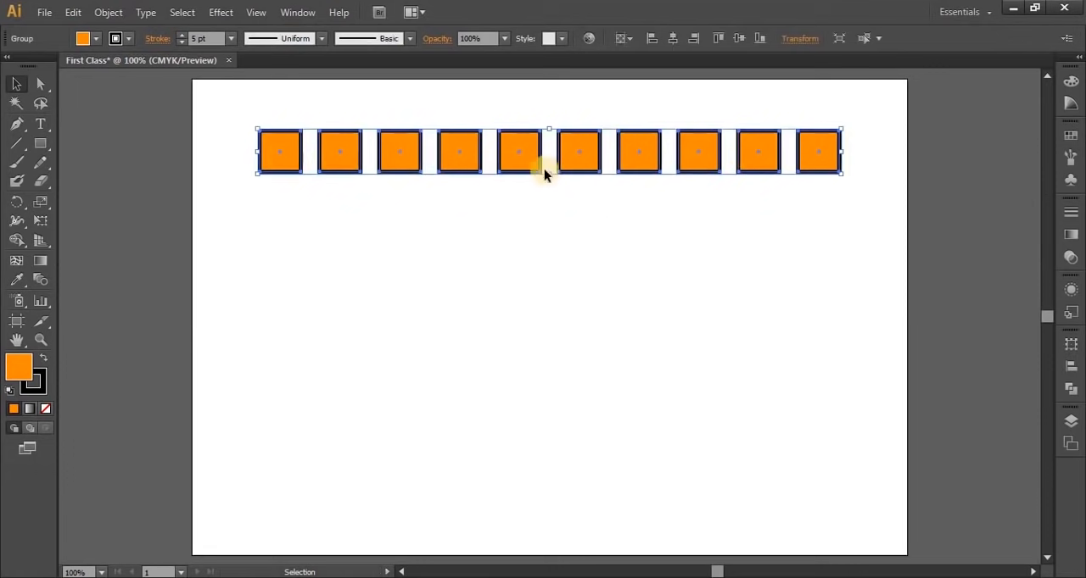
left_click_drag(528, 162, 534, 218)
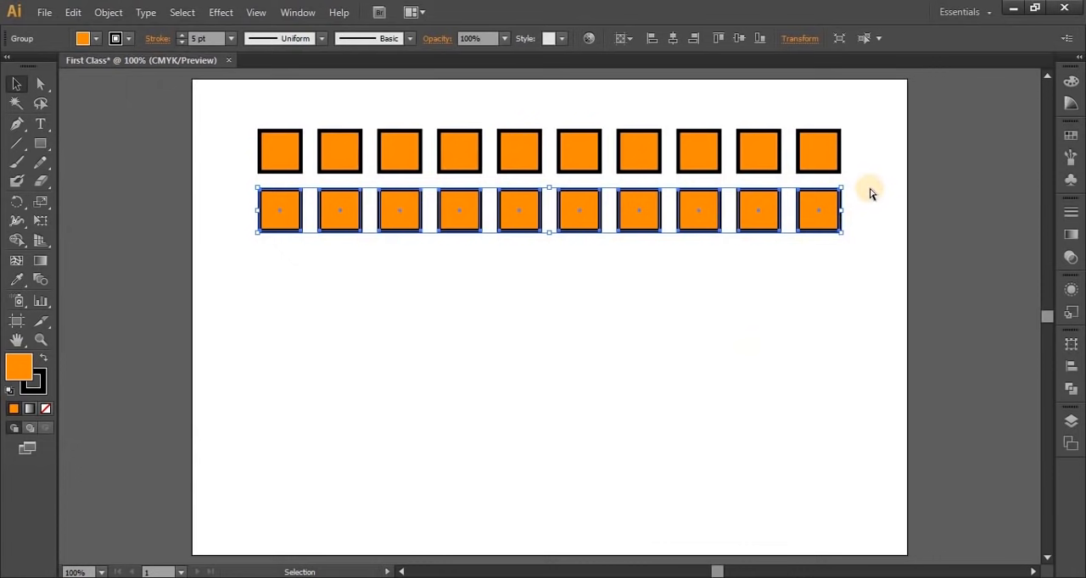
key("ctrl+d")
key("ctrl+d")
key("ctrl+d")
key("ctrl+d")
key("ctrl+d")
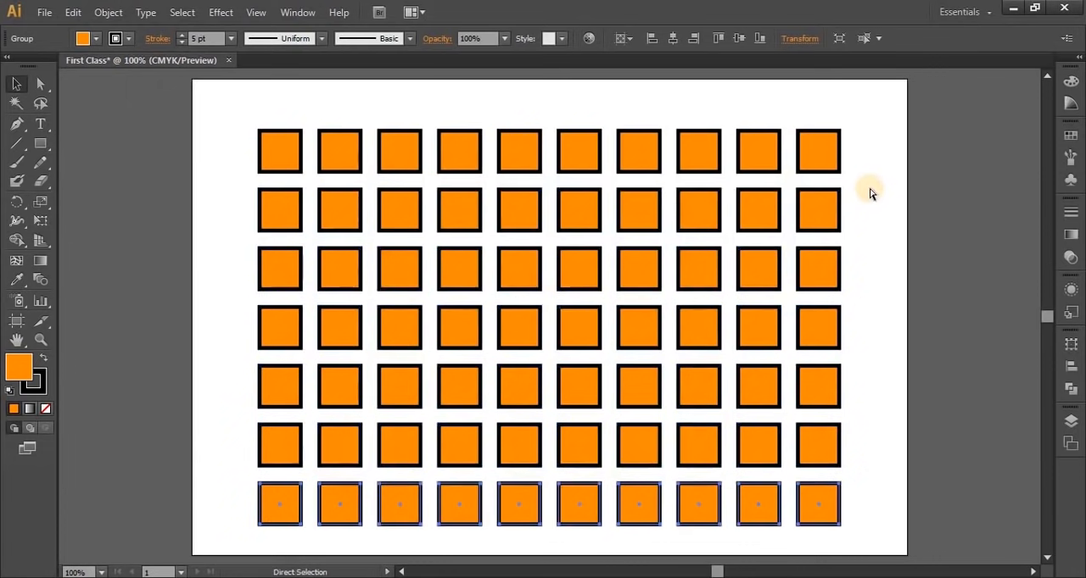
left_click(869, 192)
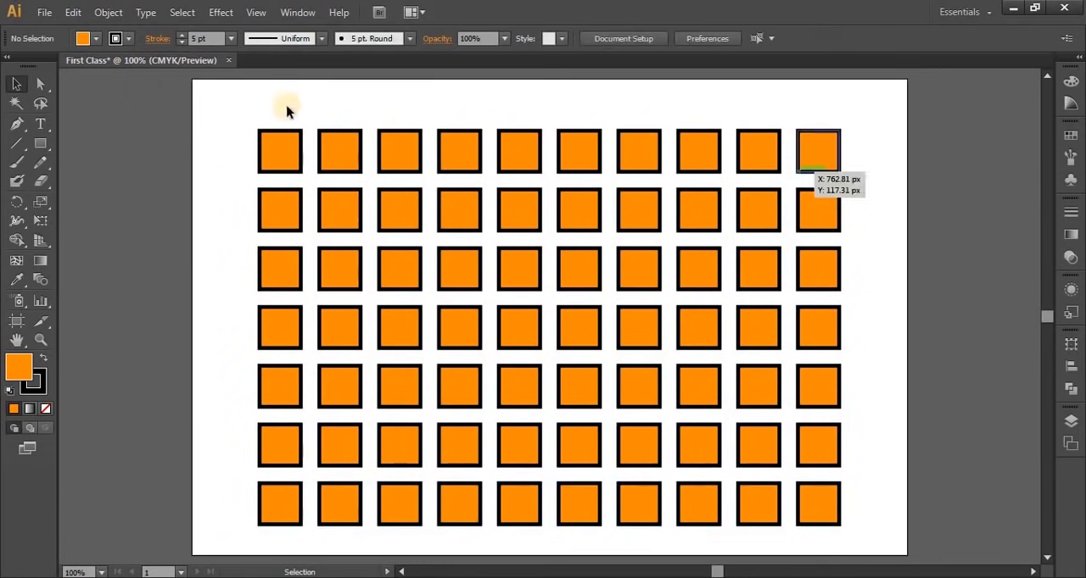
Delete all the rows of squares and draw one larger, nearly square rectangle near the artboard's left edge
left_click_drag(247, 115, 853, 527)
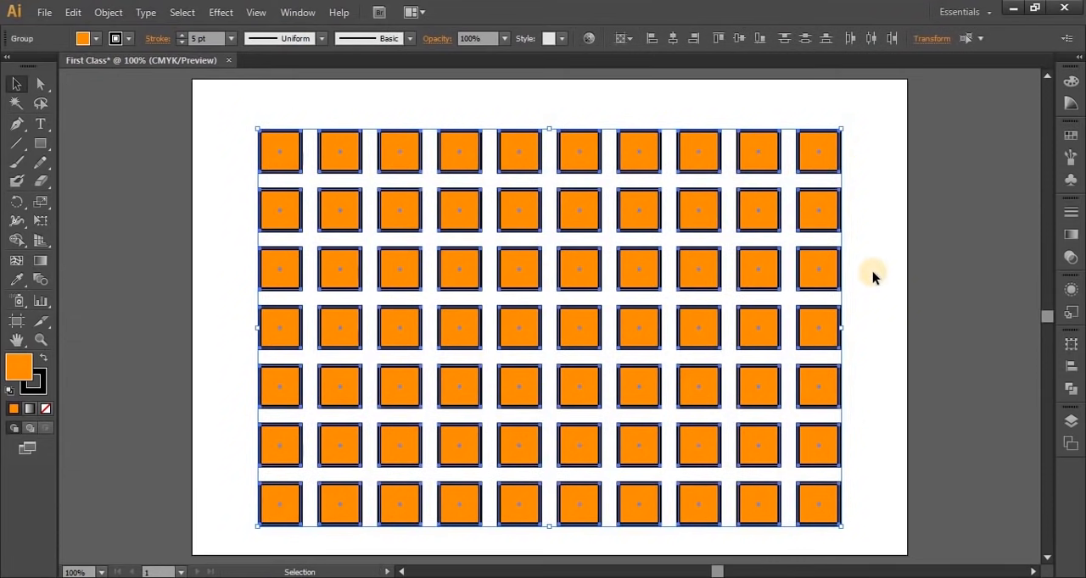
key("Delete")
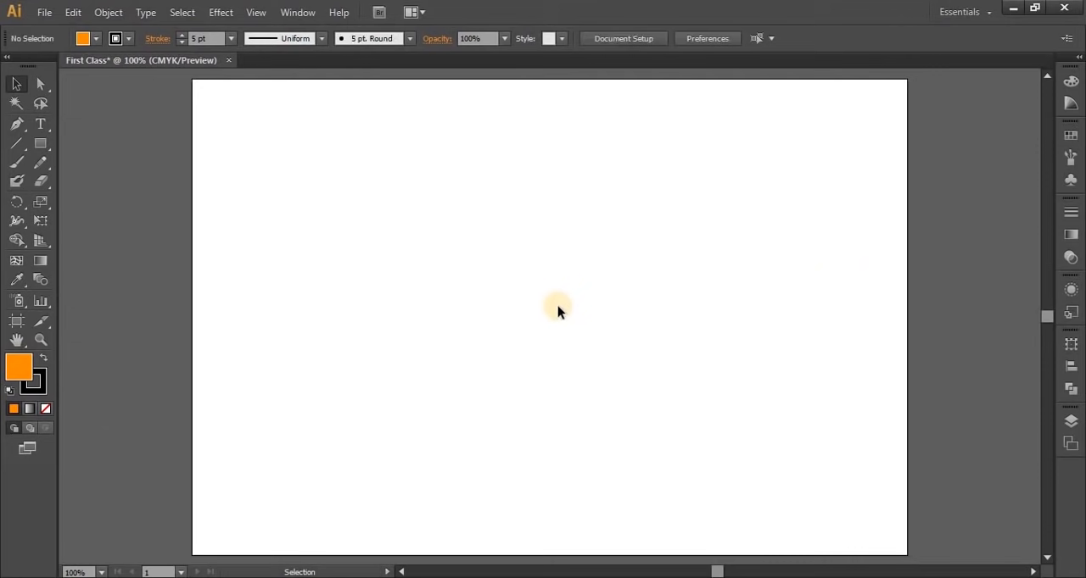
left_click(40, 143)
left_click_drag(206, 168, 335, 288)
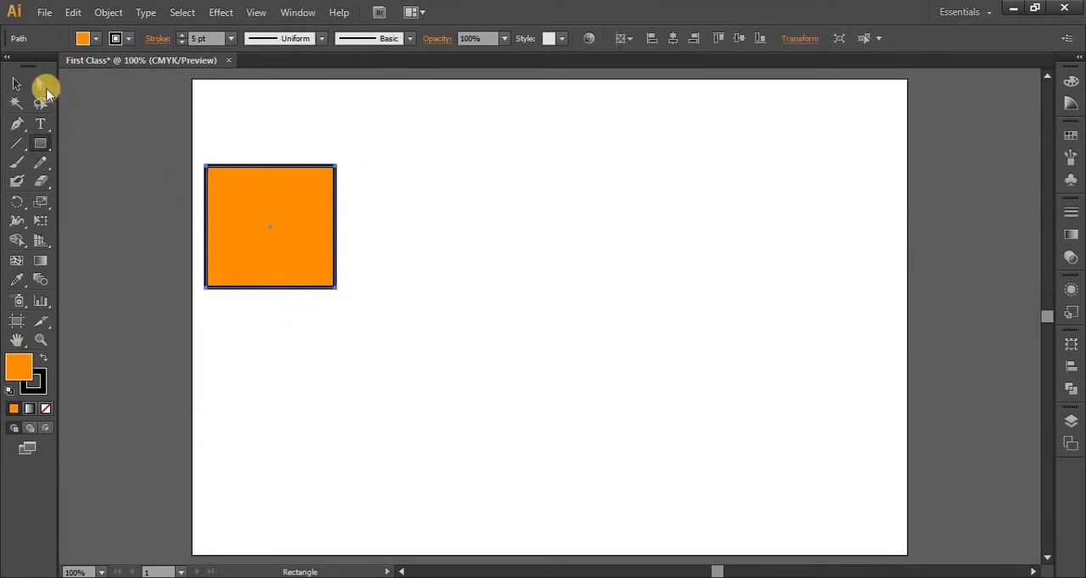
Move the orange square with the Direct Selection tool to the right, then partway back to the left, and deselect it
left_click(41, 84)
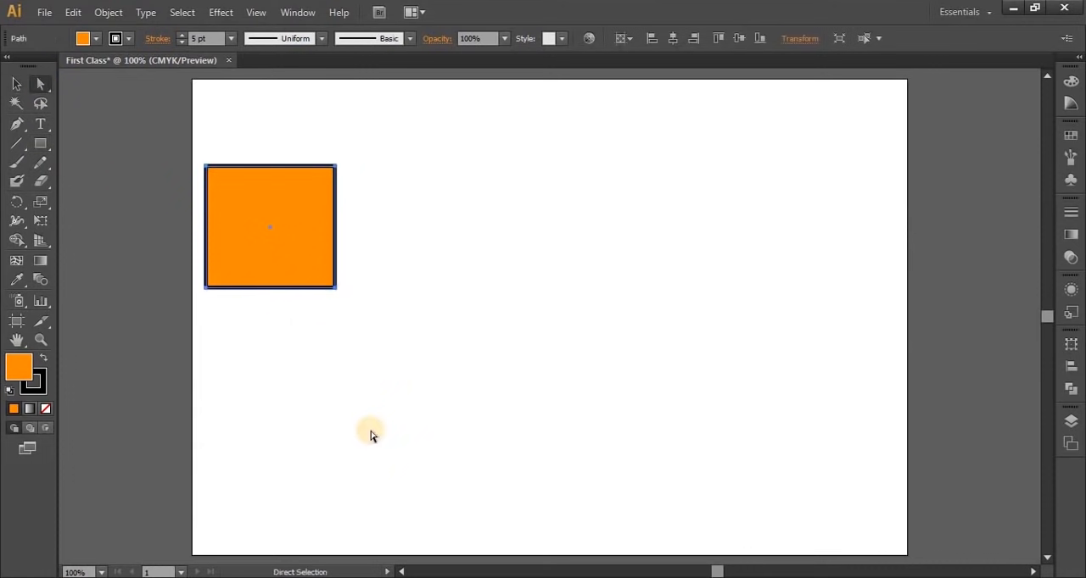
left_click_drag(252, 213, 443, 207)
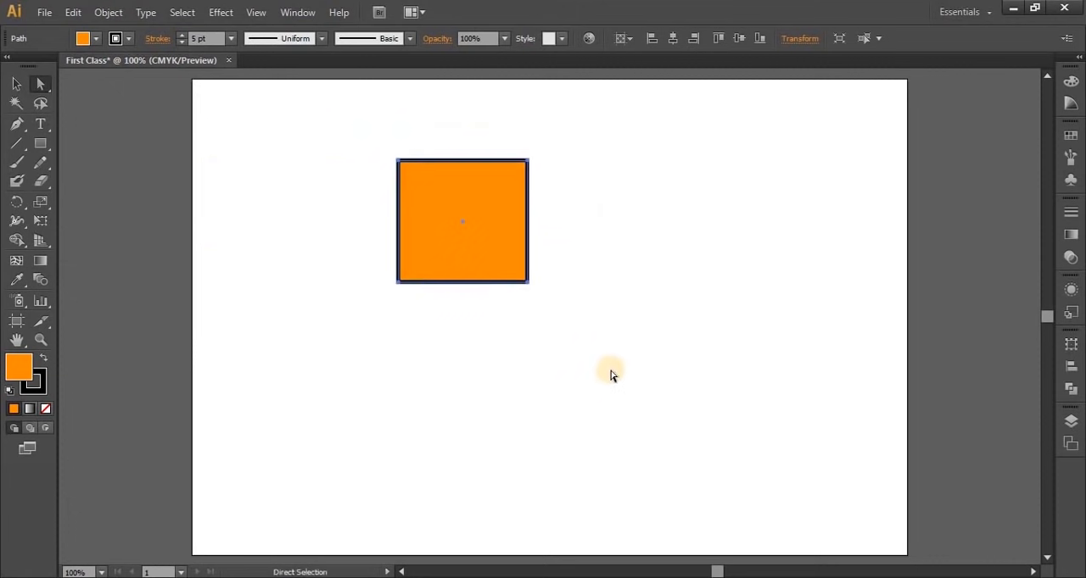
left_click_drag(456, 188, 354, 177)
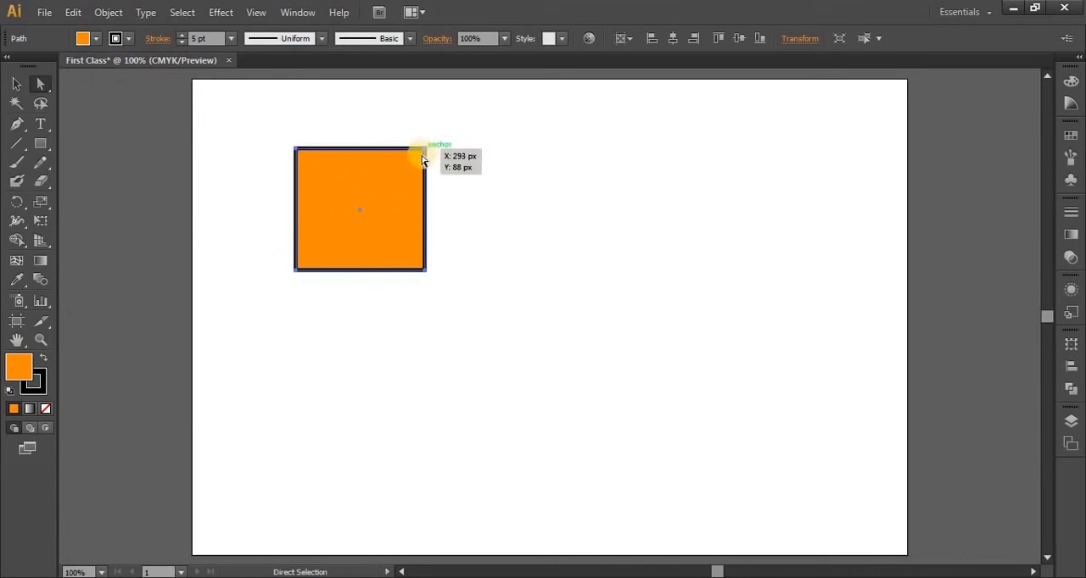
left_click(455, 323)
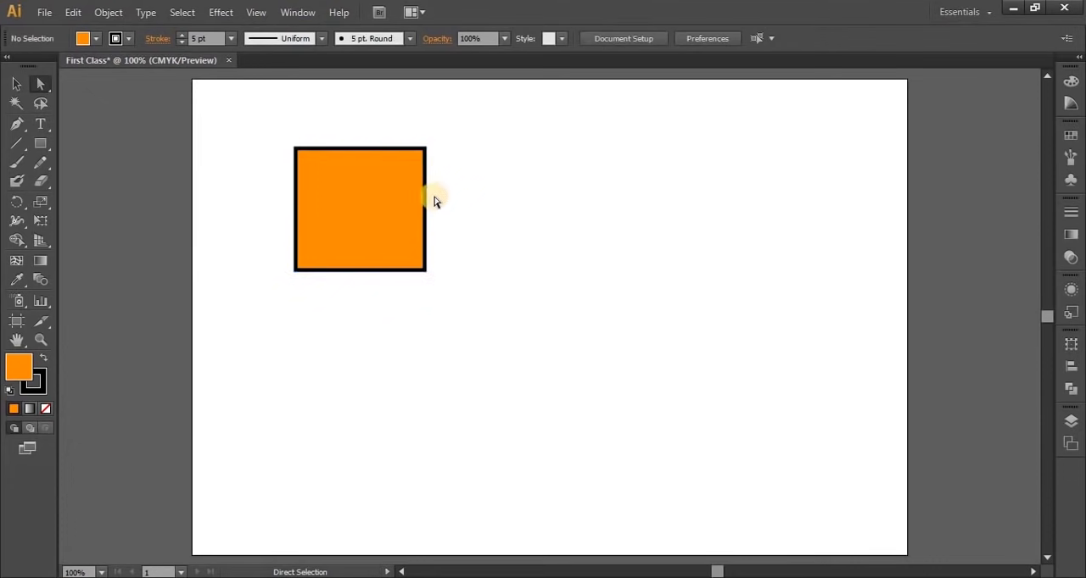
Select the square's two right-hand anchor points and stretch its right edge outward to make a rectangle over twice as wide
left_click_drag(433, 134, 429, 343)
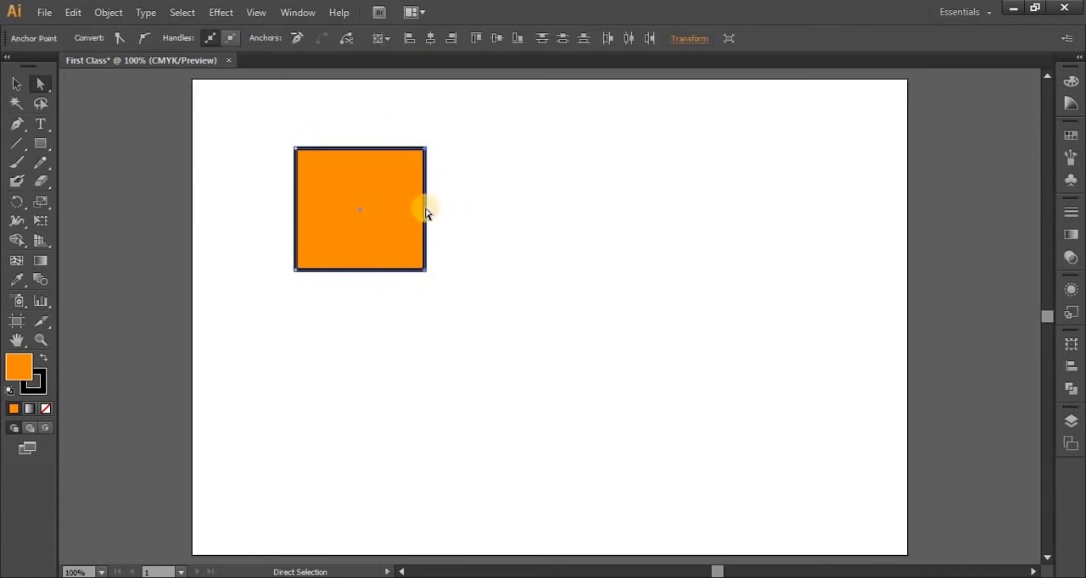
left_click_drag(425, 211, 589, 211)
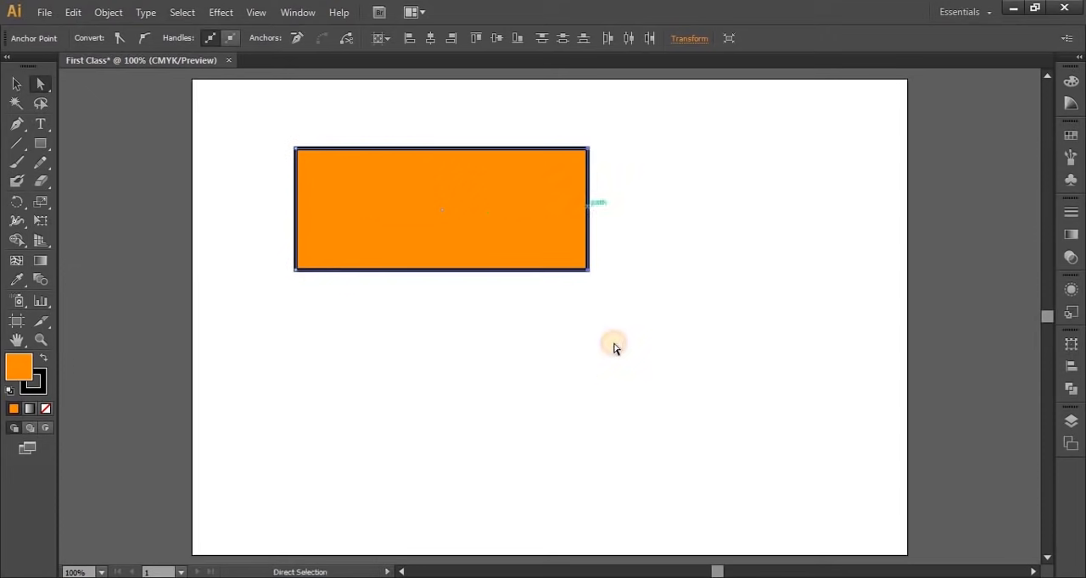
left_click(611, 382)
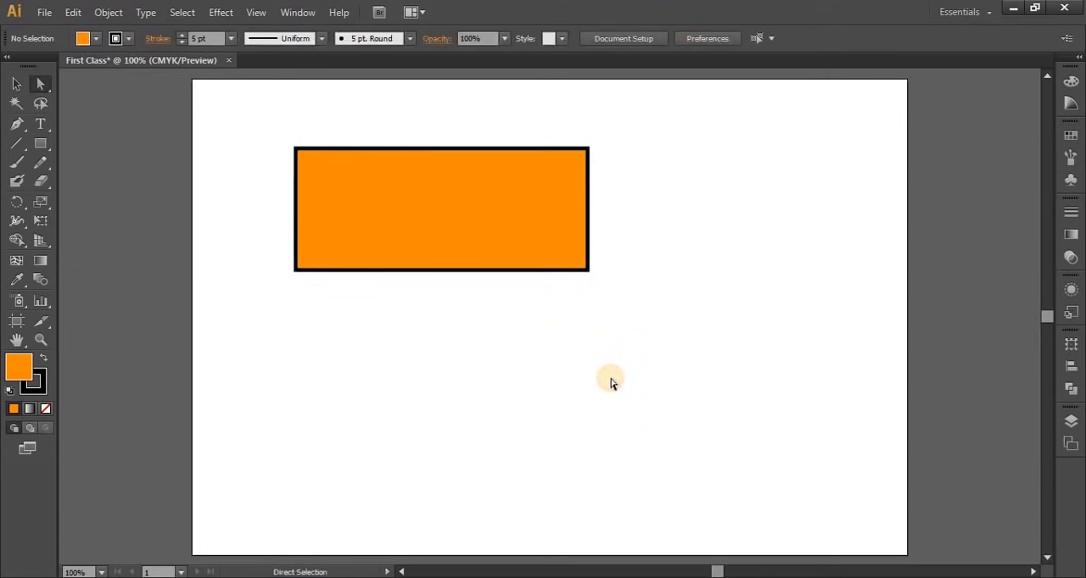
Pull the orange rectangle's lower-right anchor point down and outward, deselect the shape, and undo the reshaping
left_click_drag(646, 246, 523, 379)
left_click_drag(589, 270, 730, 481)
left_click(789, 291)
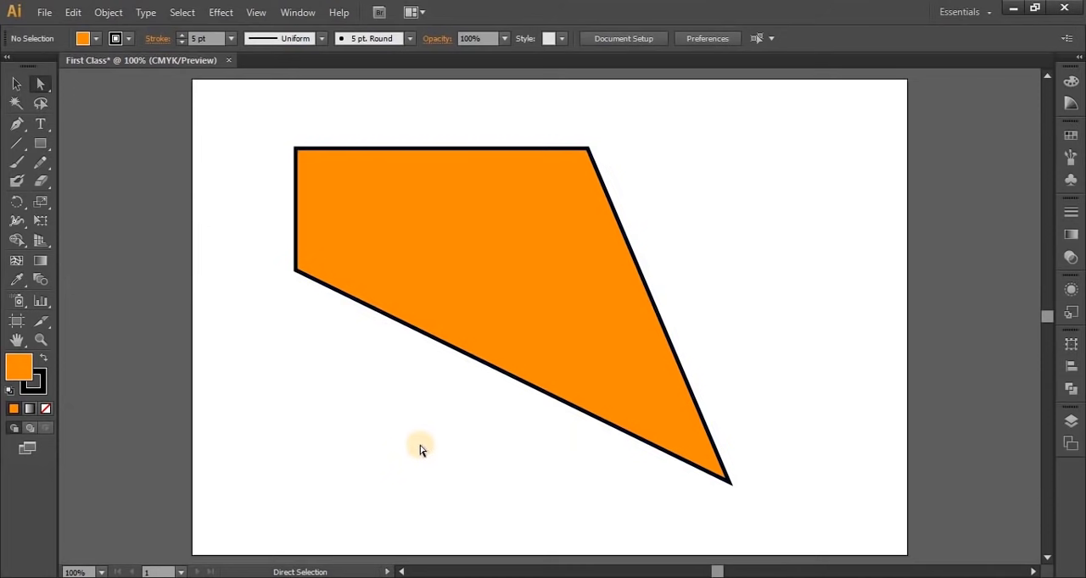
key("ctrl+z")
left_click(531, 337)
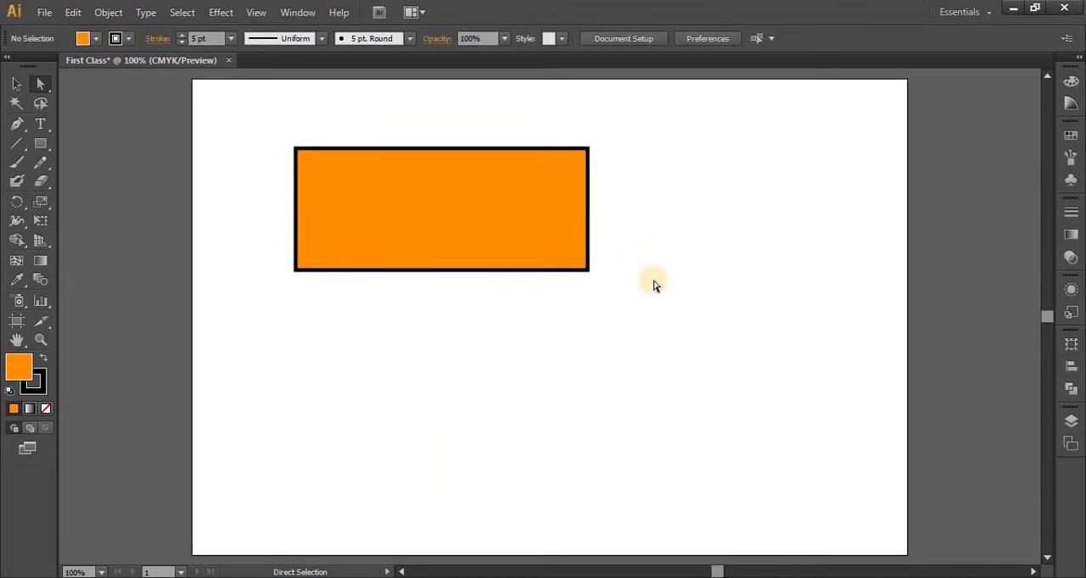
Delete the rectangle's upper-right anchor point and undo the deletion
left_click(588, 151)
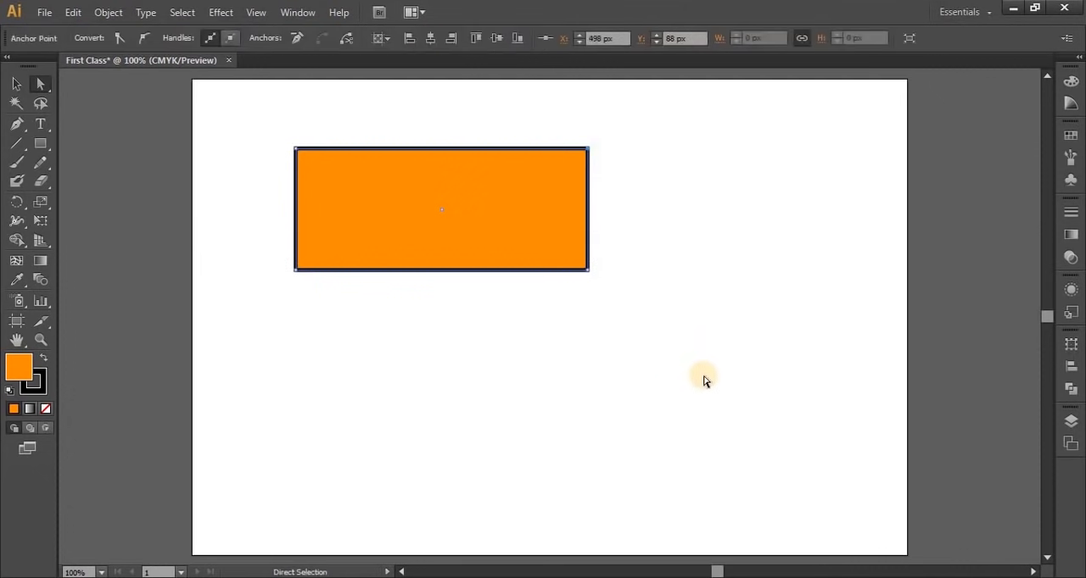
key("Delete")
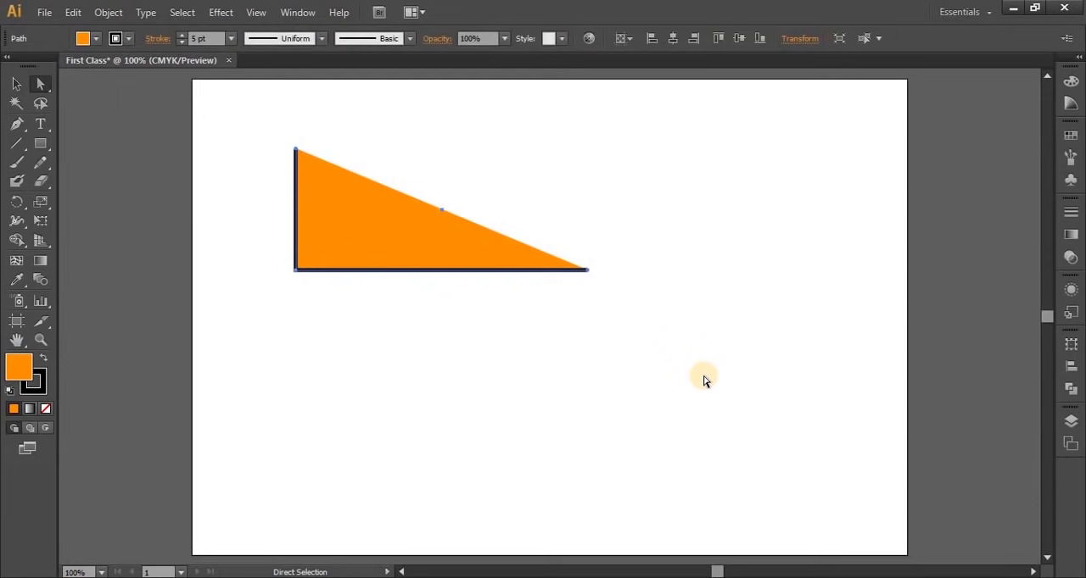
key("ctrl+z")
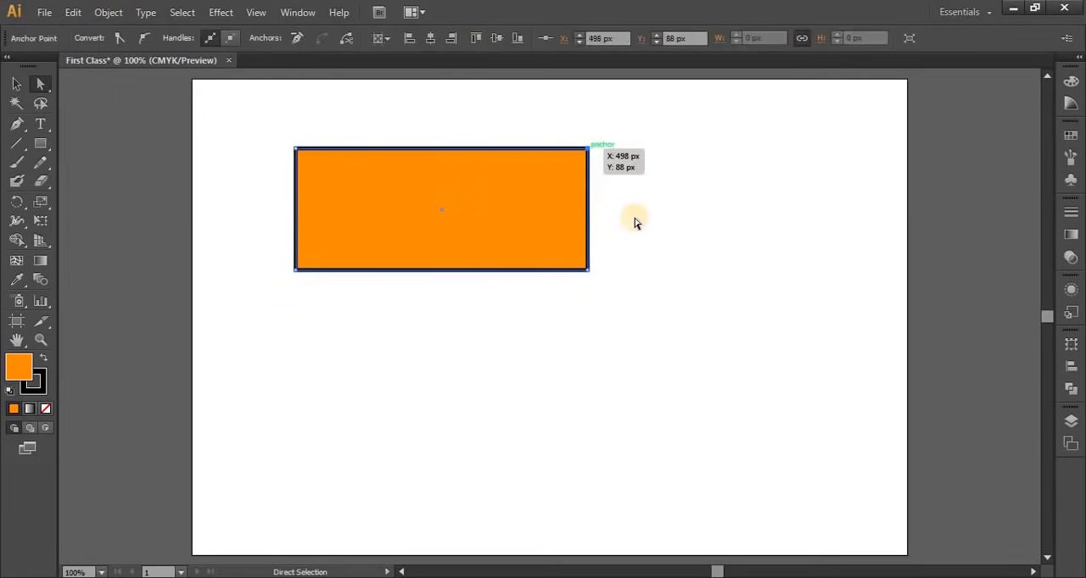
Convert the rectangle's upper-right anchor point to smooth and back to a corner
left_click(599, 164)
left_click(588, 151)
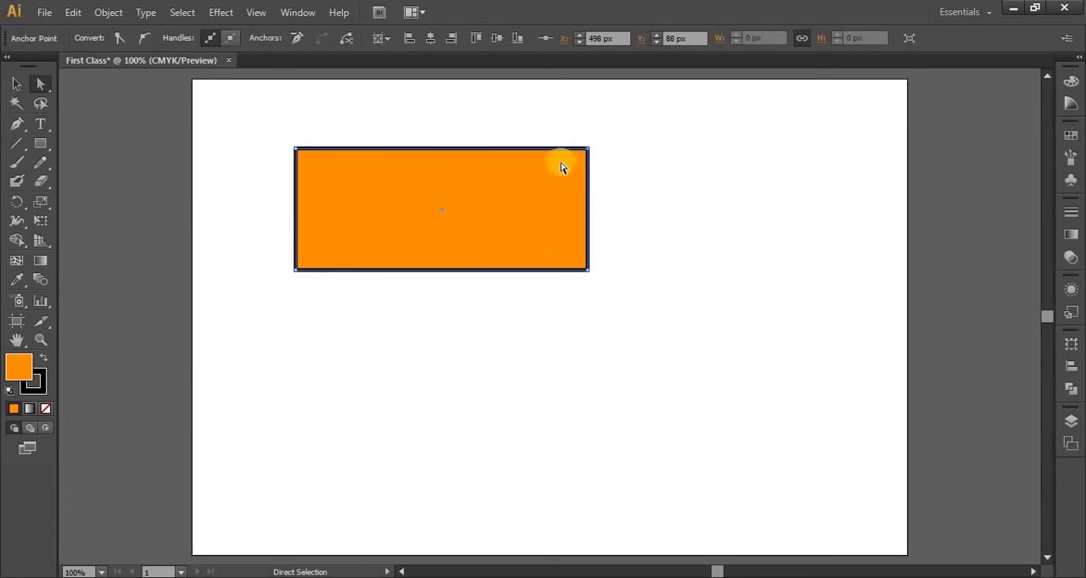
left_click(145, 41)
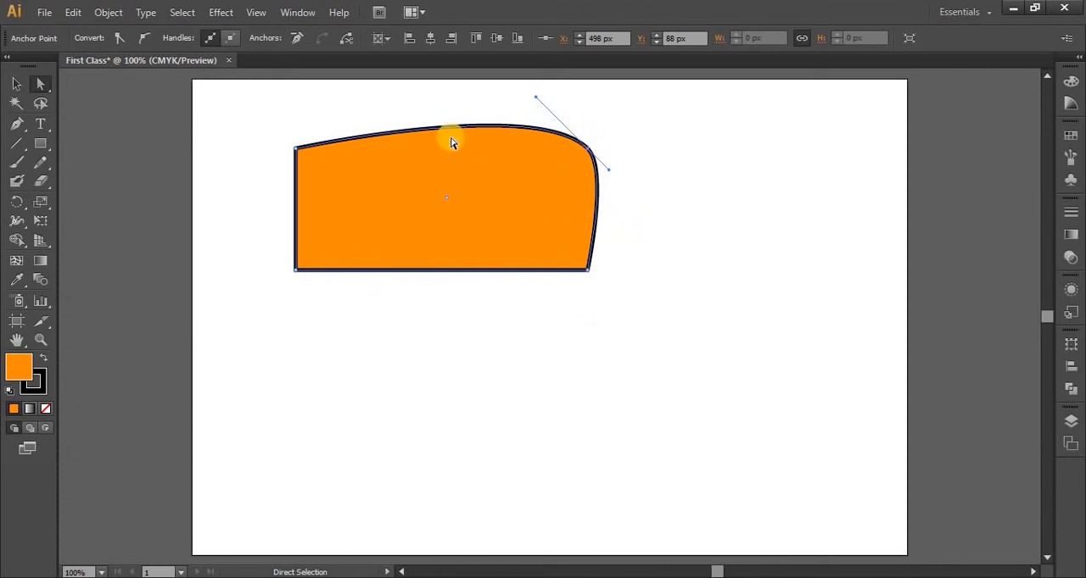
left_click(121, 40)
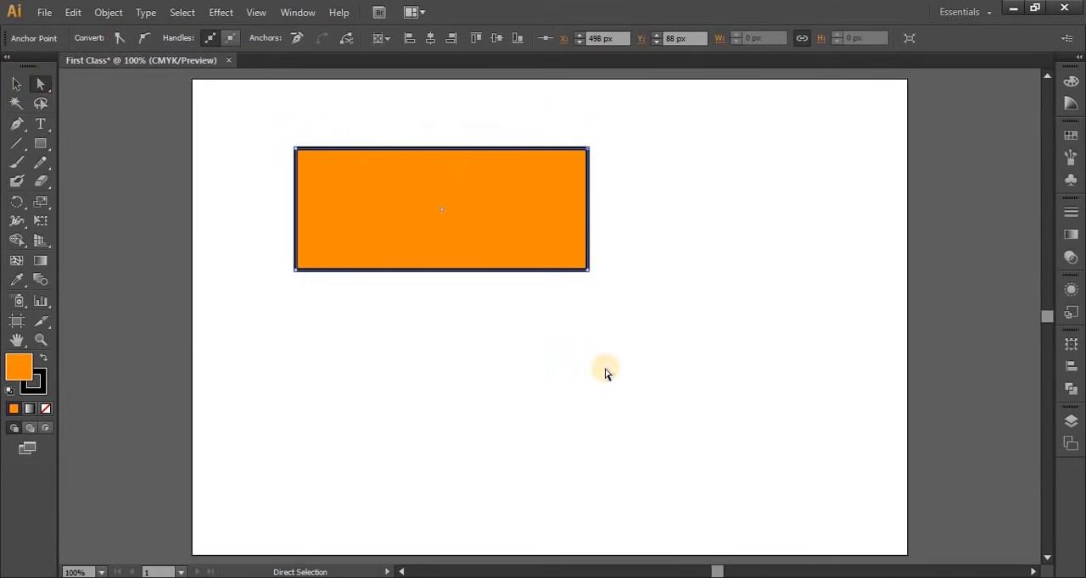
Delete the whole orange rectangle and draw two horizontal line segments side by side with a gap between them
left_click_drag(249, 136, 701, 365)
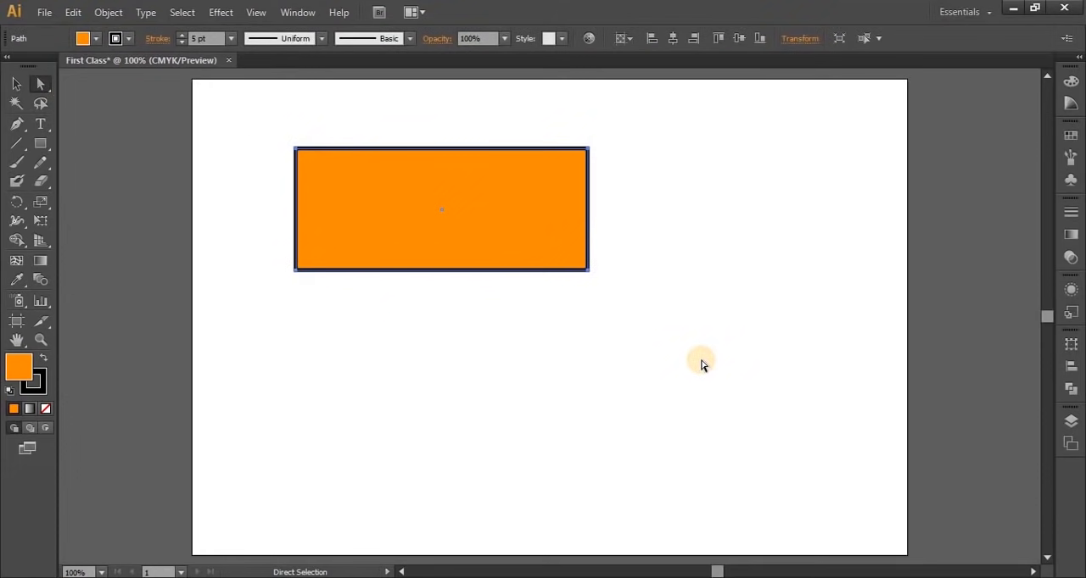
key("Delete")
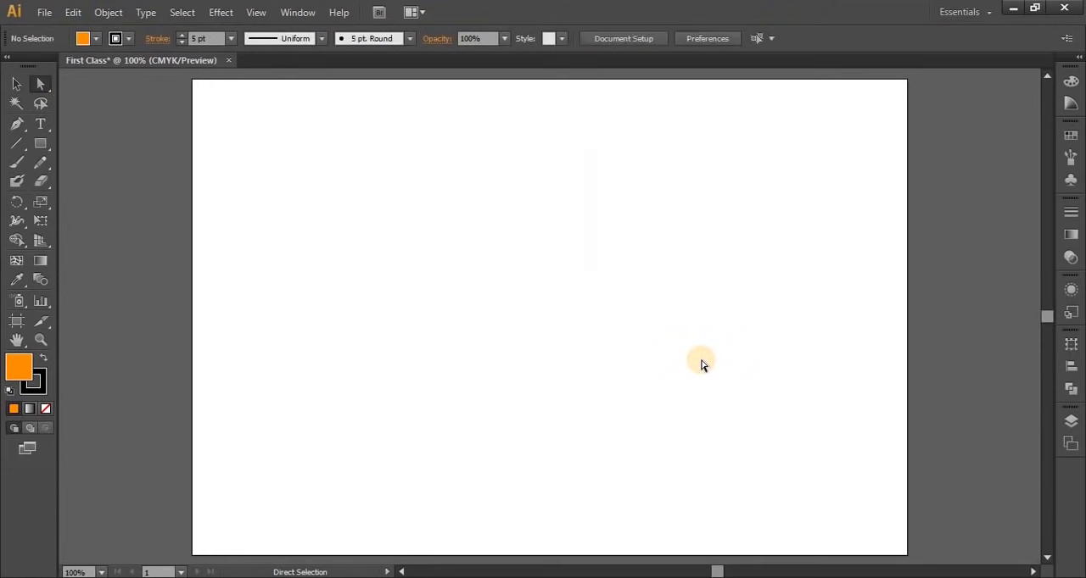
left_click(16, 146)
left_click_drag(291, 208, 444, 208)
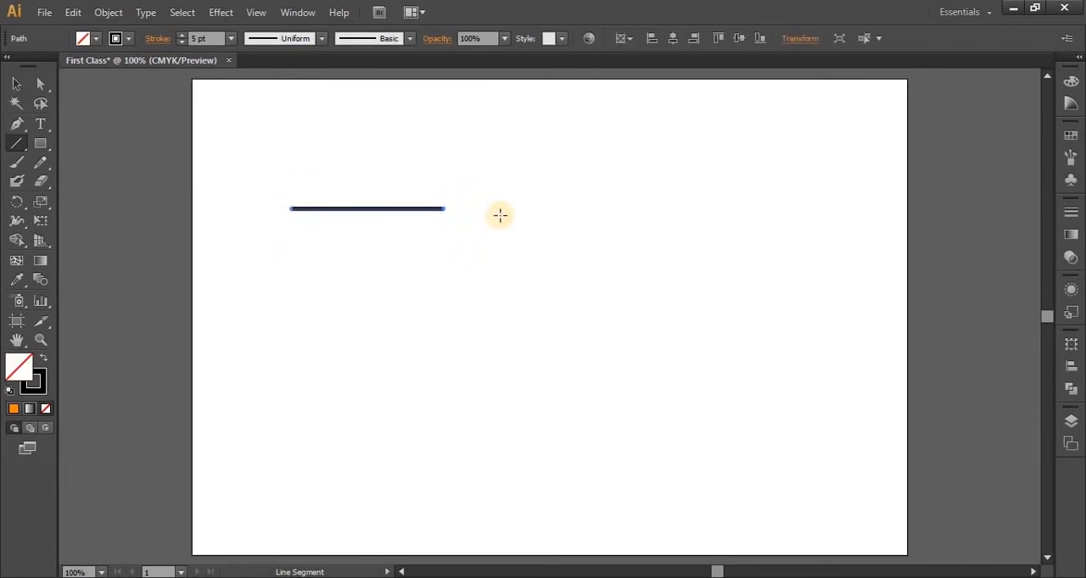
left_click_drag(497, 208, 626, 209)
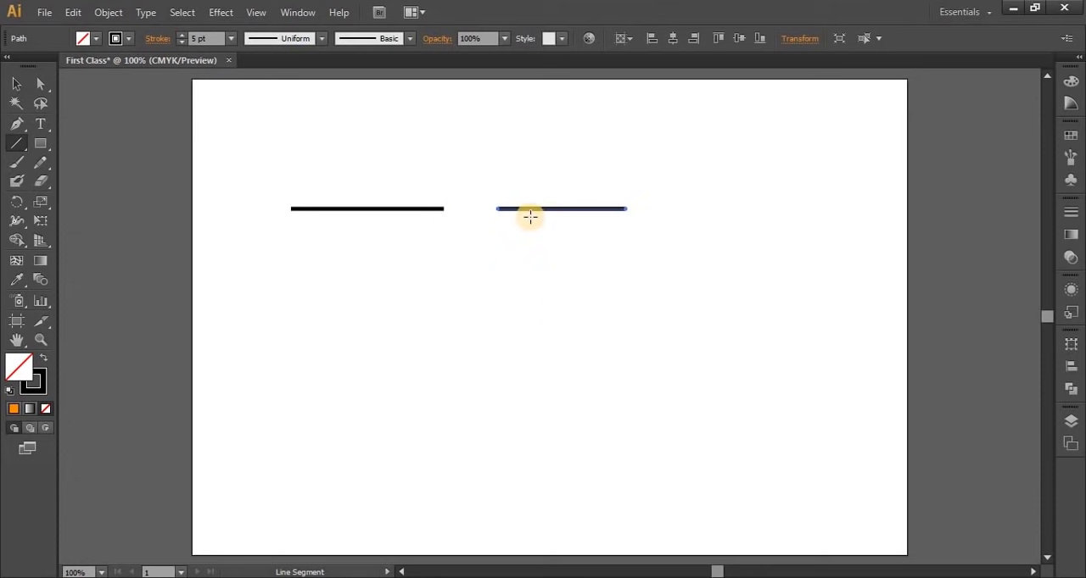
Connect the facing end points of the two line segments into one path and undo the connection
left_click(45, 87)
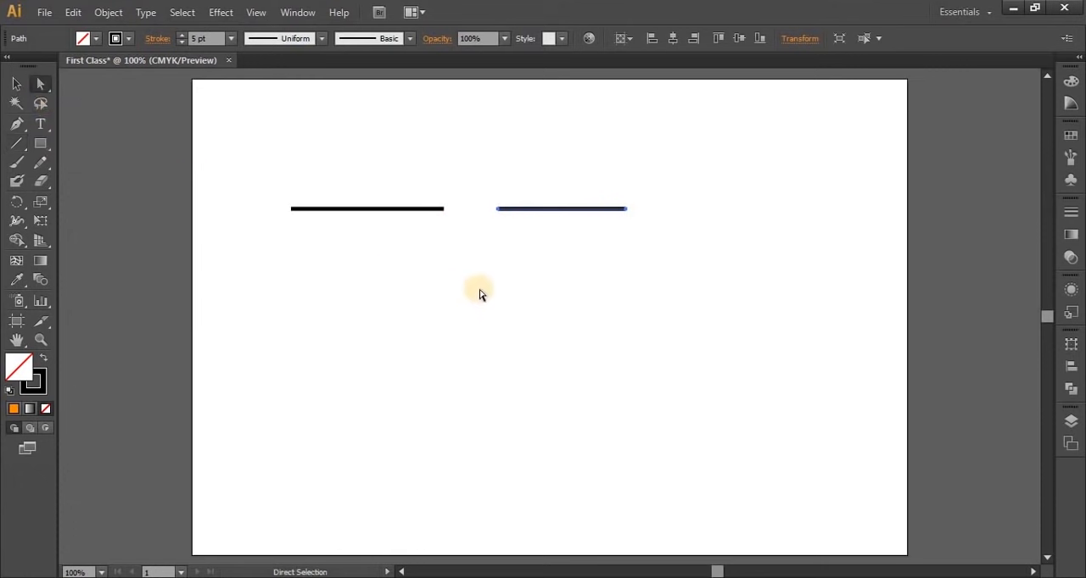
left_click_drag(435, 178, 523, 314)
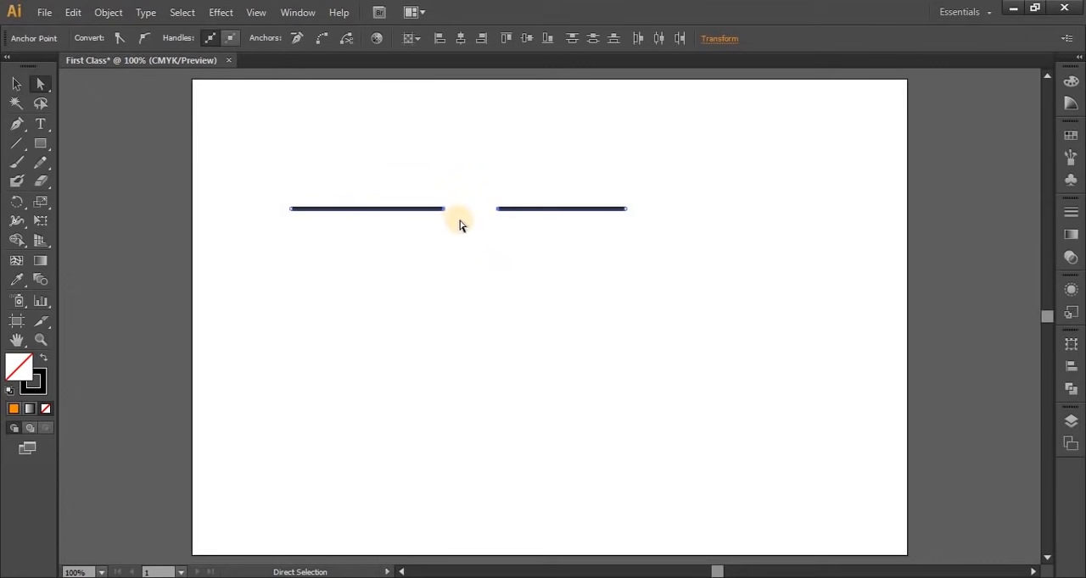
left_click(323, 40)
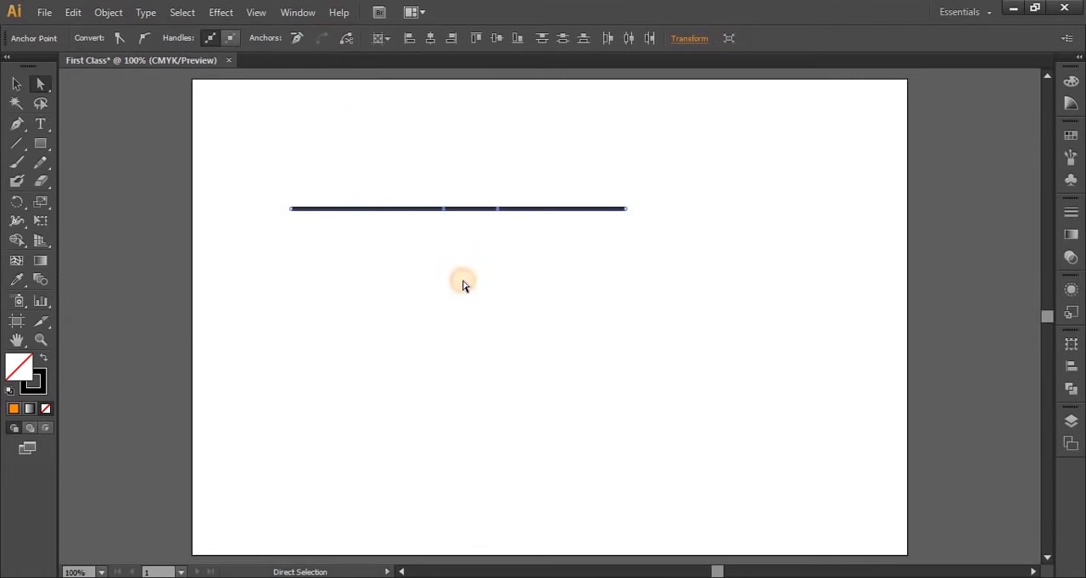
left_click(463, 286)
key("ctrl+z")
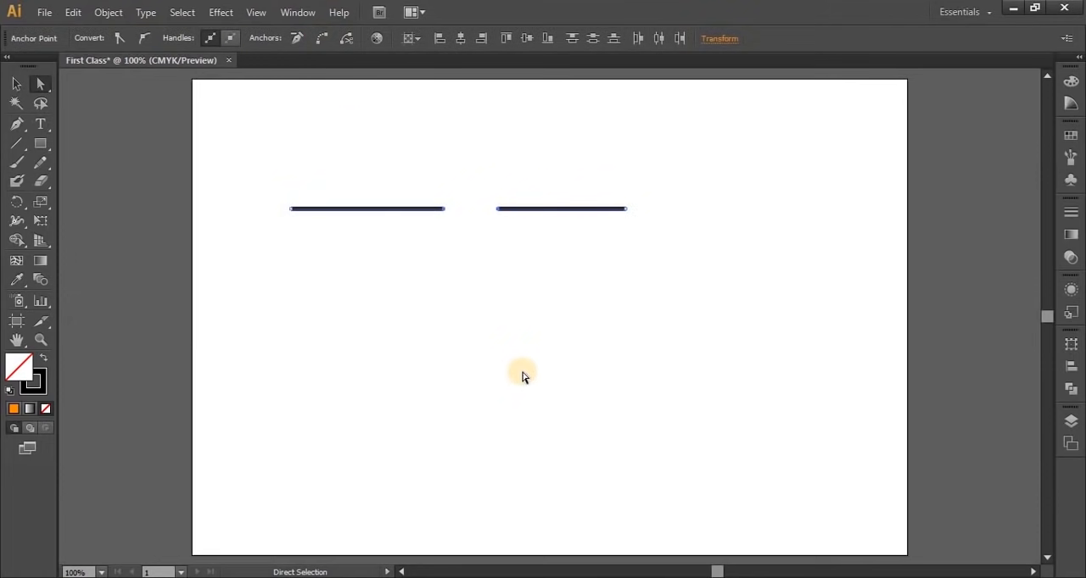
Convert the facing end points of both lines to smooth, and undo back to an empty artboard
left_click_drag(424, 187, 537, 282)
left_click(146, 40)
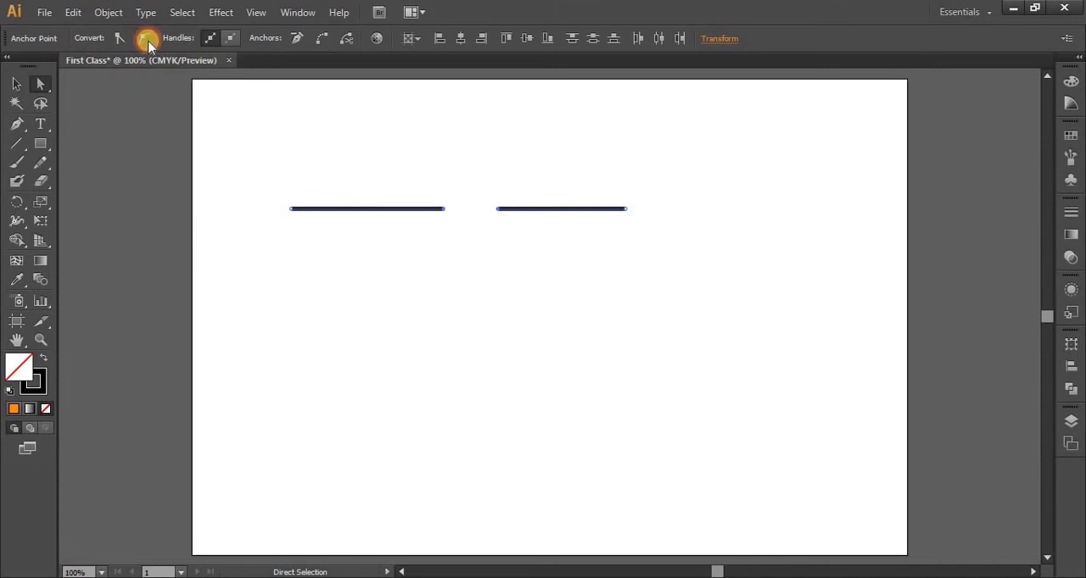
left_click(490, 432)
key("ctrl+z")
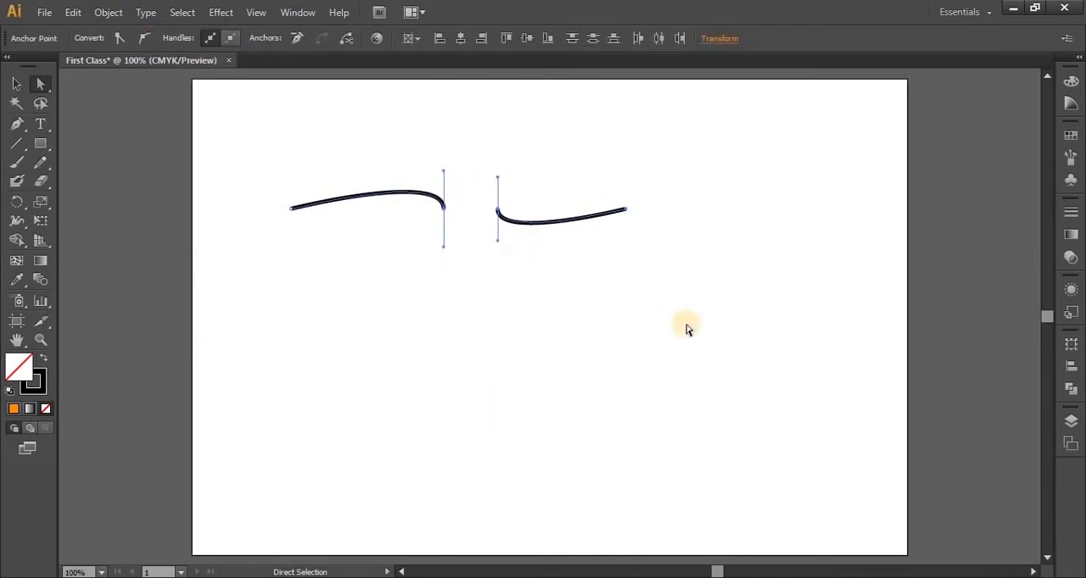
key("ctrl+z")
key("ctrl+z")
Draw a wide unfilled rectangle with a 5 pt black stroke around the middle of the artboard and deselect it
left_click(40, 143)
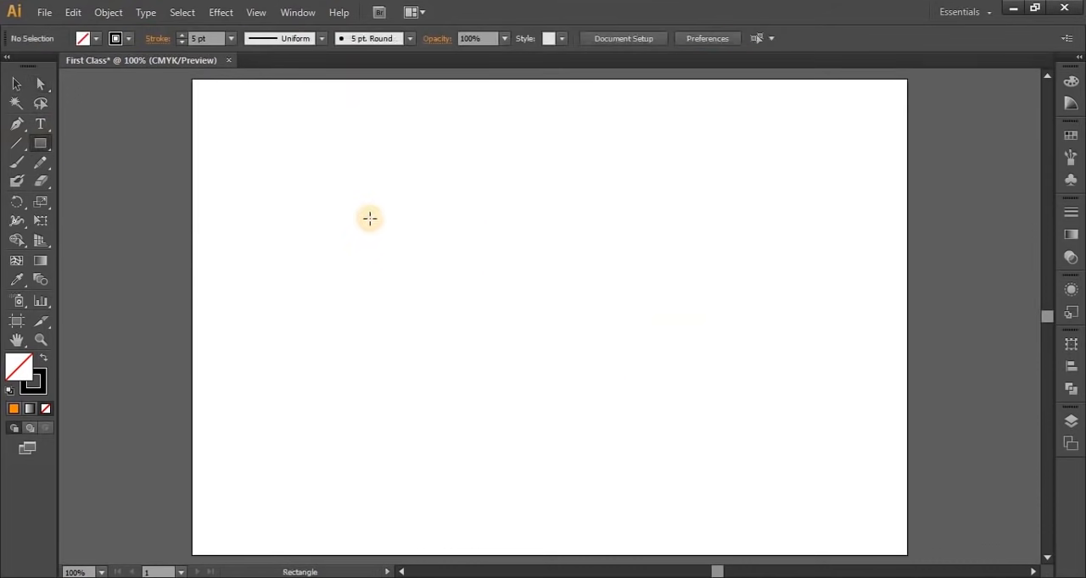
mouse_move(365, 209)
left_mouse_down()
mouse_move(375, 235)
mouse_move(708, 335)
left_mouse_up()
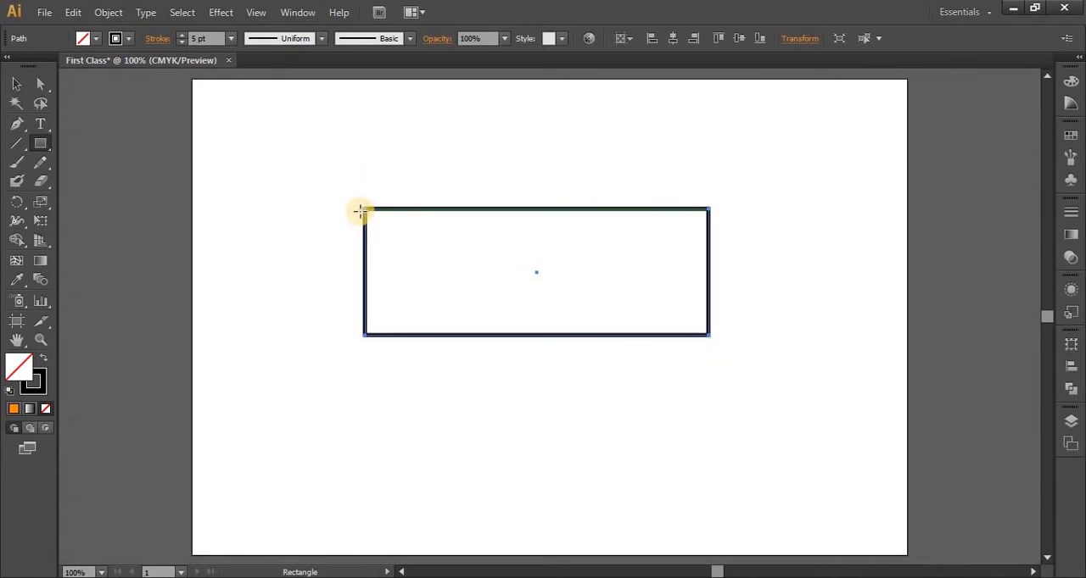
left_click(40, 83)
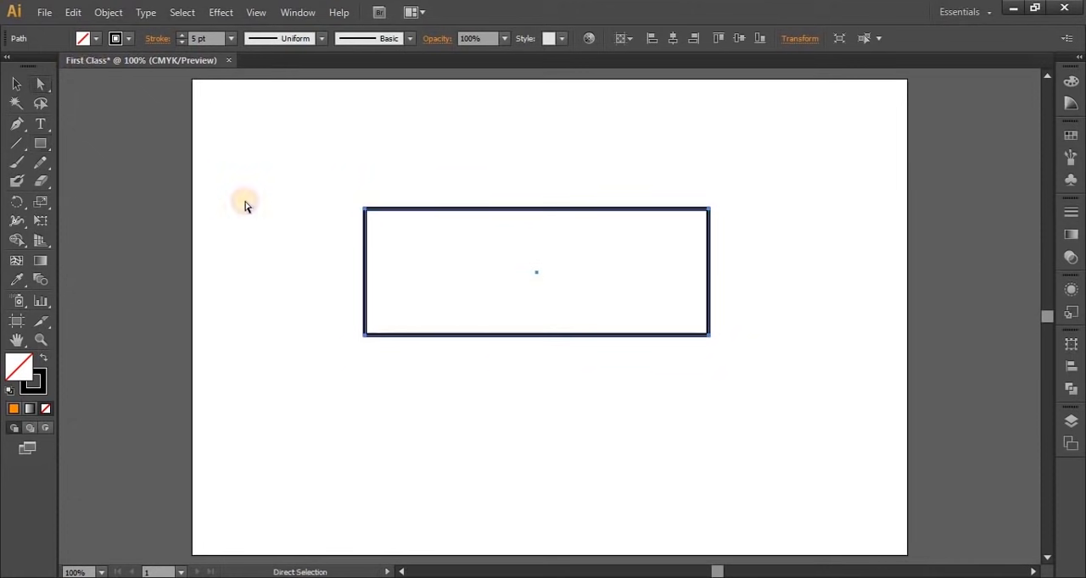
left_click(285, 229)
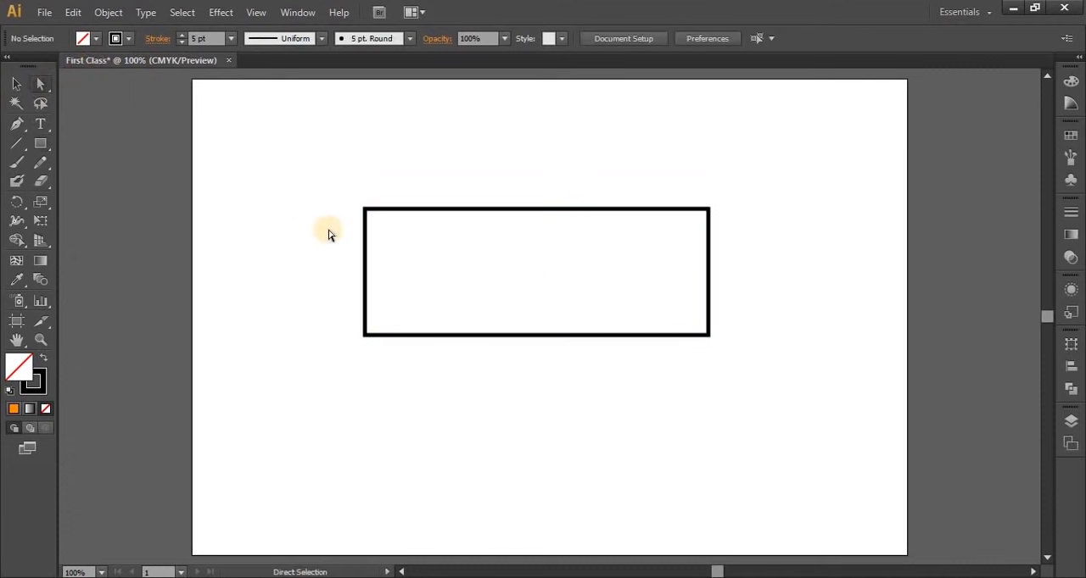
Cut the rectangle's path at its upper-left anchor point and move the top and left edges apart
left_click_drag(392, 243, 402, 245)
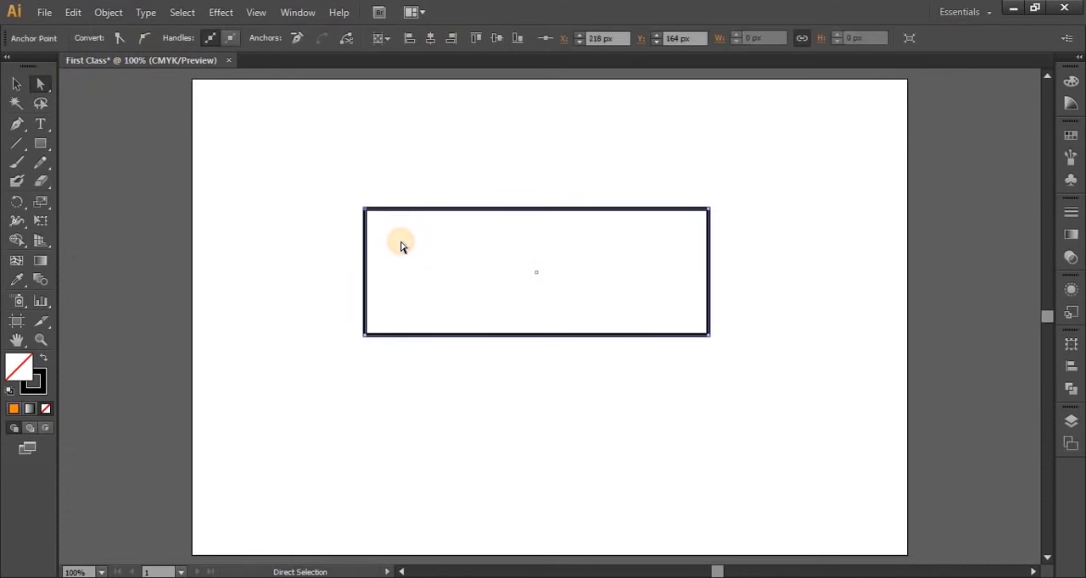
left_click(345, 39)
left_click_drag(380, 212, 405, 130)
left_click(424, 401)
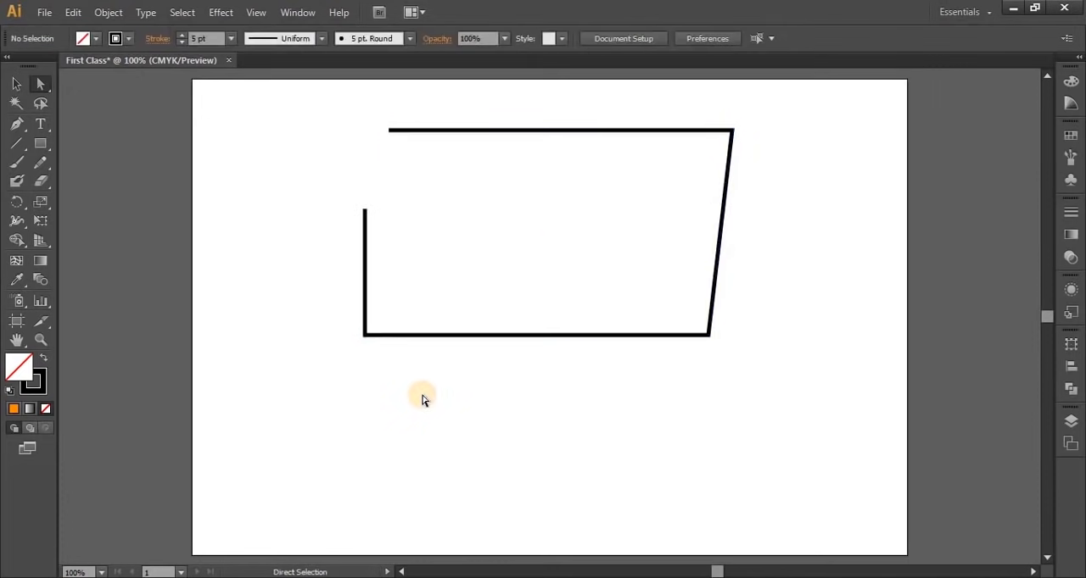
left_click_drag(366, 215, 241, 244)
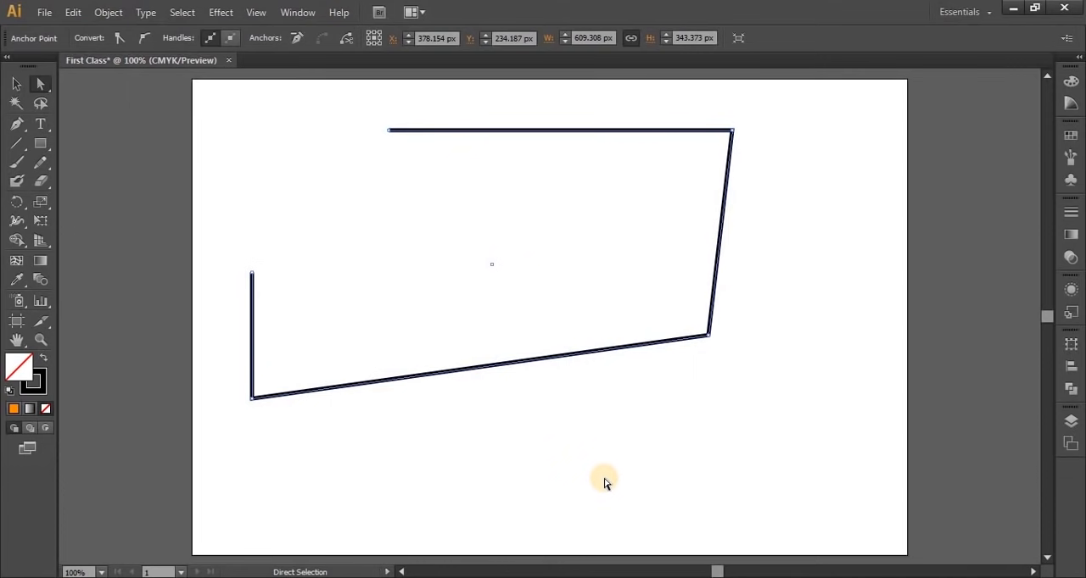
Delete the cut path and draw a new unfilled rectangle in the upper-left part of the artboard
key("Delete")
key("Delete")
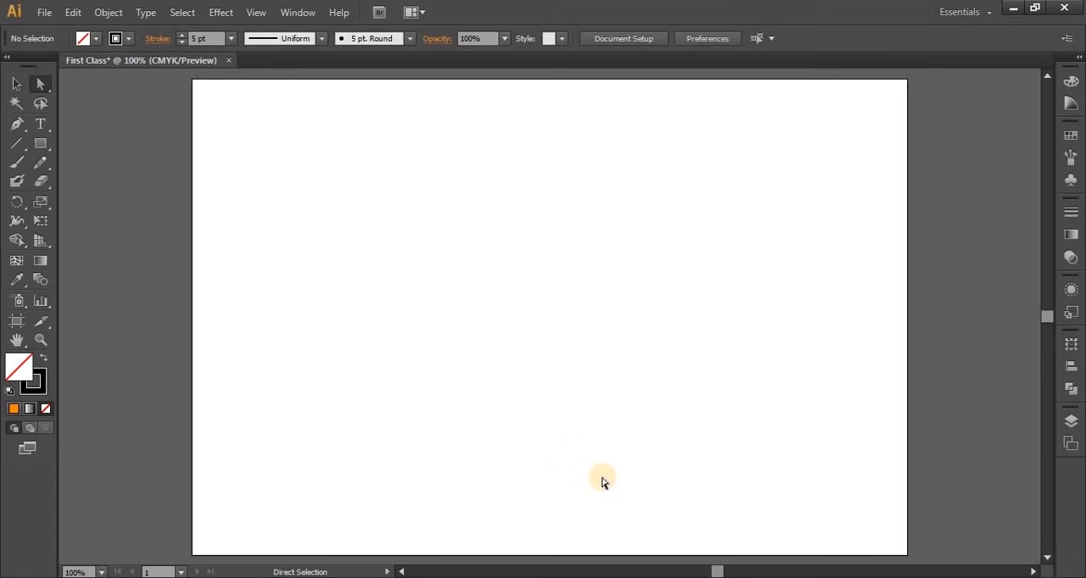
left_click(40, 145)
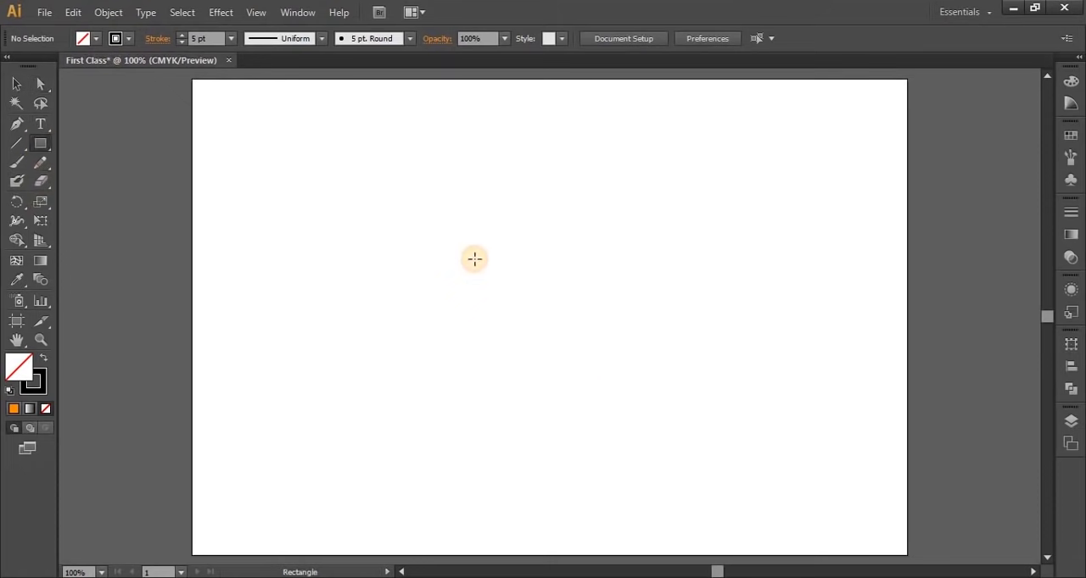
left_click_drag(279, 156, 488, 298)
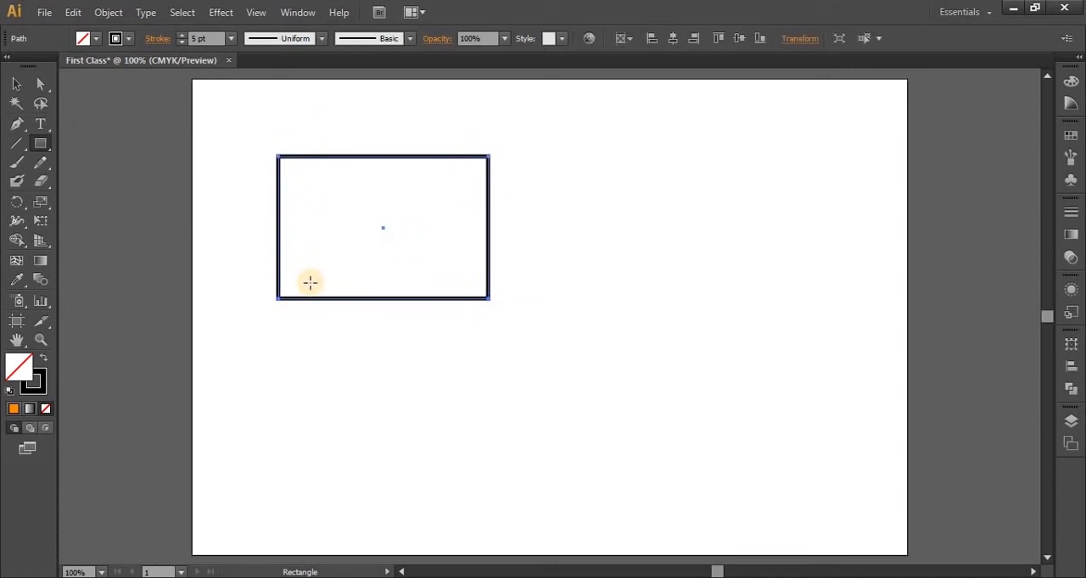
Fill the new rectangle with the orange swatch
left_click(96, 39)
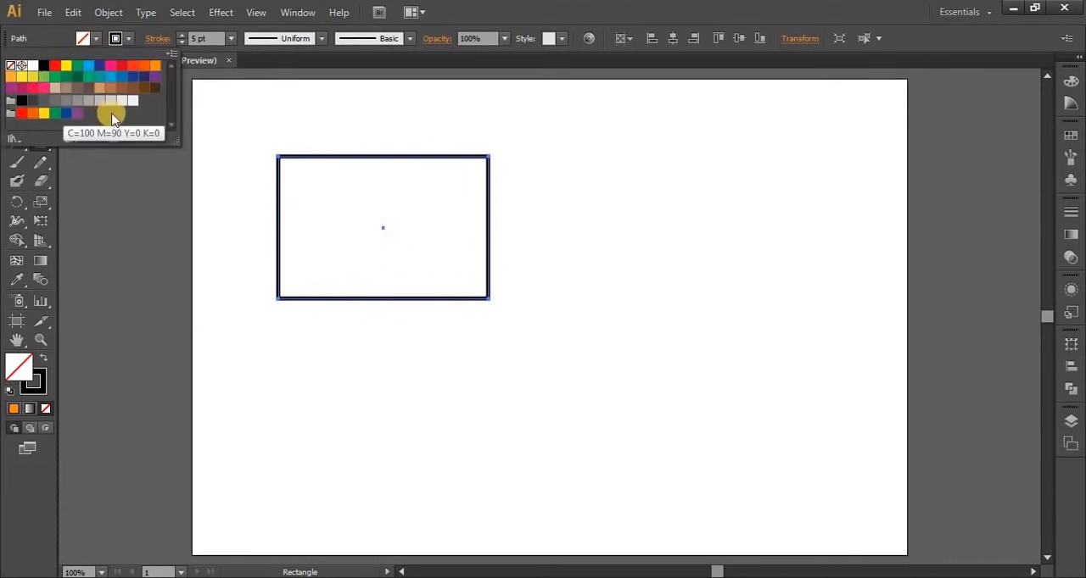
left_click(154, 65)
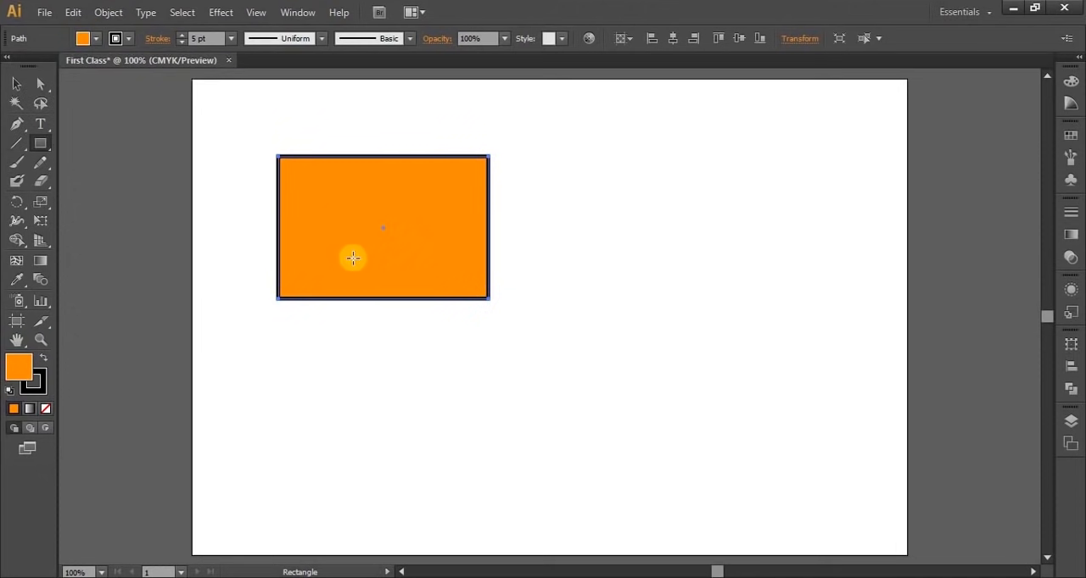
left_click(93, 38)
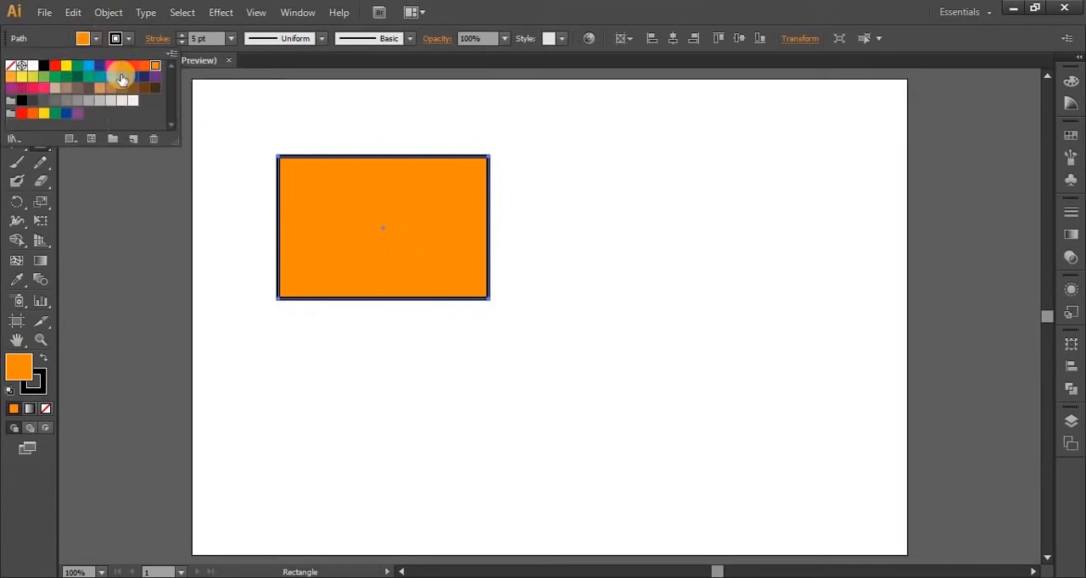
Change the rectangle's fill to blue 1e37f4 with the Color Picker
double_click(19, 367)
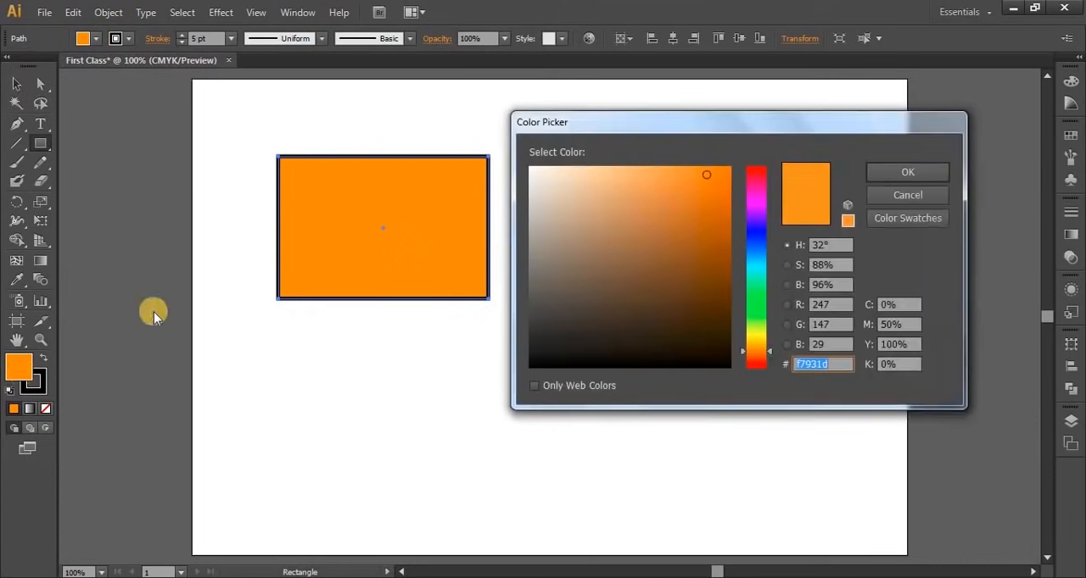
left_click(754, 237)
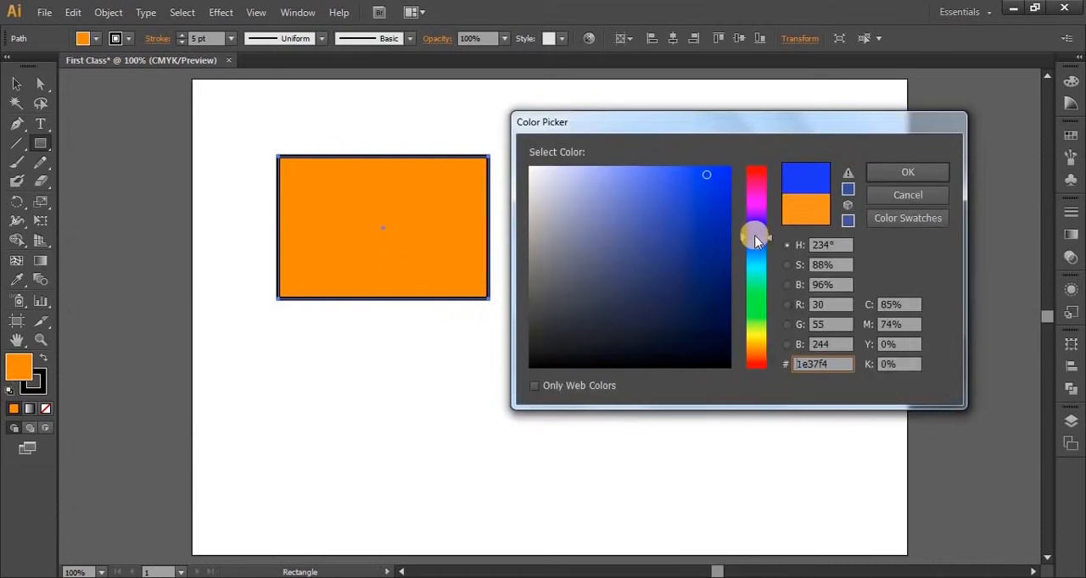
left_click(891, 164)
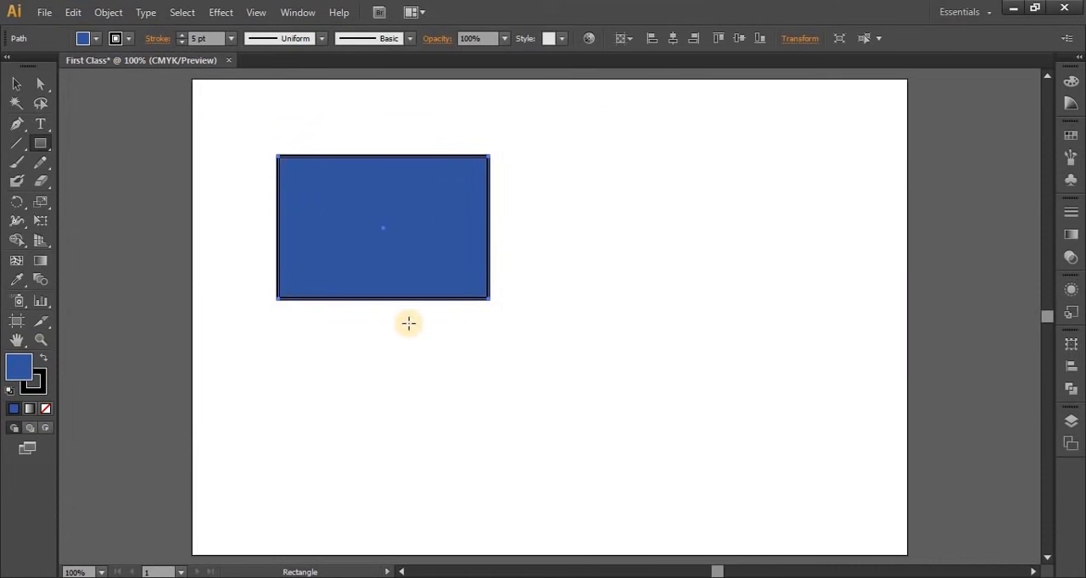
Change the blue rectangle's fill to green 13ff00 with the Color Picker and deselect the rectangle
double_click(13, 364)
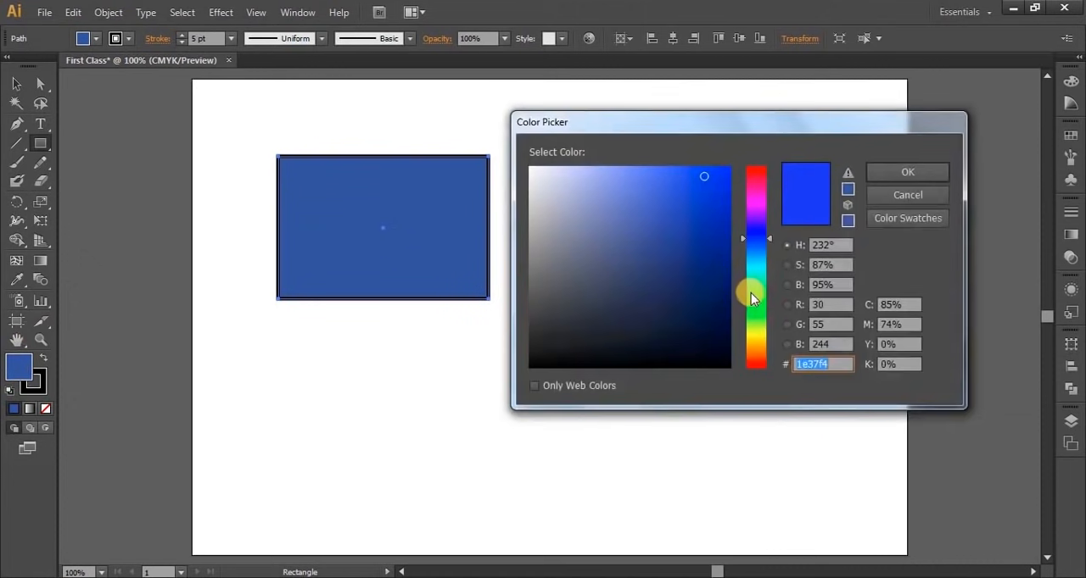
left_click(756, 306)
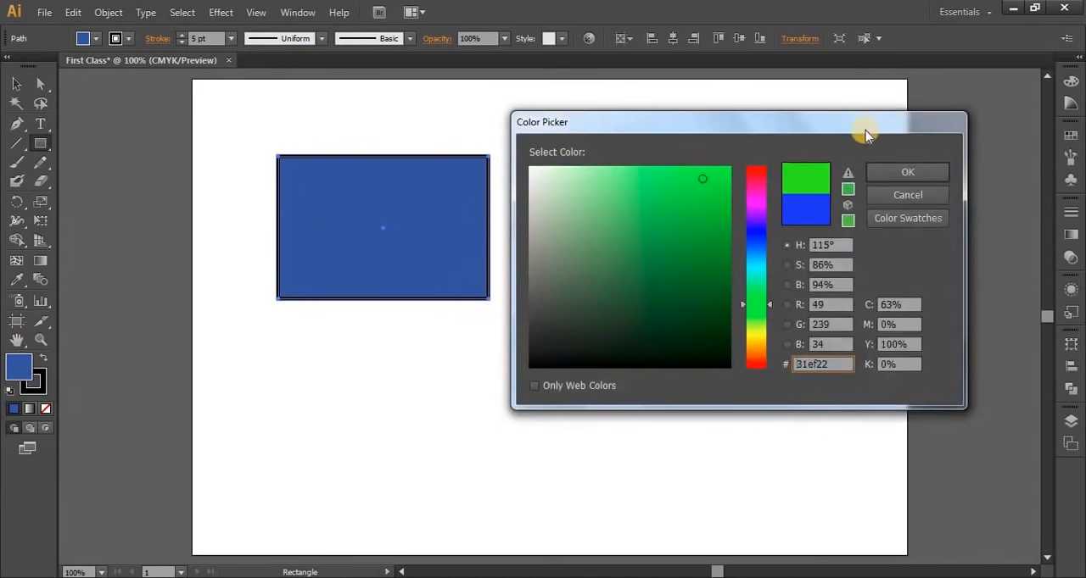
left_click(728, 167)
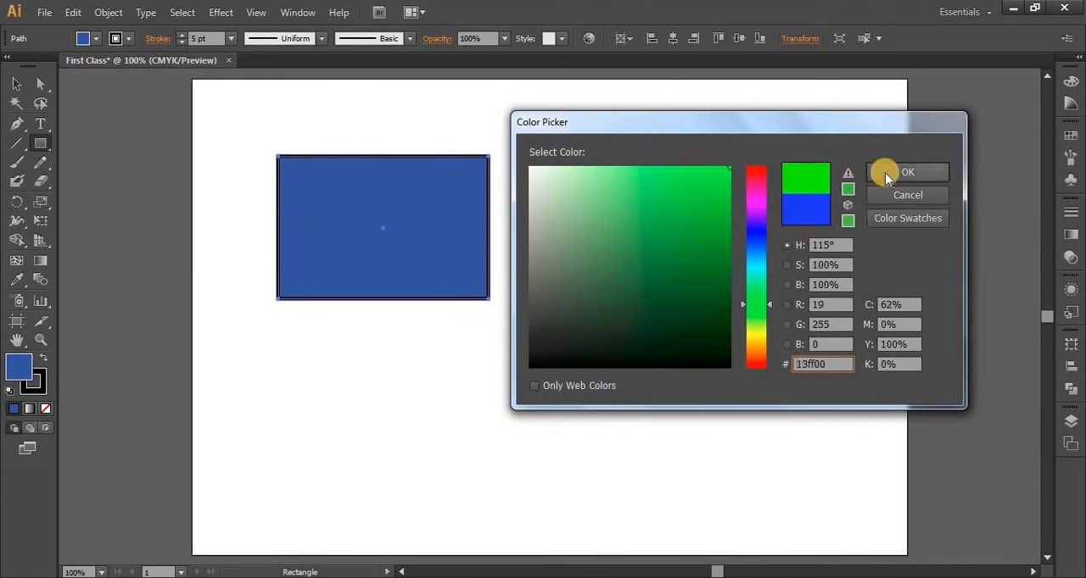
left_click(885, 173)
left_click(16, 84)
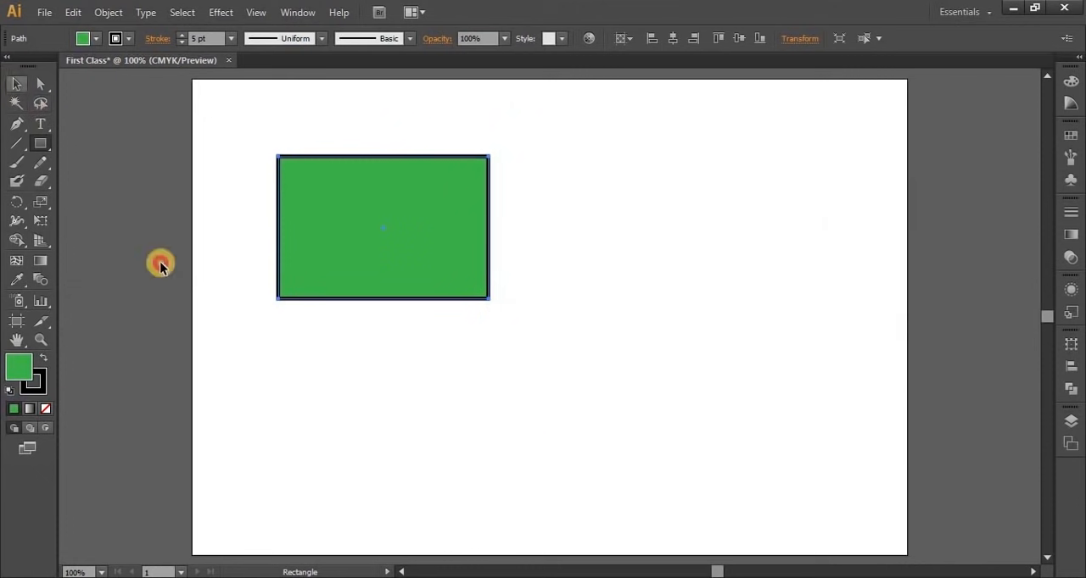
left_click(633, 403)
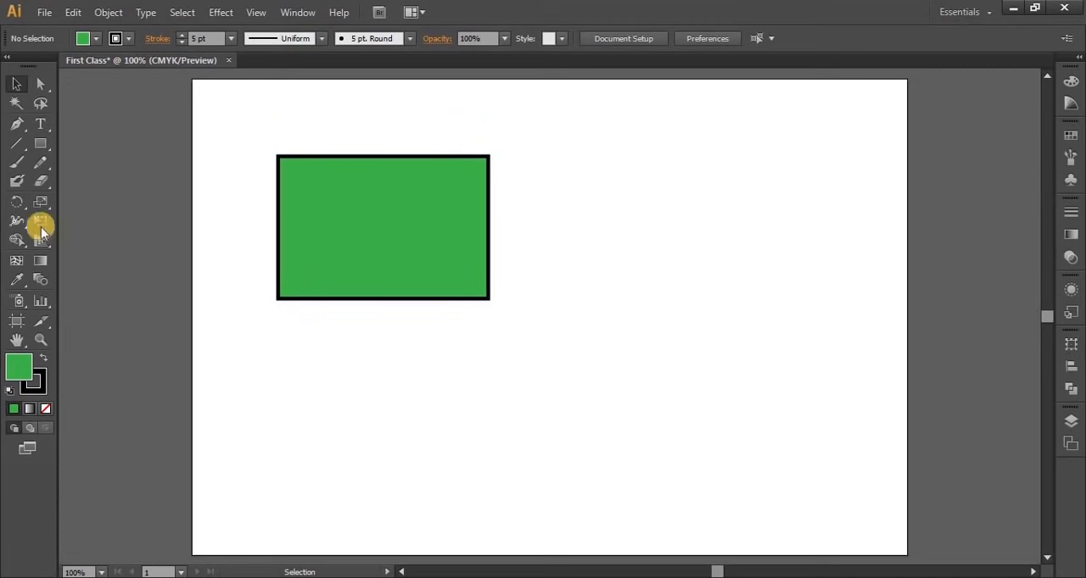
Move the green rectangle a short distance right and slightly up on the artboard, and deselect it
left_click_drag(13, 243, 126, 267)
left_click_drag(55, 258, 20, 241)
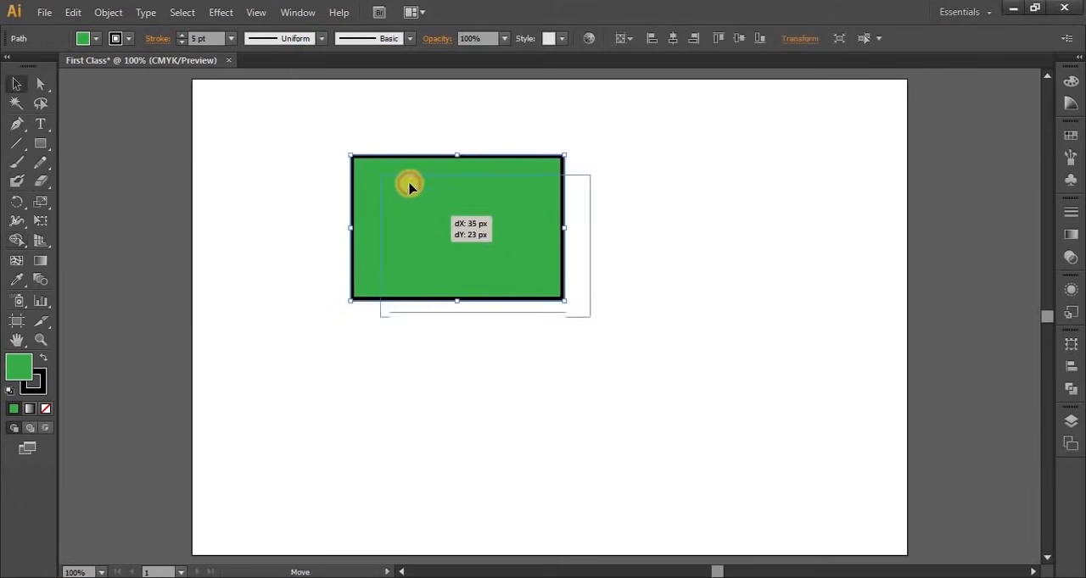
left_click_drag(410, 185, 410, 171)
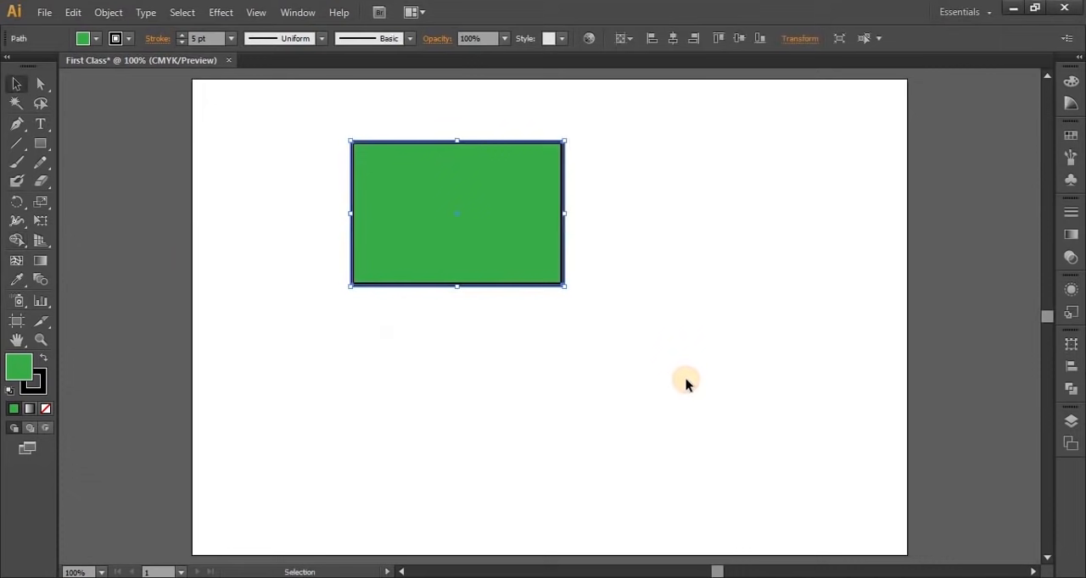
left_click(590, 299)
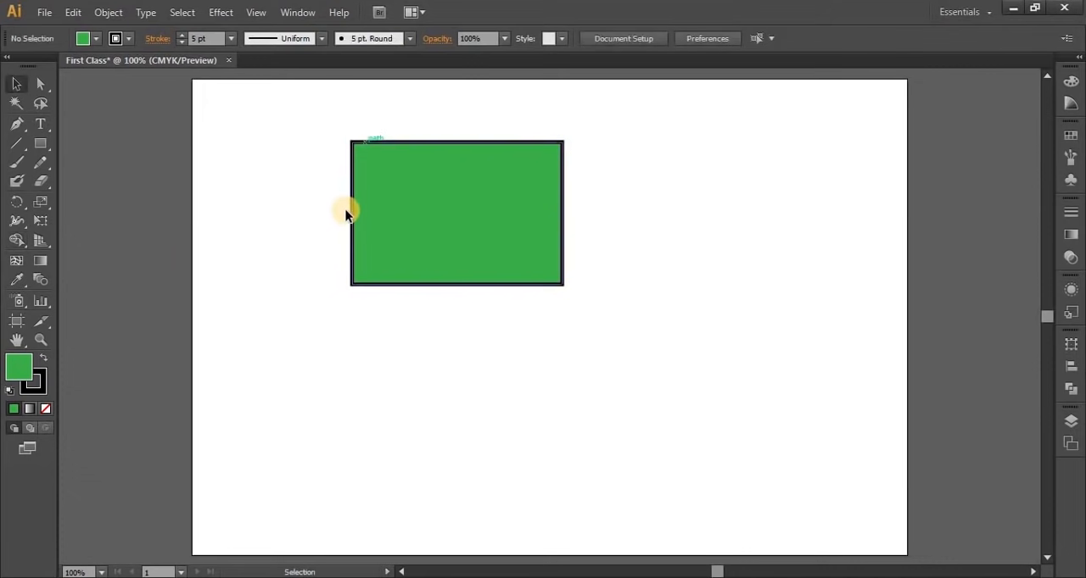
Draw a nearly circular ellipse below and to the right of the green rectangle with the Ellipse tool
left_click(38, 145)
left_click_drag(38, 145, 116, 178)
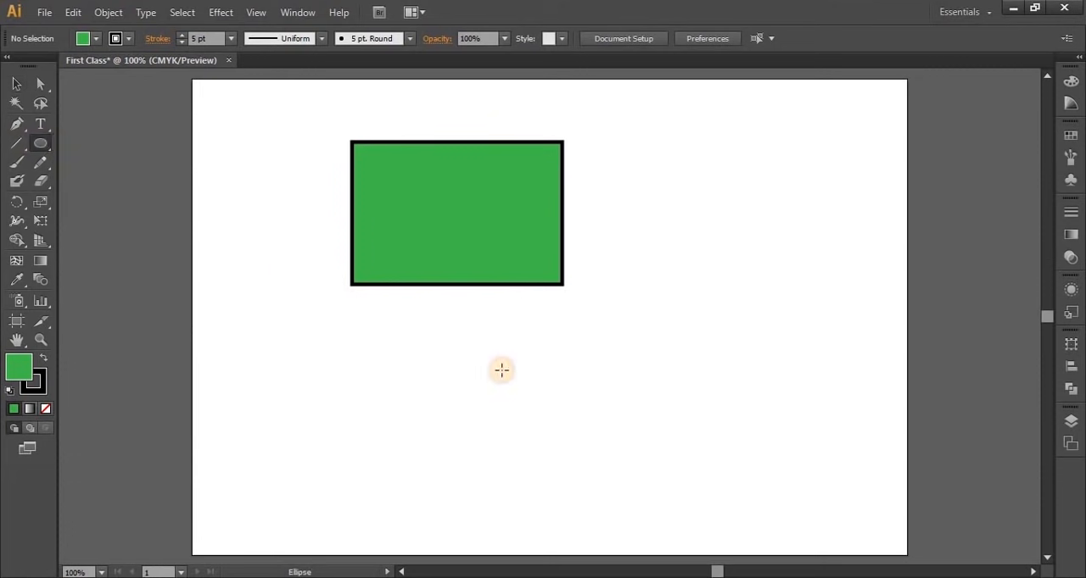
left_click_drag(656, 328, 739, 407)
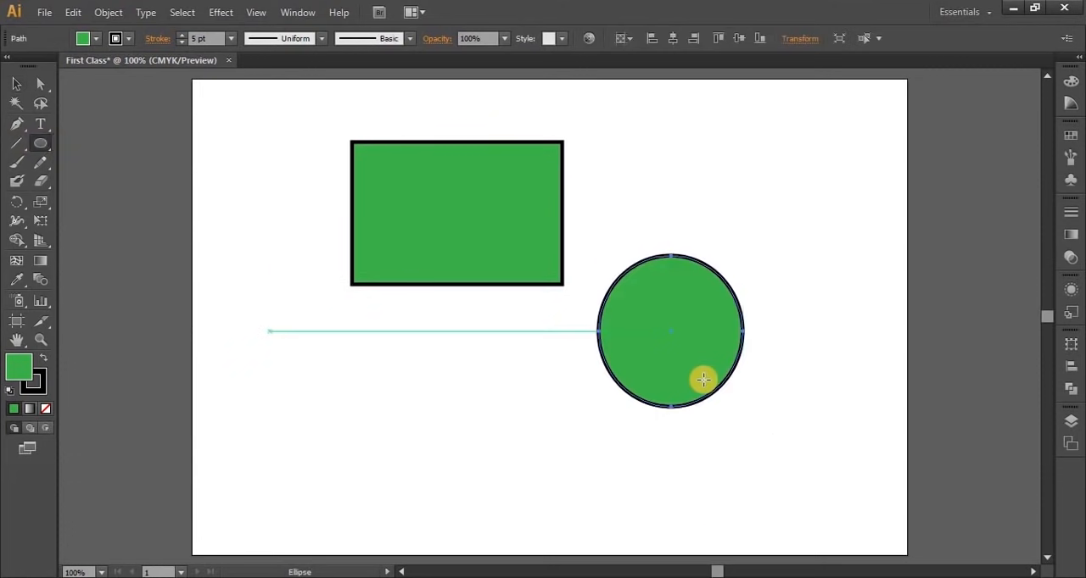
Fill the ellipse with yellow-orange ffc200 using the Color Picker and deselect it
double_click(17, 366)
left_click(754, 344)
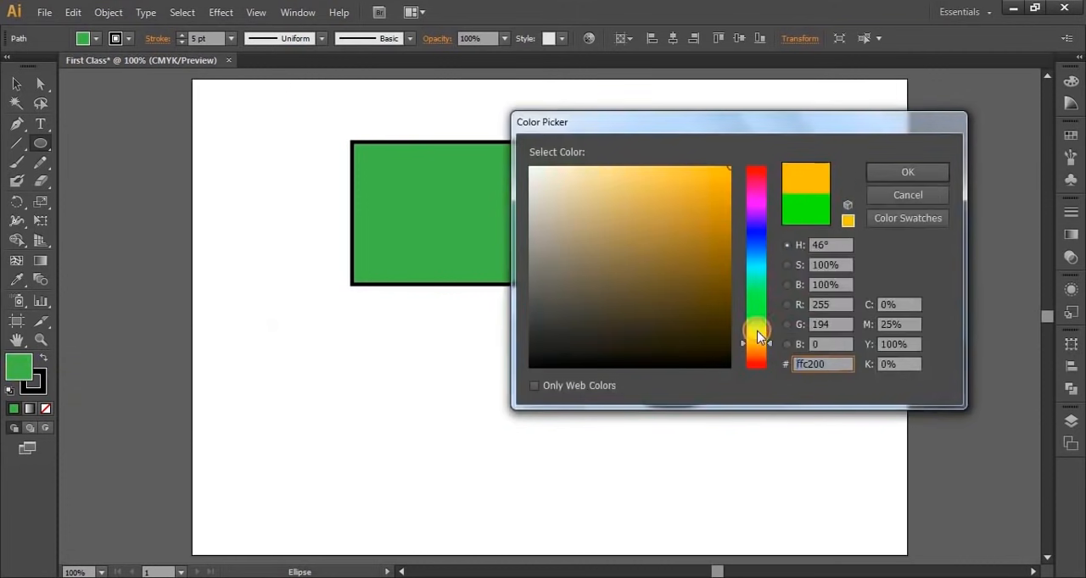
left_click(904, 173)
left_click(16, 84)
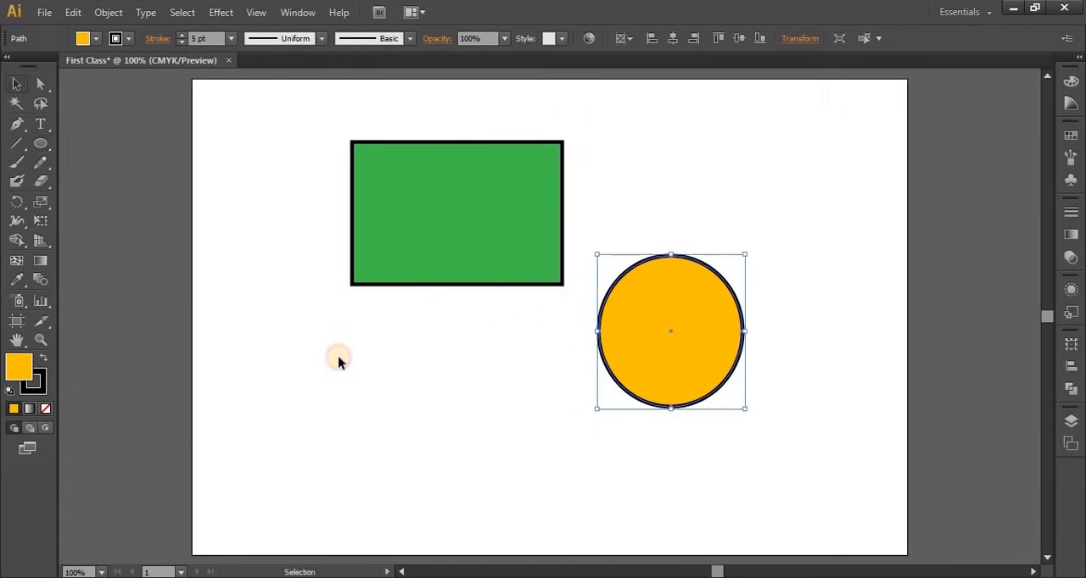
left_click(545, 417)
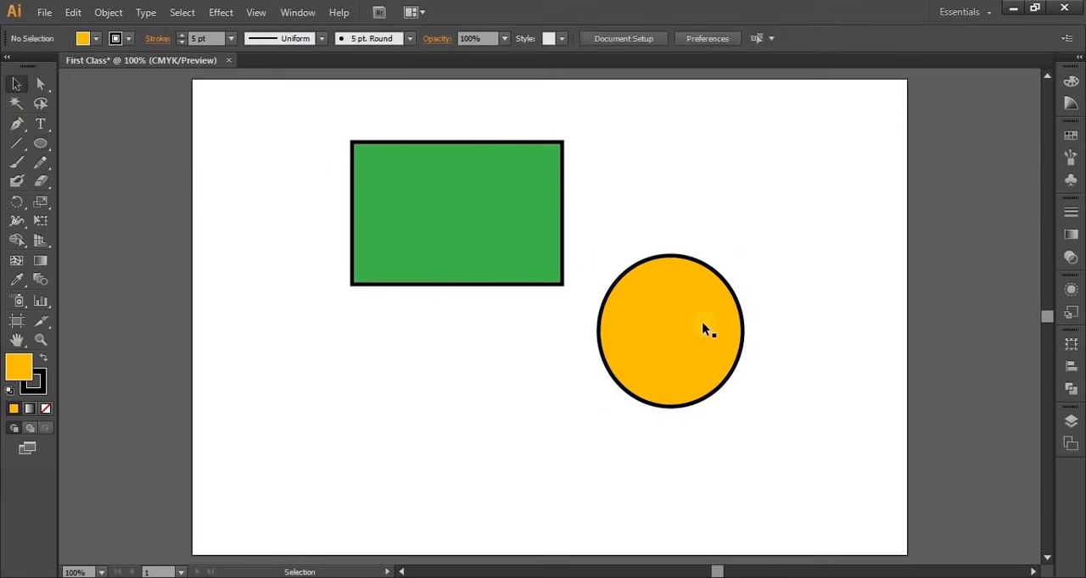
Move the ellipse over the lower part of the green rectangle and send it to the back of the stack
left_click_drag(700, 343, 488, 263)
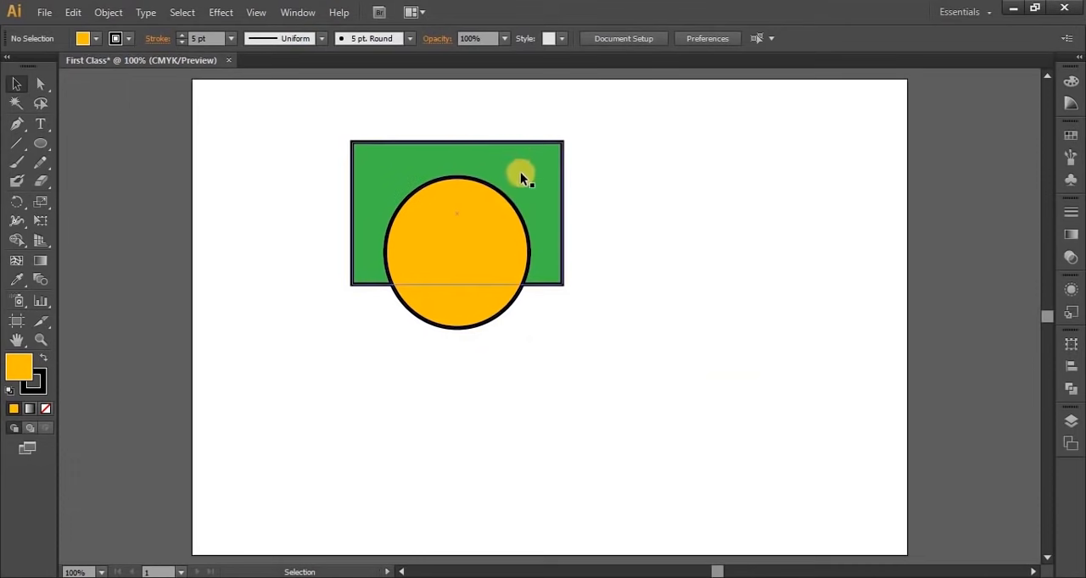
left_click(434, 251)
right_click(445, 218)
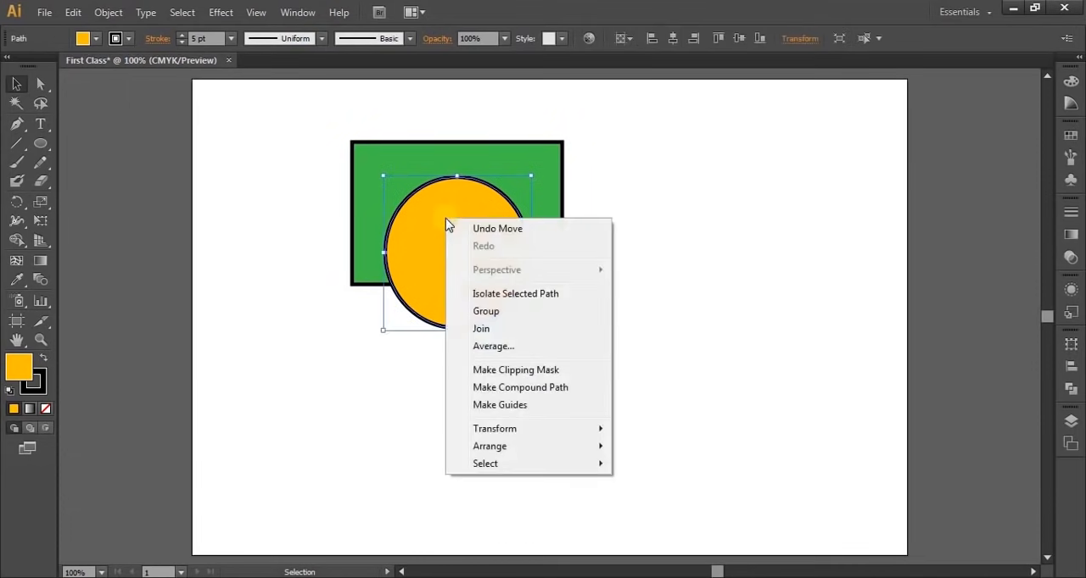
mouse_move(490, 451)
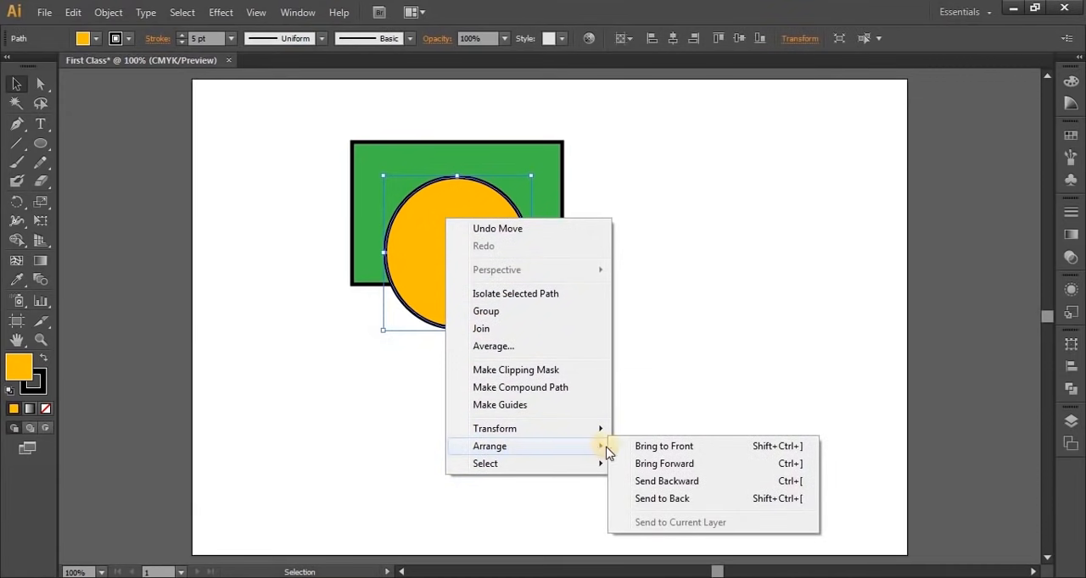
left_click(679, 500)
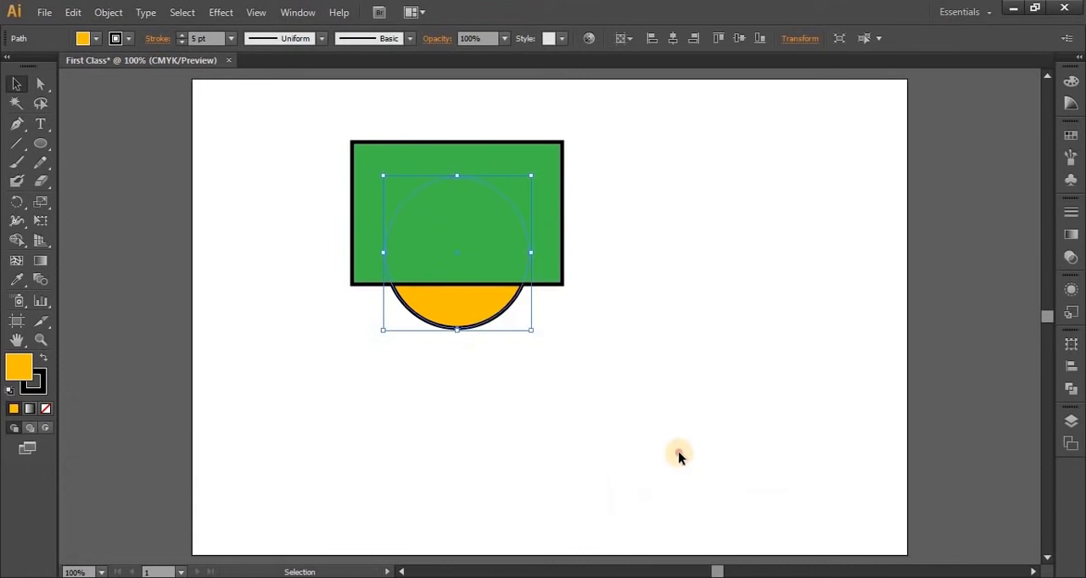
Select the rectangle and ellipse together and delete them from the artboard
left_click(477, 342)
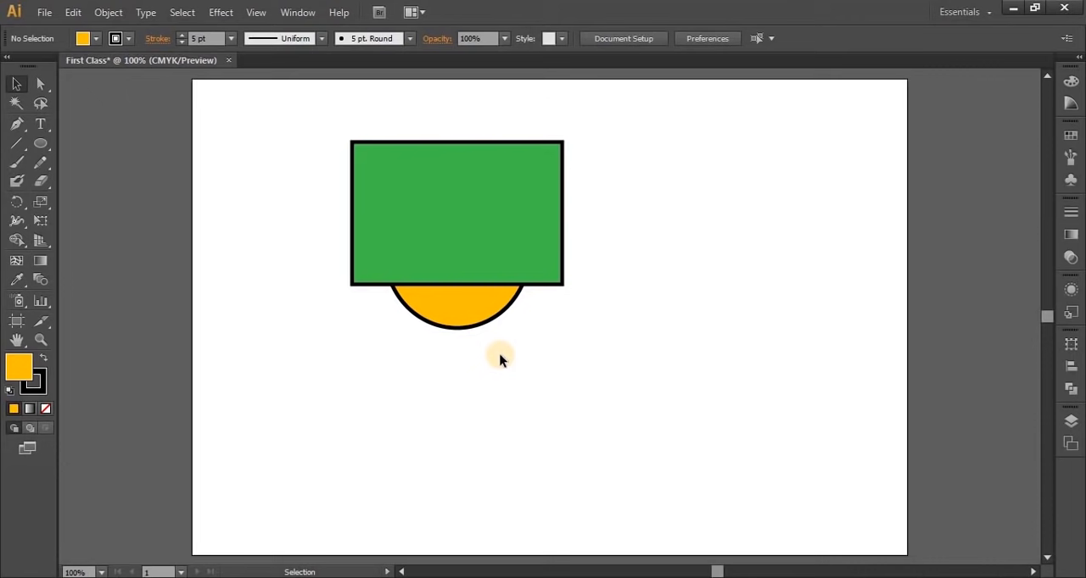
left_click_drag(308, 130, 645, 419)
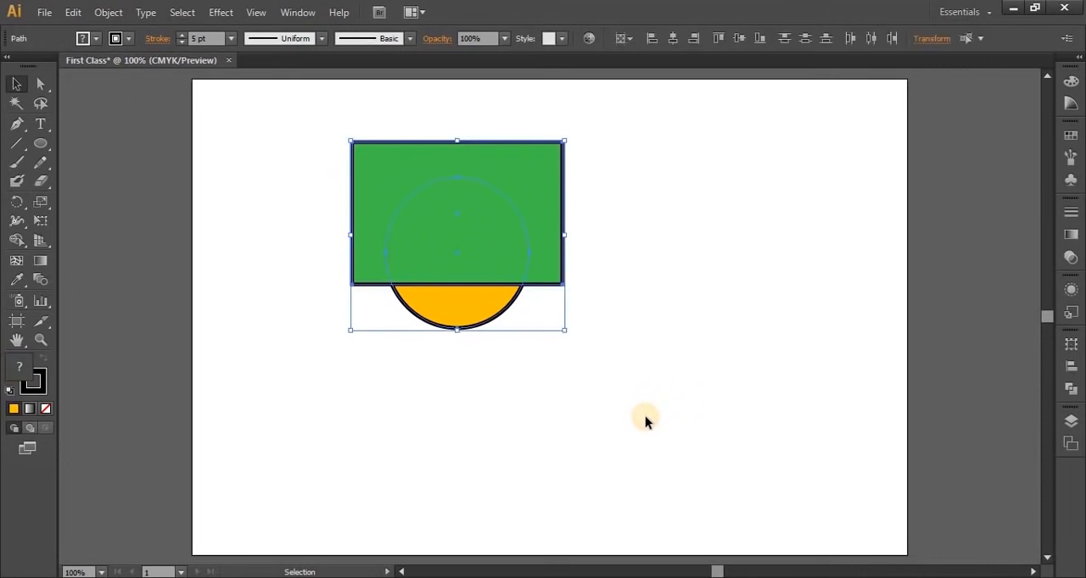
key("Delete")
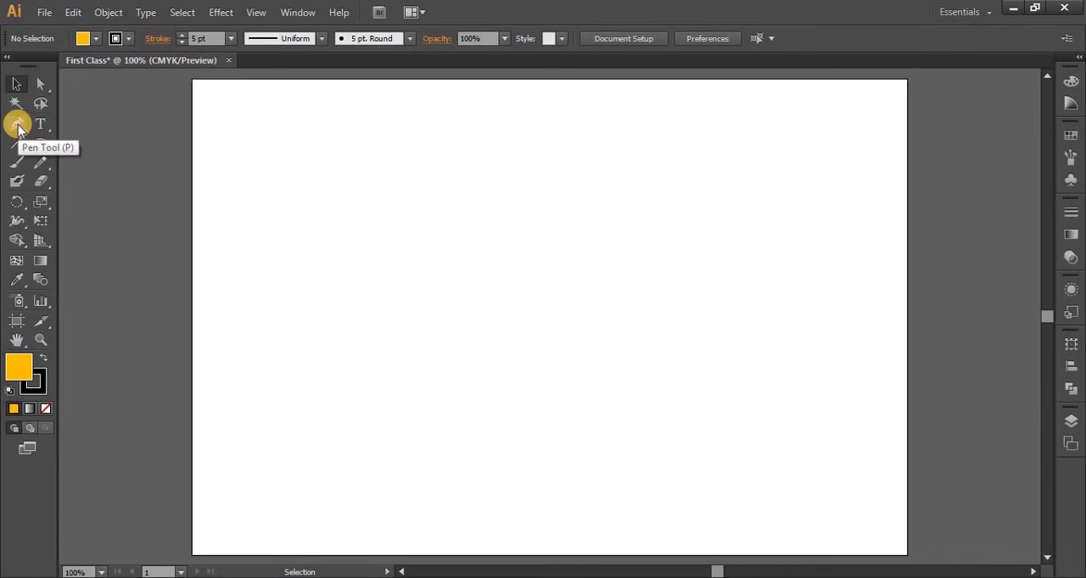
Draw an open, peaked path of three corner points with the Pen tool and set its fill to None
left_click_drag(17, 128, 437, 262)
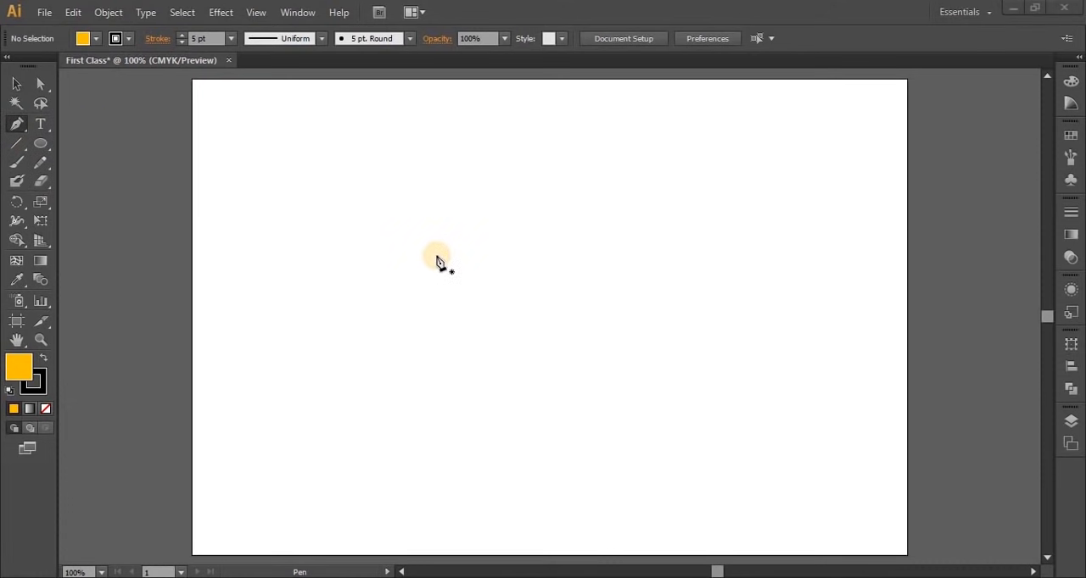
left_click(343, 313)
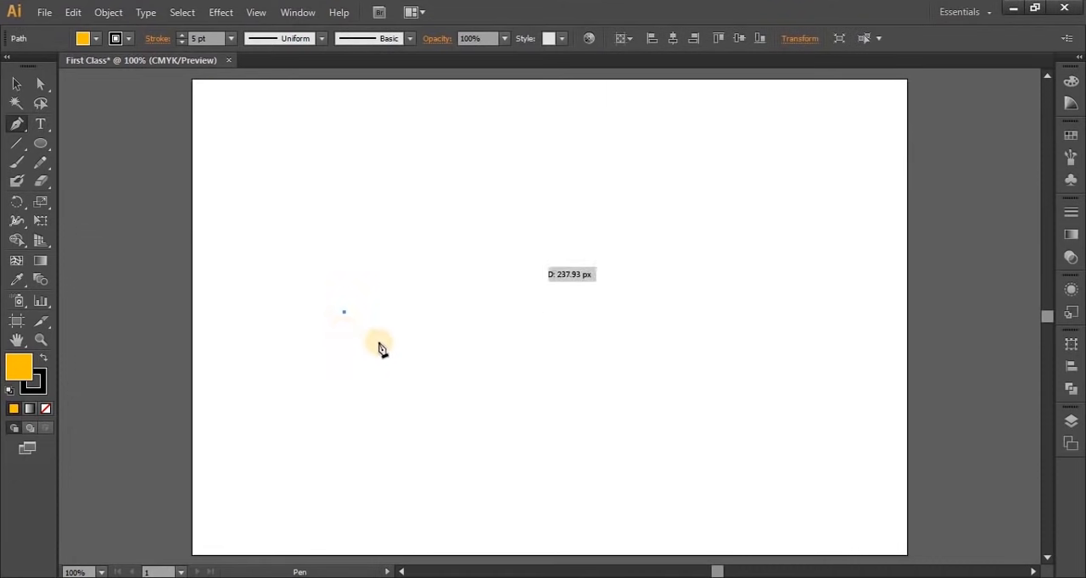
left_click(518, 155)
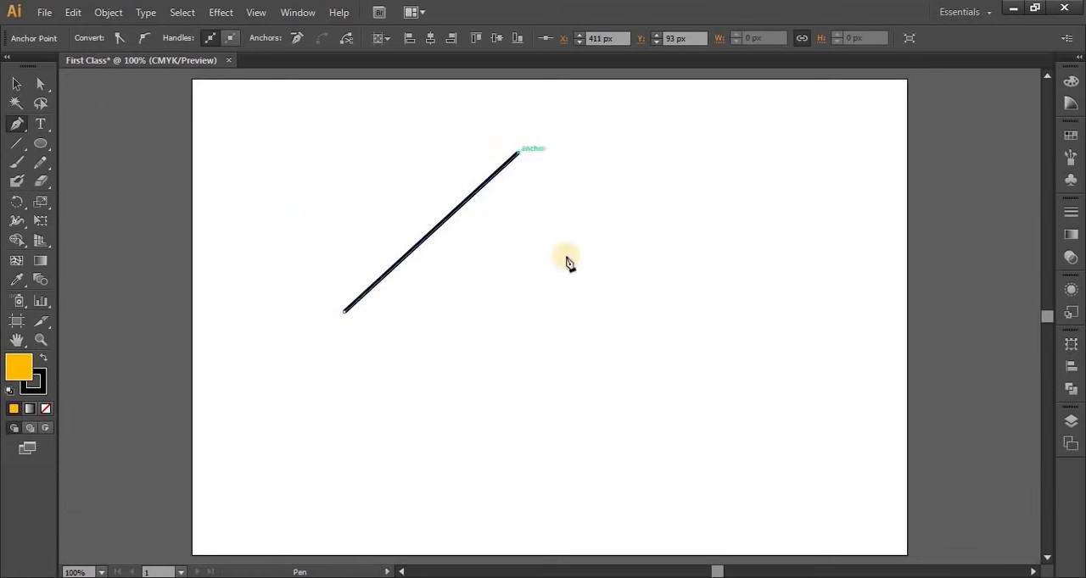
left_click(617, 337)
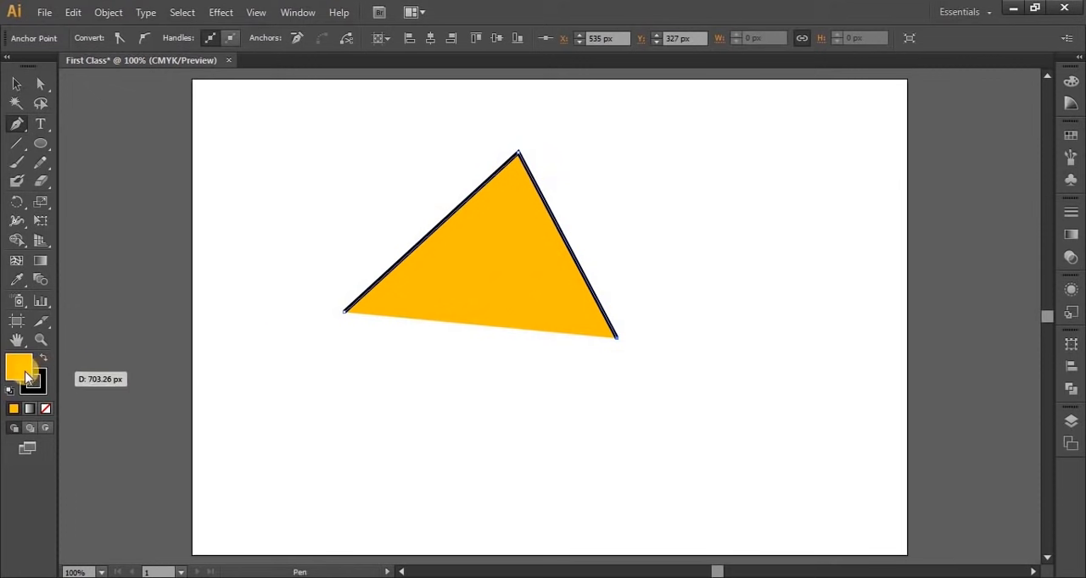
left_click(46, 410)
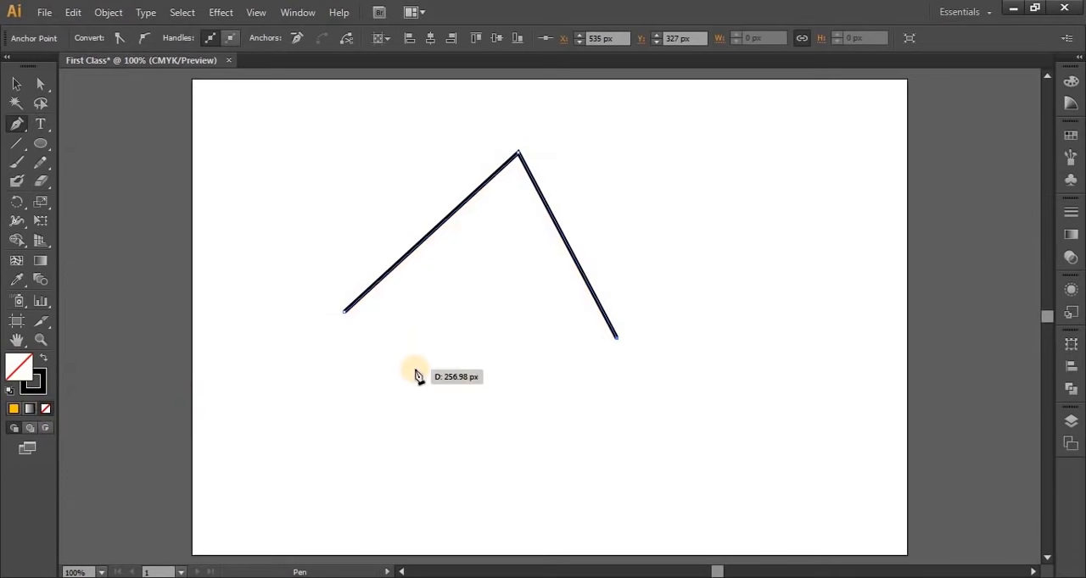
Extend the path with further straight zigzag segments around the artboard and close it at its starting anchor point
left_click(692, 179)
left_click(738, 369)
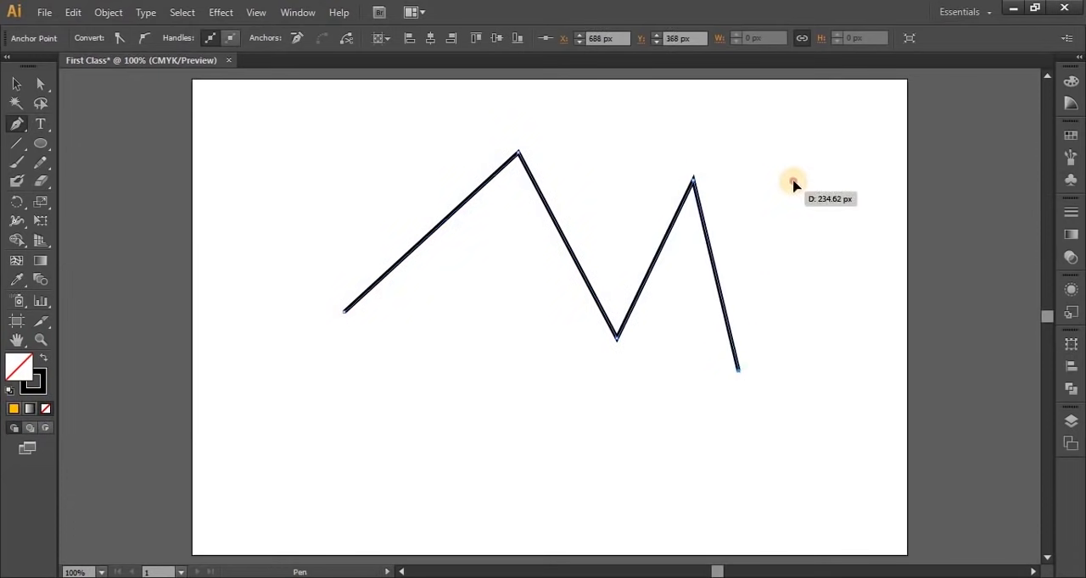
left_click(794, 169)
left_click(785, 399)
left_click_drag(456, 434, 455, 298)
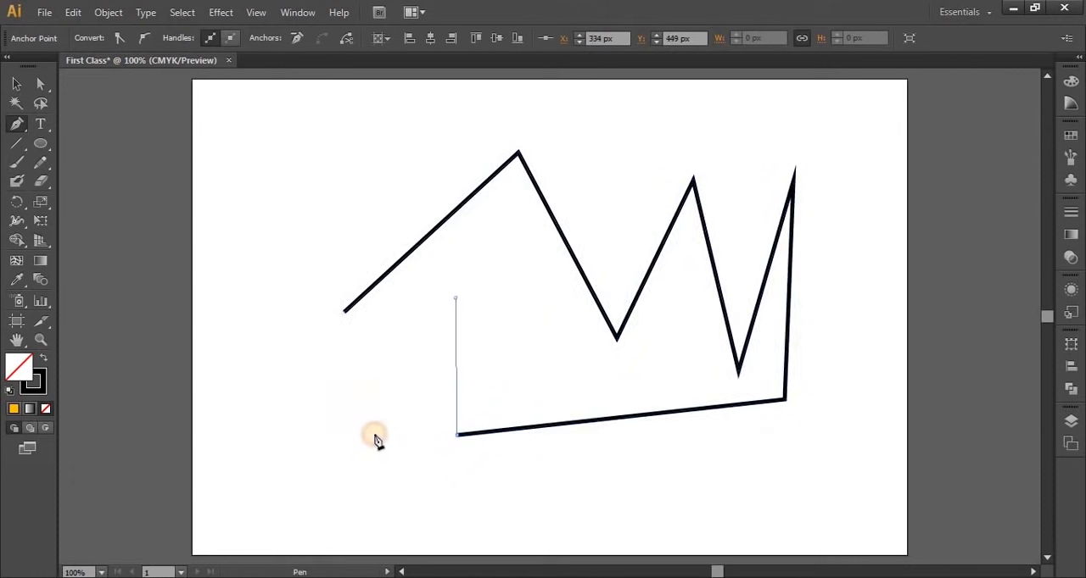
left_click(366, 449)
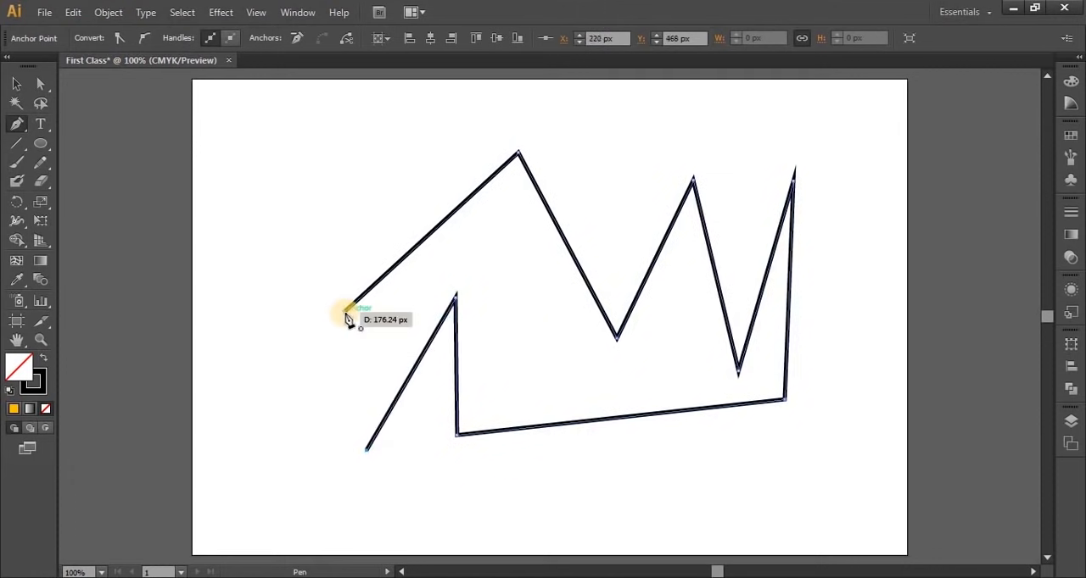
left_click(346, 313)
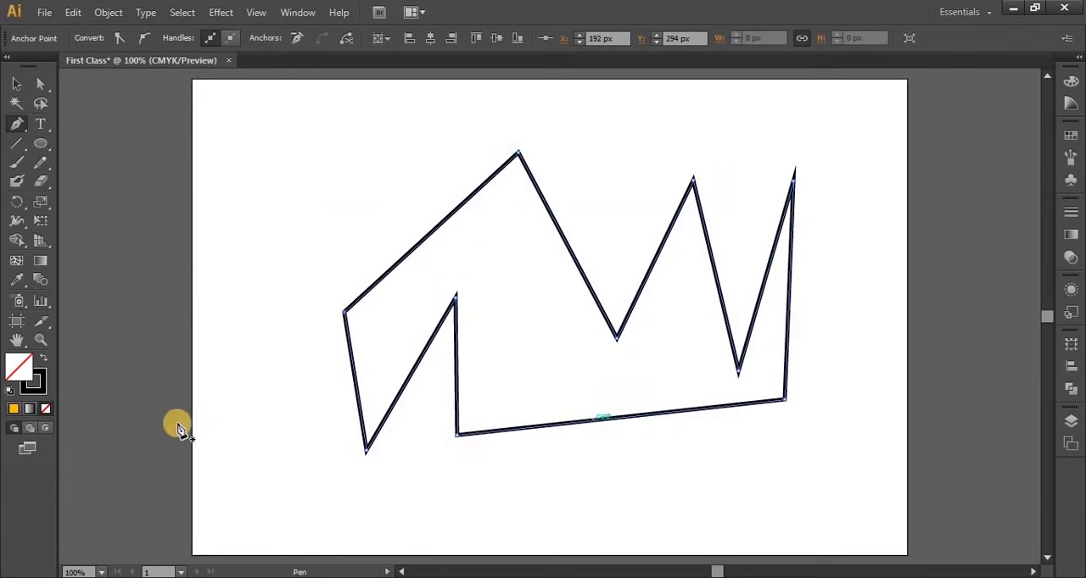
Fill the closed zigzag shape with a bright green from the Color Picker
double_click(30, 375)
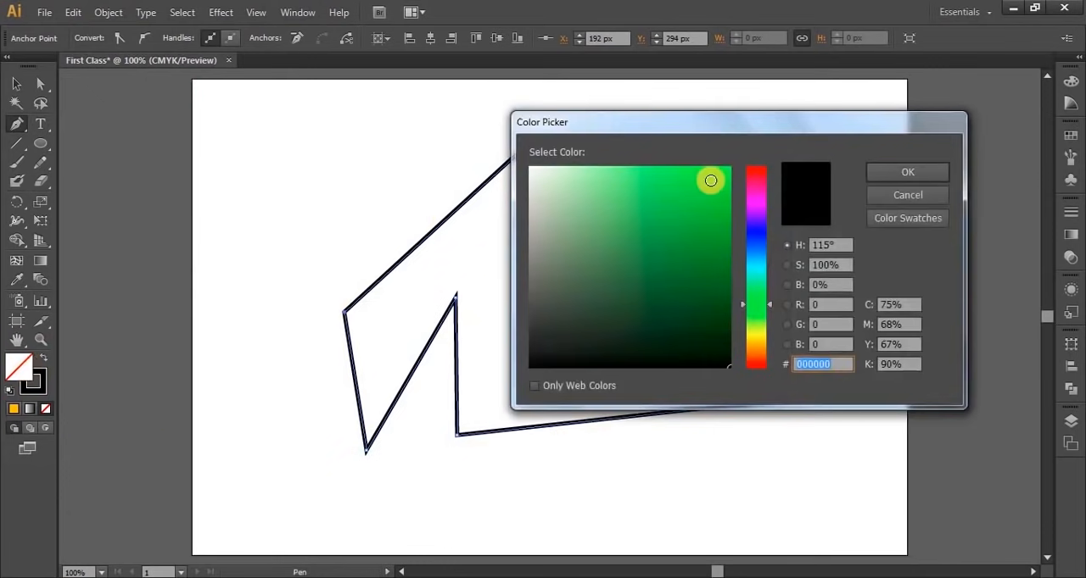
left_click(717, 182)
left_click(904, 176)
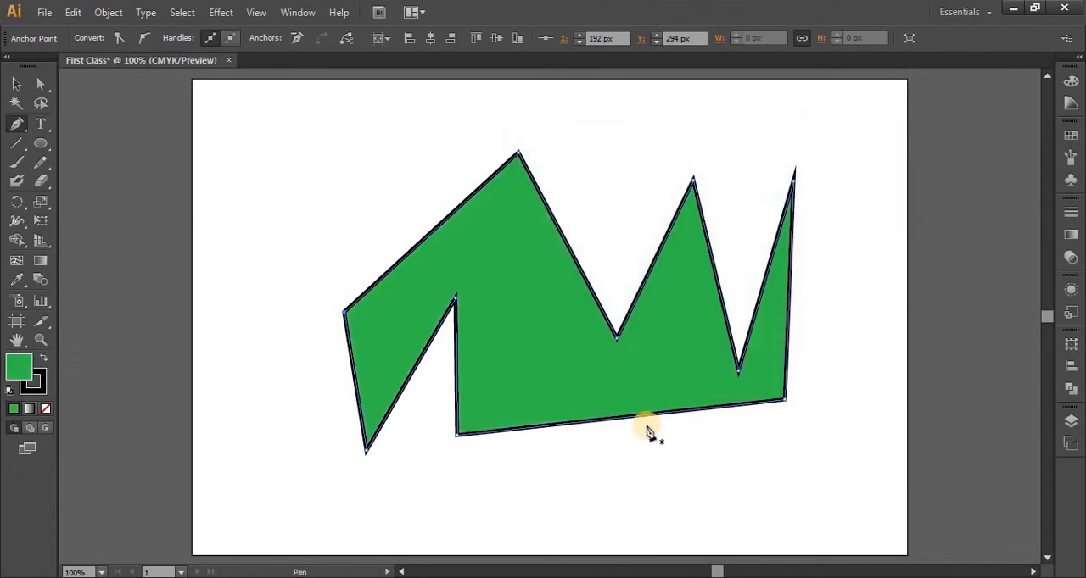
Select the whole green zigzag shape with the Selection tool and delete it
left_click(17, 83)
left_click(454, 320)
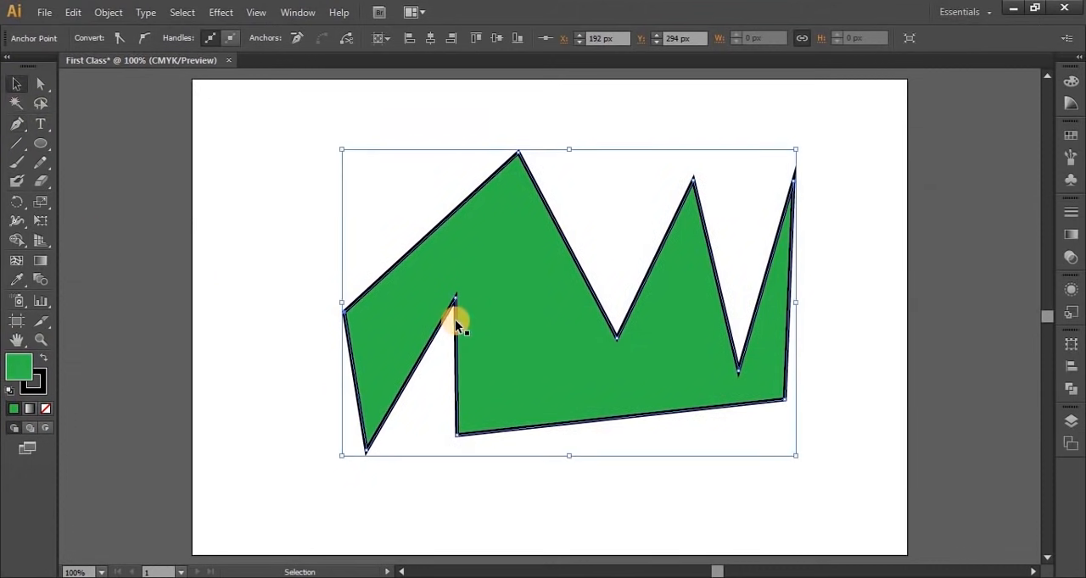
key("Delete")
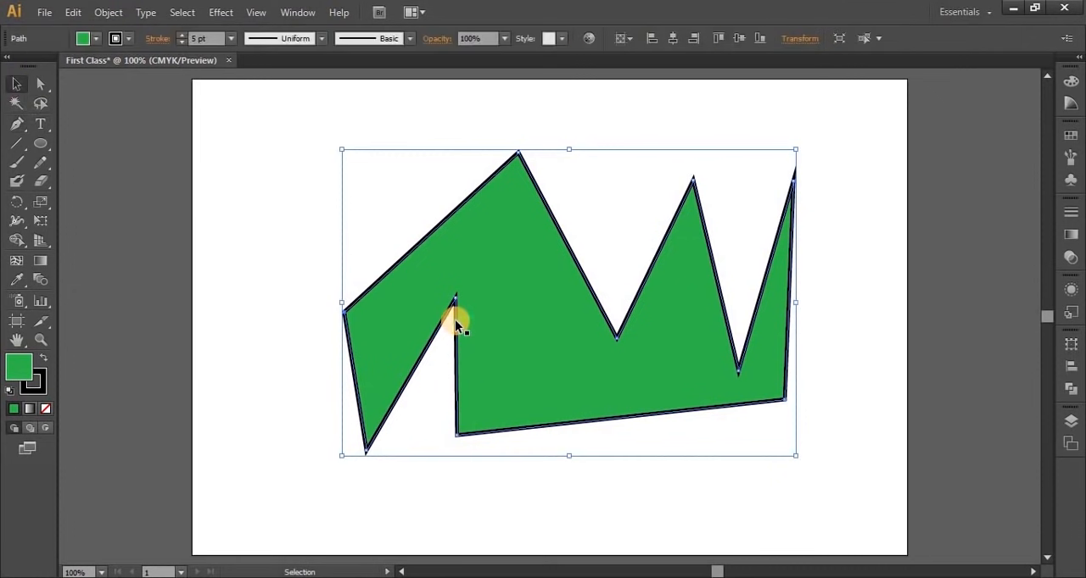
key("Delete")
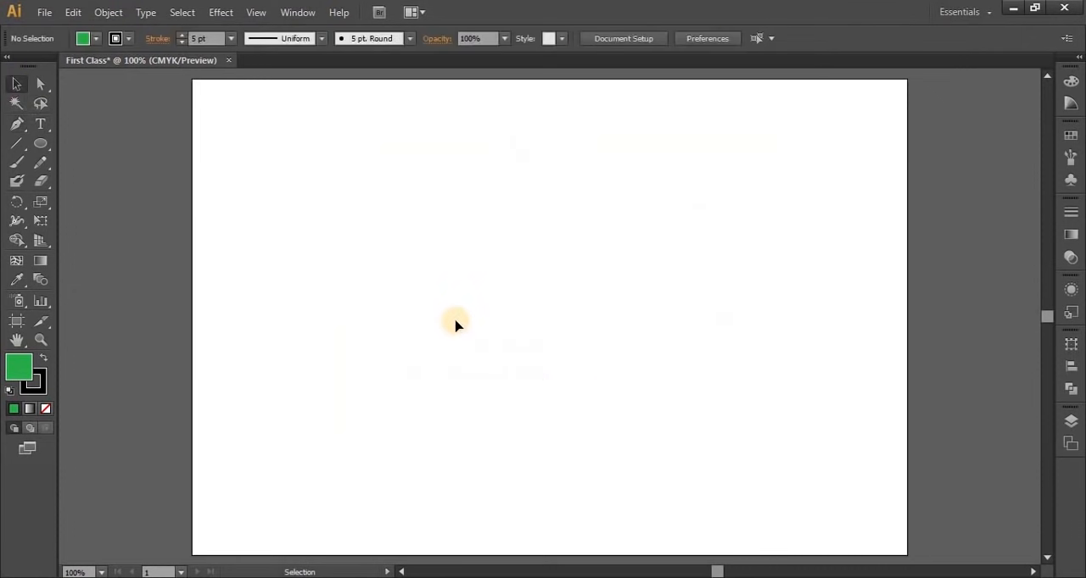
Draw a nearly vertical straight line in the artboard's left part with the Pen tool and deselect it
left_click(17, 123)
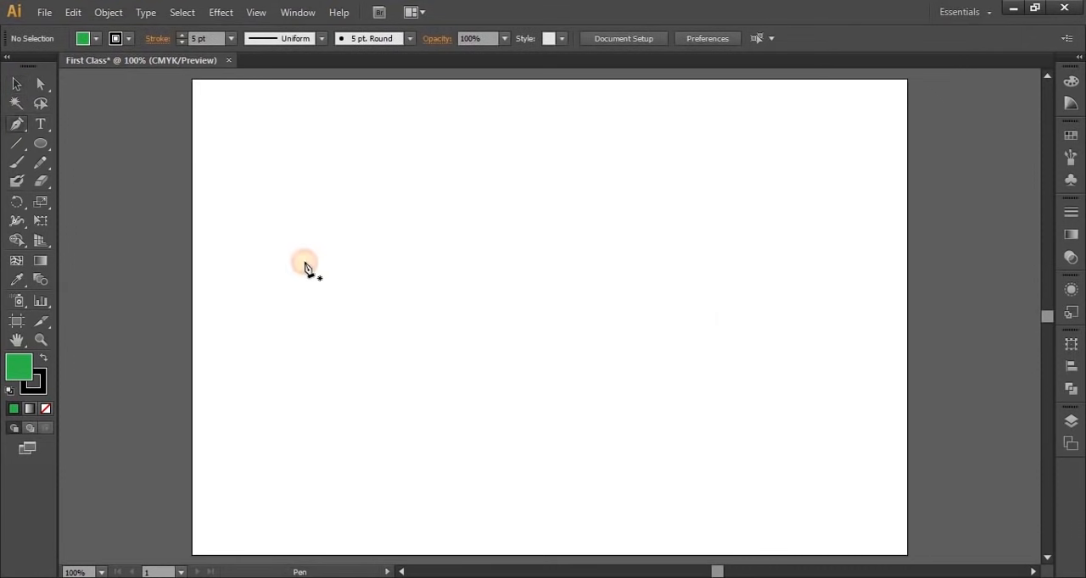
left_click(291, 187)
left_click(286, 412)
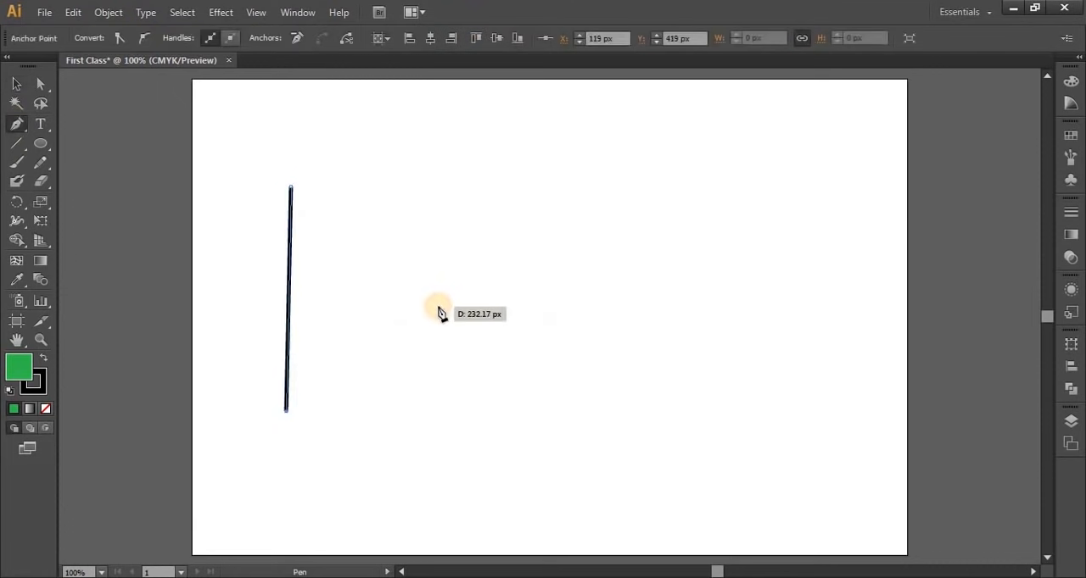
left_click(17, 83)
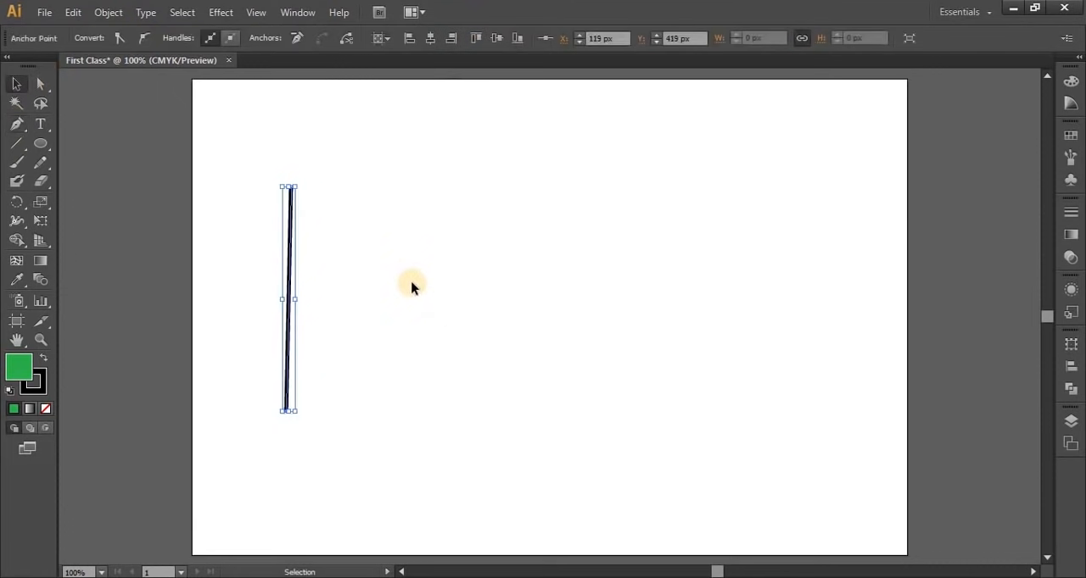
left_click(569, 325)
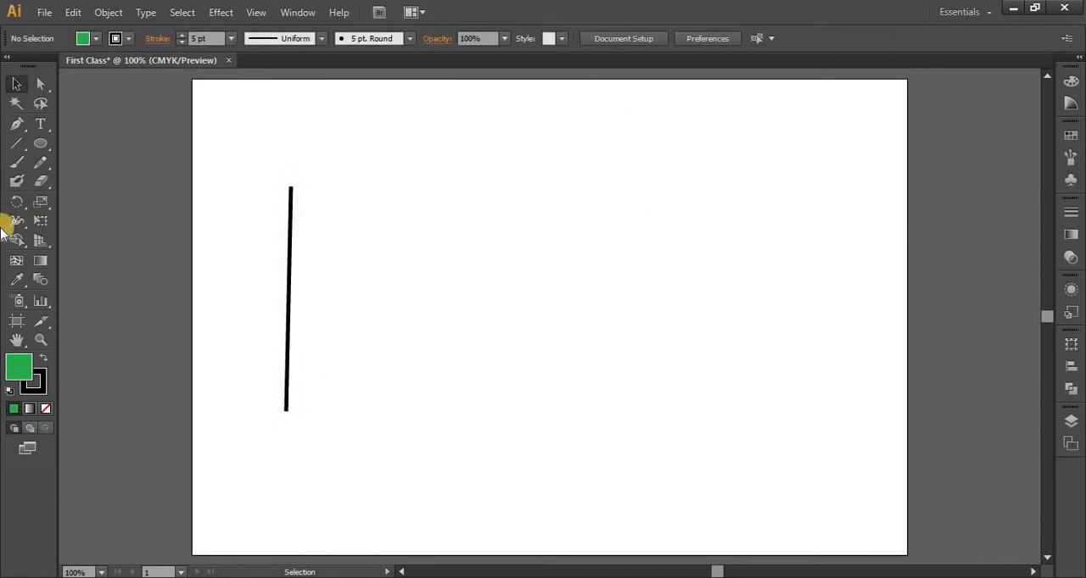
Draw a separate straight line with the Pen tool, sloping down to the right, beside the nearly vertical one
left_click(17, 127)
left_click(488, 163)
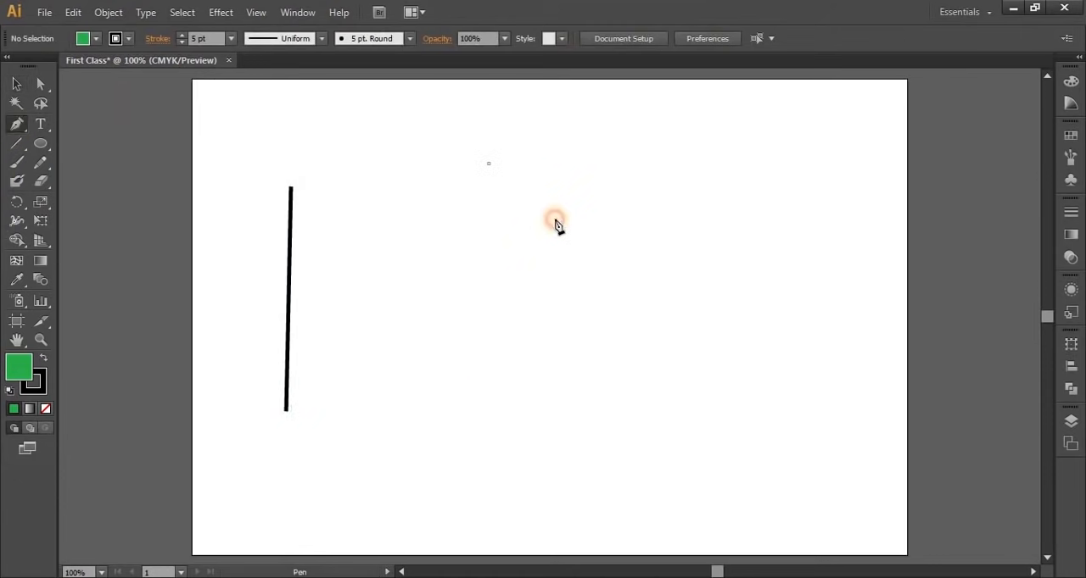
left_click(668, 384)
Move the nearly vertical line right and the diagonal line slightly down and left with the Selection tool
left_click(17, 84)
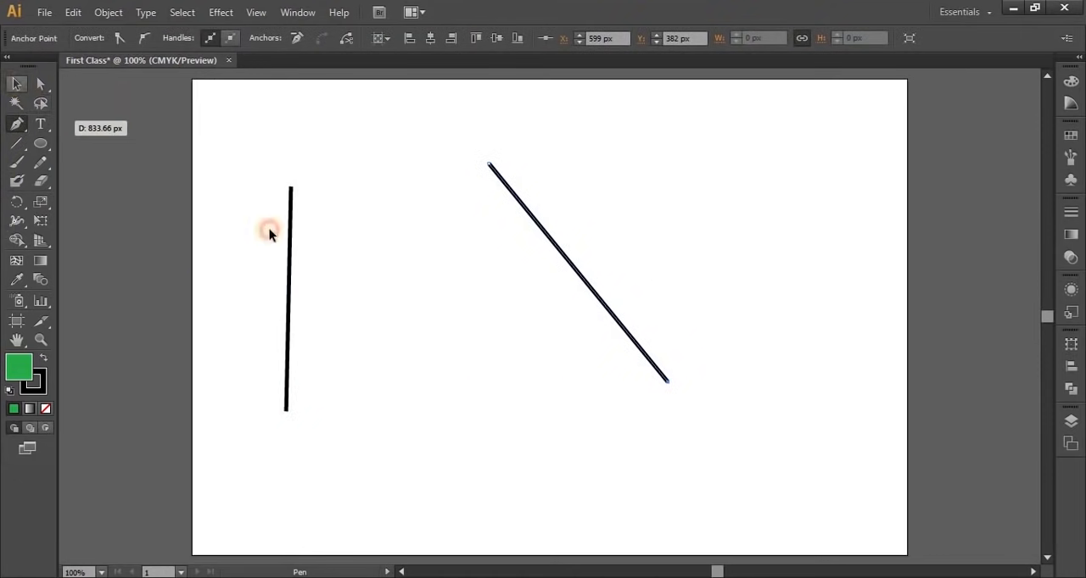
left_click(355, 324)
left_click_drag(289, 263, 382, 296)
left_click_drag(560, 251, 538, 304)
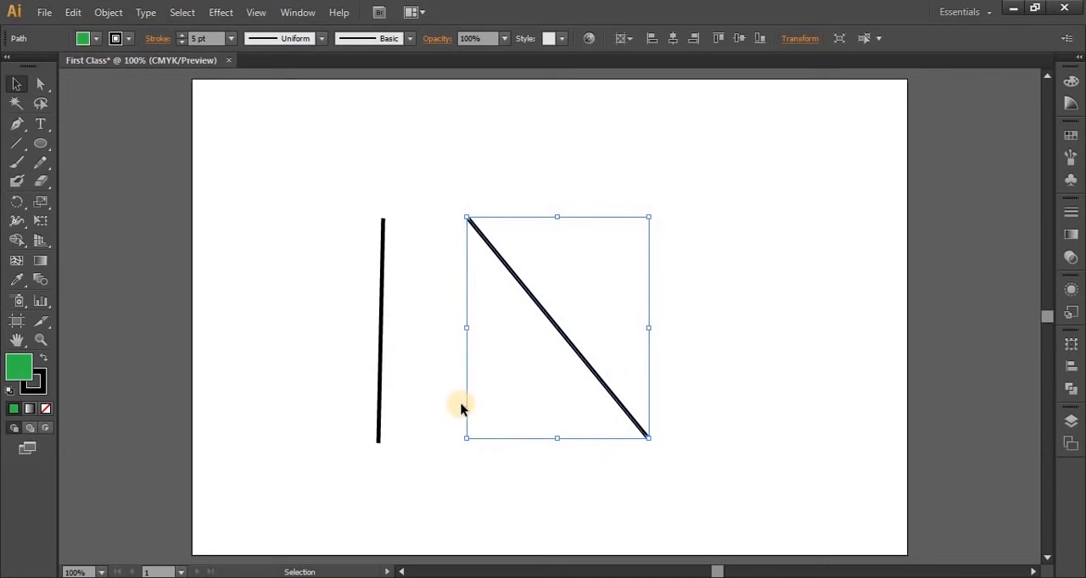
Set the fill of the diagonal line and of the nearly vertical line to None
left_click(85, 38)
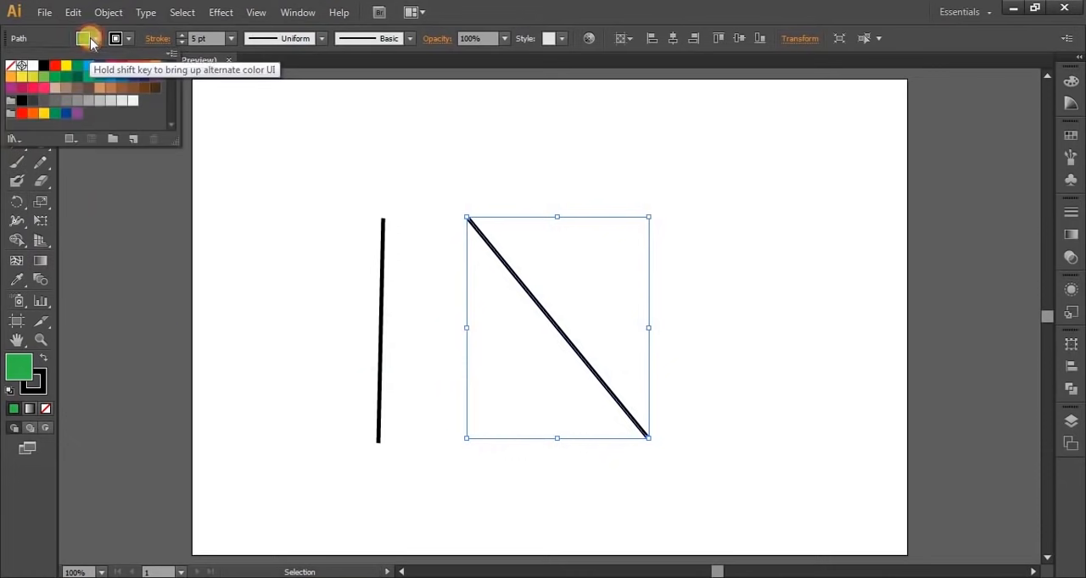
left_click(21, 68)
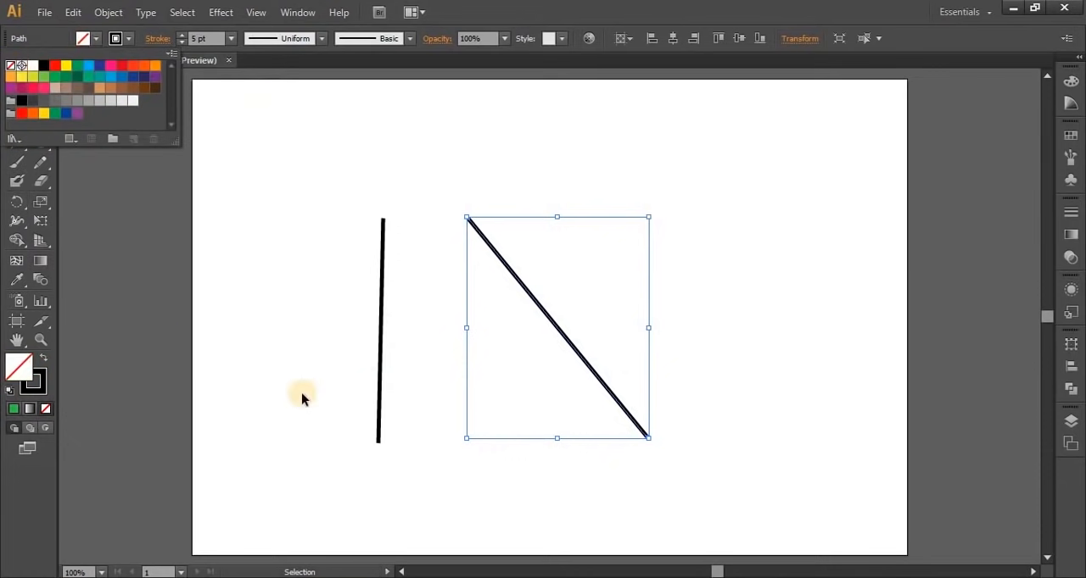
left_click_drag(303, 207, 430, 480)
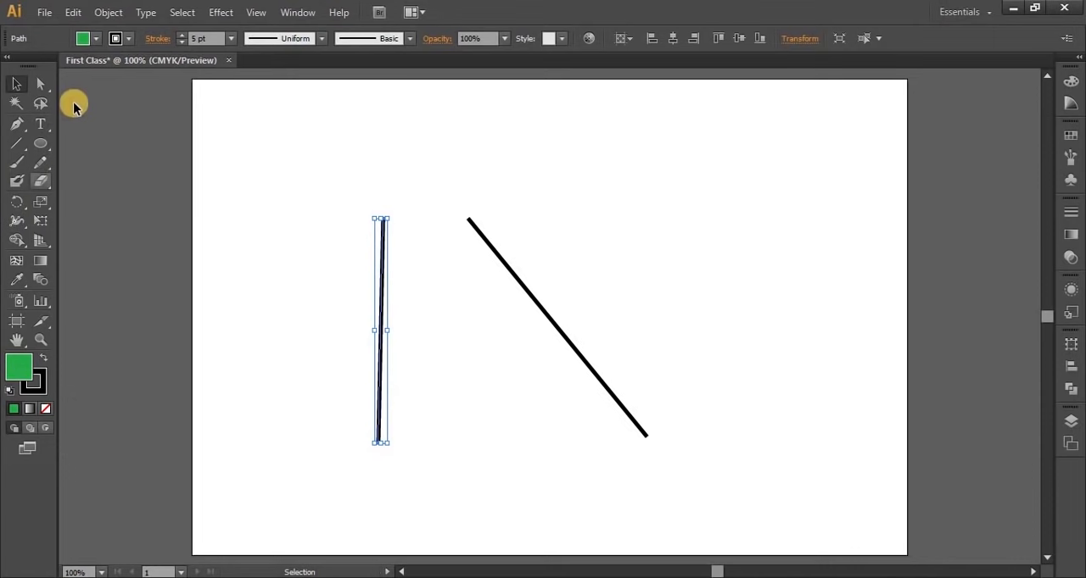
left_click(93, 38)
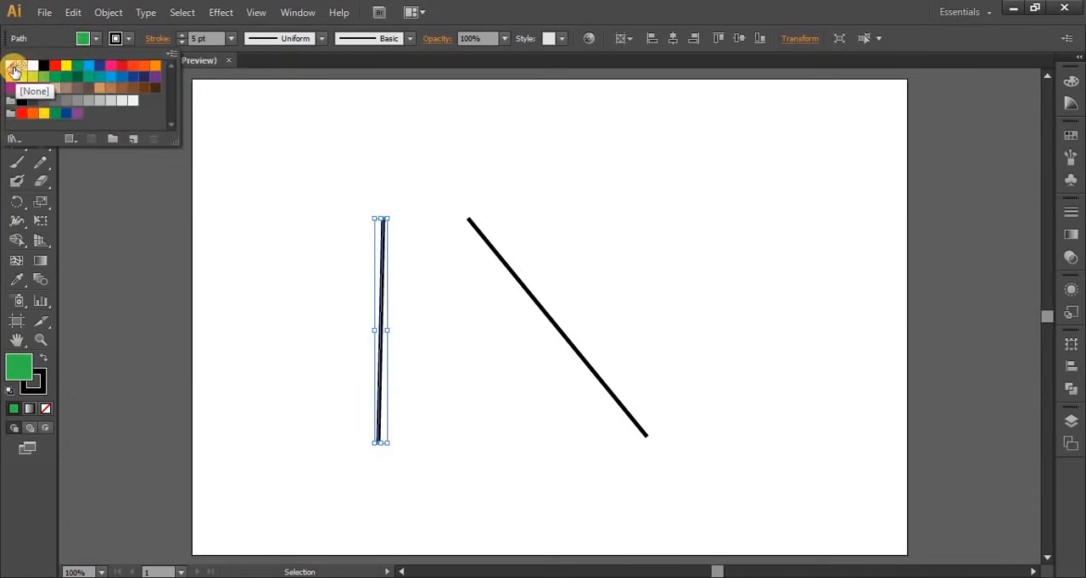
left_click(13, 72)
left_click(95, 40)
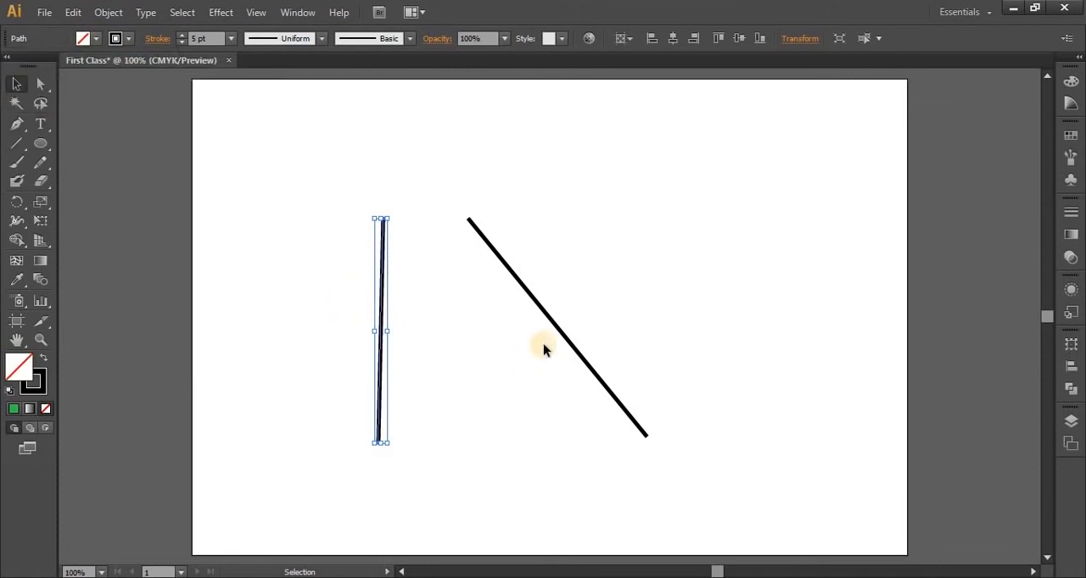
left_click(473, 432)
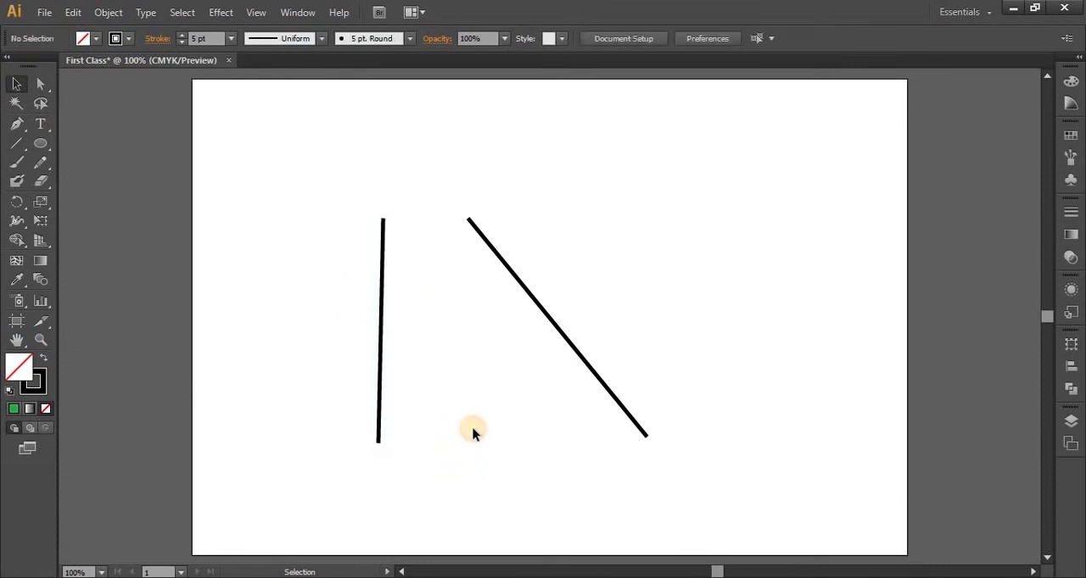
Select both lines together and increase their stroke weight to 29 pt
left_click_drag(334, 195, 556, 454)
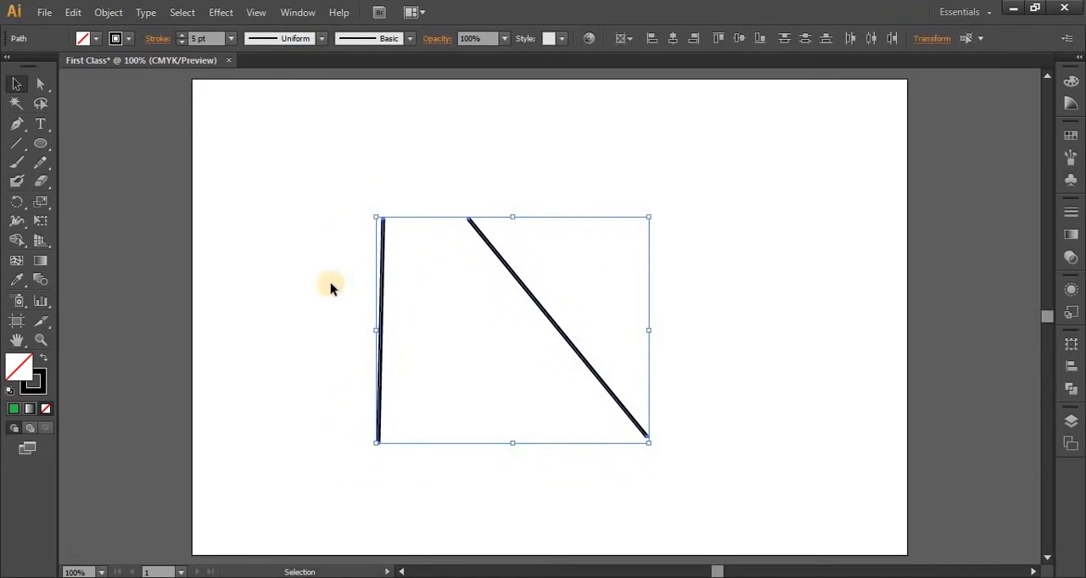
left_click(181, 35)
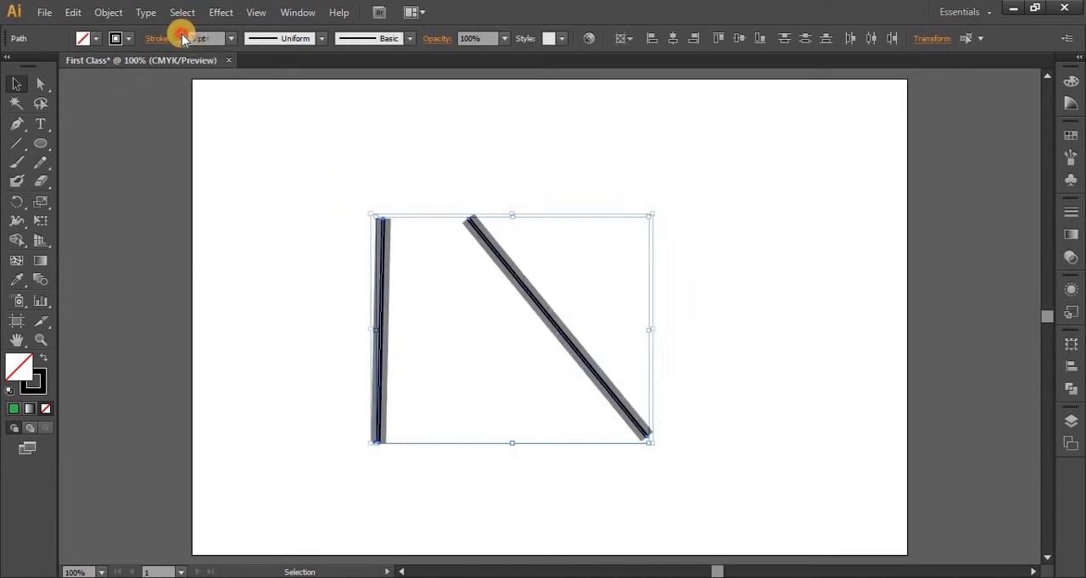
left_click(264, 357)
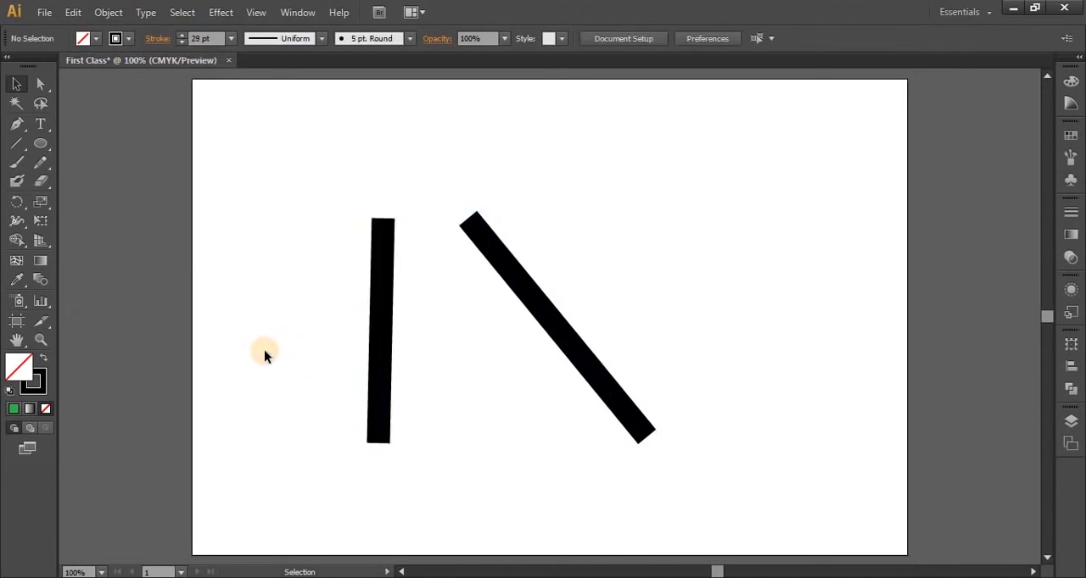
Move the two thick lines together so that their upper ends overlap in a peak
left_click_drag(393, 271, 464, 282)
left_click(594, 227)
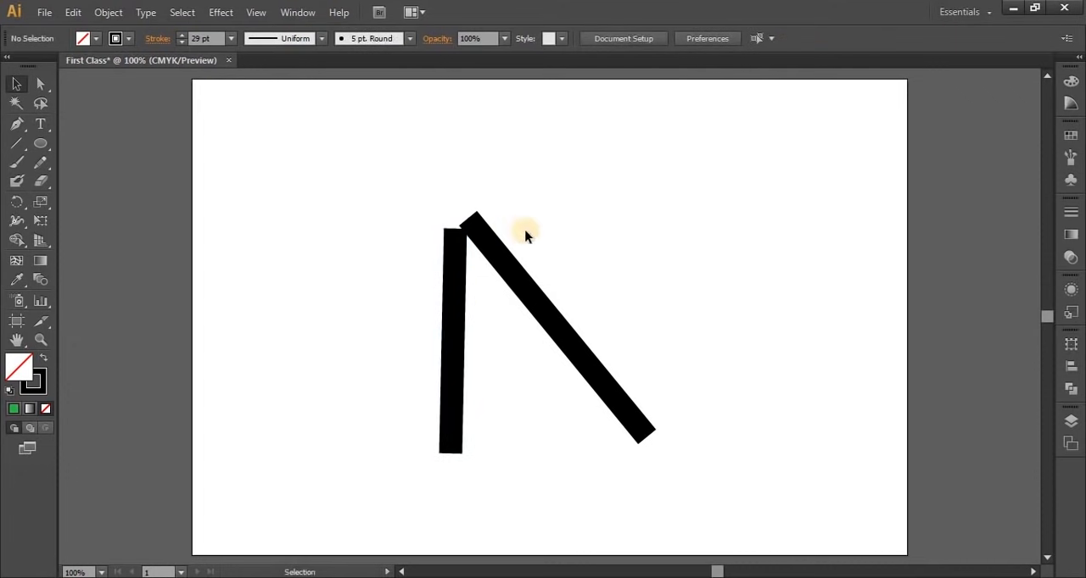
left_click(481, 249)
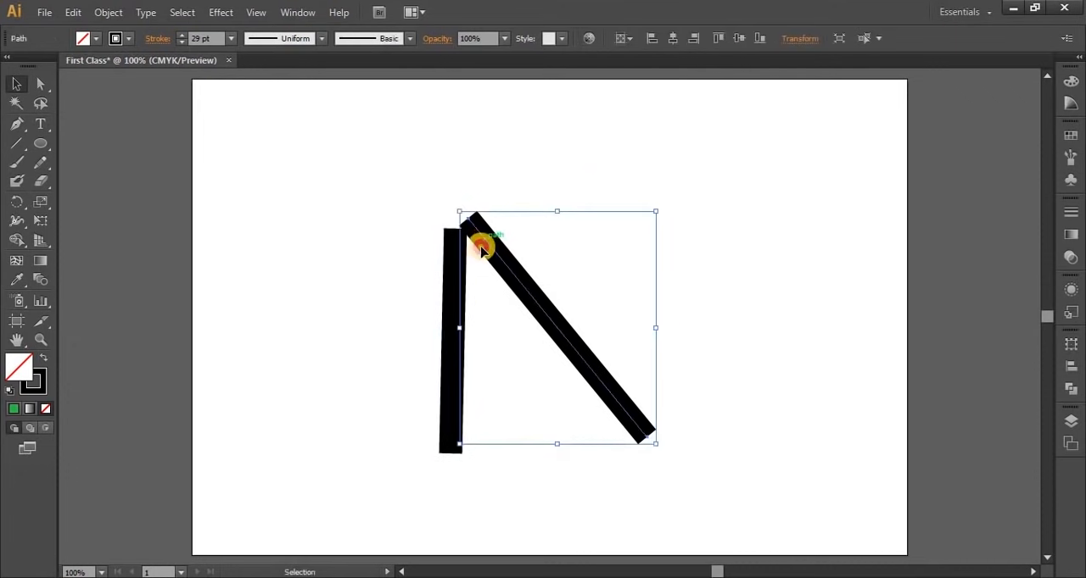
left_click_drag(481, 249, 475, 245)
left_click(659, 211)
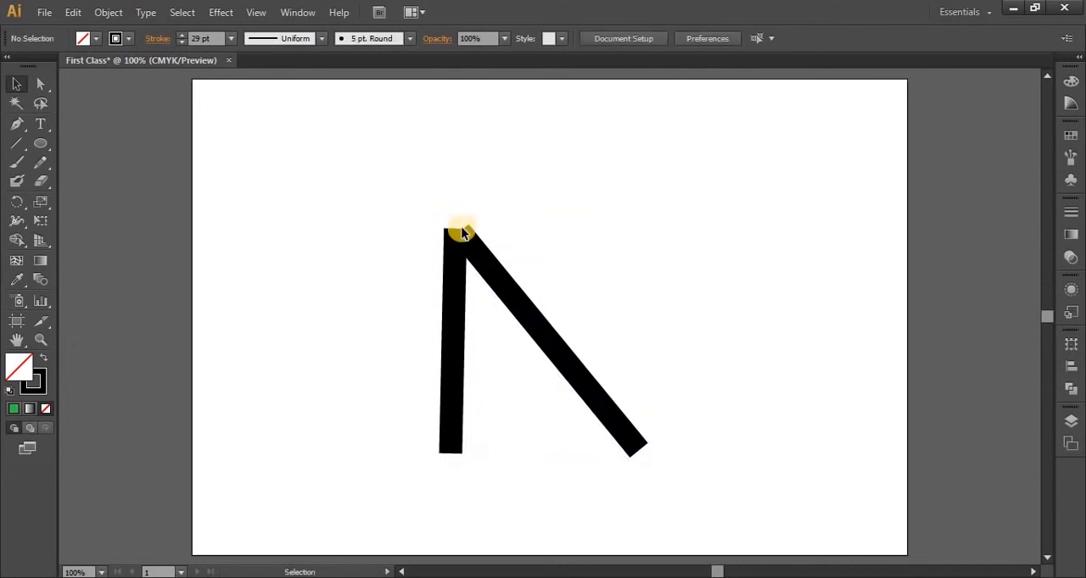
Select the upper end anchor points of both lines with Direct Selection and average them along Both axes
scroll(462, 236, "up", 2)
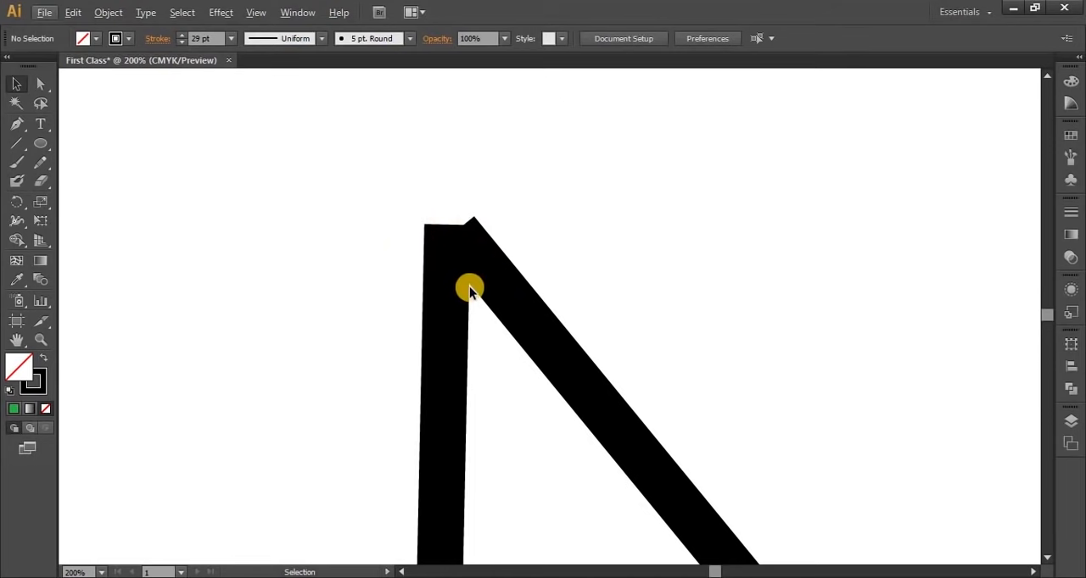
left_click(41, 84)
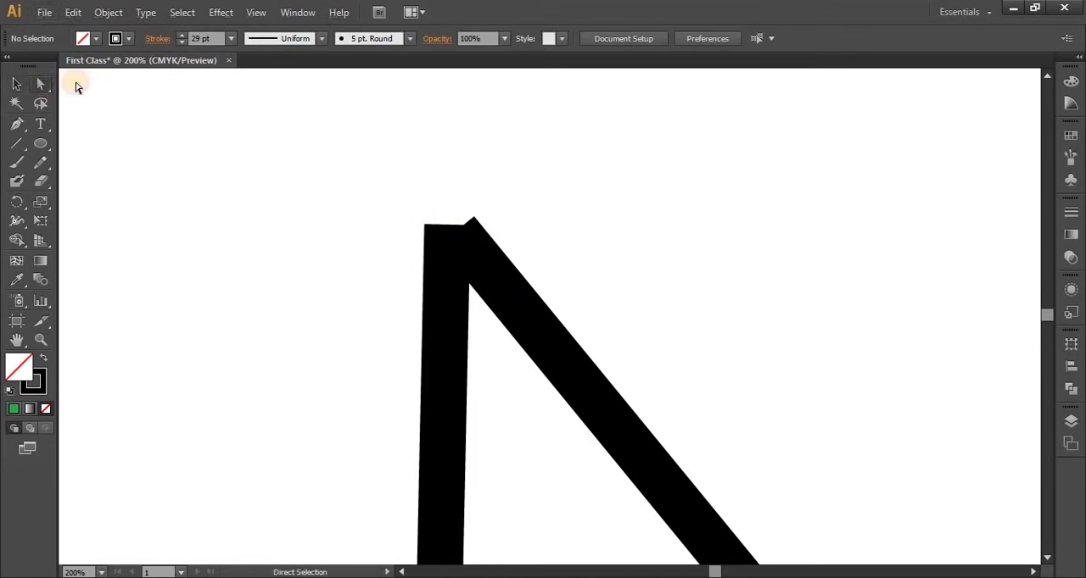
left_click_drag(360, 168, 573, 353)
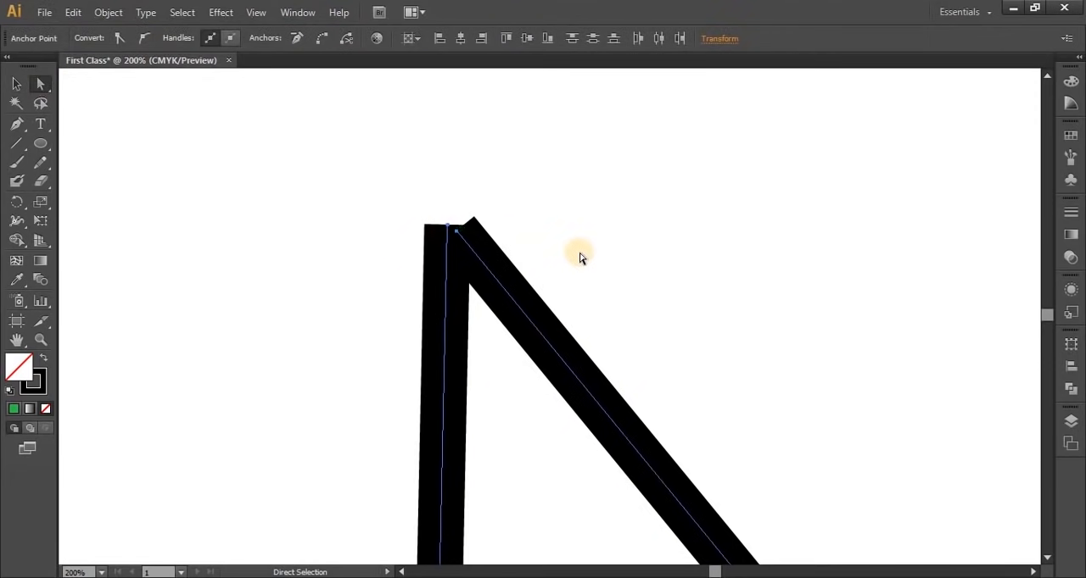
right_click(473, 254)
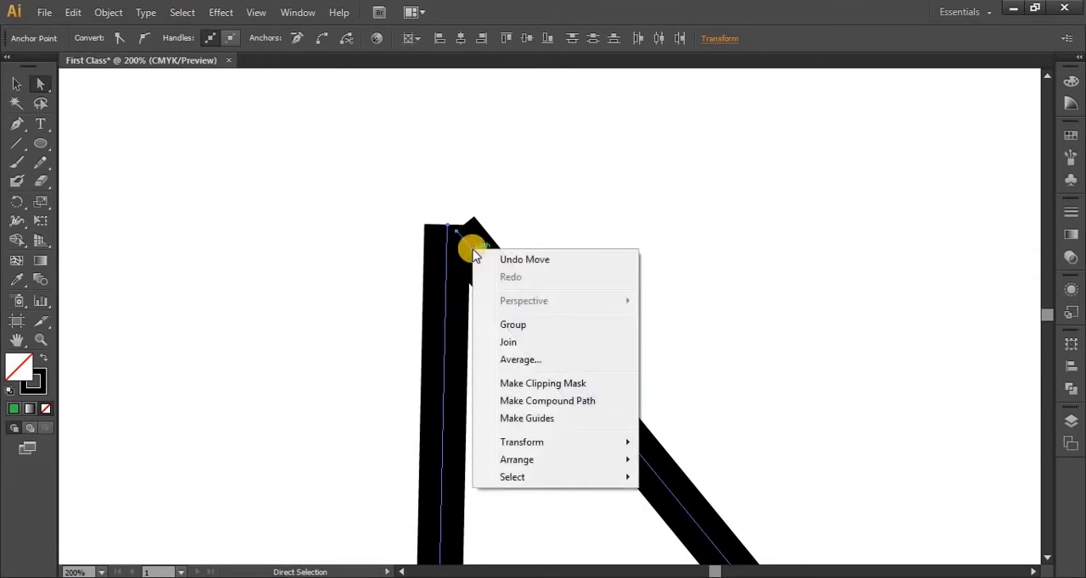
left_click(534, 361)
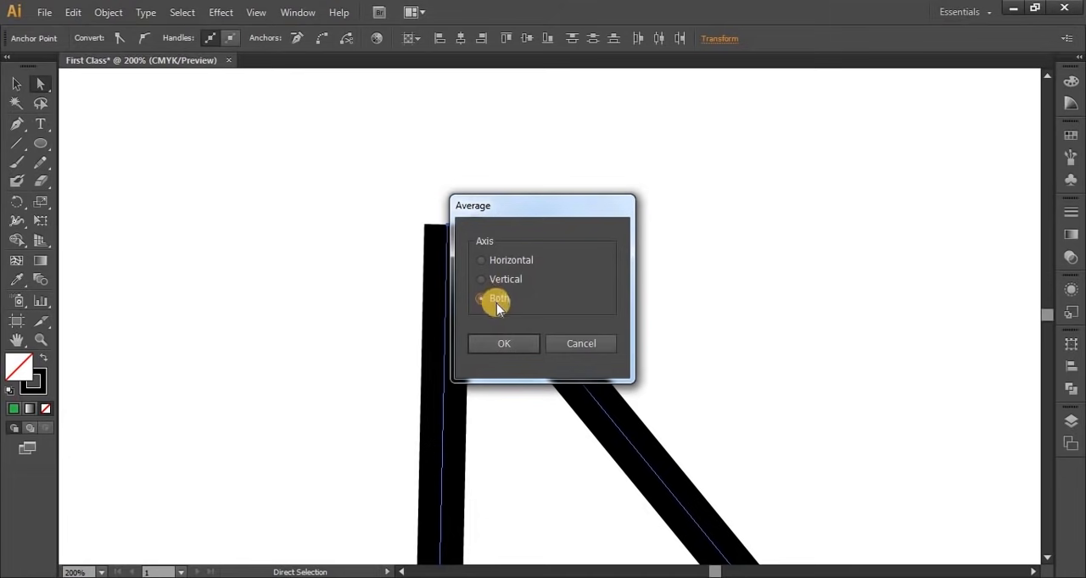
left_click(503, 343)
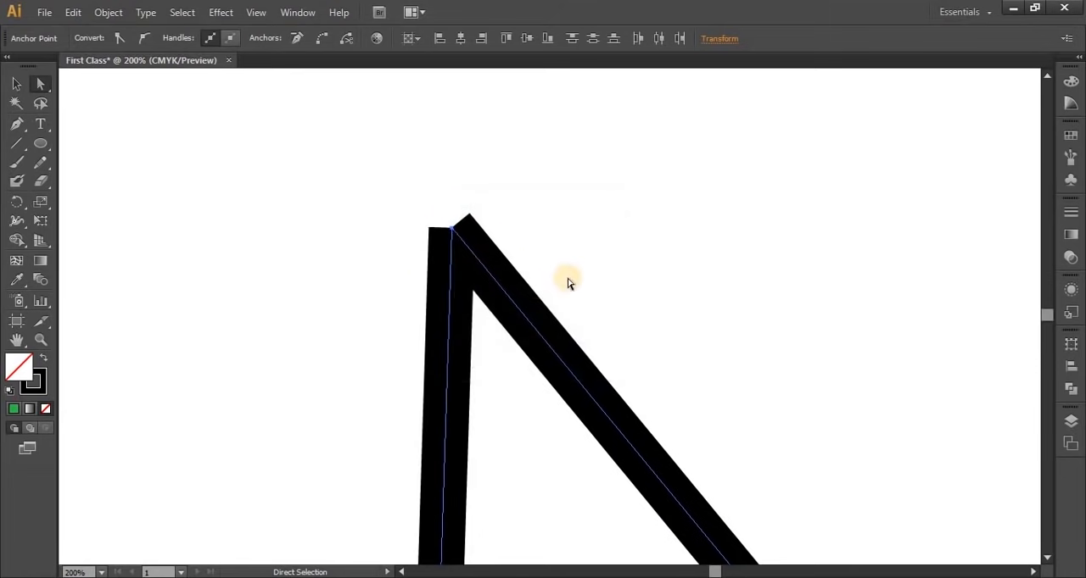
Join the two coinciding anchor points at the peak into one continuous path
left_click(469, 251)
right_click(463, 245)
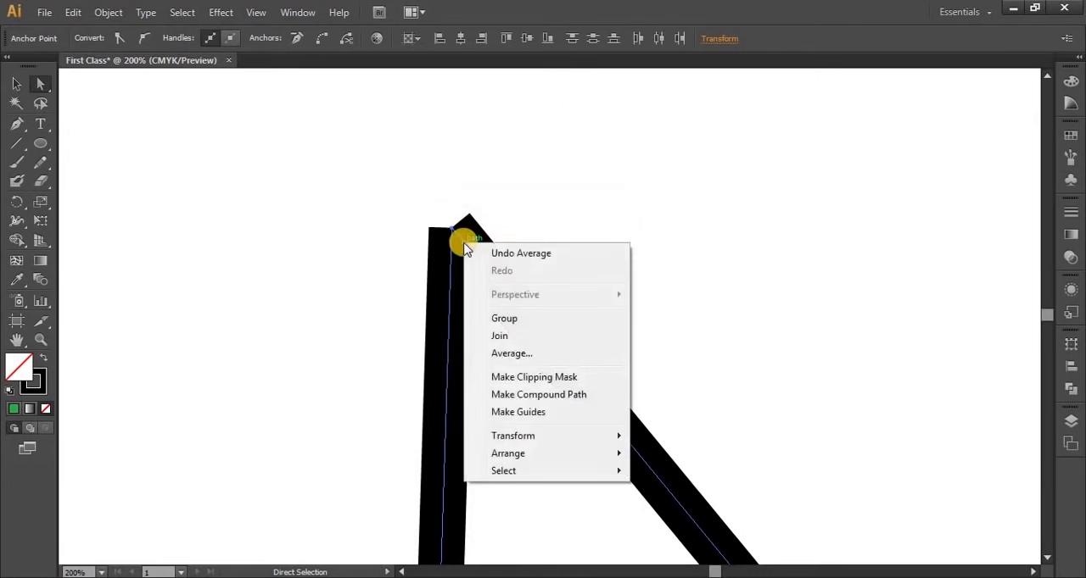
left_click(497, 337)
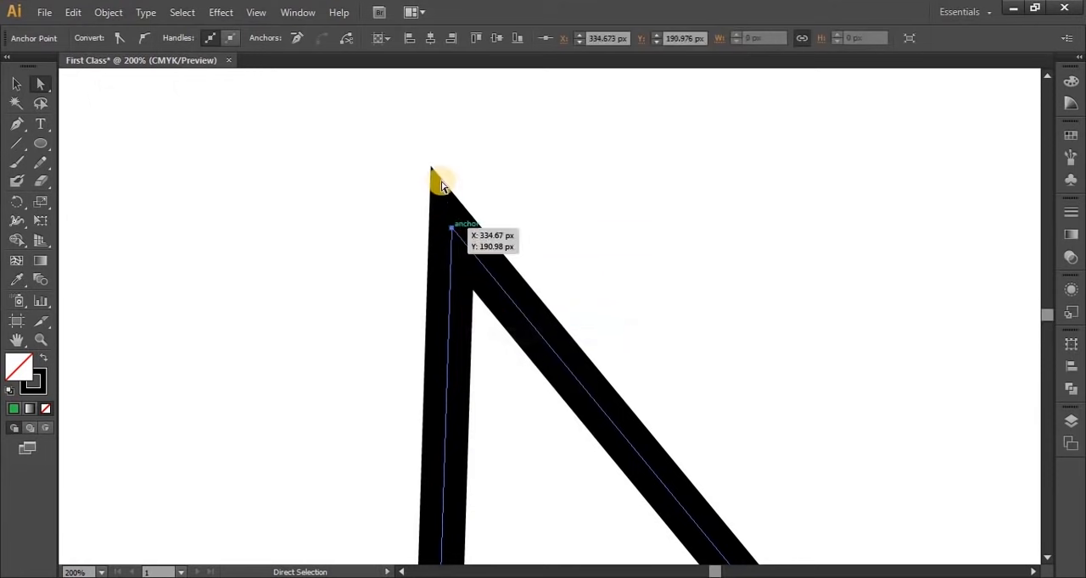
Select the joined peaked path with the Selection tool and delete it
left_click(15, 84)
left_click(313, 336)
mouse_move(560, 222)
left_mouse_down()
mouse_move(482, 262)
mouse_move(701, 208)
mouse_move(349, 262)
mouse_move(343, 220)
mouse_move(303, 223)
mouse_move(596, 274)
left_mouse_up()
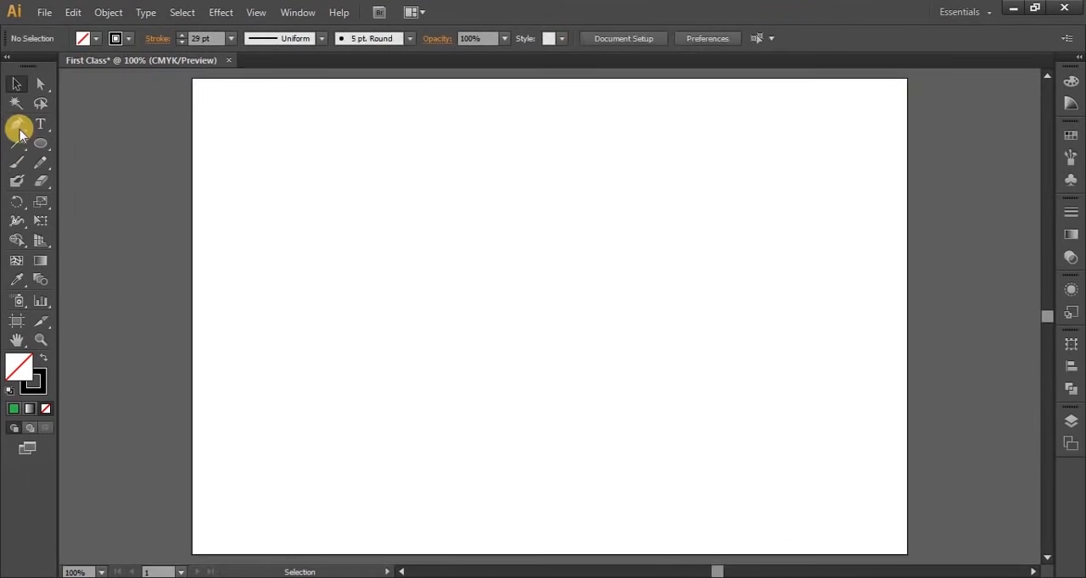
Draw a long straight line rising to the right across the artboard with the Pen tool and deselect it
left_click(16, 125)
left_click(275, 333)
left_click(781, 219)
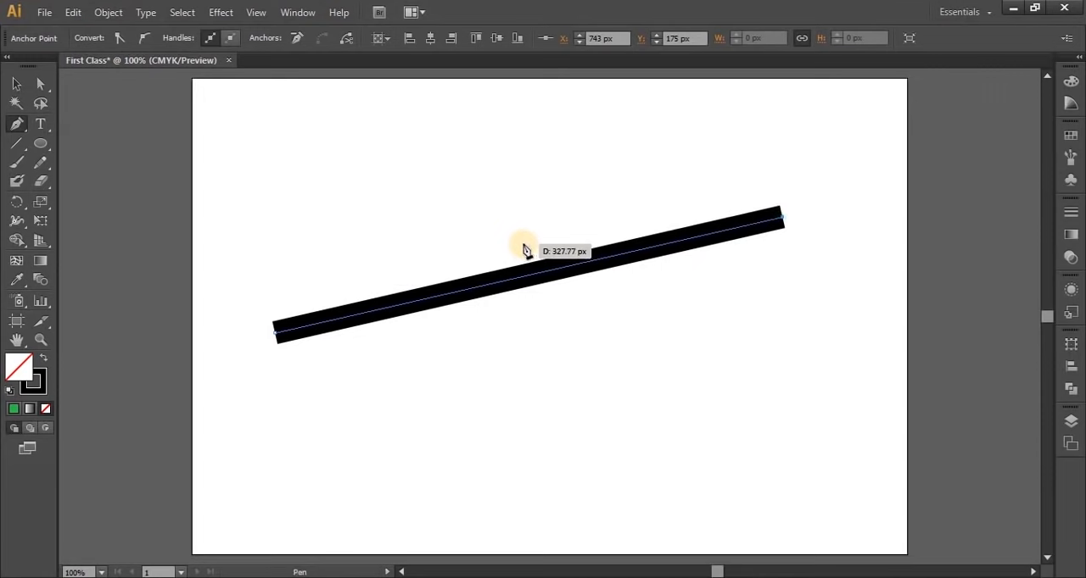
left_click(13, 83)
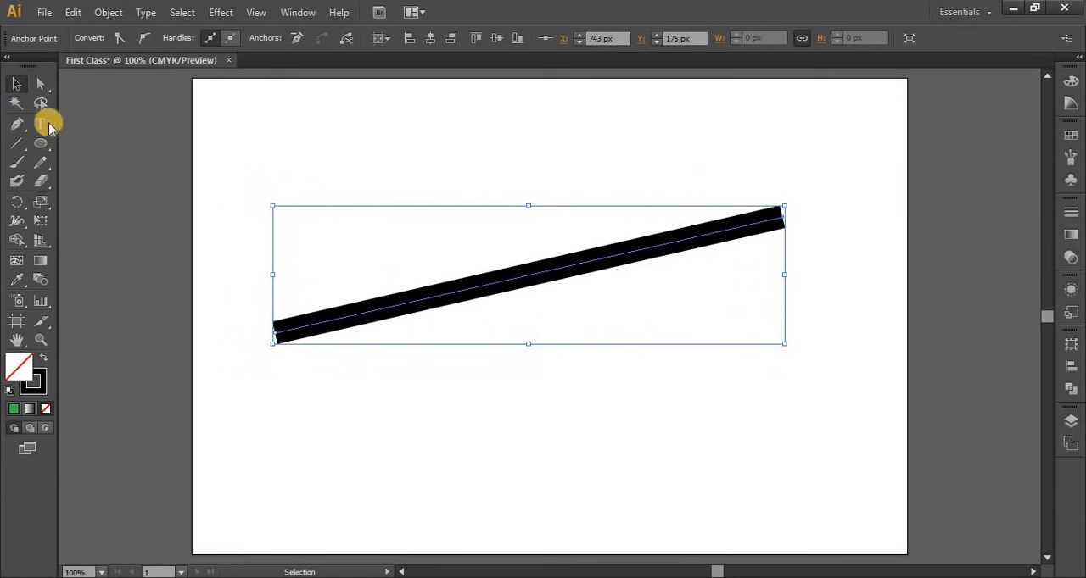
left_click(14, 83)
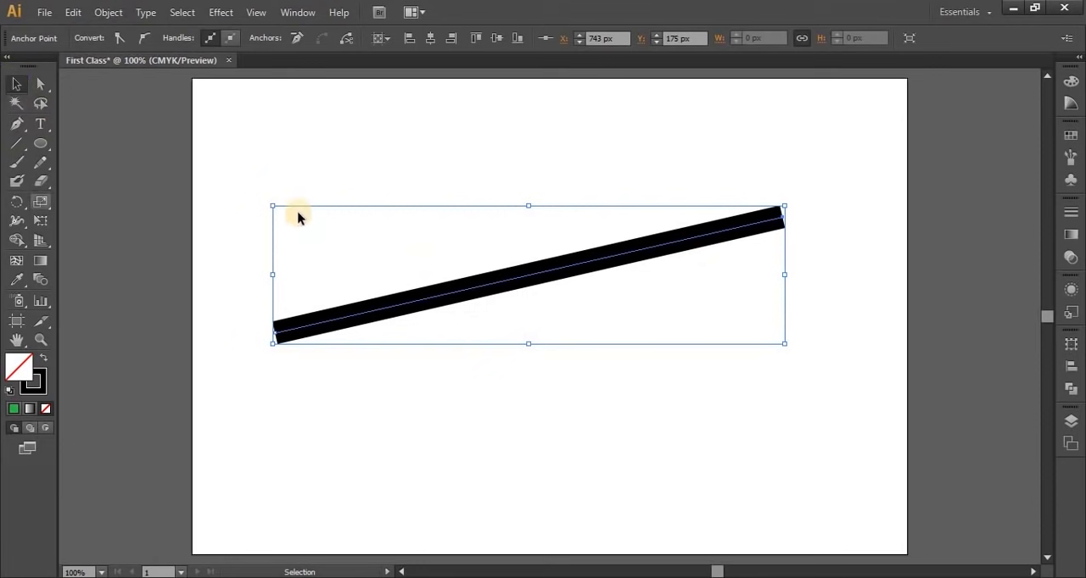
left_click(320, 151)
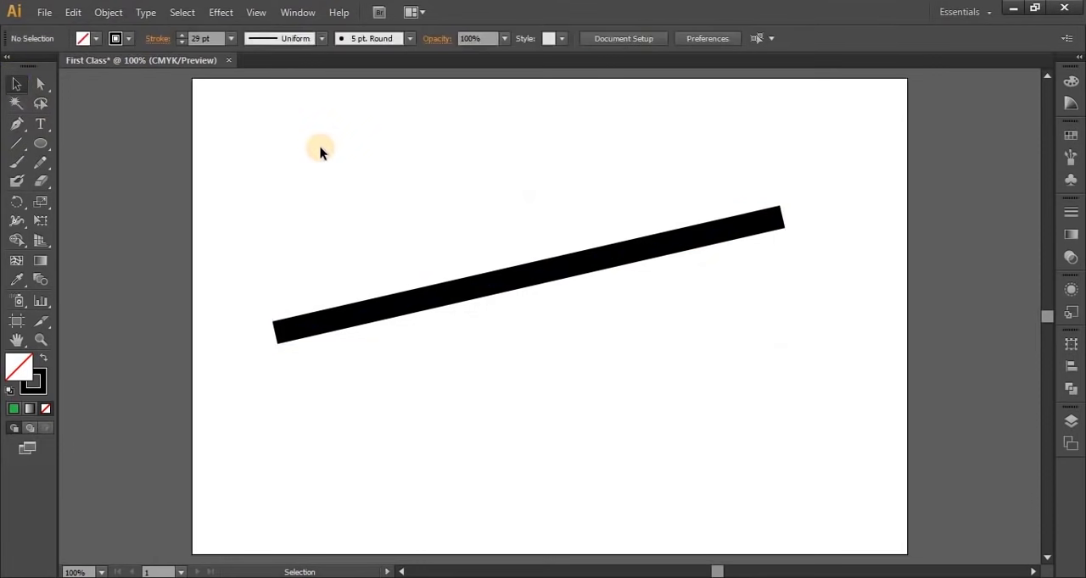
Apply the lens-shaped variable width profile, tapered at both ends, to the long line's stroke
left_click(353, 317)
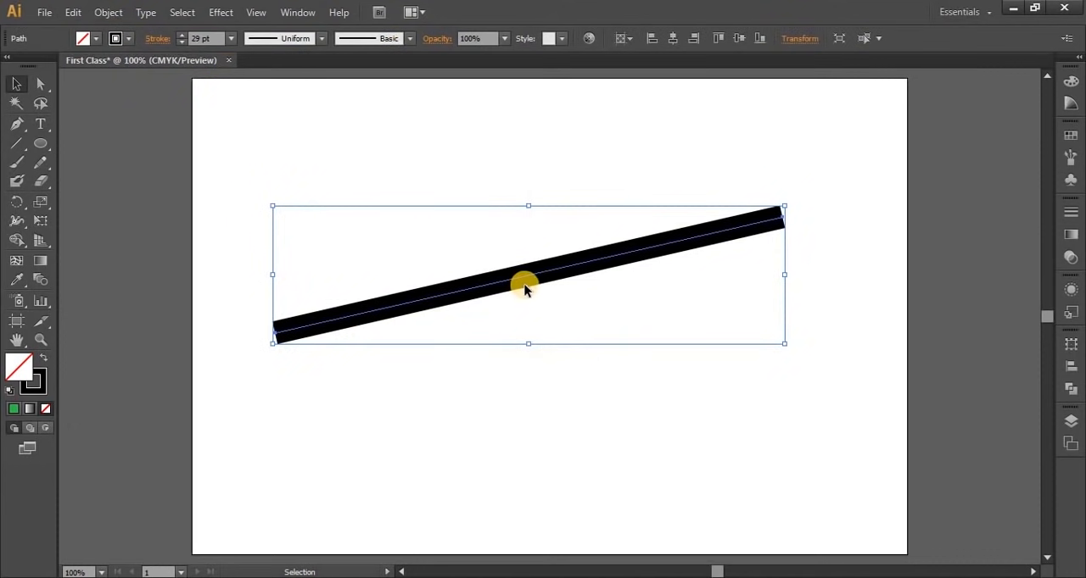
left_click(275, 44)
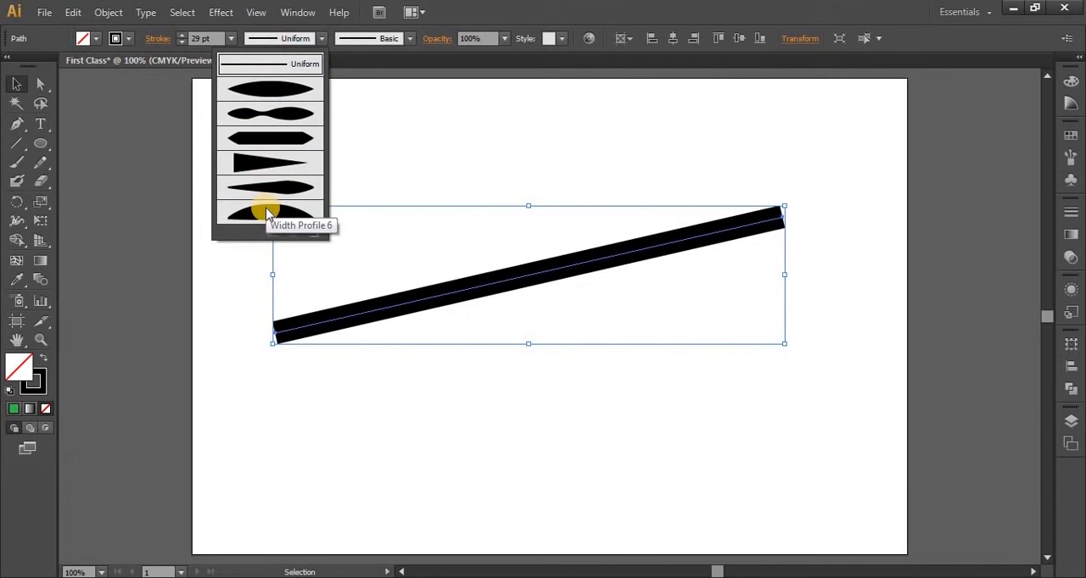
left_click(259, 89)
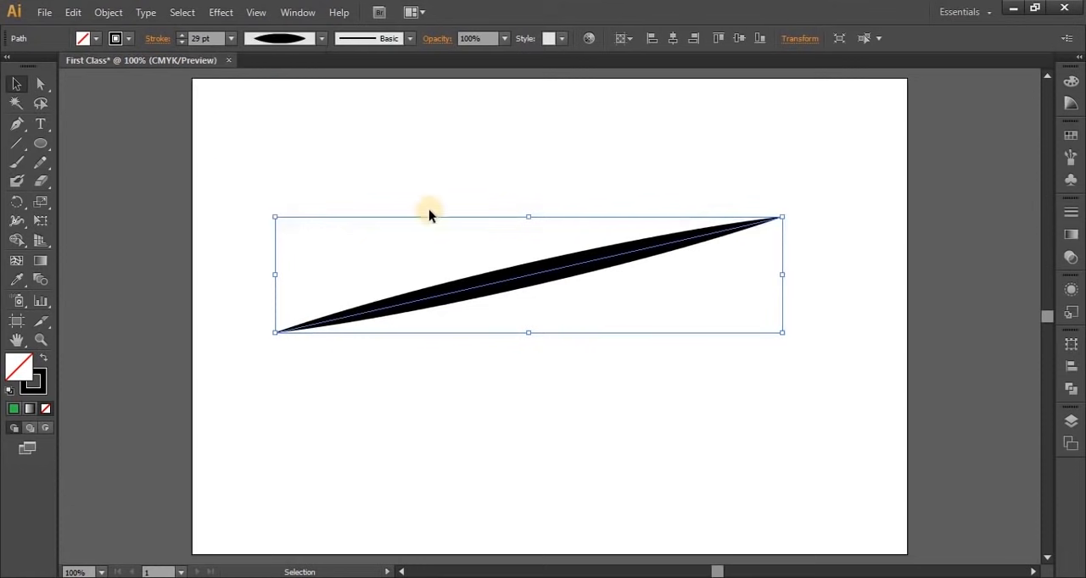
left_click(469, 169)
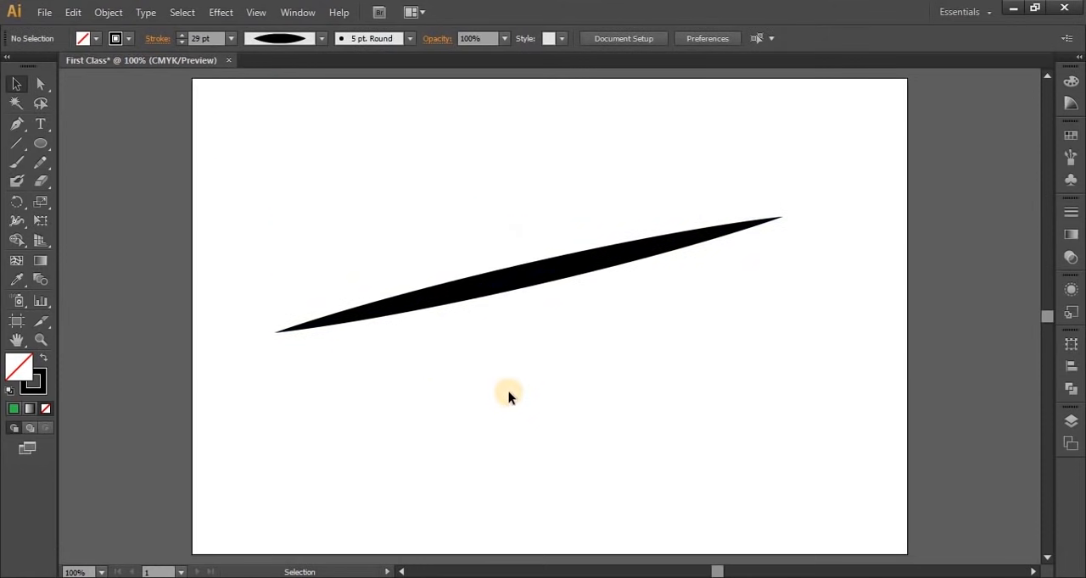
Change the line's variable width profile to the wedge shape that tapers to a point at one end
left_click(505, 280)
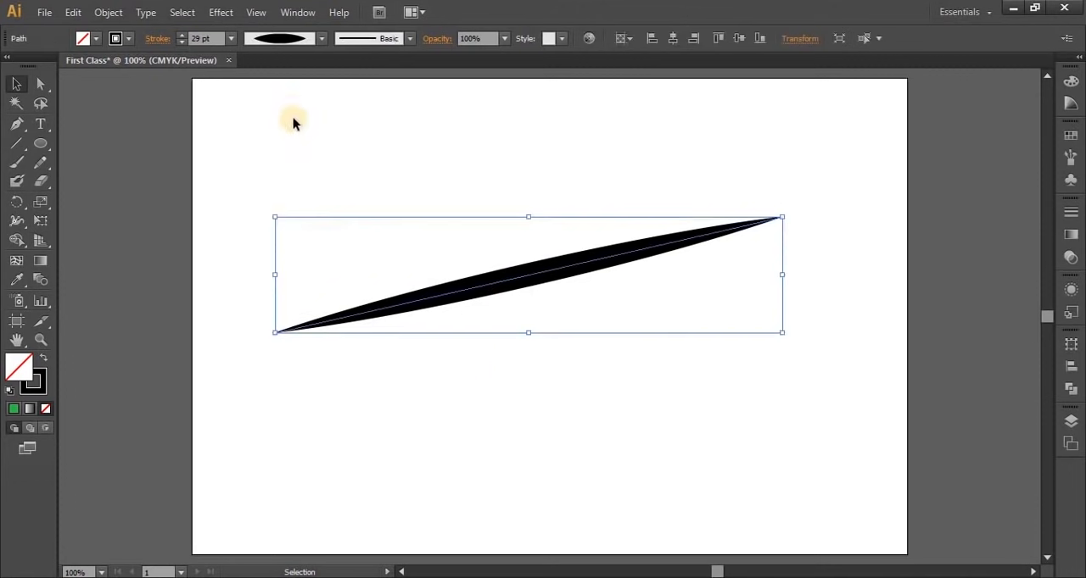
left_click(280, 43)
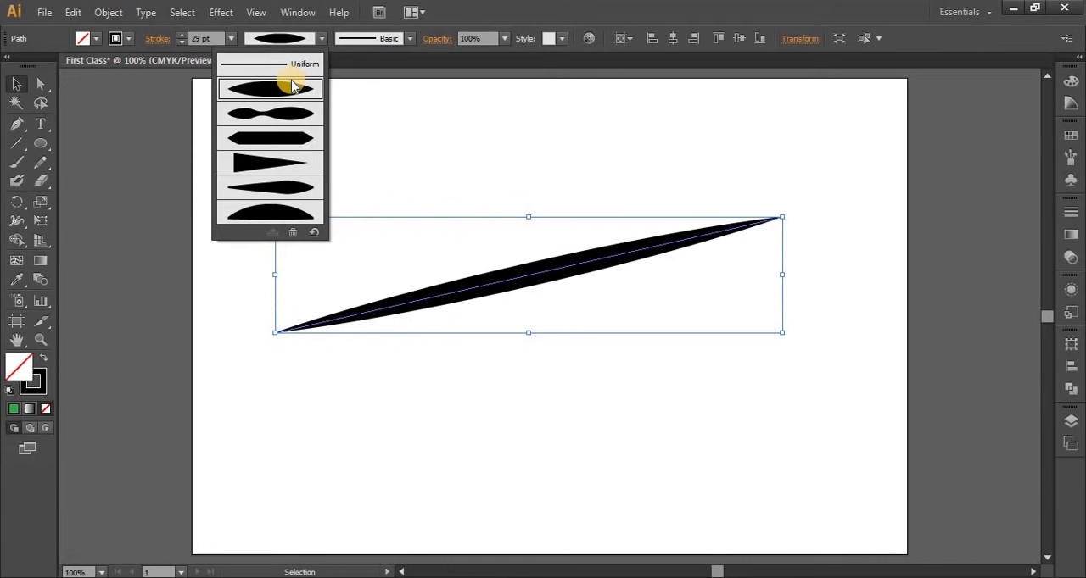
left_click(261, 169)
left_click(454, 368)
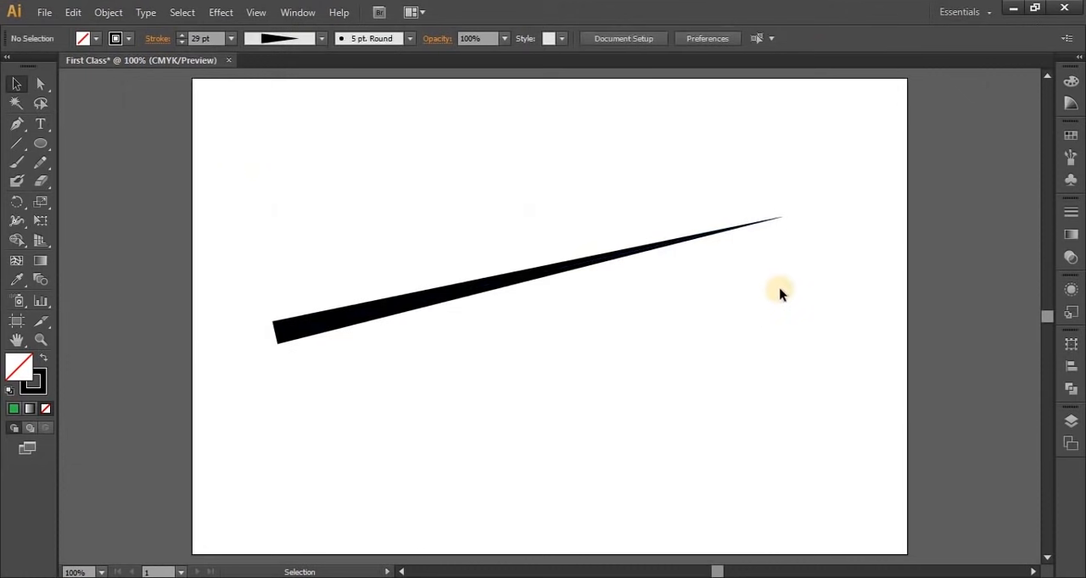
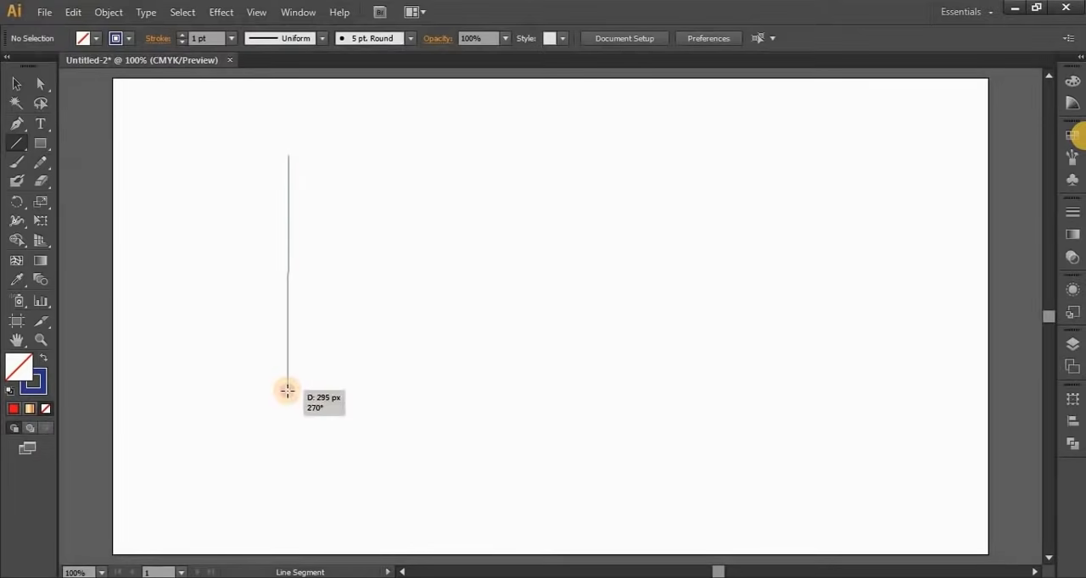
Draw a vertical line in the artboard's left half with the Line Segment tool, thicken its stroke to 19 pt, and deselect it
left_click_drag(287, 391, 288, 387)
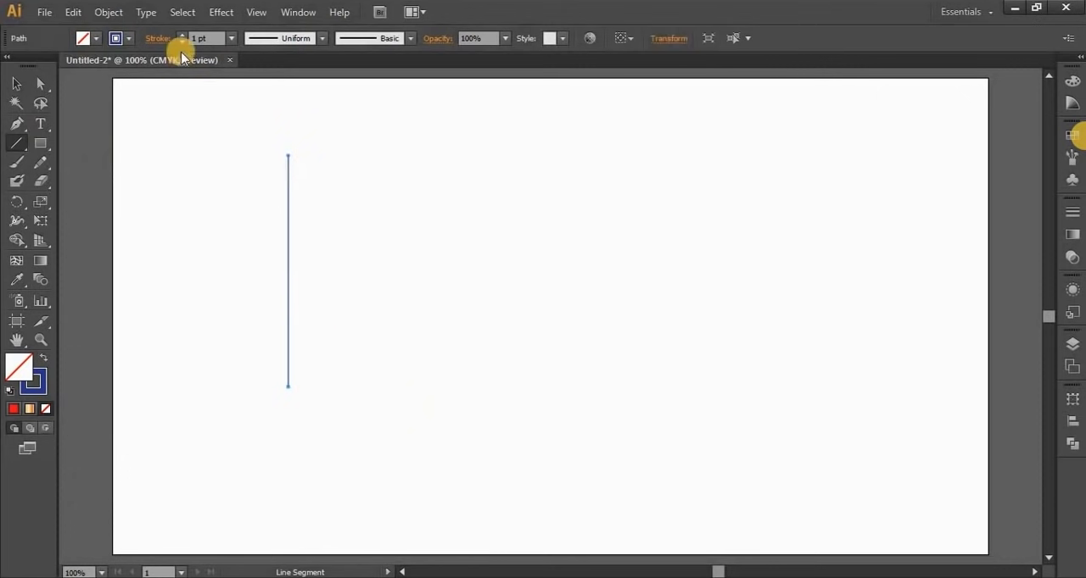
left_click(180, 35)
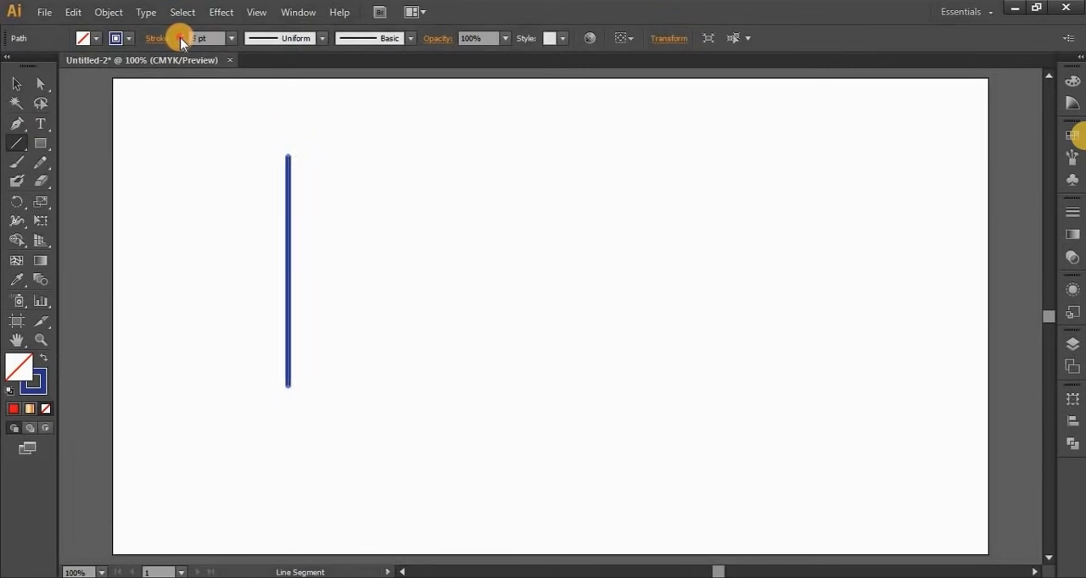
left_click(17, 80)
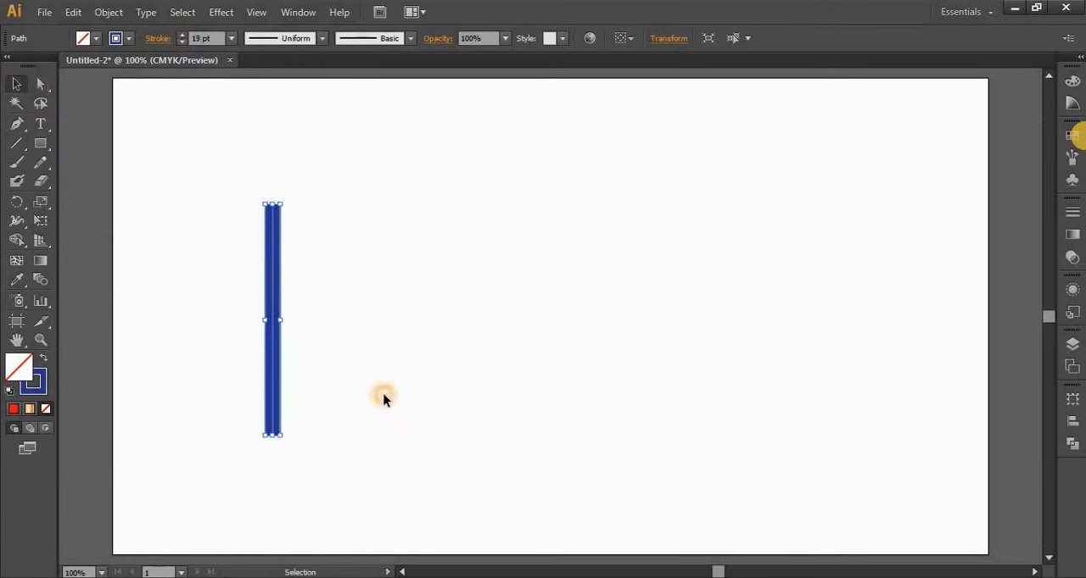
left_click(383, 398)
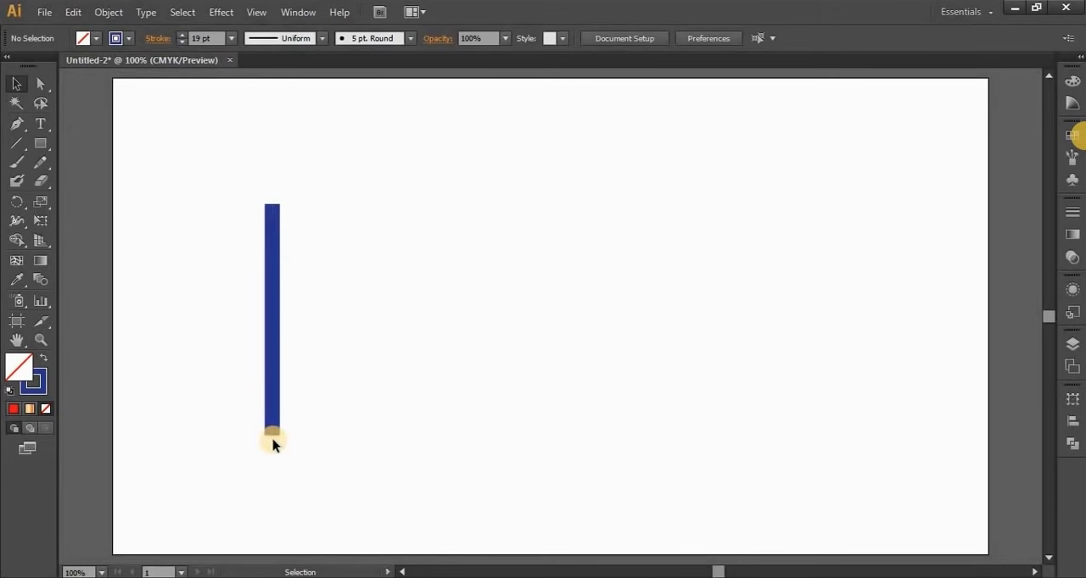
Select the vertical line and set its stroke to round caps
left_click(154, 44)
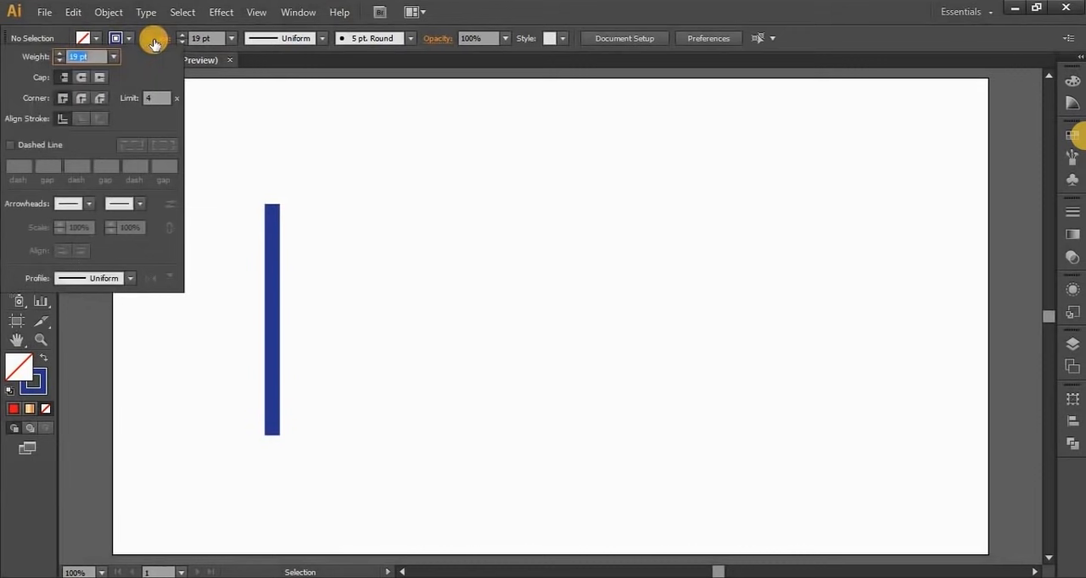
key("Escape")
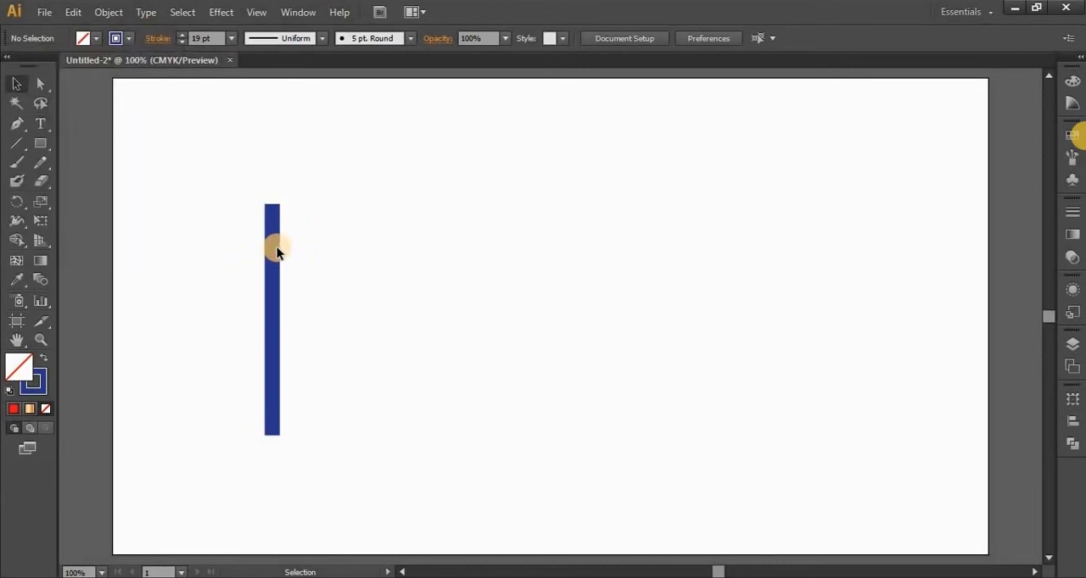
left_click(274, 256)
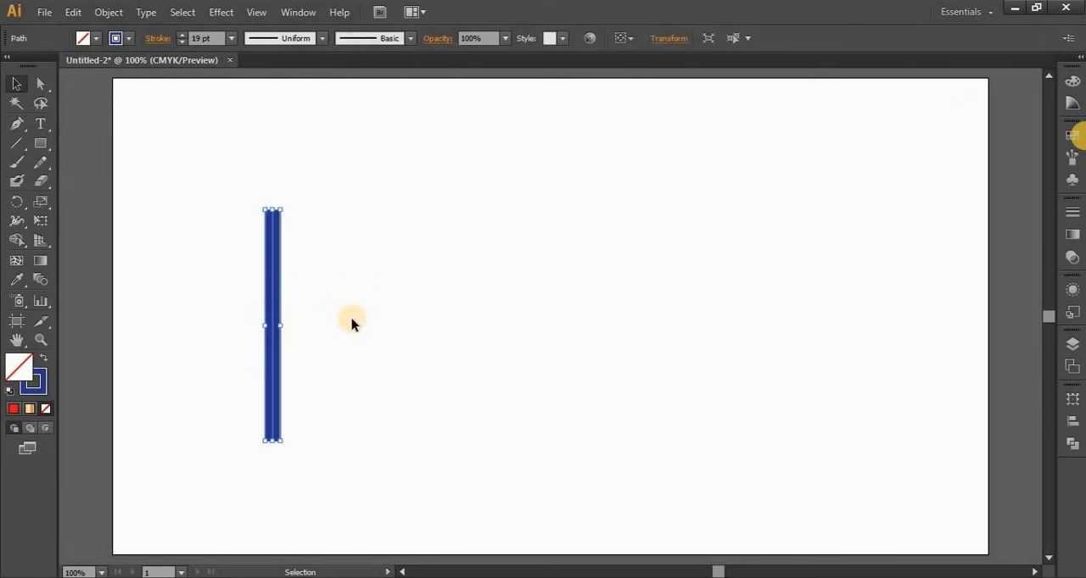
left_click(150, 38)
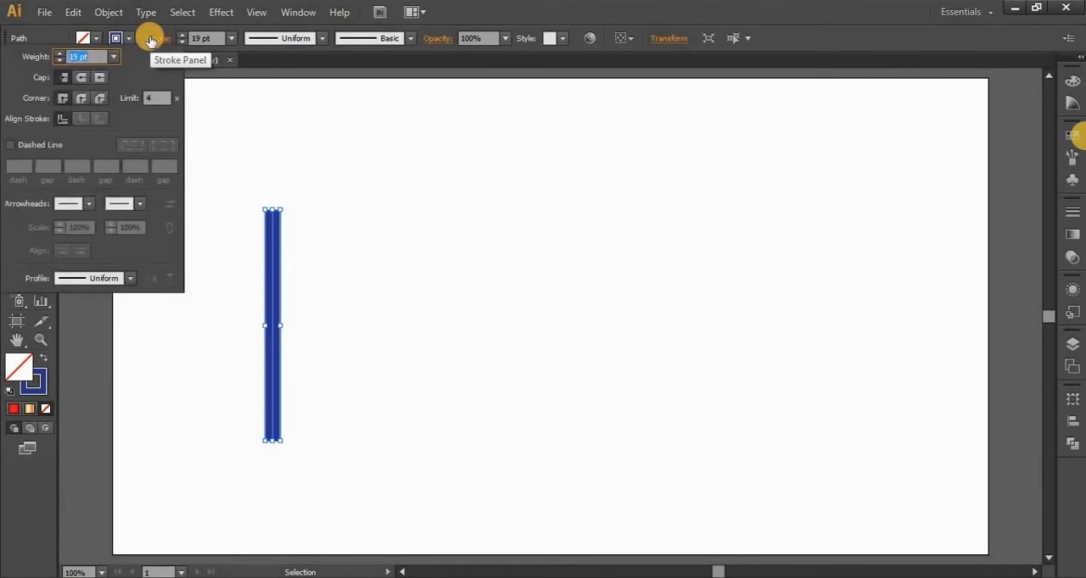
left_click(80, 77)
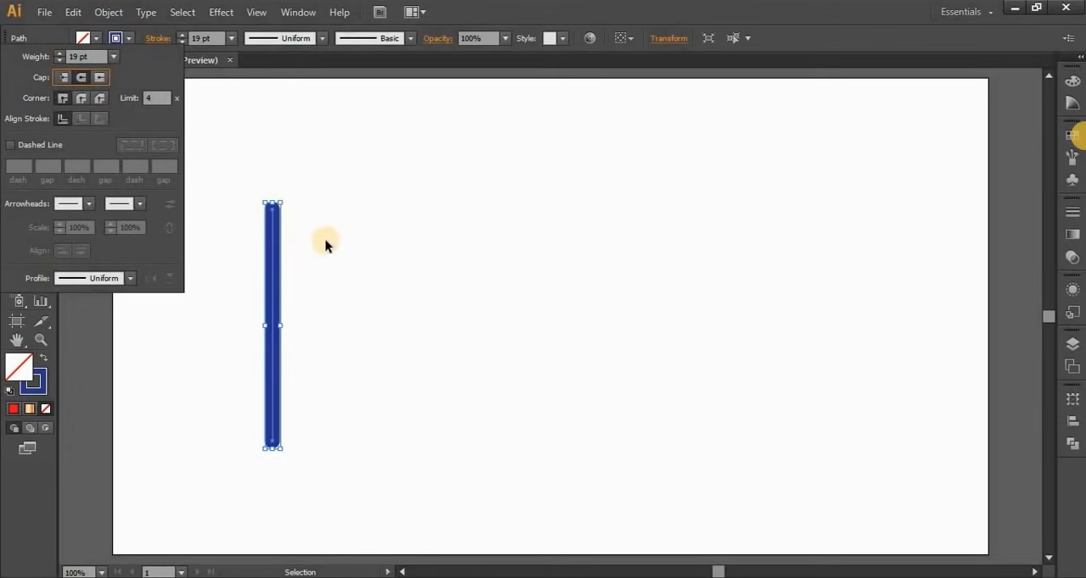
Increase the round-capped line's stroke weight to 50 pt and deselect it
left_click(184, 36)
left_click(184, 35)
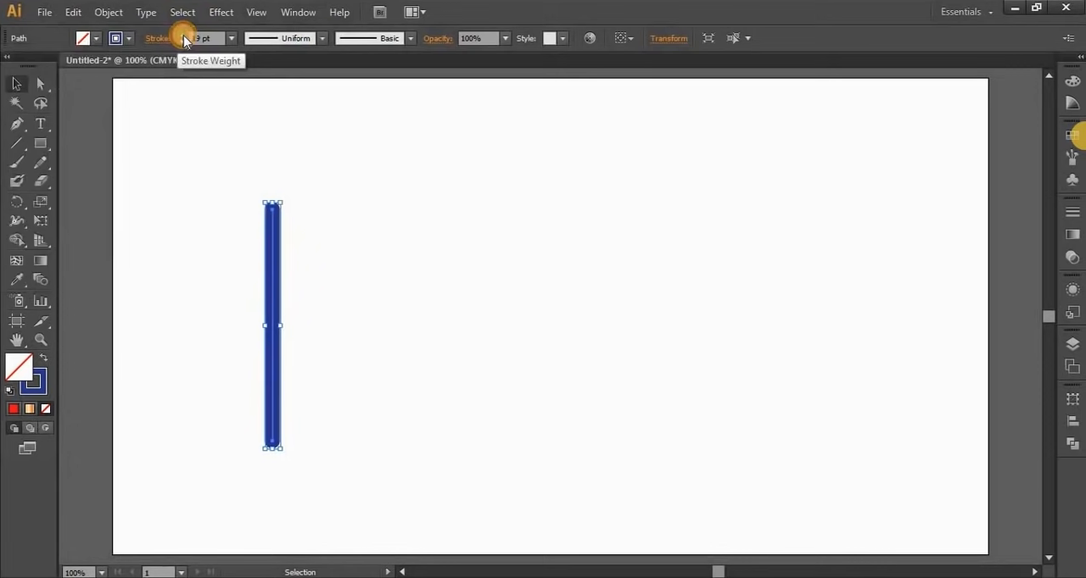
left_click(183, 36)
left_click(183, 36)
left_click(183, 36)
left_click(183, 36)
left_click(183, 35)
left_click(183, 36)
left_click(183, 36)
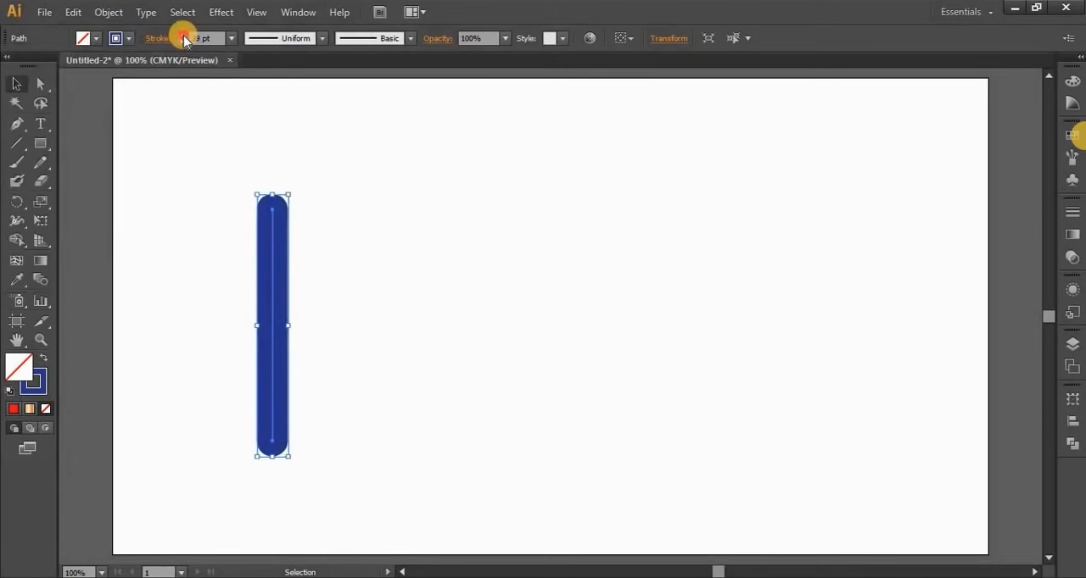
left_click(183, 35)
left_click(183, 36)
left_click(183, 35)
left_click(310, 246)
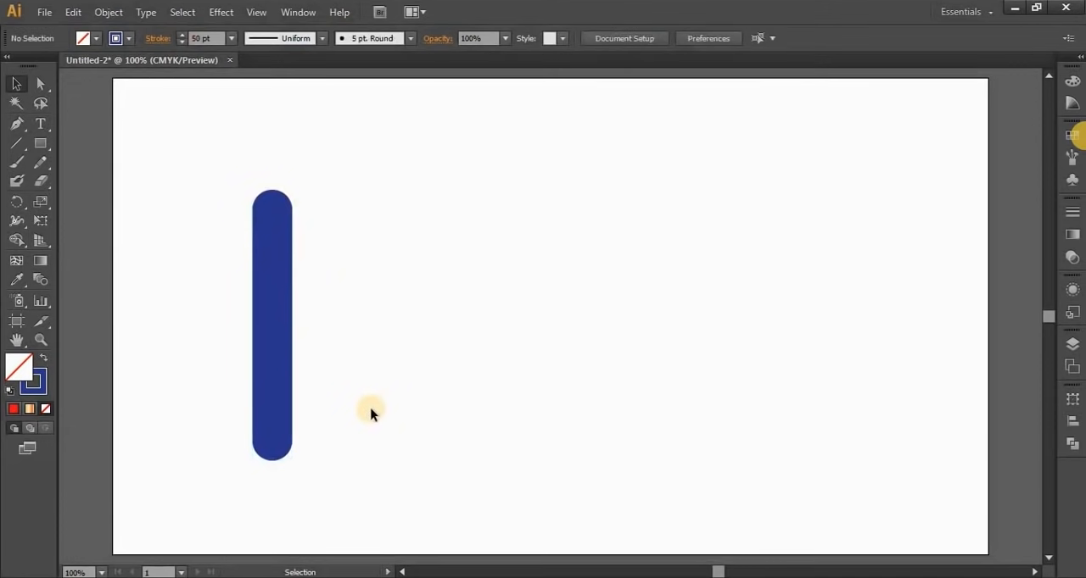
Try the lens-shaped width profile and Width Profile 3, with pointed ends and straight sides, on the thick line
left_click(272, 321)
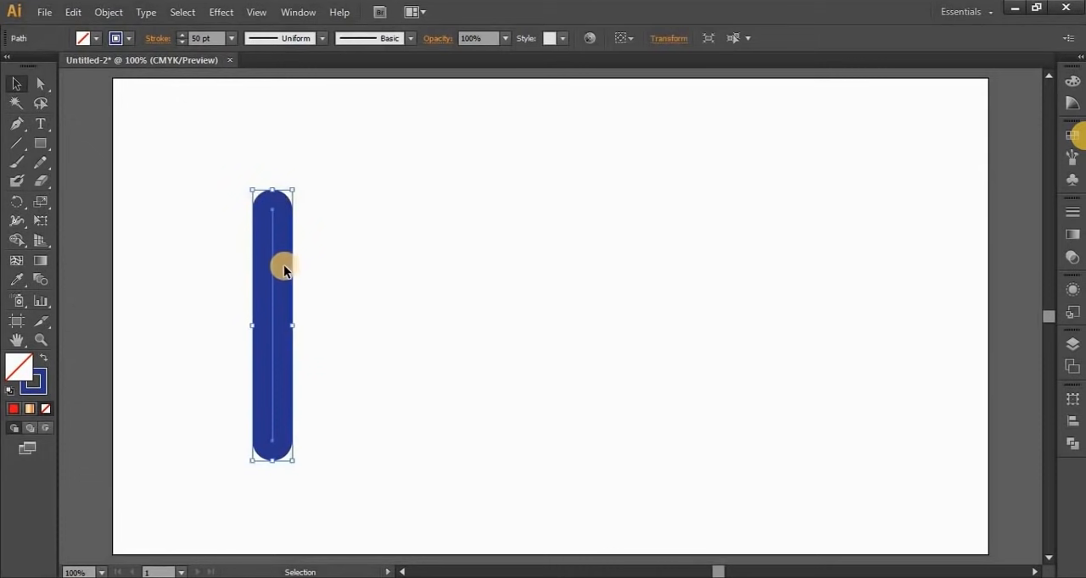
left_click(263, 38)
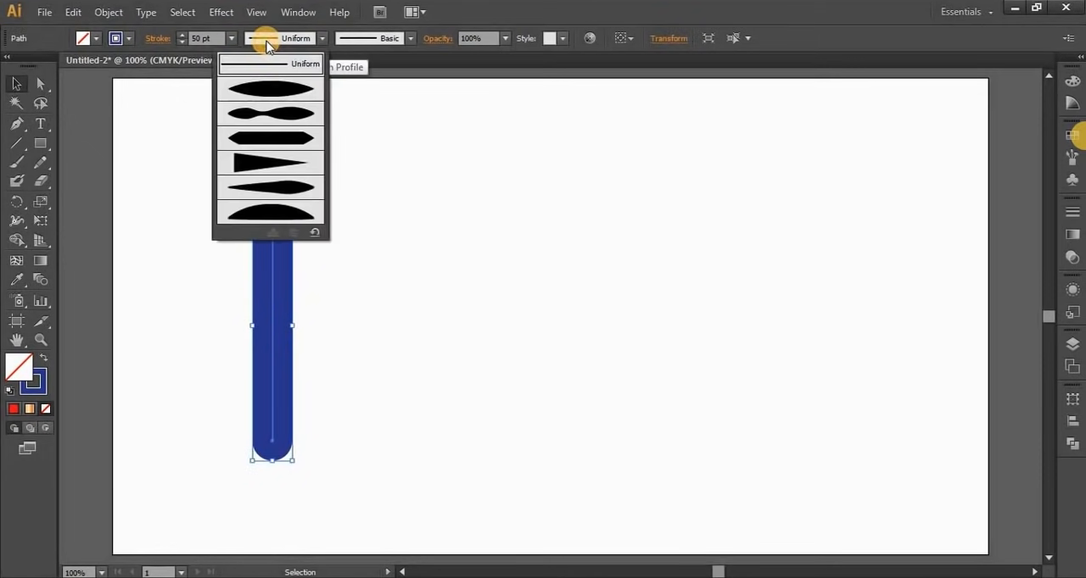
left_click(257, 90)
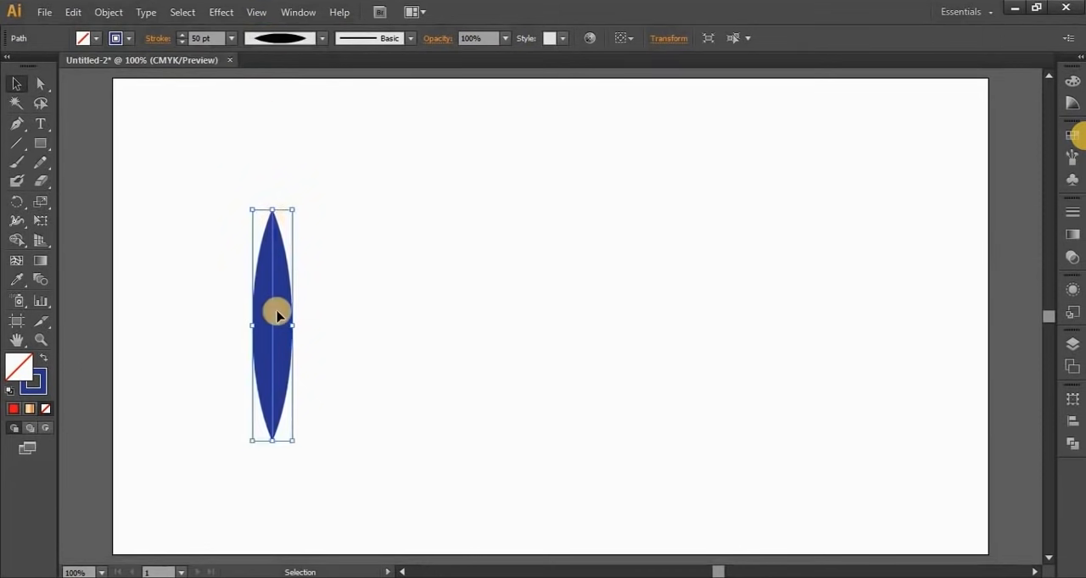
left_click(279, 38)
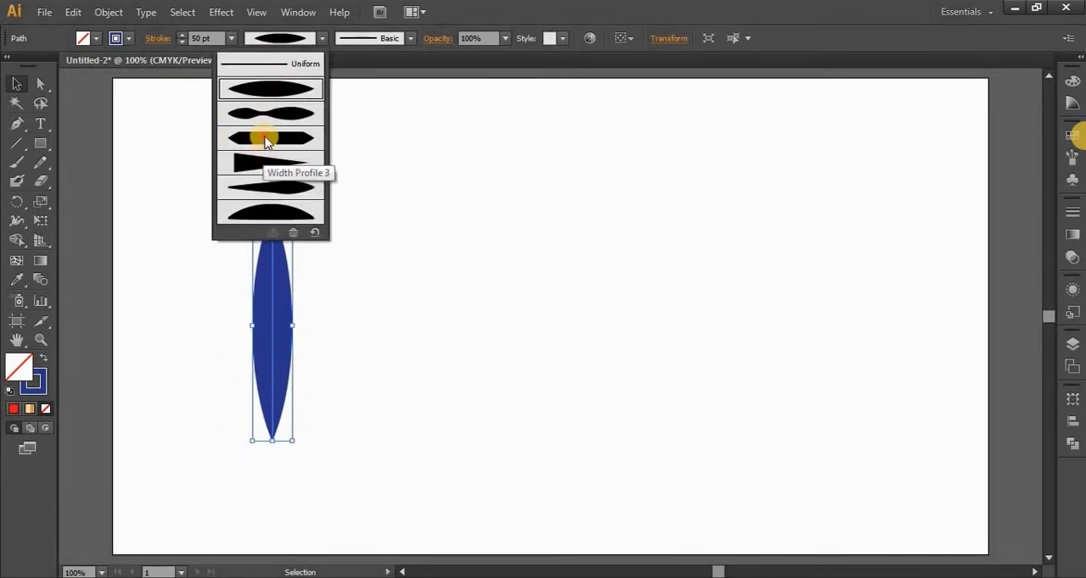
left_click(266, 141)
Apply the wedge-shaped width profile that tapers to a point to the thick line, and deselect it
left_click(279, 38)
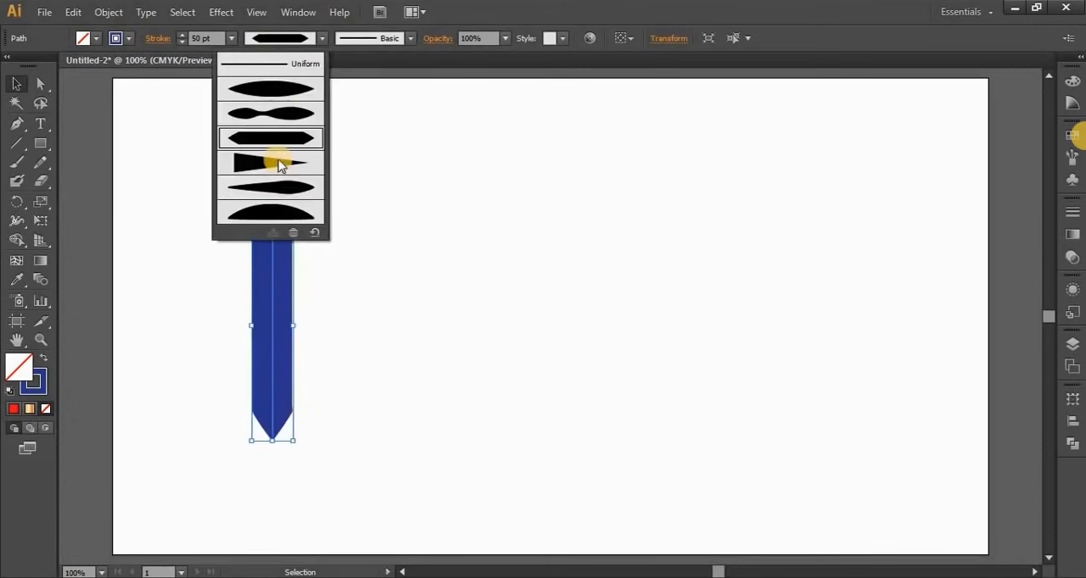
left_click(280, 164)
left_click(472, 354)
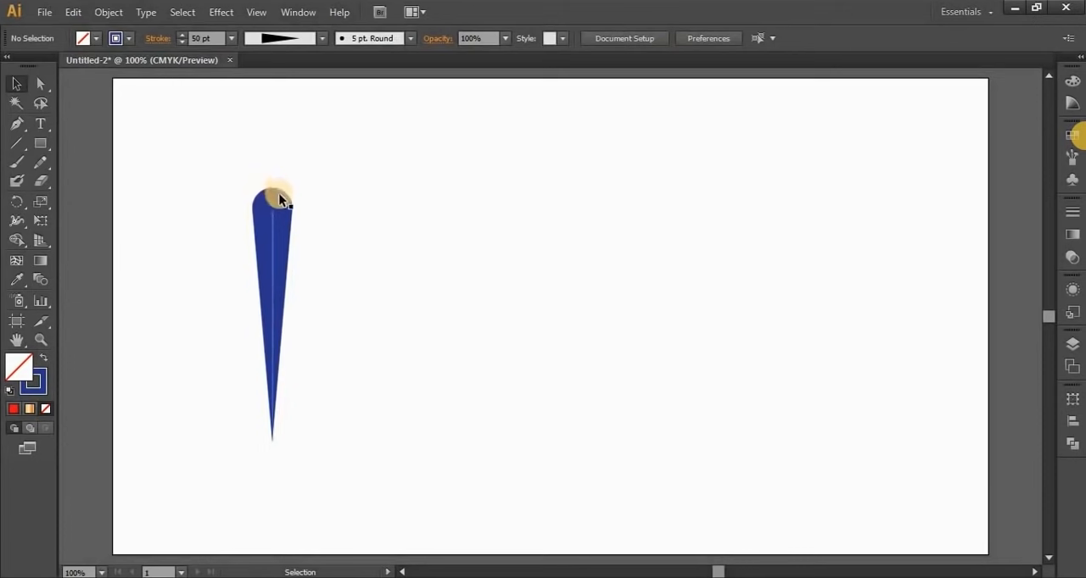
Select the wedge-shaped line, change its stroke to butt caps, and deselect it
left_click(272, 238)
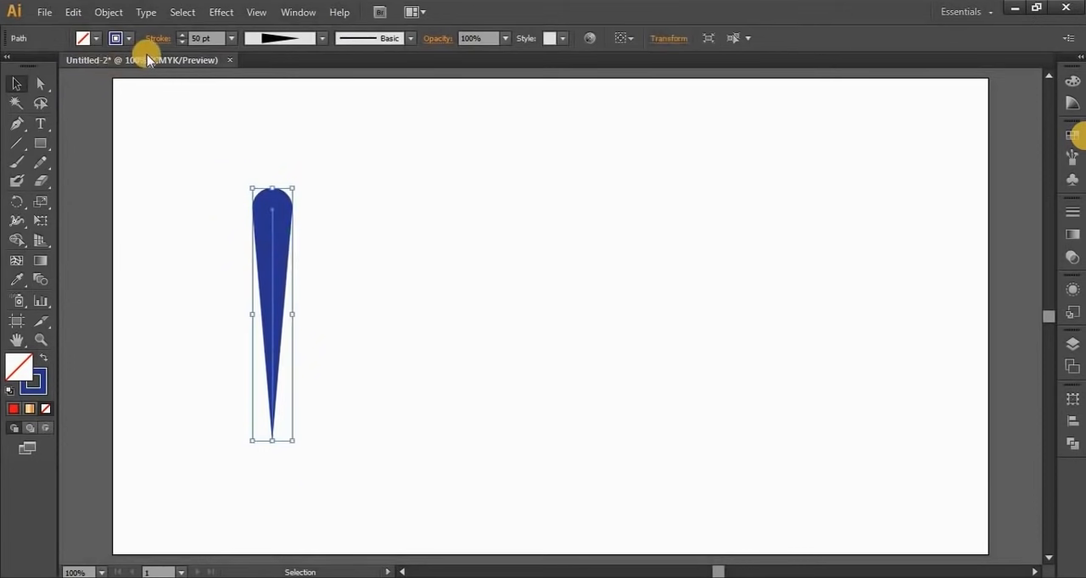
left_click(158, 39)
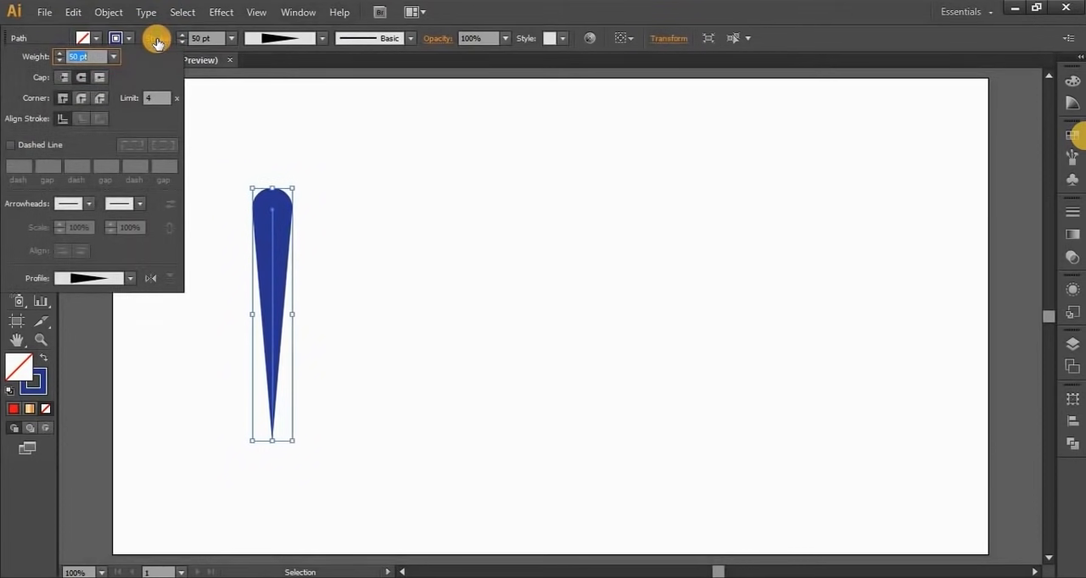
left_click(64, 77)
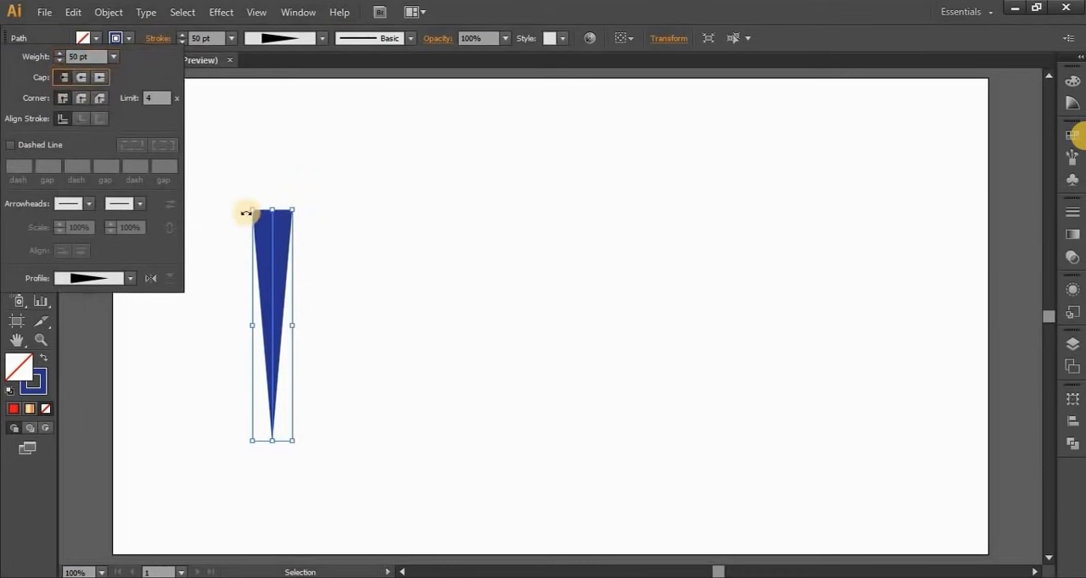
left_click(341, 305)
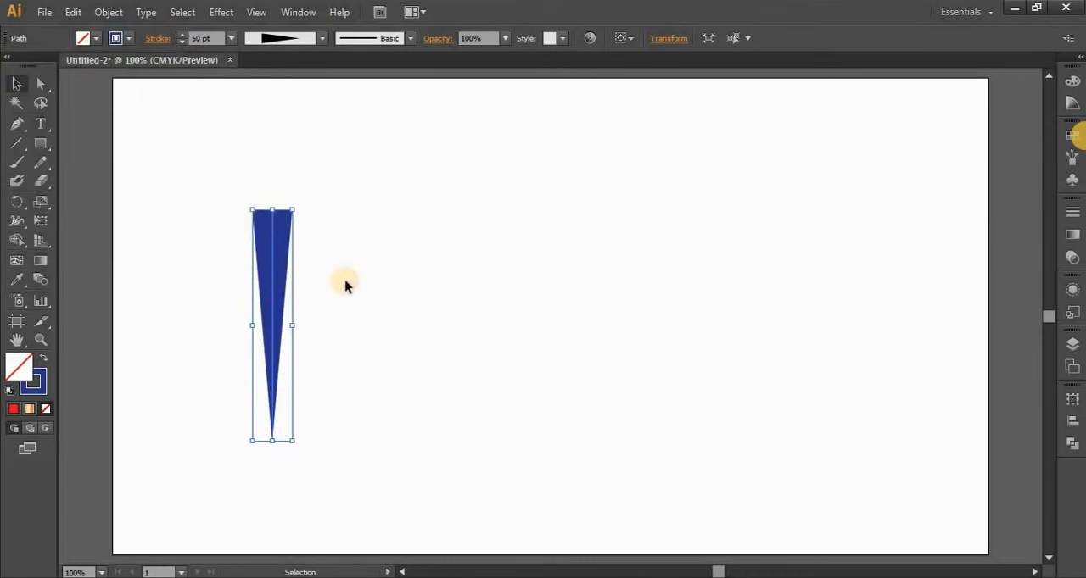
left_click(345, 287)
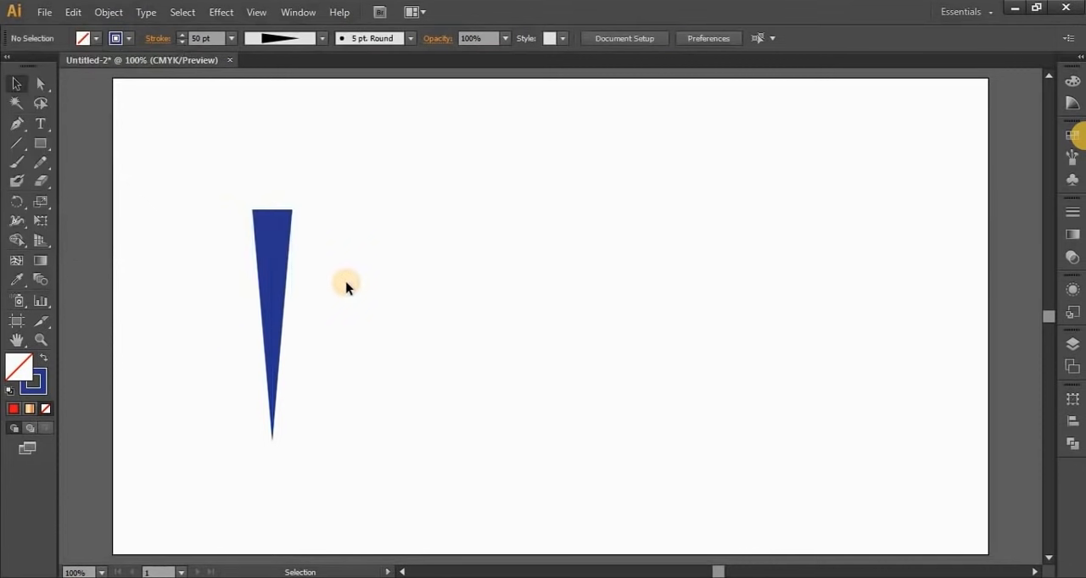
Select everything on the artboard and delete it
key("ctrl+a")
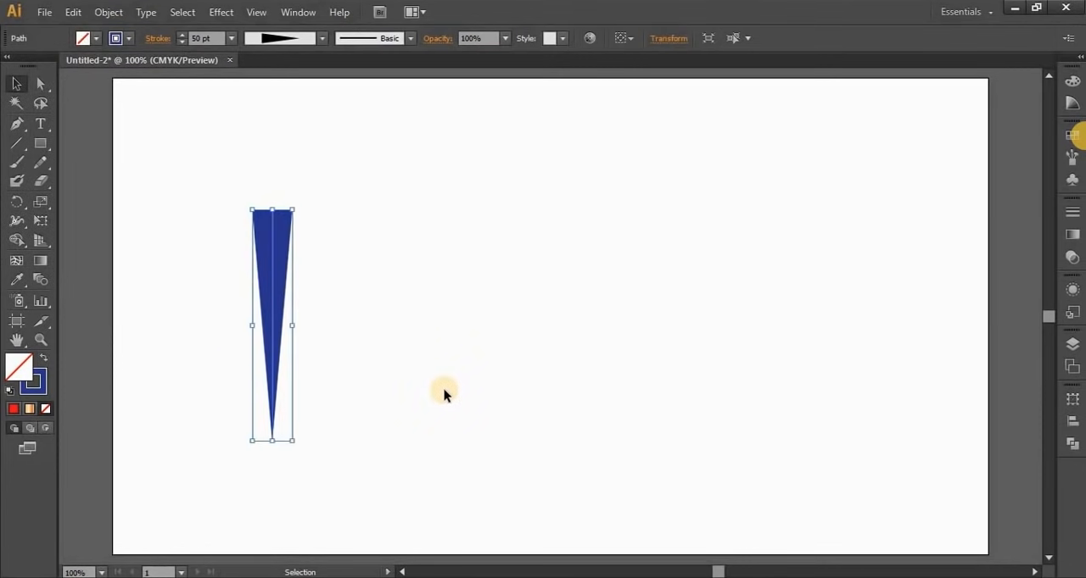
key("Delete")
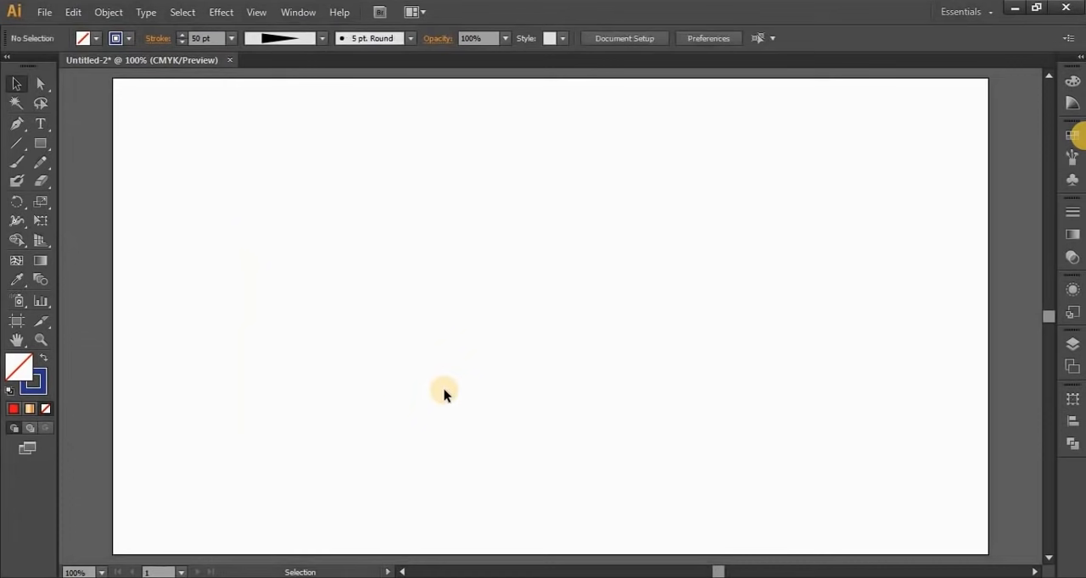
Set the stroke weight to 2 pt and draw a tall vertical line near the artboard's left edge with the Line Segment tool
left_click(18, 144)
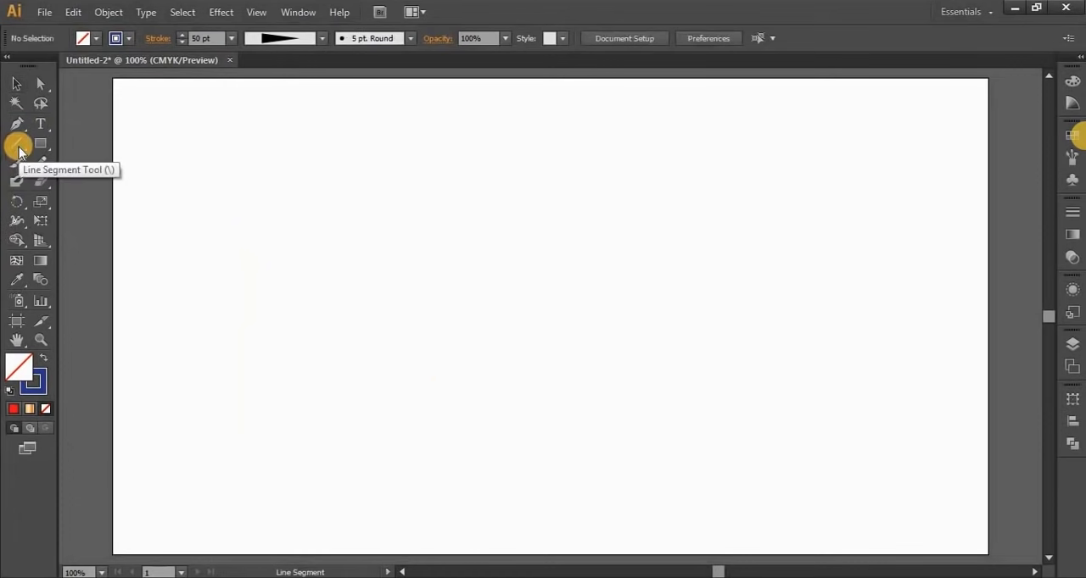
left_click(197, 39)
type("3")
key("Return")
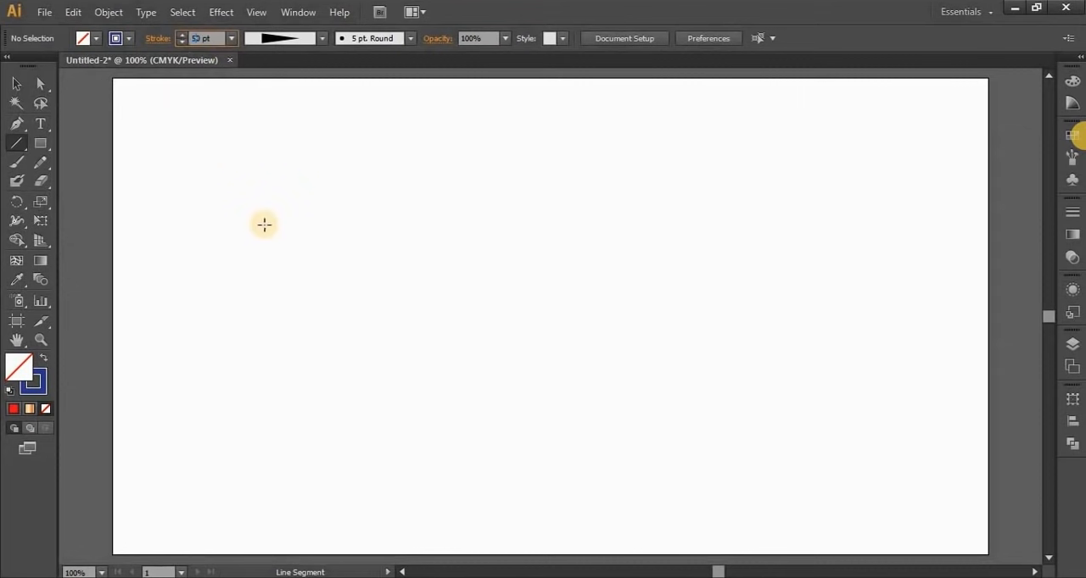
type("2")
key("Return")
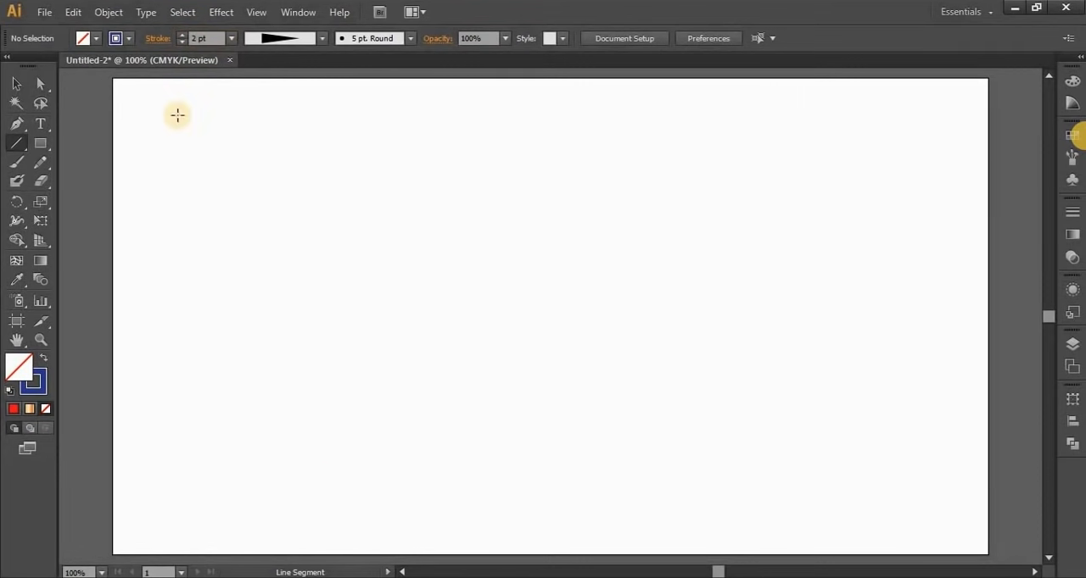
left_click_drag(177, 114, 176, 498)
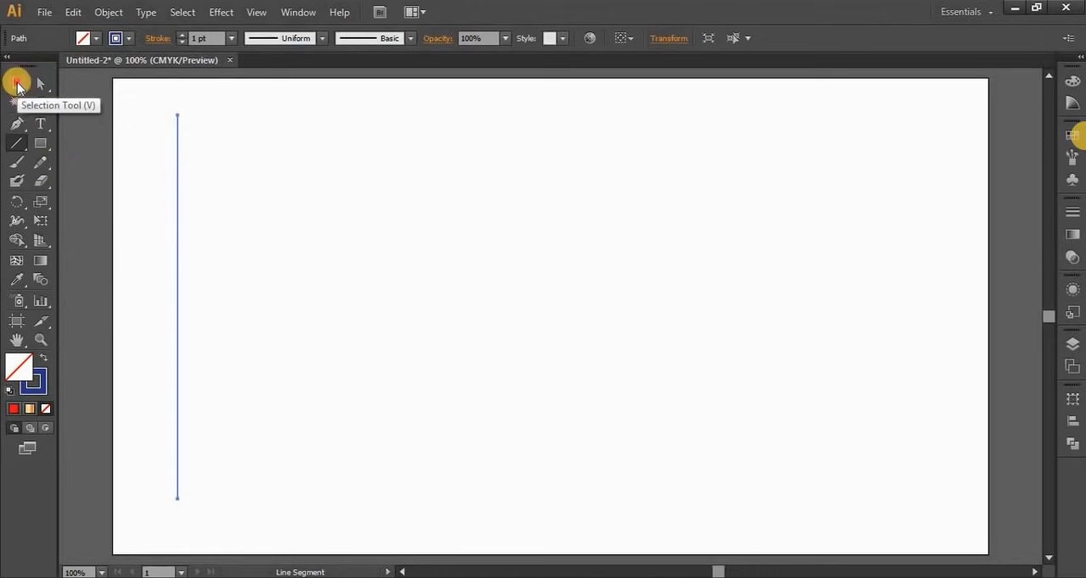
Duplicate the vertical line horizontally across to the artboard's right side with the Selection tool and deselect it
left_click(17, 86)
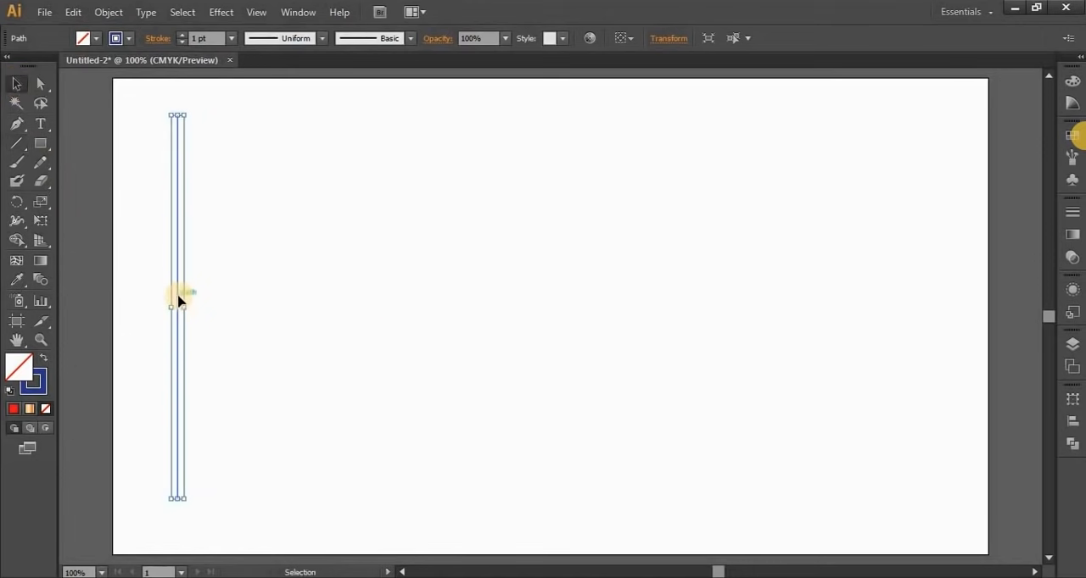
left_click_drag(180, 300, 819, 300)
left_click(884, 384)
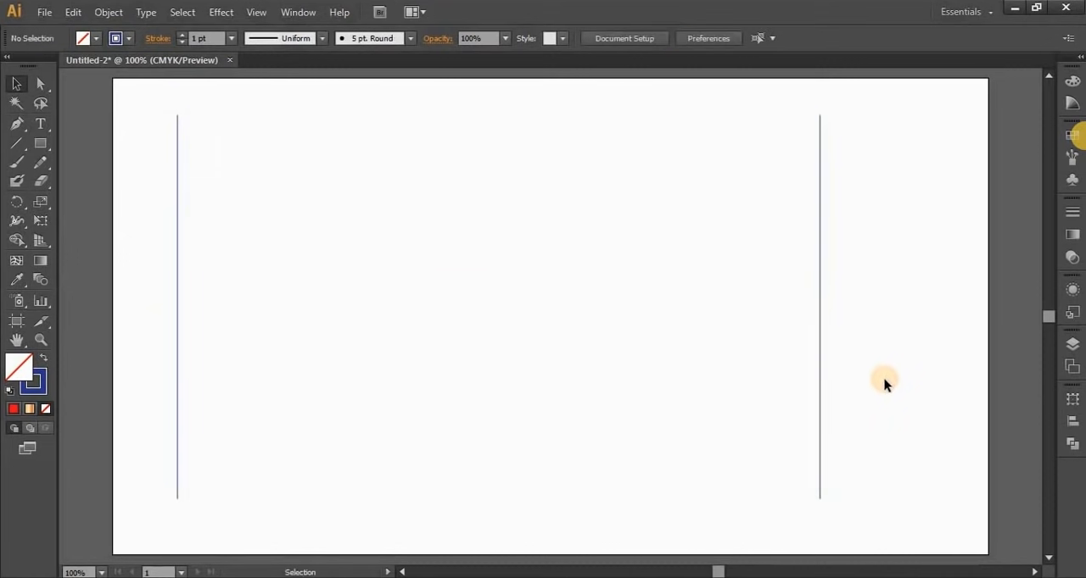
Select both vertical lines and set the blend spacing to Specified Steps with 20 steps
left_click_drag(153, 118, 904, 444)
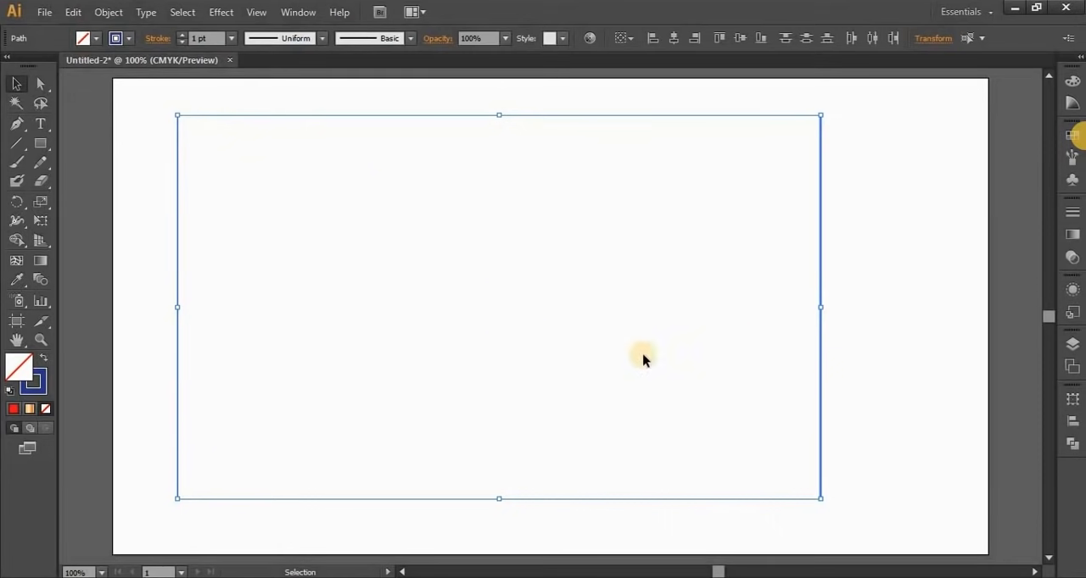
left_click(106, 12)
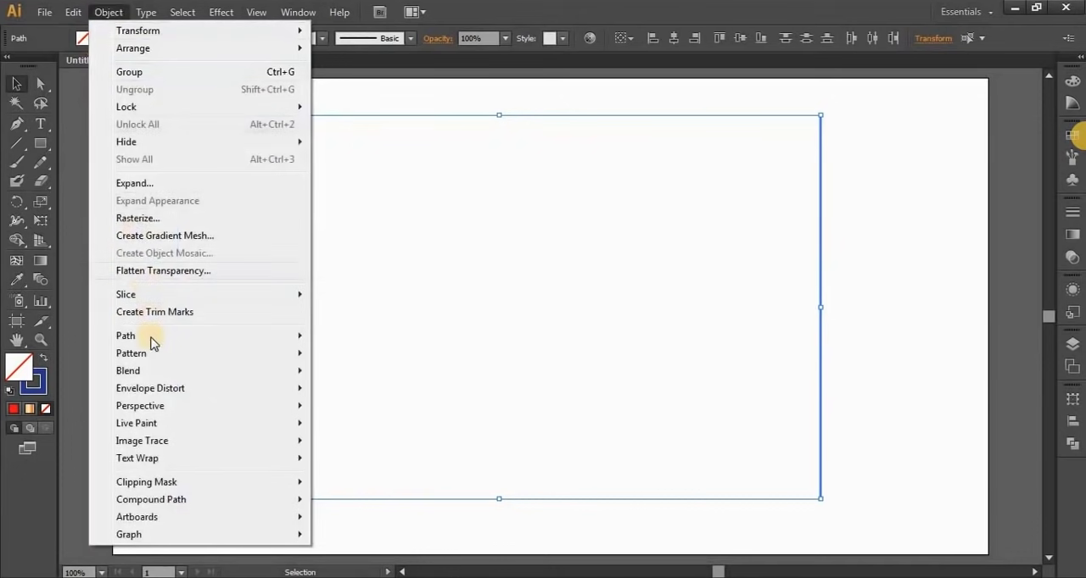
mouse_move(149, 371)
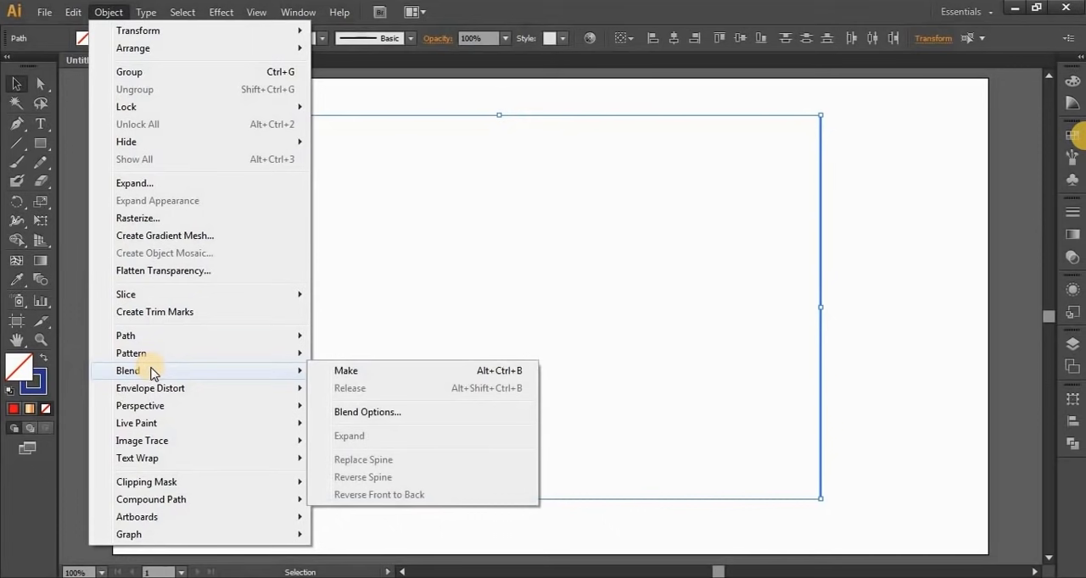
left_click(392, 416)
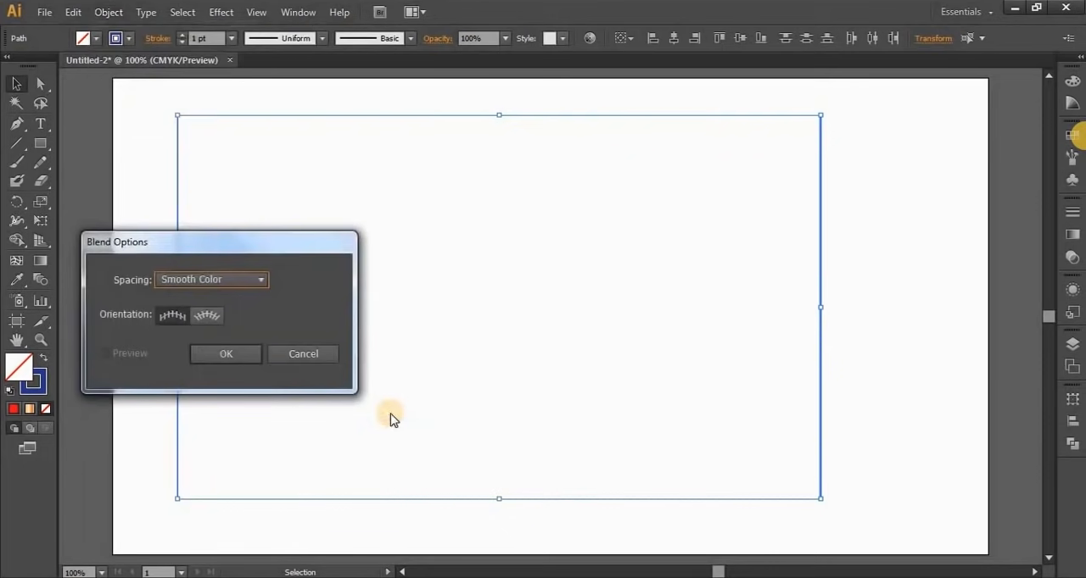
left_click_drag(235, 240, 578, 168)
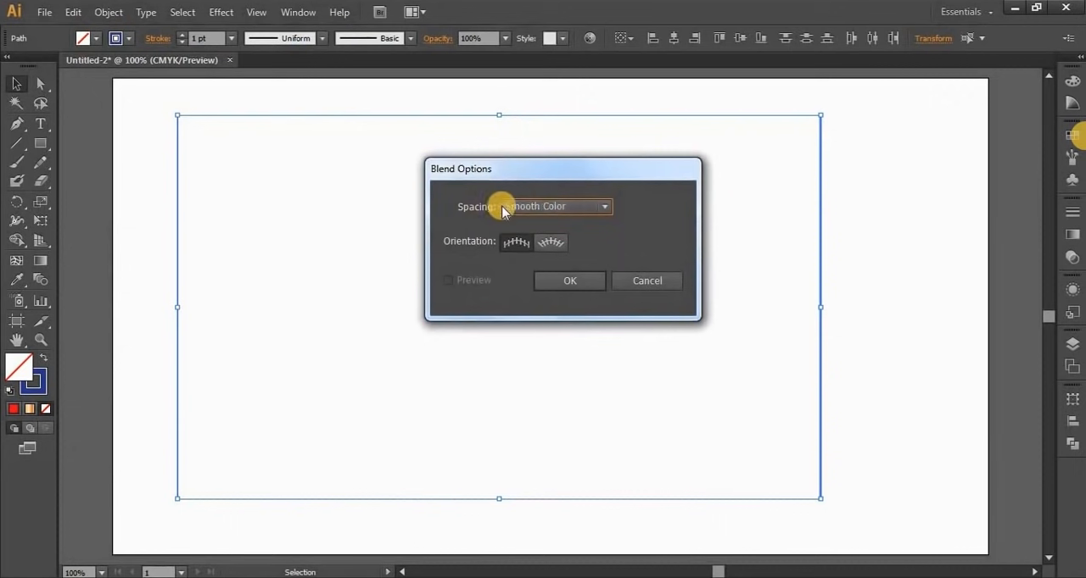
left_click(525, 208)
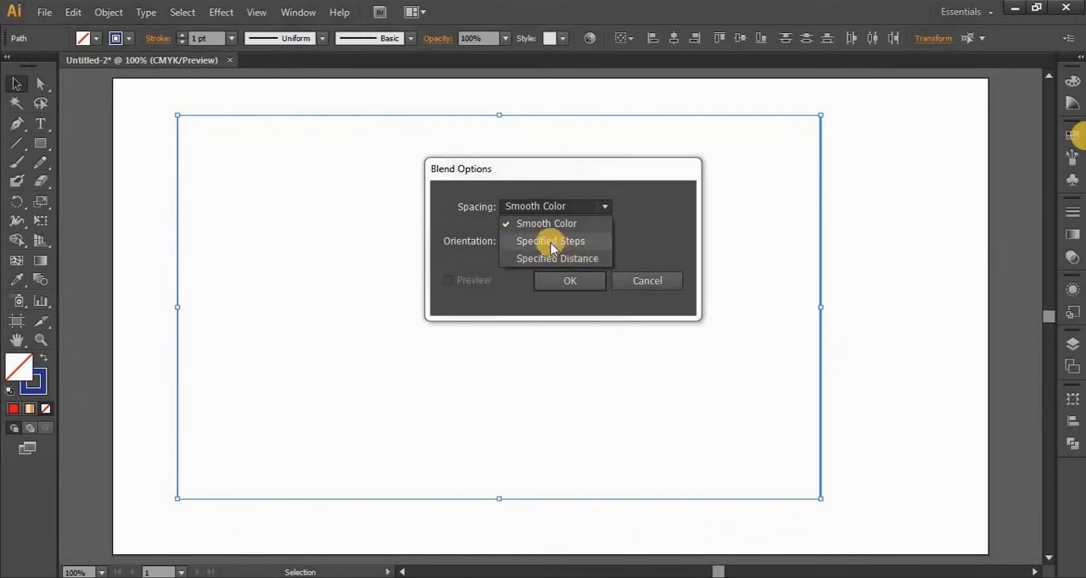
left_click(552, 243)
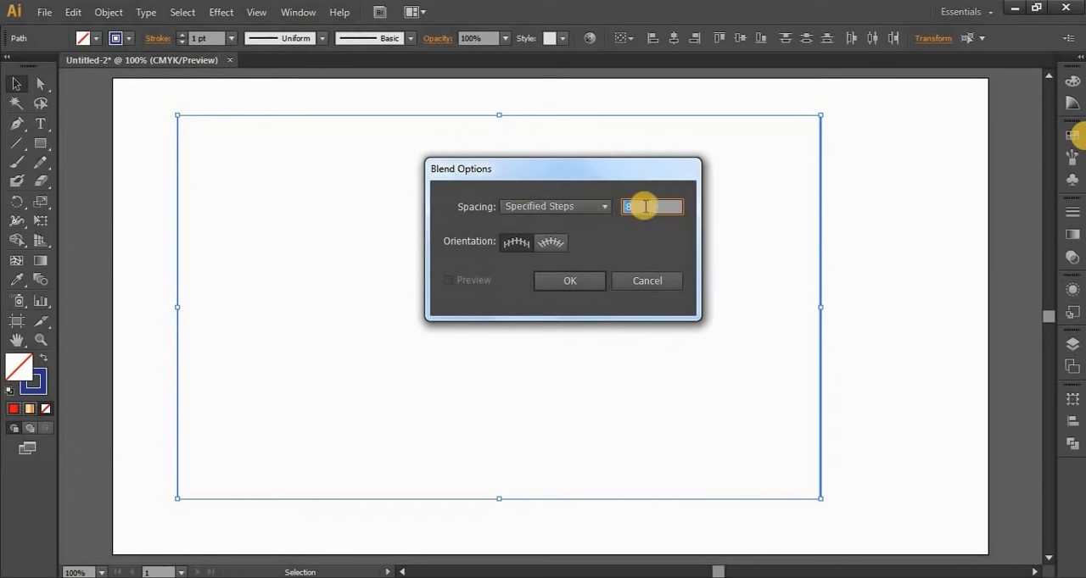
type("20")
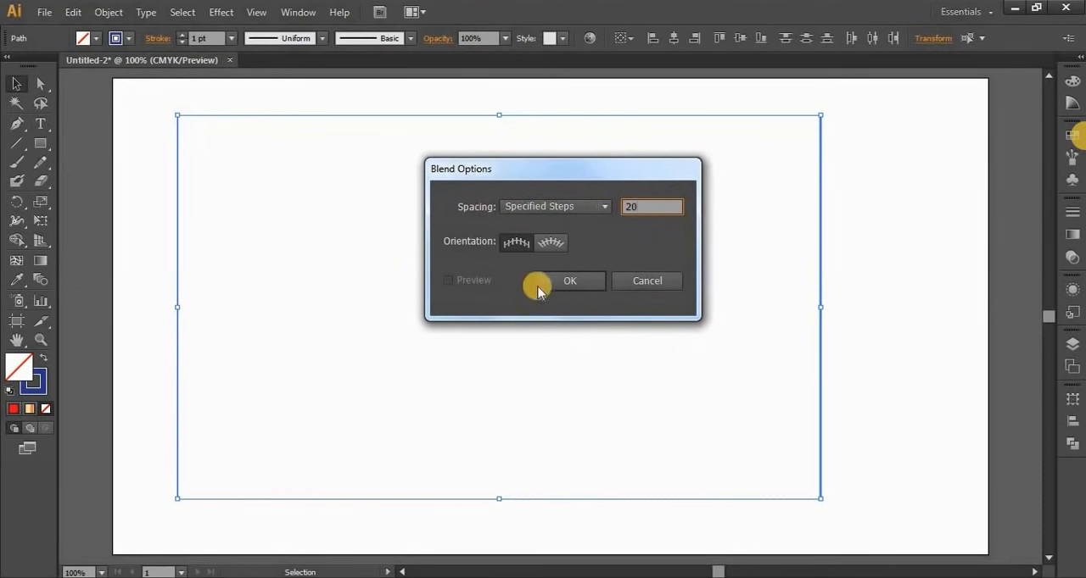
left_click(577, 282)
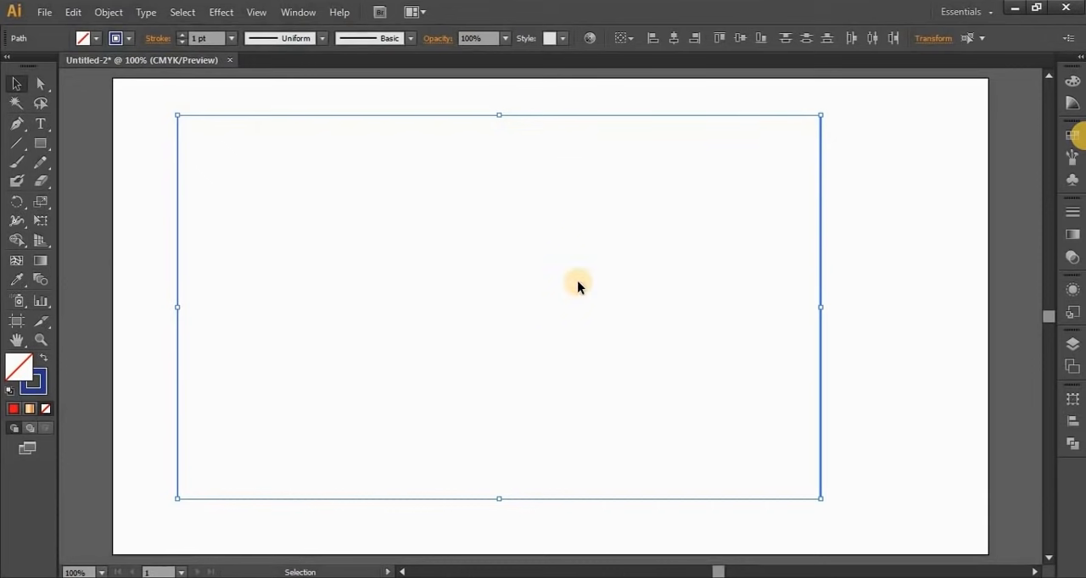
Make a blend between the two selected vertical lines and deselect it
left_click(107, 13)
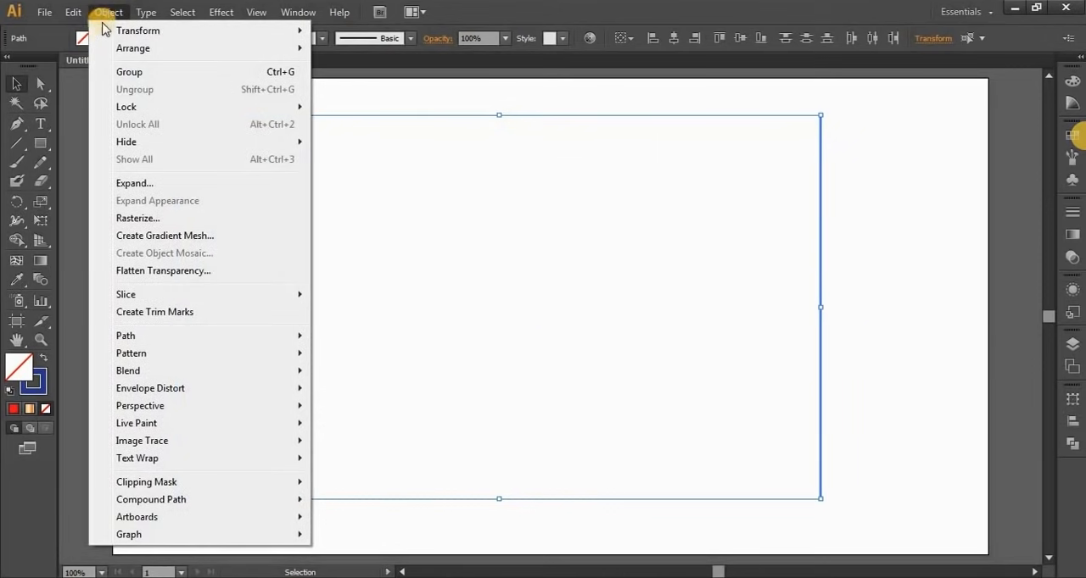
mouse_move(214, 374)
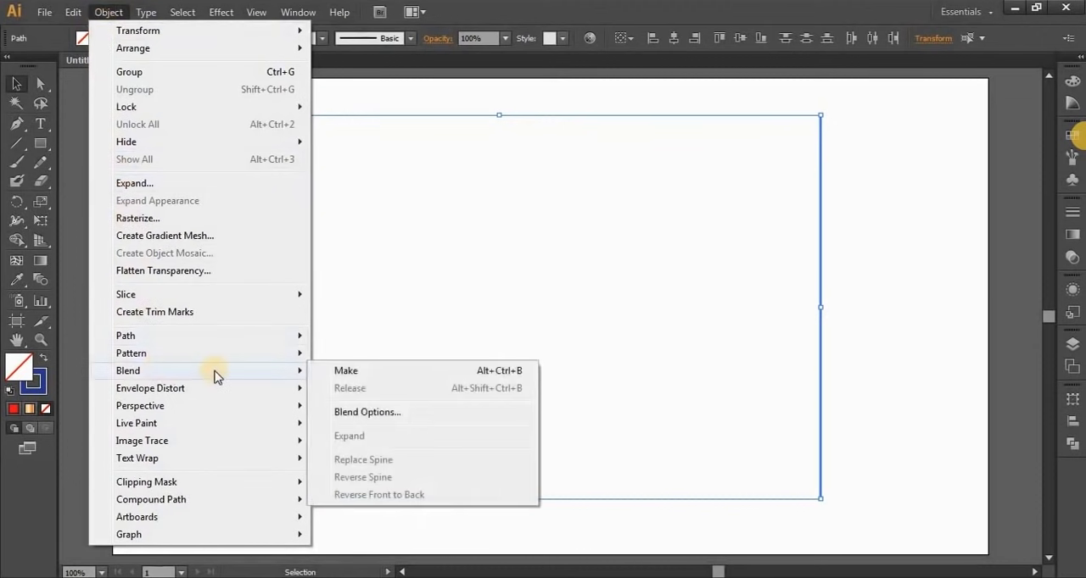
left_click(346, 372)
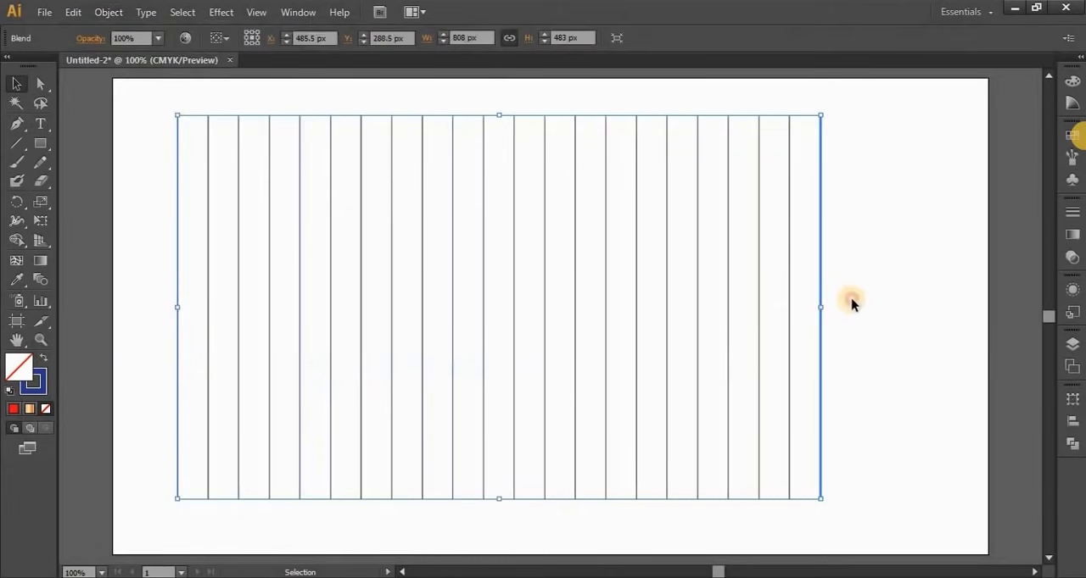
left_click(851, 304)
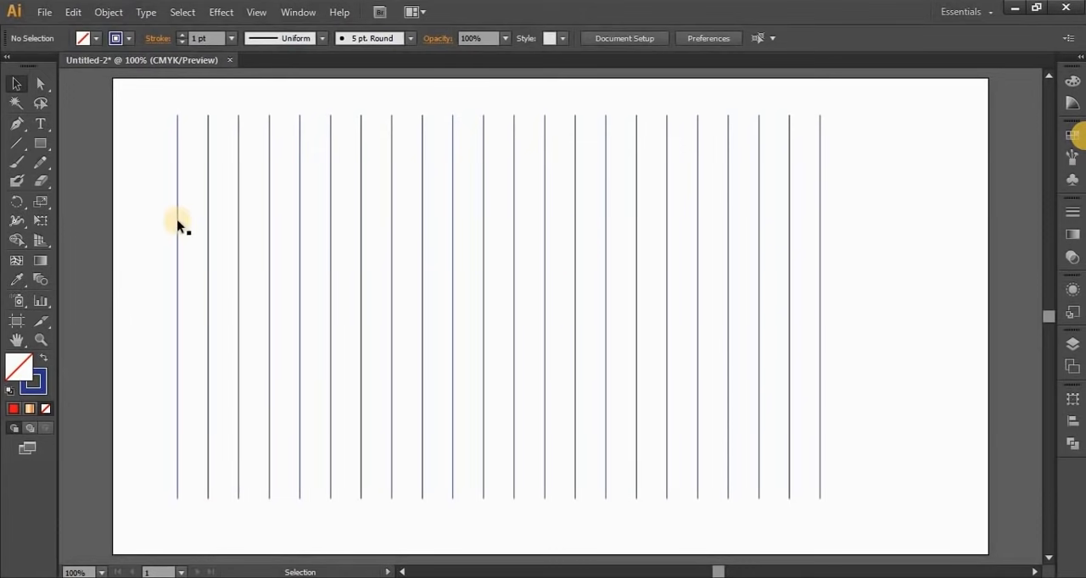
Delete the blended lines and draw an arc curving downward near the artboard's centre with the Arc tool
left_click_drag(128, 149, 848, 450)
key("Delete")
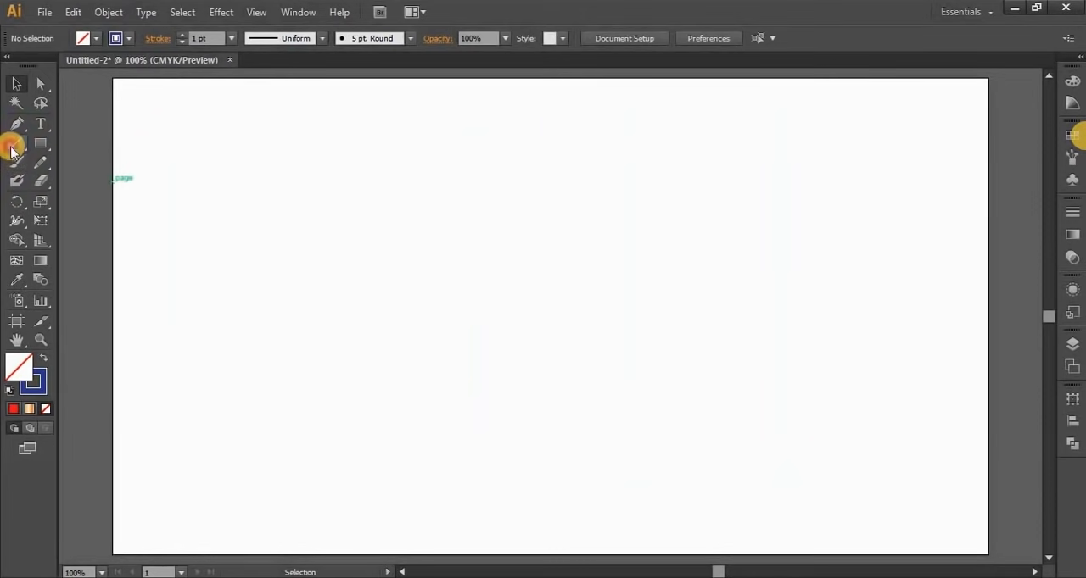
left_click_drag(11, 150, 83, 172)
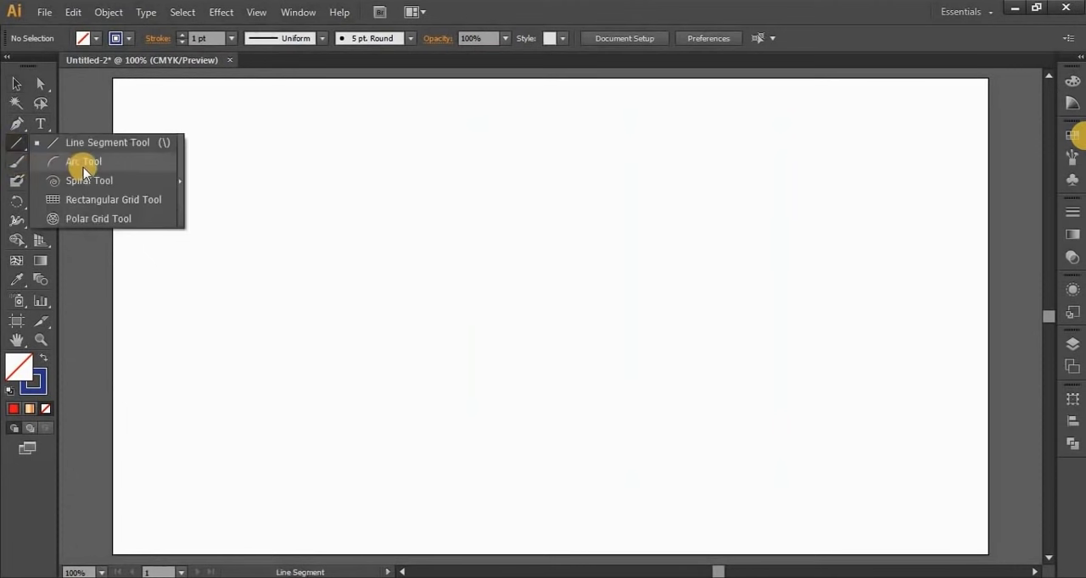
left_click_drag(83, 173, 102, 167)
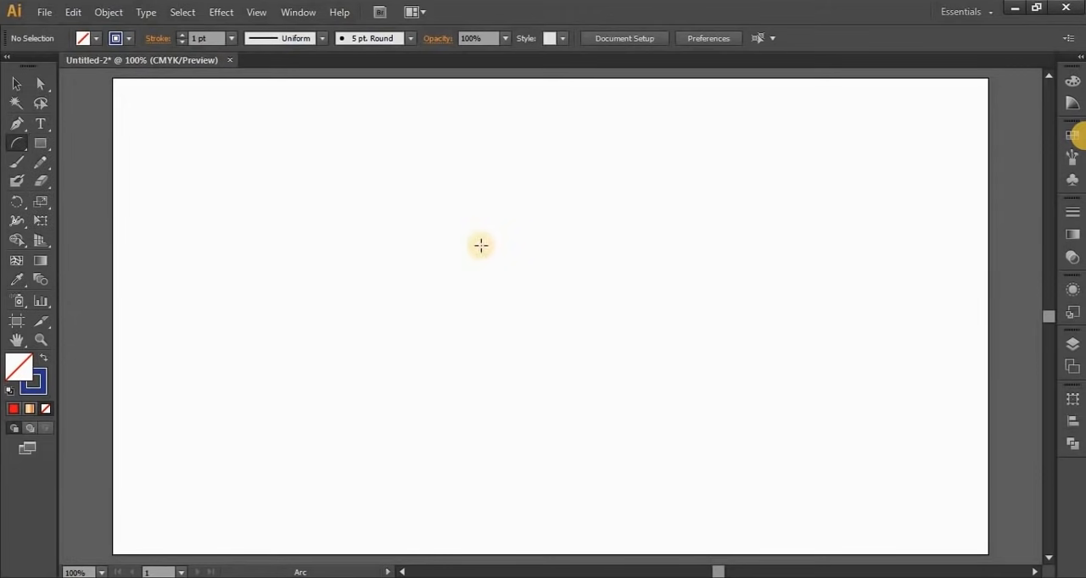
mouse_move(487, 186)
left_mouse_down()
mouse_move(599, 388)
mouse_move(533, 289)
mouse_move(582, 351)
mouse_move(715, 408)
mouse_move(755, 411)
left_mouse_up()
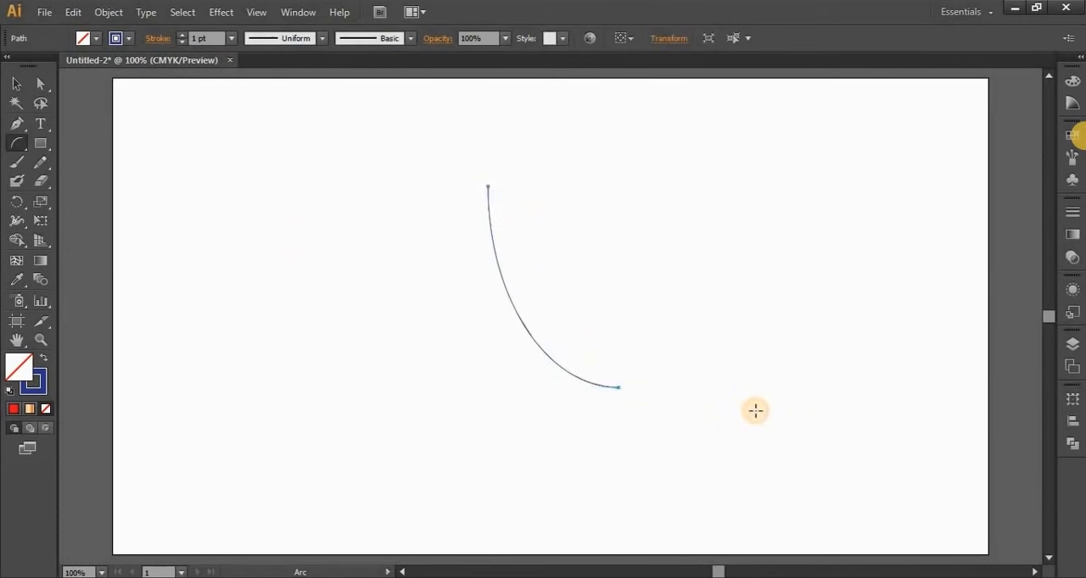
Set the arc's stroke weight to 4 pt and delete the arc
left_click(181, 35)
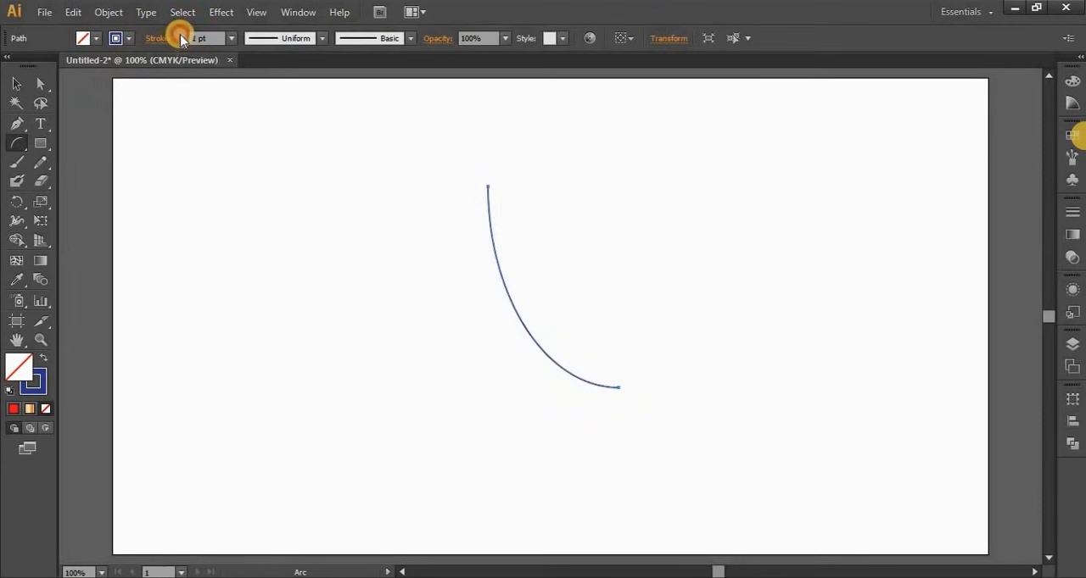
left_click(181, 36)
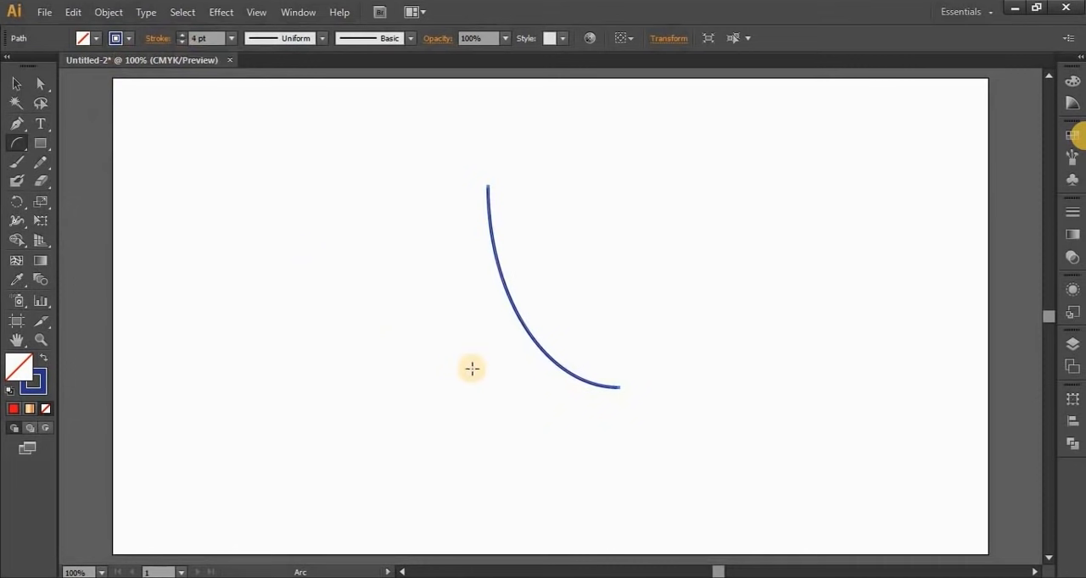
key("Delete")
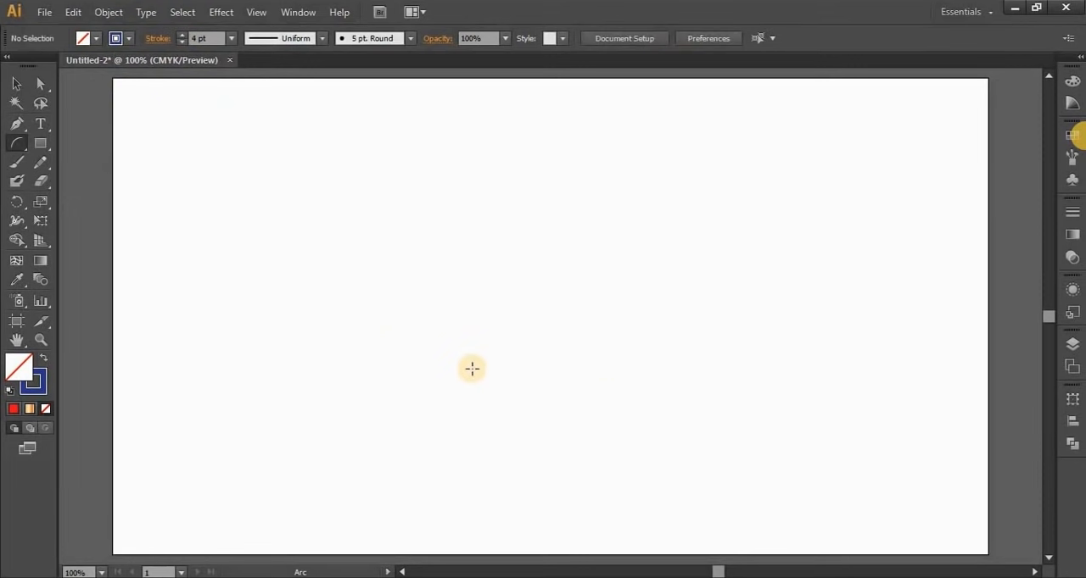
Start a new arc by numeric options and set its X-axis and Y-axis lengths to 200 px each
left_click(437, 320)
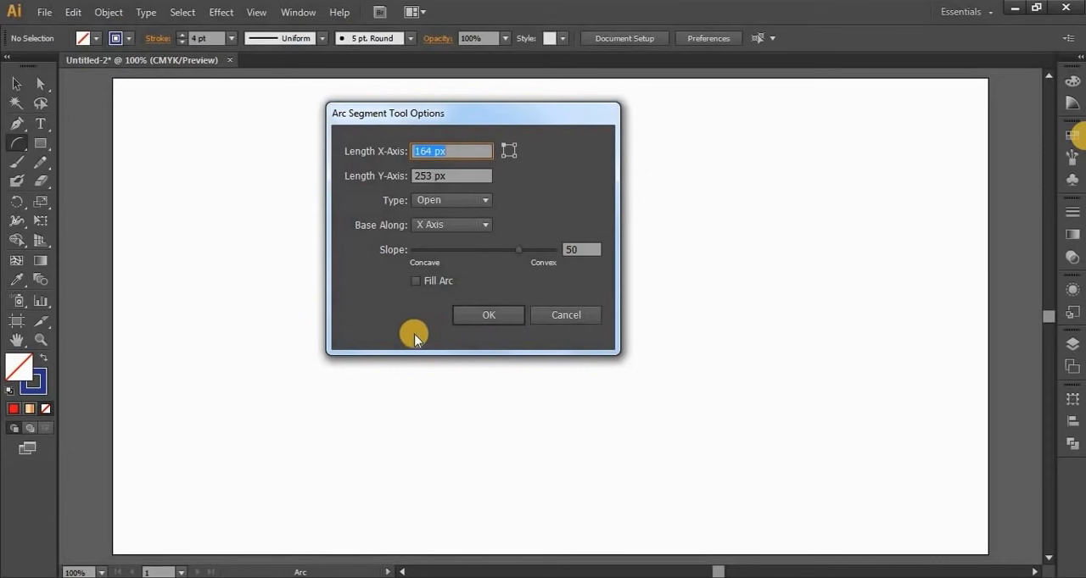
left_click_drag(432, 151, 459, 156)
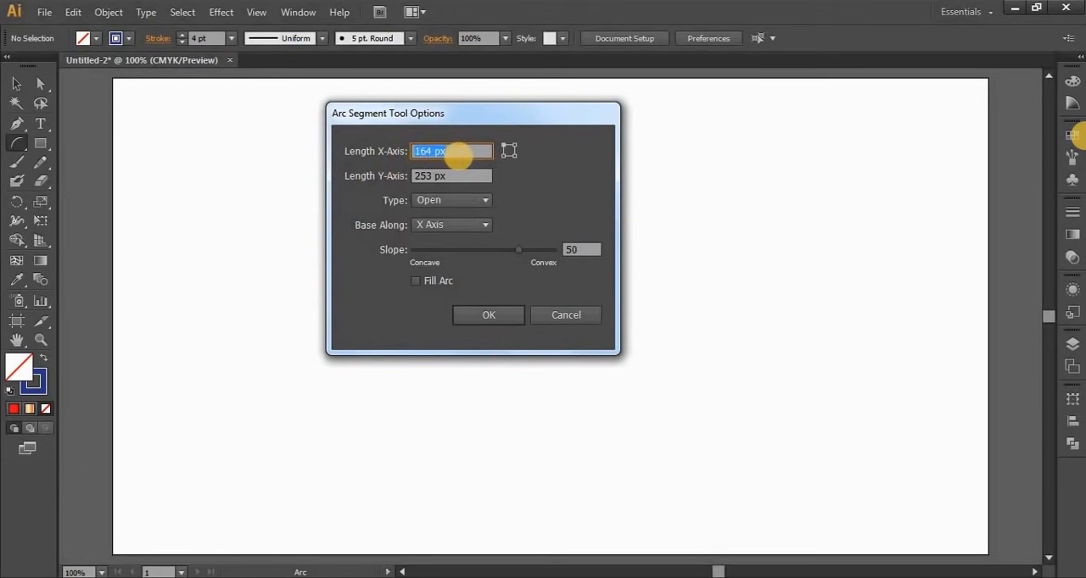
type("200")
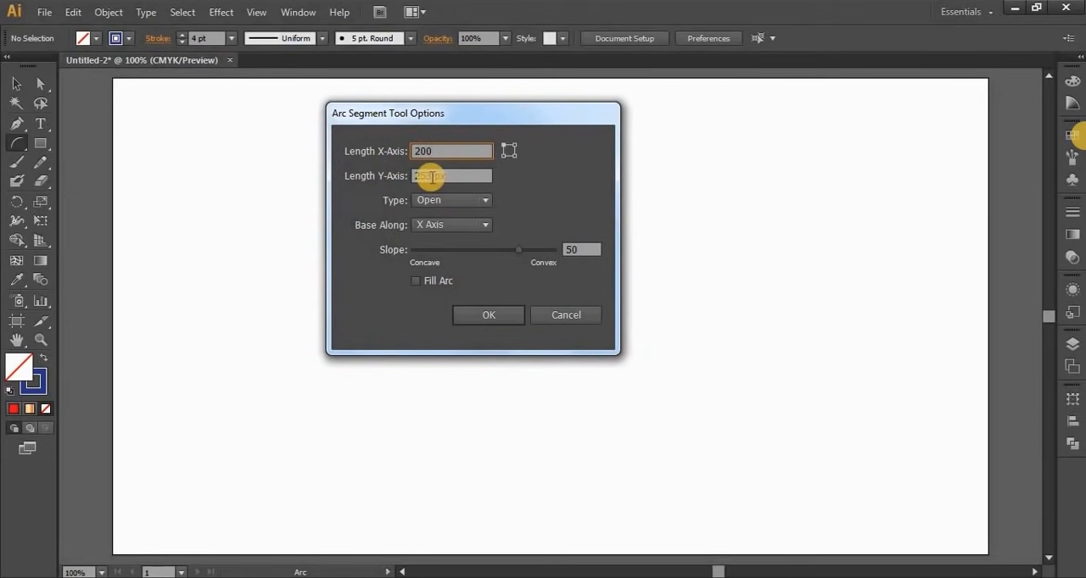
left_click_drag(431, 177, 374, 194)
type("2")
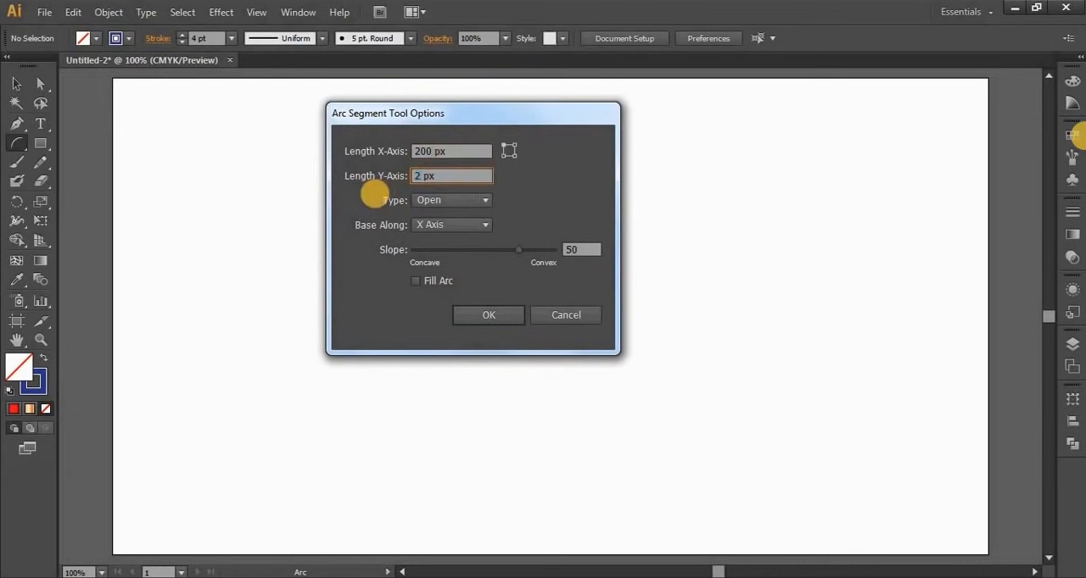
type("00")
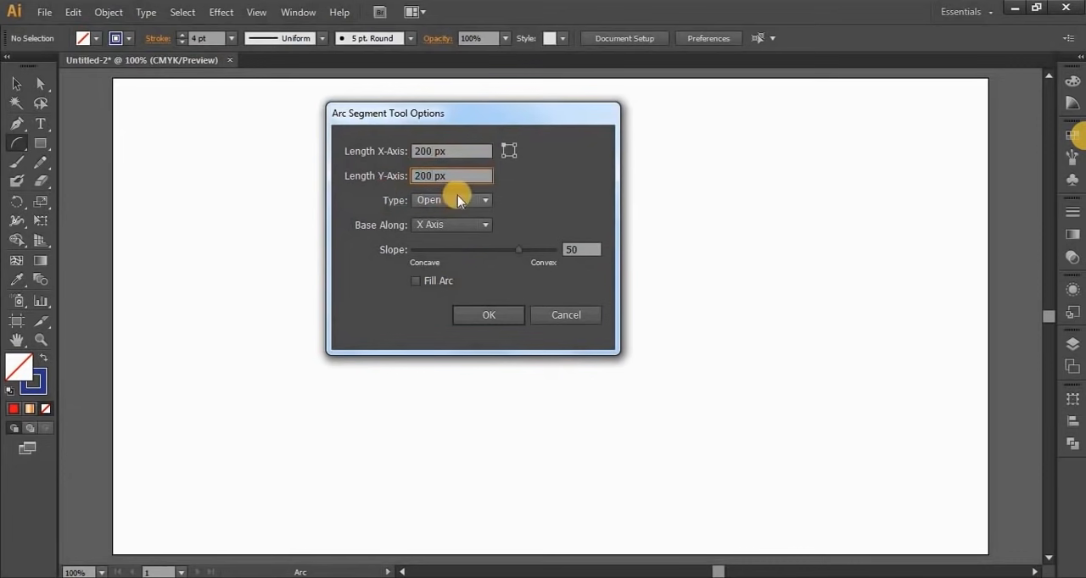
Keep the arc type Open, based along the X Axis with slope 50, and create the arc
left_click(457, 201)
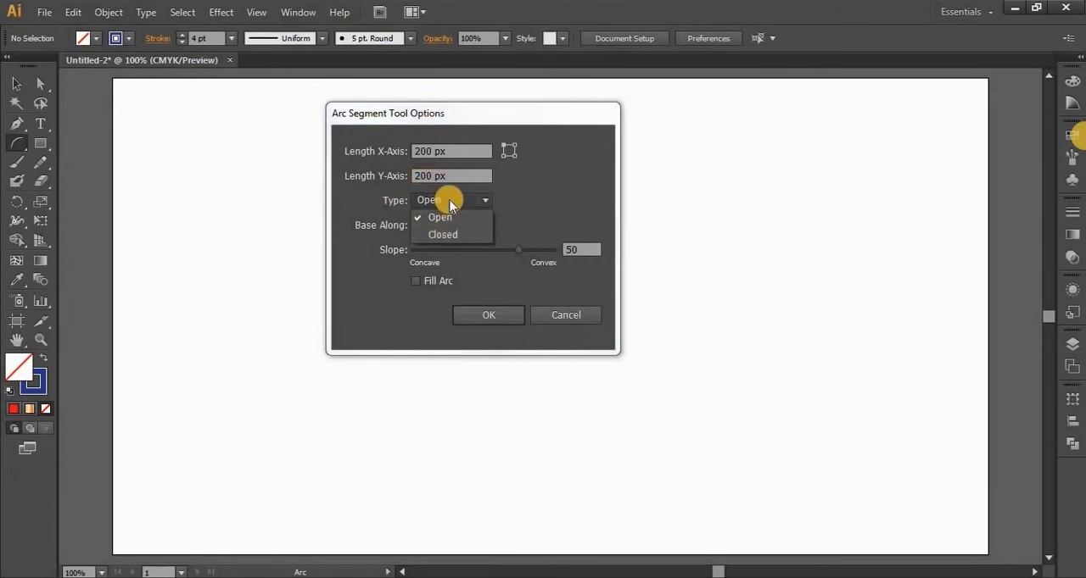
left_click(450, 205)
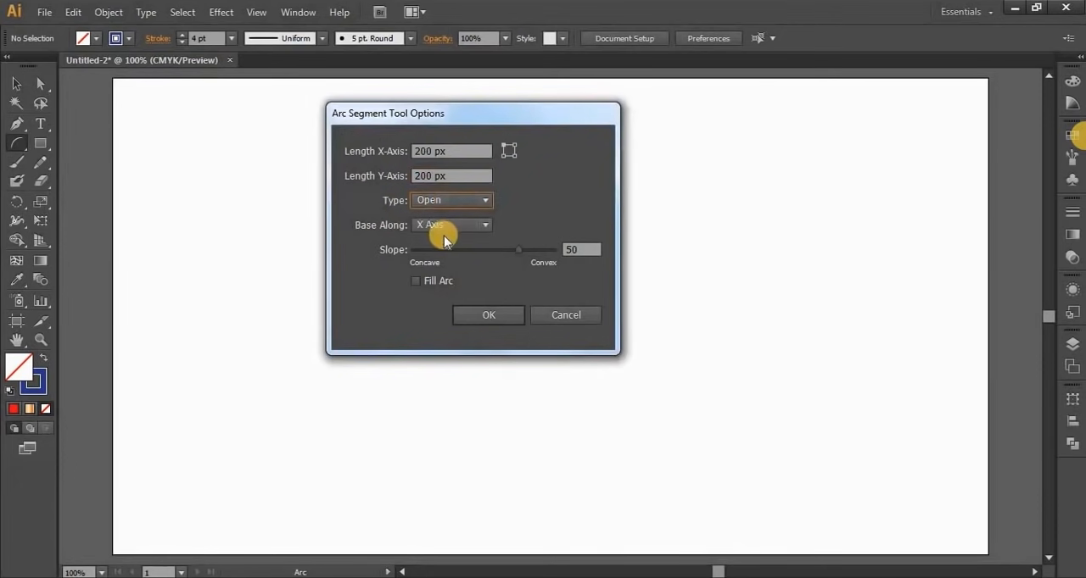
left_click(458, 226)
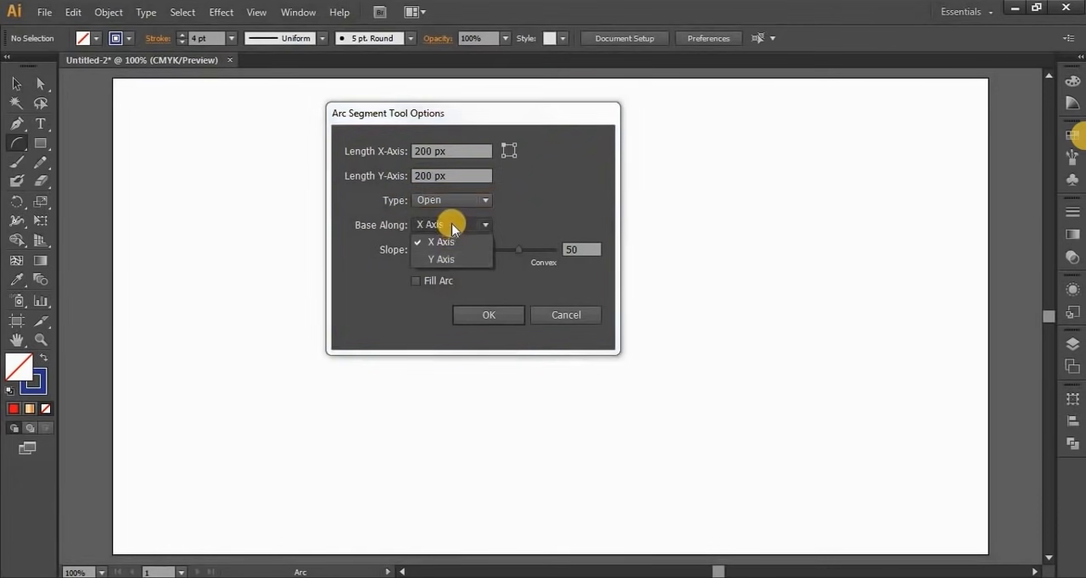
left_click(452, 230)
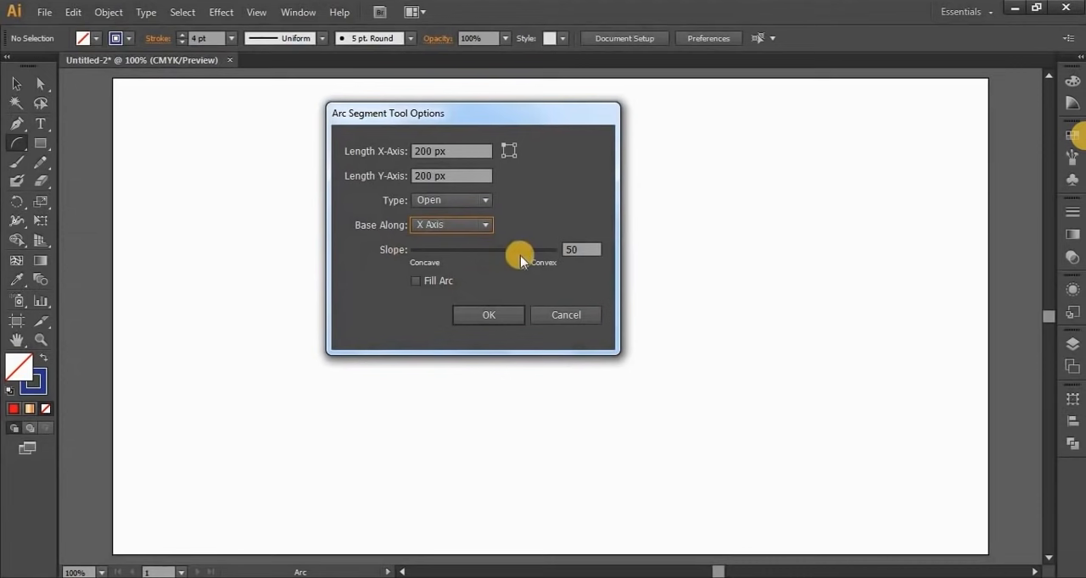
left_click(577, 251)
left_click(416, 283)
left_click(472, 314)
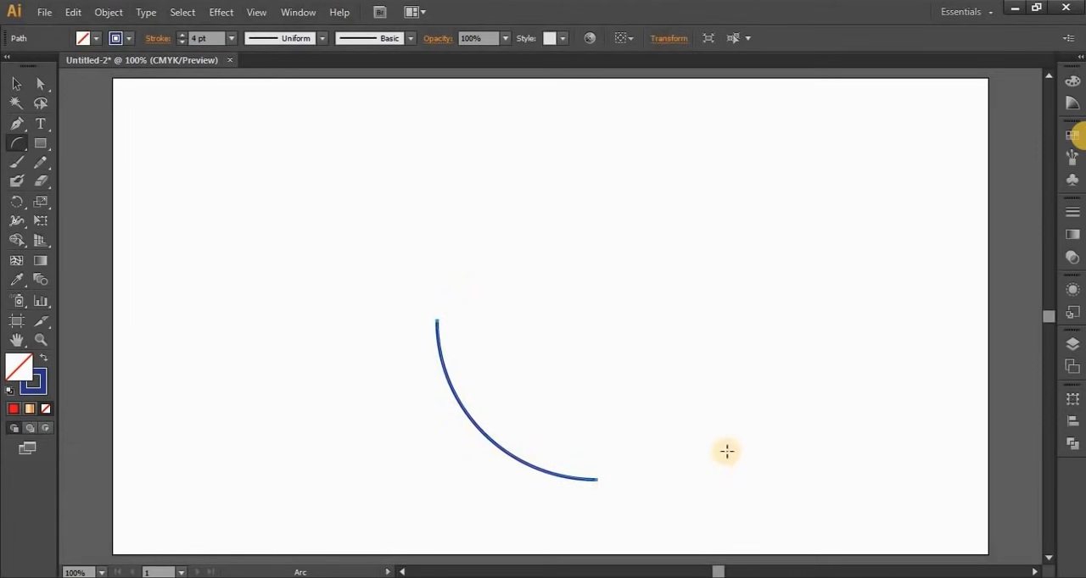
Move the new arc into the left half of the artboard with the Selection tool
left_click(16, 83)
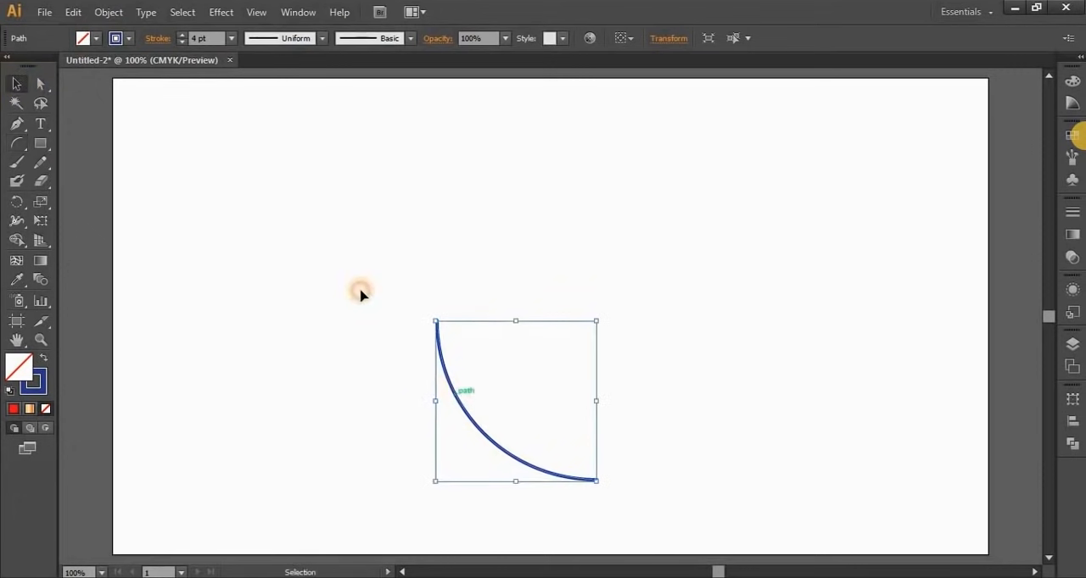
left_click_drag(454, 397, 310, 233)
left_click(526, 358)
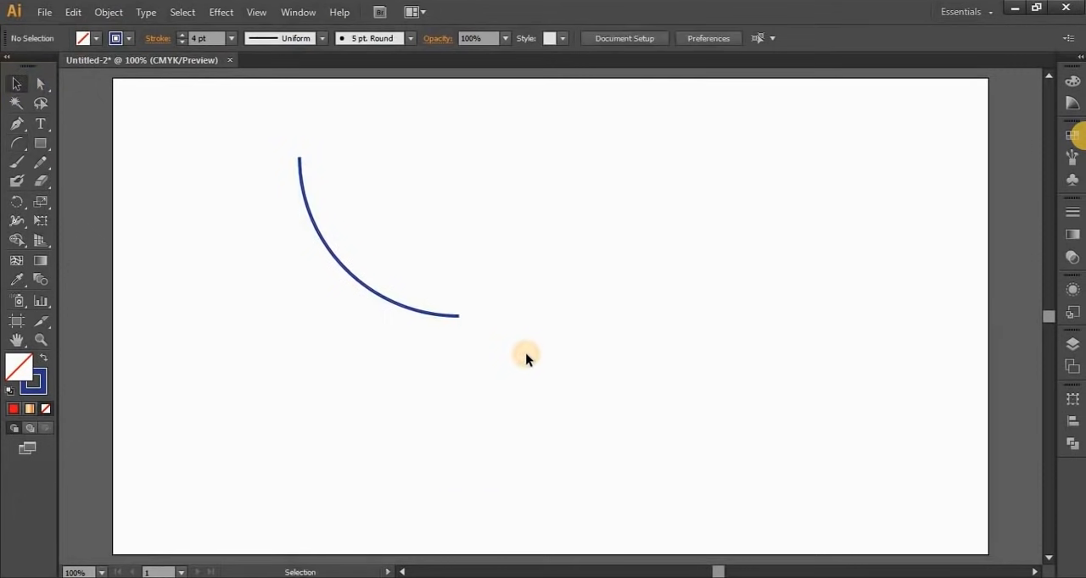
left_click_drag(283, 344, 398, 246)
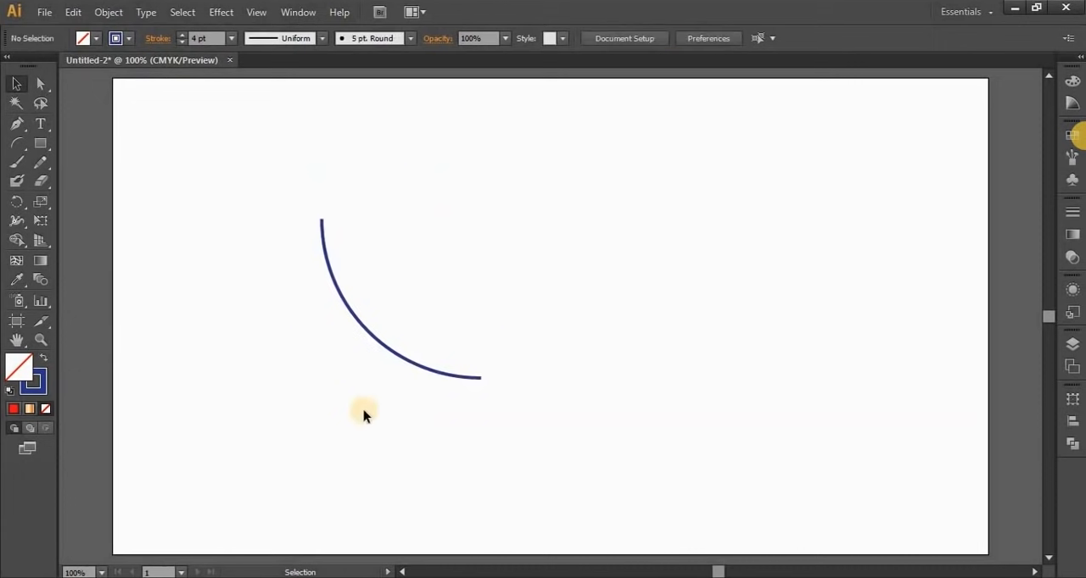
Duplicate the arc in place and rotate the copy half a turn so the two arcs form a leaf outline
left_click_drag(278, 188, 413, 410)
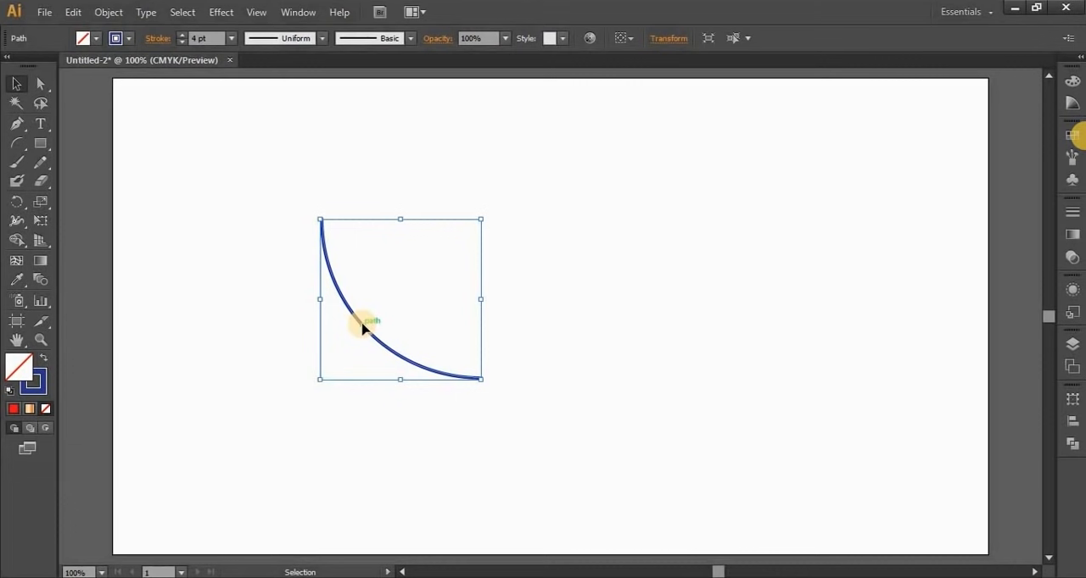
key("ctrl")
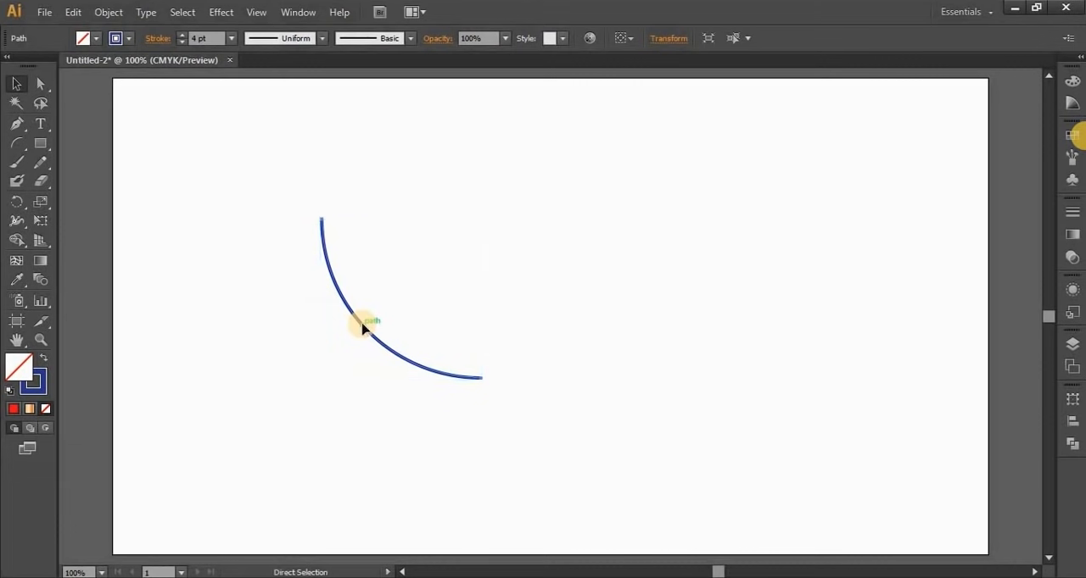
key("ctrl")
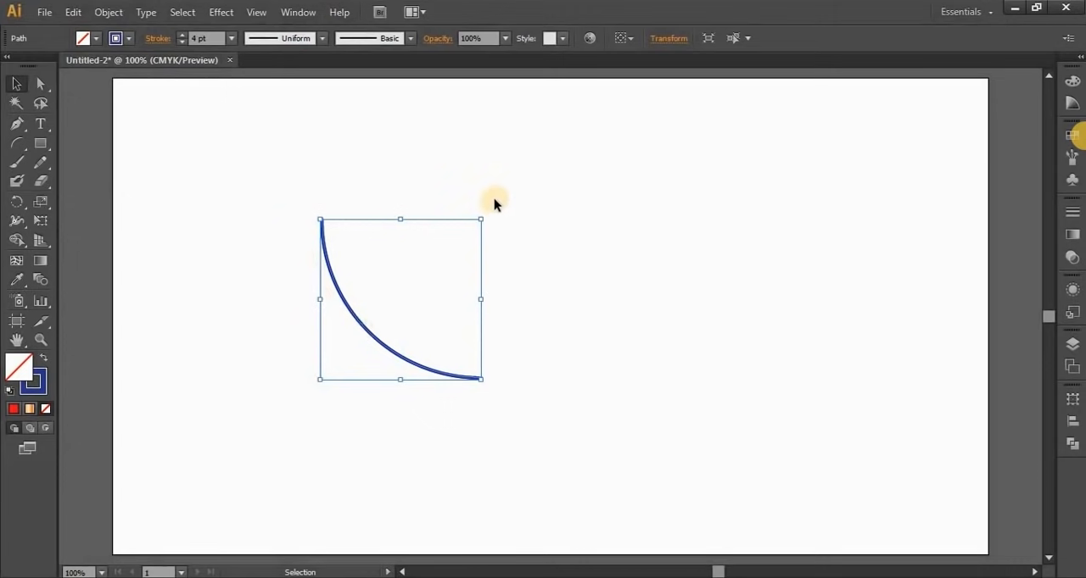
left_click_drag(488, 215, 311, 375)
left_click(687, 383)
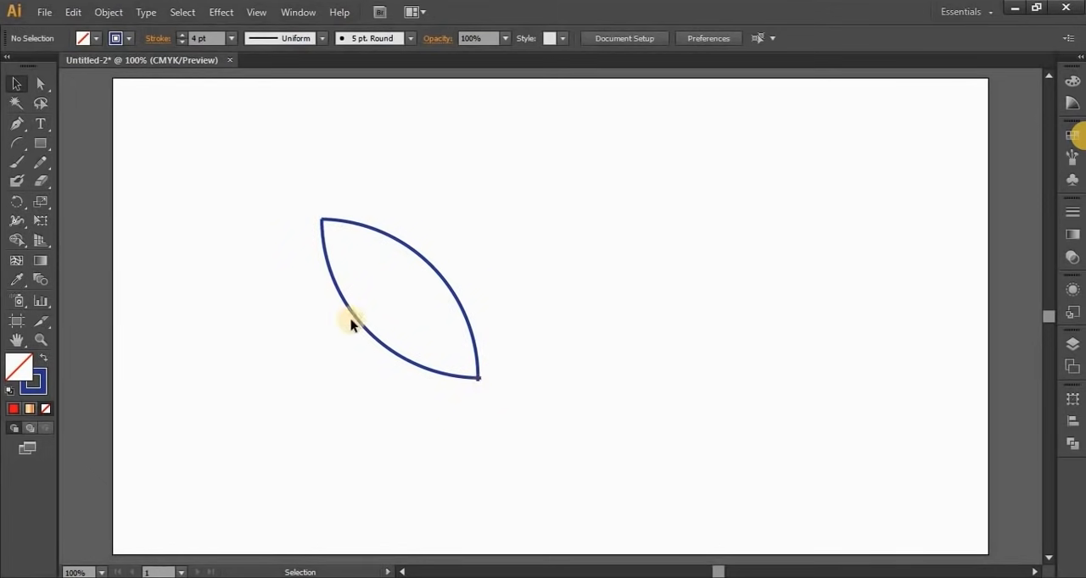
Average the two arc endpoints at the leaf's upper-left tip along both axes and join them
scroll(323, 225, "up", 1)
scroll(323, 225, "up", 6)
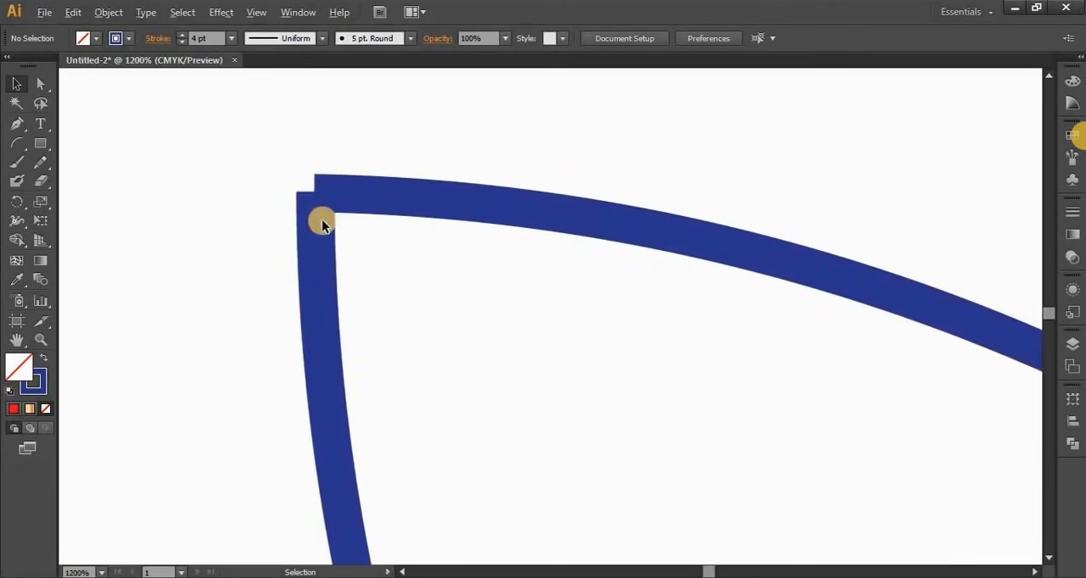
key("alt")
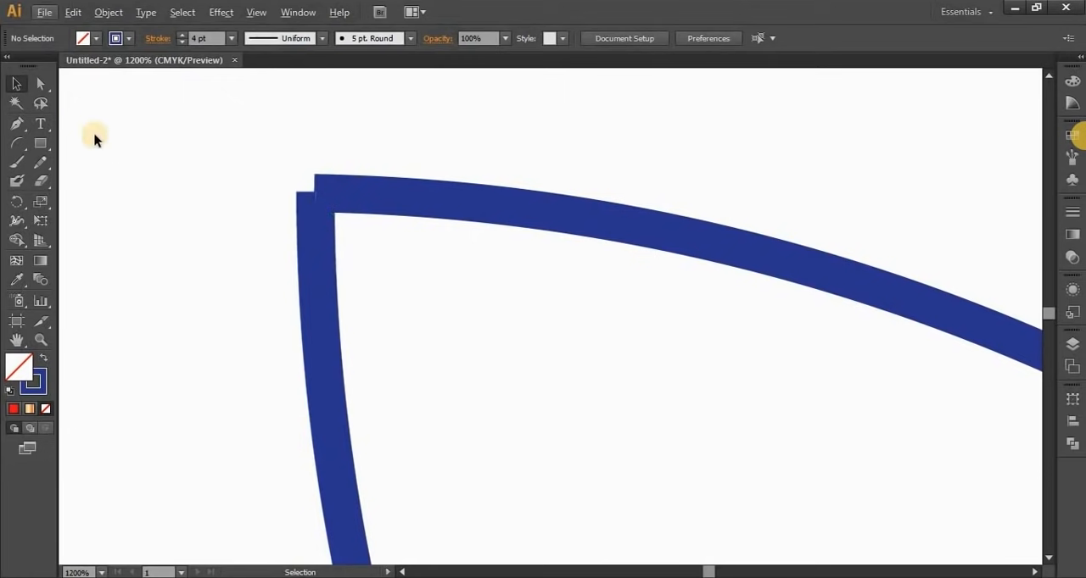
left_click(41, 86)
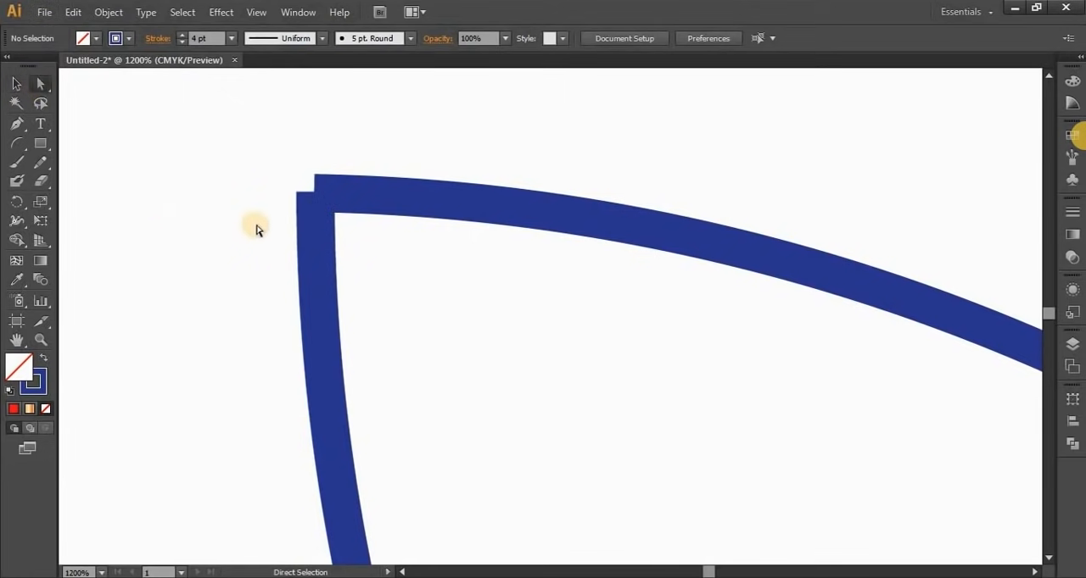
left_click_drag(340, 227, 414, 289)
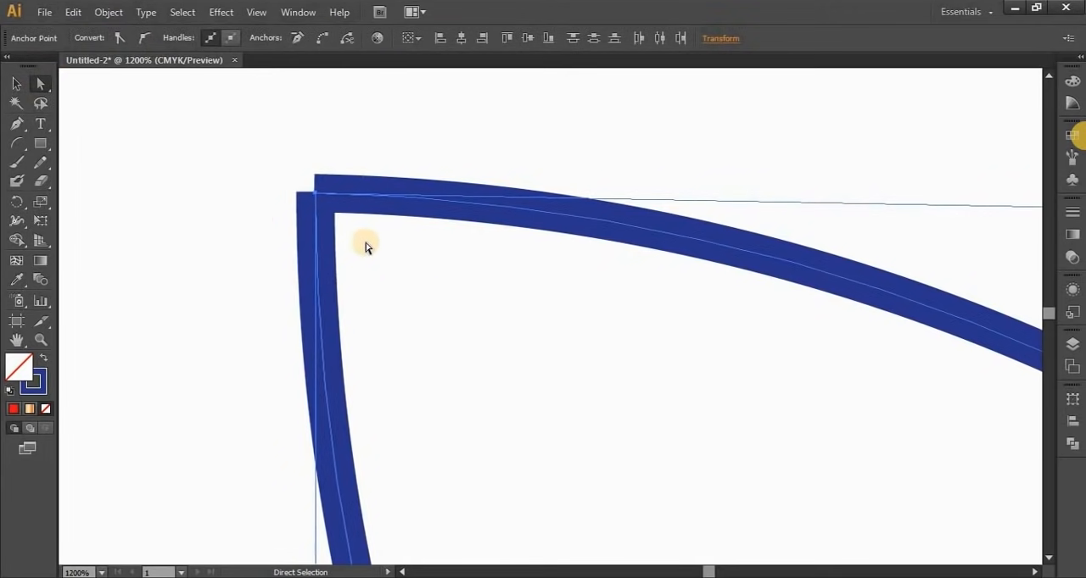
right_click(315, 200)
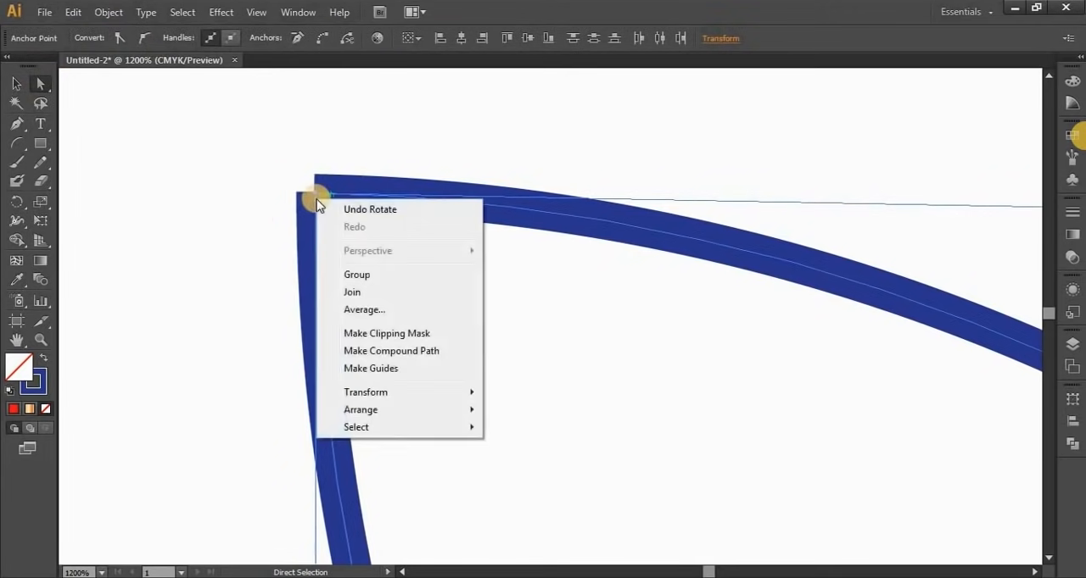
left_click(358, 309)
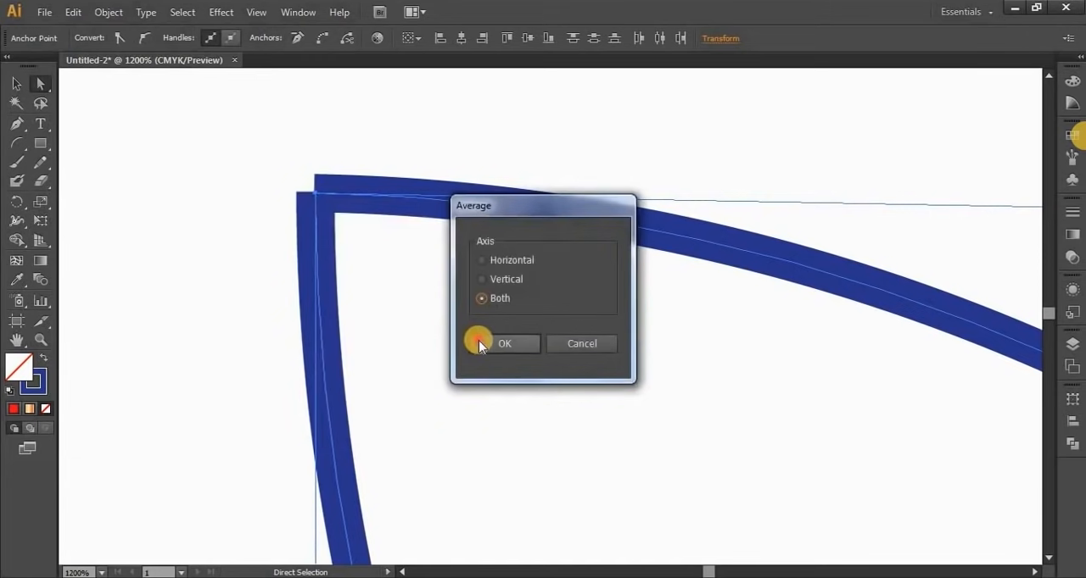
left_click(478, 341)
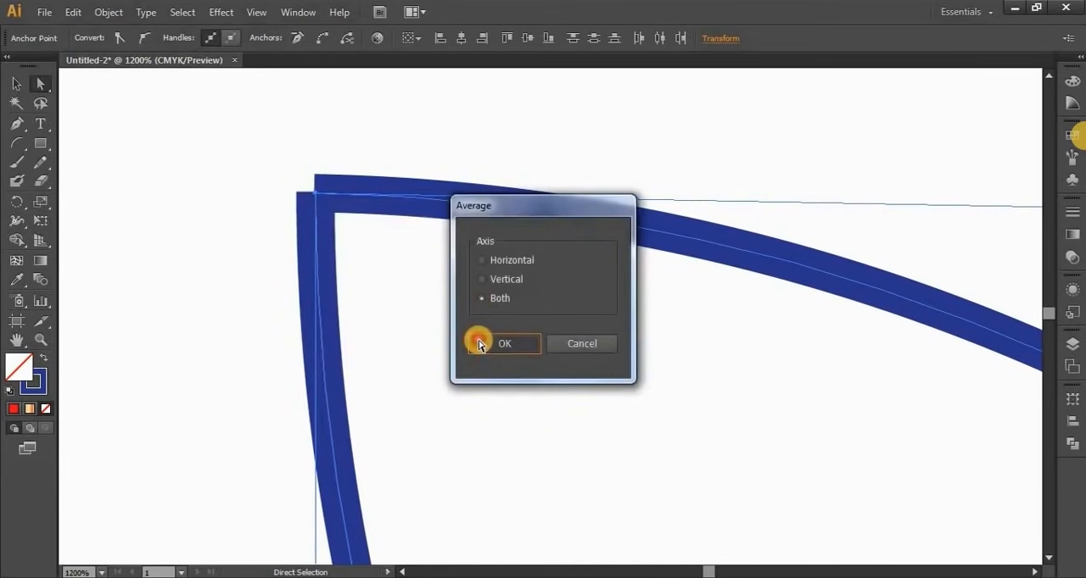
right_click(314, 190)
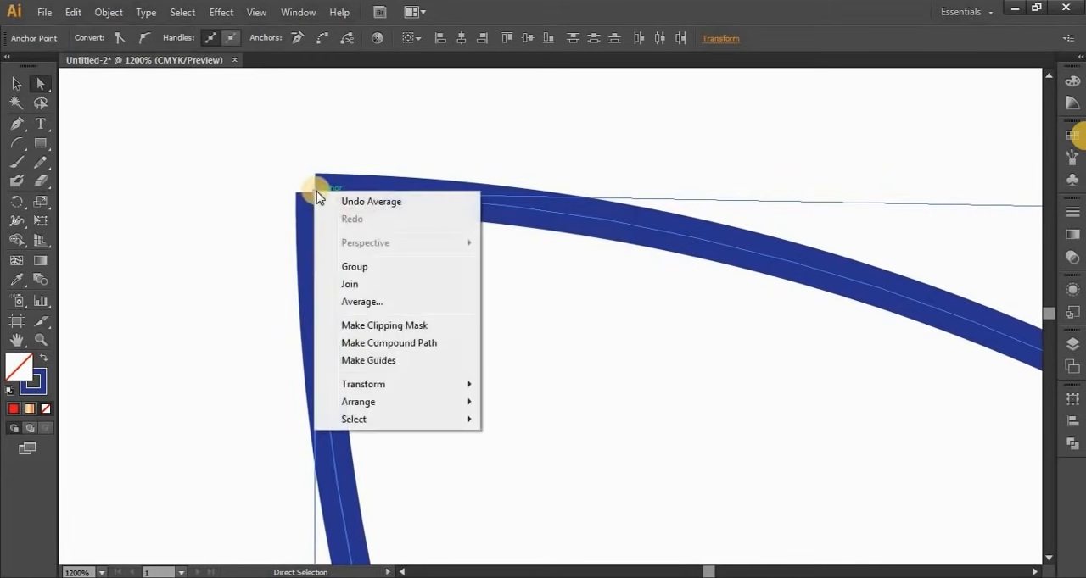
left_click(370, 289)
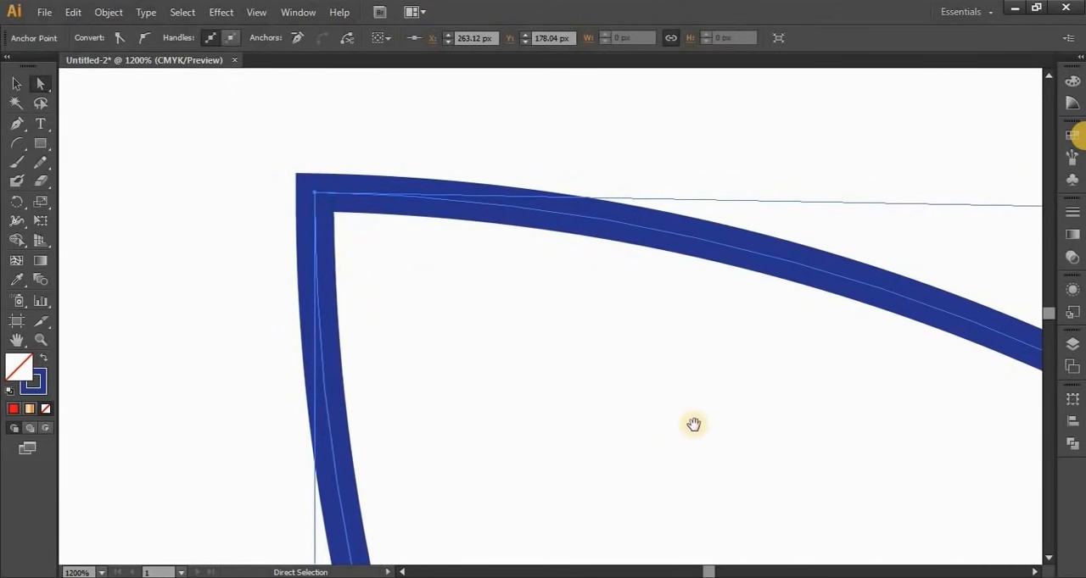
Average the two open endpoints at the leaf's lower-right tip along both axes and join them to close the path
left_click_drag(780, 492, 289, 200)
left_click_drag(689, 387, 407, 208)
left_click_drag(573, 348, 404, 121)
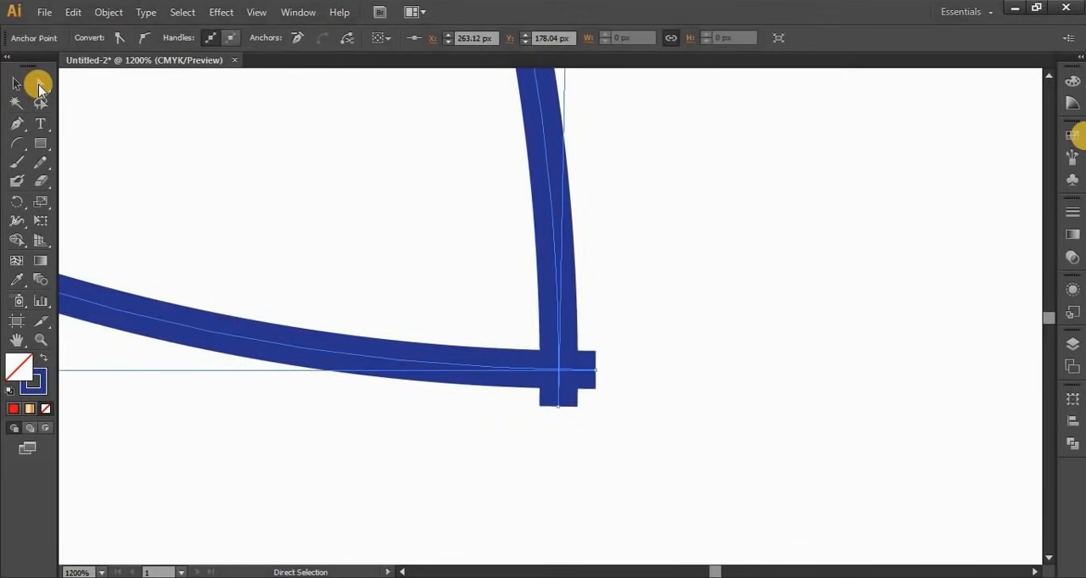
mouse_move(660, 325)
left_mouse_down()
mouse_move(512, 455)
mouse_move(564, 415)
mouse_move(552, 416)
left_mouse_up()
right_click(558, 370)
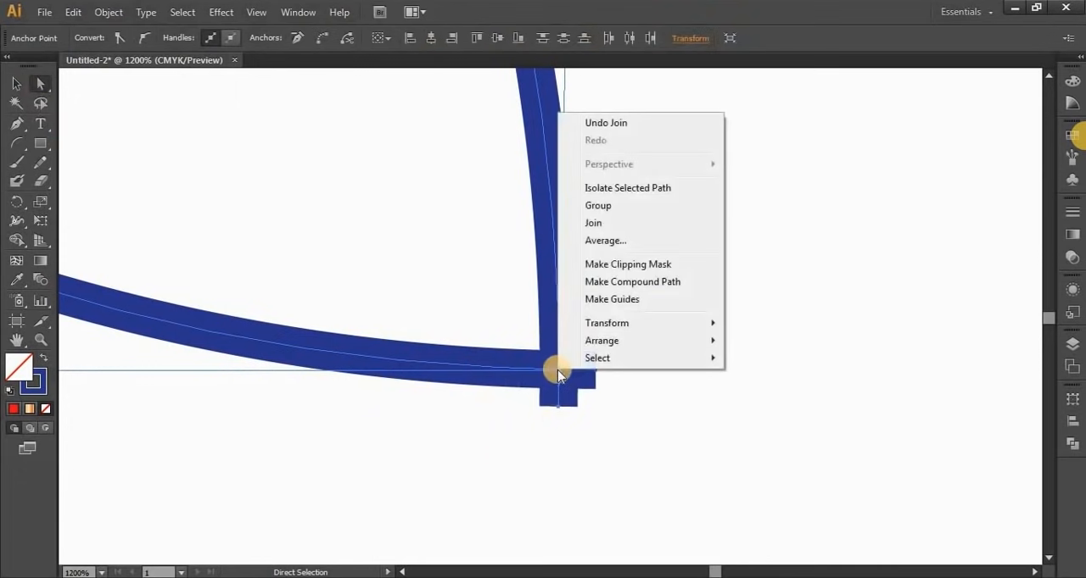
left_click(591, 241)
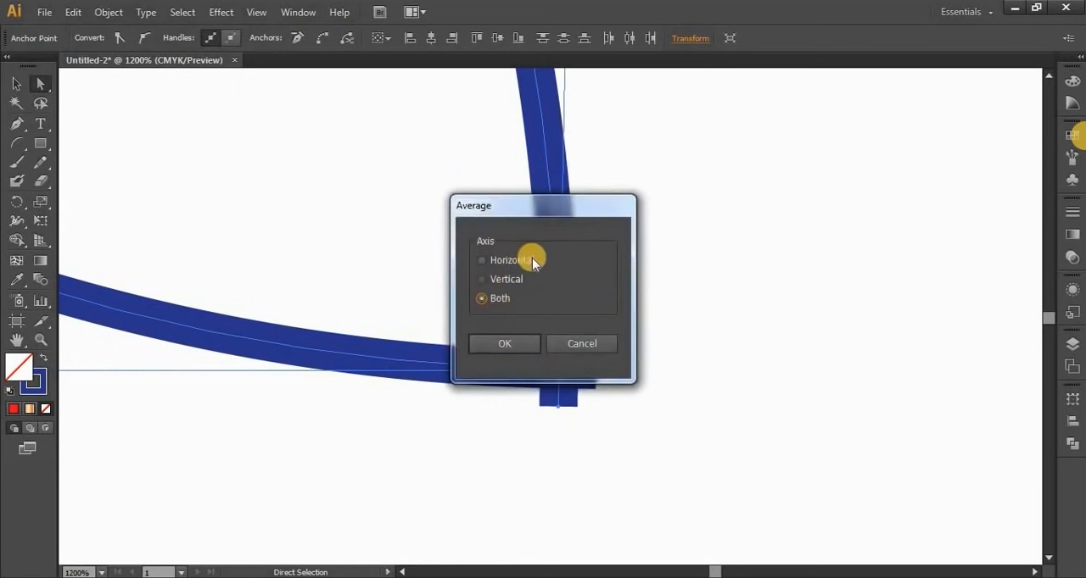
left_click(500, 344)
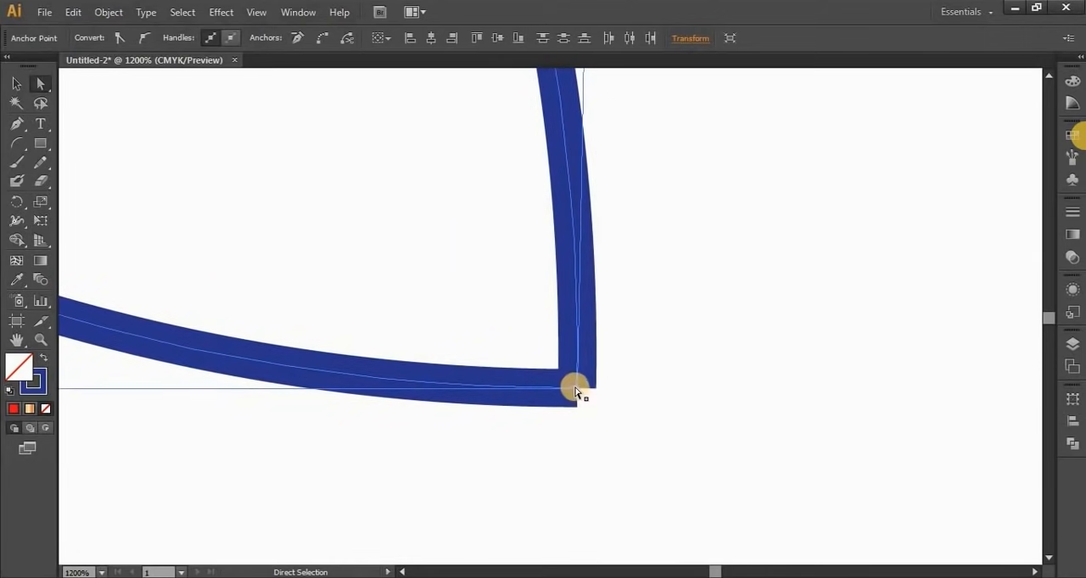
right_click(575, 390)
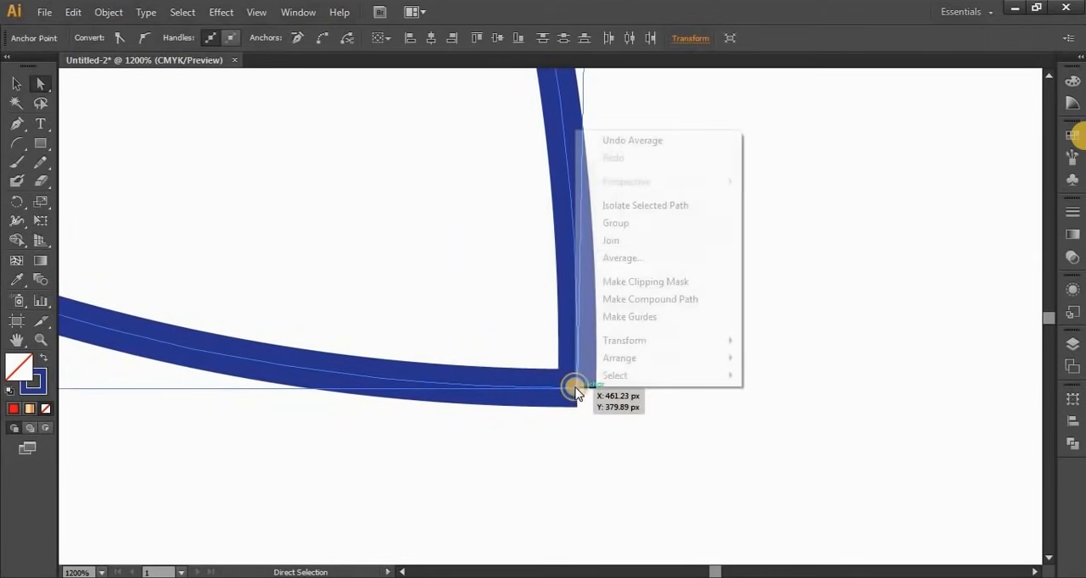
left_click(609, 241)
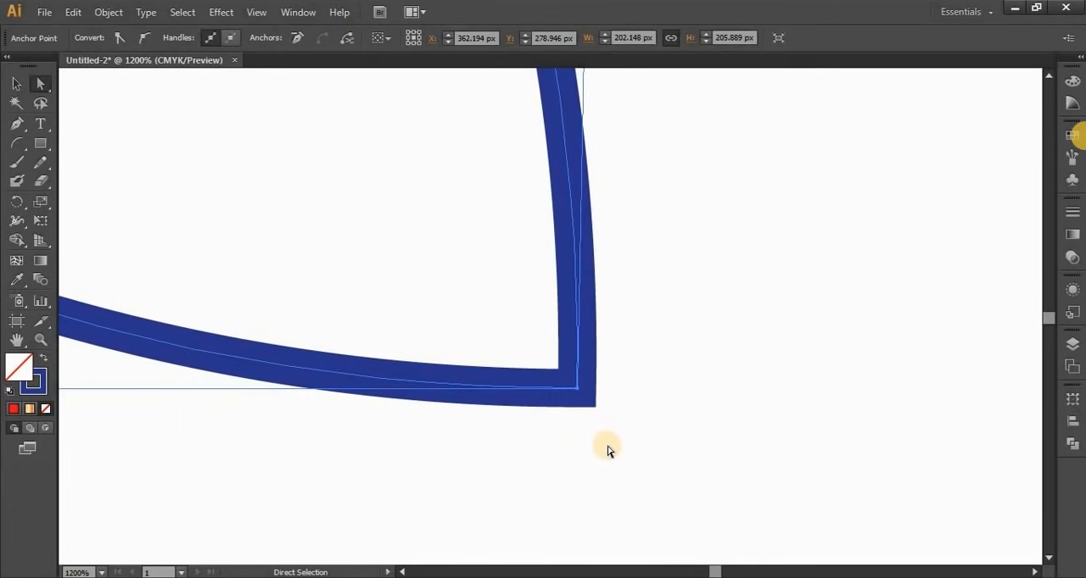
Scale the closed leaf shape down proportionally to less than half its size with the Selection tool
key("v")
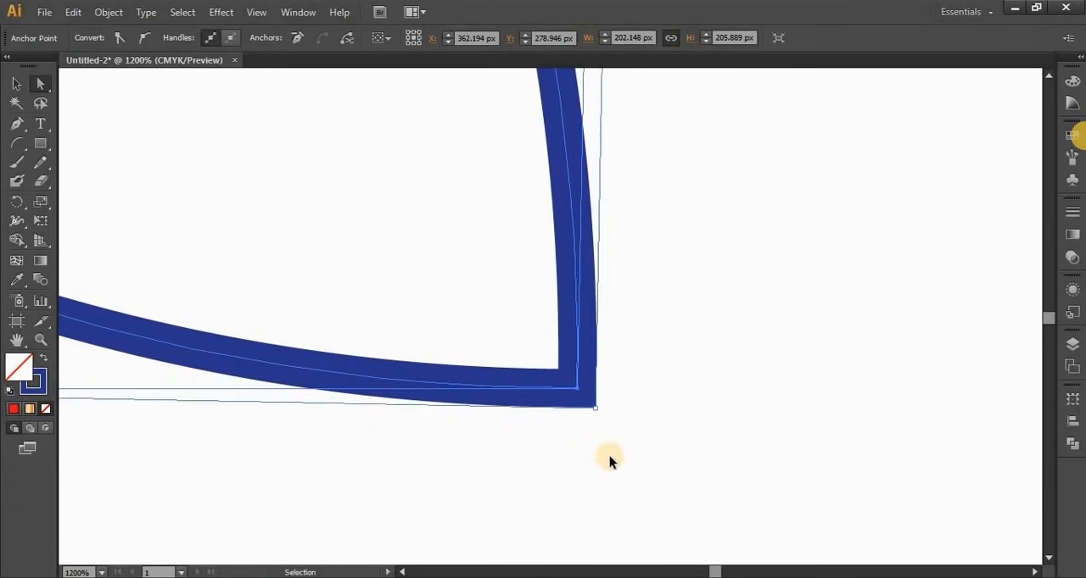
key("ctrl+1")
key("a")
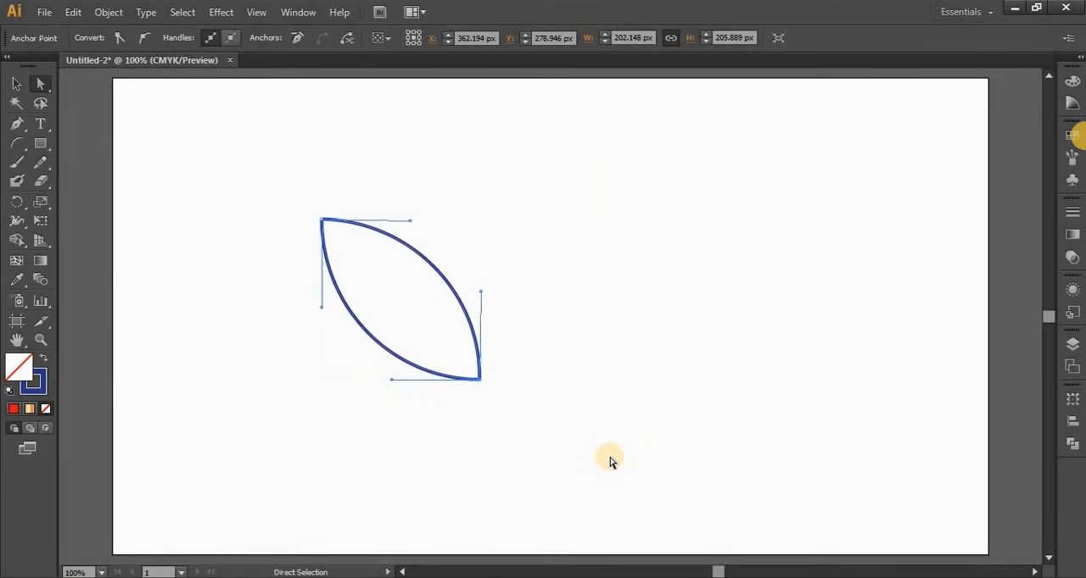
left_click(609, 459)
left_click(15, 82)
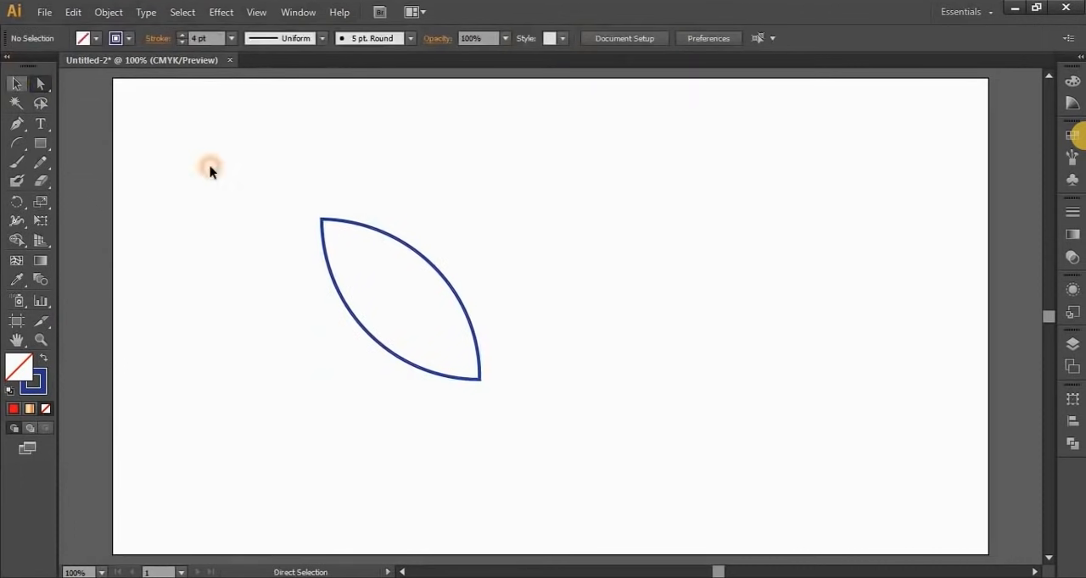
left_click(348, 222)
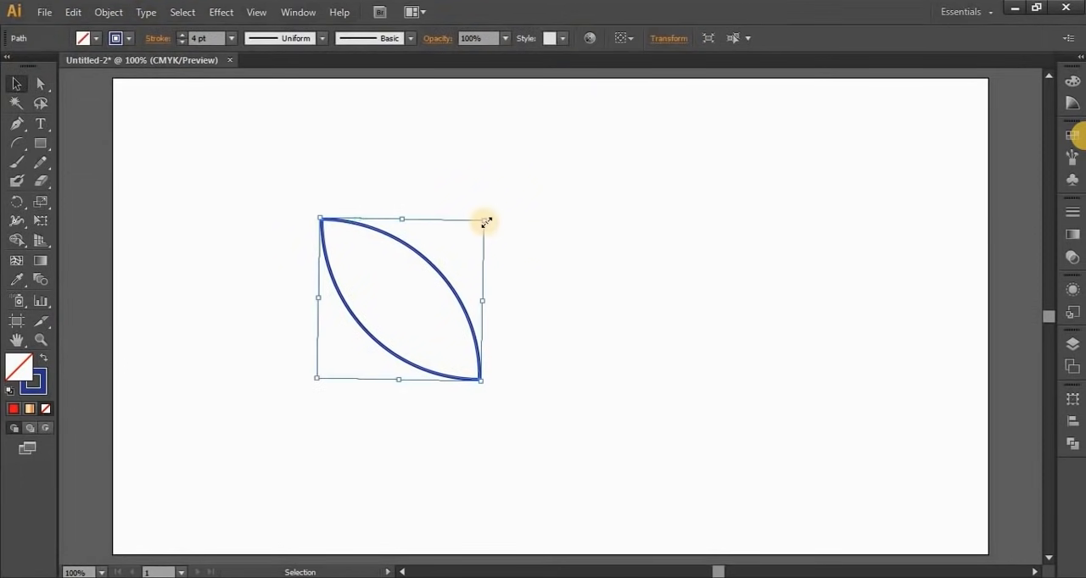
left_click_drag(485, 220, 431, 319)
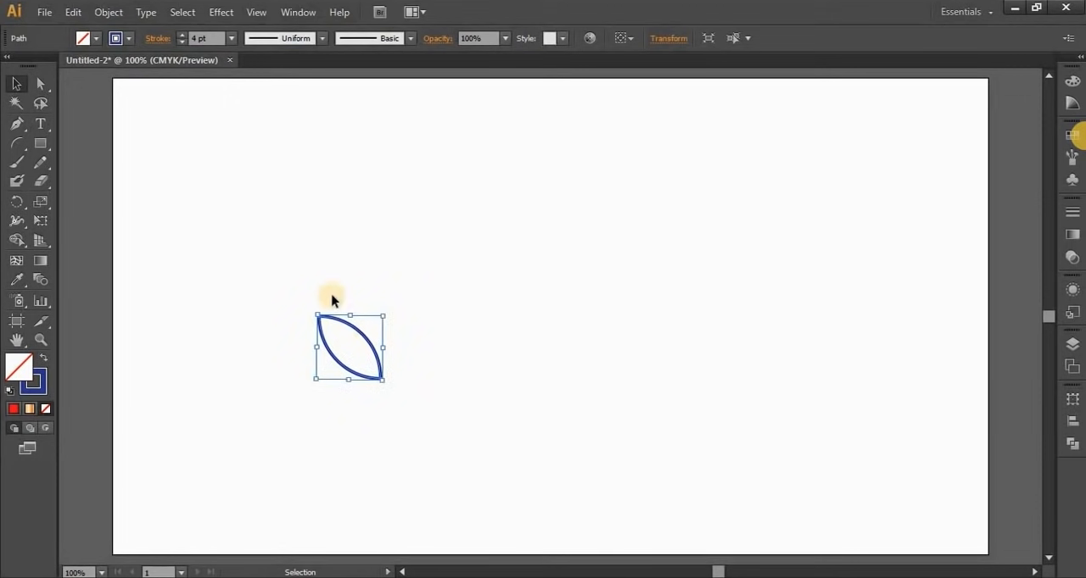
Give the leaf a green fill and a darker green stroke, and move it to the upper middle of the artboard
left_click(93, 37)
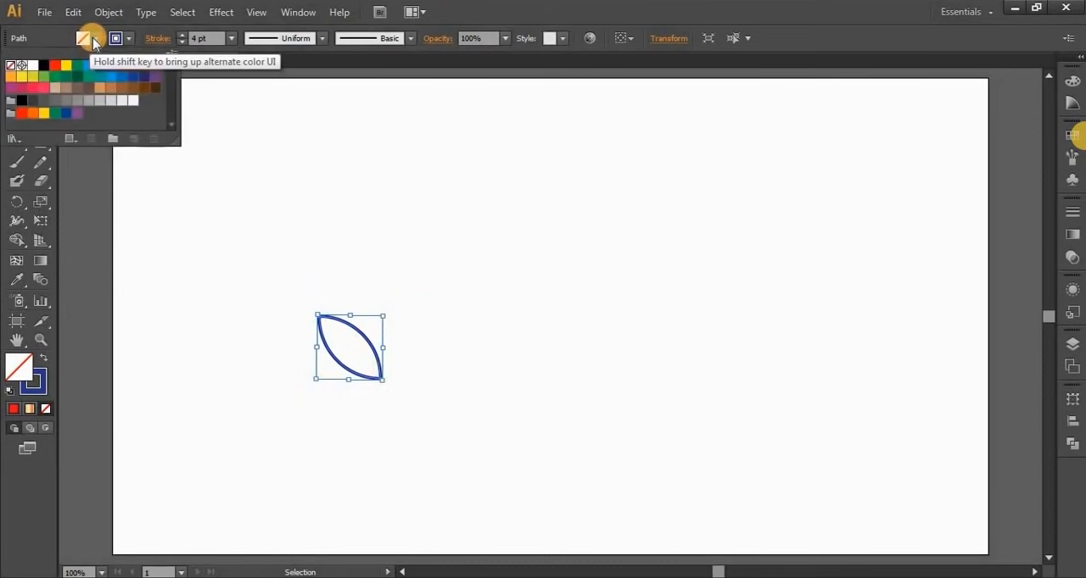
left_click(54, 79)
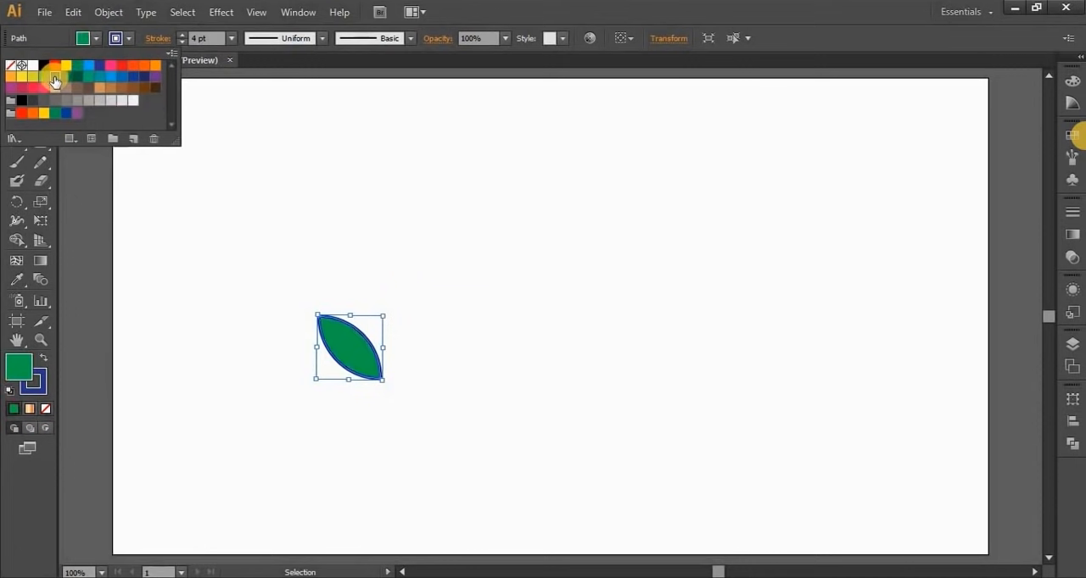
left_click(127, 39)
left_click(126, 39)
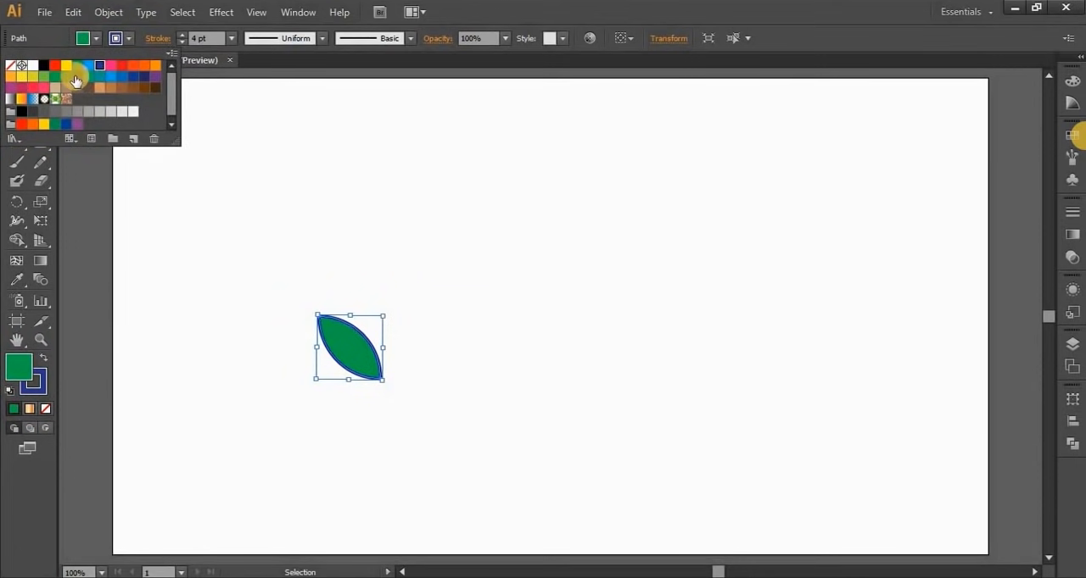
left_click(75, 81)
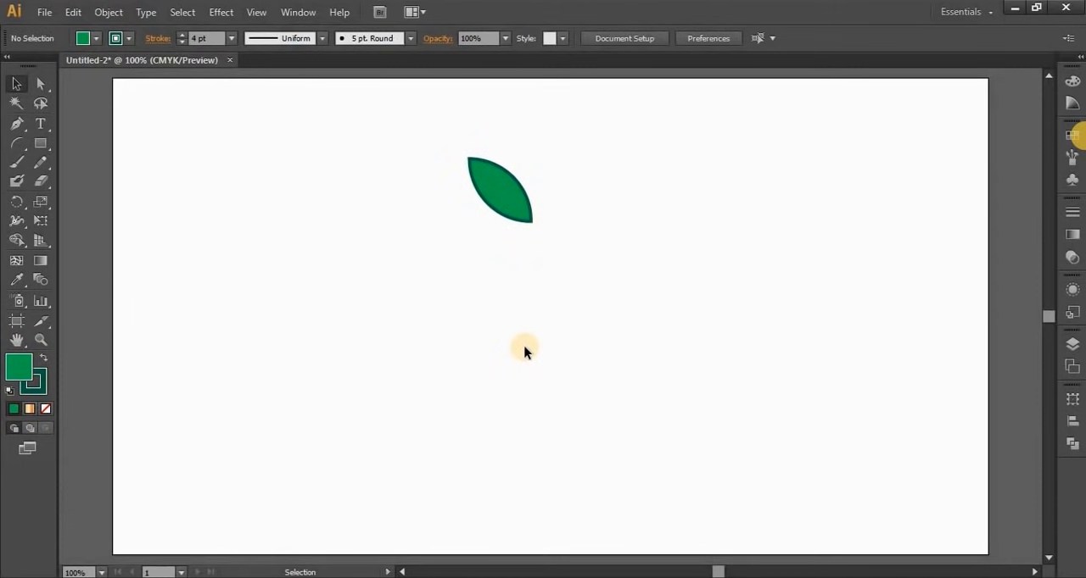
Make a copy of the leaf rotated 20° about a point just below and right of its lower-right tip
left_click(497, 183)
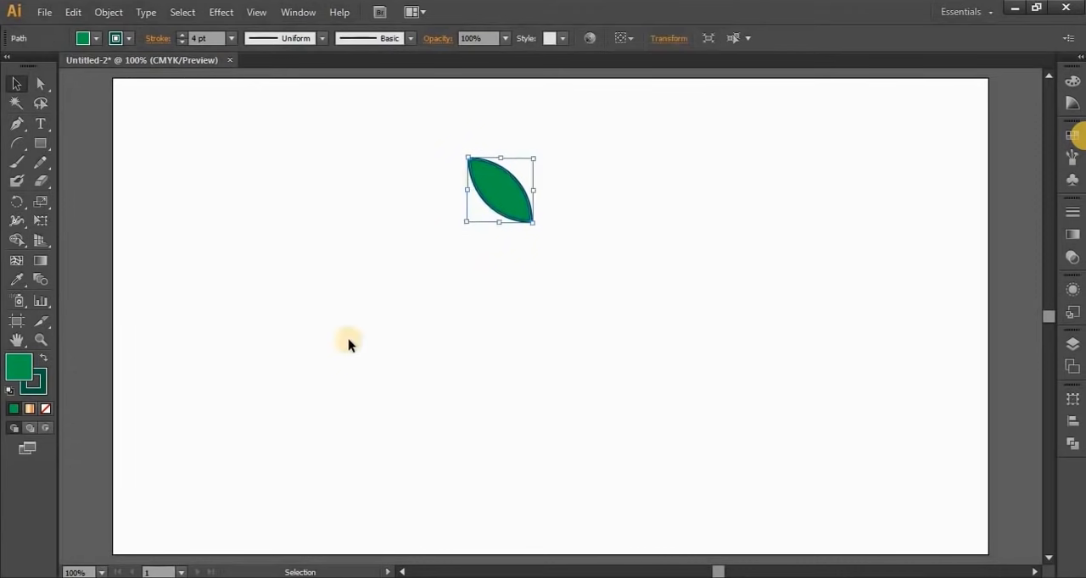
left_click(14, 201)
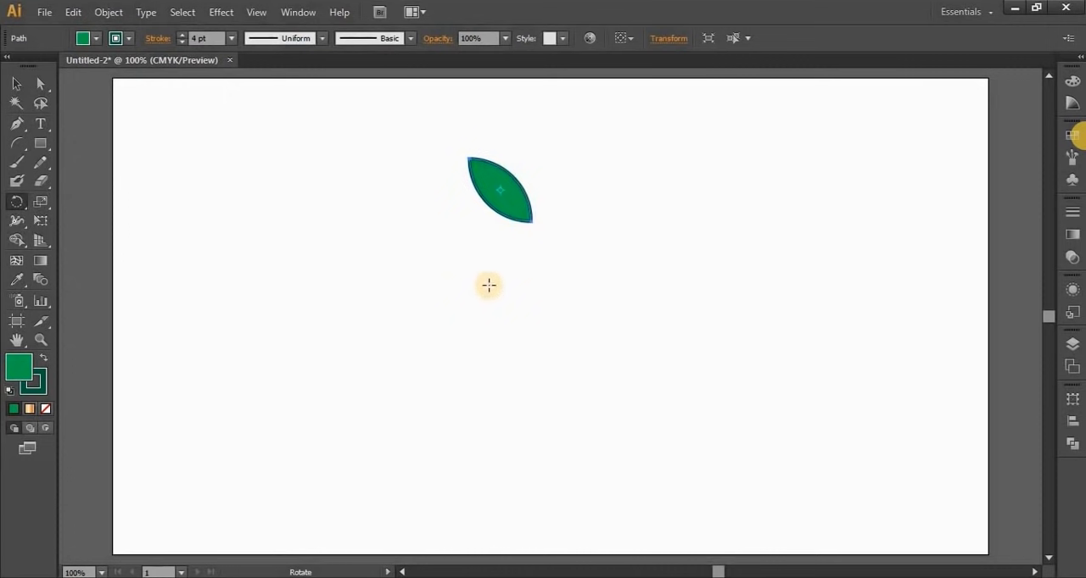
left_click(499, 191)
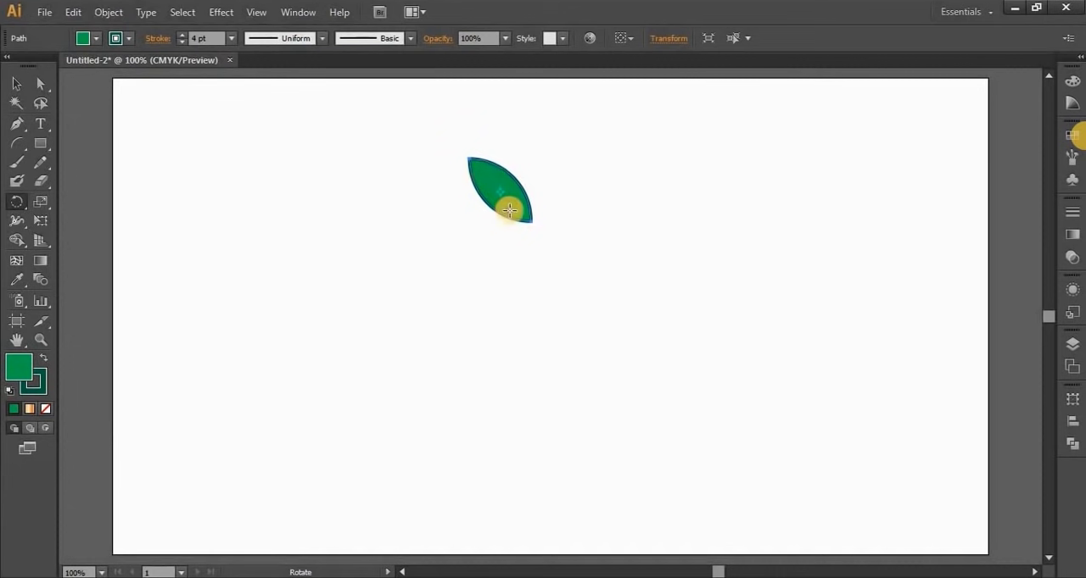
left_click(547, 249, "alt")
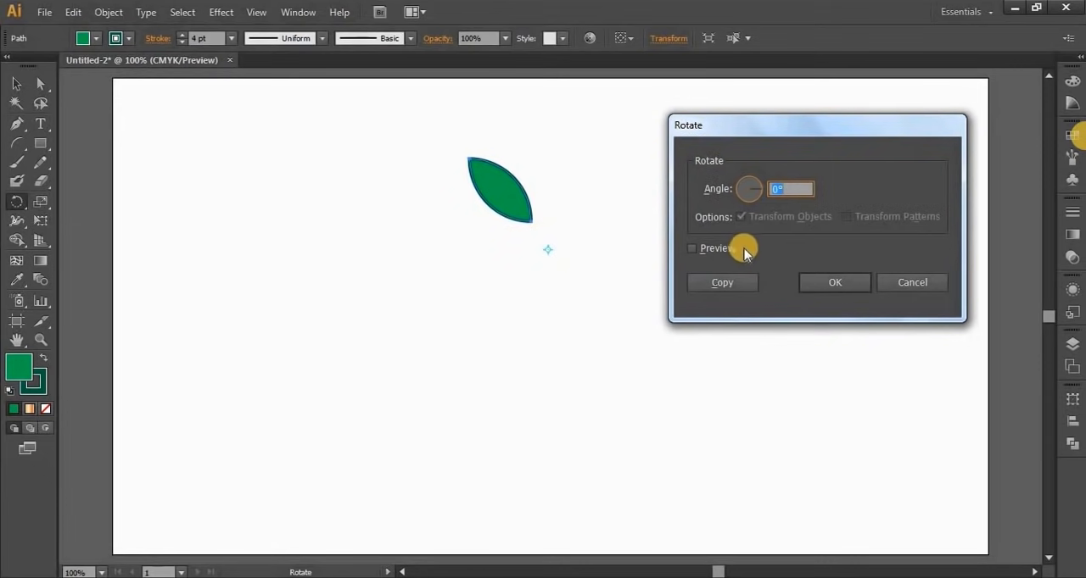
left_click_drag(762, 138, 691, 124)
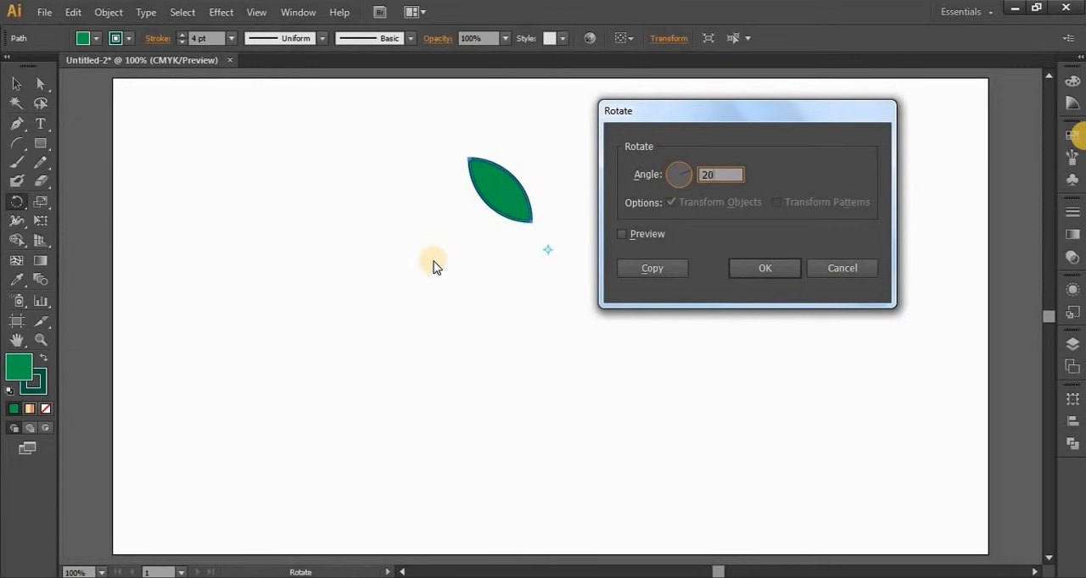
left_click(624, 233)
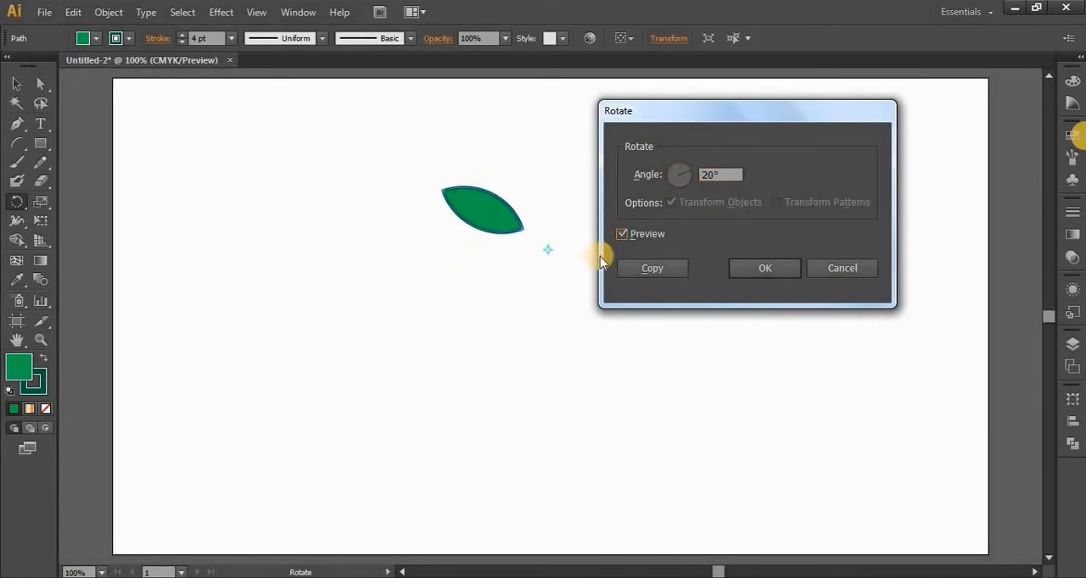
left_click(621, 235)
left_click(621, 236)
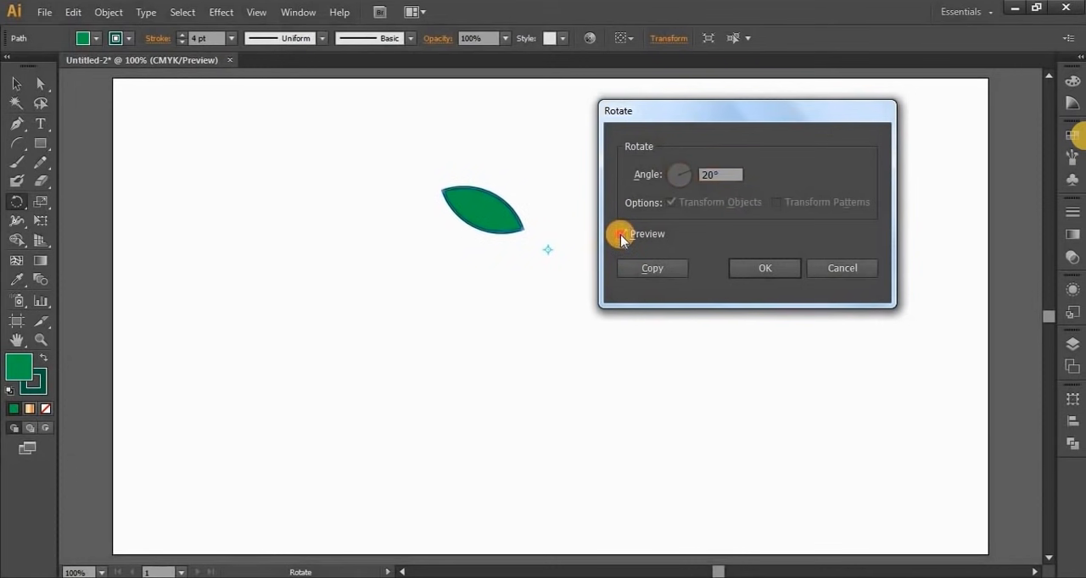
left_click(621, 237)
left_click(621, 237)
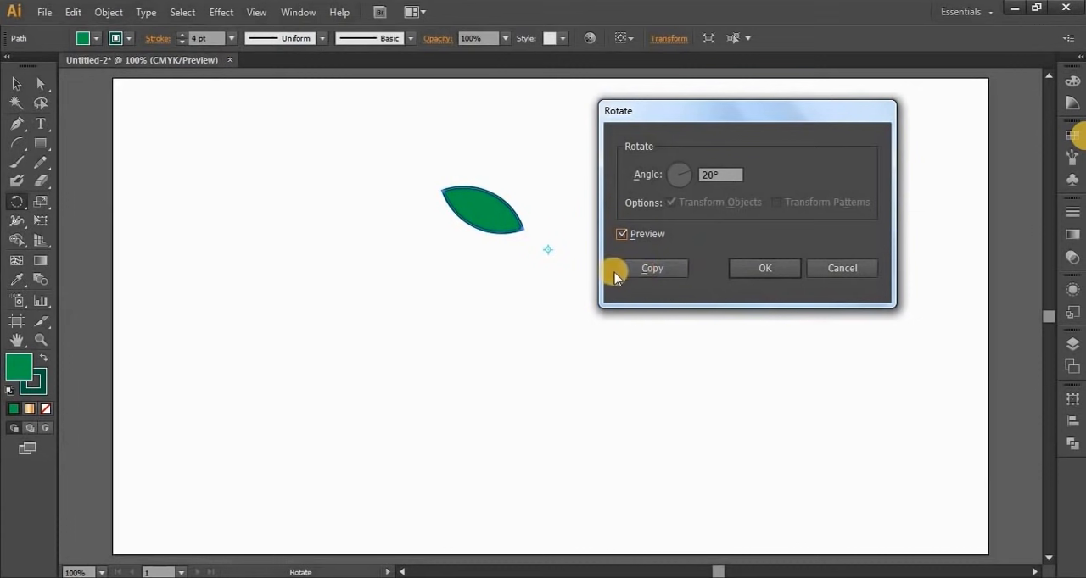
left_click(658, 270)
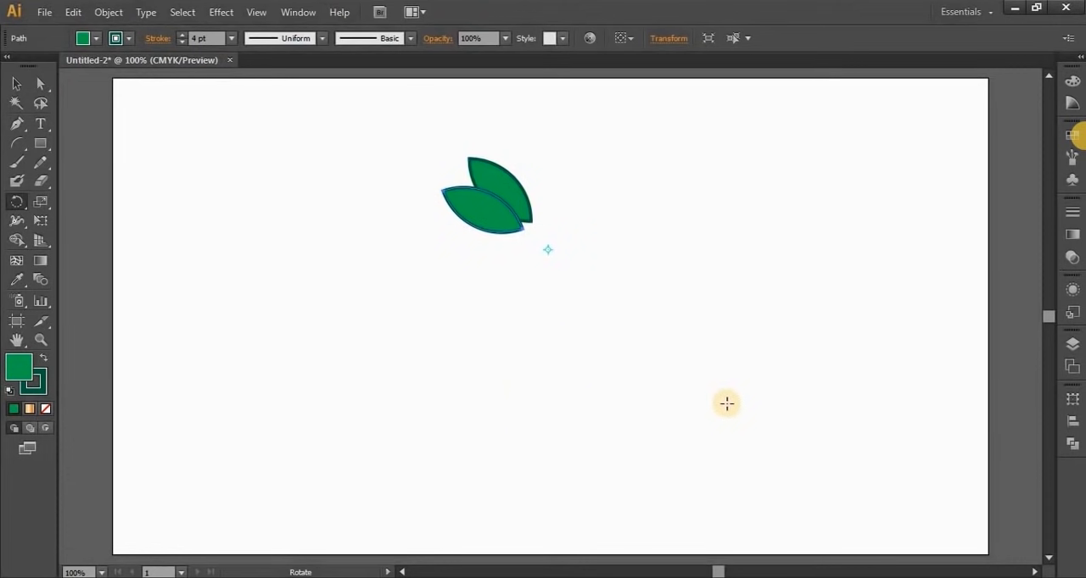
Repeat the rotated copy until the leaves form a complete ring around the rotation point
key("ctrl")
key("ctrl+d")
key("ctrl+d")
key("ctrl+d")
key("ctrl+d")
key("ctrl+d")
key("ctrl+d")
key("ctrl+d")
key("ctrl+d")
key("ctrl+d")
key("ctrl+d")
key("ctrl+d")
key("ctrl+d")
key("ctrl+d")
key("ctrl+d")
key("ctrl+d")
key("ctrl+d")
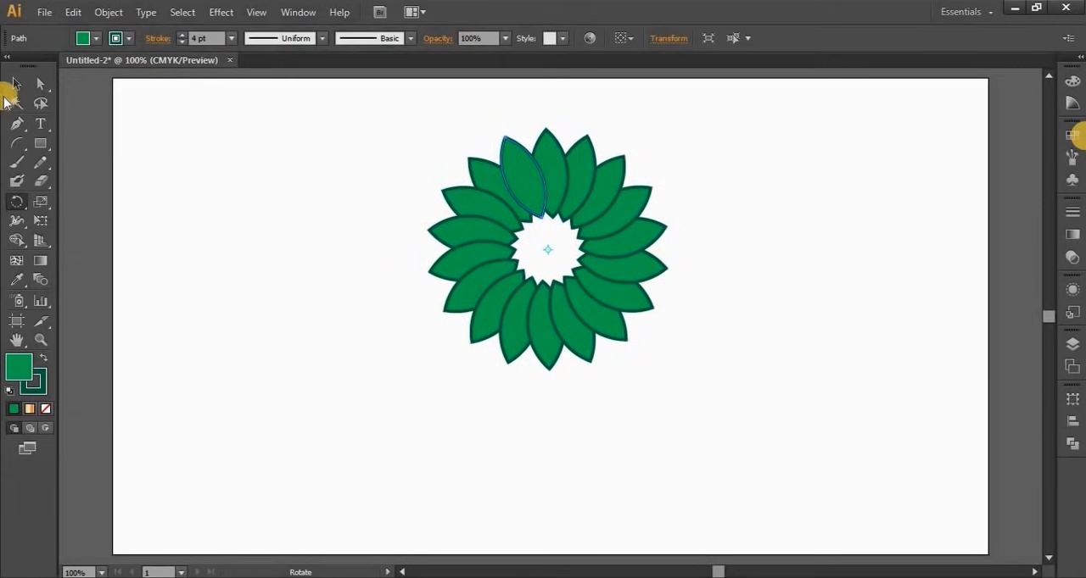
Select all the leaves of the ring and group them into one flower
left_click(16, 84)
left_click(356, 398)
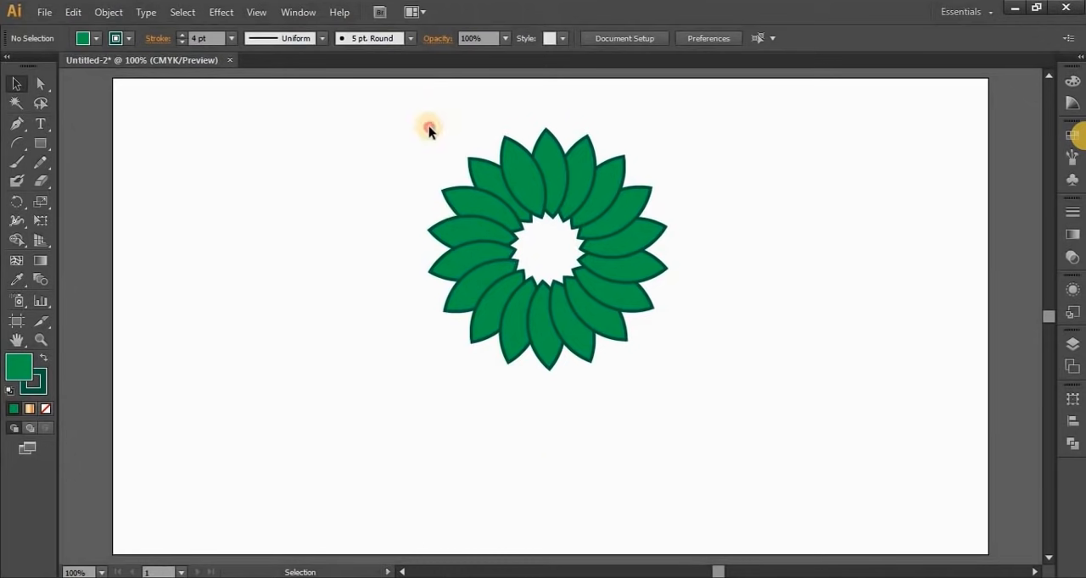
left_click_drag(413, 103, 689, 455)
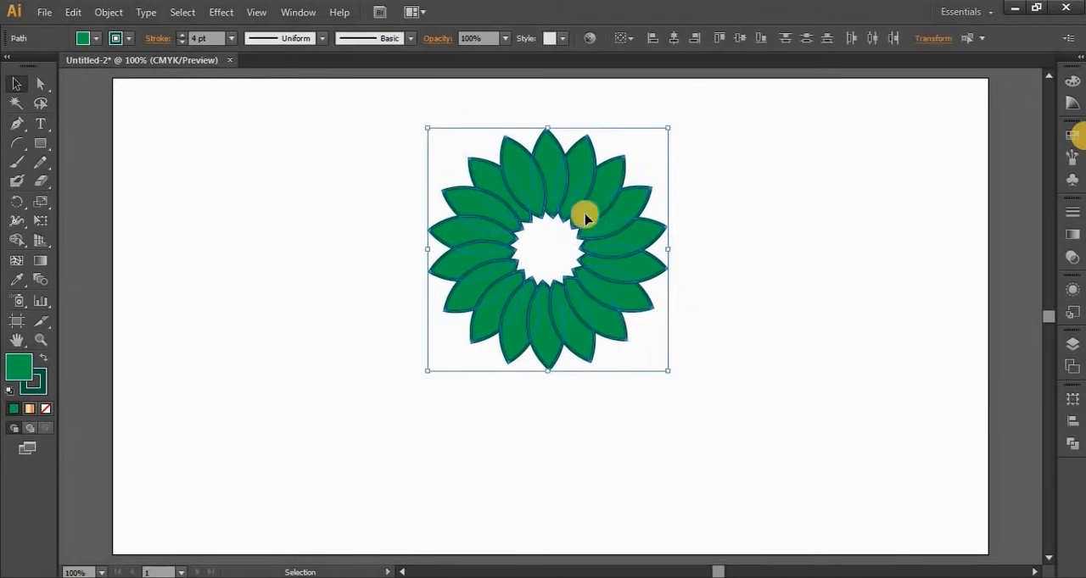
right_click(548, 158)
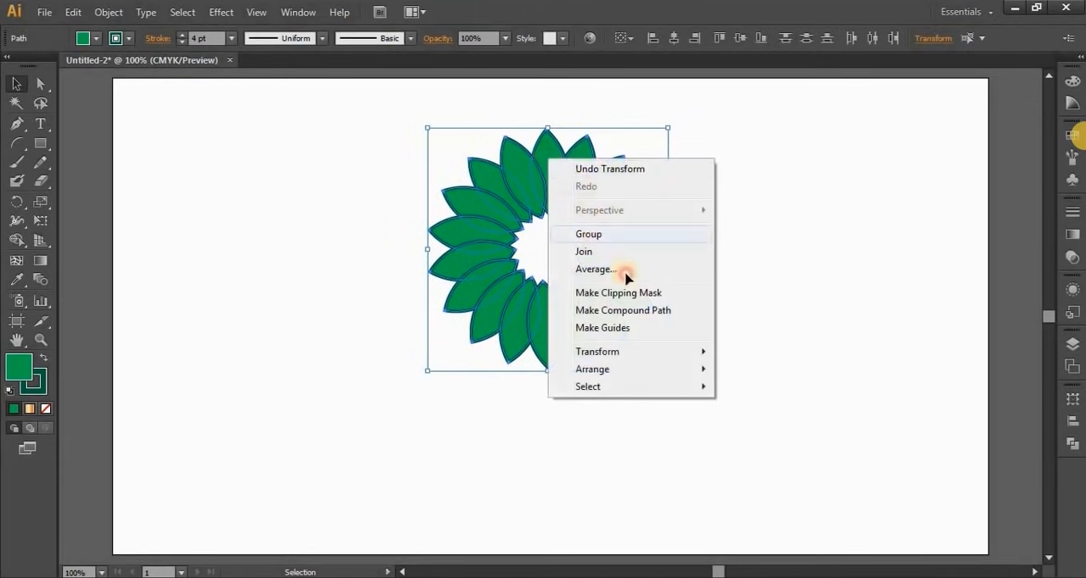
left_click(588, 234)
left_click(523, 454)
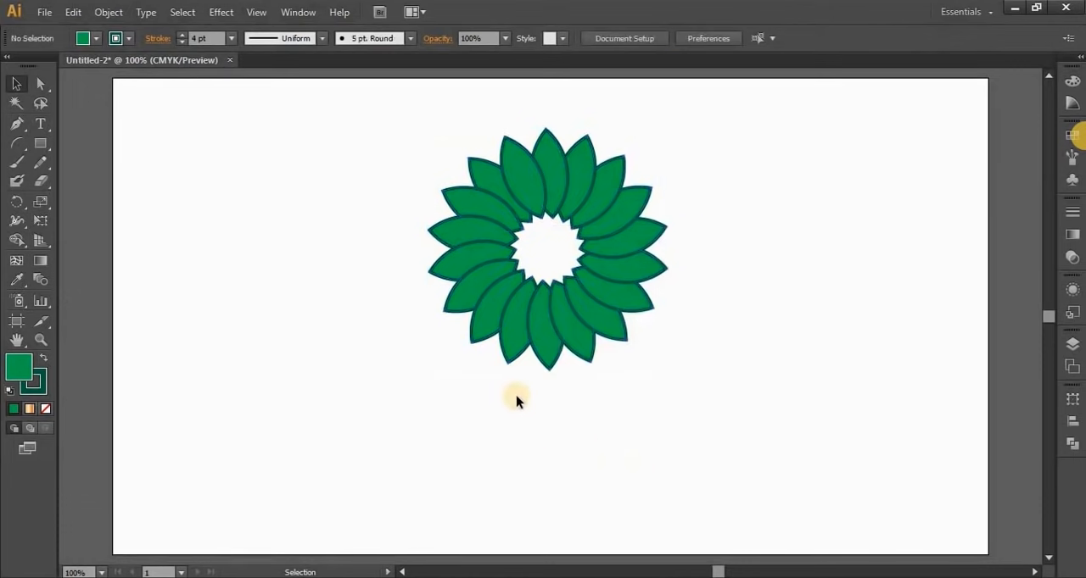
Move the flower group to the left part of the artboard and give it a light brown fill and a dark brown stroke
left_click_drag(521, 327, 503, 340)
left_click_drag(339, 354, 286, 339)
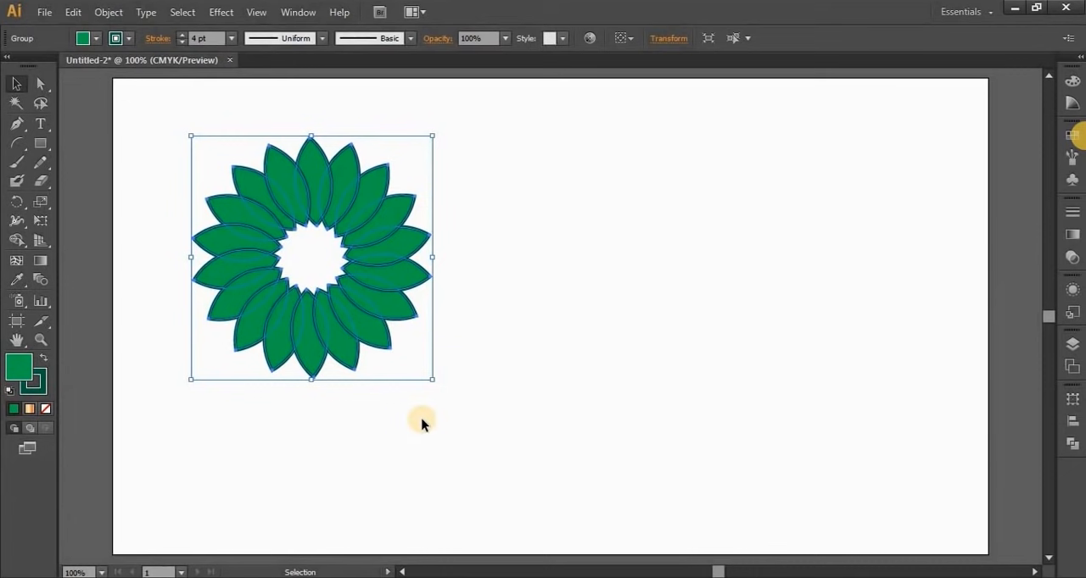
left_click(94, 38)
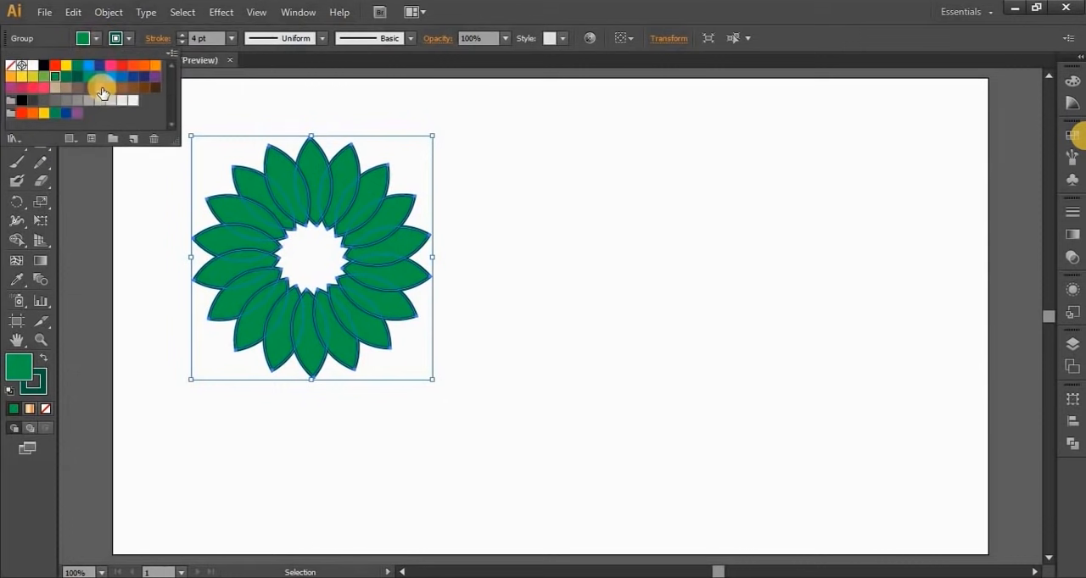
left_click(100, 88)
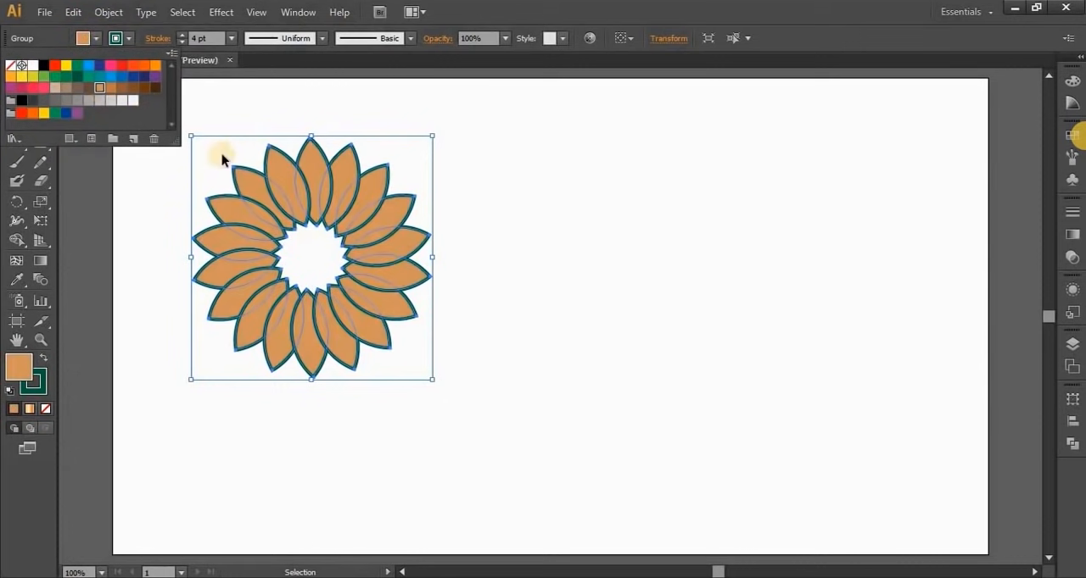
left_click(126, 40)
left_click(125, 42)
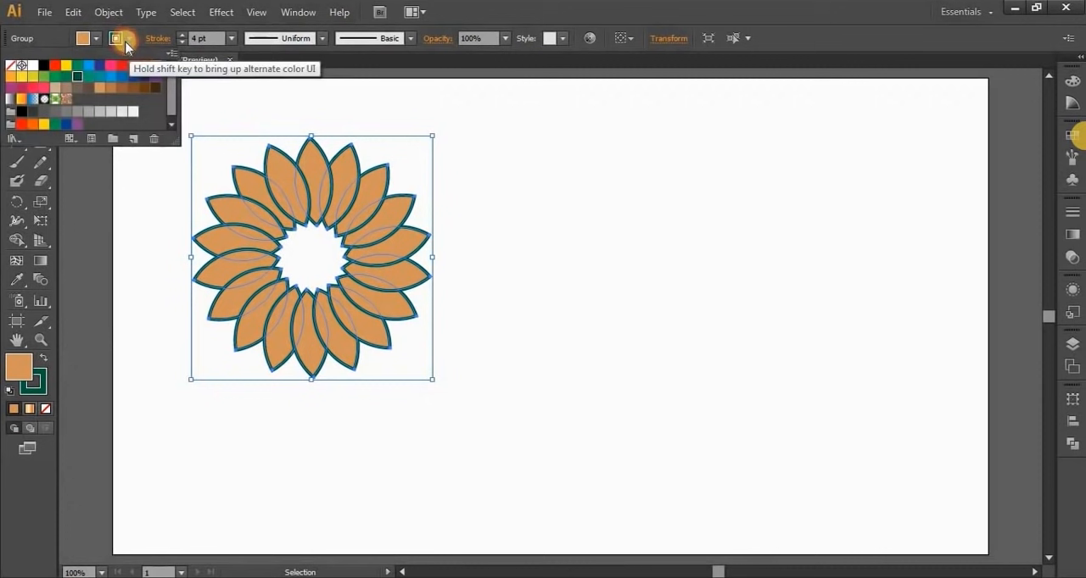
left_click(91, 102)
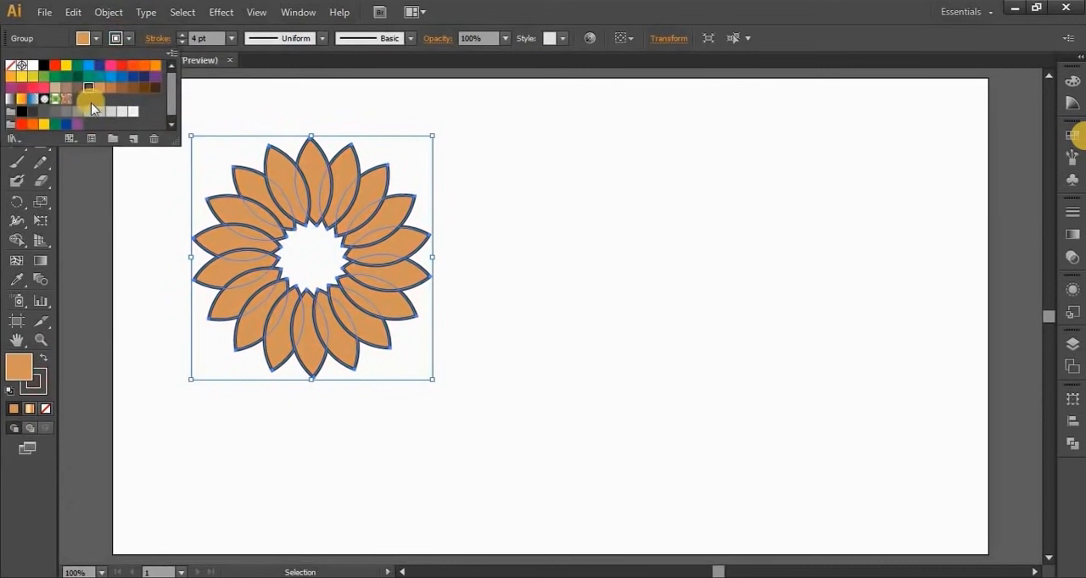
left_click(428, 455)
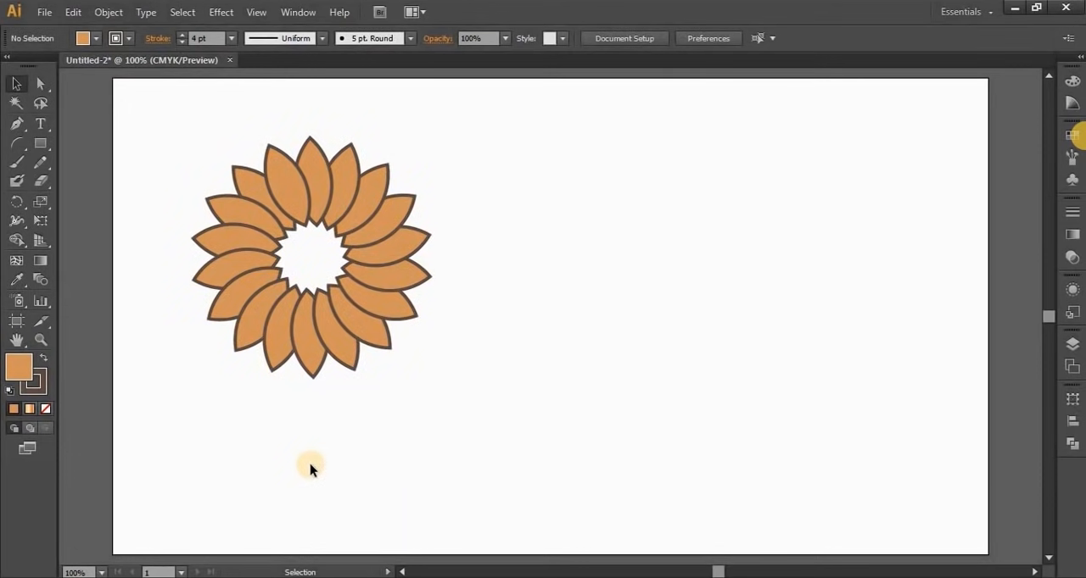
Delete the flower group to clear the artboard
left_click_drag(161, 162, 473, 461)
key("Delete")
Draw a large freehand spiral in the artboard's upper-left area with the Spiral tool and delete it
left_click(15, 144)
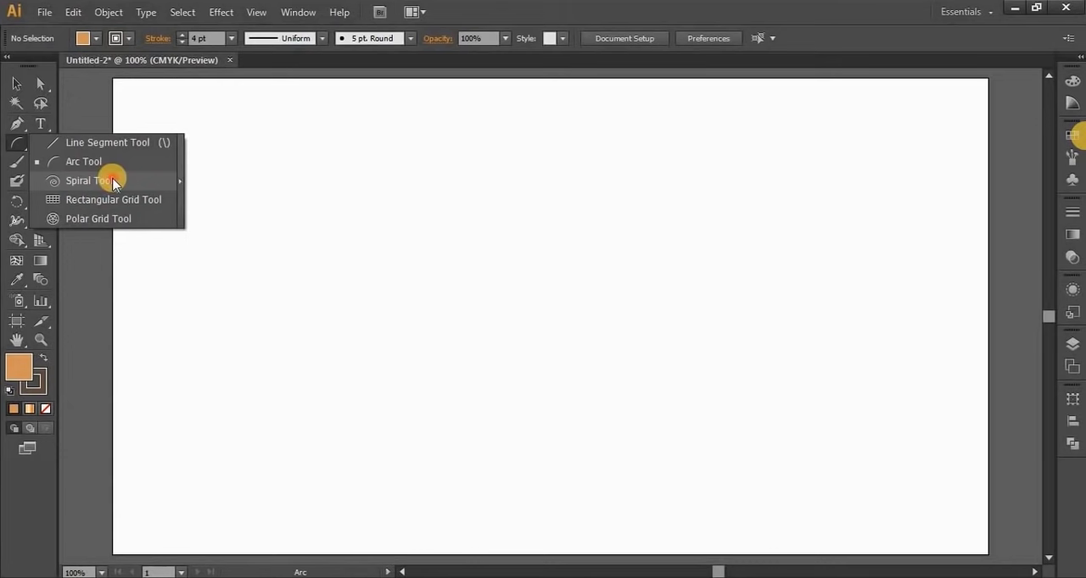
left_click(115, 181)
left_click_drag(309, 221, 462, 341)
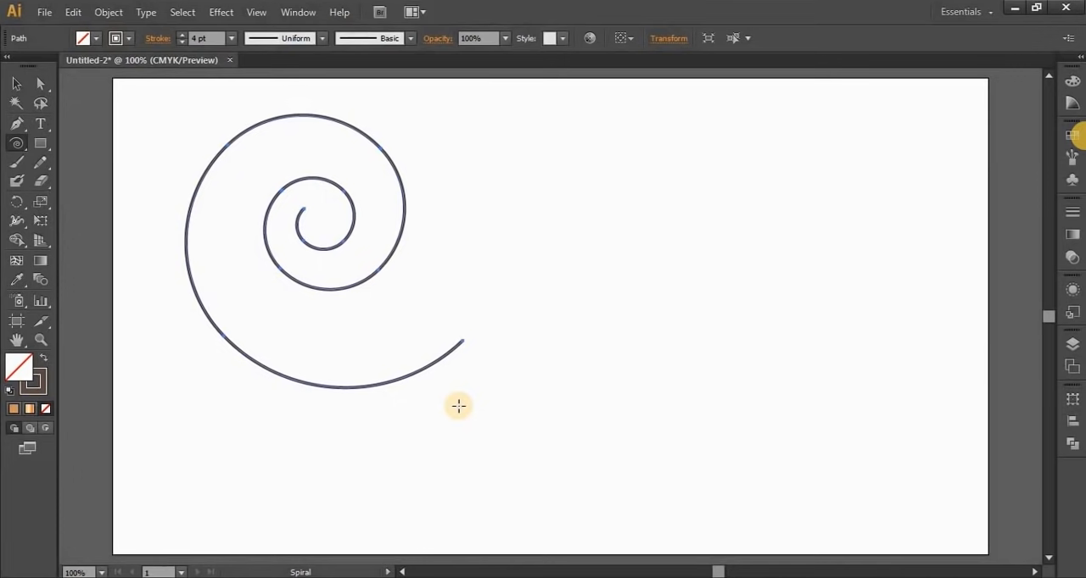
key("Delete")
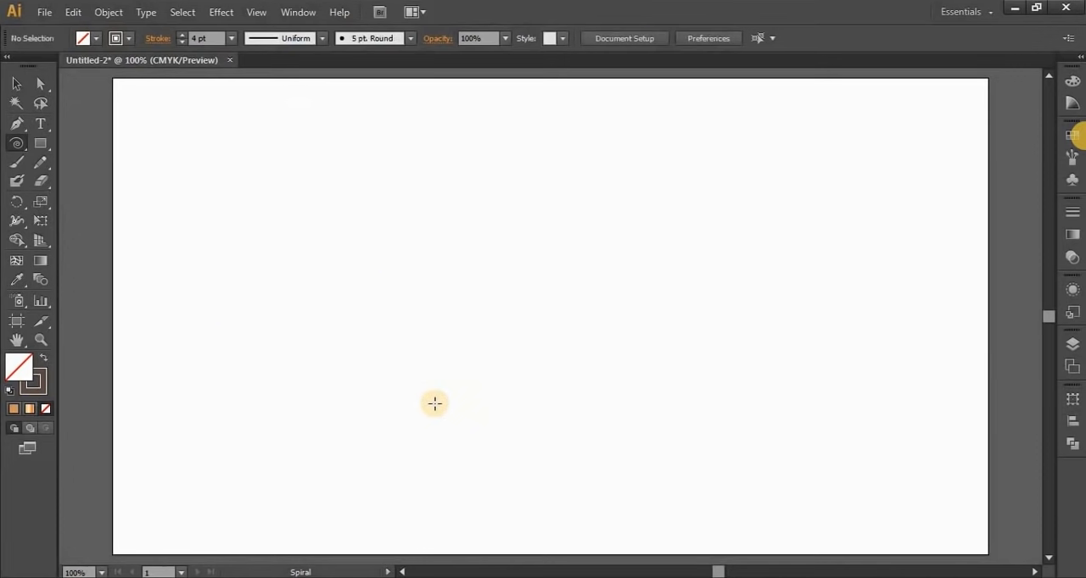
Create a spiral left of the artboard's centre with a 200 px radius, 80% decay and 20 segments
left_click(14, 143)
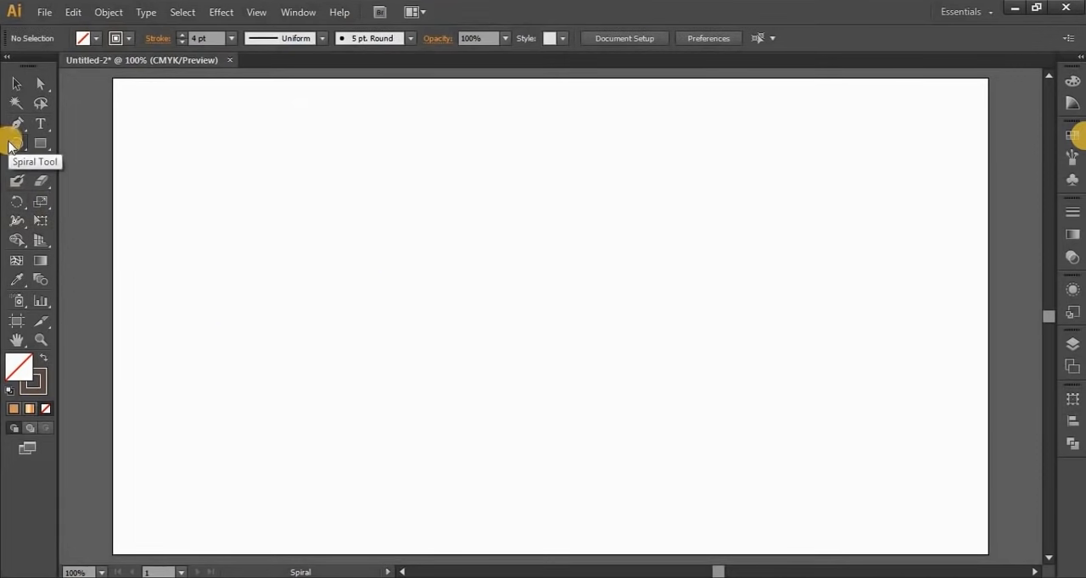
left_click(395, 264)
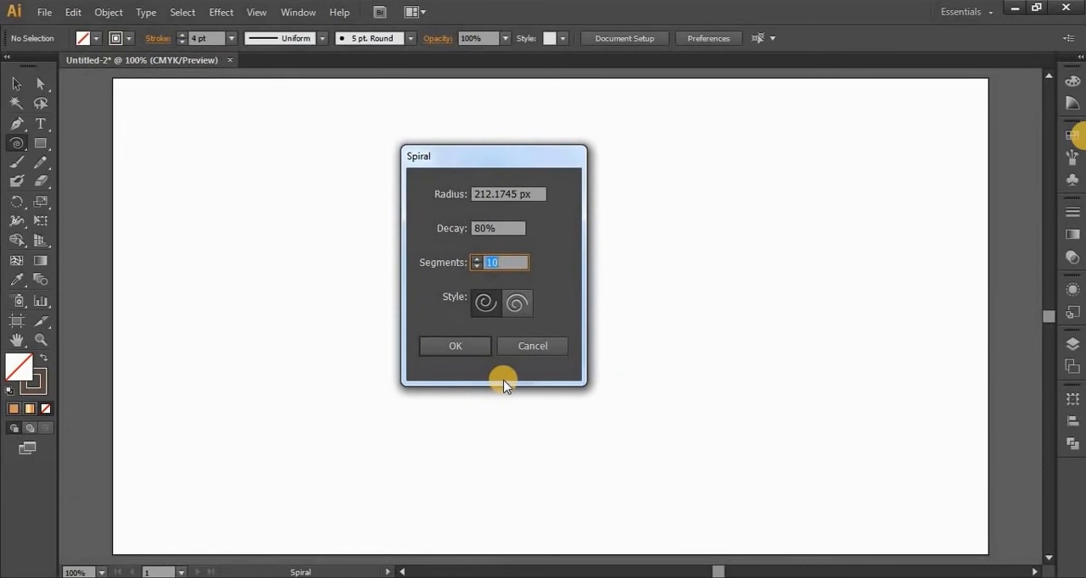
double_click(506, 195)
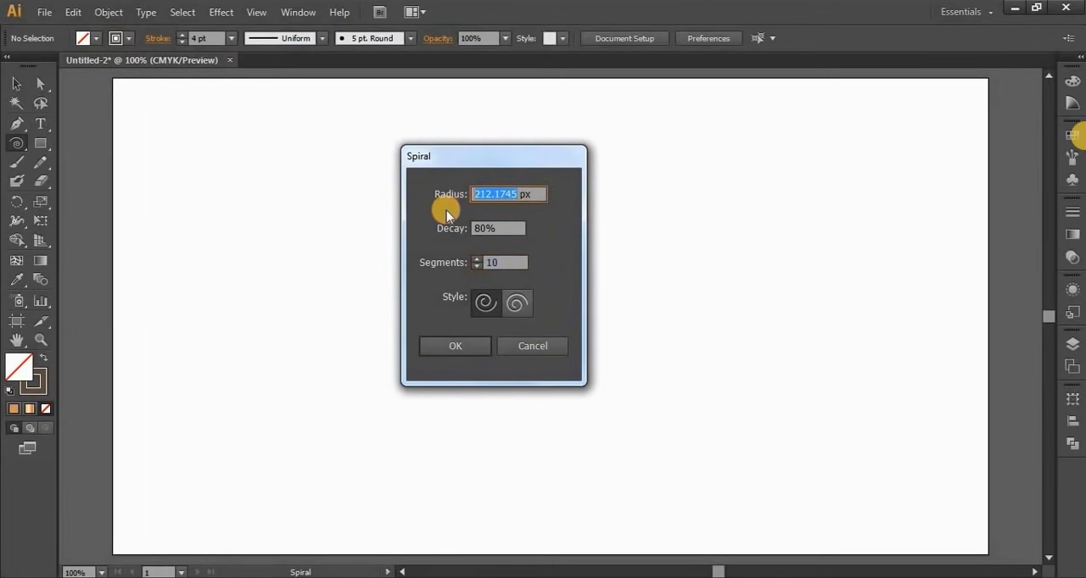
type("200")
key("Tab")
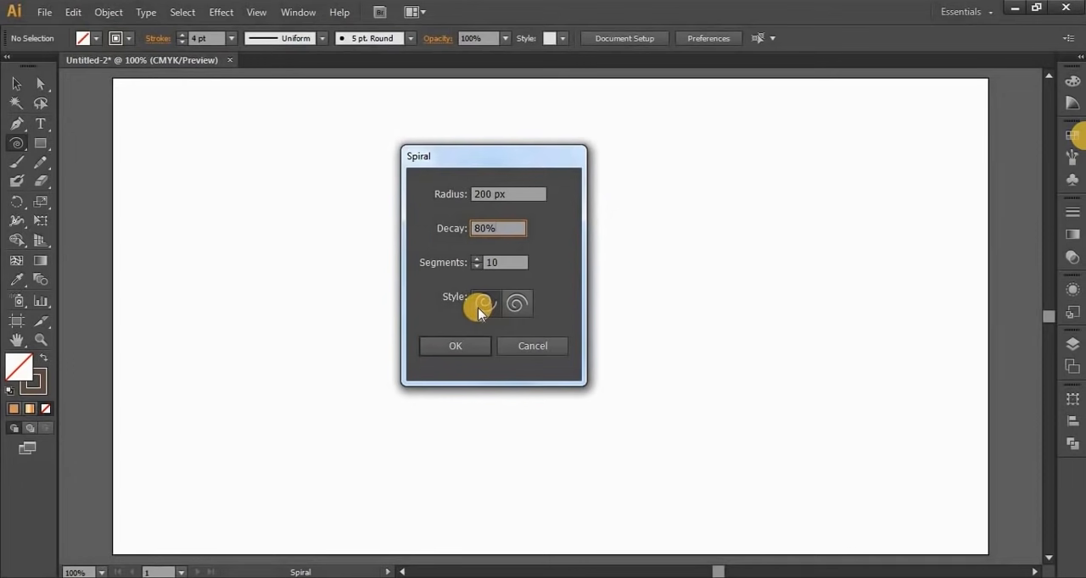
left_click(479, 266)
type("20")
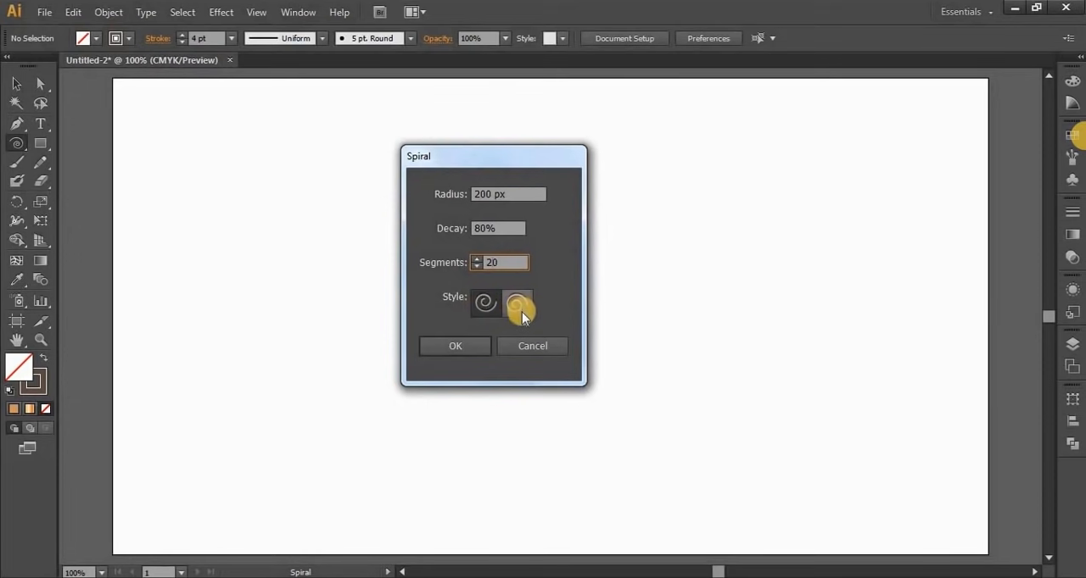
left_click(471, 346)
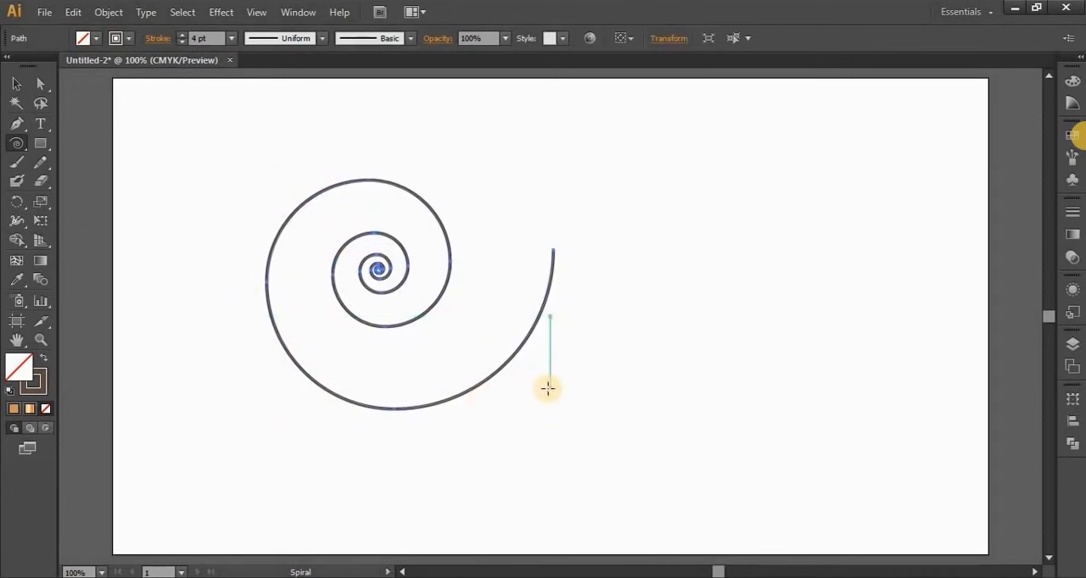
Scale the spiral down to a small size and move it to the upper middle of the artboard
left_click(16, 83)
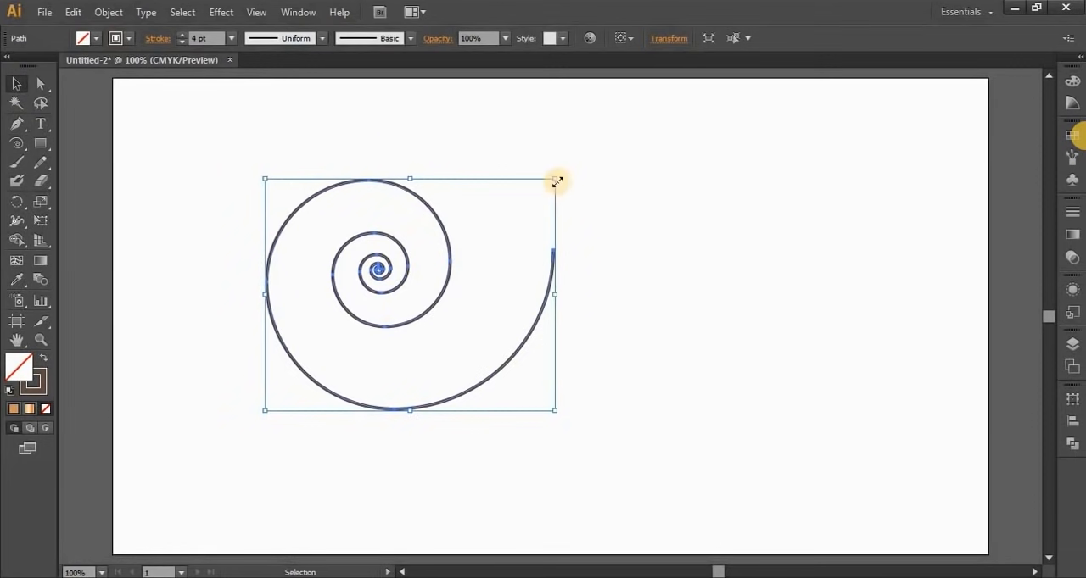
mouse_move(556, 180)
left_mouse_down()
mouse_move(424, 385)
mouse_move(443, 380)
mouse_move(311, 416)
mouse_move(488, 148)
mouse_move(554, 155)
mouse_move(555, 182)
left_mouse_up()
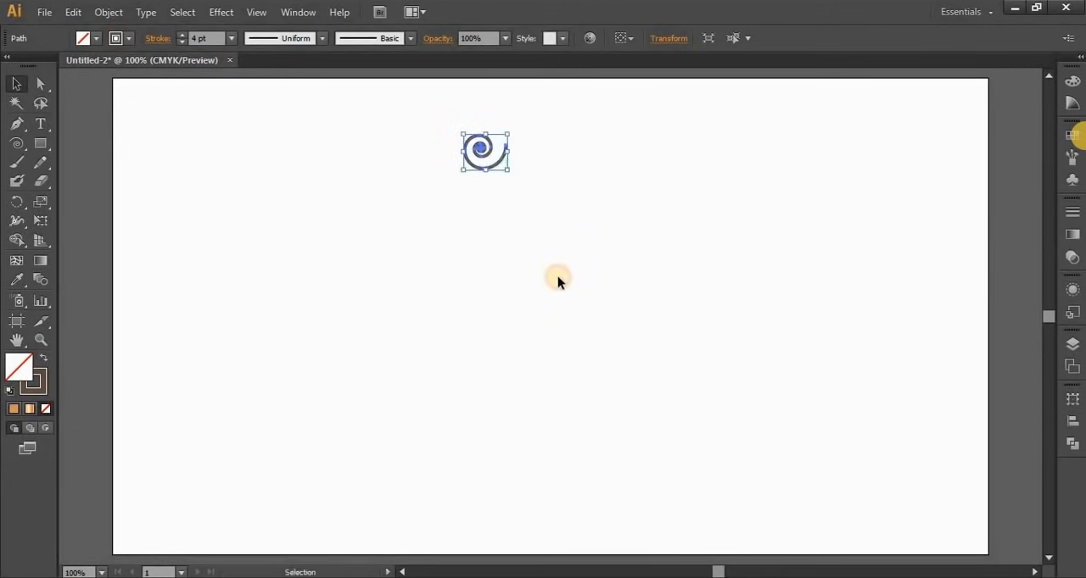
Make a copy of the spiral rotated 30° about a custom point below it
left_click(15, 204)
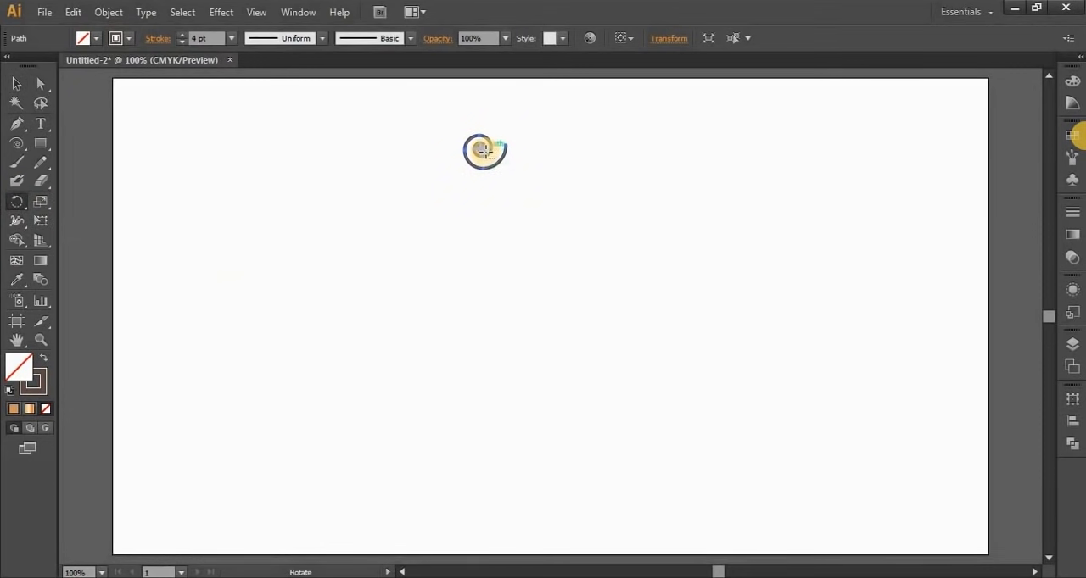
left_click(492, 255, "alt")
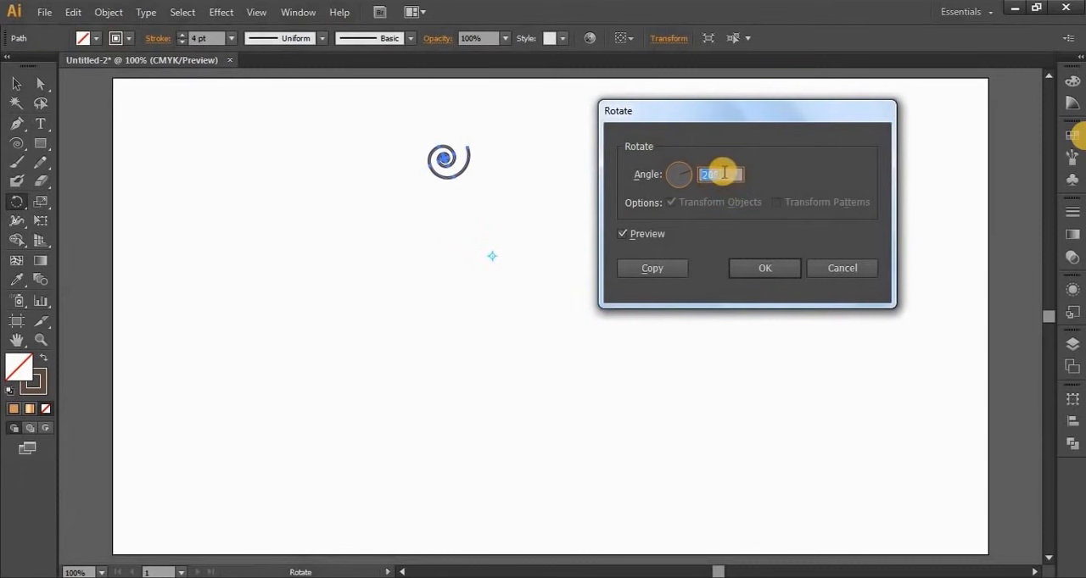
left_click_drag(709, 173, 693, 195)
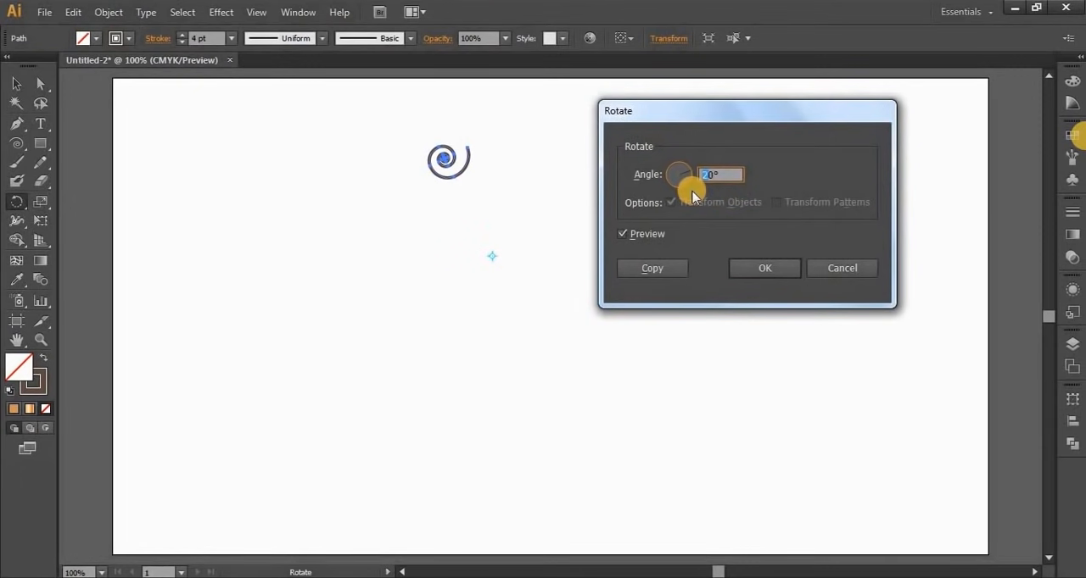
type("3")
left_click(625, 236)
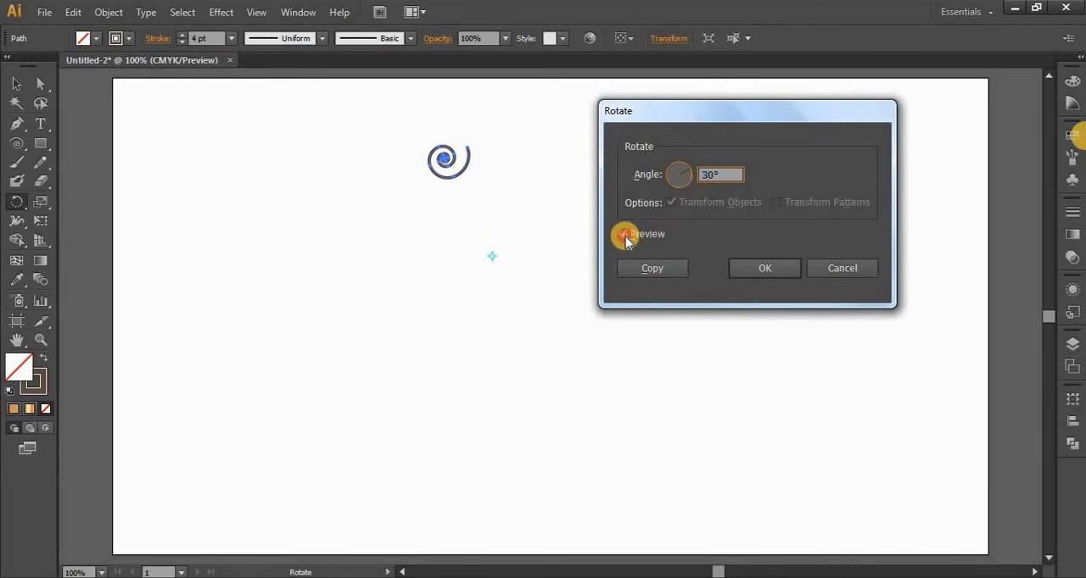
left_click(624, 238)
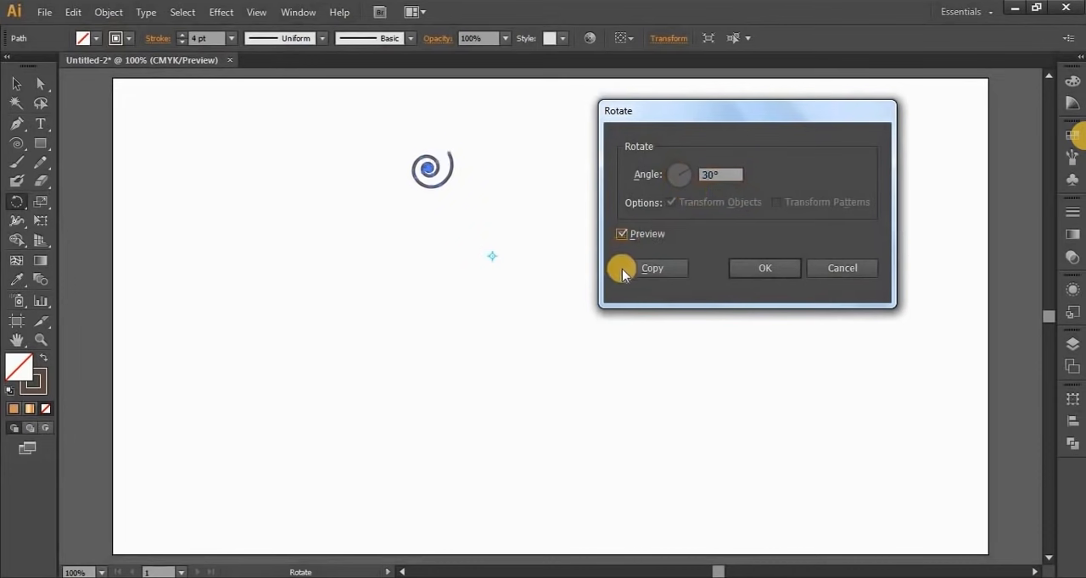
left_click(636, 269)
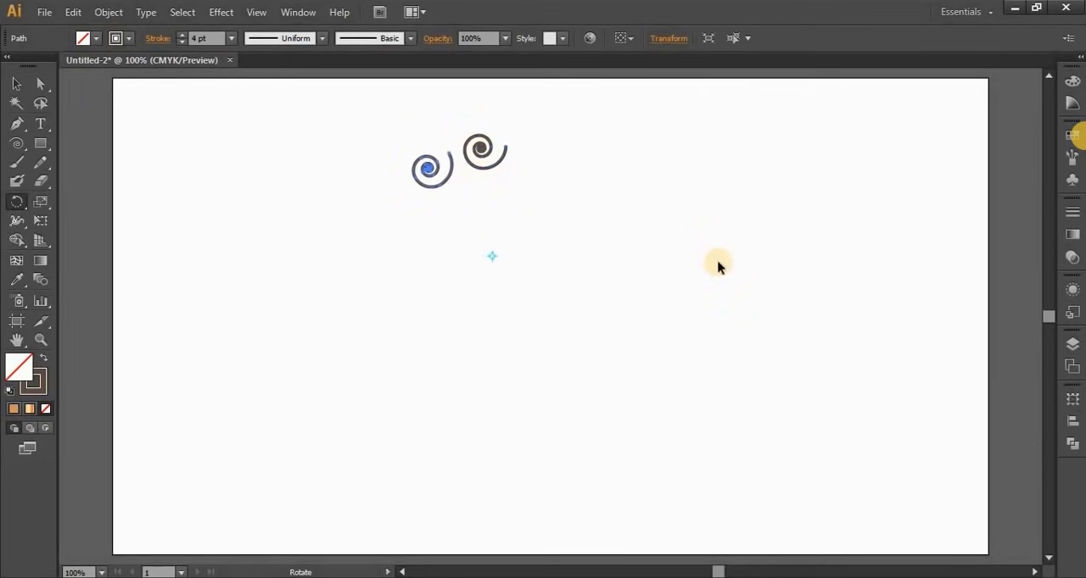
Repeat the rotated copy until twelve spirals form a full ring, and deselect the artwork
key("ctrl+d")
key("ctrl+d")
key("ctrl+d")
key("ctrl+d")
key("ctrl+d")
key("ctrl+d")
key("ctrl+d")
key("ctrl+d")
key("ctrl+d")
key("ctrl+d")
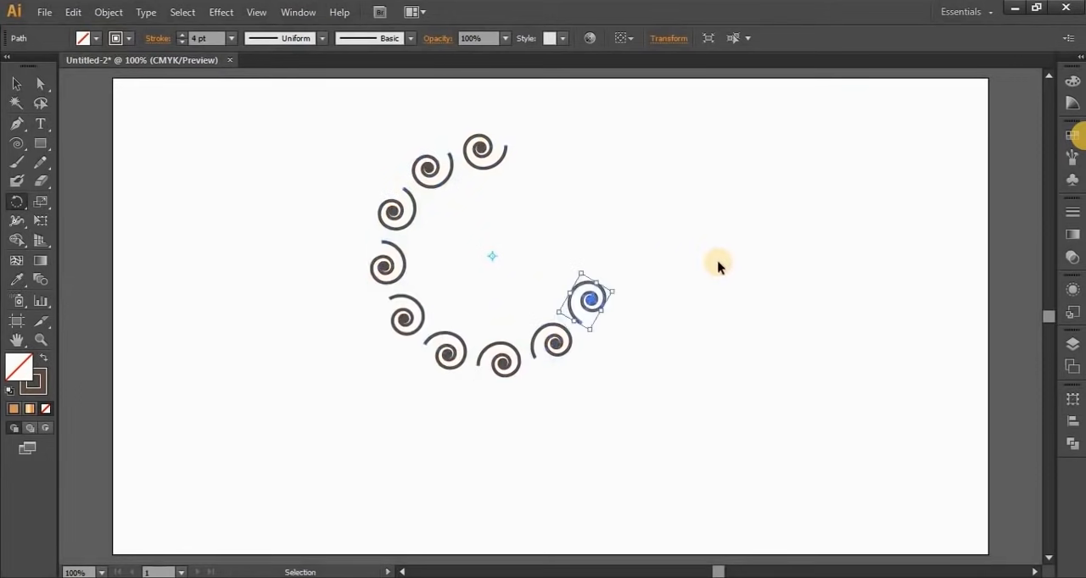
key("r")
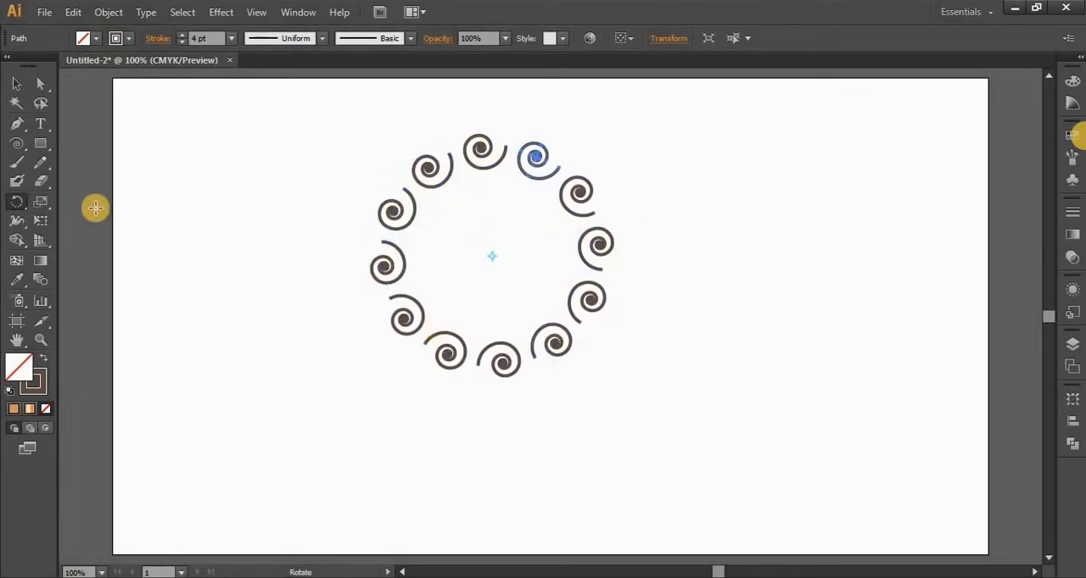
left_click(16, 83)
left_click(260, 295)
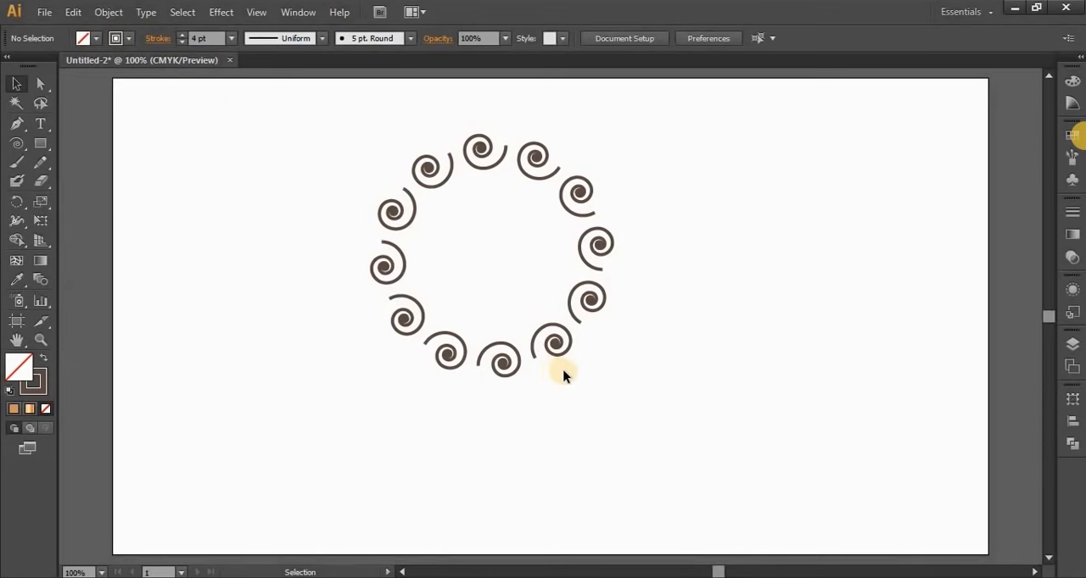
Recolour the stroke of every second spiral in the ring with the blue swatch
left_click(432, 171)
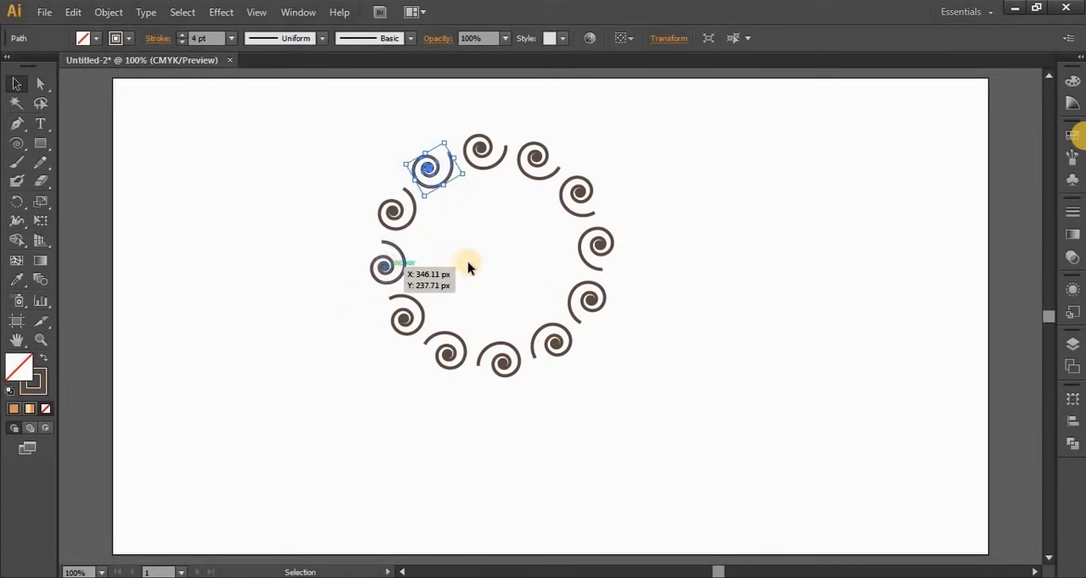
left_click(388, 267, "shift")
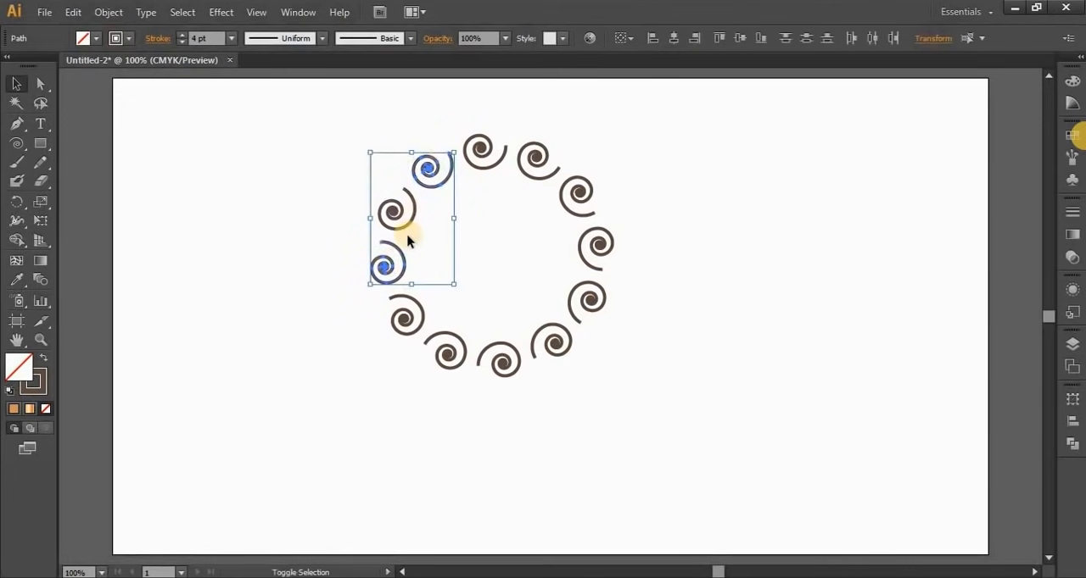
left_click(445, 334, "shift")
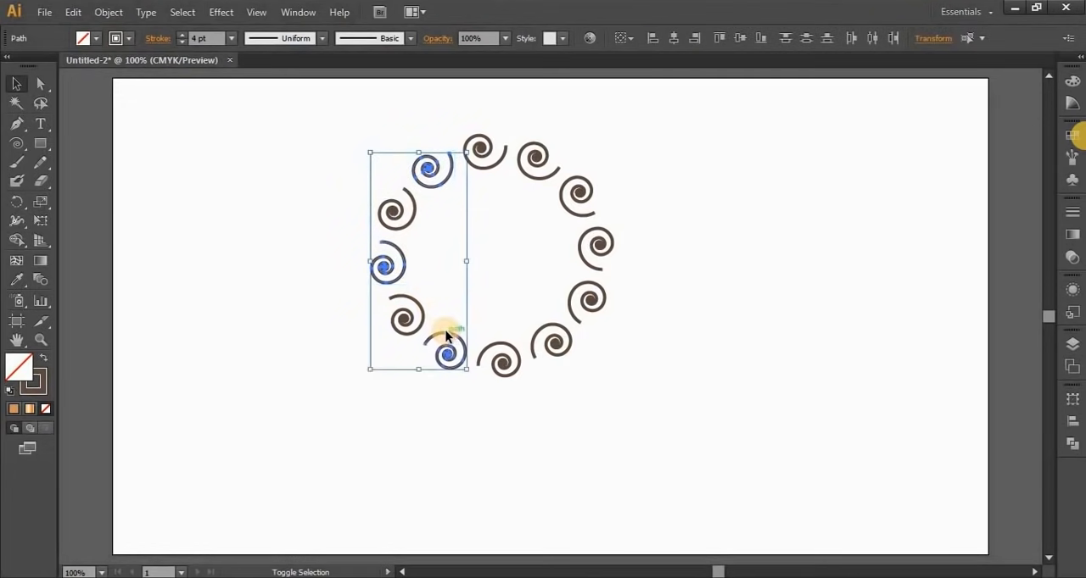
left_click(547, 329, "shift")
left_click(596, 227, "shift")
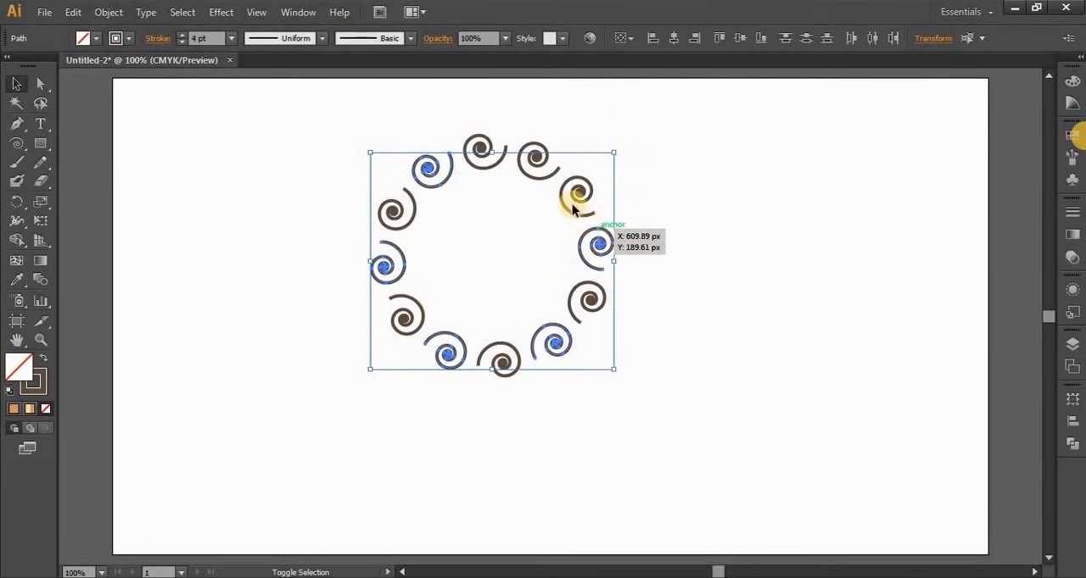
left_click(526, 174, "shift")
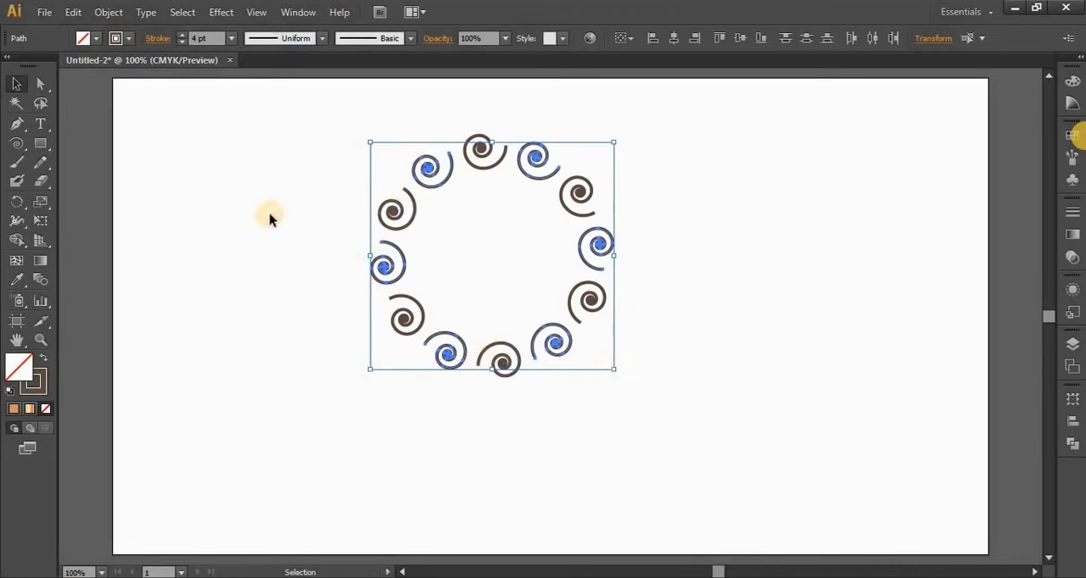
left_click(130, 39)
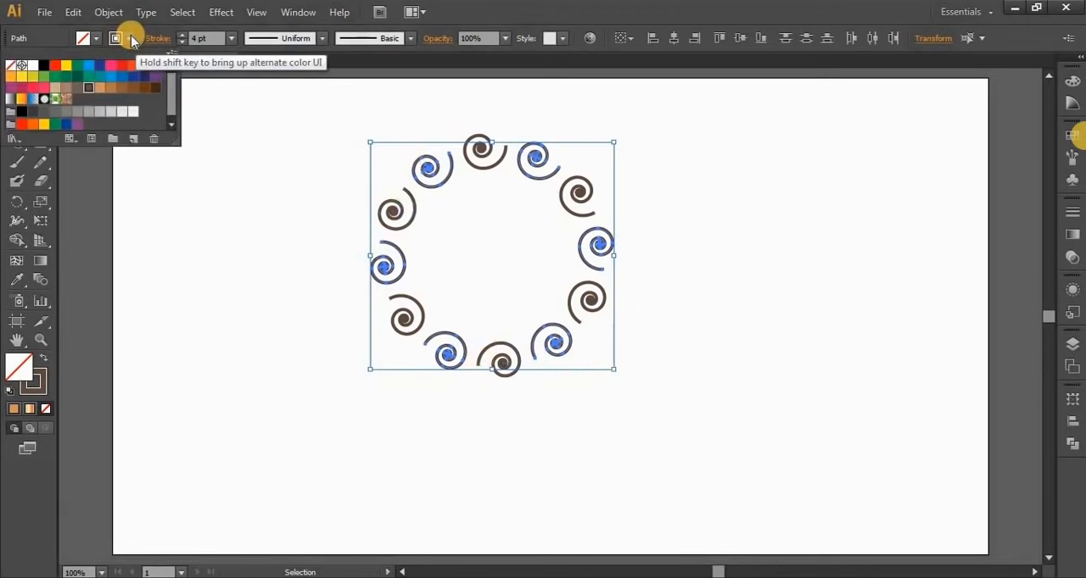
left_click(90, 66)
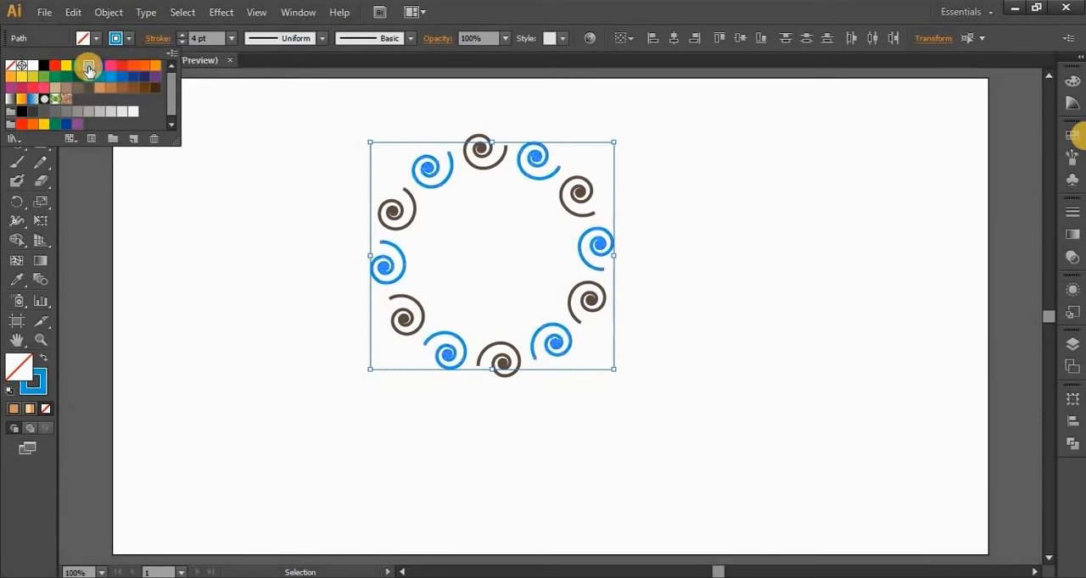
left_click(196, 252)
left_click(197, 252)
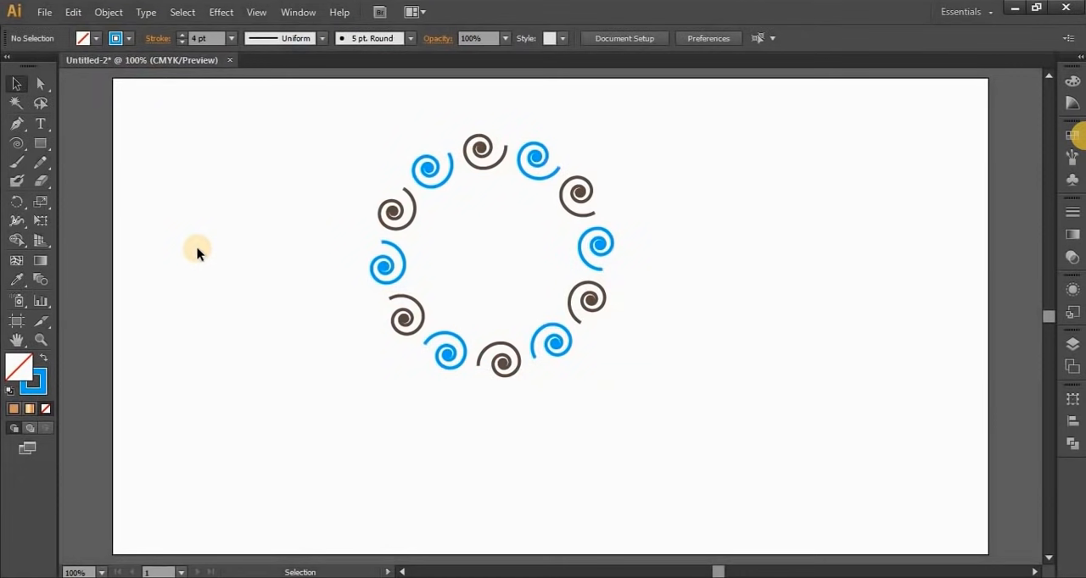
Group all the spirals, scale the ring down to a small size and move it to the upper middle of the artboard
left_click_drag(344, 124, 676, 453)
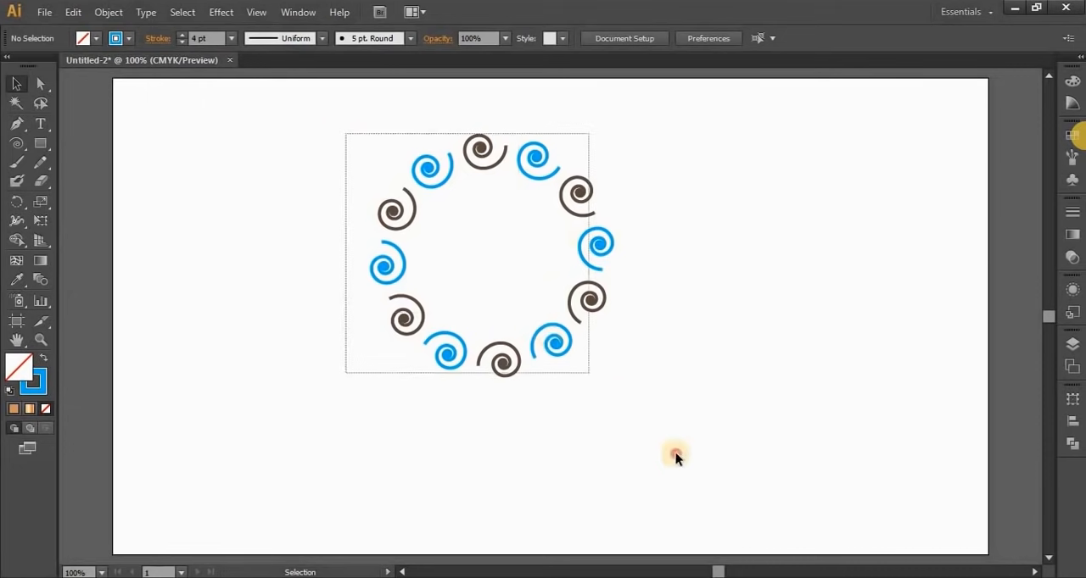
right_click(493, 147)
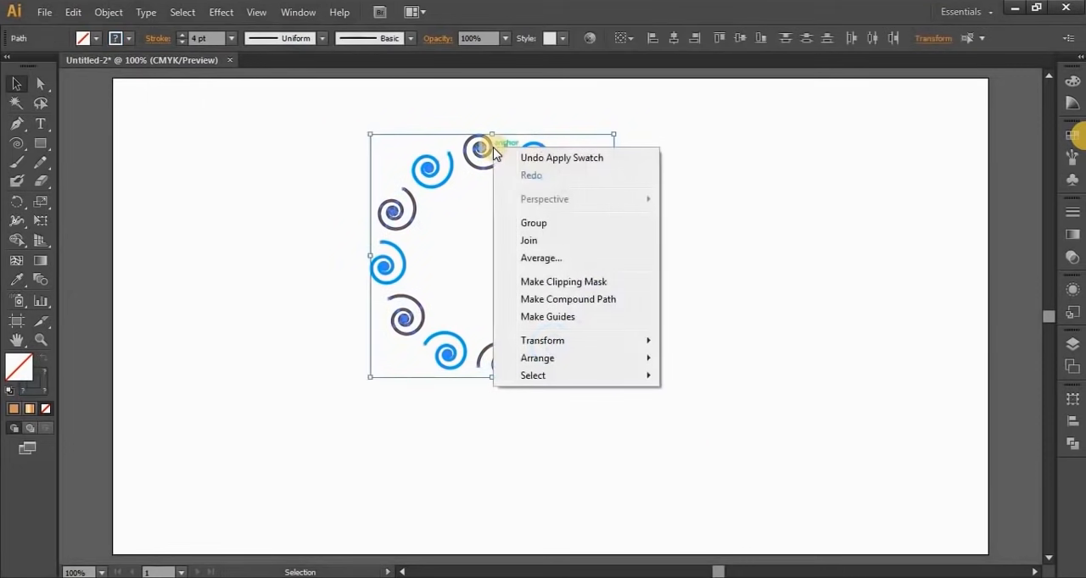
left_click(533, 224)
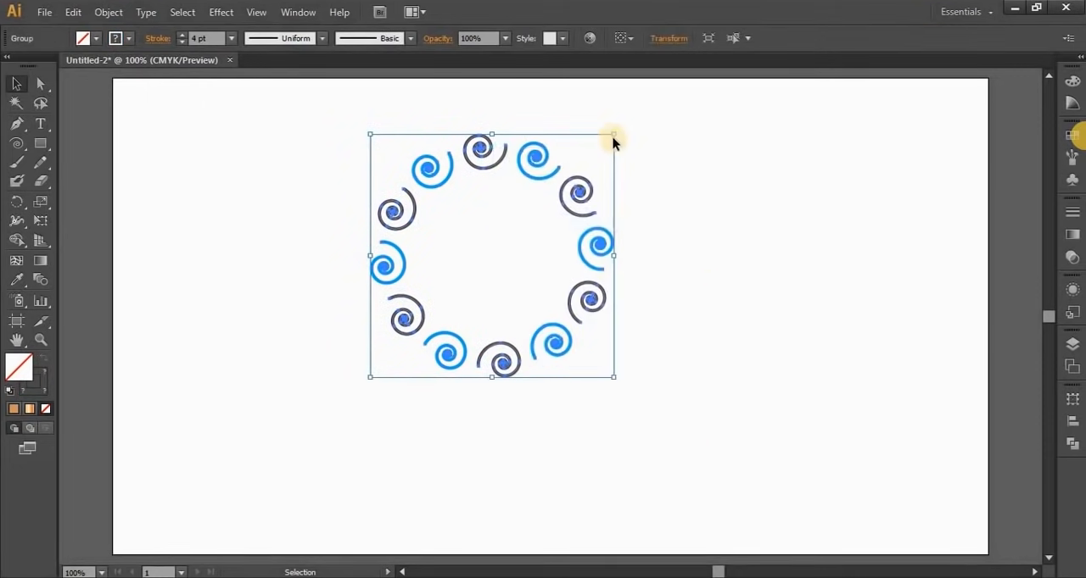
left_click_drag(613, 136, 547, 308)
left_click_drag(416, 318, 529, 130)
left_click(629, 349)
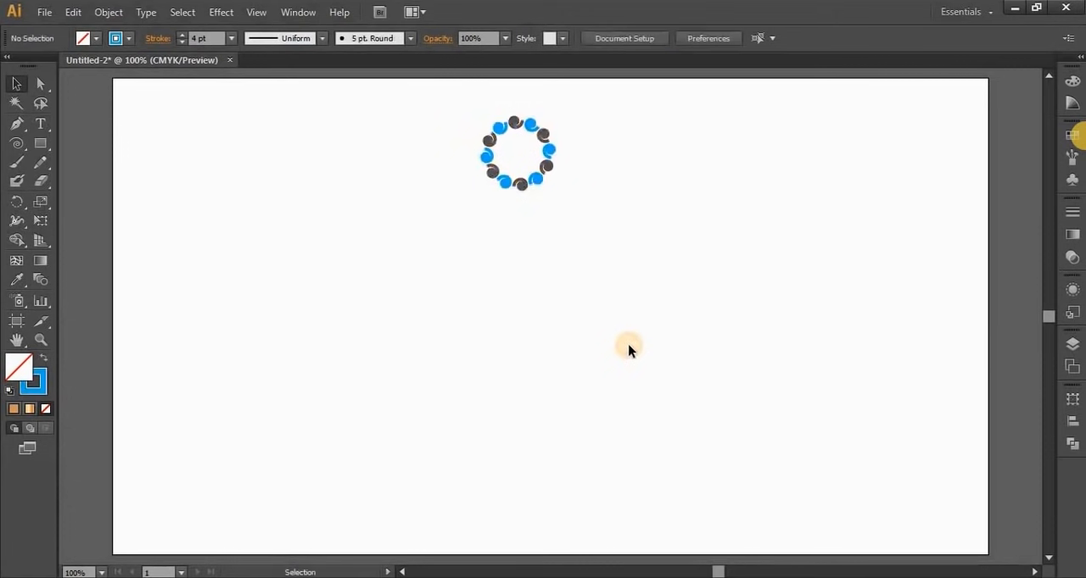
Make a copy of the small ring group rotated 40° about a custom point below it
left_click(541, 182)
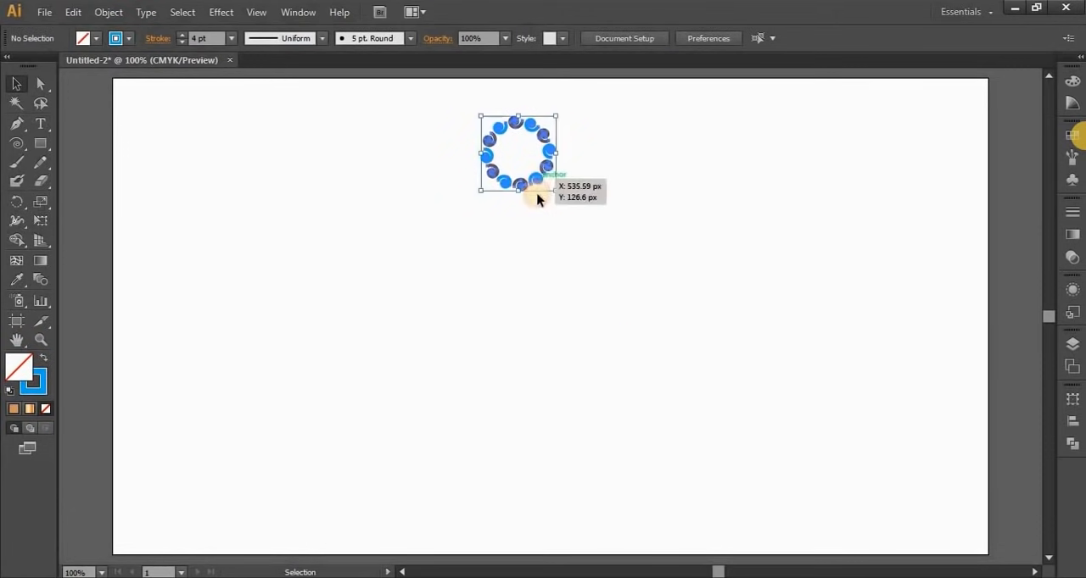
left_click(17, 202)
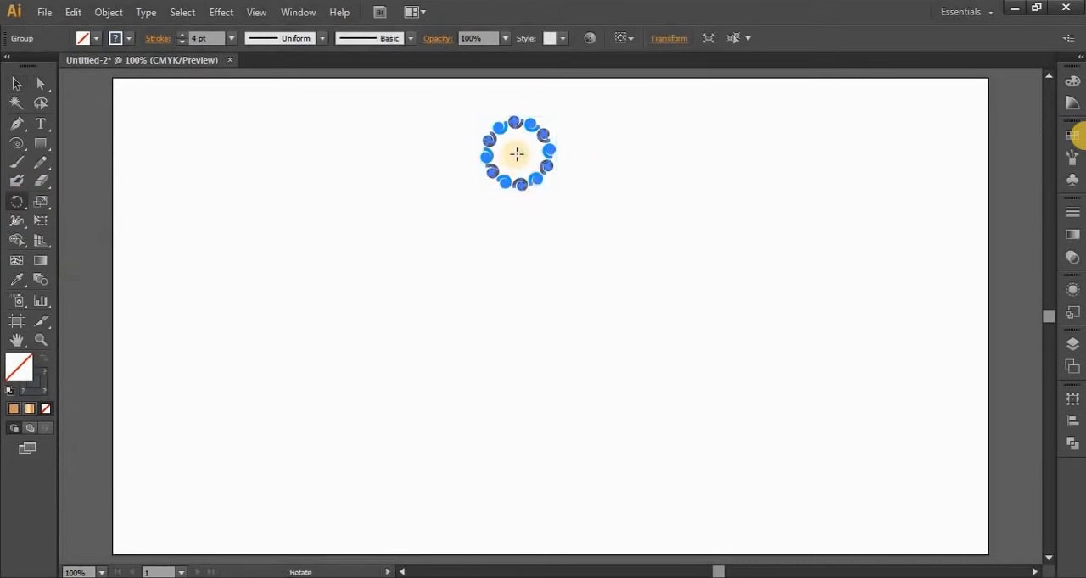
left_click_drag(516, 225, 610, 267)
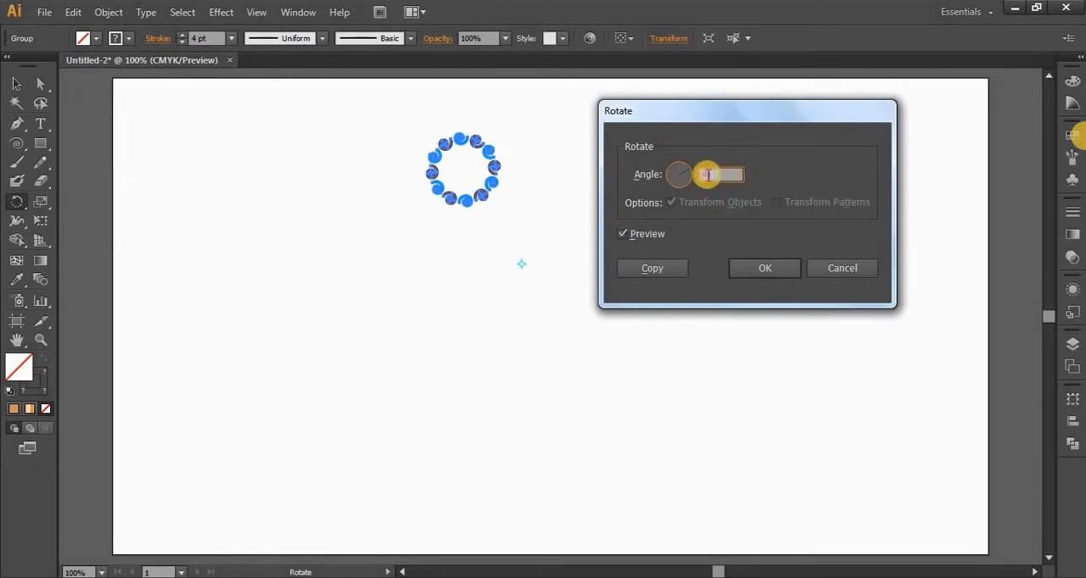
type("40")
left_click(650, 271)
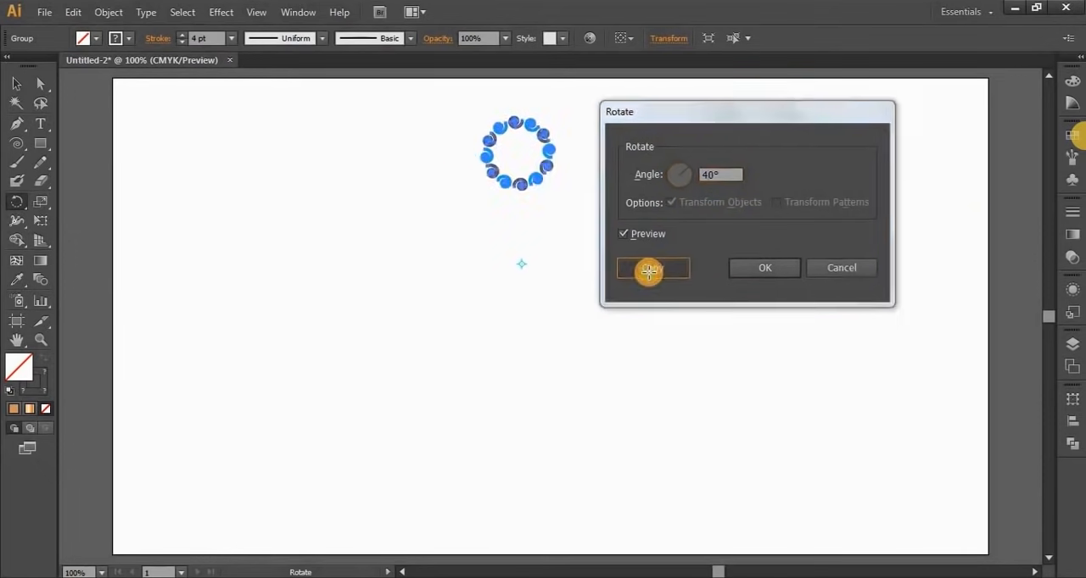
Repeat the 40° rotated copy until nine small rings form a full circle
key("v")
key("ctrl+d")
key("ctrl+d")
key("ctrl+d")
key("ctrl+d")
key("ctrl+d")
key("ctrl+d")
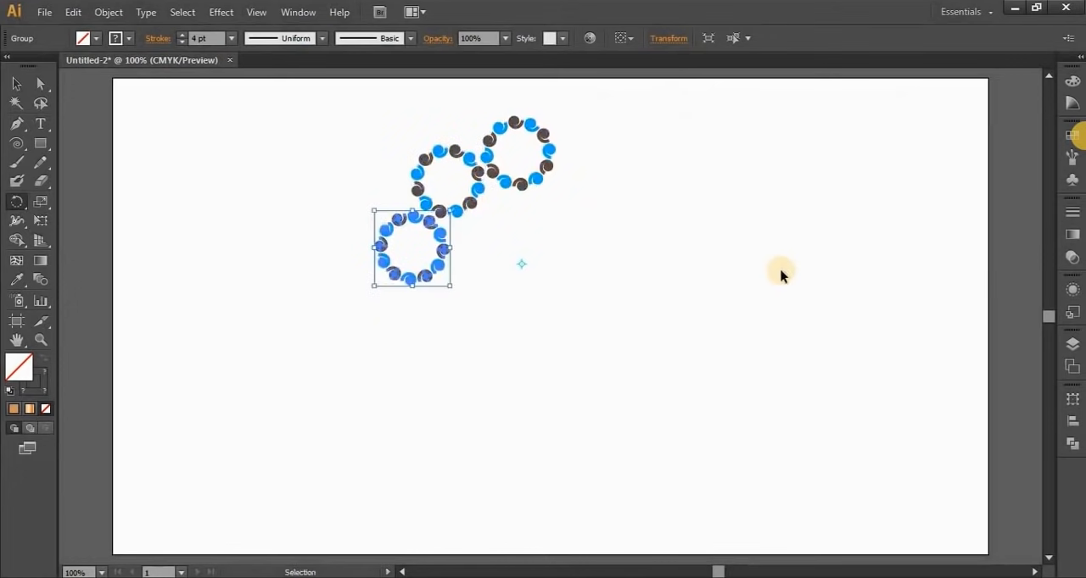
key("ctrl+d")
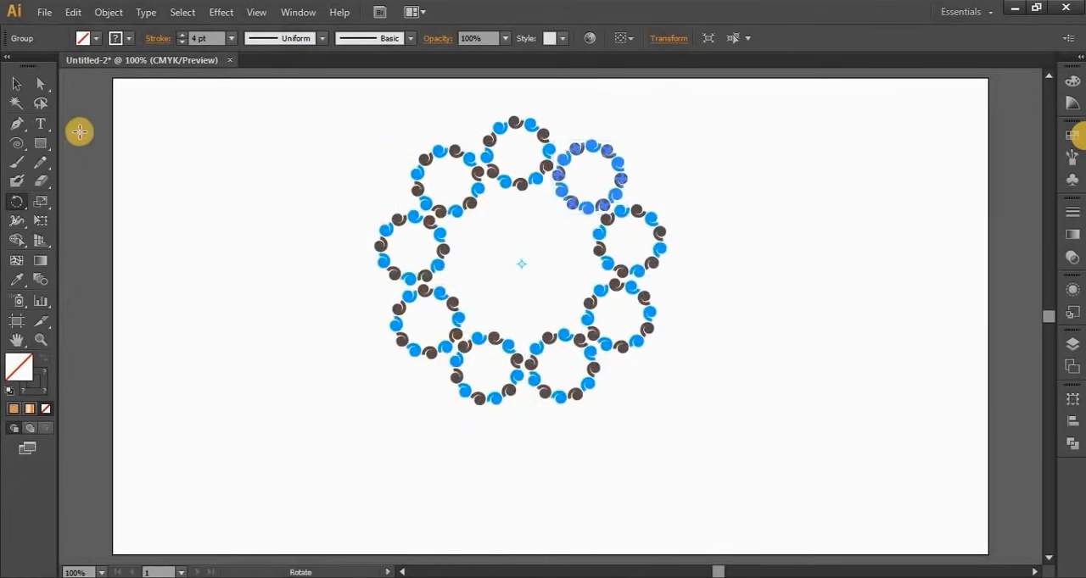
Select the whole pattern of small rings and delete it to clear the artboard
left_click(16, 83)
left_click(318, 346)
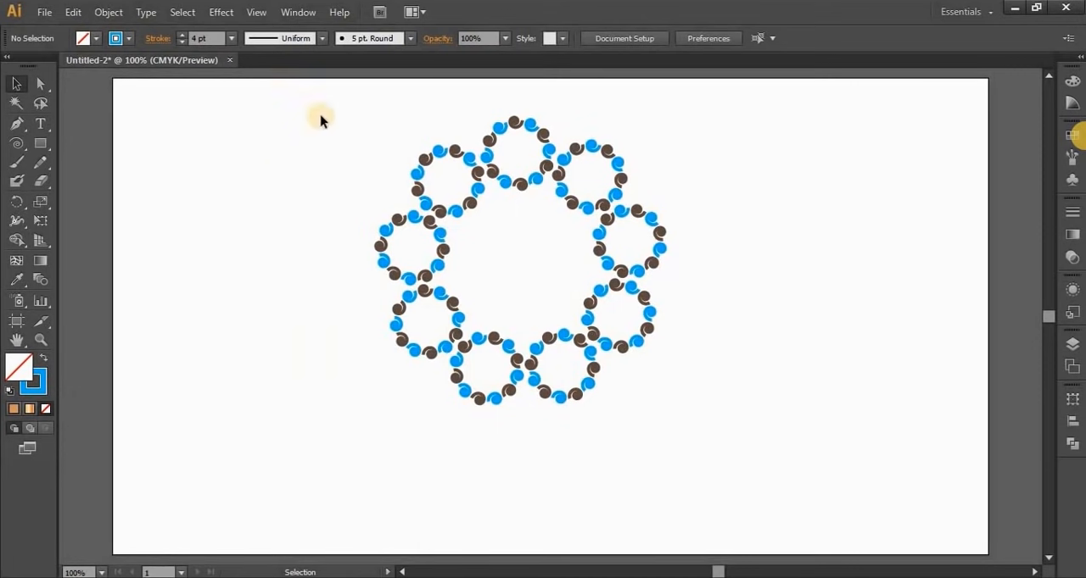
left_click_drag(333, 127, 694, 417)
key("Delete")
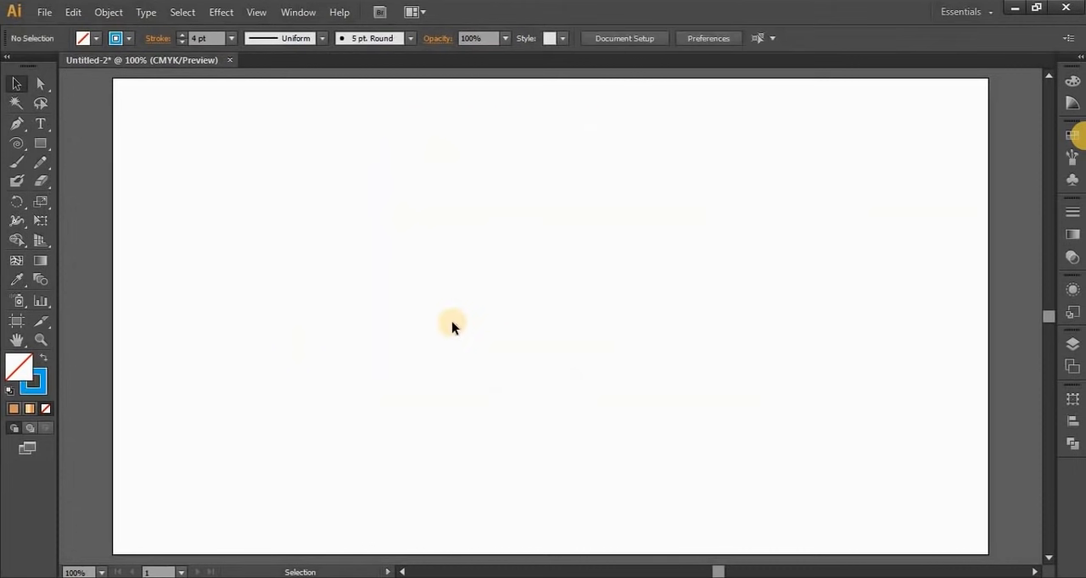
Draw a large six-by-six grid across the artboard with the Rectangular Grid tool and delete it
left_click(17, 145)
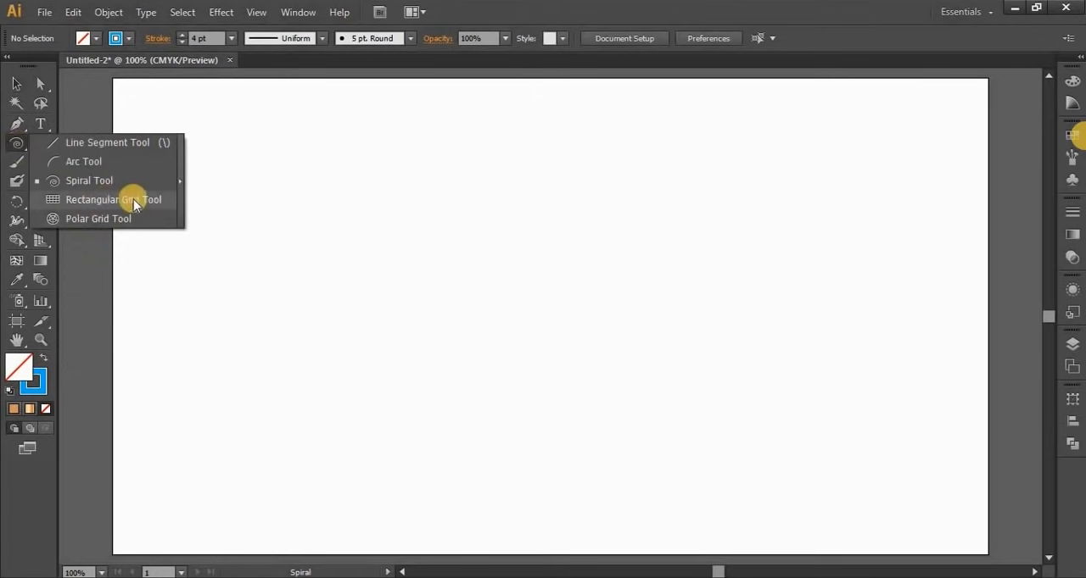
left_click(134, 199)
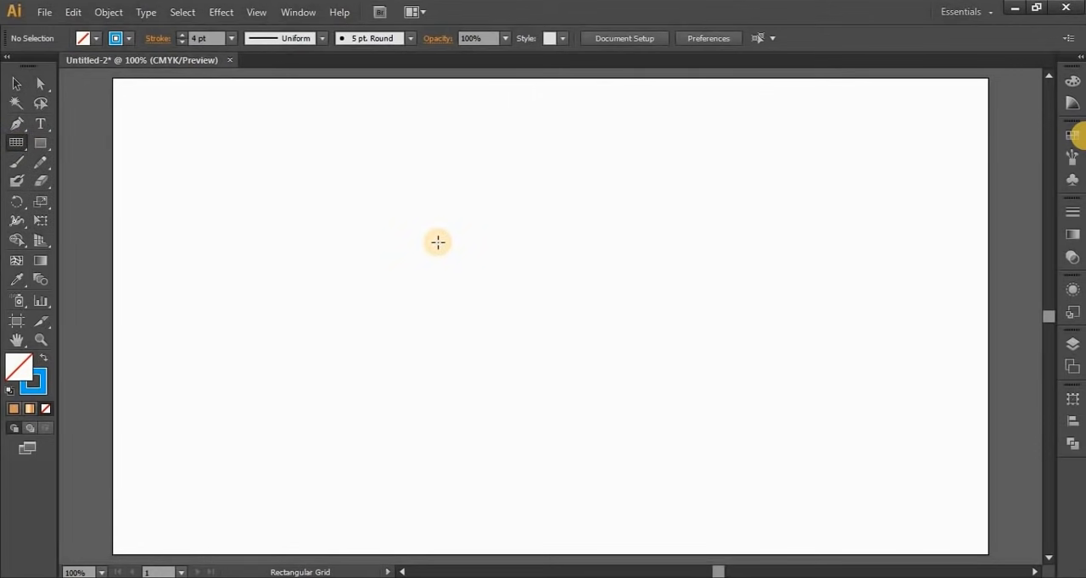
left_click_drag(275, 122, 897, 461)
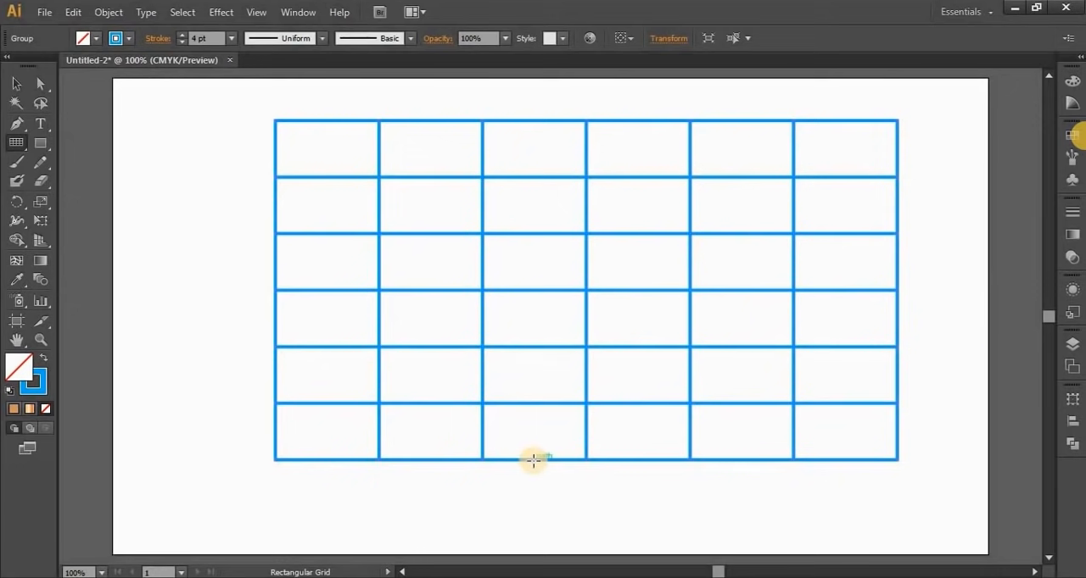
key("Delete")
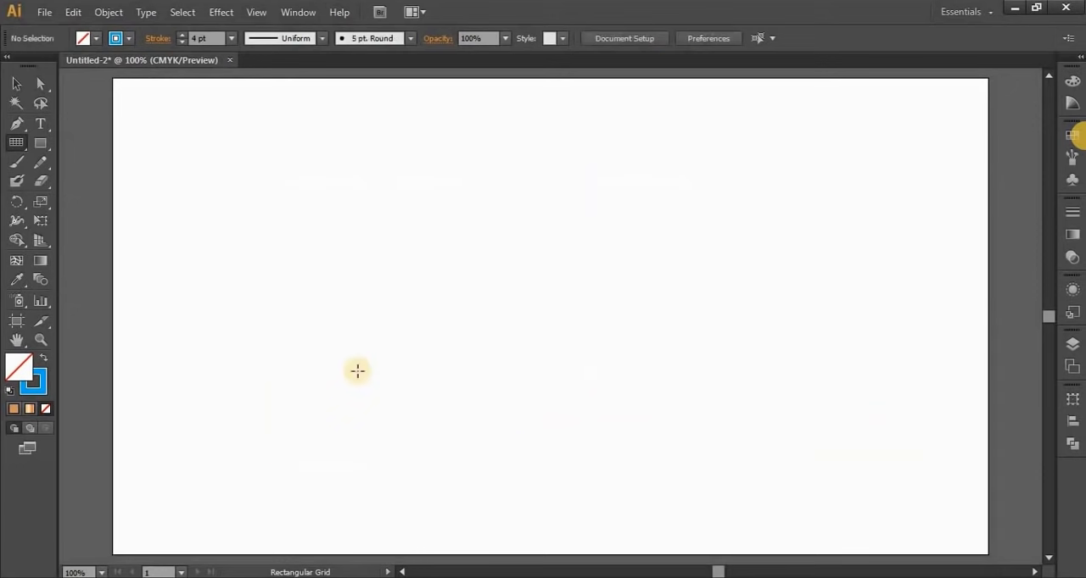
Draw a rectangular grid about 955 by 512 px across the artboard, raising it to twelve rows and reducing it to seven
left_click_drag(169, 99, 930, 507)
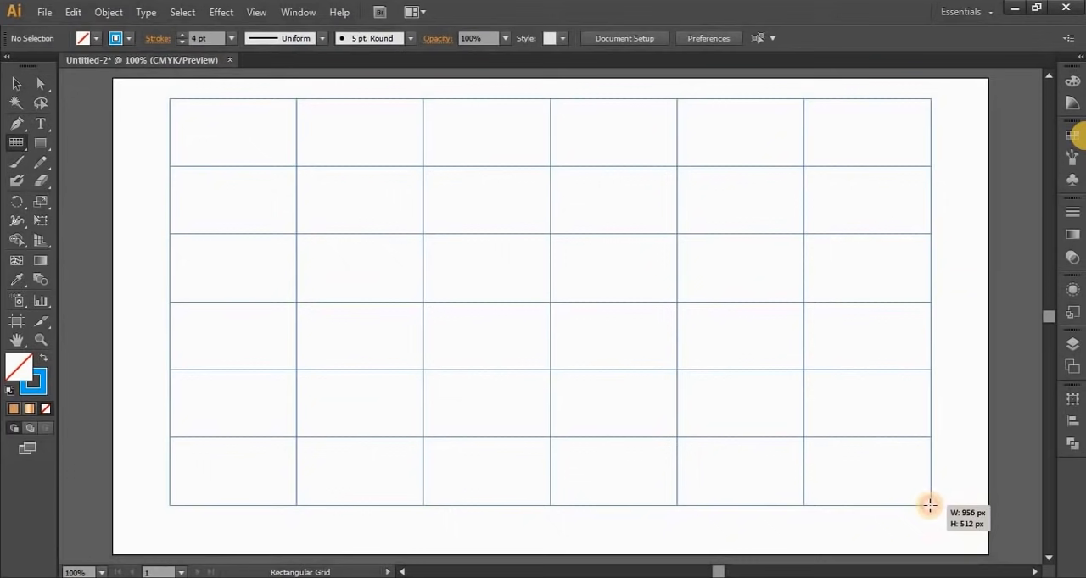
key("Up")
key("Up")
key("Up")
key("Up")
key("Up")
key("Up")
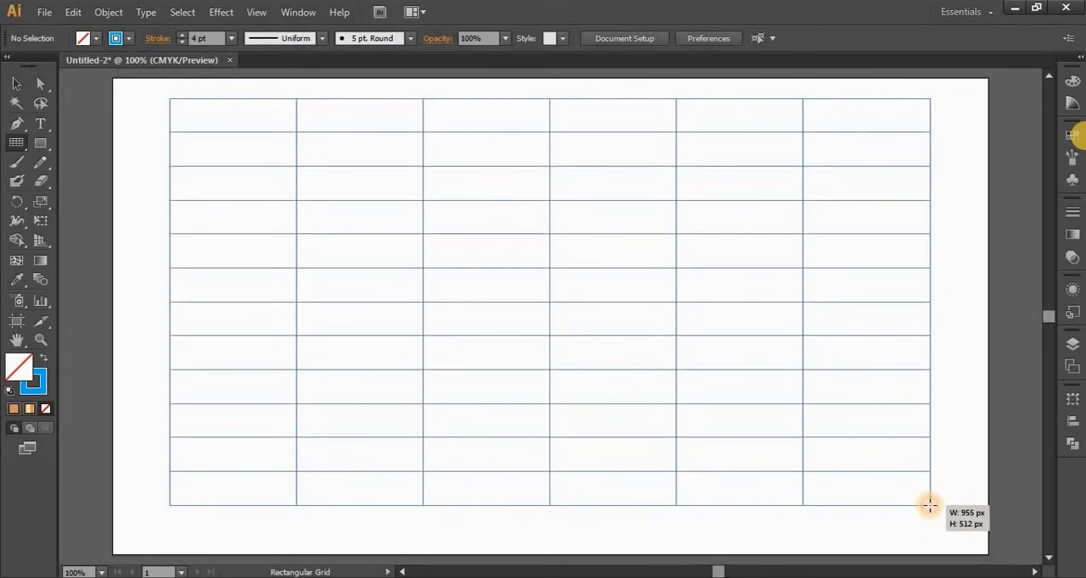
key("Down")
key("Down")
key("Down")
key("Down")
key("Down")
key("Down")
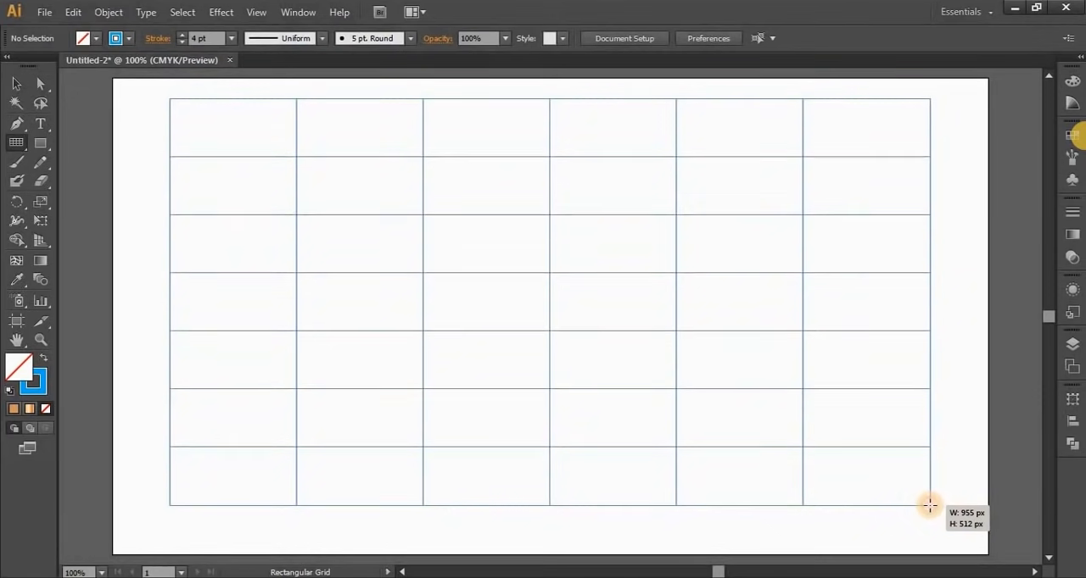
Remove all horizontal dividers from the grid being drawn, then raise it back to twelve rows
key("Down")
key("Down")
key("Down")
key("Down")
key("Down")
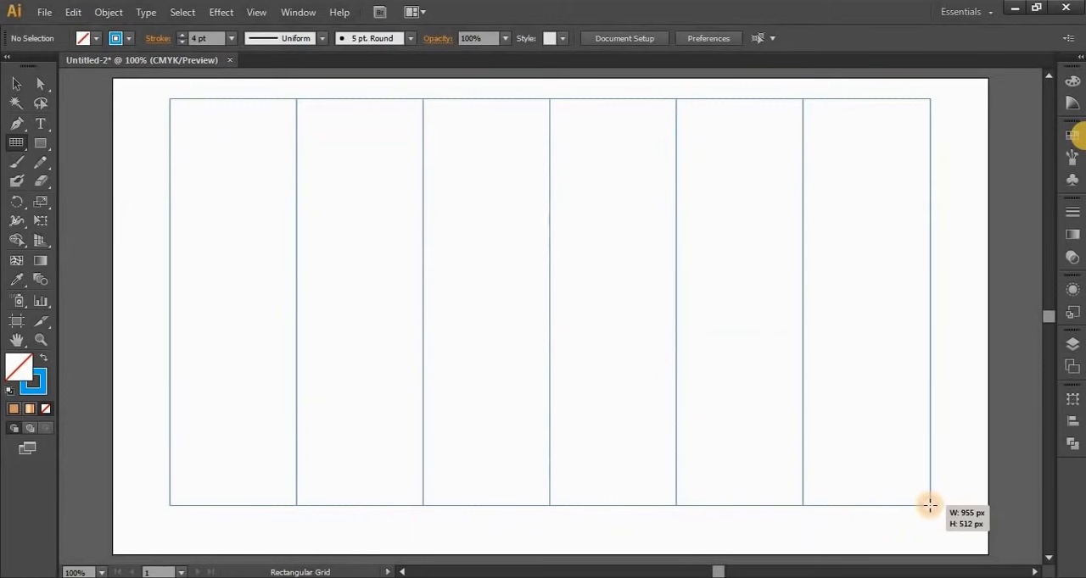
key("Up")
key("Up")
key("Up")
key("Up")
key("Up")
key("Up")
key("Up")
key("Up")
key("Up")
key("Up")
key("Up")
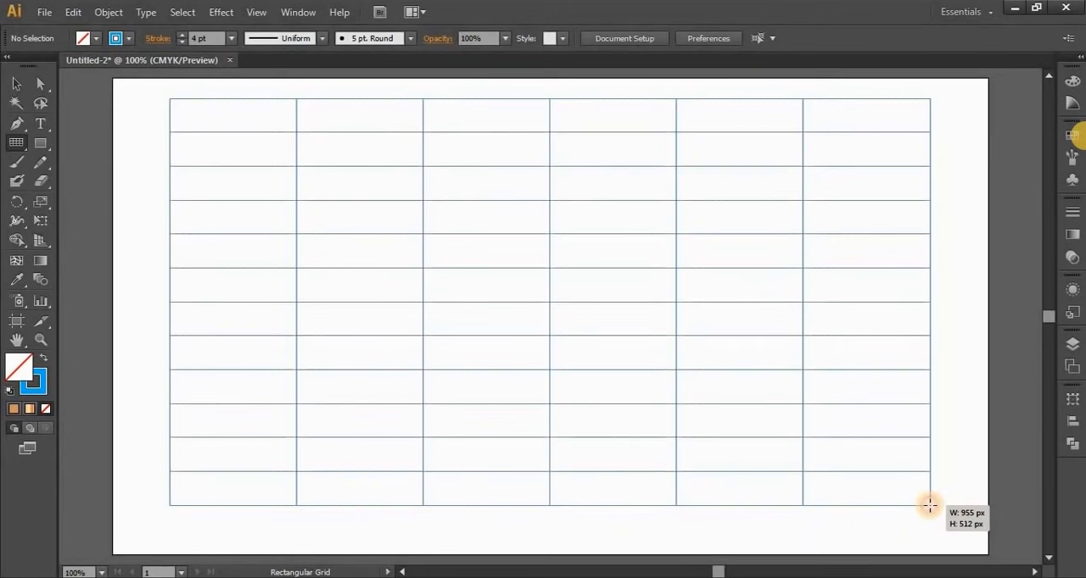
Increase the grid being drawn to 27 columns, then remove all of its vertical dividers
key("Right")
key("Right")
key("Right")
key("Right")
key("Right")
key("Right")
key("Right")
key("Right")
key("Right")
key("Right")
key("Right")
key("Right")
key("Right")
key("Right")
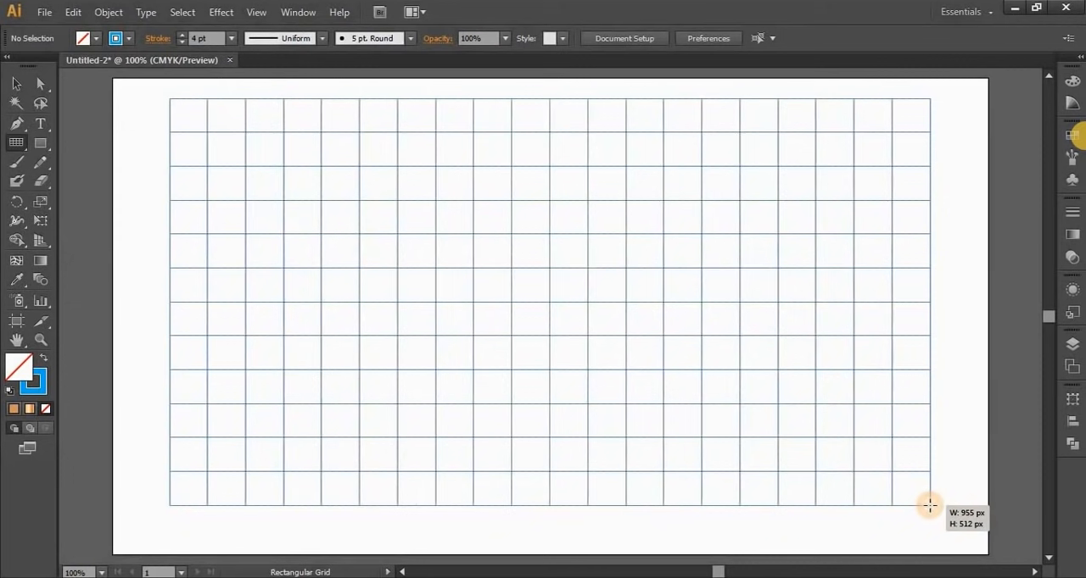
key("Right")
key("Right")
key("Right")
key("Right")
key("Right")
key("Right")
key("Right")
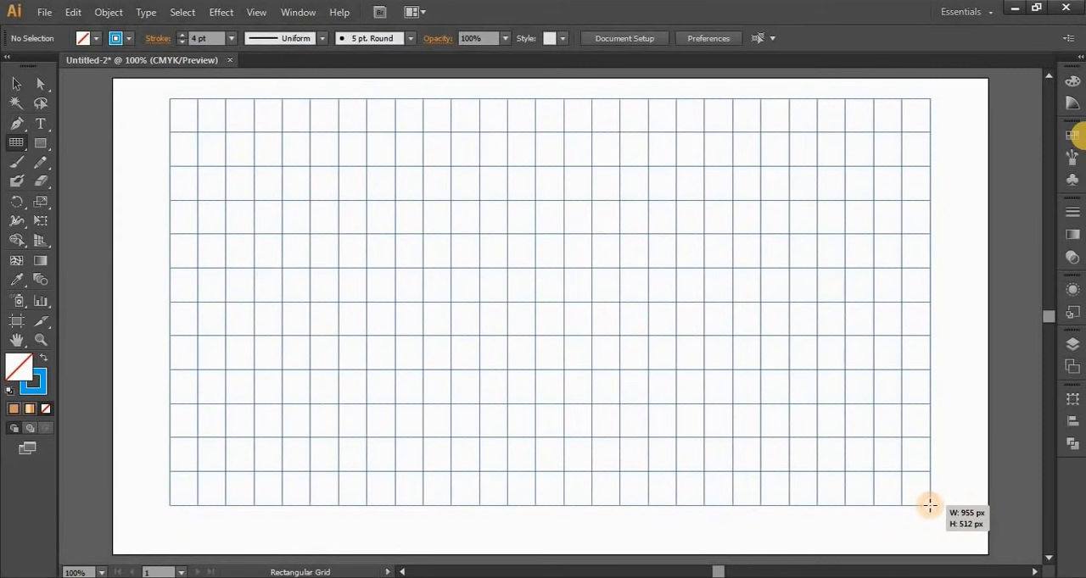
key("Left")
key("Left")
key("Left")
key("Left")
key("Left")
key("Left")
key("Left")
key("Left")
key("Left")
key("Left")
key("Left")
key("Left")
key("Left")
key("Left")
key("Left")
key("Left")
key("Left")
key("Left")
key("Left")
key("Left")
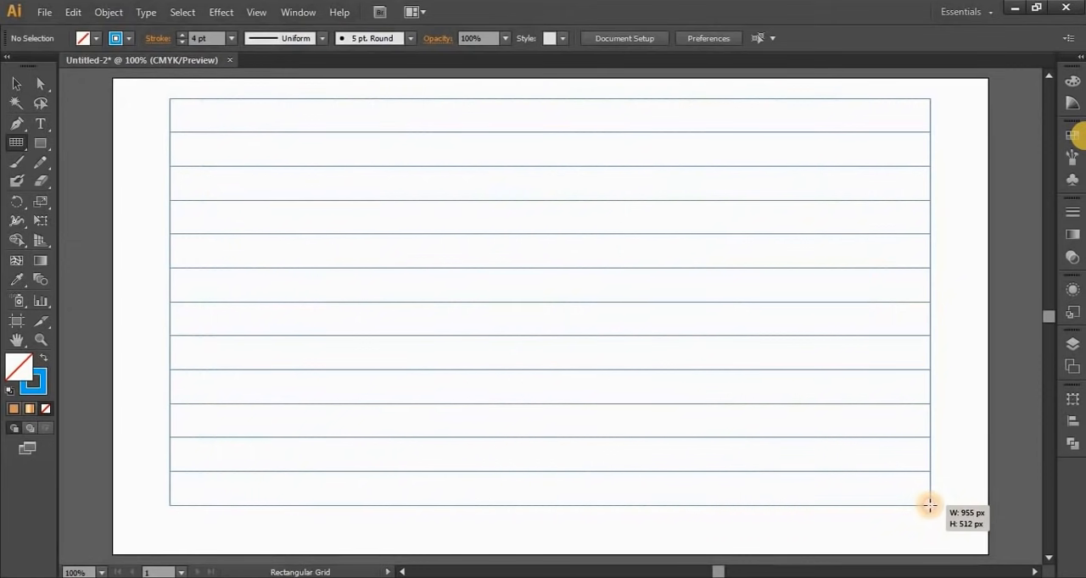
Reduce the grid to three full-width rows, finish drawing it, and delete it from the artboard
key("Down")
key("Down")
key("Down")
key("Down")
key("Down")
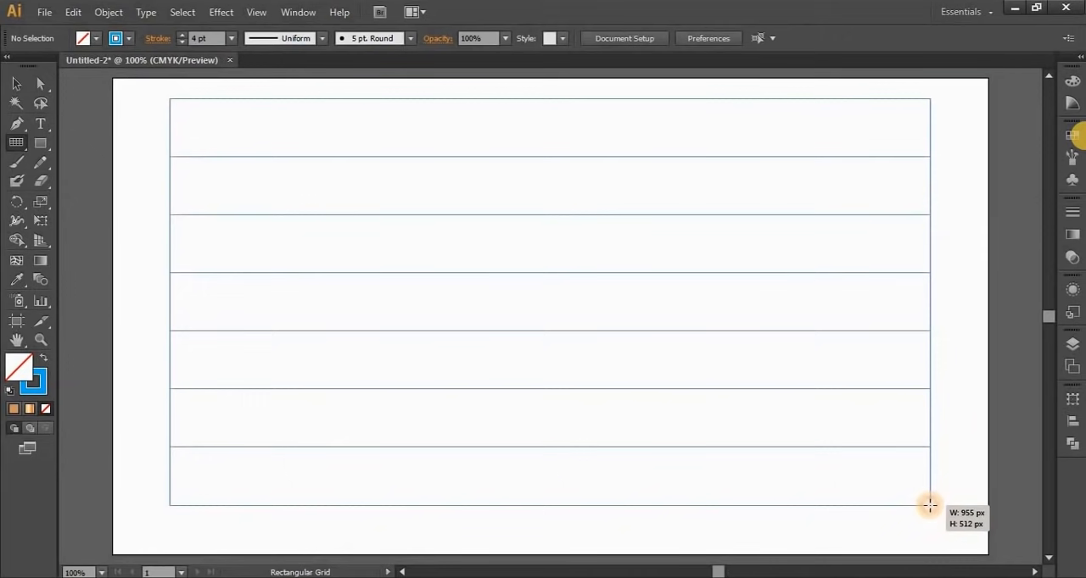
key("Down")
key("Down")
key("Down")
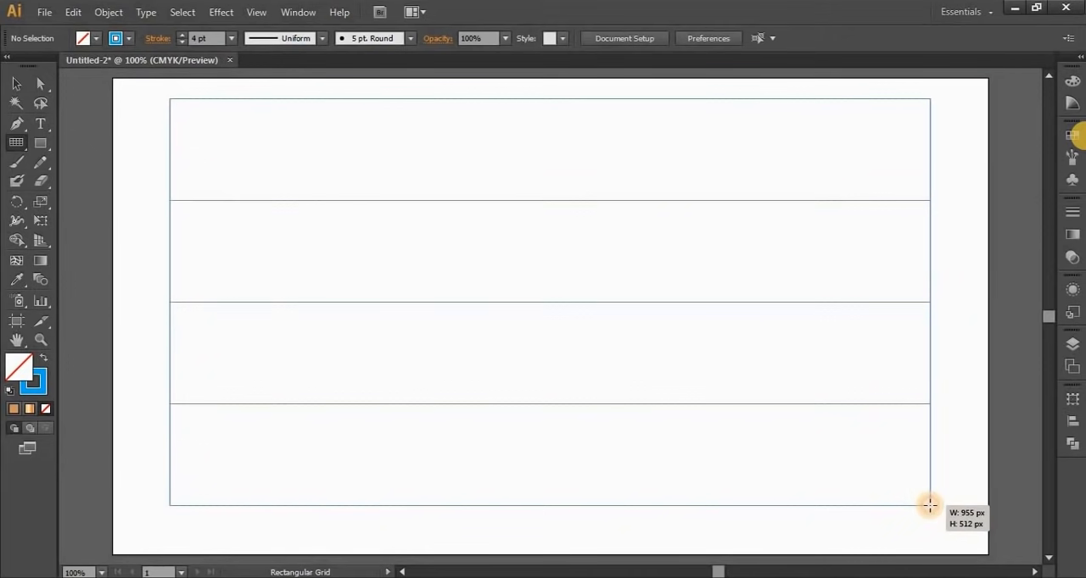
key("Down")
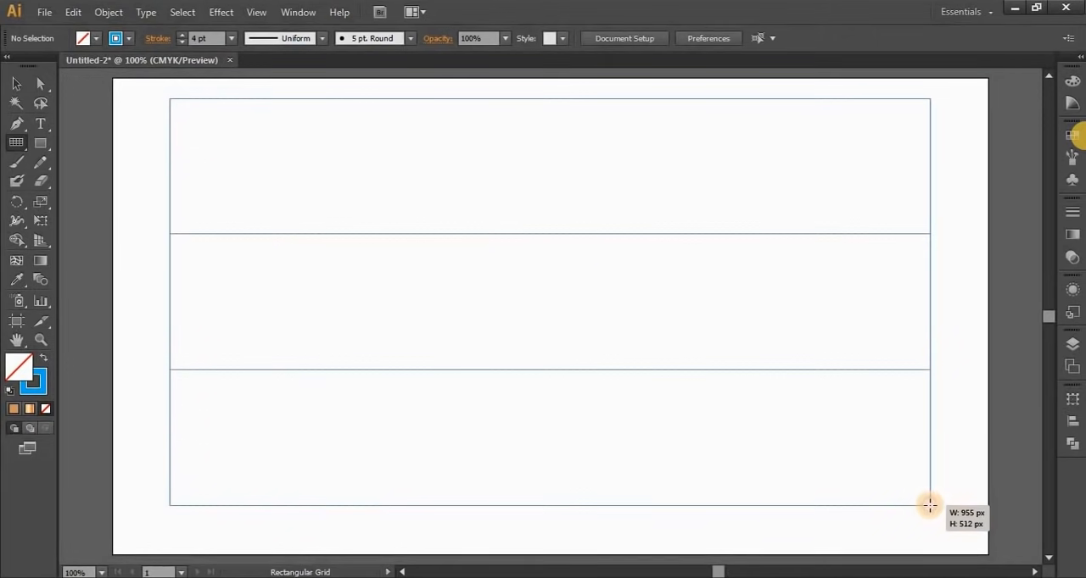
mouse_move(930, 505)
left_mouse_down()
mouse_move(865, 479)
mouse_move(657, 453)
mouse_move(785, 468)
mouse_move(769, 477)
mouse_move(665, 475)
mouse_move(858, 472)
mouse_move(748, 457)
mouse_move(846, 463)
left_mouse_up()
key("Delete")
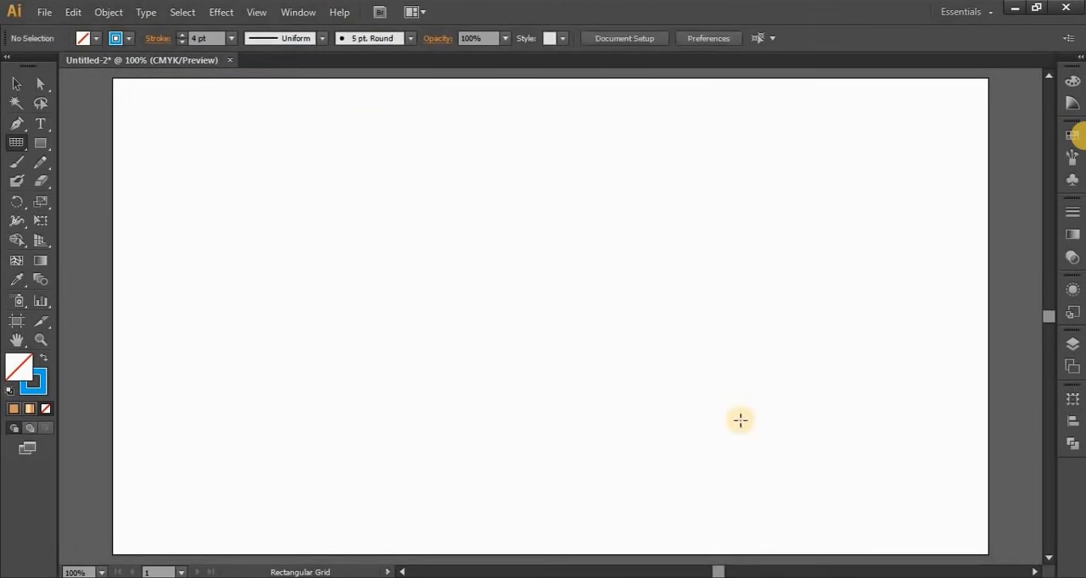
Create a rectangular grid 900 px wide and 600 px high with 2 horizontal and 0 vertical dividers
left_click(472, 257)
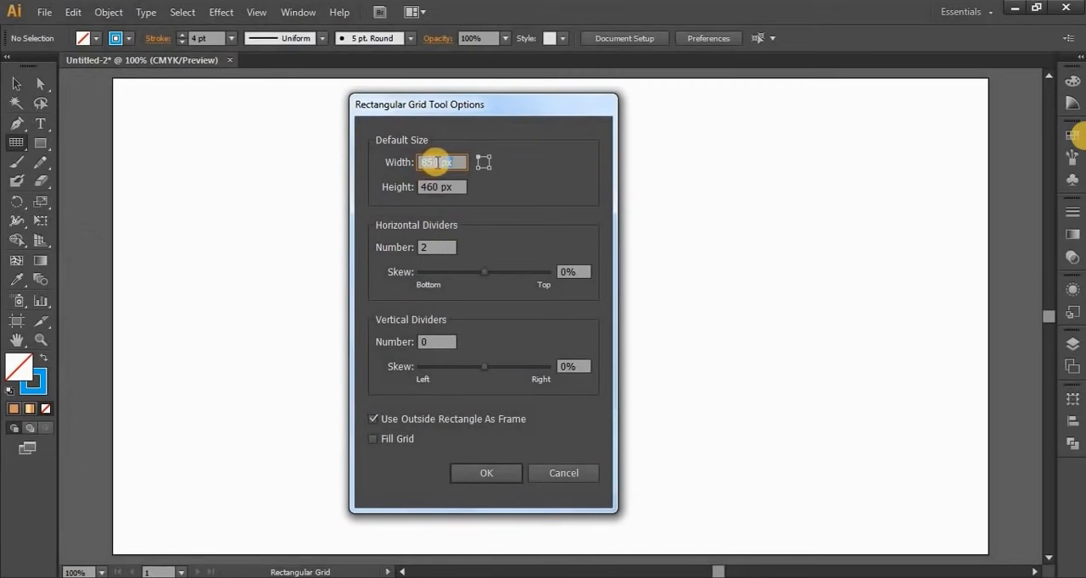
left_click_drag(437, 162, 393, 177)
type("9")
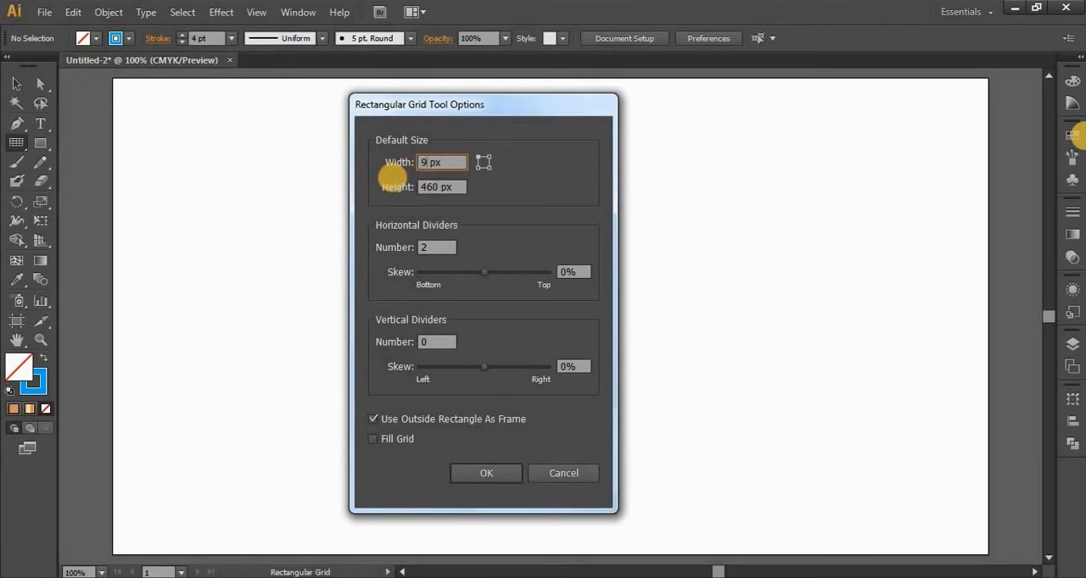
type("00")
key("Tab")
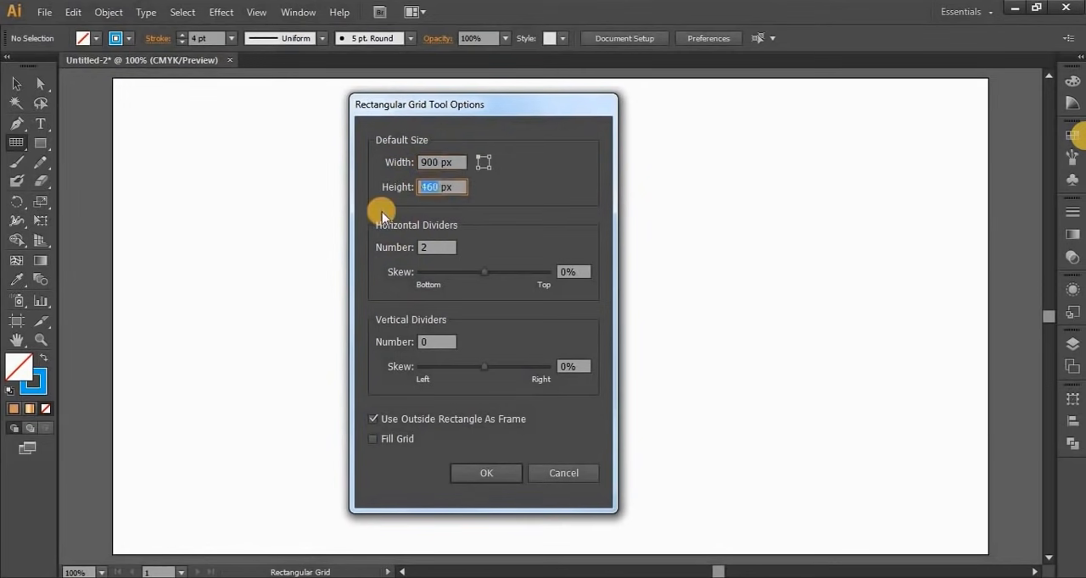
type("600")
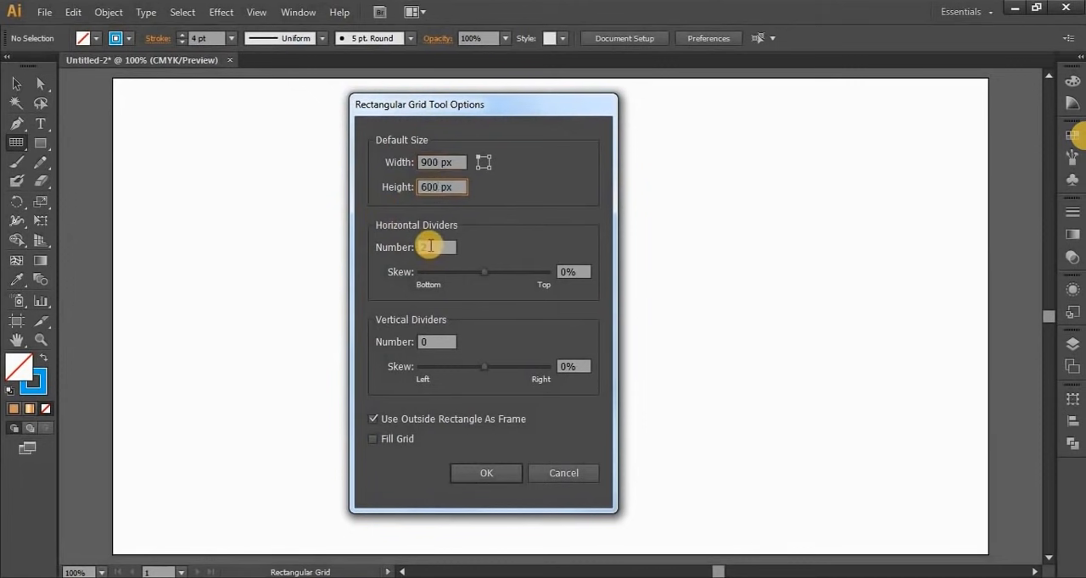
left_click(485, 473)
Move the three-row grid onto the artboard and scale it down proportionally so it fits inside
left_click(16, 83)
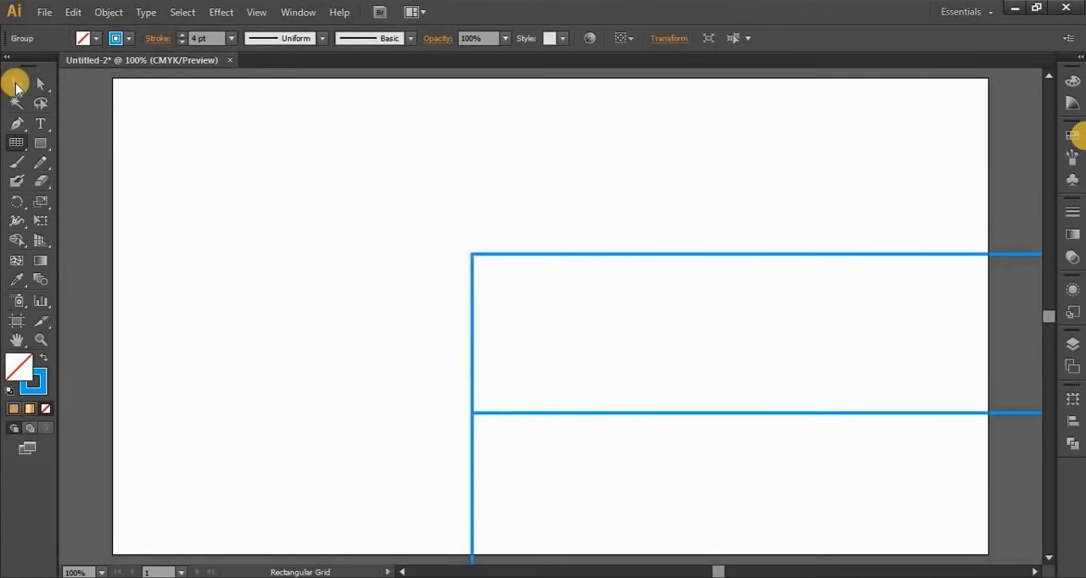
left_click(497, 254)
left_click_drag(498, 255, 289, 236)
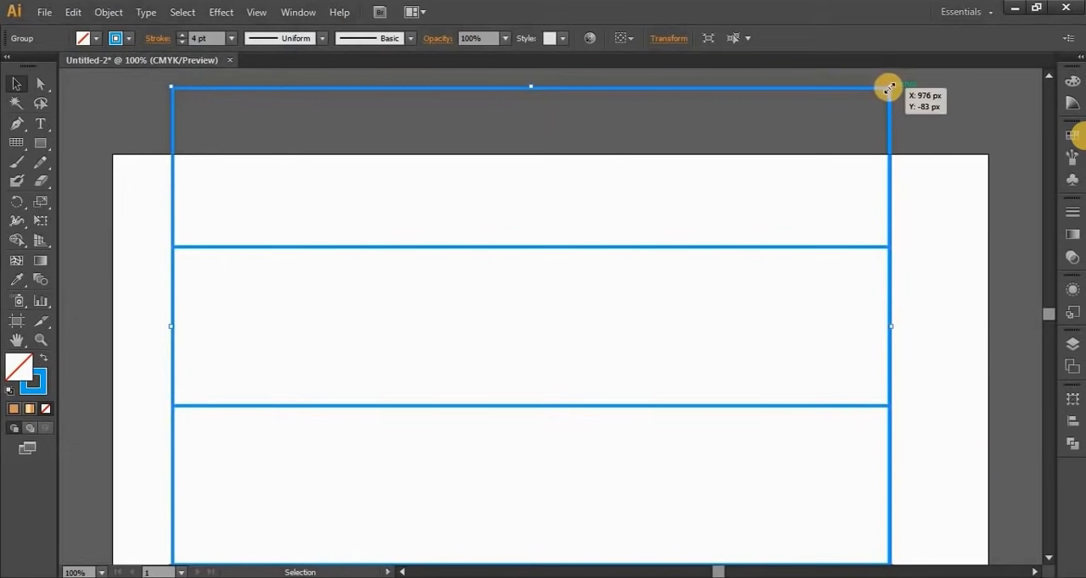
left_click_drag(888, 88, 827, 339)
key("space")
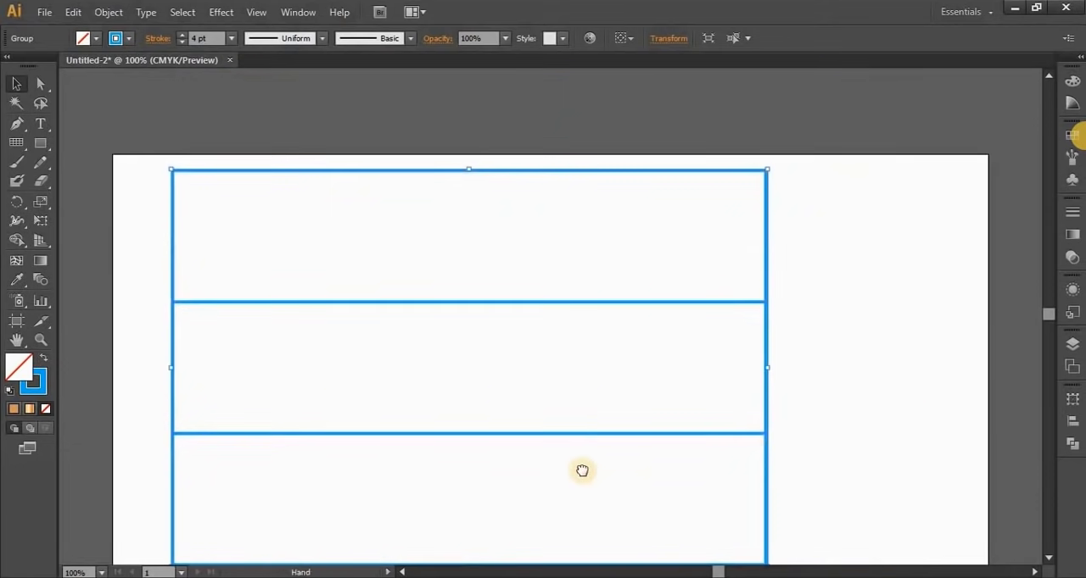
left_click_drag(582, 470, 578, 415)
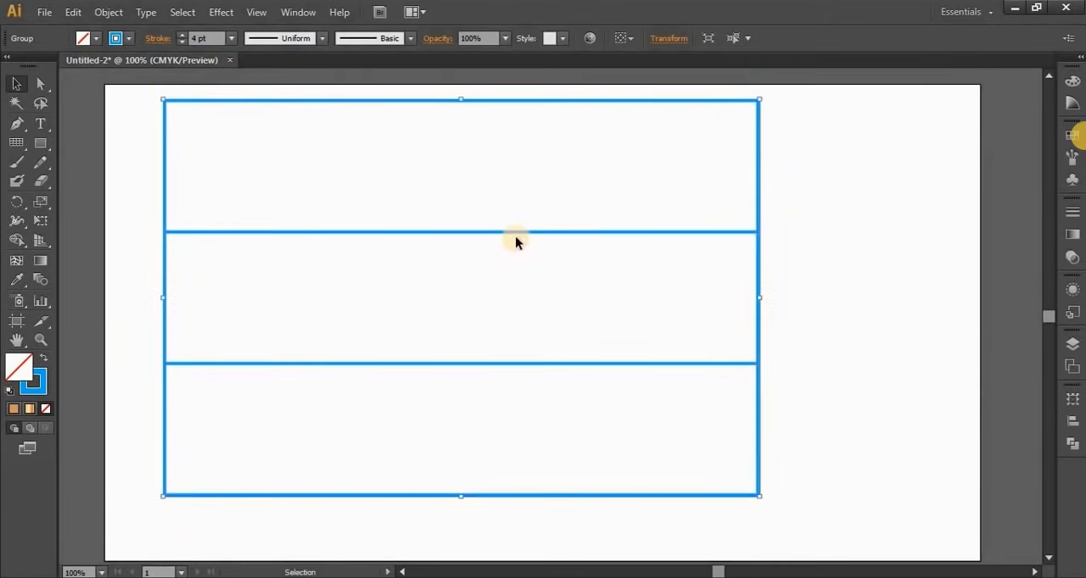
left_click_drag(516, 236, 553, 248)
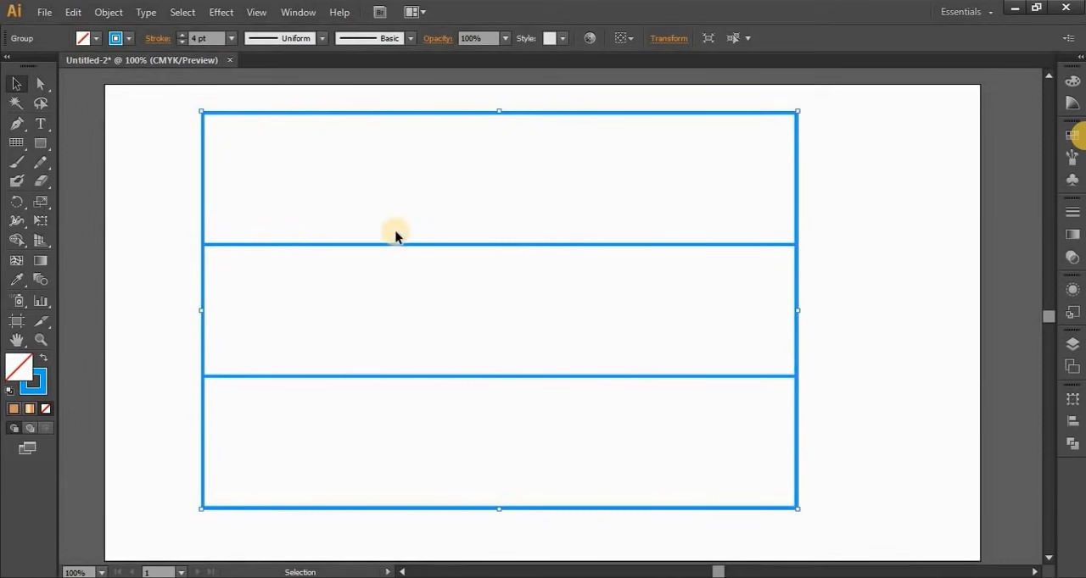
Turn the grid into a Live Paint group and fill its top row with orange using the Live Paint Bucket
left_click(17, 242)
left_click_drag(19, 244, 103, 263)
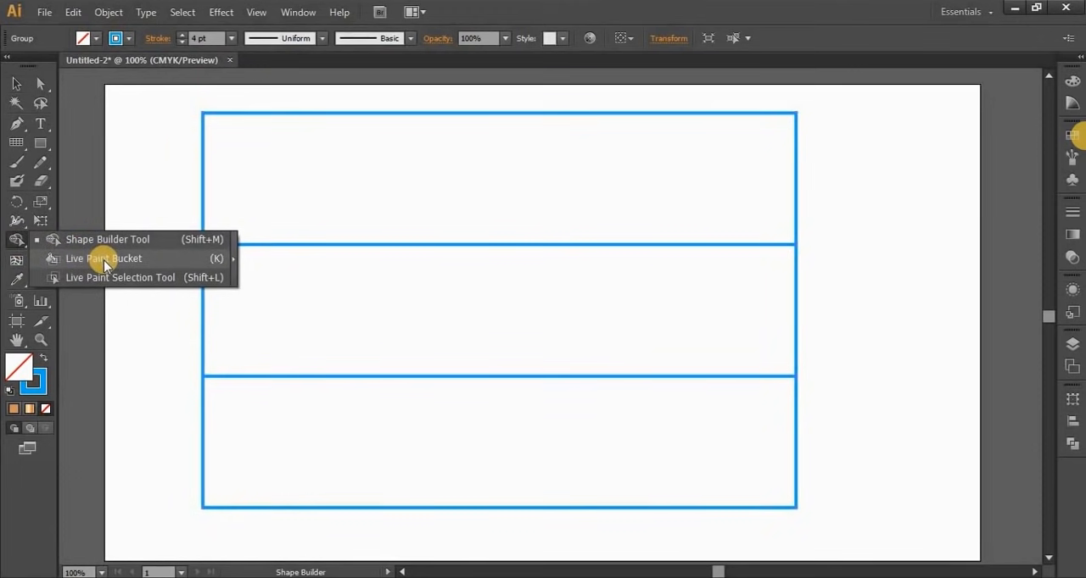
left_click_drag(103, 260, 104, 261)
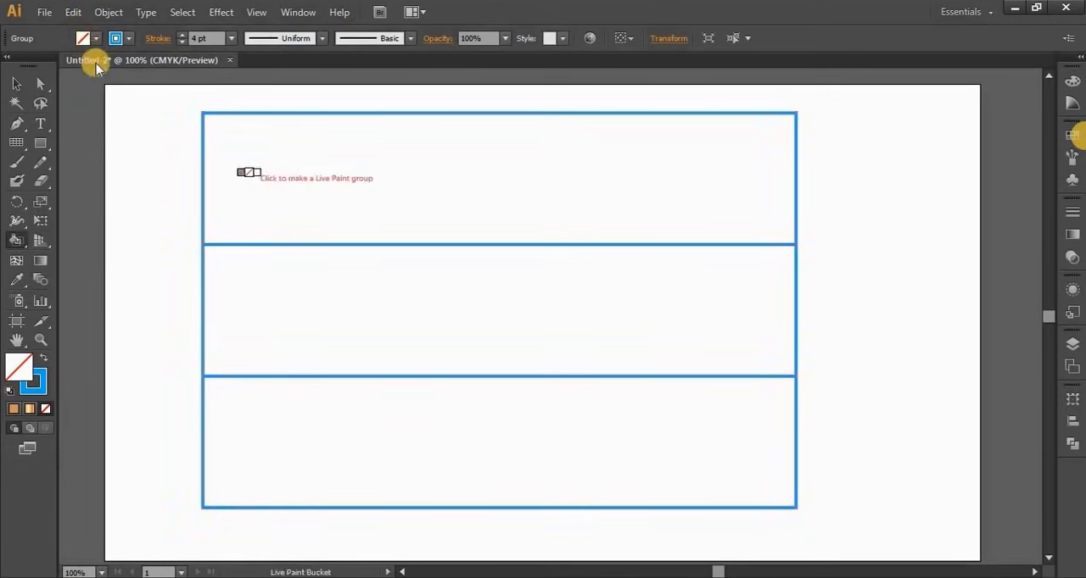
left_click(97, 41)
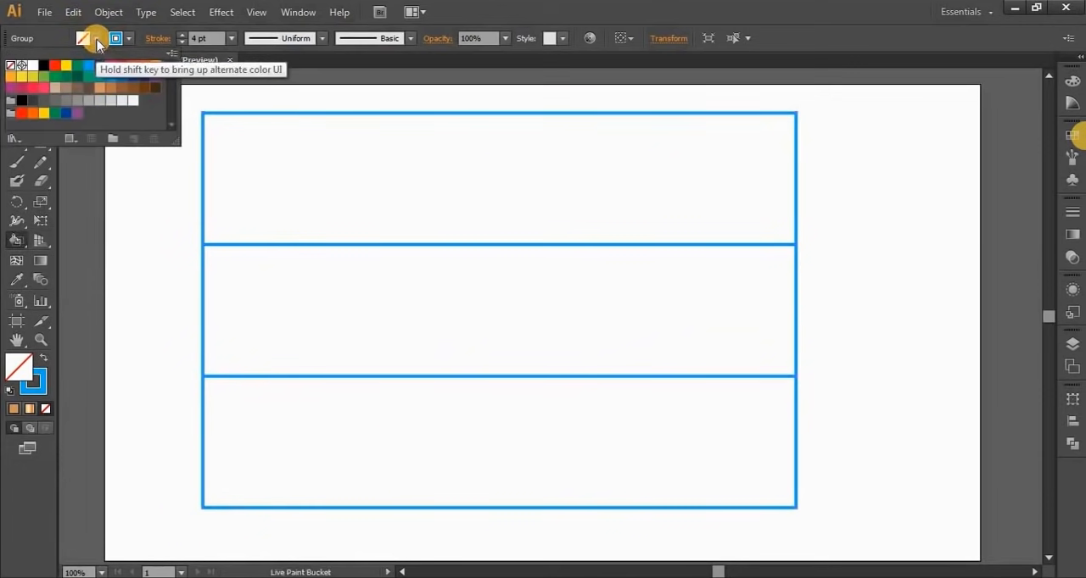
left_click(156, 66)
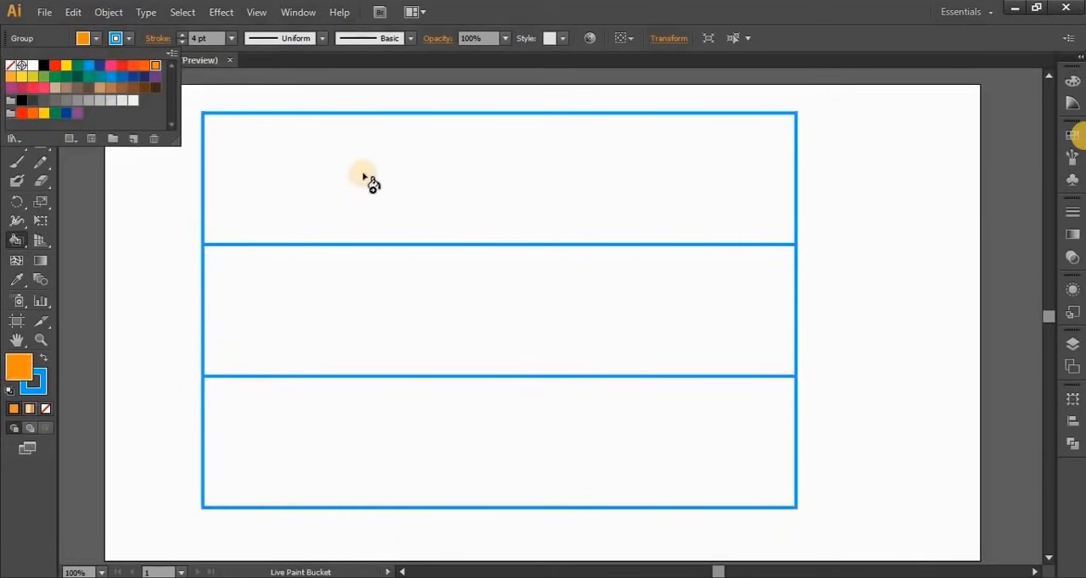
left_click(369, 175)
left_click(455, 173)
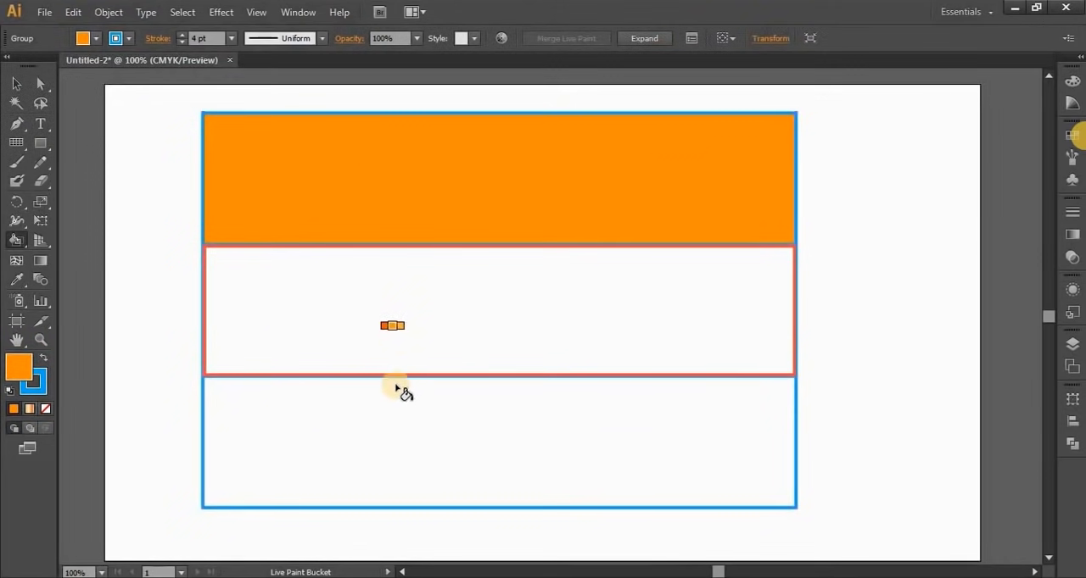
Fill the bottom row of the Live Paint group with green
left_click(92, 38)
left_click(77, 65)
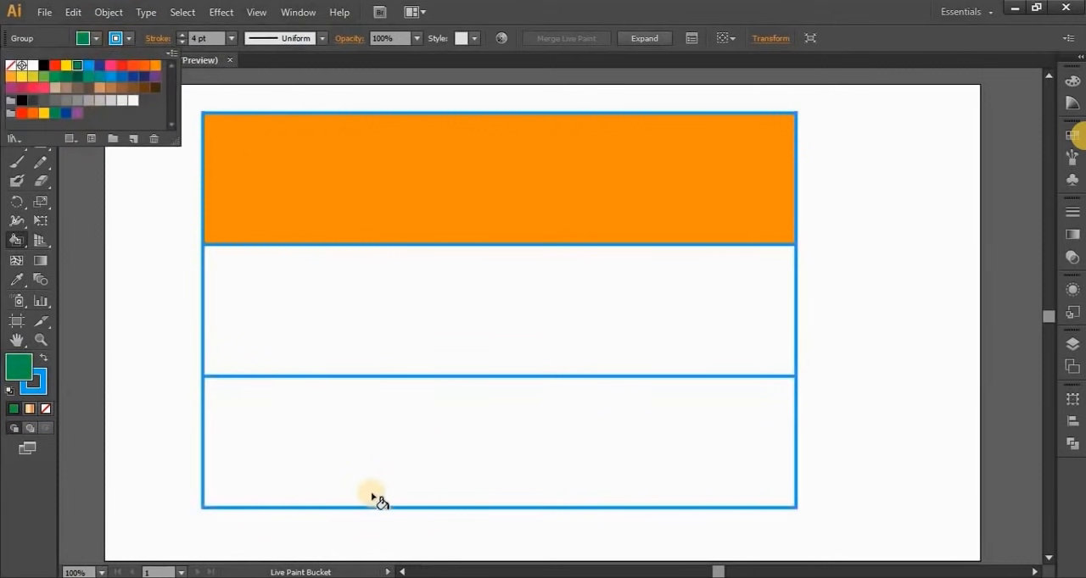
left_click(376, 450)
left_click(380, 447)
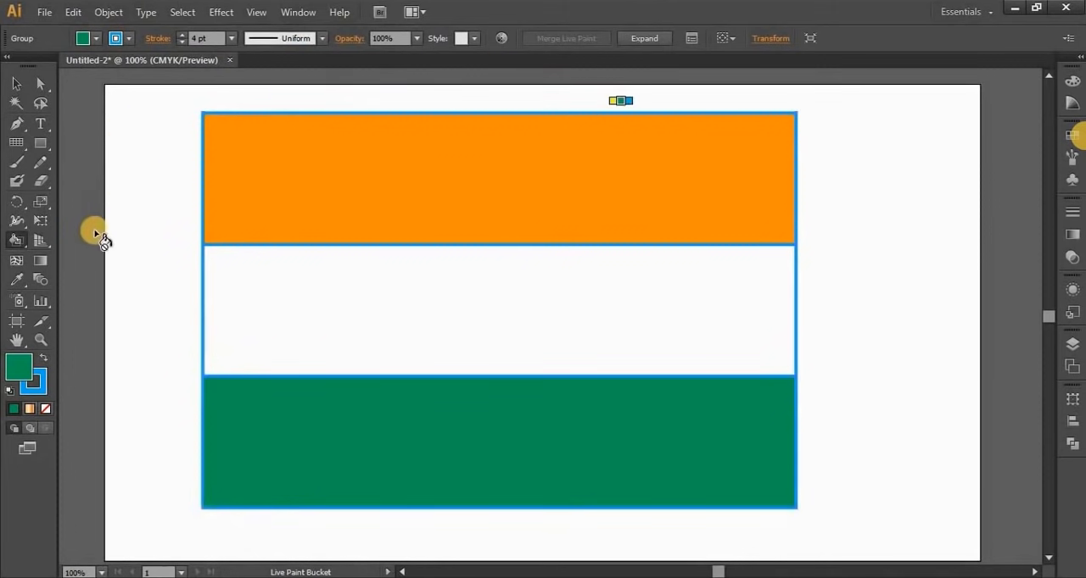
Set the stroke of the whole Live Paint flag to None and deselect it
left_click(19, 84)
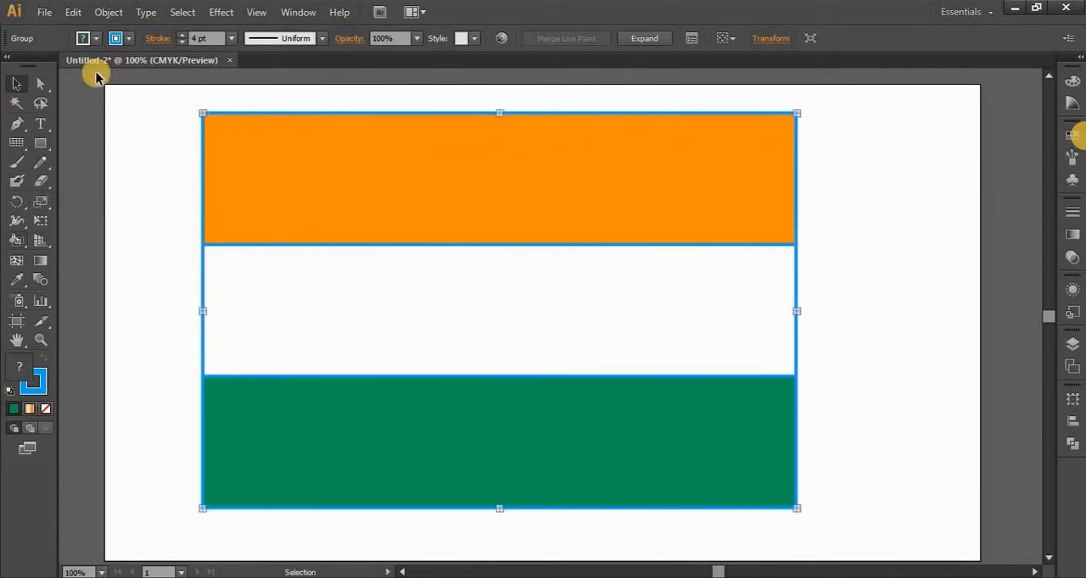
left_click(126, 39)
left_click(10, 65)
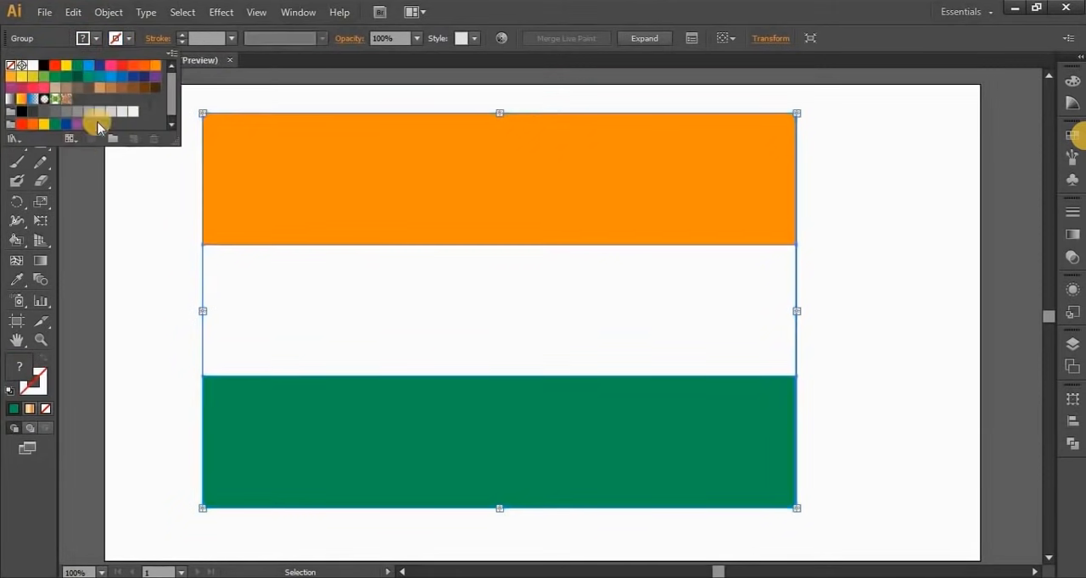
left_click(115, 38)
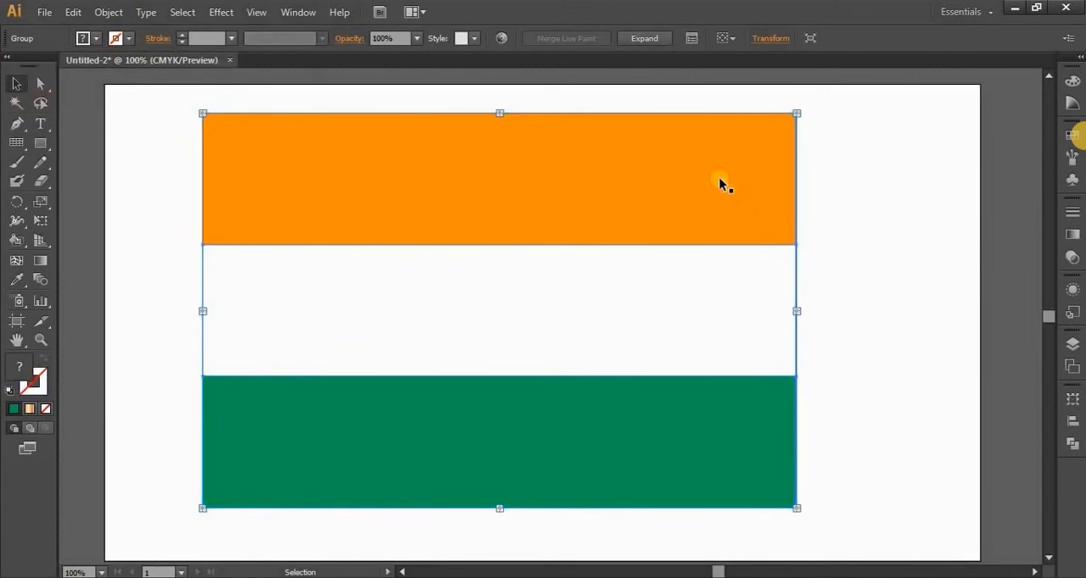
left_click(905, 363)
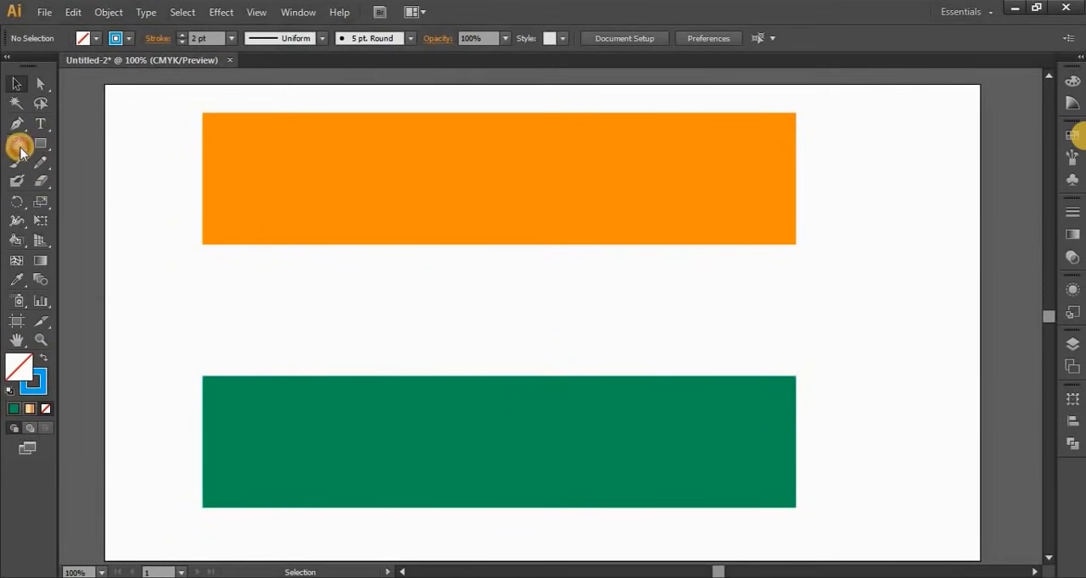
Choose the Polar Grid tool and set the stroke to dark blue at 3 pt
left_click_drag(16, 143, 97, 220)
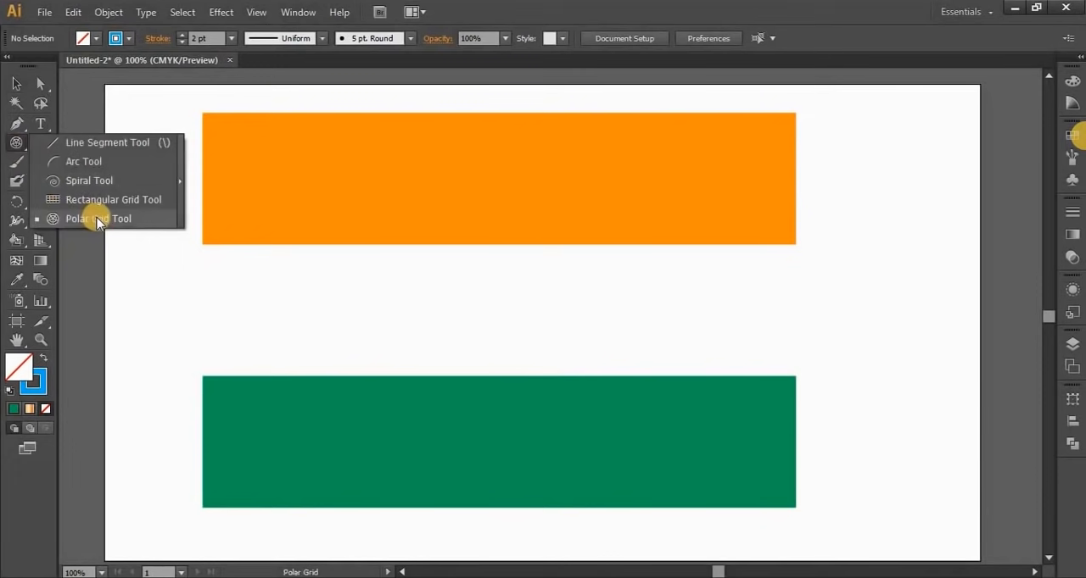
left_click_drag(98, 223, 93, 214)
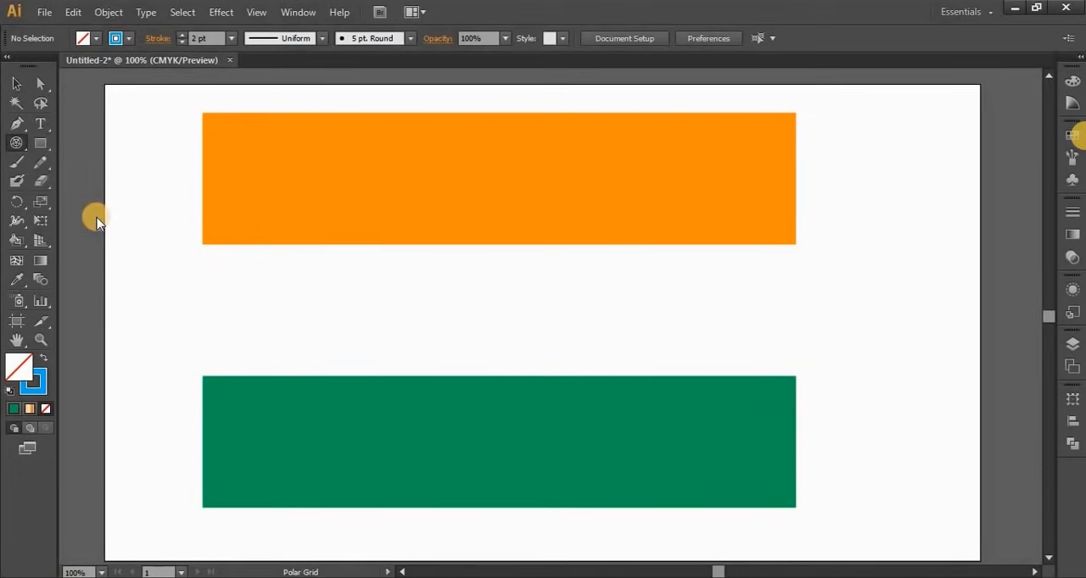
left_click(128, 38)
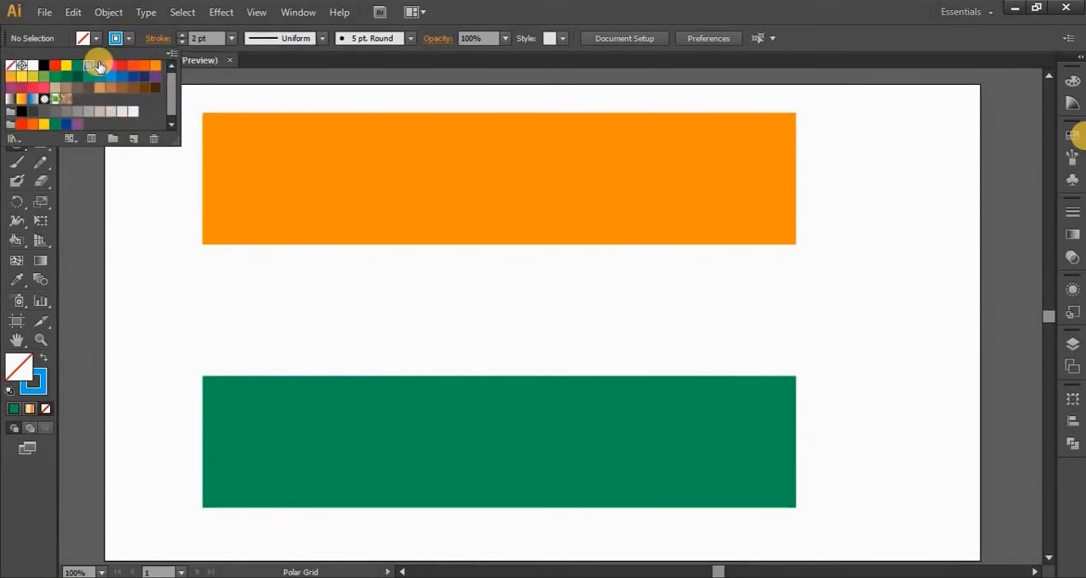
left_click(99, 65)
left_click(185, 44)
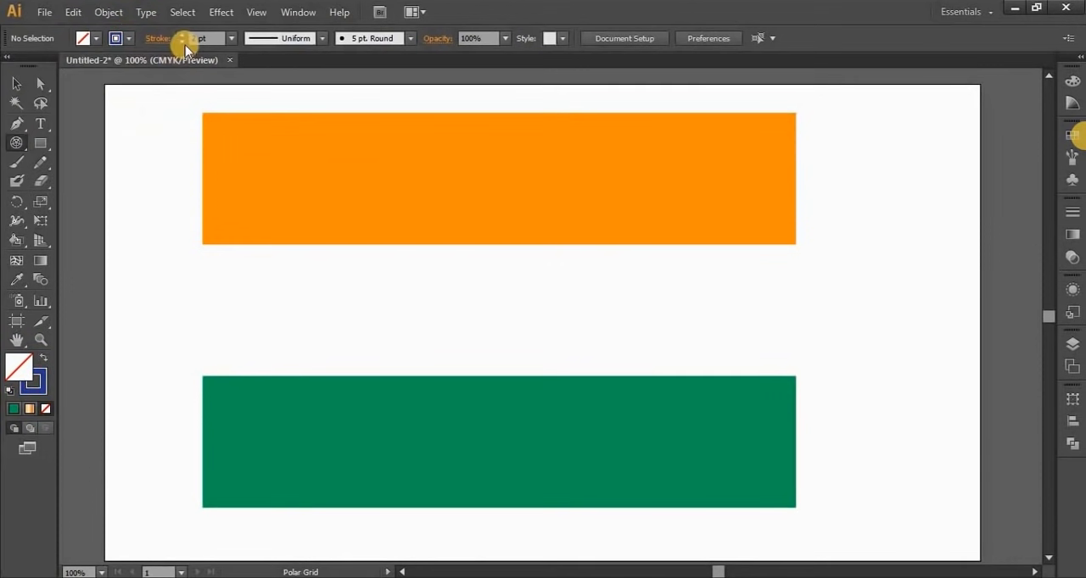
left_click_drag(197, 39, 172, 72)
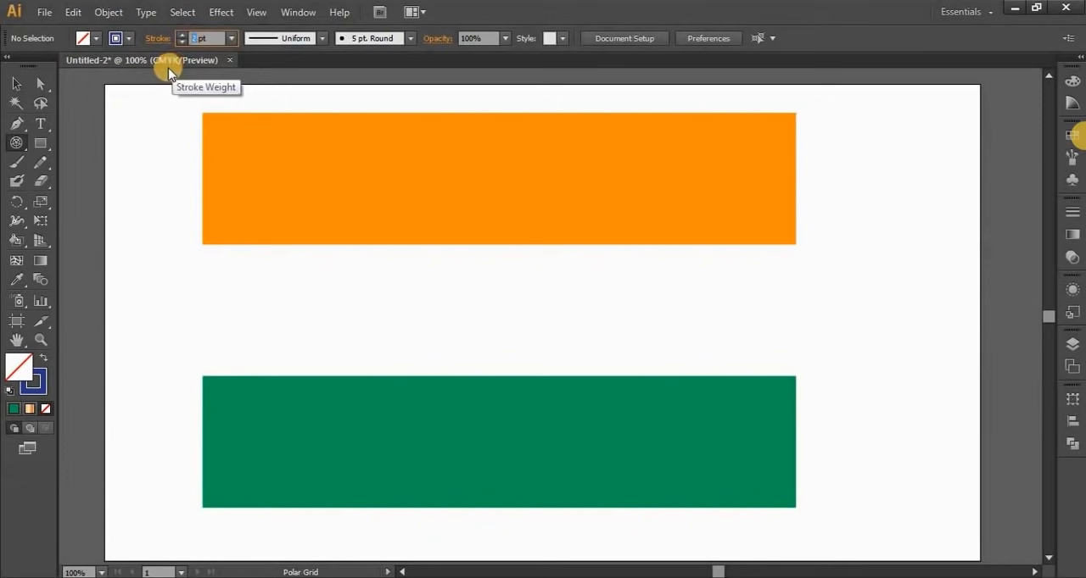
type("3")
key("Return")
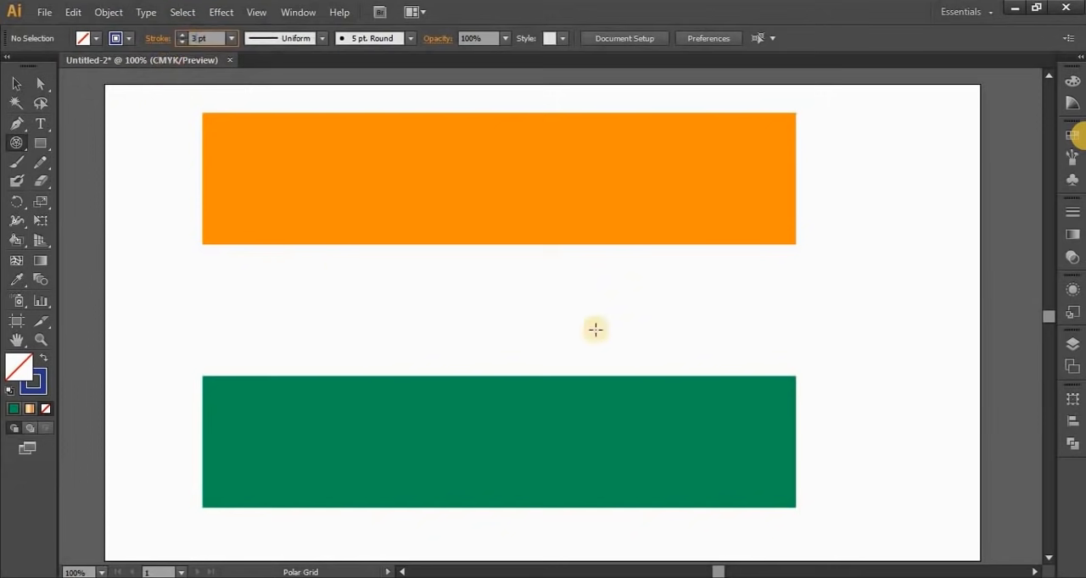
Draw a circular polar grid about 249 px wide with 24 radial spokes and no concentric rings inside the outer circle
left_click_drag(467, 263, 656, 475)
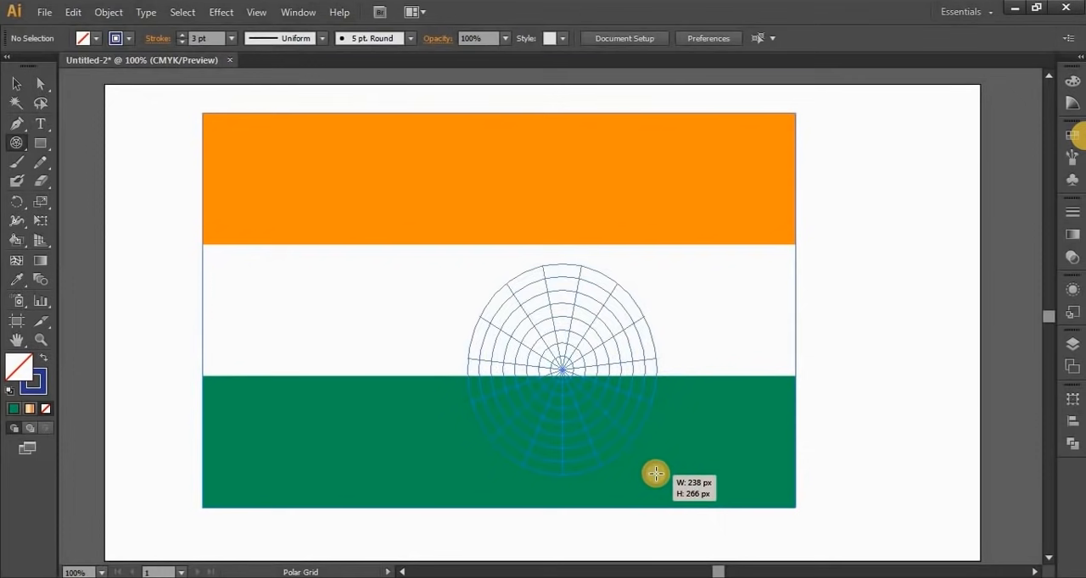
mouse_move(655, 475)
left_mouse_down()
mouse_move(611, 432)
mouse_move(656, 495)
mouse_move(642, 462)
left_mouse_up()
key("Up")
key("Up")
key("Up")
key("Up")
key("Up")
key("Down")
key("Down")
key("Down")
key("Down")
key("Down")
key("Down")
key("Down")
key("Down")
key("Down")
key("Down")
key("Down")
key("Down")
key("Left")
key("Left")
key("Left")
key("Left")
key("Left")
key("Left")
key("Left")
key("Left")
key("Left")
key("Left")
key("Left")
key("Left")
key("Left")
key("Left")
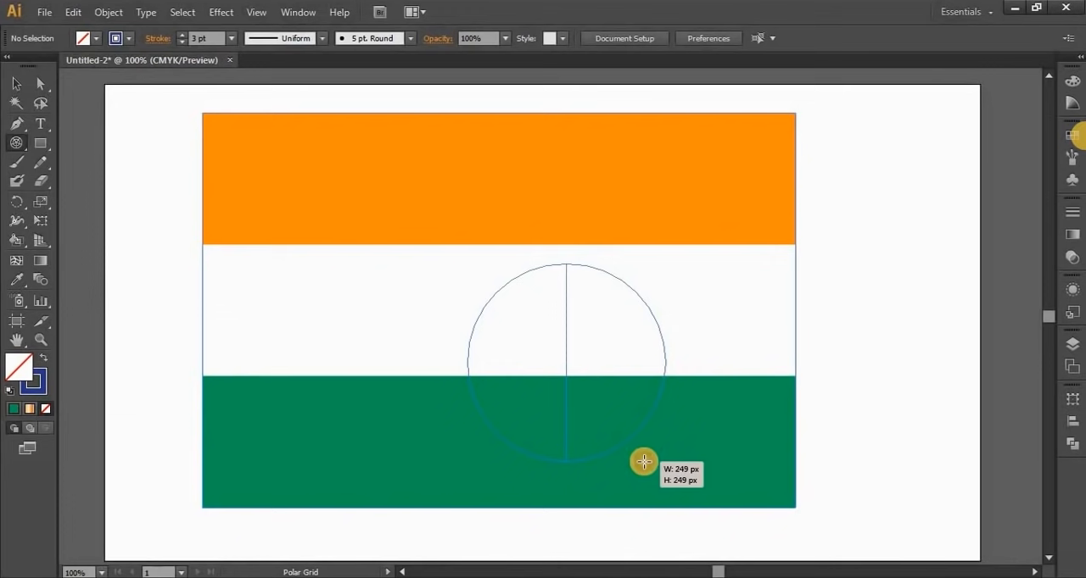
key("Right")
left_click_drag(643, 462, 643, 462)
key("Right")
key("Right")
key("Right")
key("Right")
key("Right")
key("Right")
key("Right")
key("Right")
key("Right")
key("Right")
key("Right")
key("Right")
key("Right")
key("Right")
key("Right")
key("Right")
key("Right")
key("Right")
key("Right")
key("Right")
key("Right")
key("Right")
key("Right")
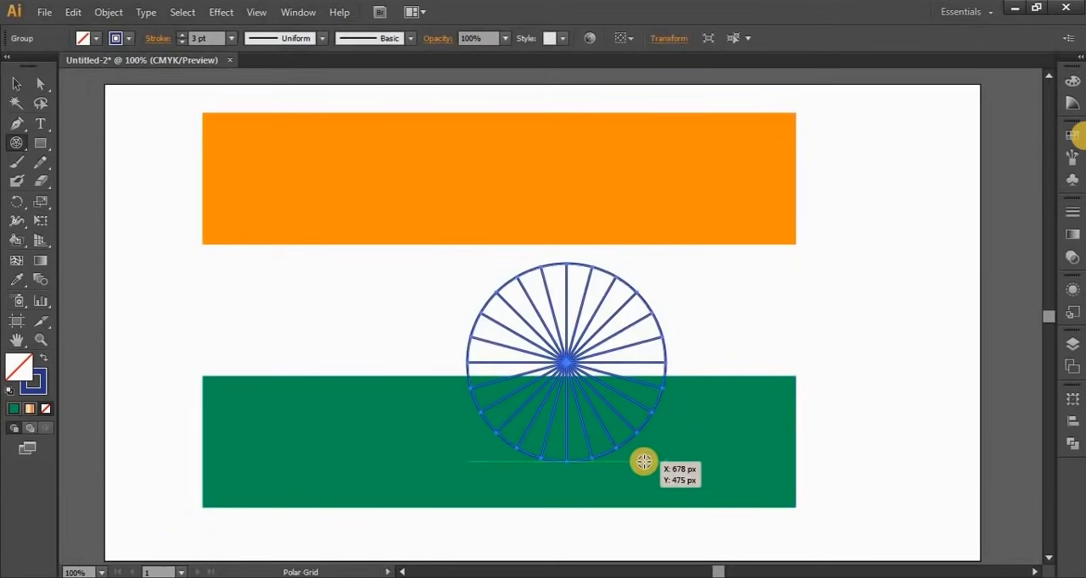
Set the wheel's stroke to 6 pt and scale it down proportionally to fit centred within the white band
left_click(16, 83)
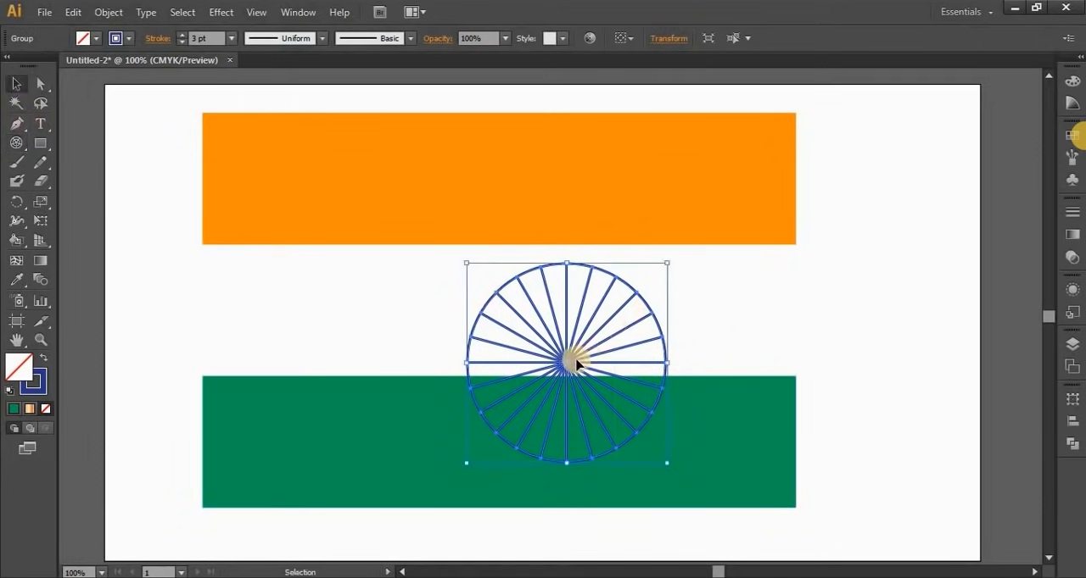
left_click_drag(518, 366, 497, 331)
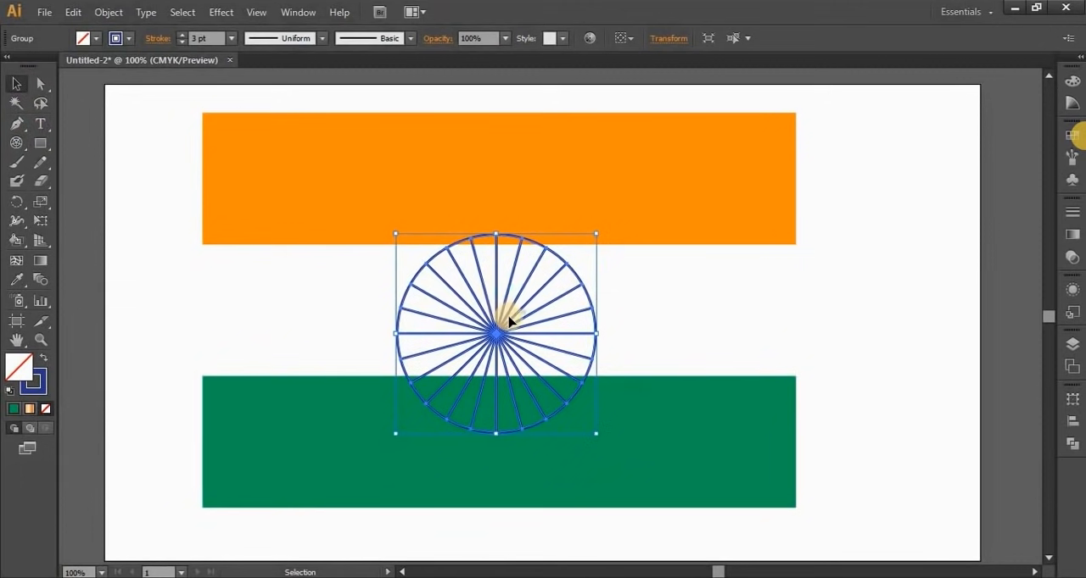
left_click(180, 34)
left_click(180, 34)
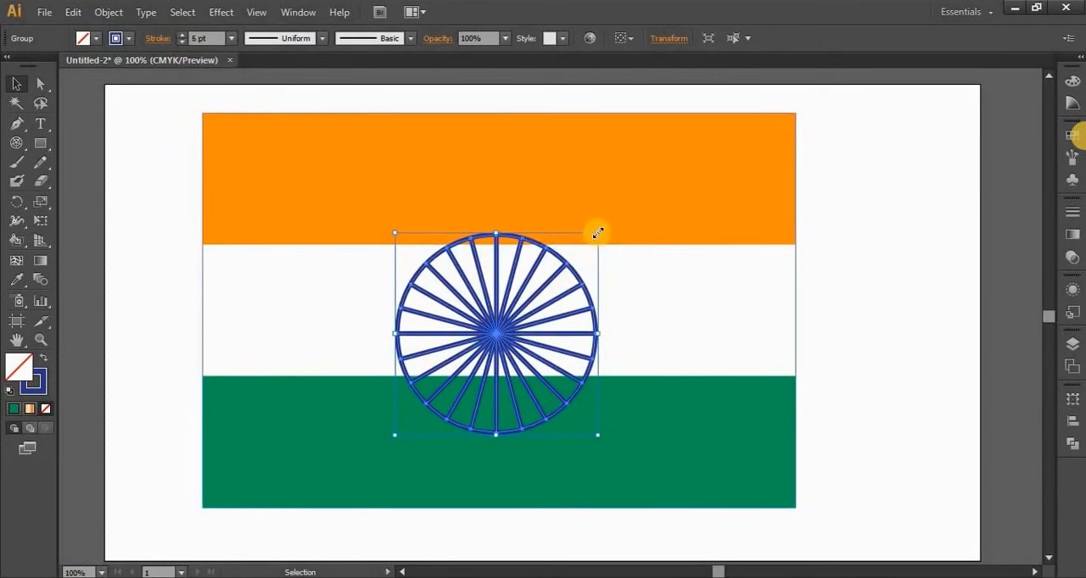
left_click_drag(597, 233, 559, 270)
left_click_drag(482, 351, 498, 324)
left_click_drag(574, 242, 560, 270)
left_click_drag(475, 346, 493, 319)
left_click(921, 337)
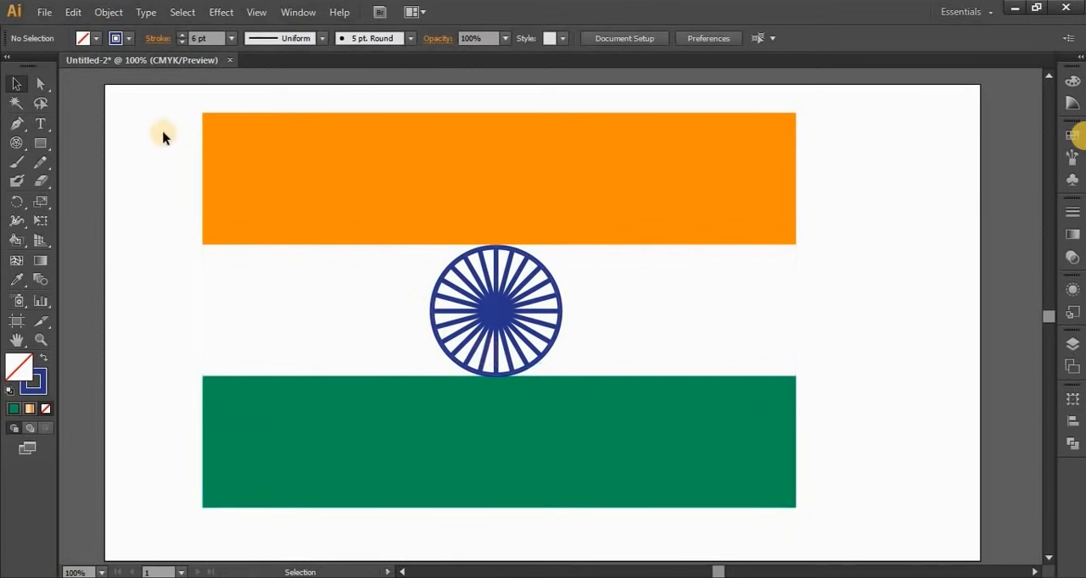
Group the wheel together with the Live Paint flag
left_click_drag(164, 133, 732, 495)
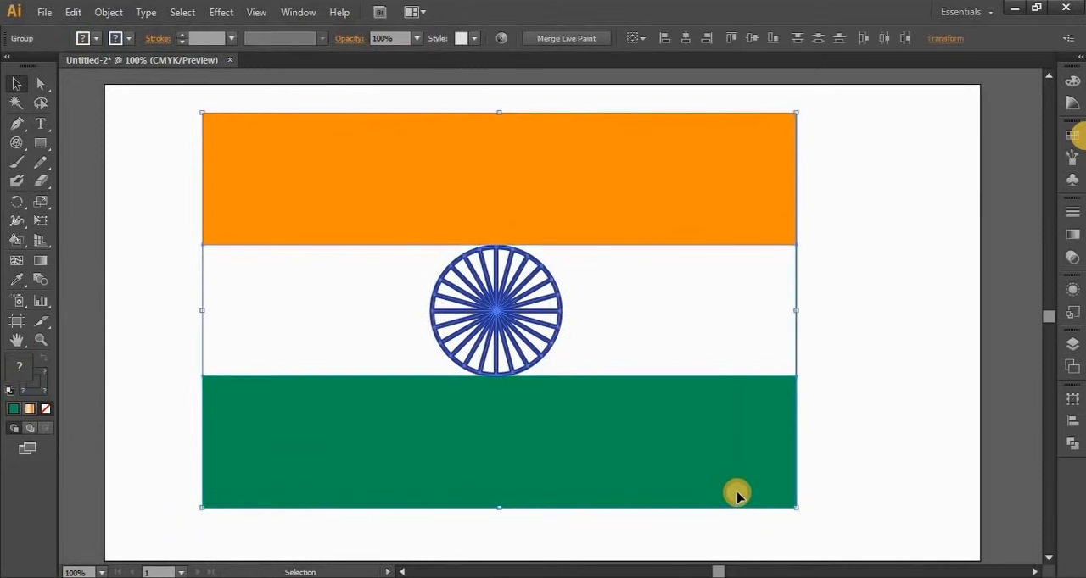
right_click(506, 173)
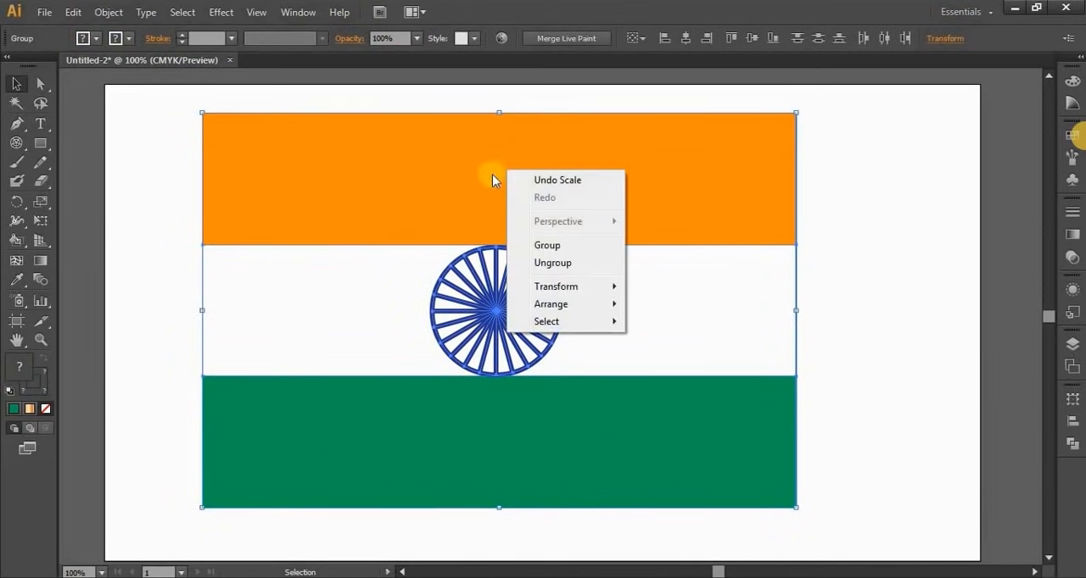
left_click(645, 421)
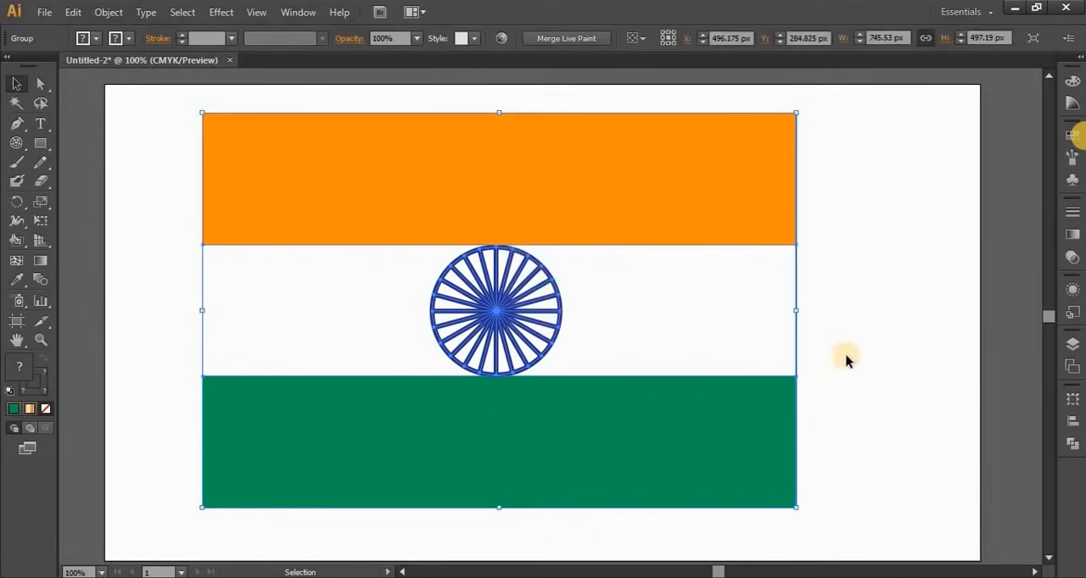
left_click(845, 359)
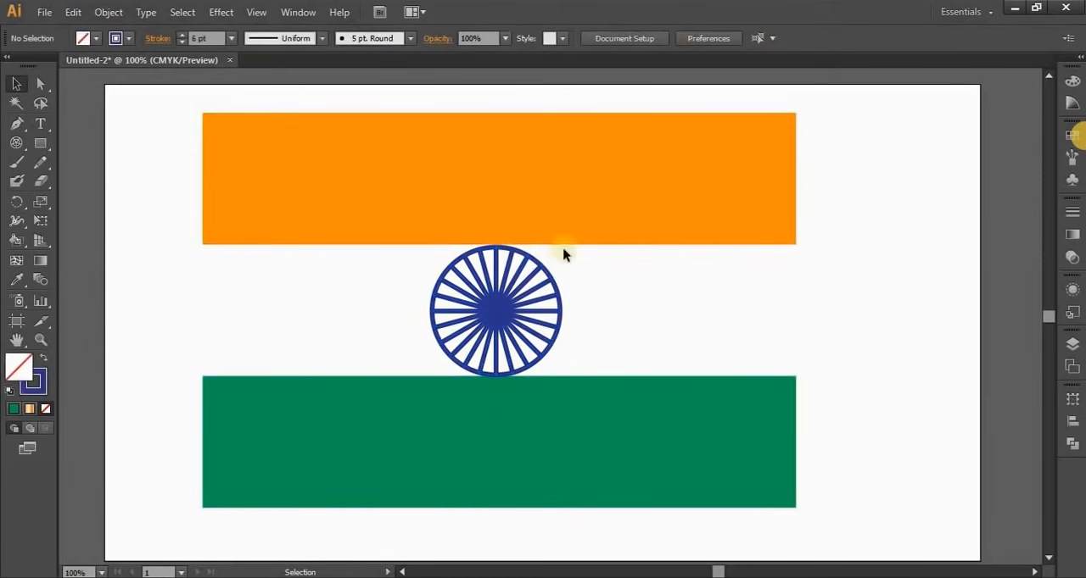
Enlarge the grouped flag proportionally to about 864 px wide and align it with the artboard's top-left corner
left_click(308, 473)
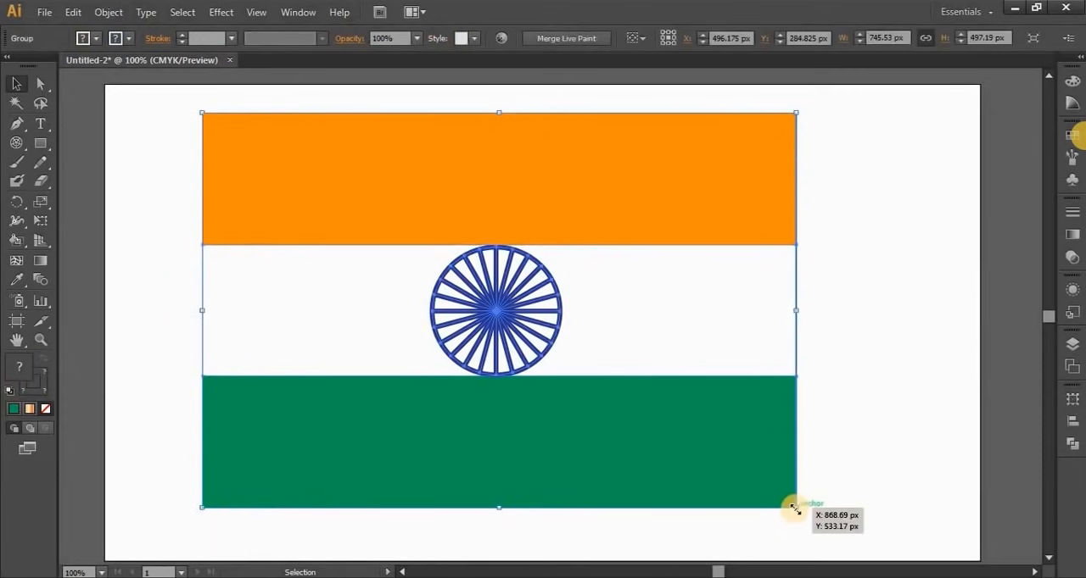
left_click_drag(795, 508, 848, 539)
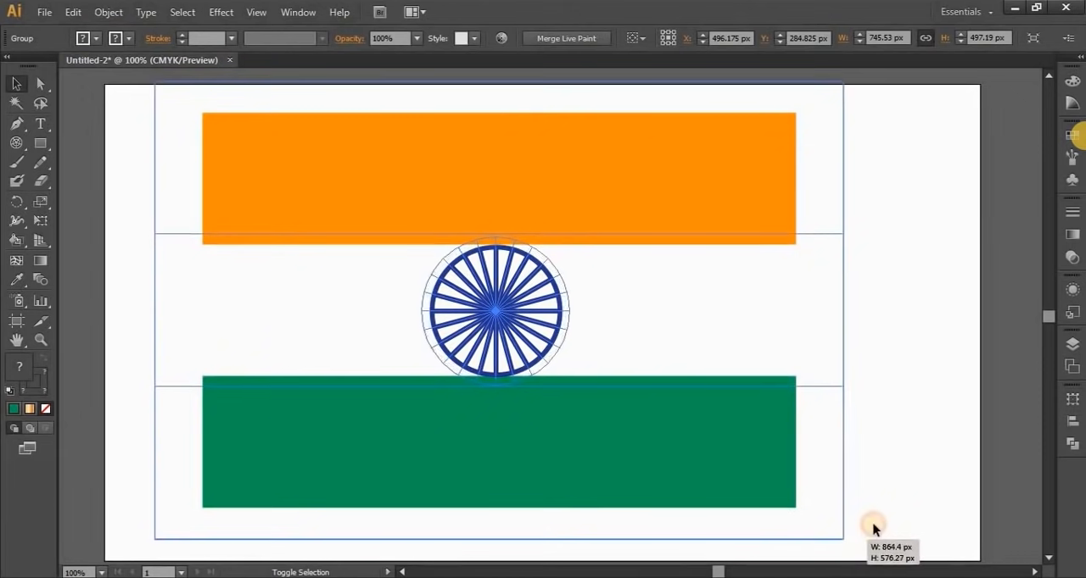
left_click_drag(582, 155, 527, 158)
left_click_drag(898, 258, 898, 258)
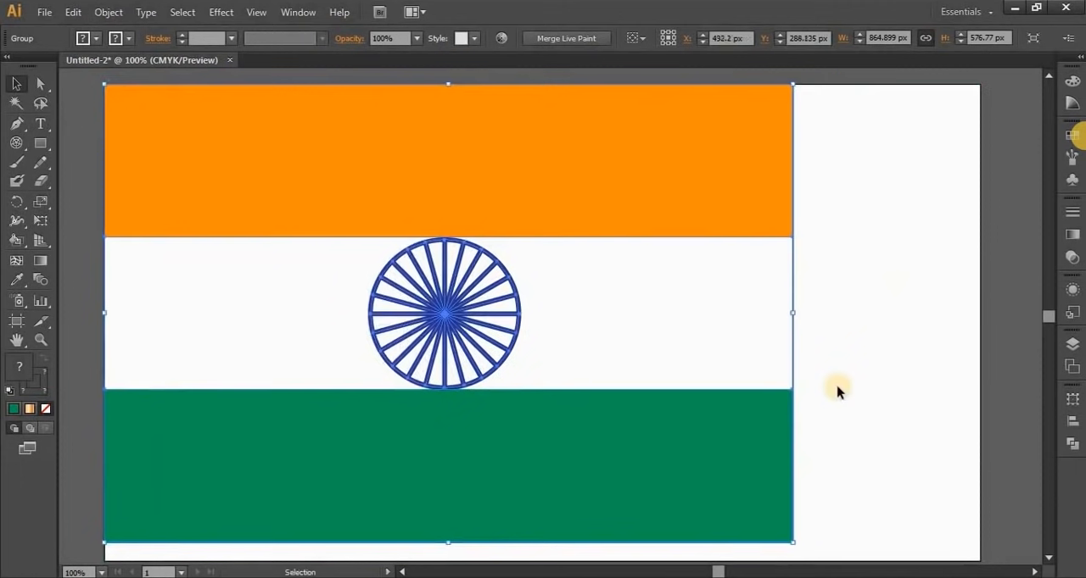
left_click(879, 375)
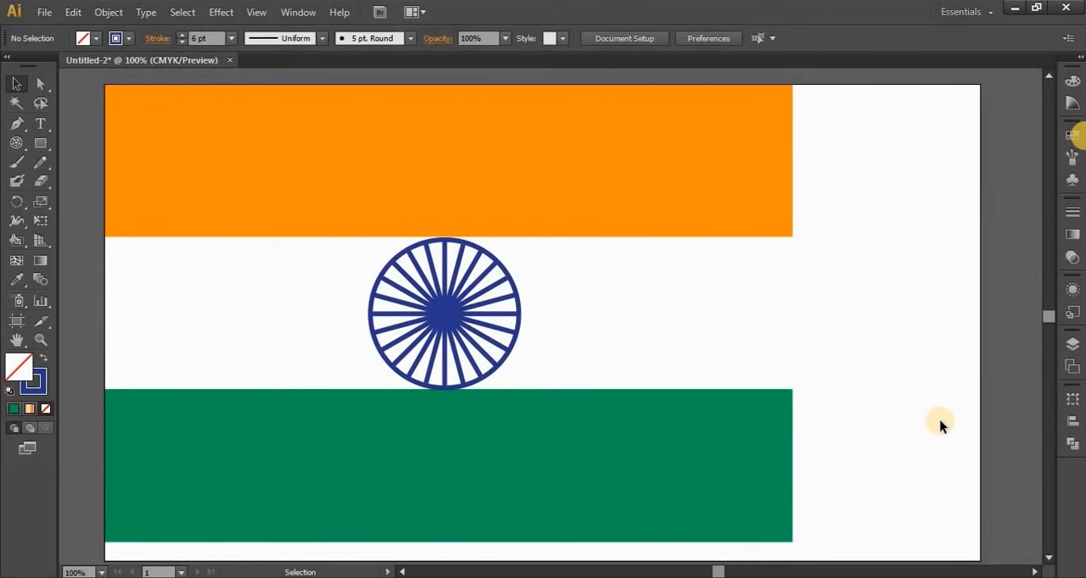
Shrink the artboard to the flag's edges, 864.4 px wide by 576.27 px high
left_click(17, 325)
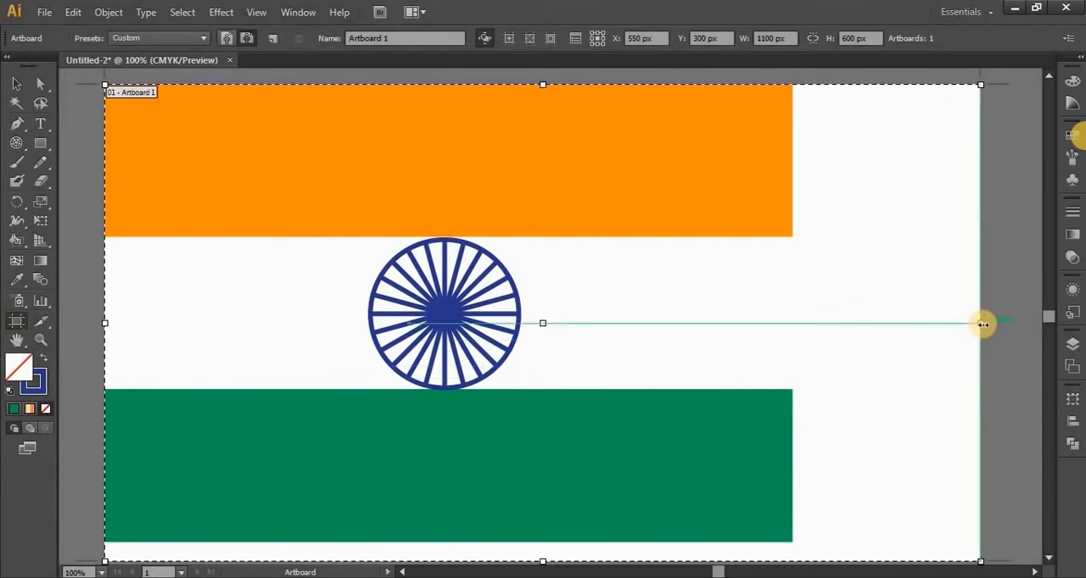
left_click_drag(980, 323, 793, 340)
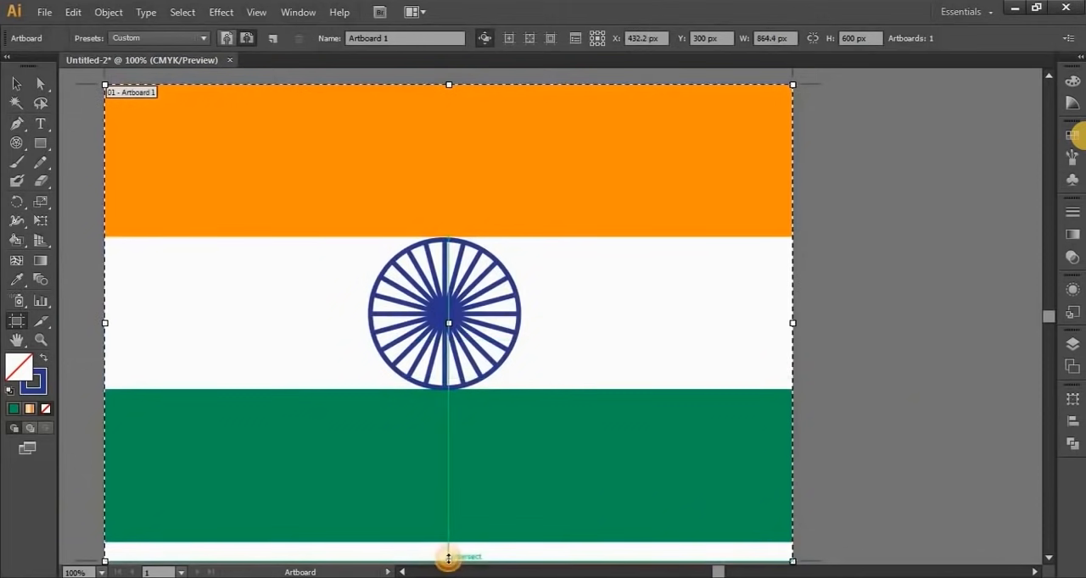
left_click_drag(447, 560, 448, 542)
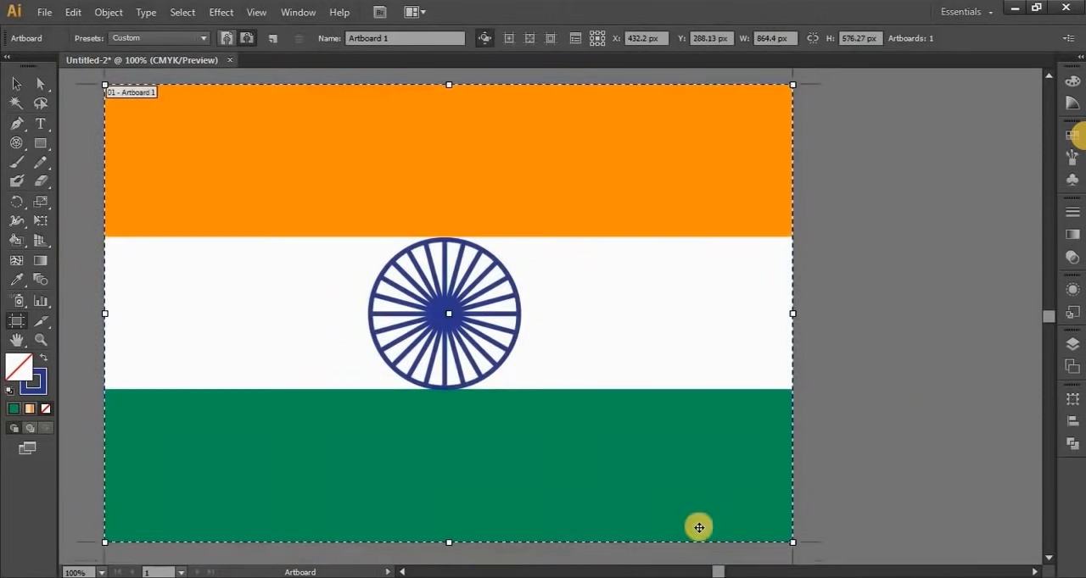
left_click(14, 82)
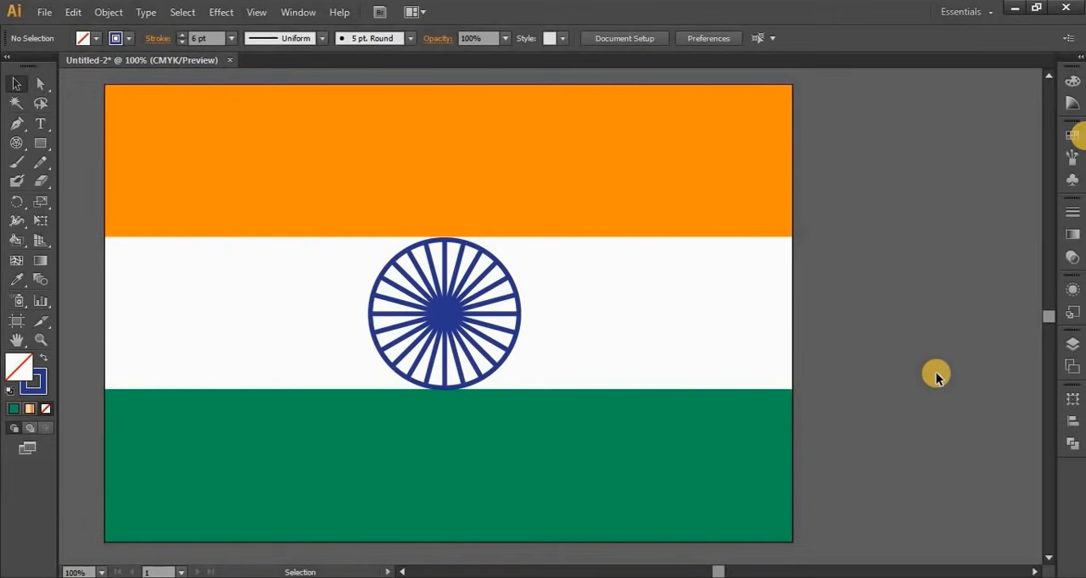
Save the document to the Desktop as an Adobe Illustrator file named Indian Flag, keeping the Illustrator CS6 options
left_click(42, 12)
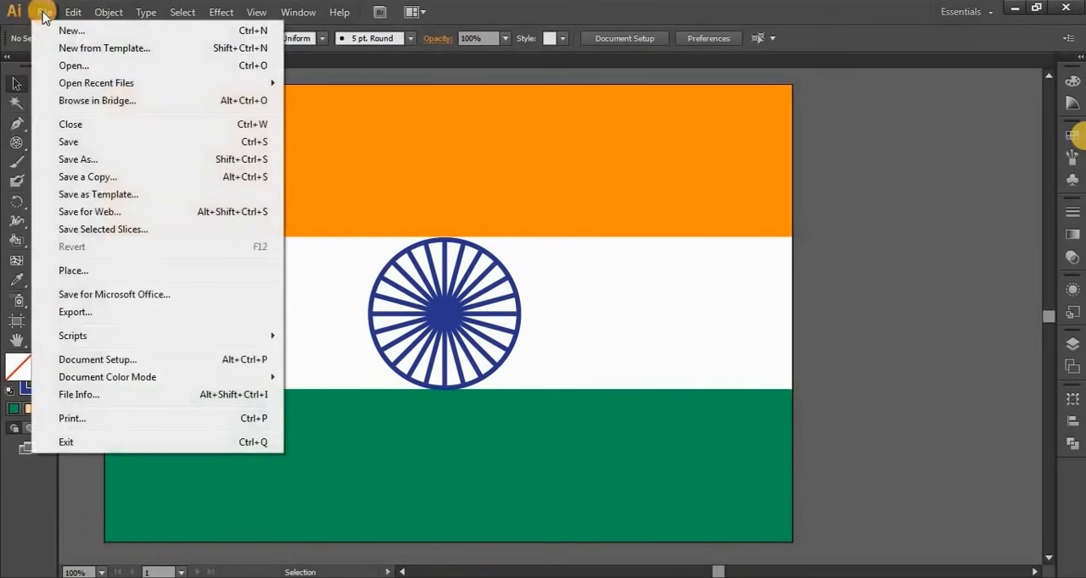
left_click(69, 160)
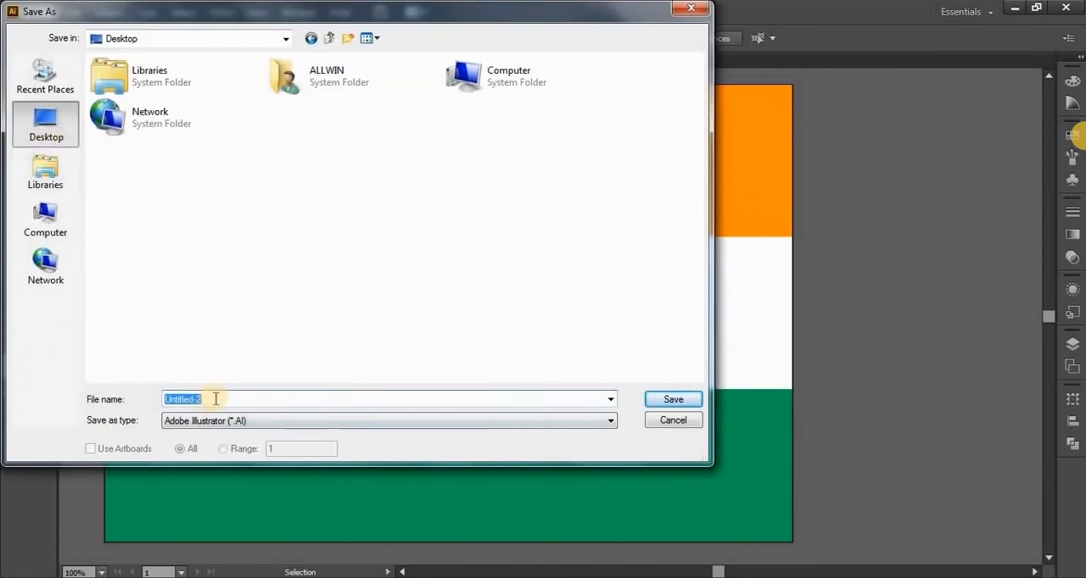
type("Indian Flag")
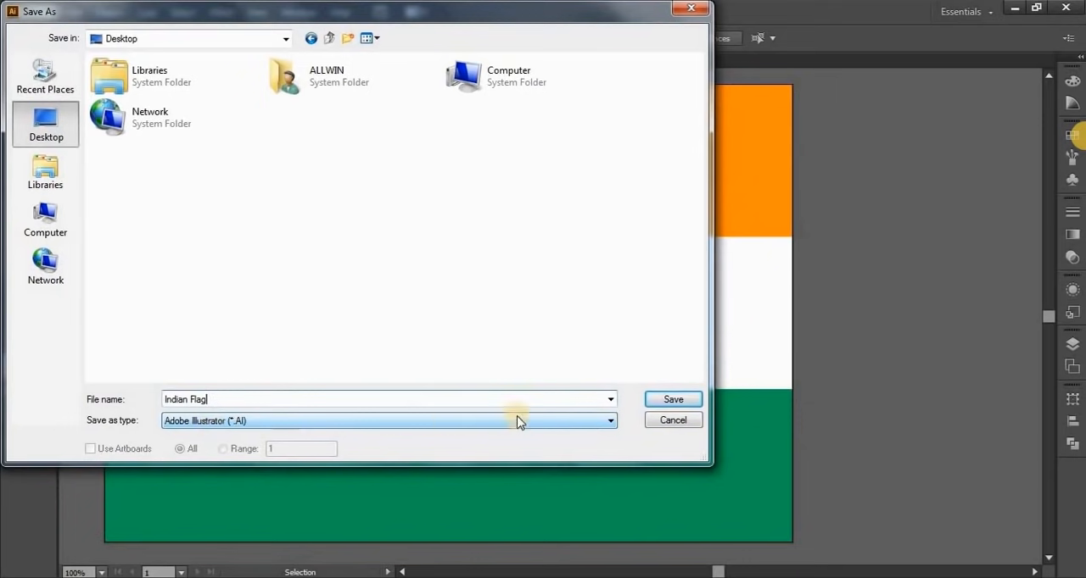
left_click(671, 400)
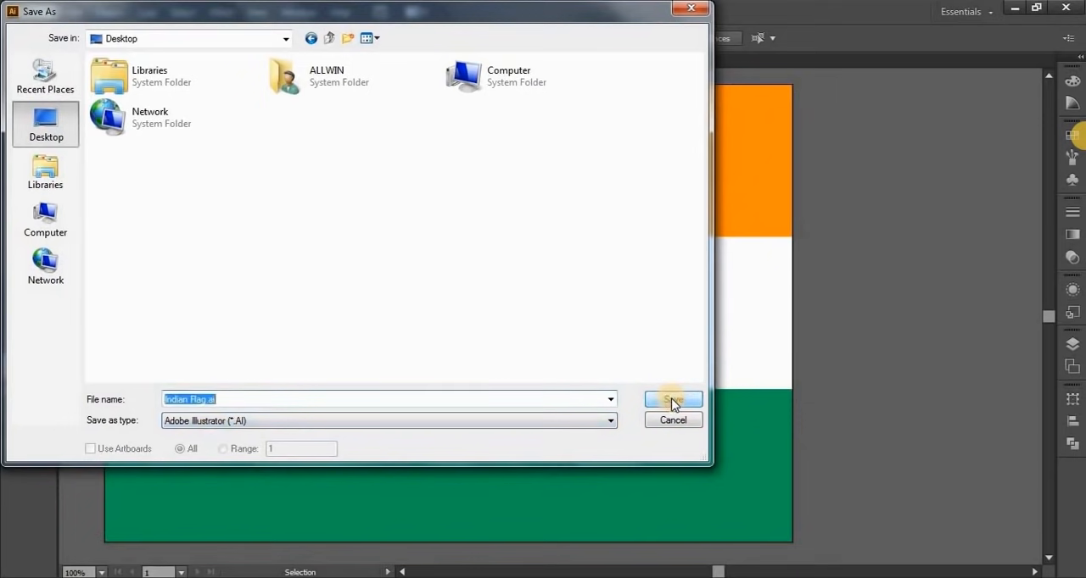
left_click(670, 402)
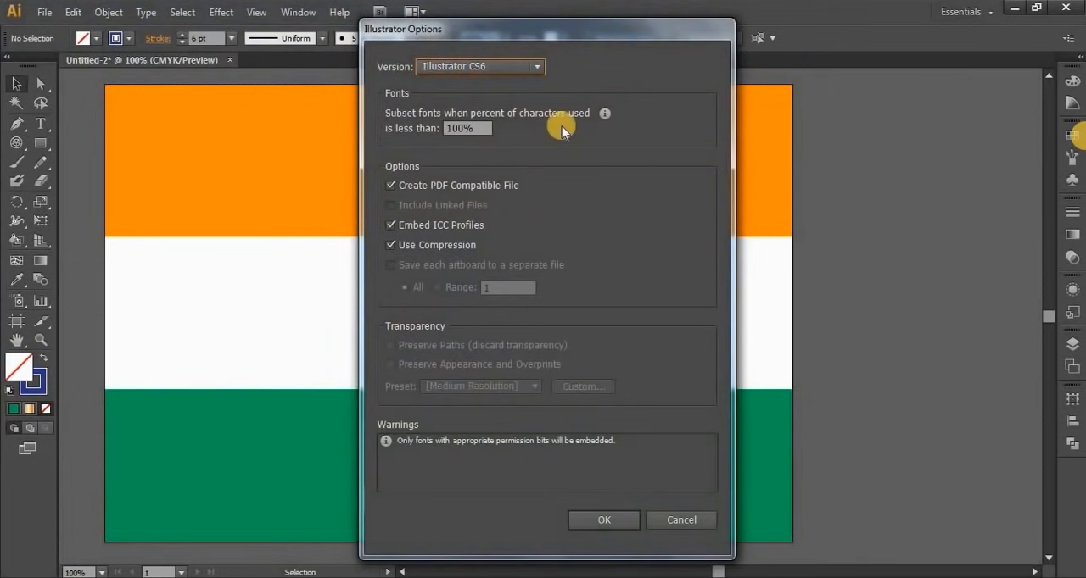
left_click(583, 517)
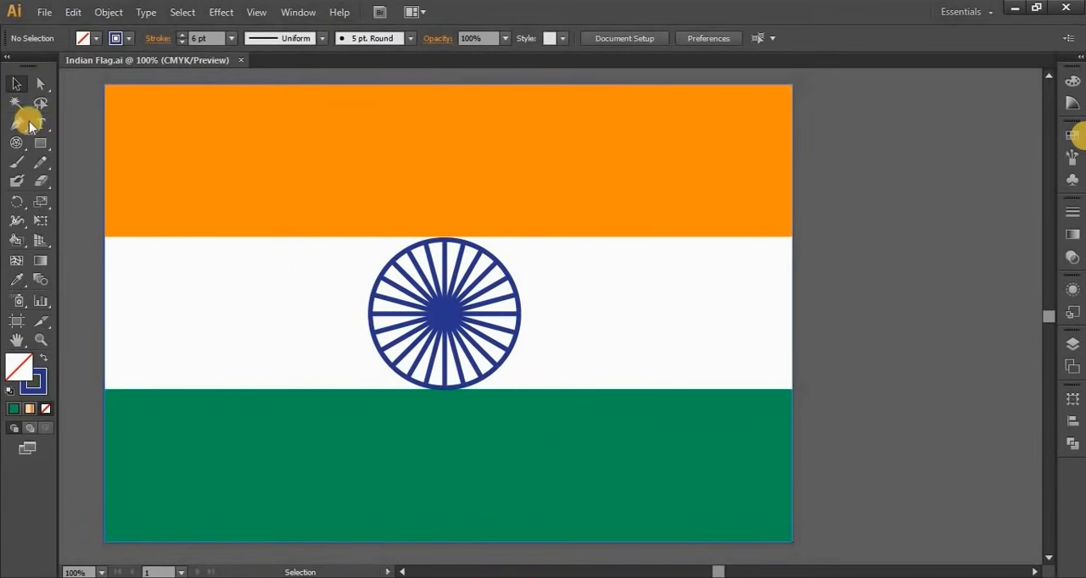
Export the flag to the Desktop as the JPEG Indian Flag.jpg, using the CMYK color model and Maximum quality 10
left_click(42, 13)
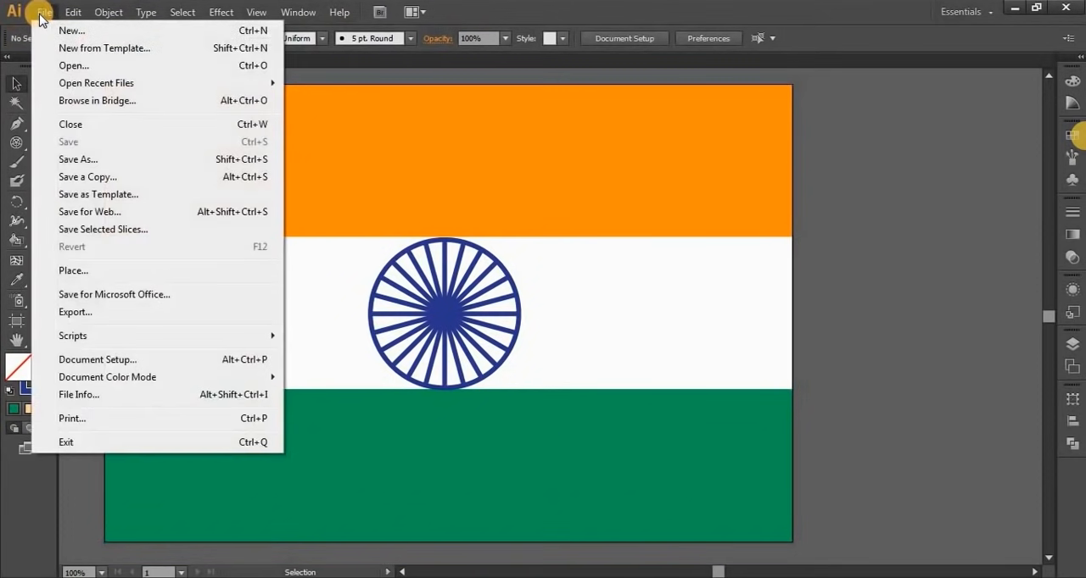
left_click(82, 313)
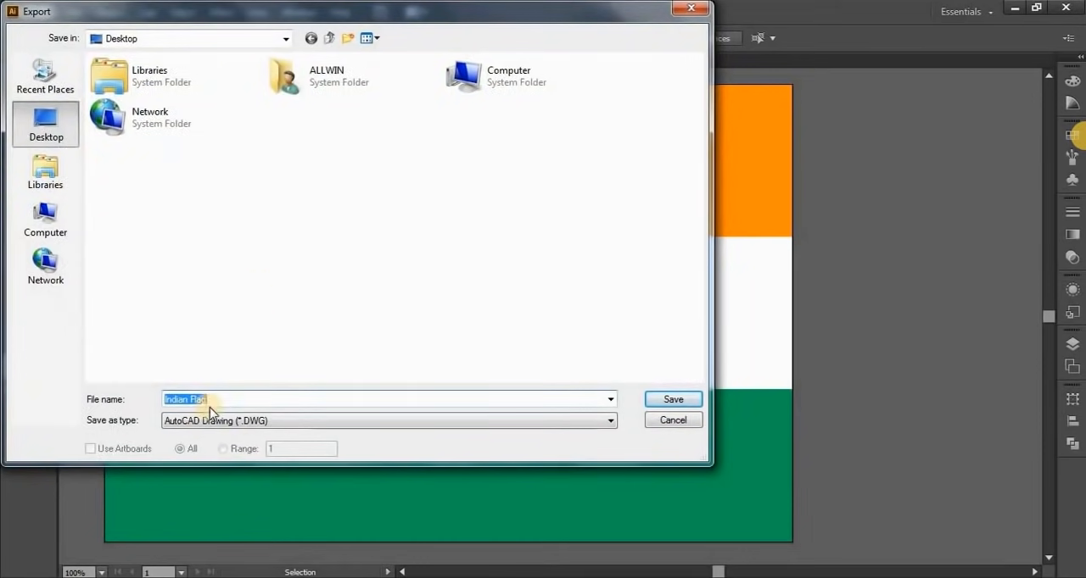
left_click(190, 421)
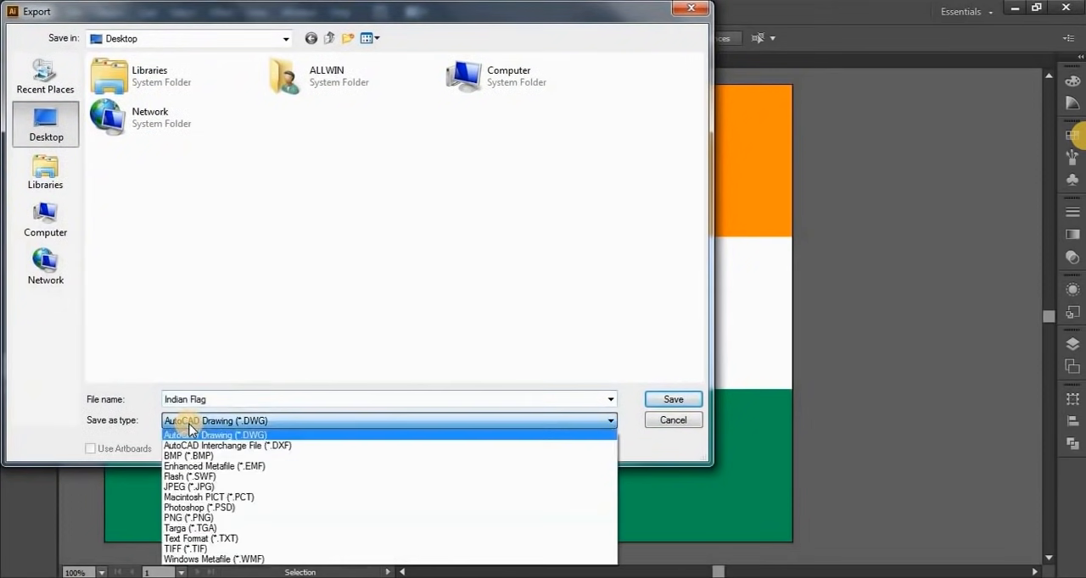
left_click(188, 488)
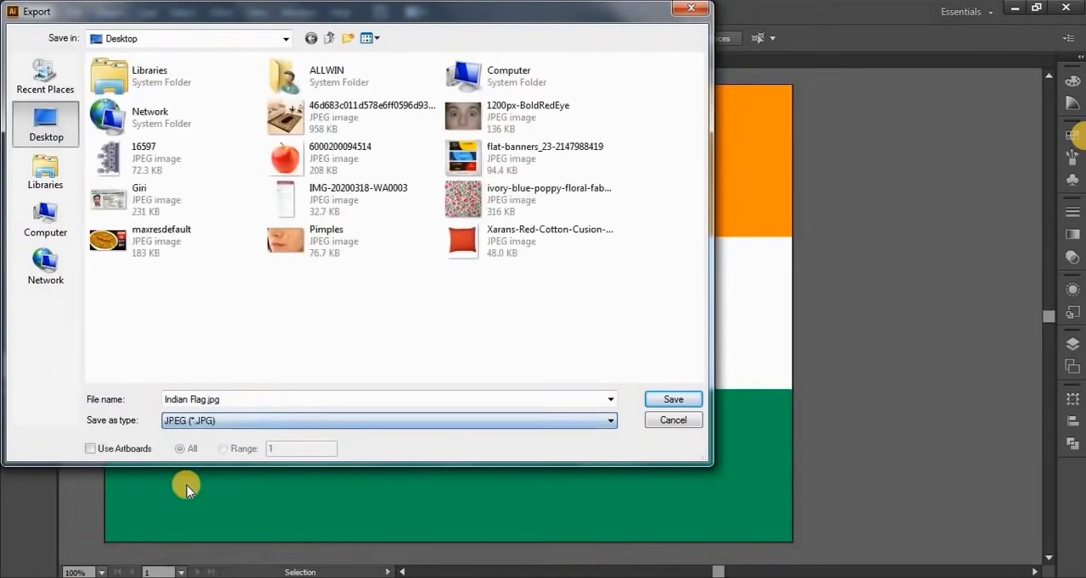
left_click(657, 401)
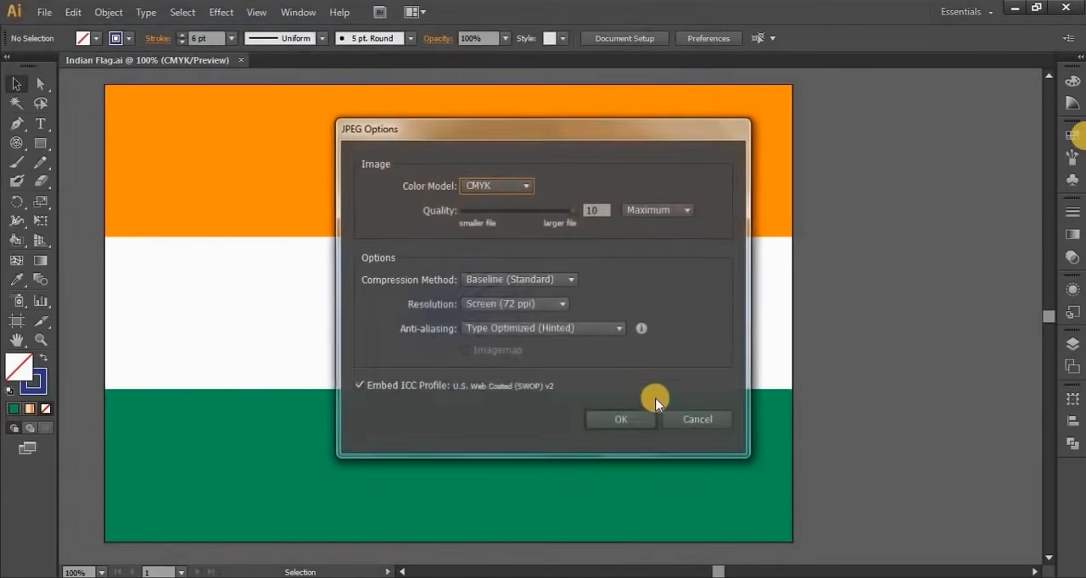
left_click(494, 185)
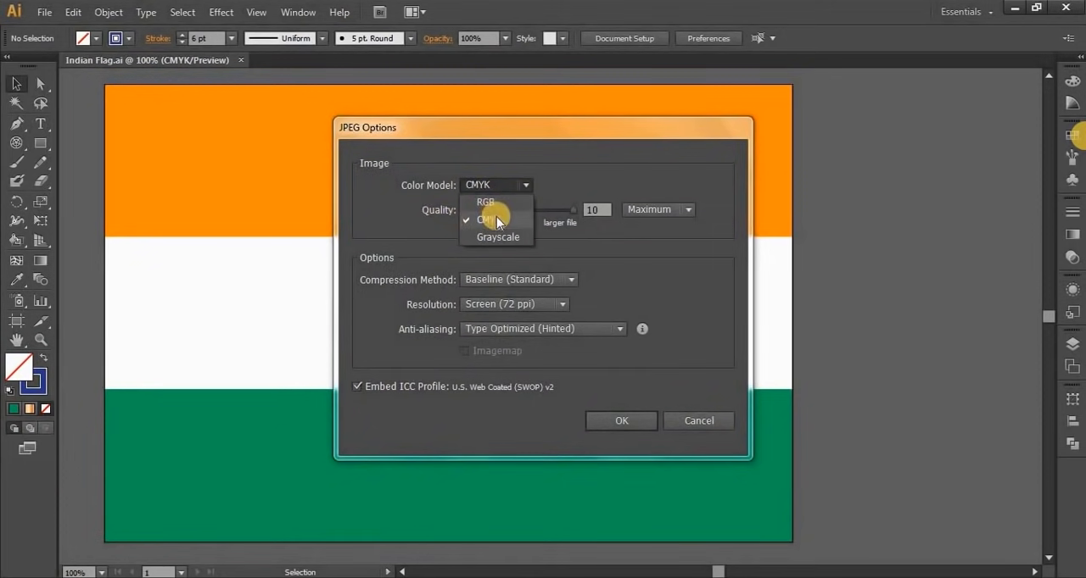
left_click(496, 219)
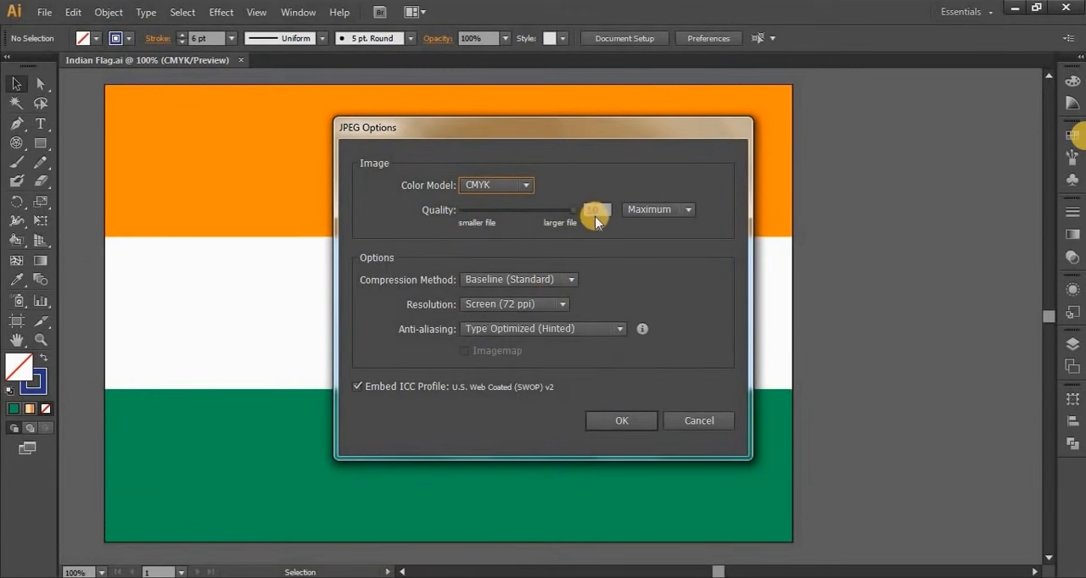
left_click(606, 419)
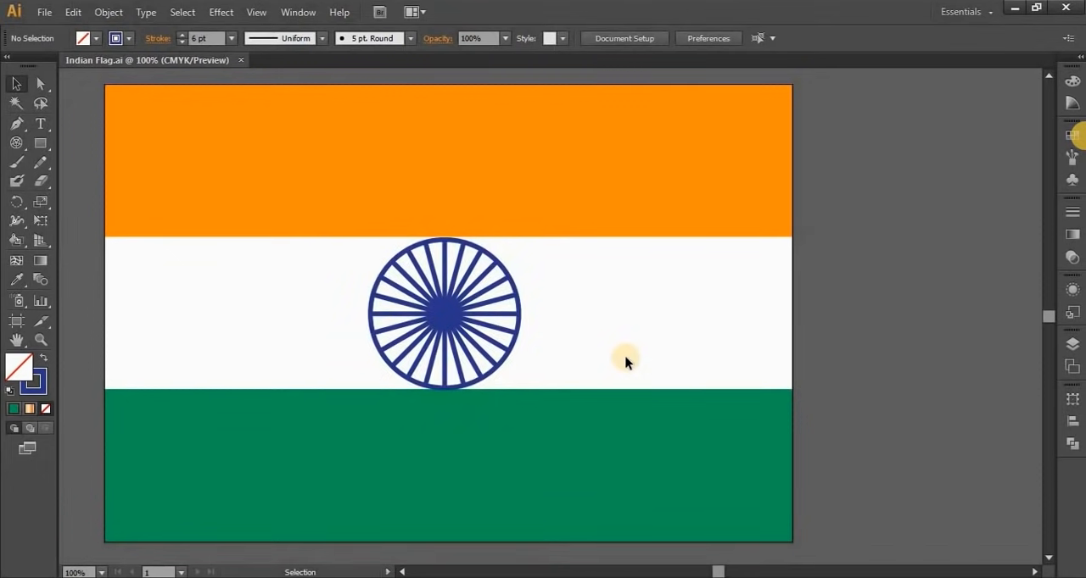
Switch to the desktop, inspect the exported Indian Flag image full-size in Windows Photo Viewer, and return to Illustrator
left_click(492, 577)
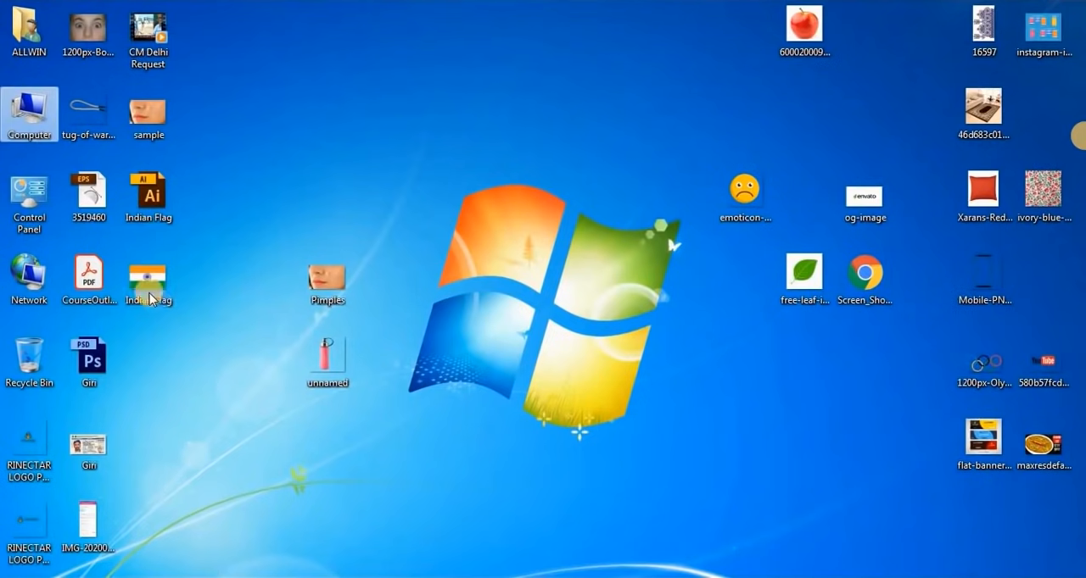
left_click_drag(150, 292, 507, 208)
double_click(506, 197)
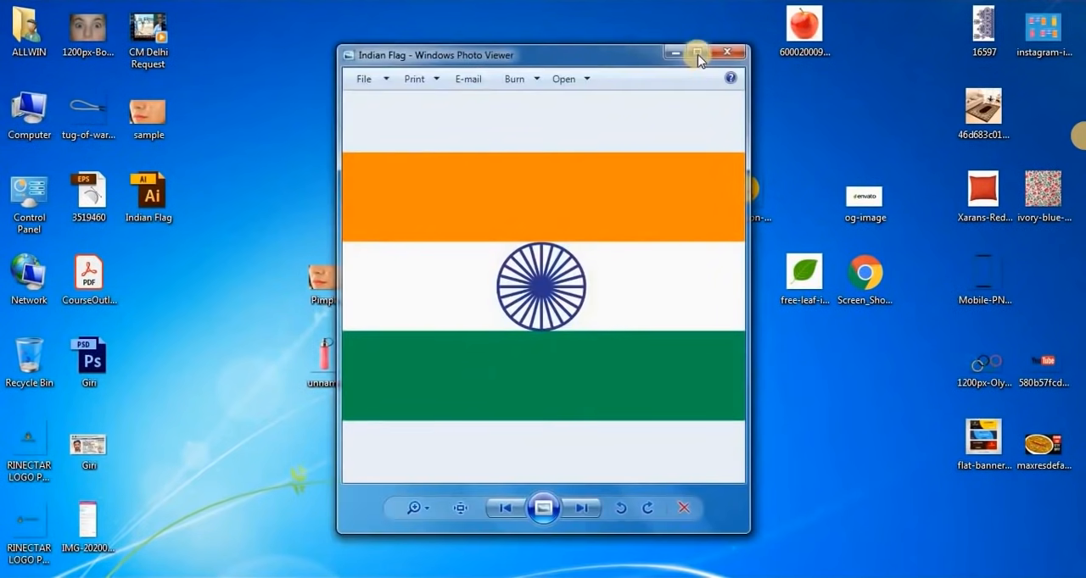
left_click(694, 54)
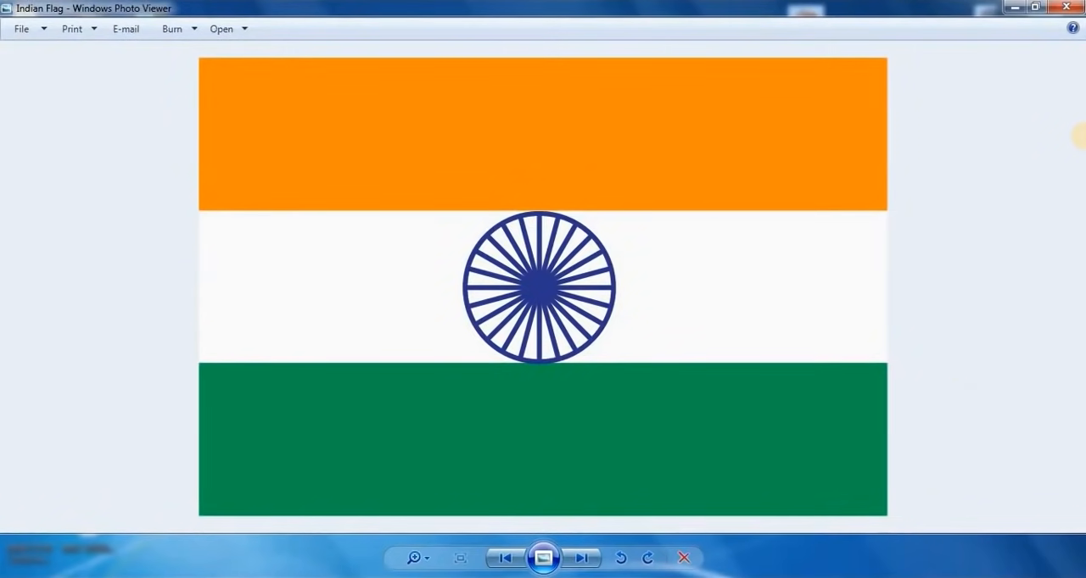
key("alt+Tab")
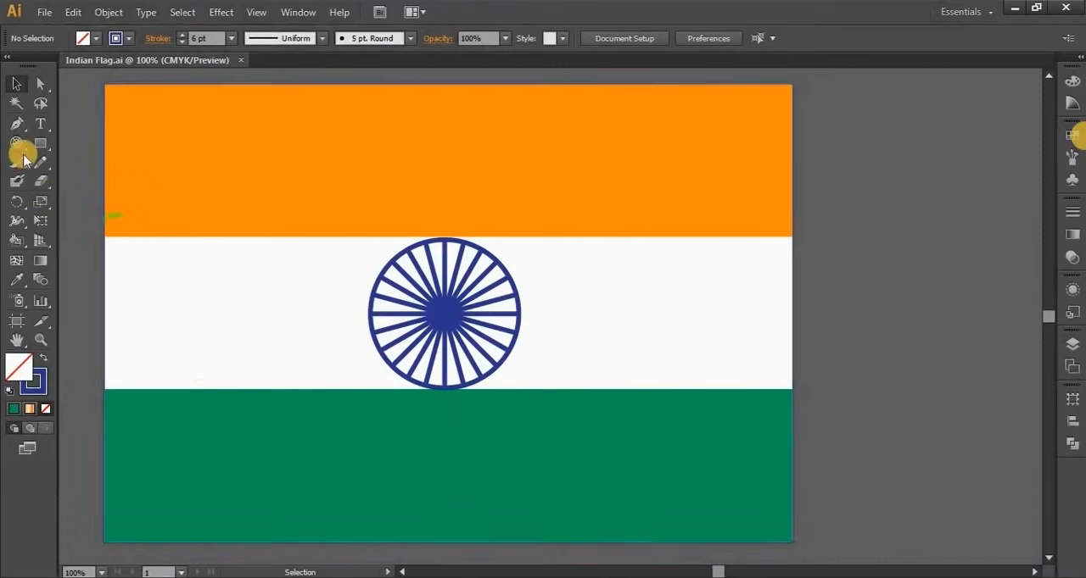
left_click_drag(16, 142, 53, 203)
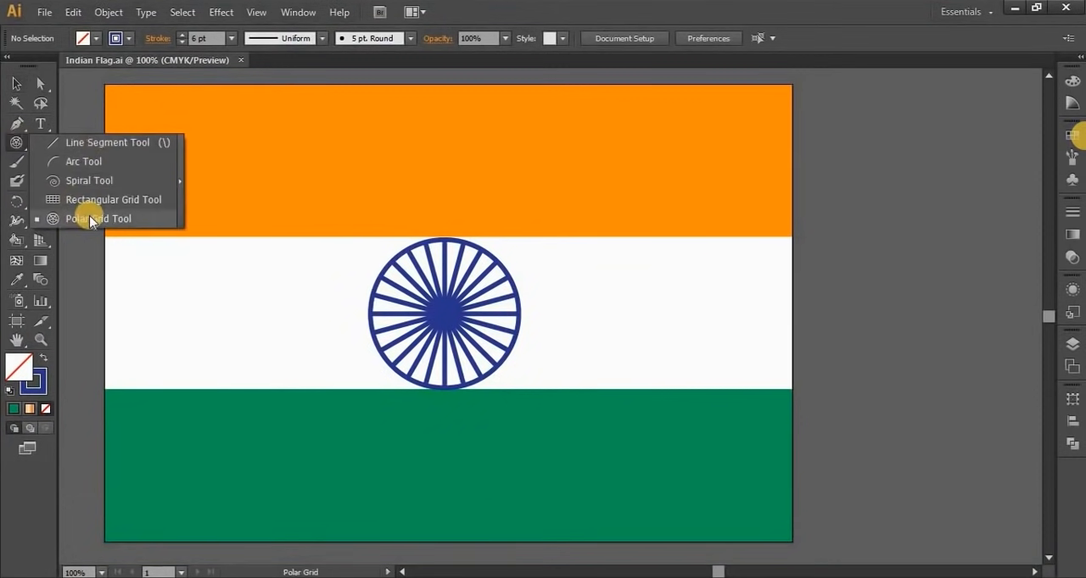
left_click(11, 145)
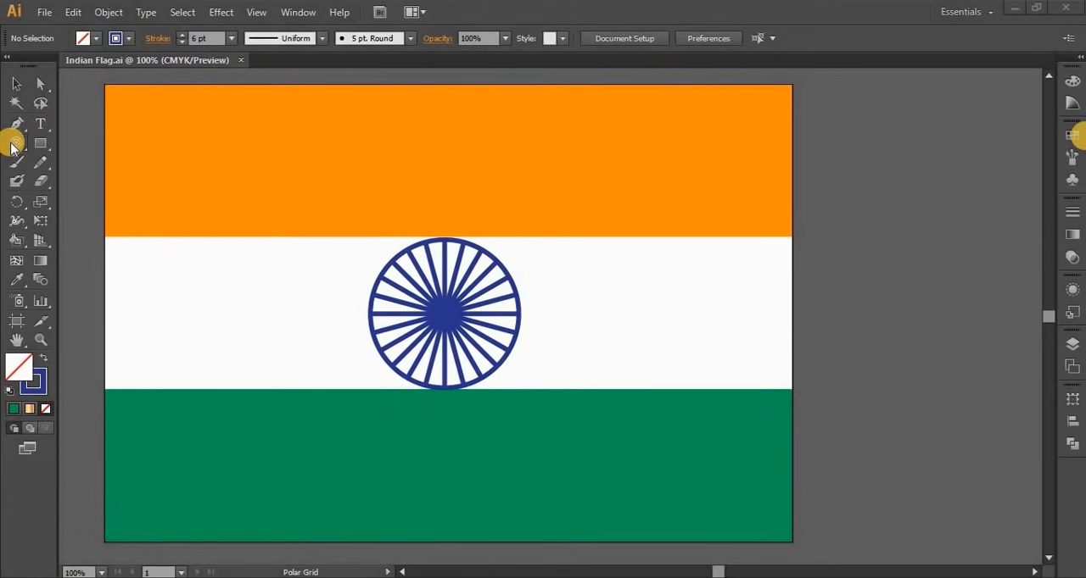
left_click(11, 147)
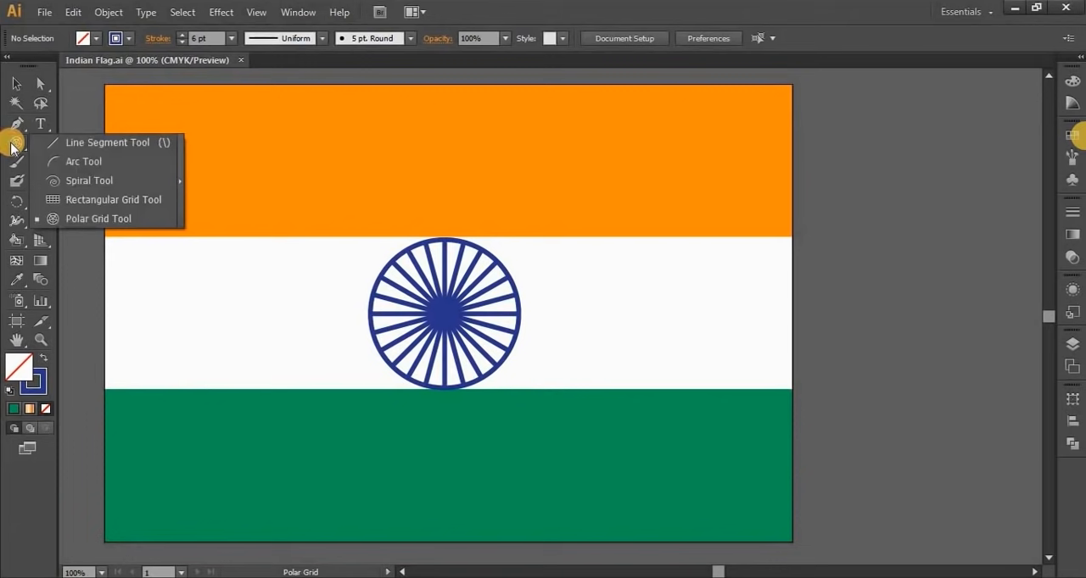
left_click(11, 148)
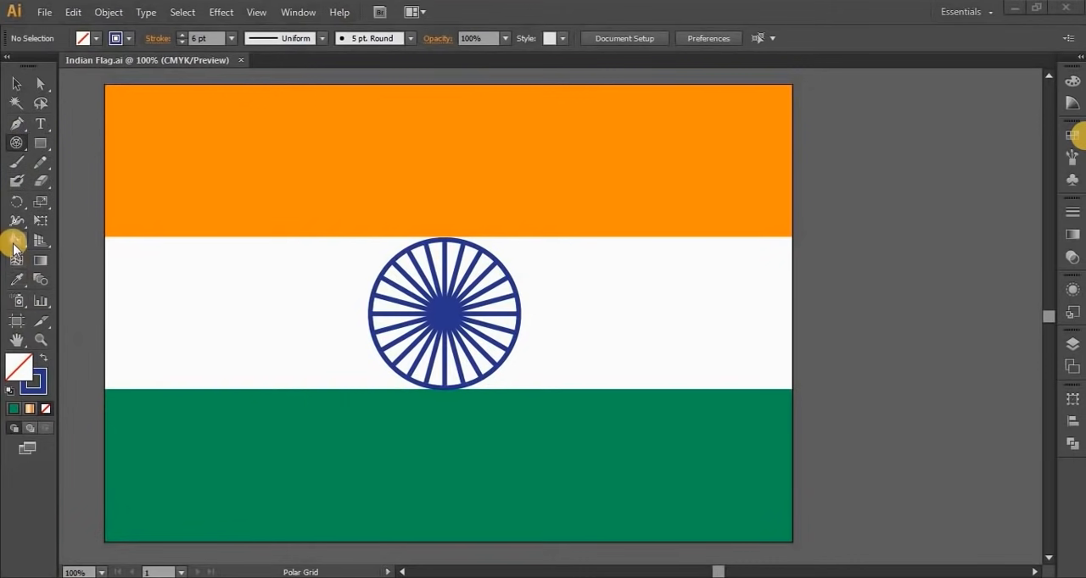
mouse_move(12, 242)
left_mouse_down()
mouse_move(79, 266)
mouse_move(142, 266)
left_mouse_up()
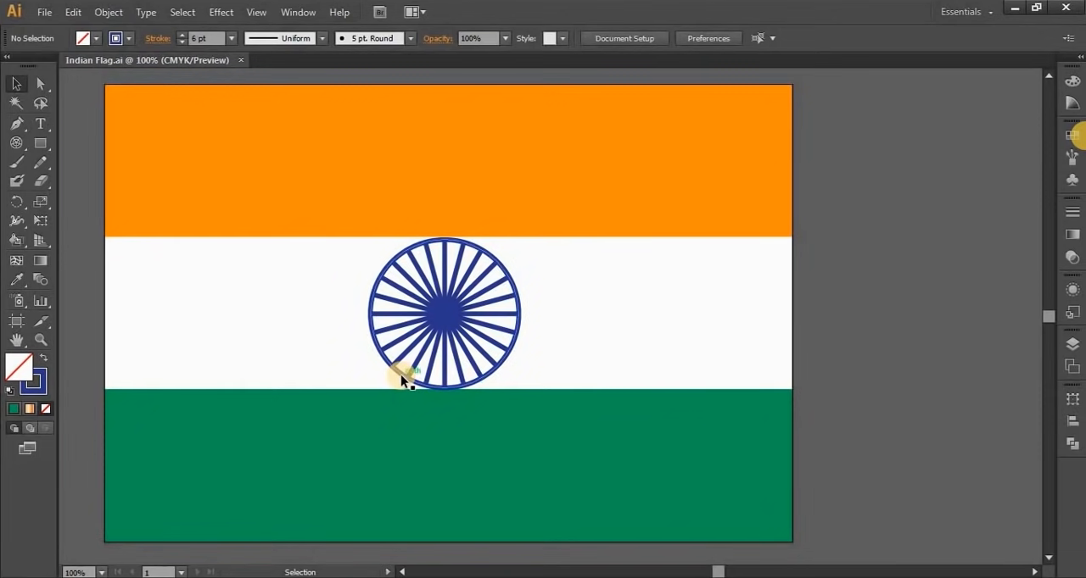
Edit the artboard through Document Setup and show its center mark
left_click(639, 41)
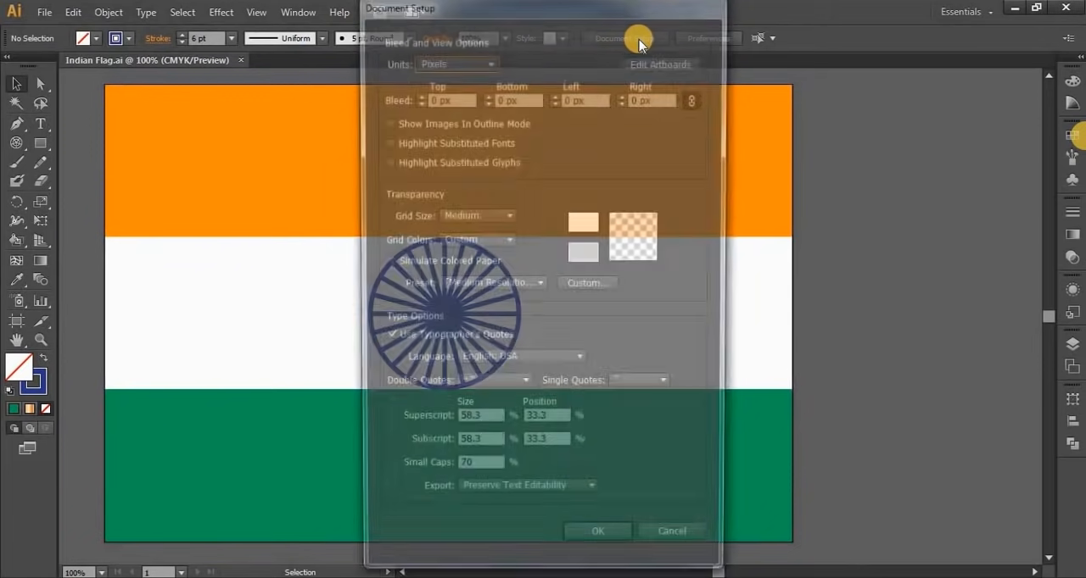
left_click_drag(574, 9, 755, 32)
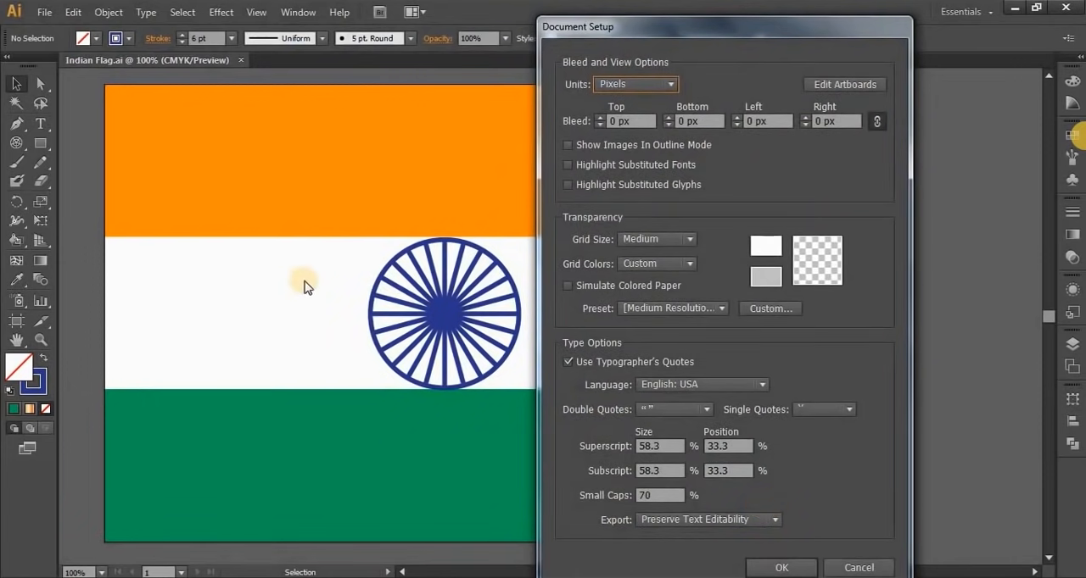
left_click(838, 85)
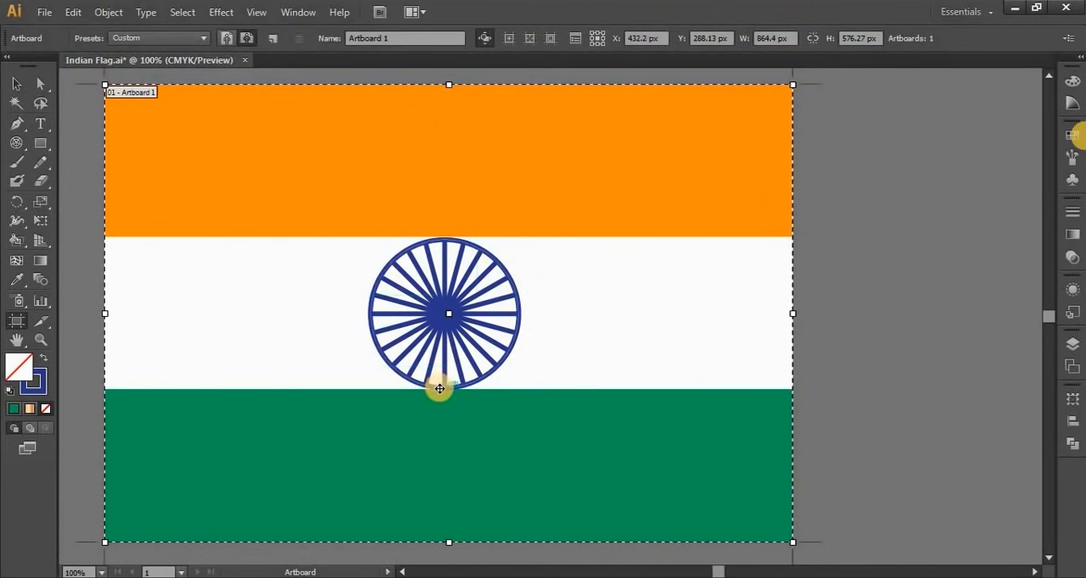
left_click(509, 41)
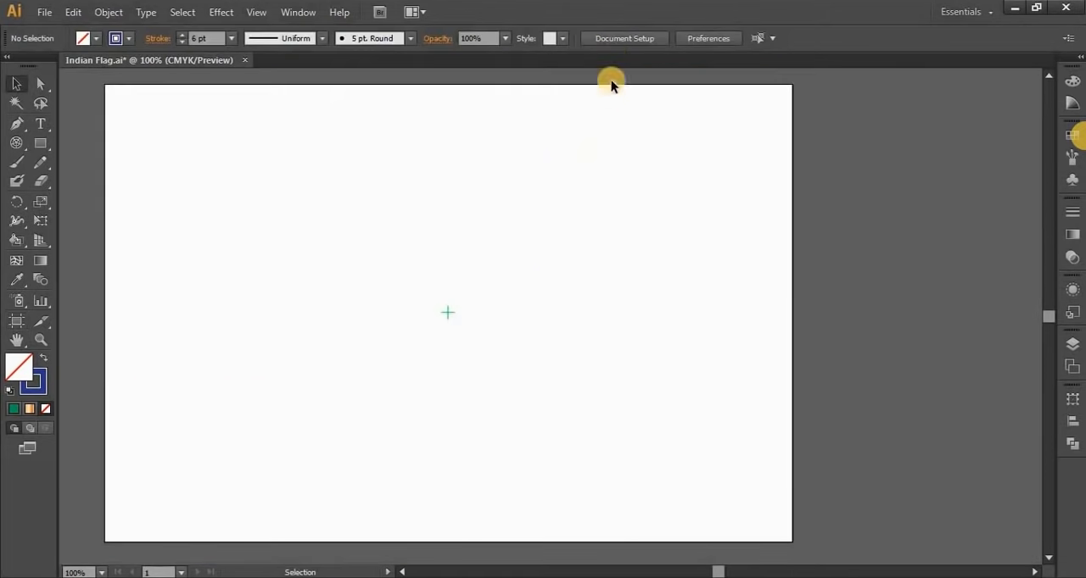
Reopen artboard editing through Document Setup and show the artboard's cross hairs and video safe areas
left_click(618, 39)
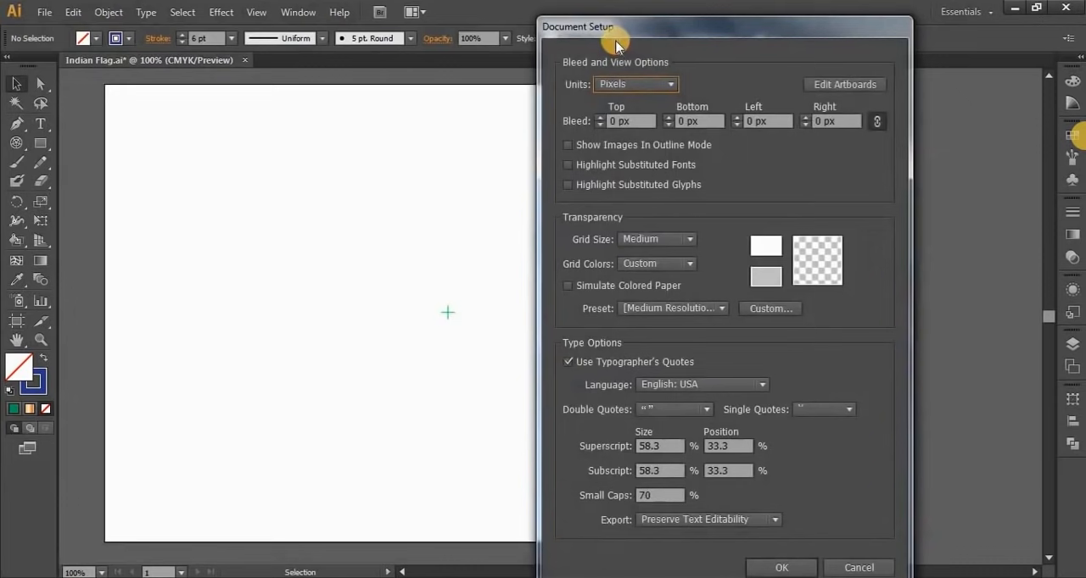
left_click(833, 84)
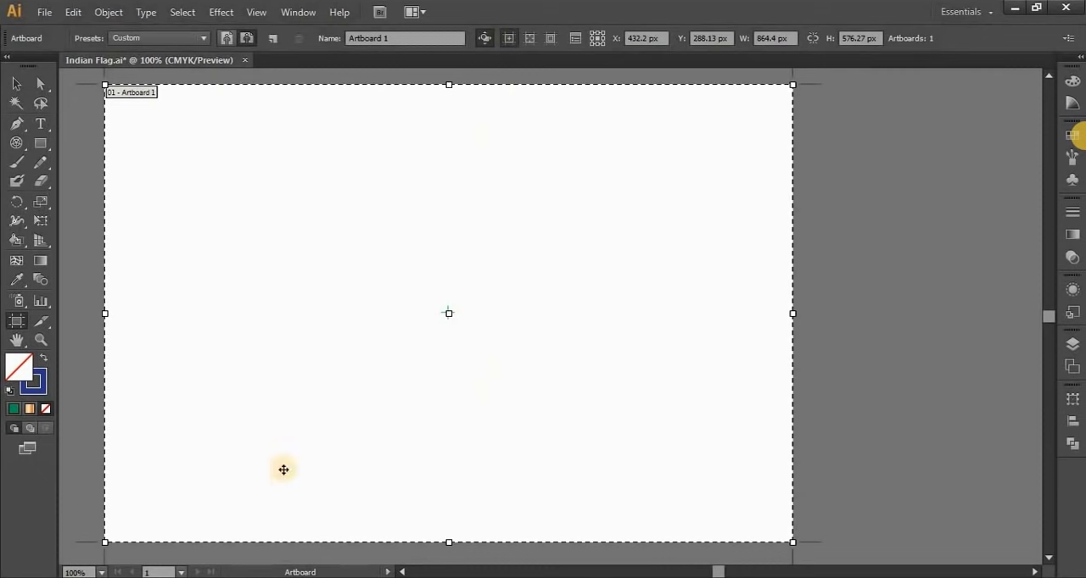
left_click(530, 39)
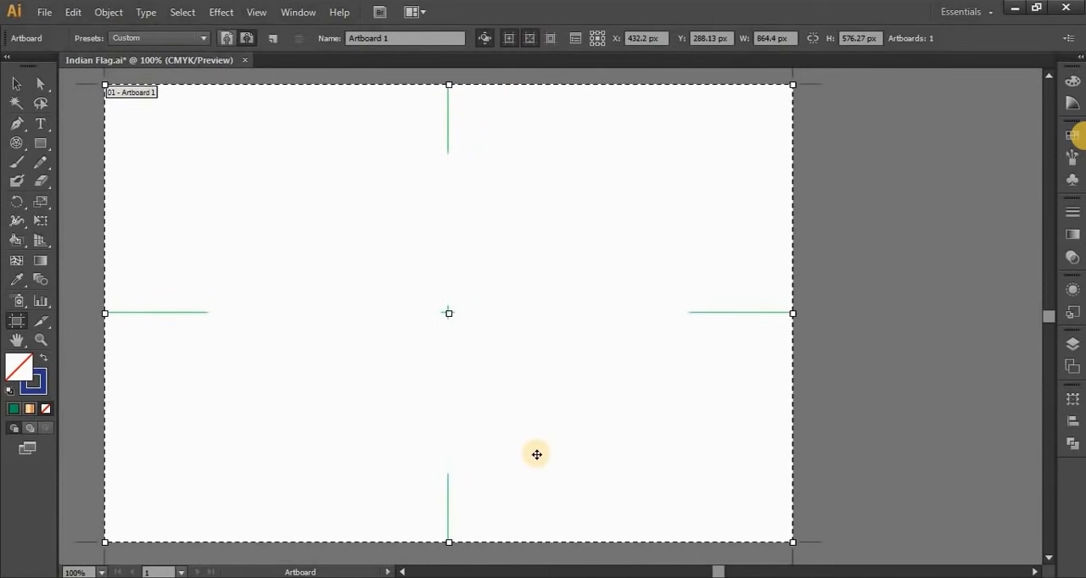
left_click(552, 40)
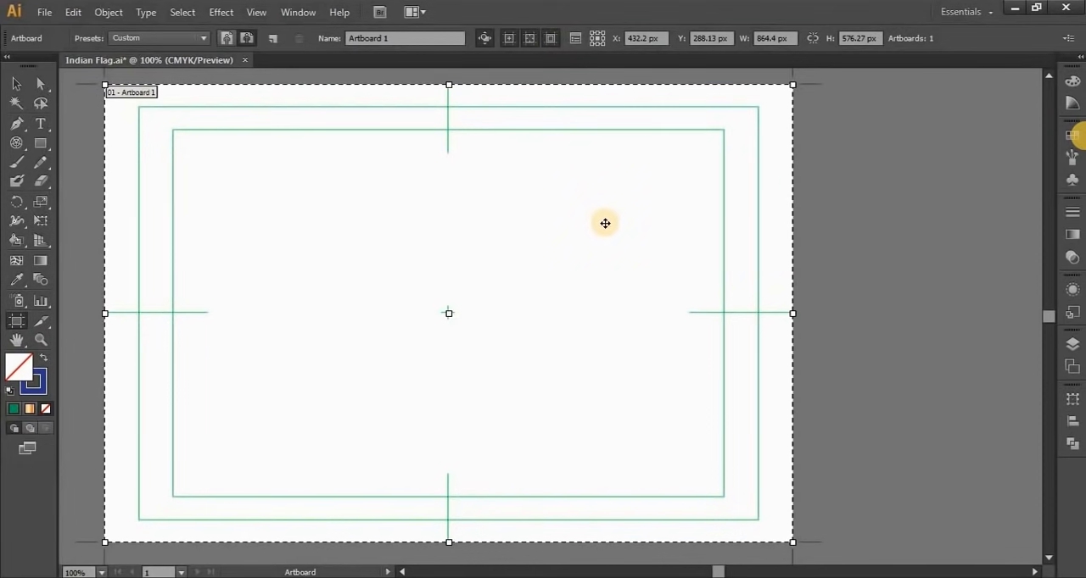
Turn off the artboard's cross hairs and center mark
left_click(527, 39)
left_click(506, 39)
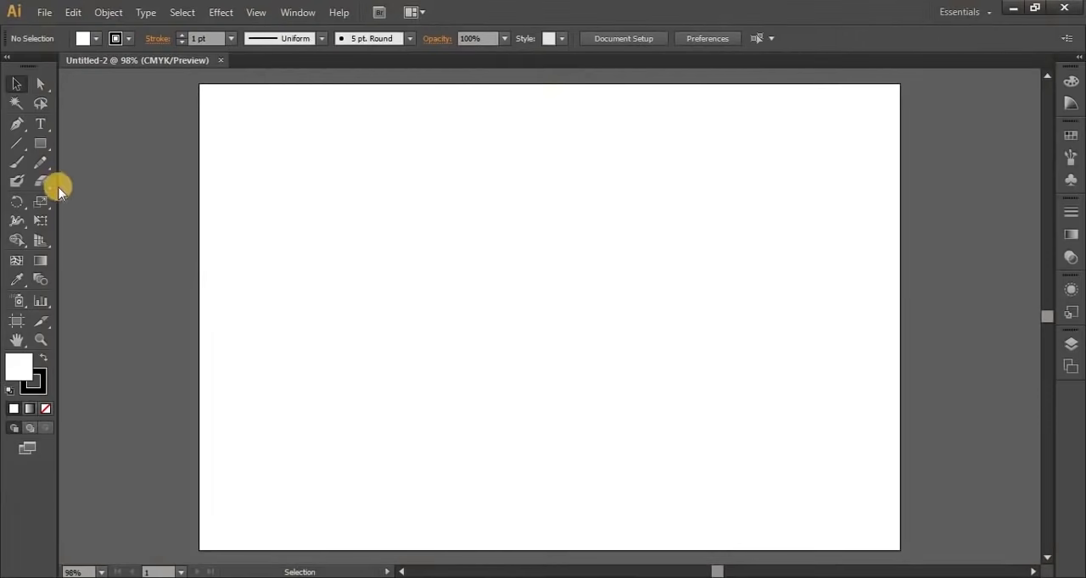
Activate the Pen tool in the blank Untitled-2 document
left_click(17, 142)
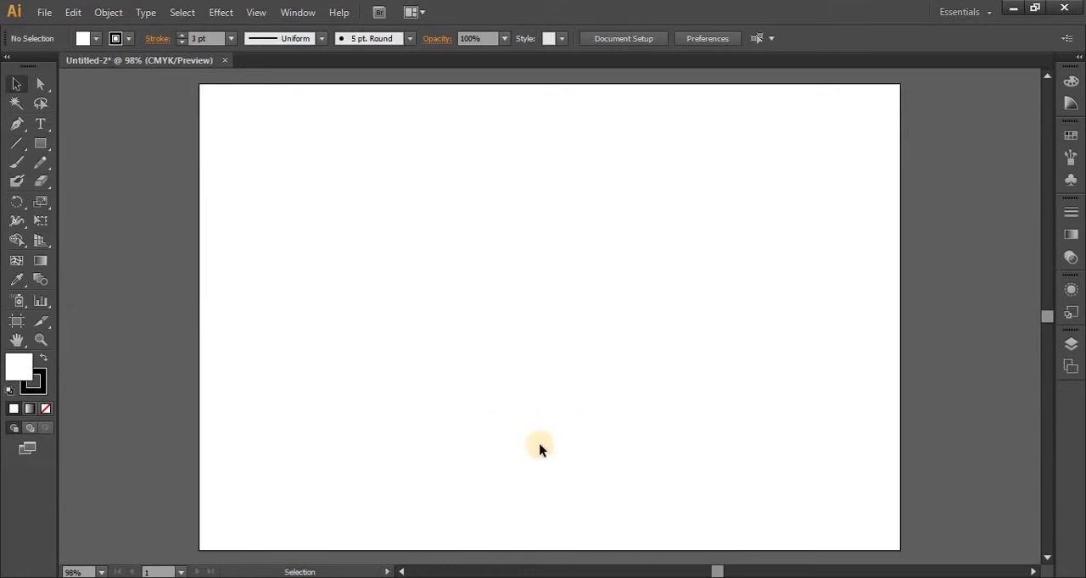
left_click(17, 126)
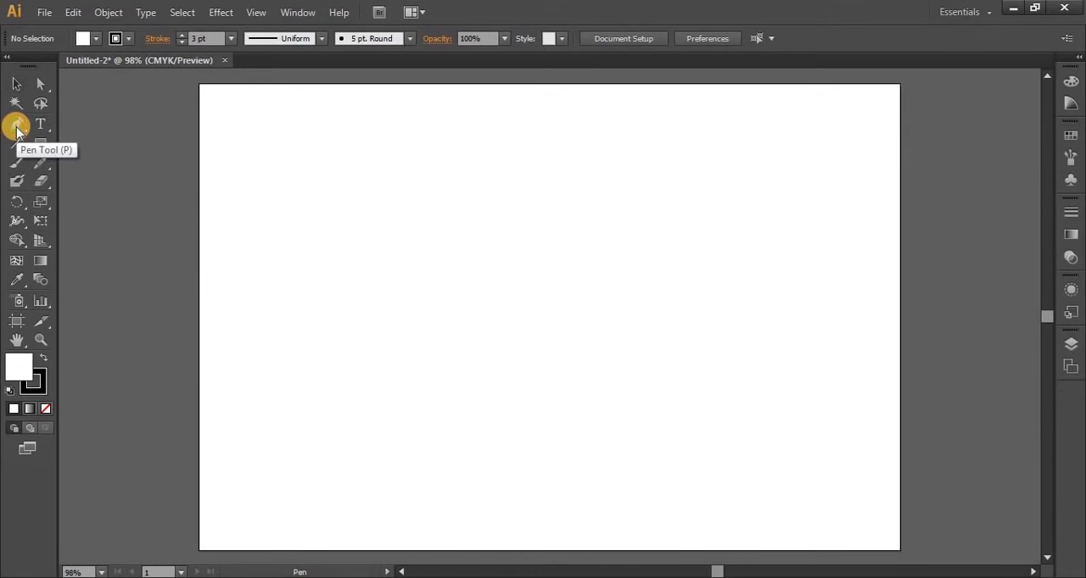
mouse_move(17, 129)
left_mouse_down()
mouse_move(111, 153)
mouse_move(100, 190)
mouse_move(89, 126)
mouse_move(11, 125)
left_mouse_up()
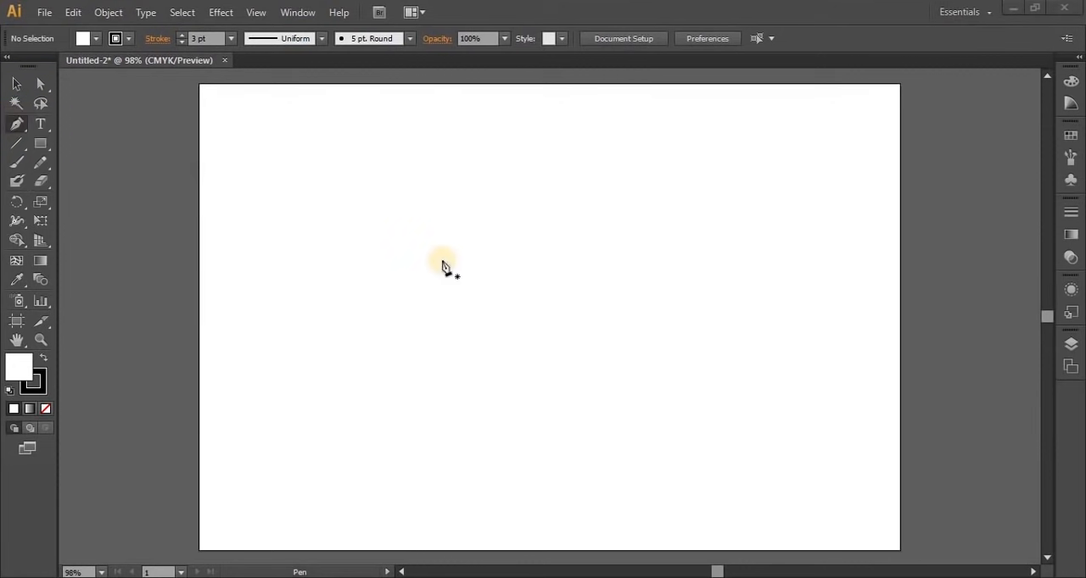
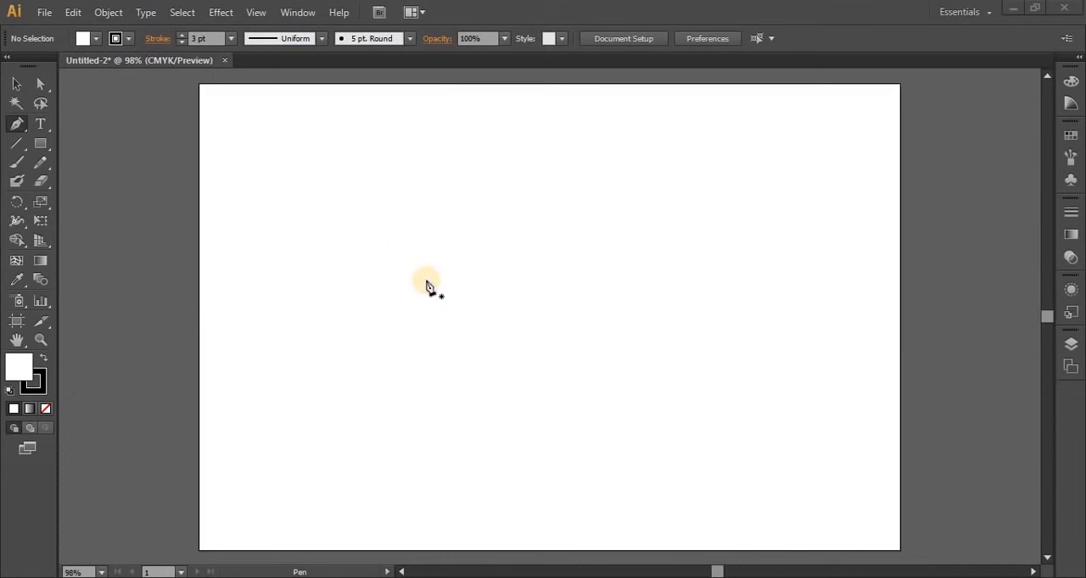
Try out a Pen anchor point with direction handles in the middle of the artboard and redirect one handle downward
left_click(428, 285)
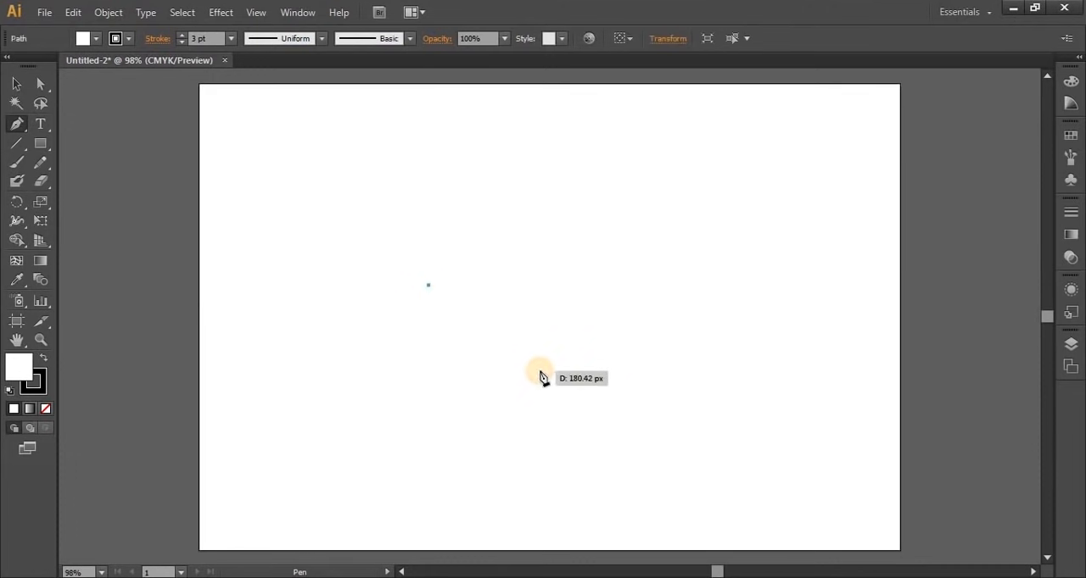
left_click(541, 371, "ctrl")
left_click_drag(438, 304, 561, 488)
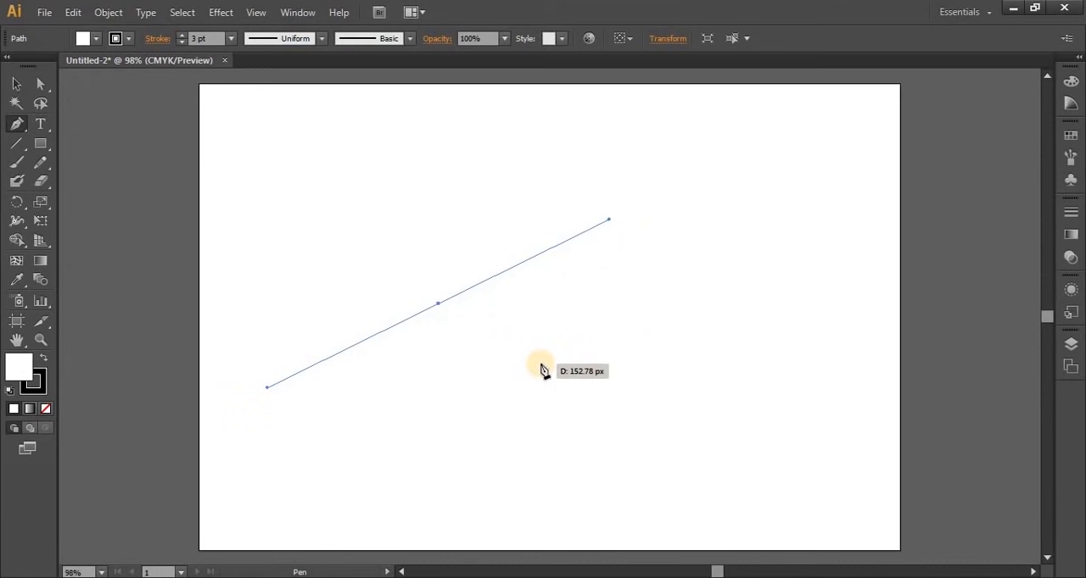
key("alt")
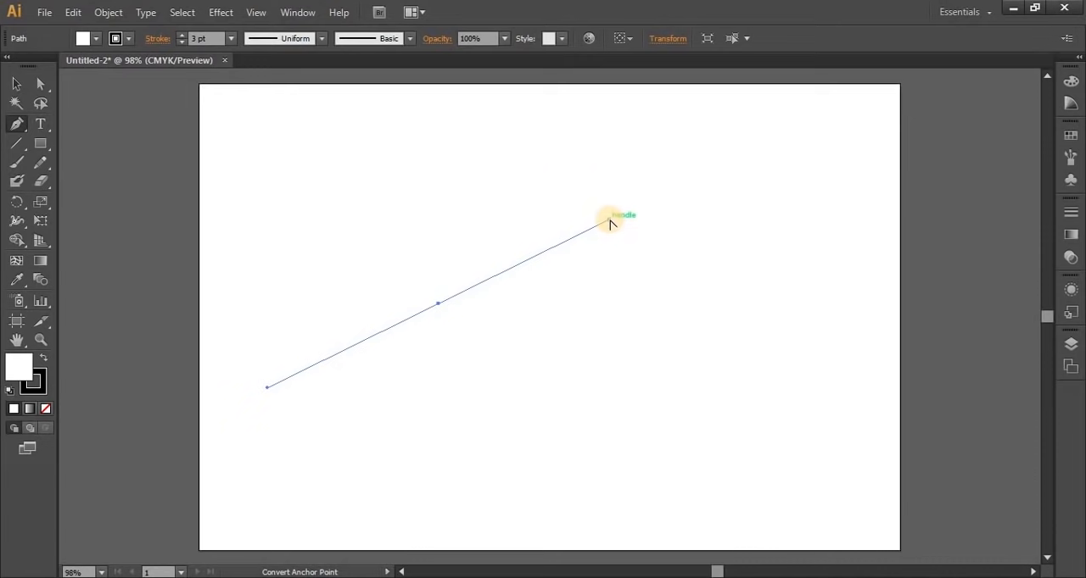
left_click(13, 125)
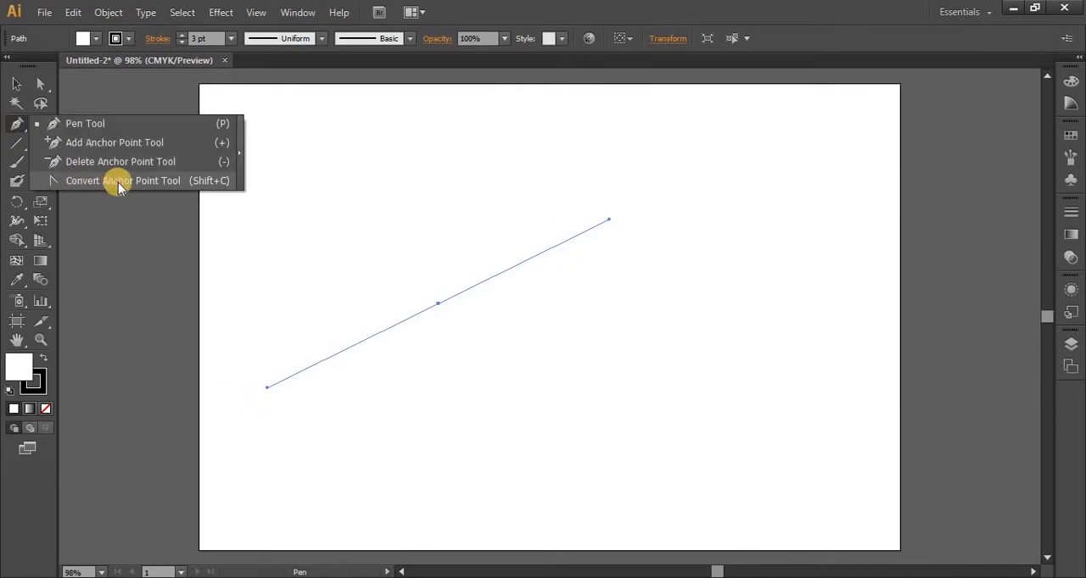
left_click(15, 127)
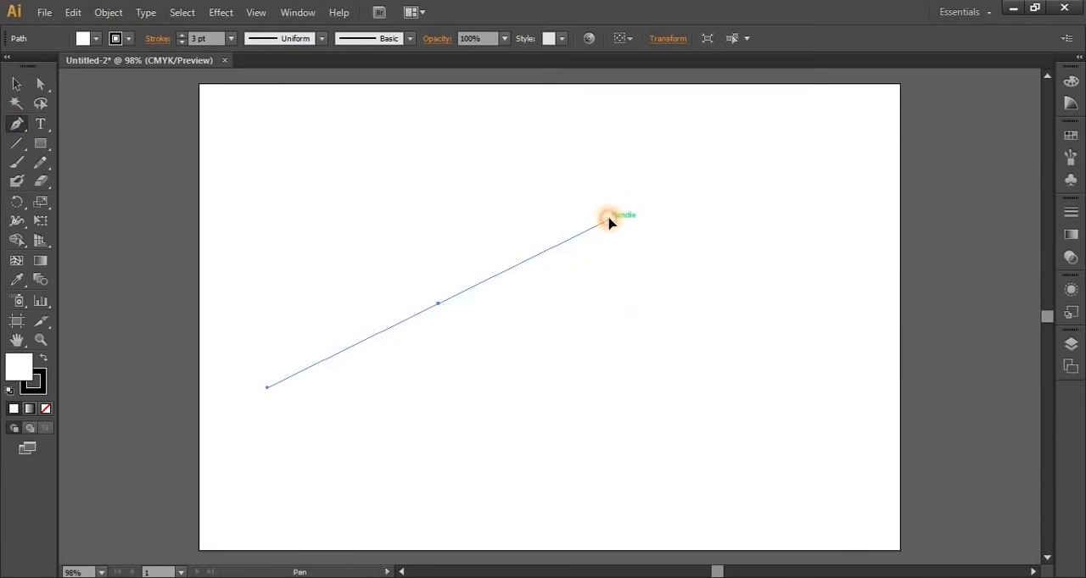
left_click_drag(609, 222, 556, 371)
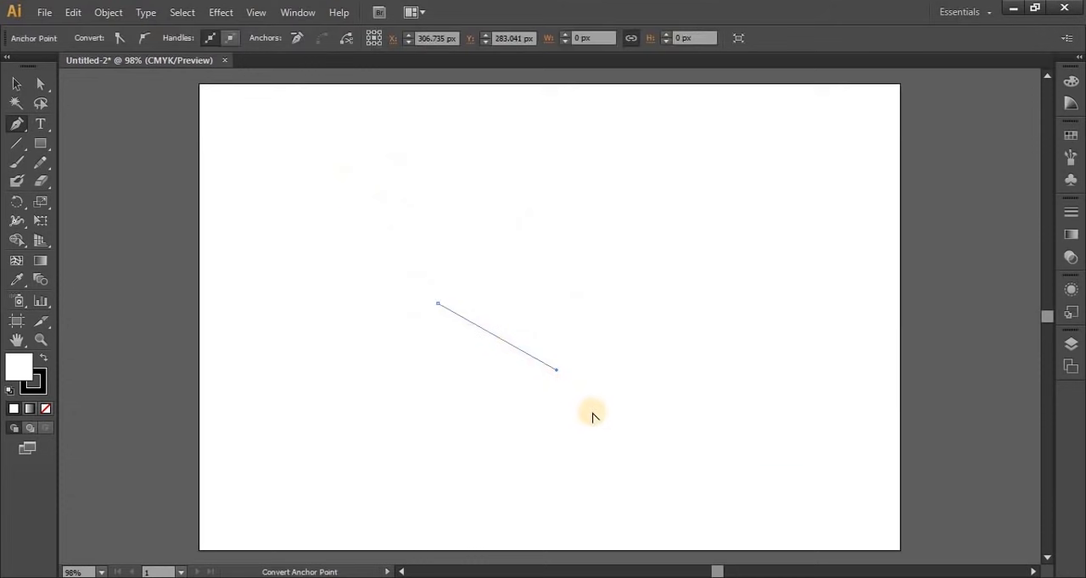
Undo the handle change and the trial anchor point until the artboard is blank
key("ctrl+z")
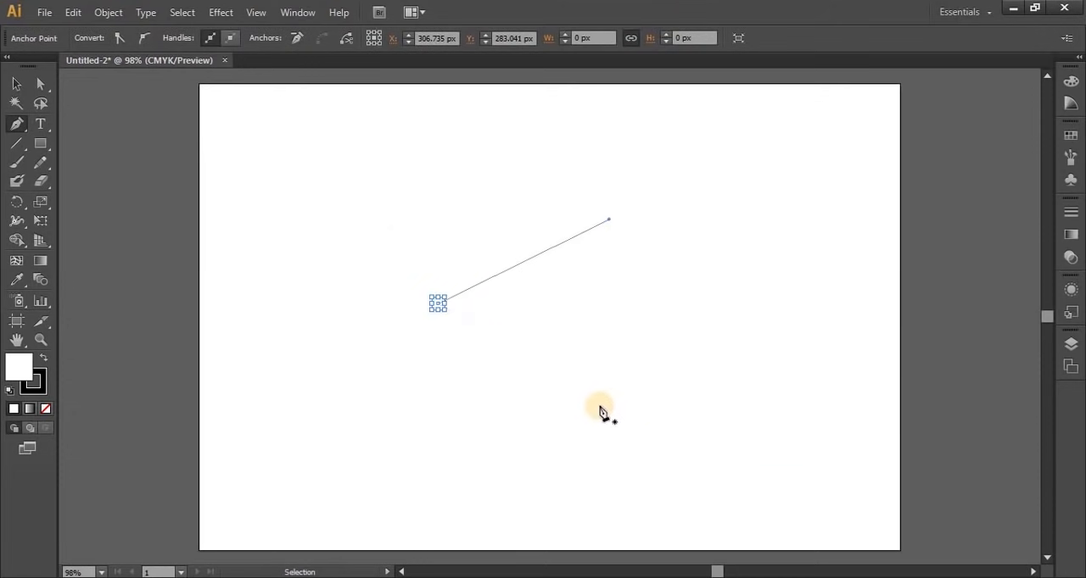
key("ctrl+z")
key("ctrl+z")
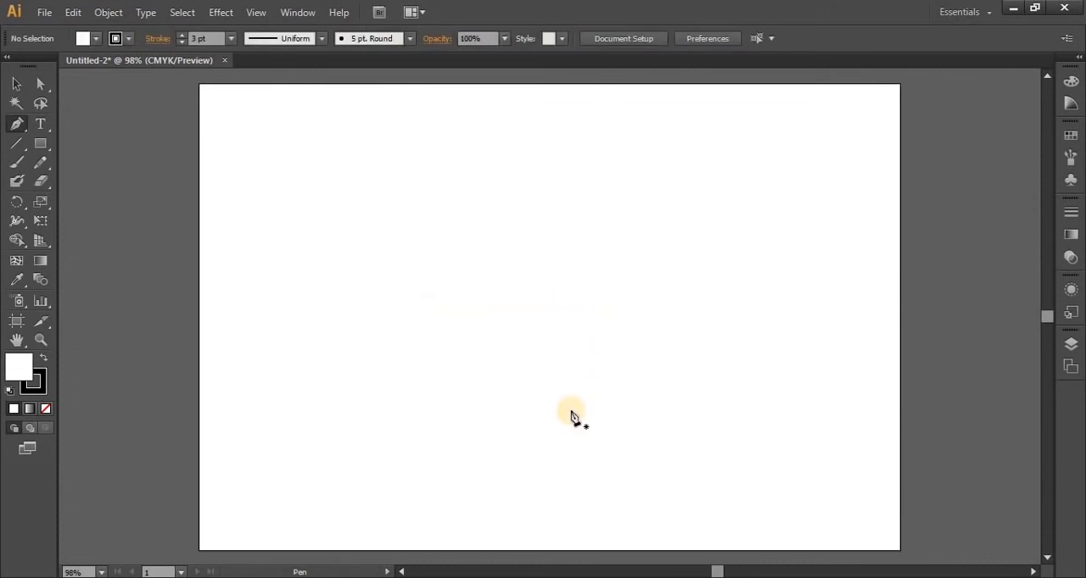
Draw a closed straight-sided Pen shape with six anchor points and a deep V notch in its upper edge
left_click(362, 289)
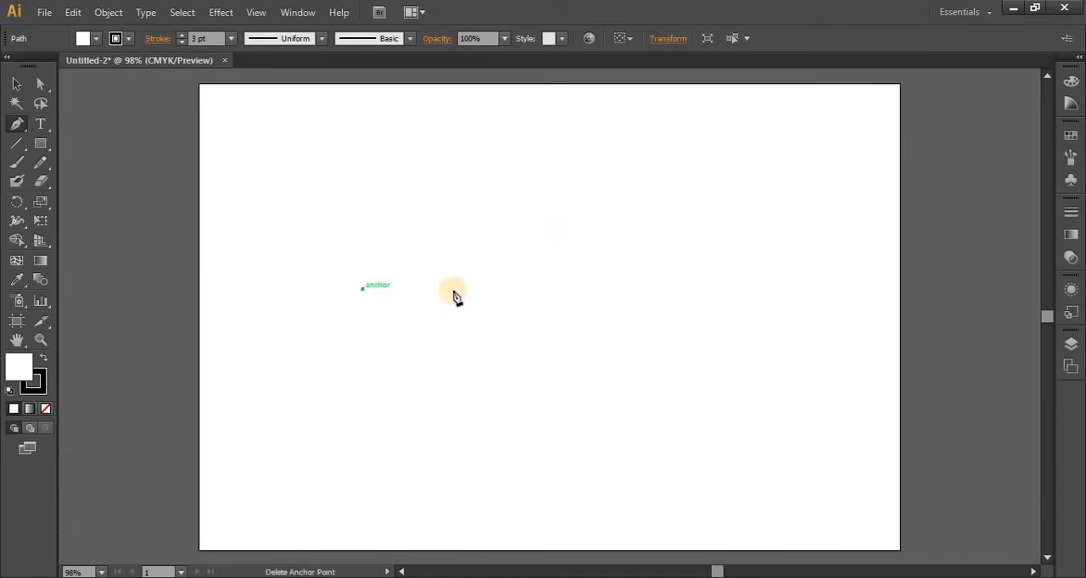
left_click(578, 289)
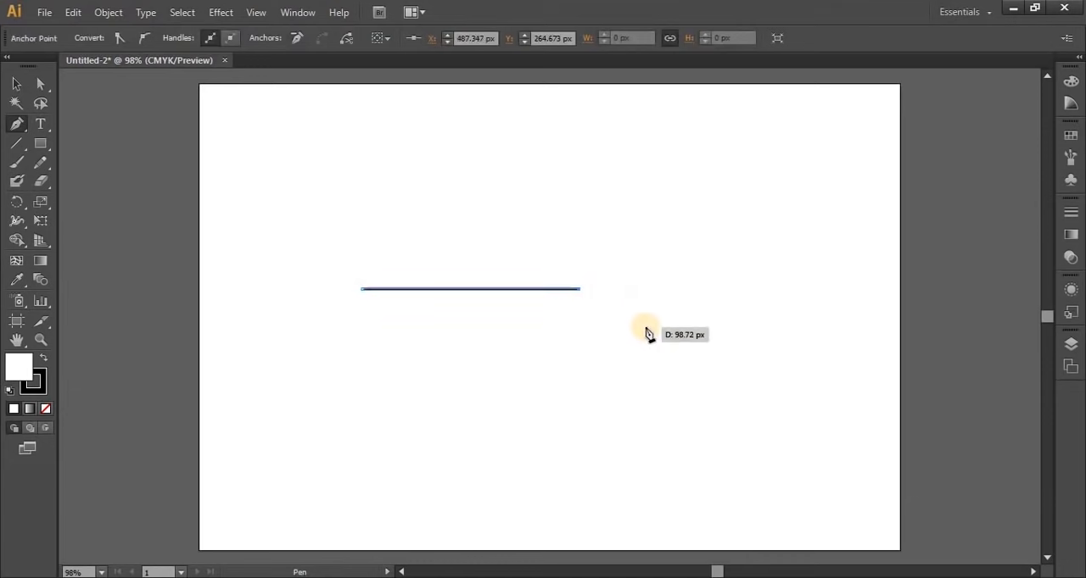
left_click(697, 449)
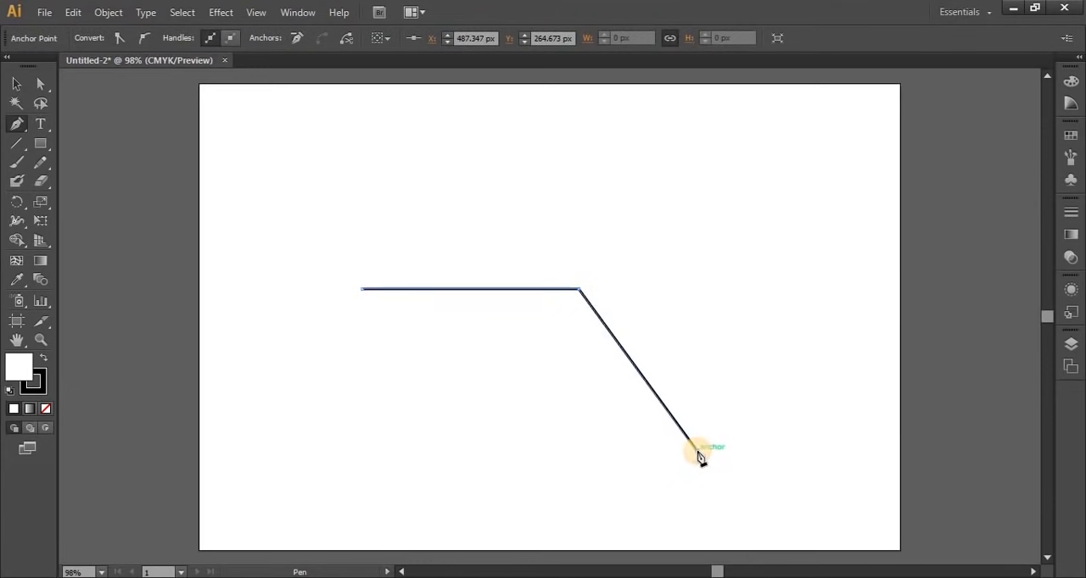
left_click(854, 285)
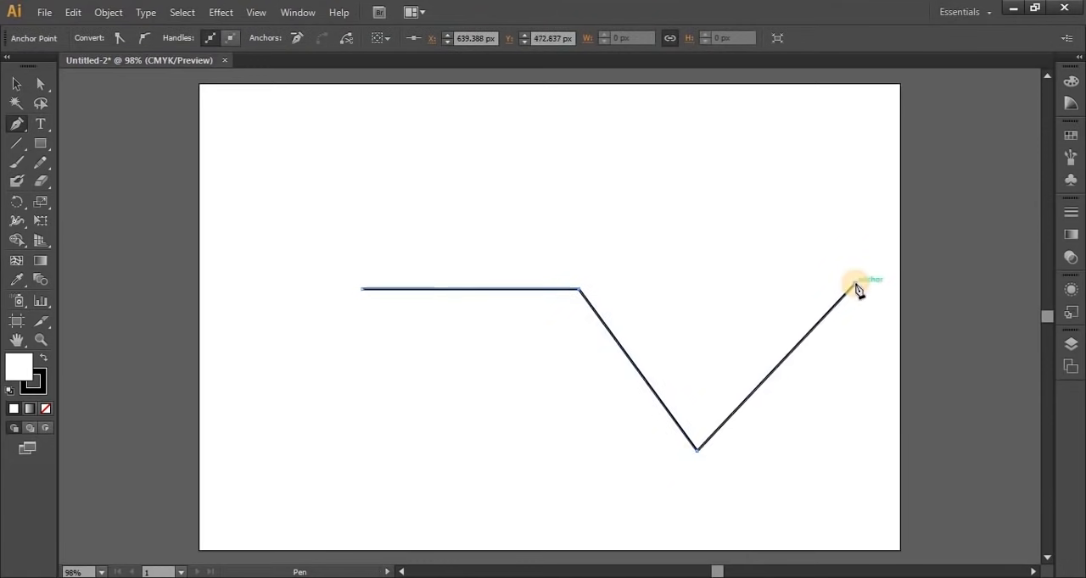
left_click(850, 472)
left_click(365, 468)
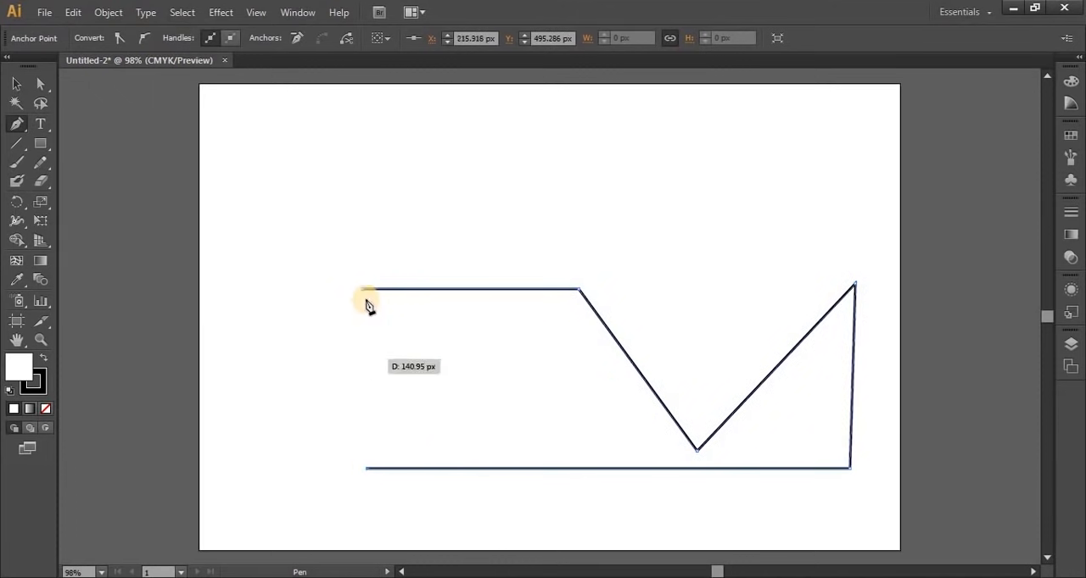
left_click(363, 290)
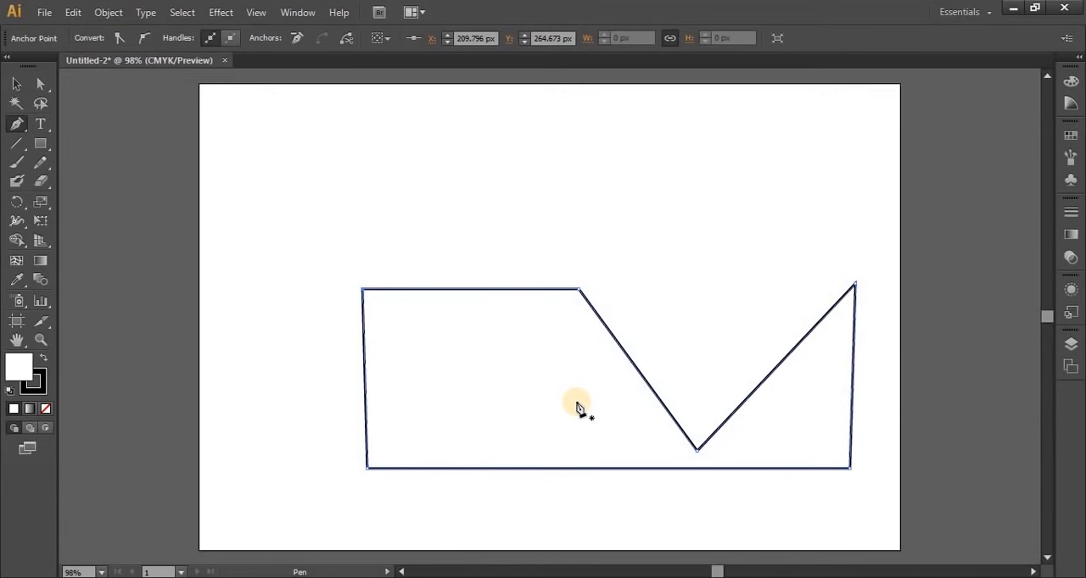
Move the notched shape toward the artboard's upper left and fill it with a coral red
left_click(17, 85)
left_click_drag(417, 375, 331, 249)
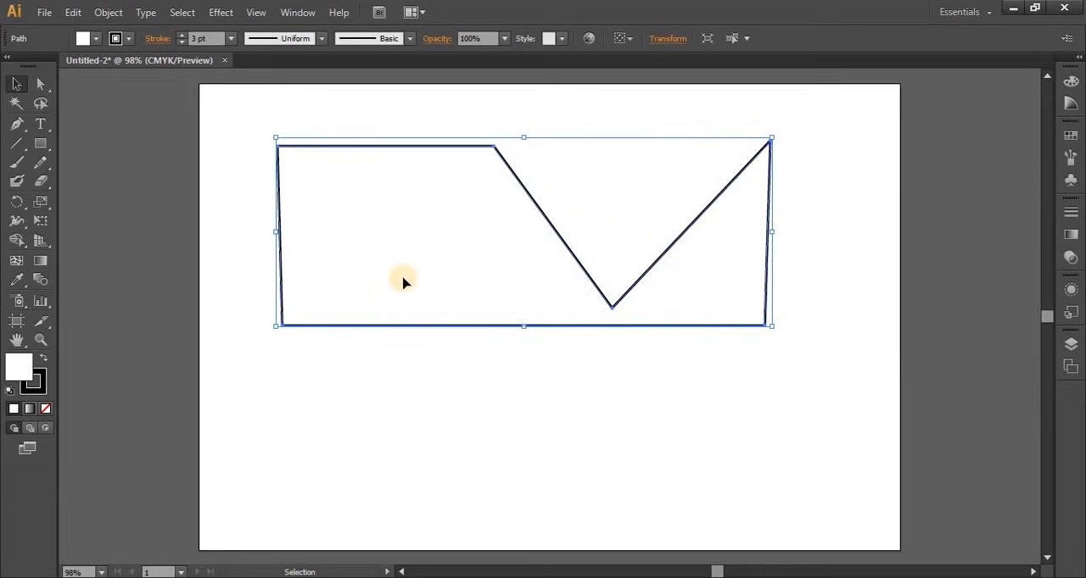
double_click(22, 376)
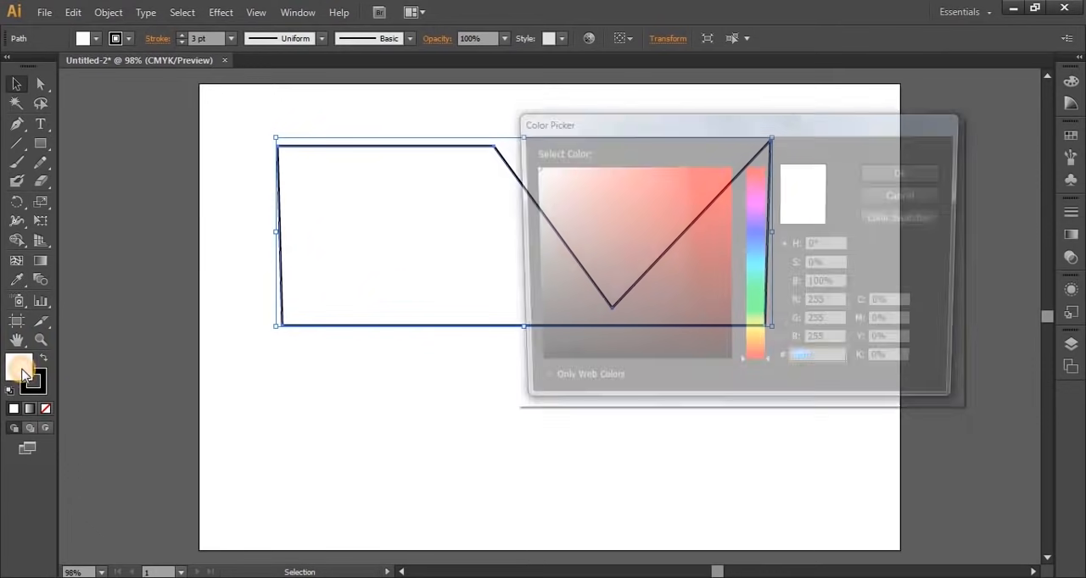
left_click(655, 194)
left_click(882, 172)
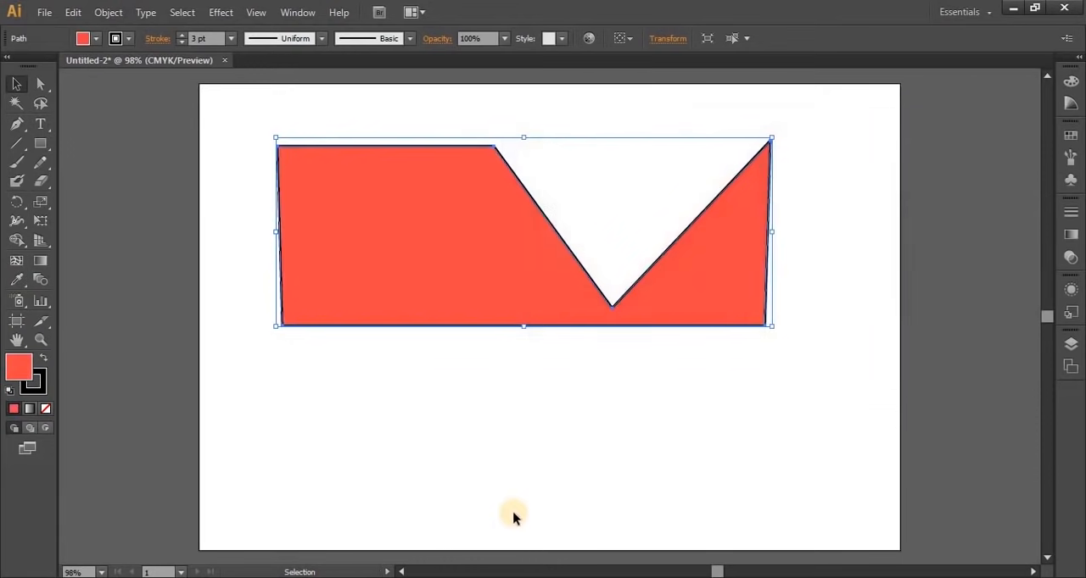
Delete the red notched shape from the artboard
left_click(527, 469)
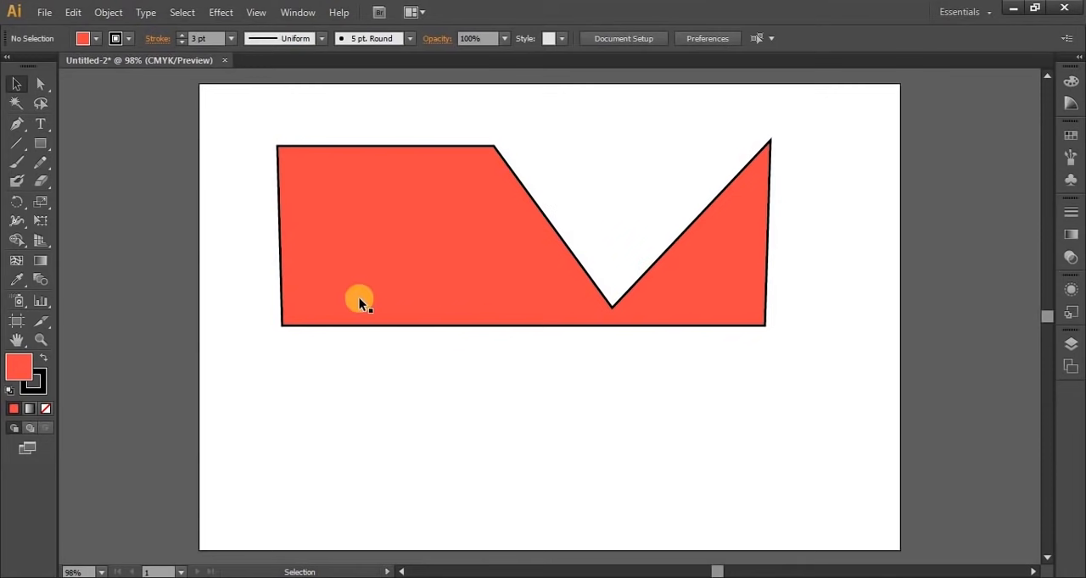
left_click(338, 257)
key("Delete")
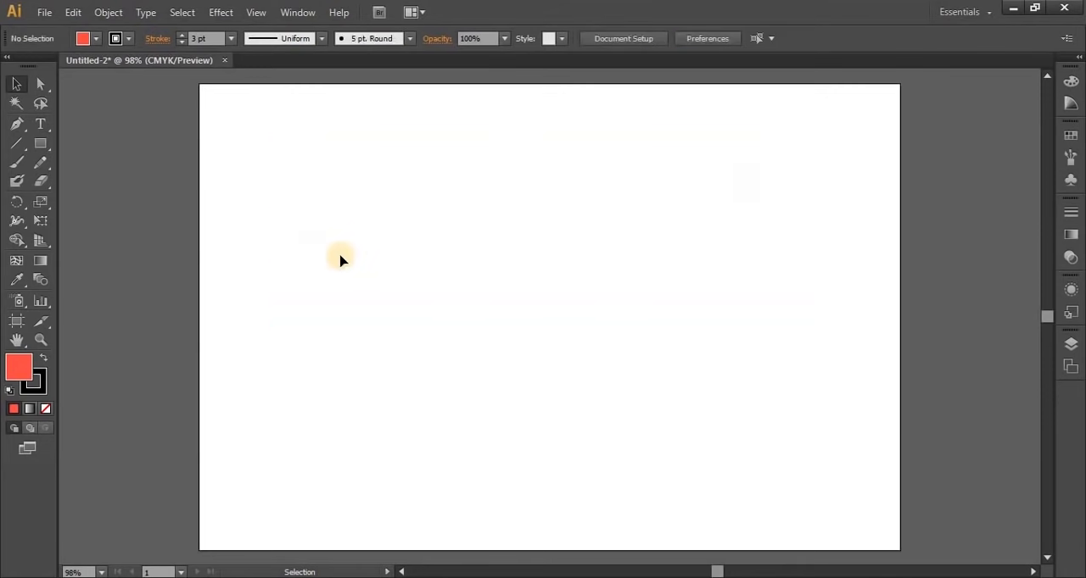
Draw an arched Pen segment about 278 px wide and pull in its upper direction handle to flatten the arch
left_click(17, 124)
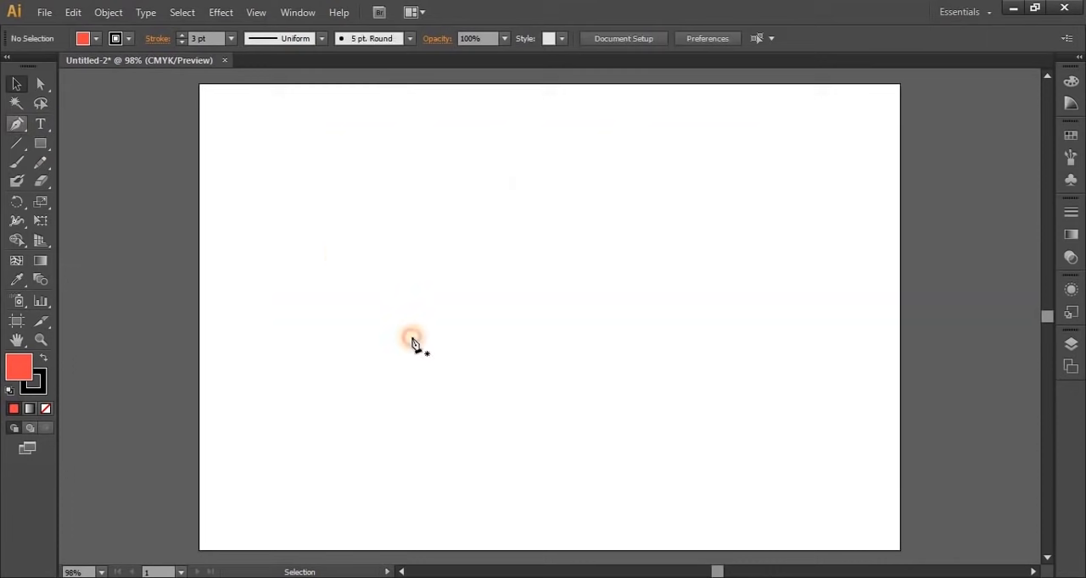
left_click(375, 285)
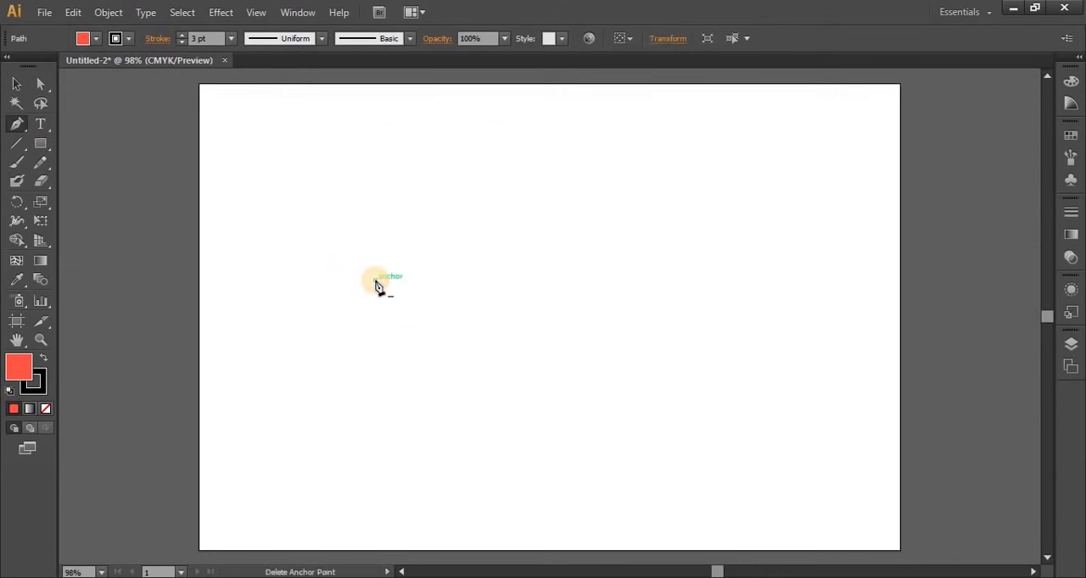
left_click(587, 280)
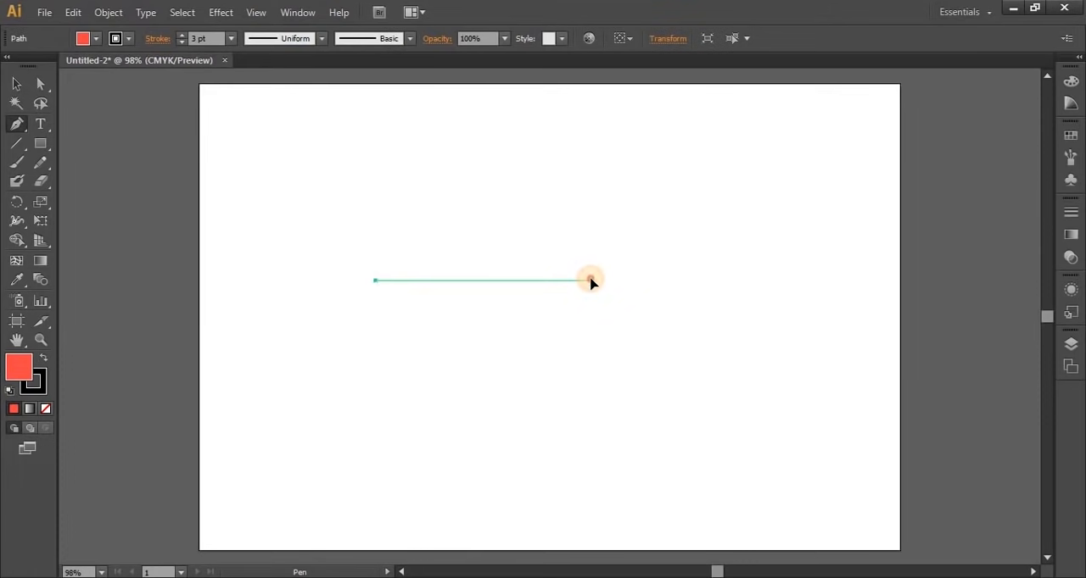
left_click_drag(591, 281, 682, 392)
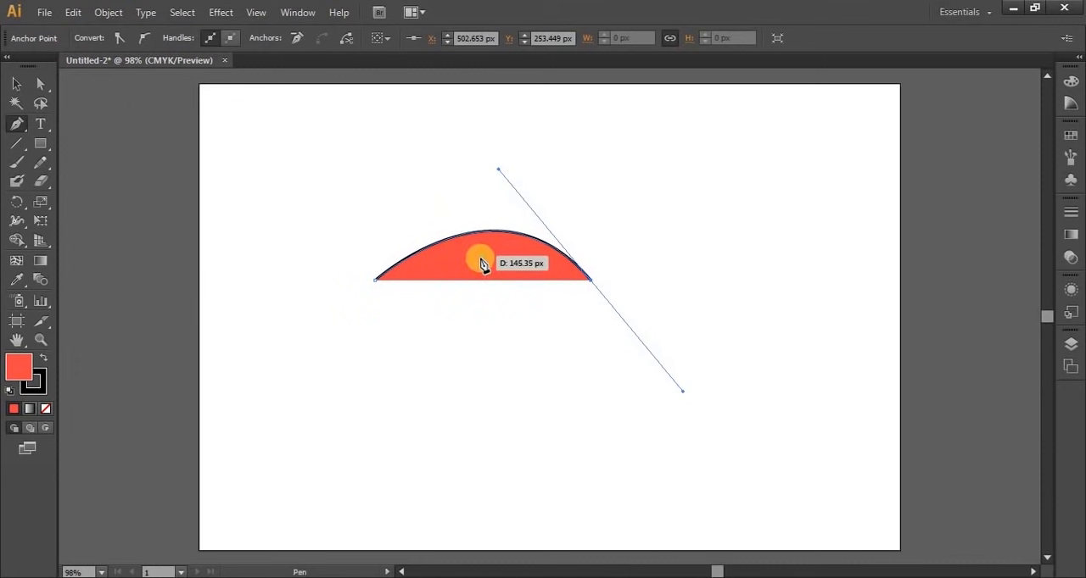
key("alt")
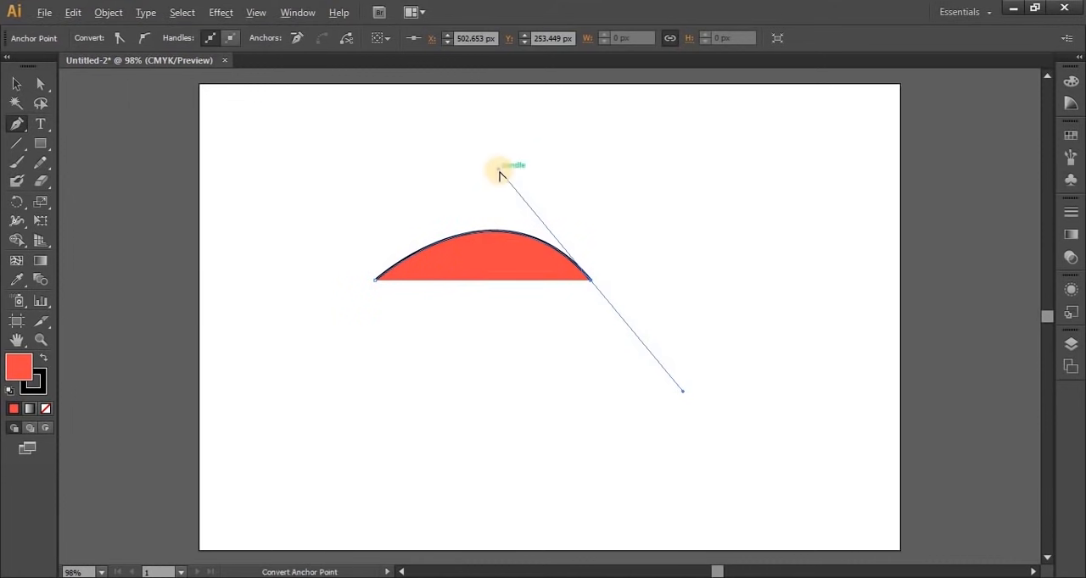
left_click_drag(497, 170, 489, 194)
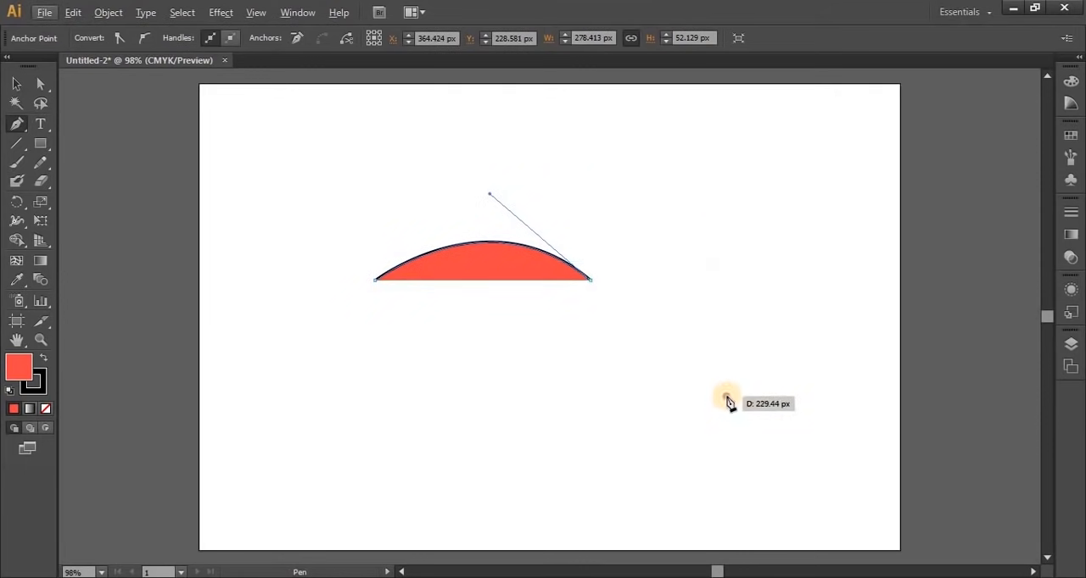
Extend the path from the arch's end with a curved segment dipping to the lower right, and remove the fill
left_click_drag(727, 401, 801, 381)
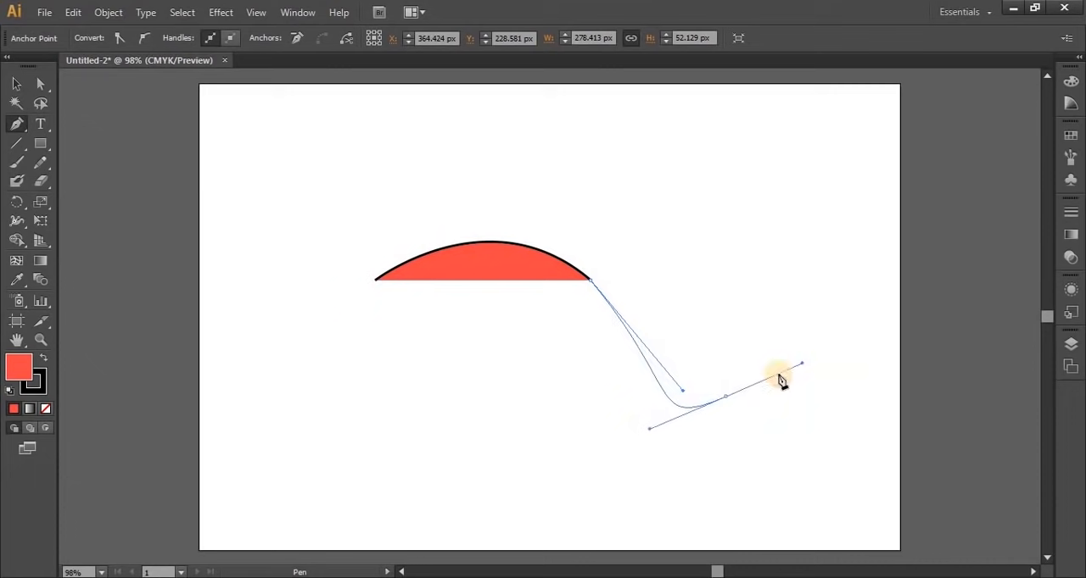
mouse_move(682, 390)
left_mouse_down()
mouse_move(613, 314)
mouse_move(687, 397)
left_mouse_up()
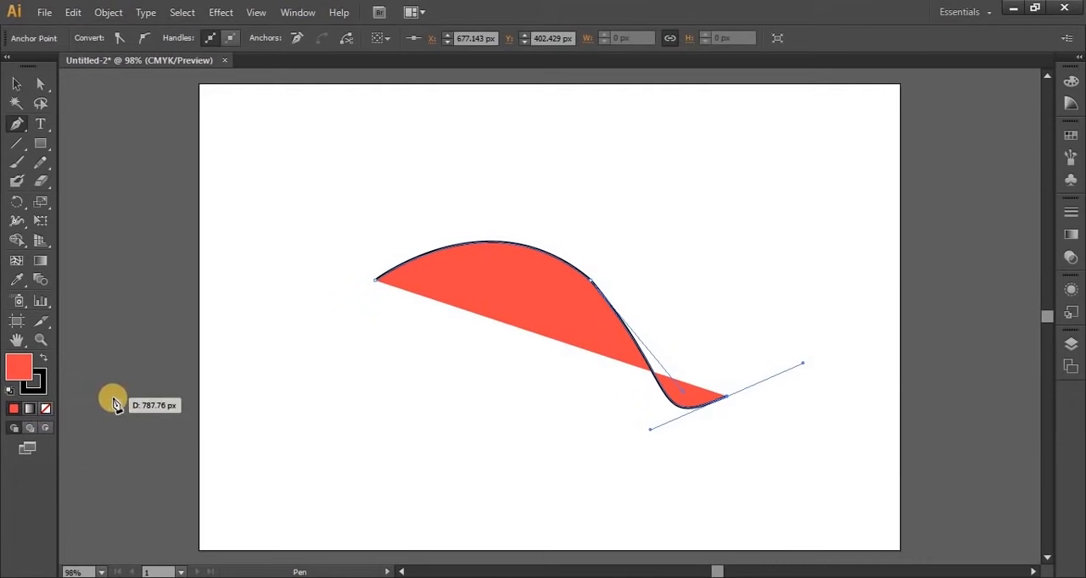
key("slash")
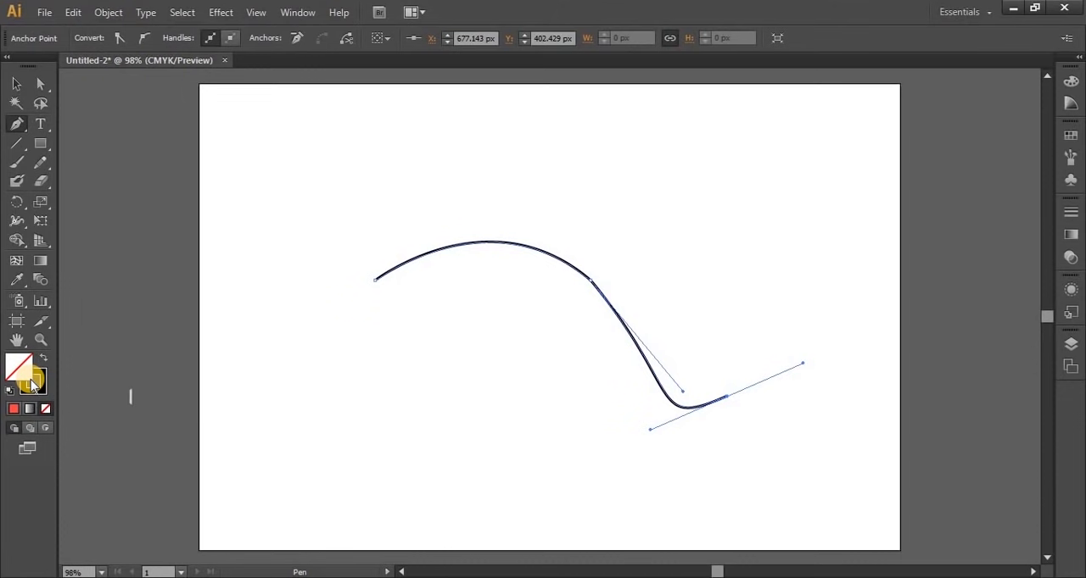
Try swapping the path's fill and stroke back and forth, ending with no fill and a black stroke
left_click(31, 384)
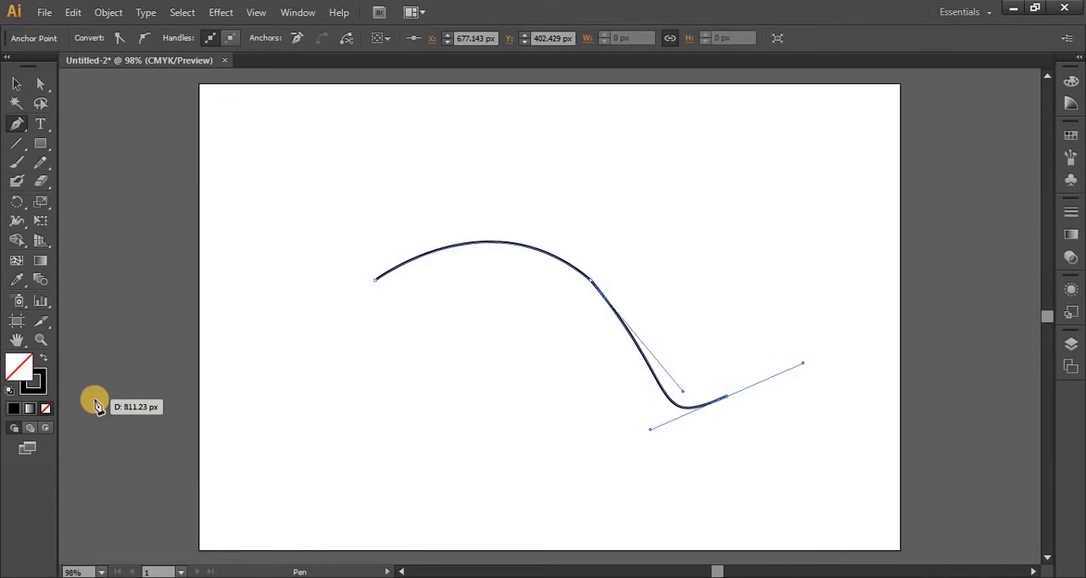
left_click(45, 362)
left_click(45, 362)
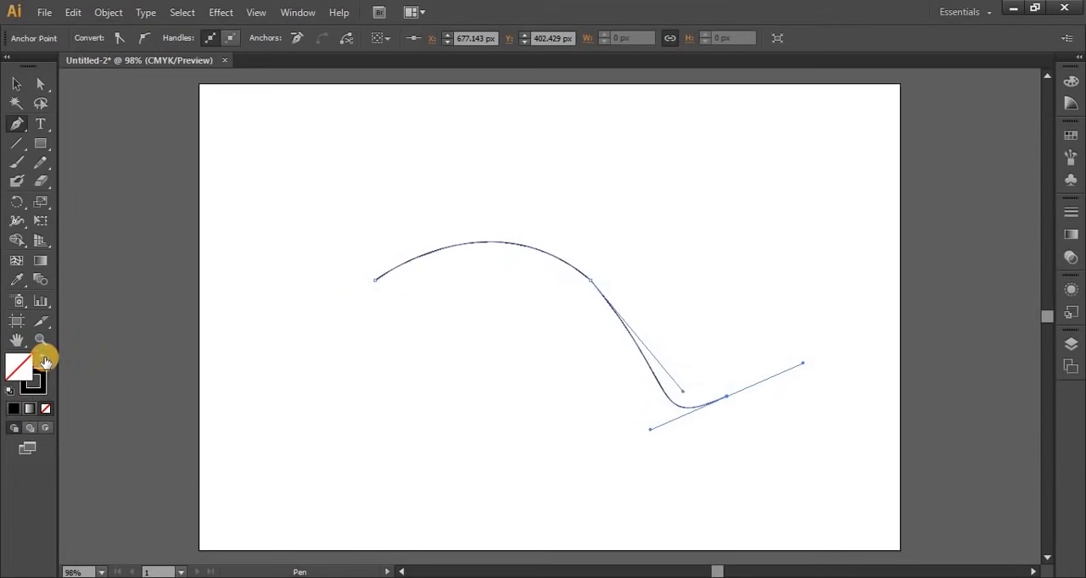
left_click(45, 363)
left_click(45, 362)
left_click(45, 362)
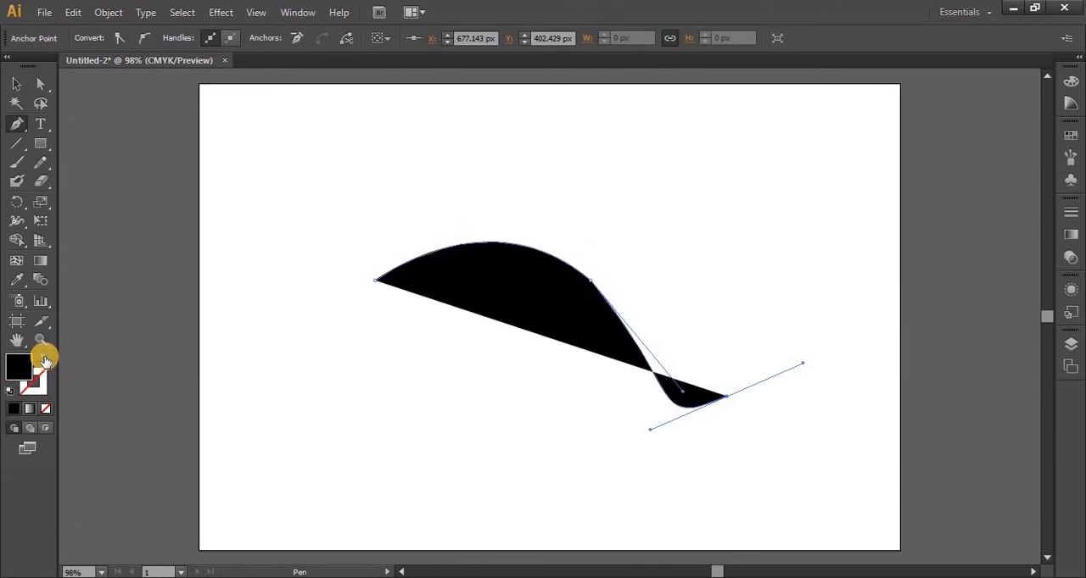
left_click(45, 363)
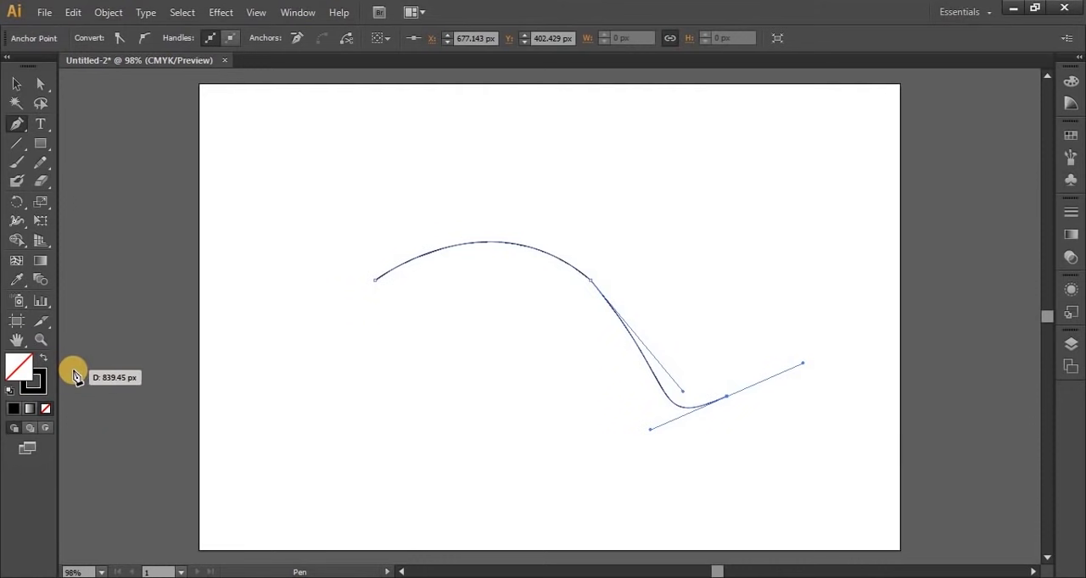
Reset the path to the default fill and stroke, remove the fill, and shorten the middle anchor's lower handle to reshape the dip
left_click(9, 392)
left_click(45, 409)
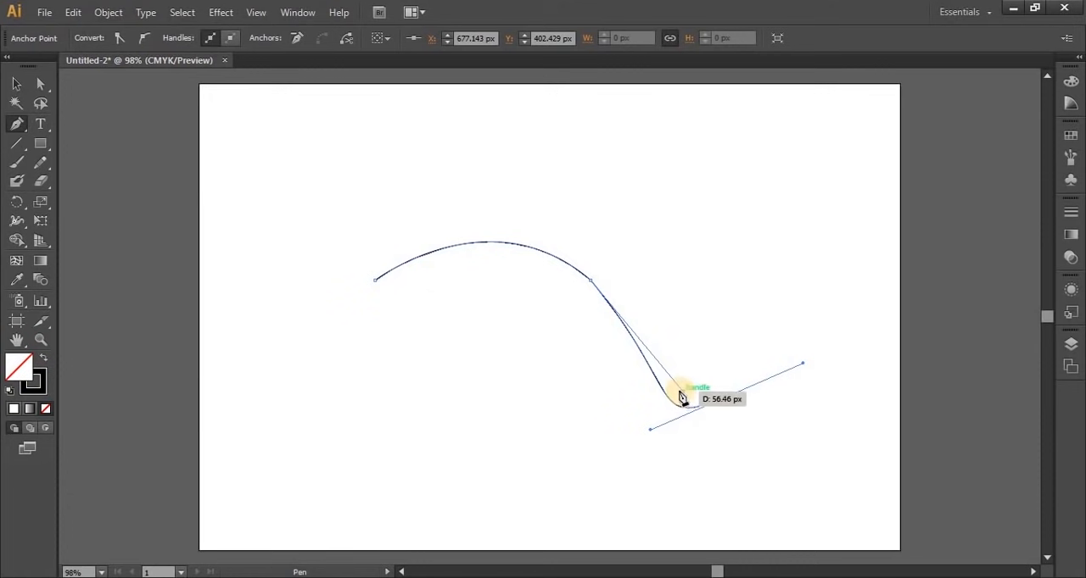
key("alt")
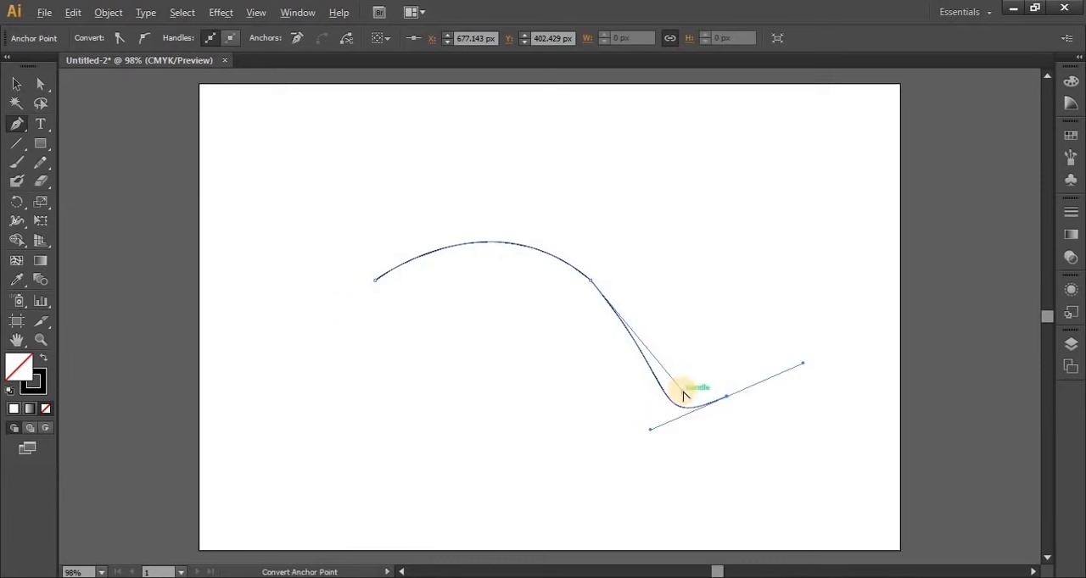
left_click_drag(684, 395, 608, 336)
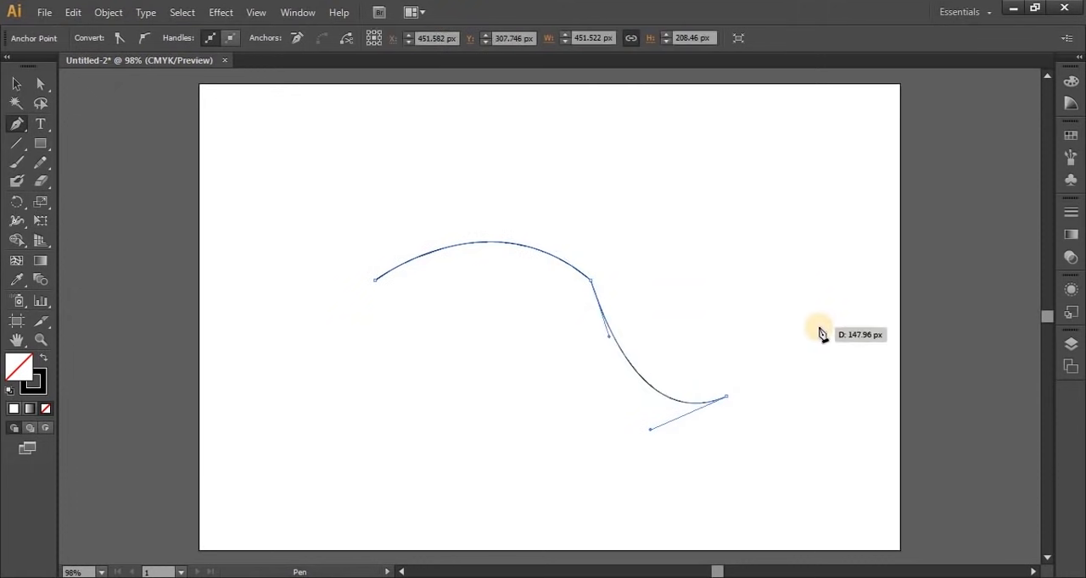
Move the curved path up and to the right on the artboard, and set its stroke weight to 9 pt
left_click(10, 84)
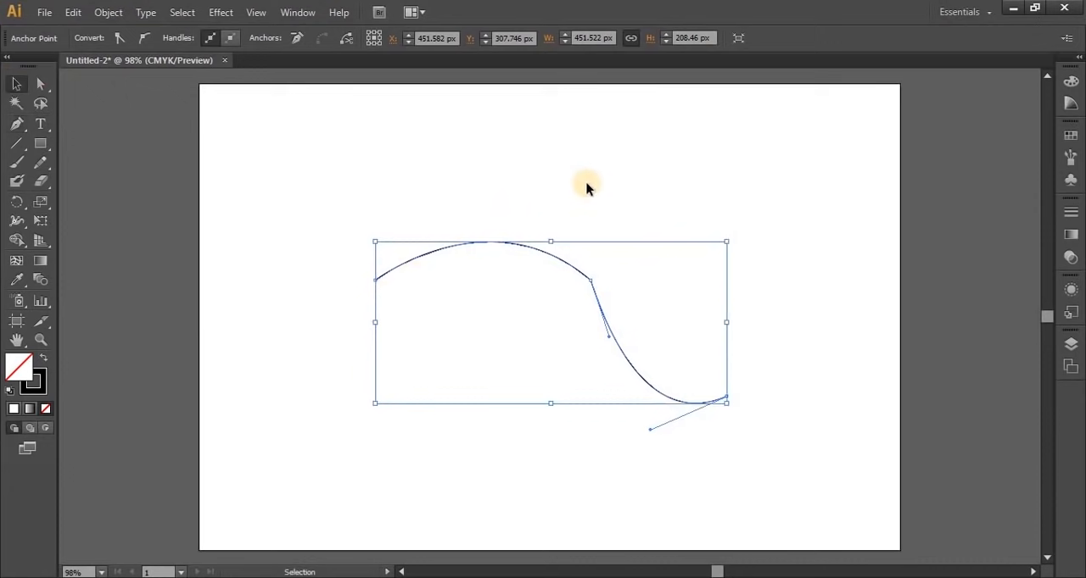
left_click(571, 228)
left_click_drag(554, 262, 582, 206)
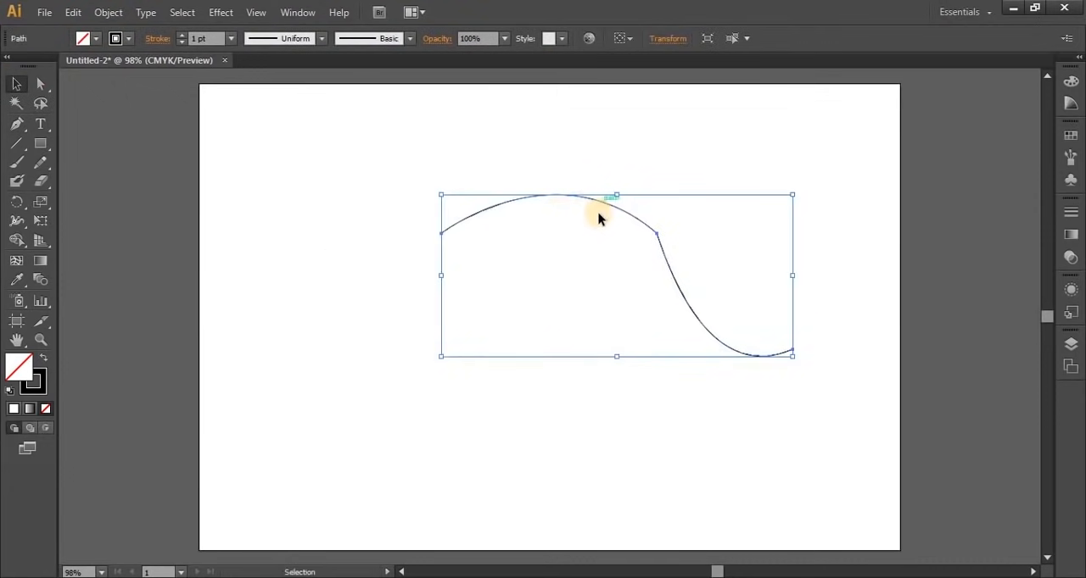
left_click(183, 36)
left_click(183, 35)
left_click(182, 36)
left_click(182, 35)
left_click(550, 418)
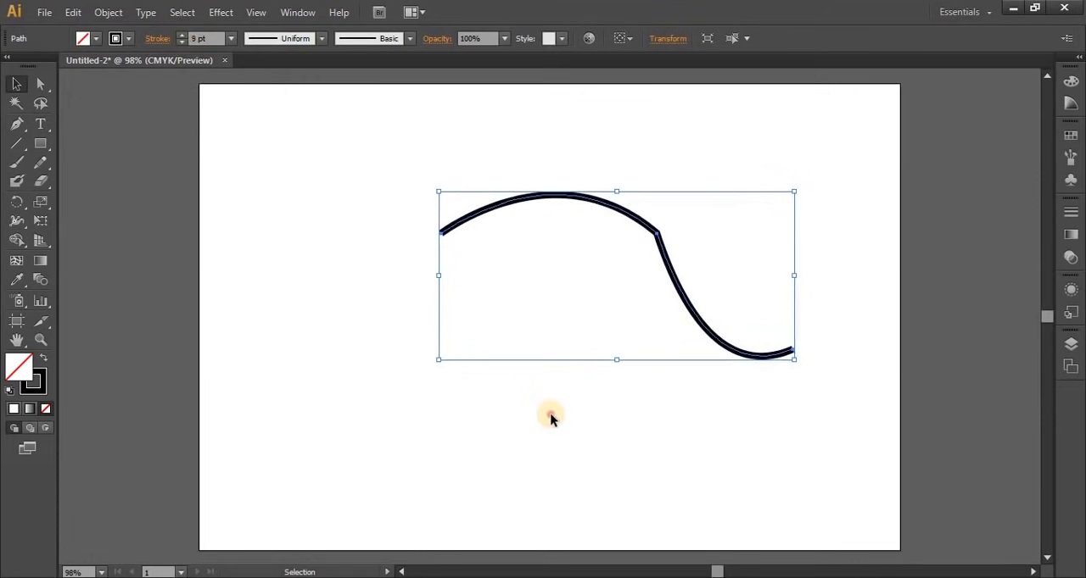
Delete the curved path and draw a straight horizontal Pen line about 370 px long in the upper part of the artboard
left_click(611, 206)
key("Delete")
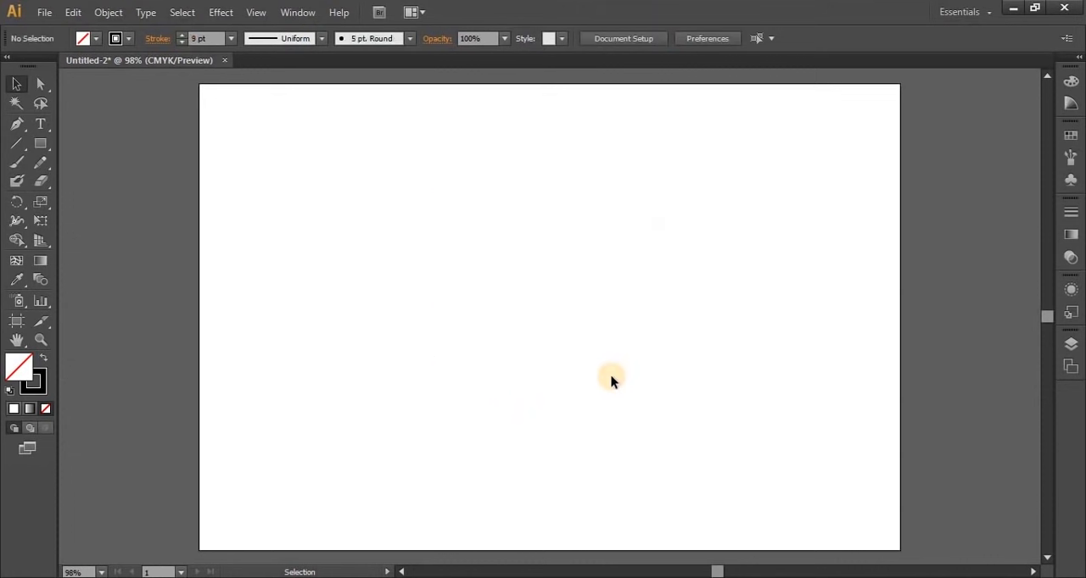
left_click(16, 127)
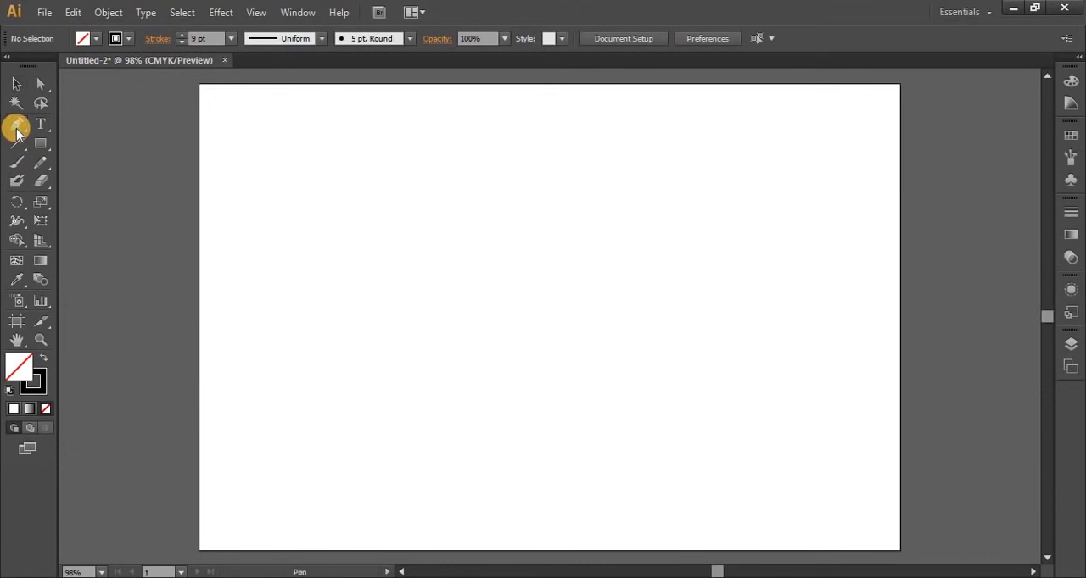
left_click(474, 191)
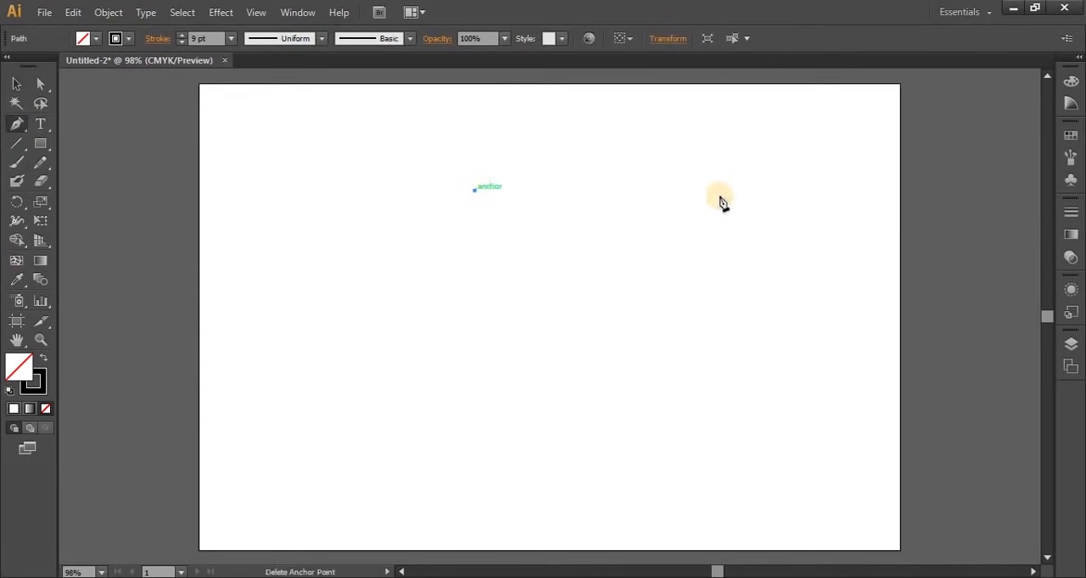
left_click(764, 190)
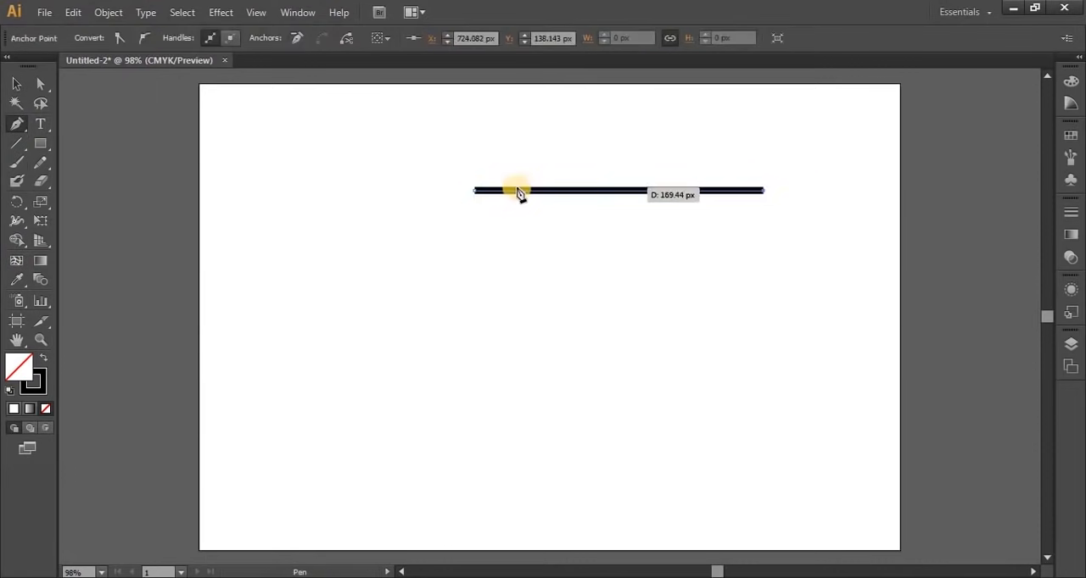
Add an anchor point at the middle of the horizontal line, at about X 539 px
left_click(628, 190)
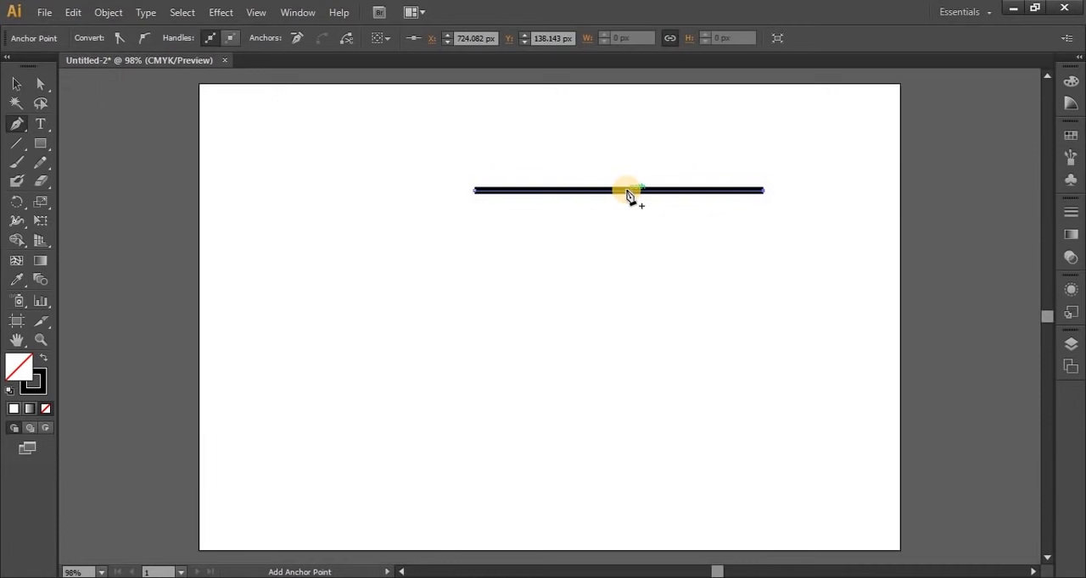
left_click(12, 125)
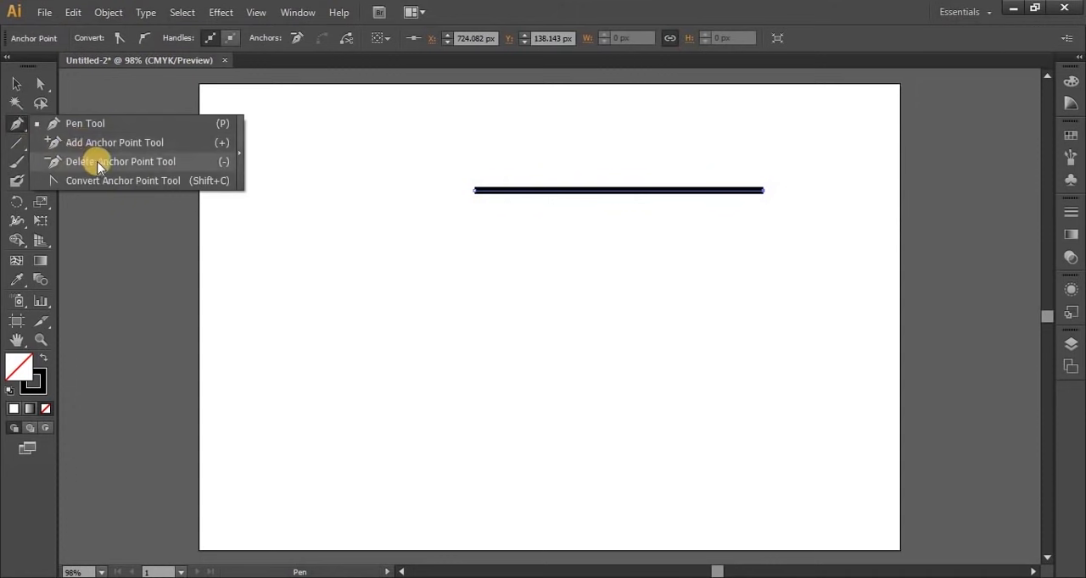
left_click(106, 142)
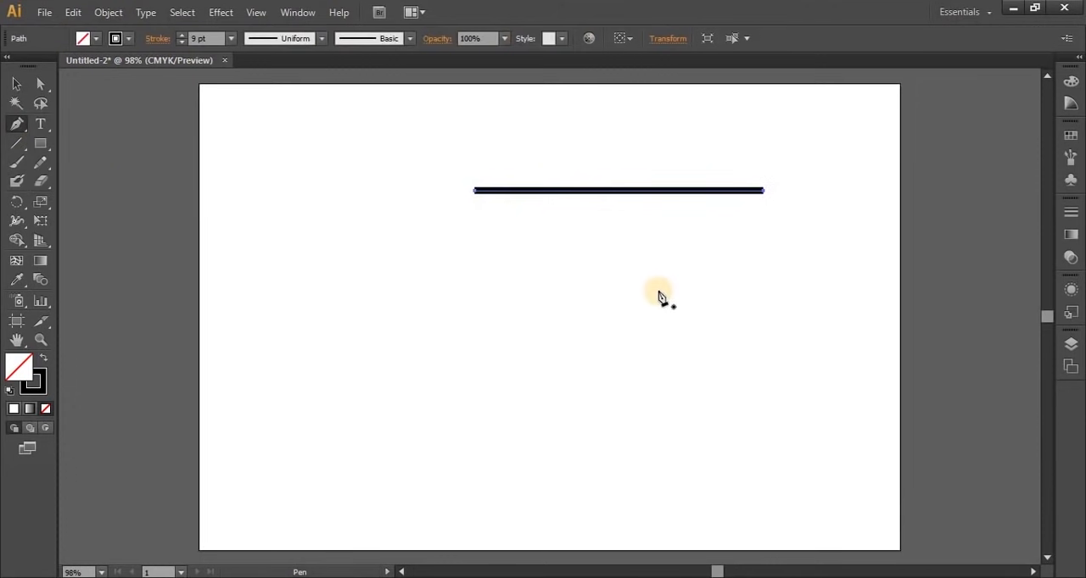
left_click(615, 191)
key("minus")
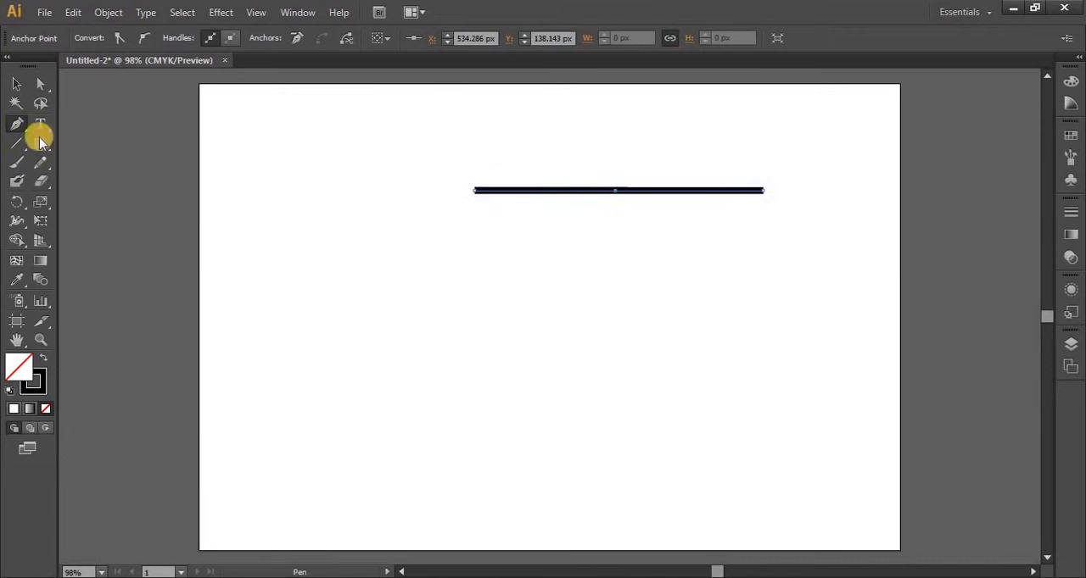
left_click_drag(16, 125, 98, 125)
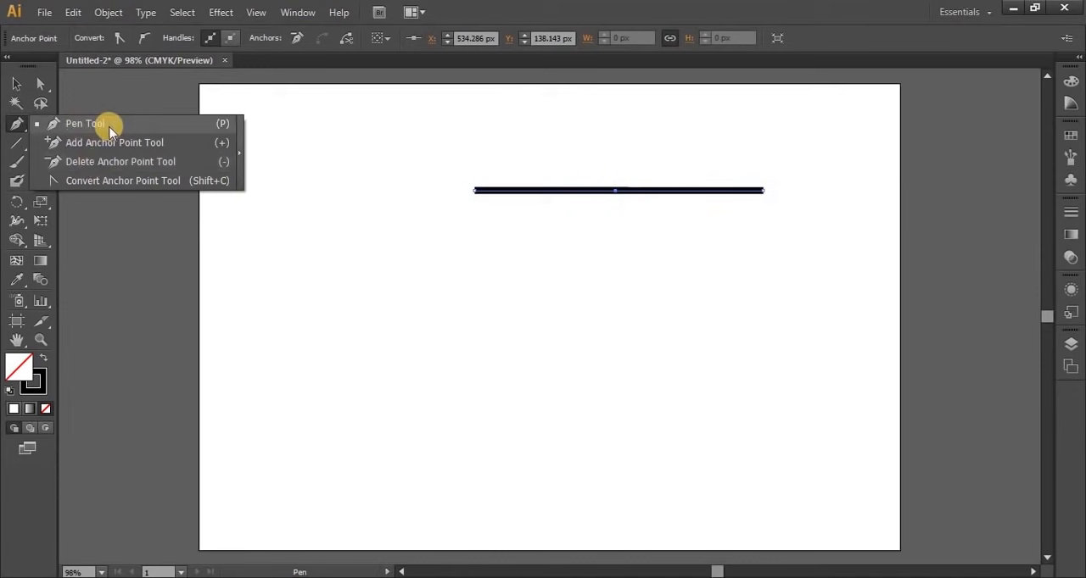
mouse_move(110, 131)
left_mouse_down()
mouse_move(109, 179)
mouse_move(104, 148)
left_mouse_up()
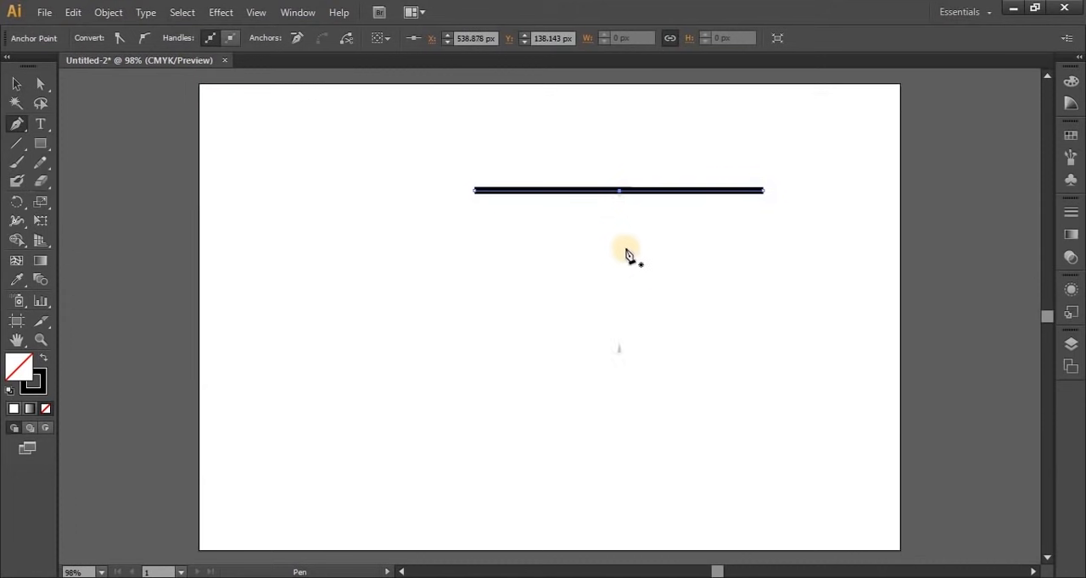
Try bending the line into an S-curve by pulling direction handles out of its middle anchor, and undo the change
left_click(617, 196)
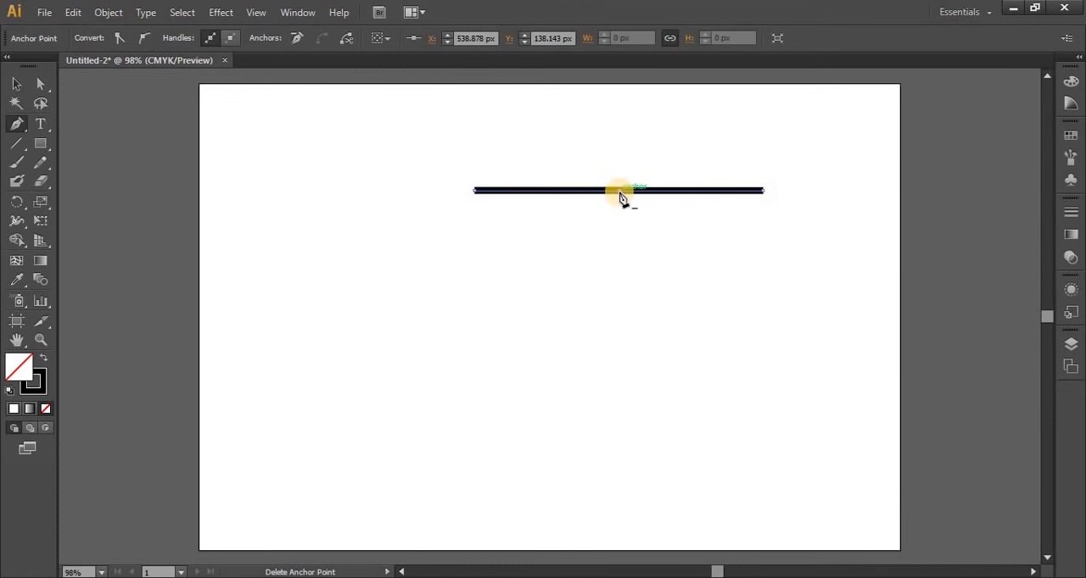
left_click(621, 195)
mouse_move(621, 195)
left_mouse_down()
mouse_move(642, 208)
mouse_move(659, 245)
mouse_move(632, 202)
mouse_move(686, 294)
mouse_move(655, 237)
mouse_move(674, 269)
left_mouse_up()
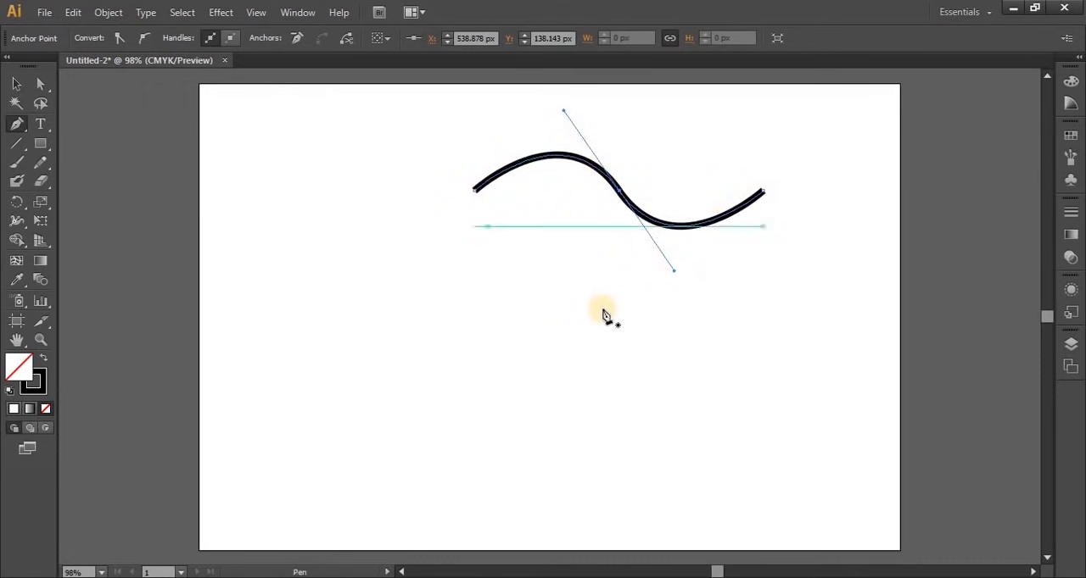
key("ctrl+z")
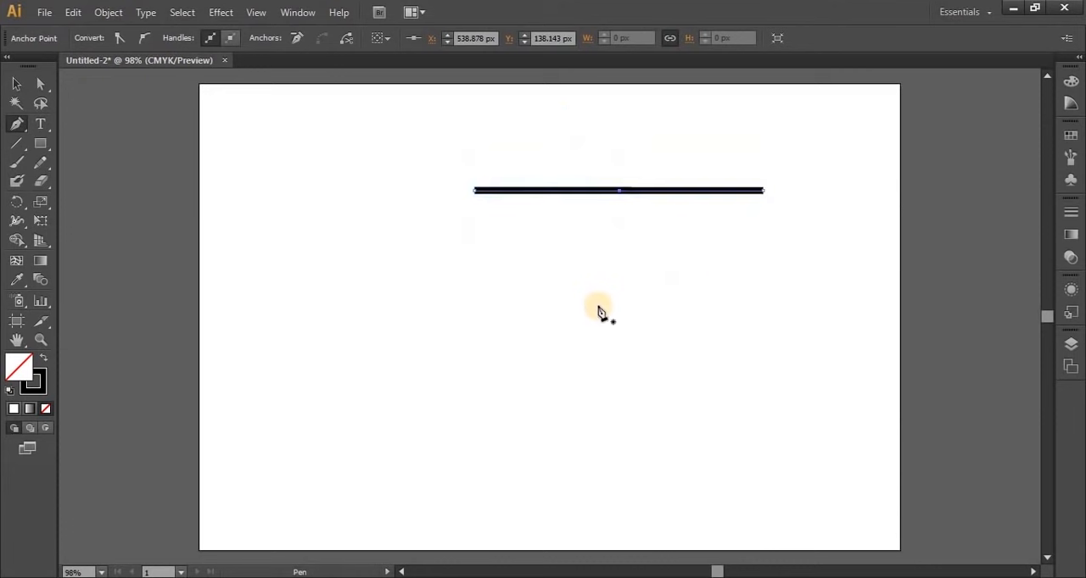
Move only the line's middle anchor straight down to about Y 454 px to form a V shape
left_click(41, 84)
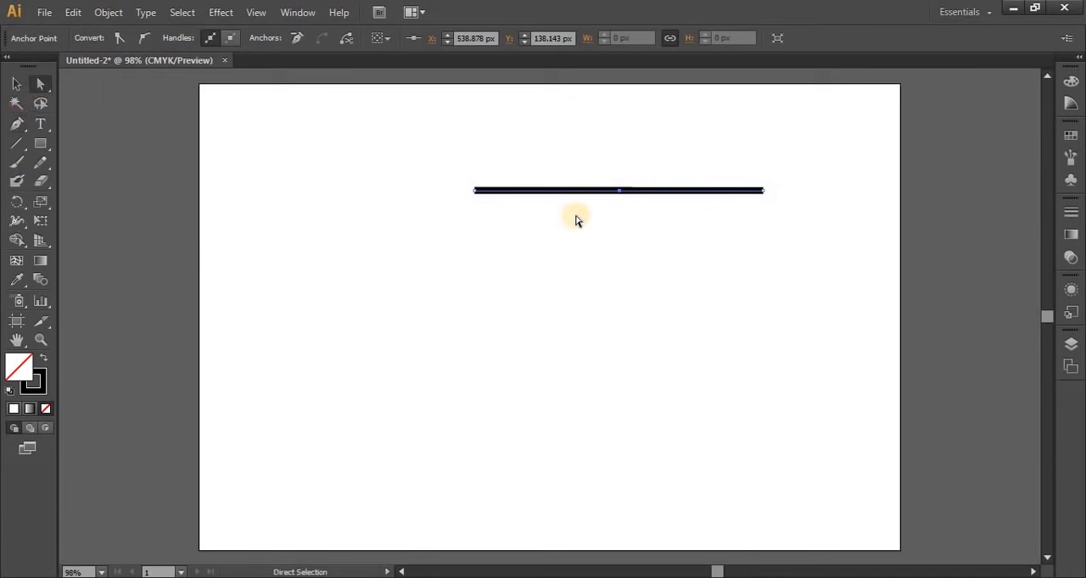
left_click_drag(596, 171, 653, 301)
mouse_move(620, 192)
left_mouse_down()
mouse_move(623, 338)
mouse_move(606, 206)
mouse_move(625, 455)
mouse_move(628, 377)
mouse_move(625, 416)
mouse_move(605, 399)
mouse_move(598, 433)
mouse_move(572, 421)
mouse_move(613, 448)
mouse_move(607, 367)
mouse_move(614, 441)
left_mouse_up()
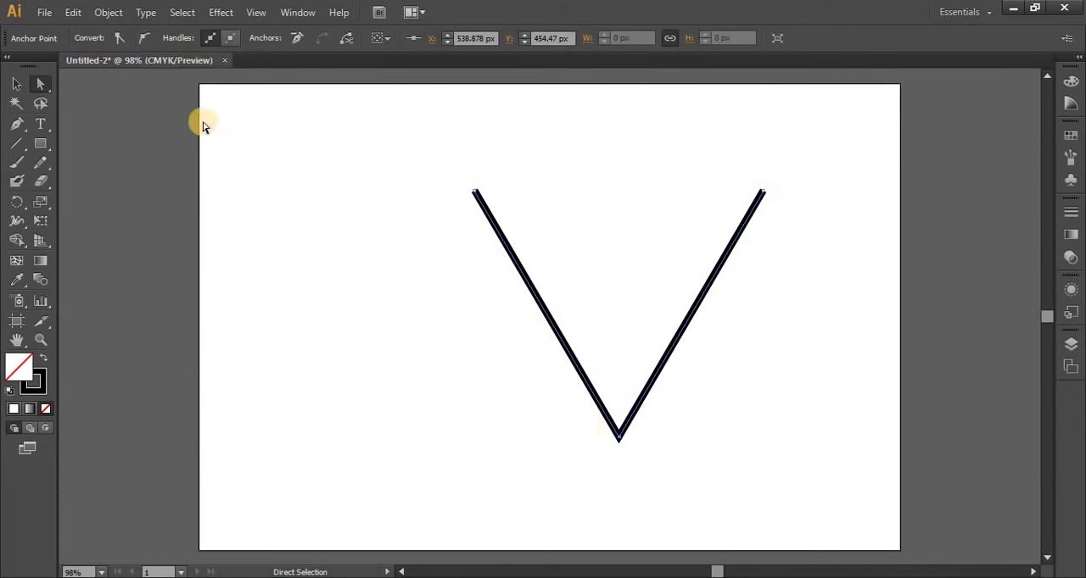
Convert the V's bottom anchor to smooth and back to a corner, and delete the whole path
left_click(148, 40)
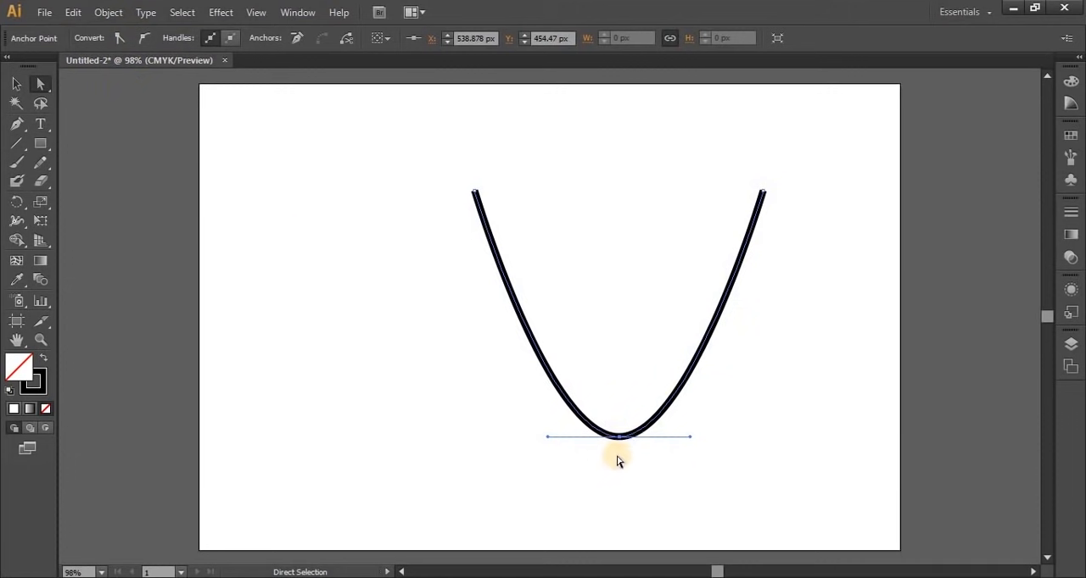
left_click(118, 39)
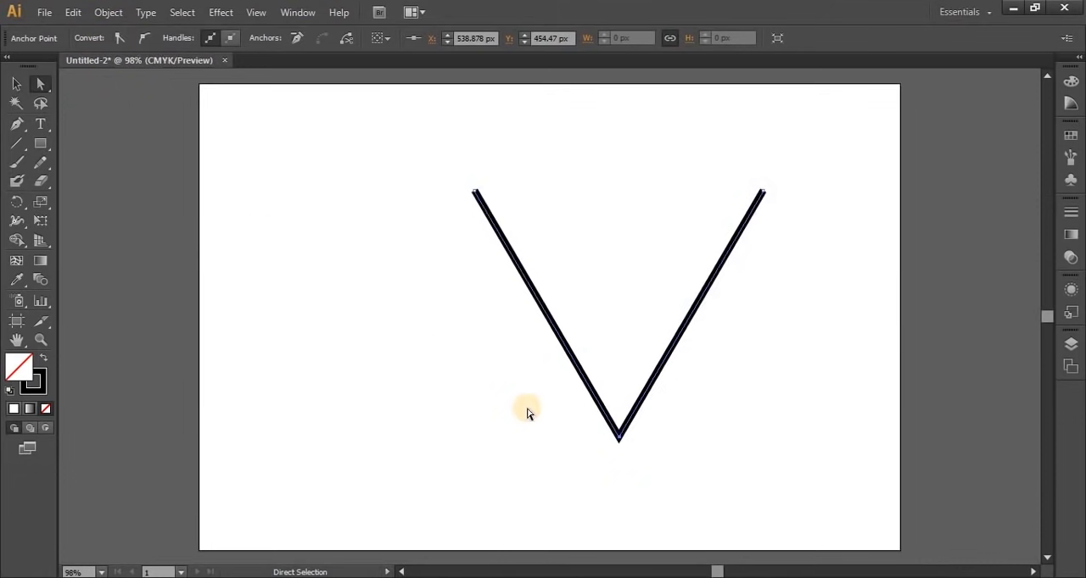
key("Delete")
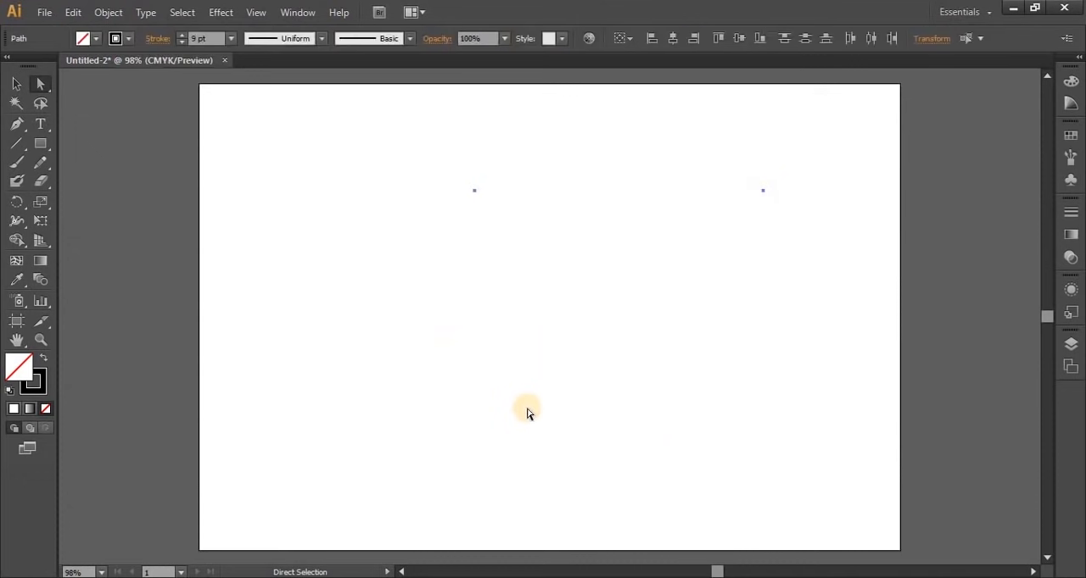
key("Delete")
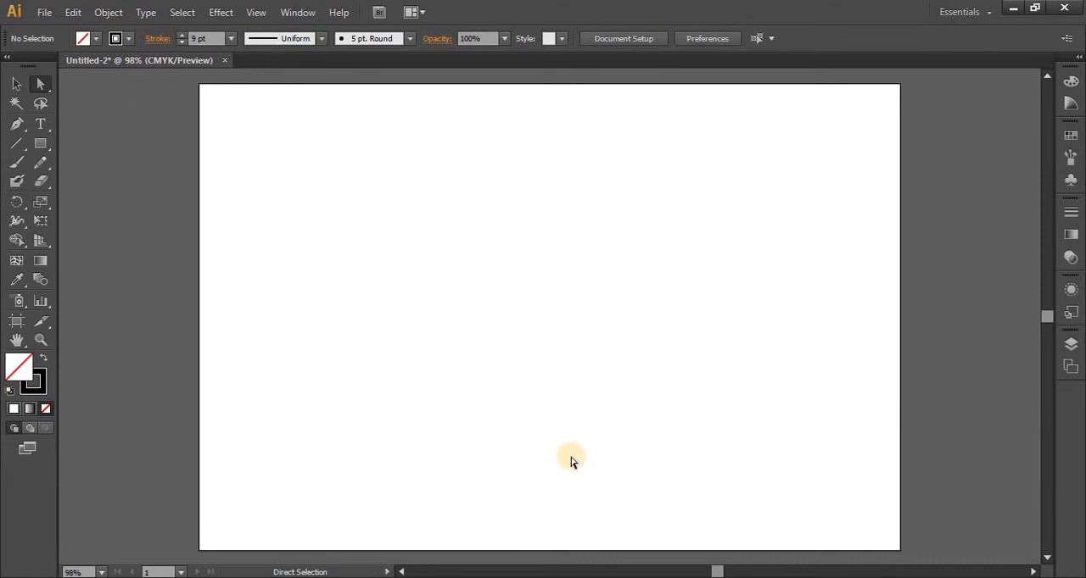
Draw an open left-pointing chevron with its tip near X 173, Y 300 px and lower end near X 422, Y 571 px, and select it
left_click(14, 126)
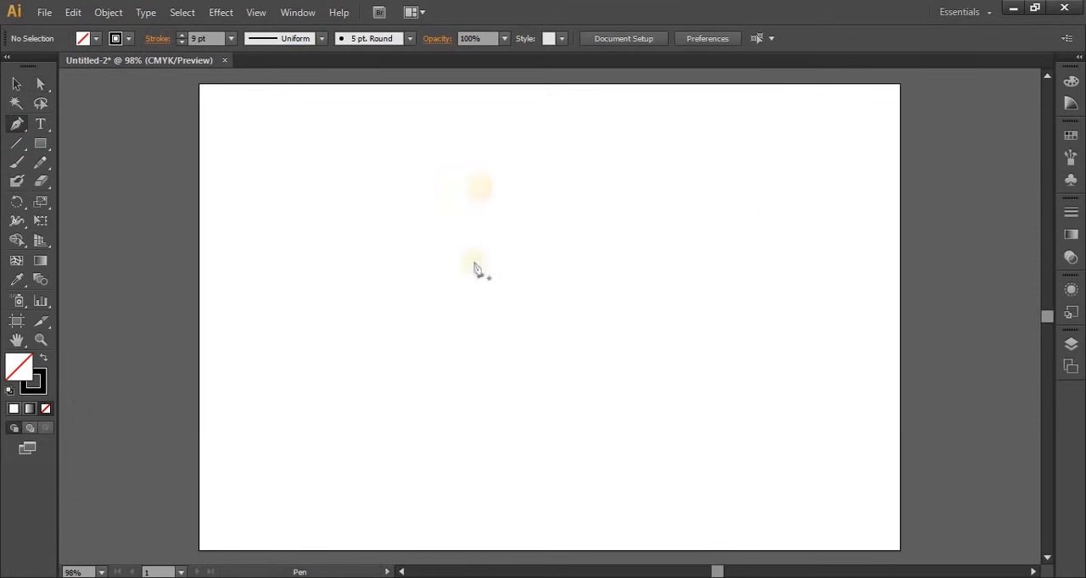
left_click(483, 176)
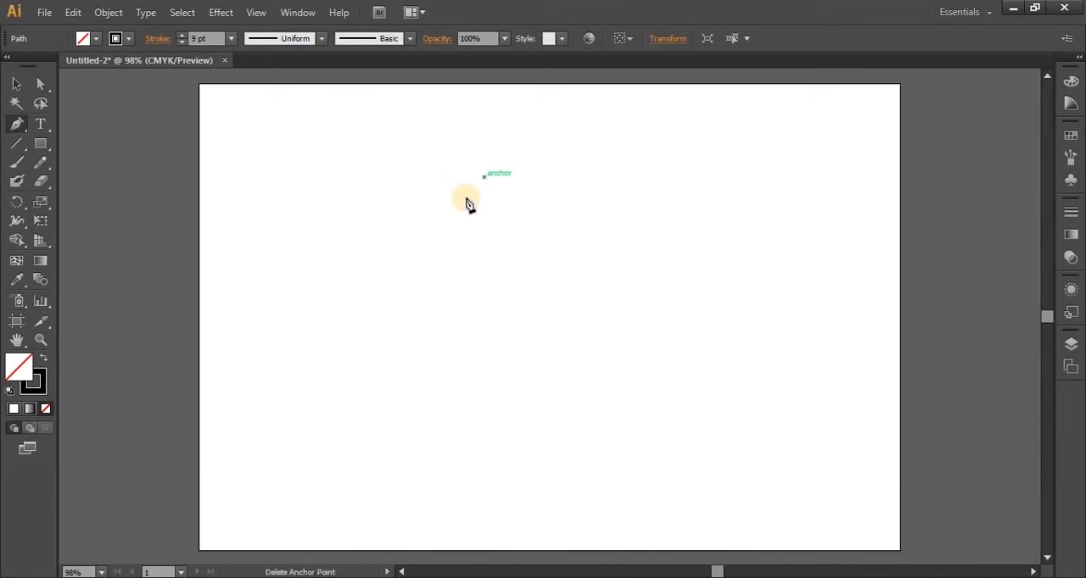
left_click(337, 313)
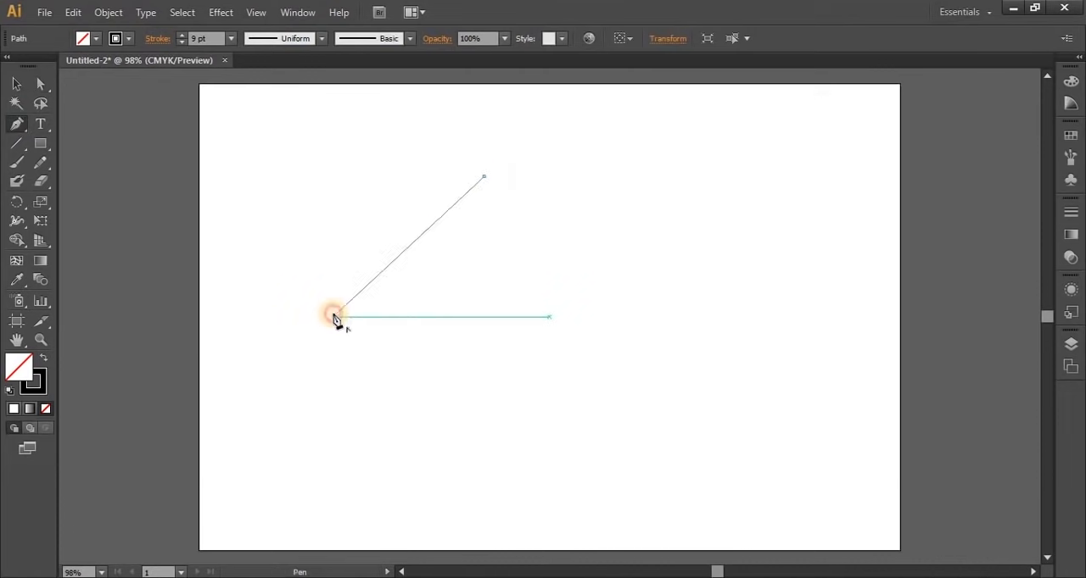
left_click(527, 527)
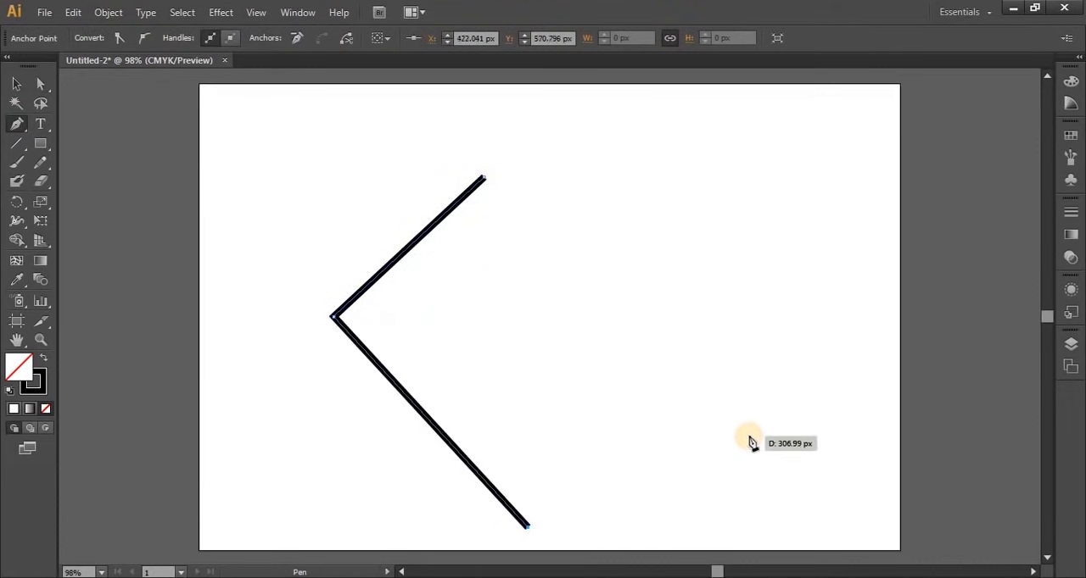
key("v")
left_click_drag(307, 188, 457, 449)
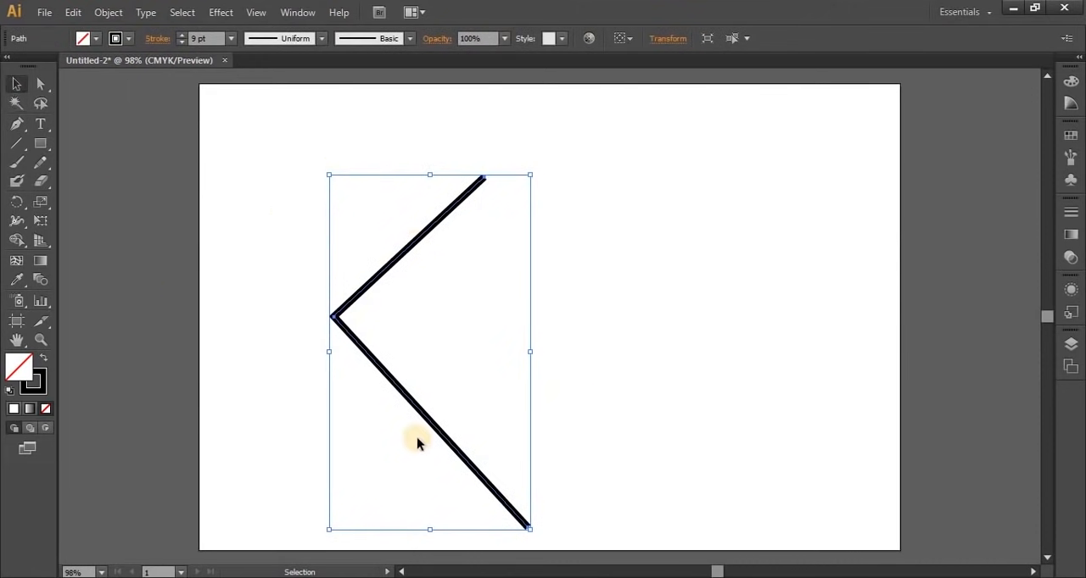
right_click(375, 286)
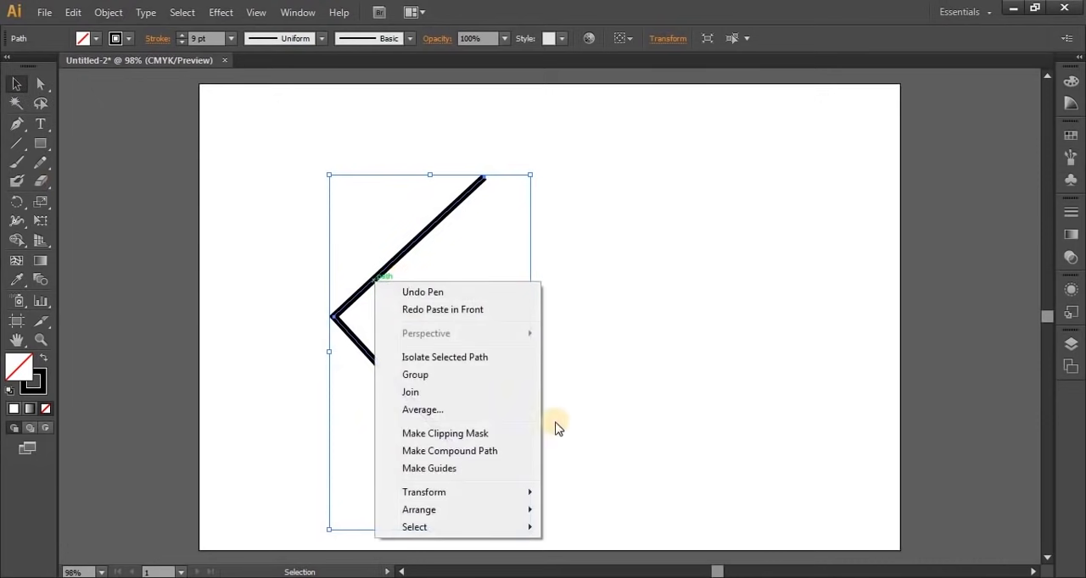
mouse_move(427, 499)
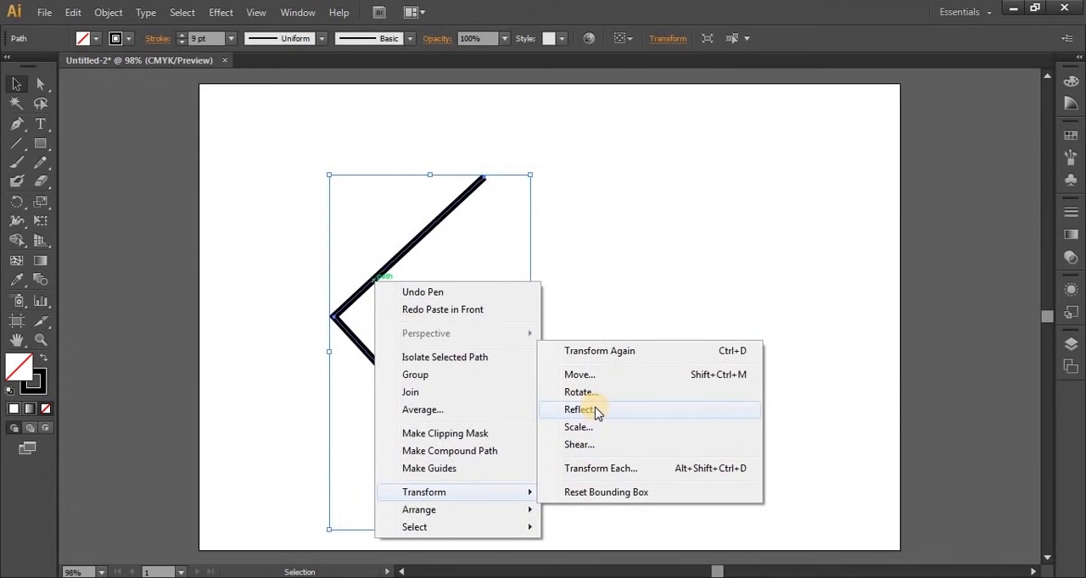
left_click(70, 13)
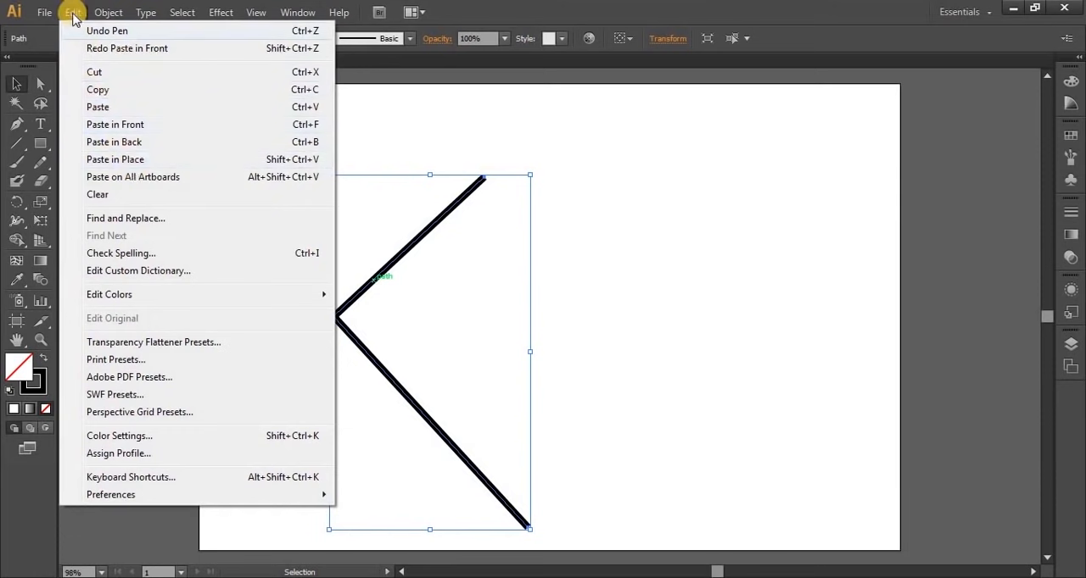
left_click(346, 294)
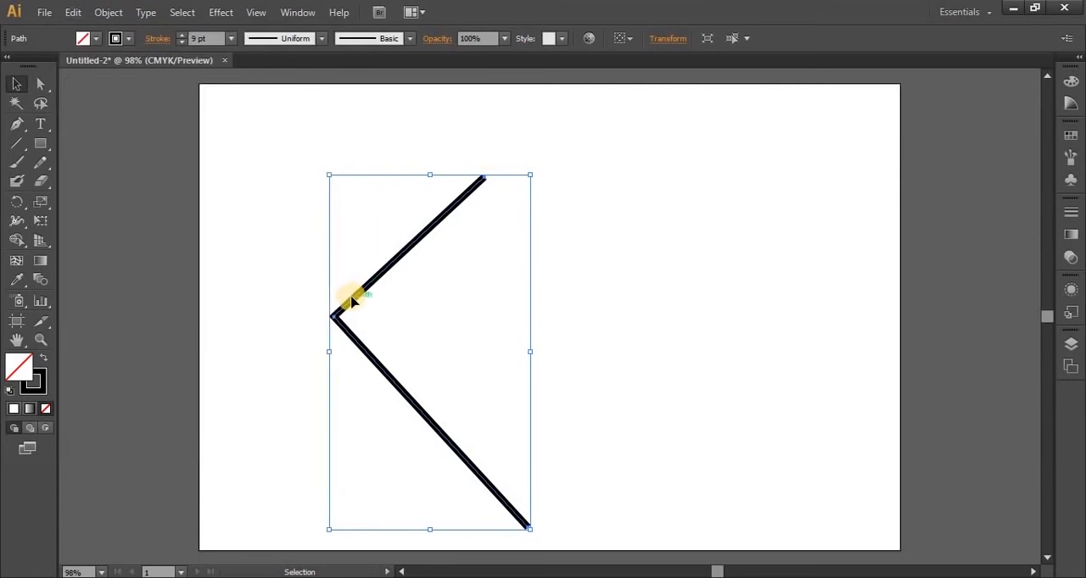
Create a copy of the chevron reflected across the vertical axis, previewing the result first
right_click(353, 297)
mouse_move(449, 514)
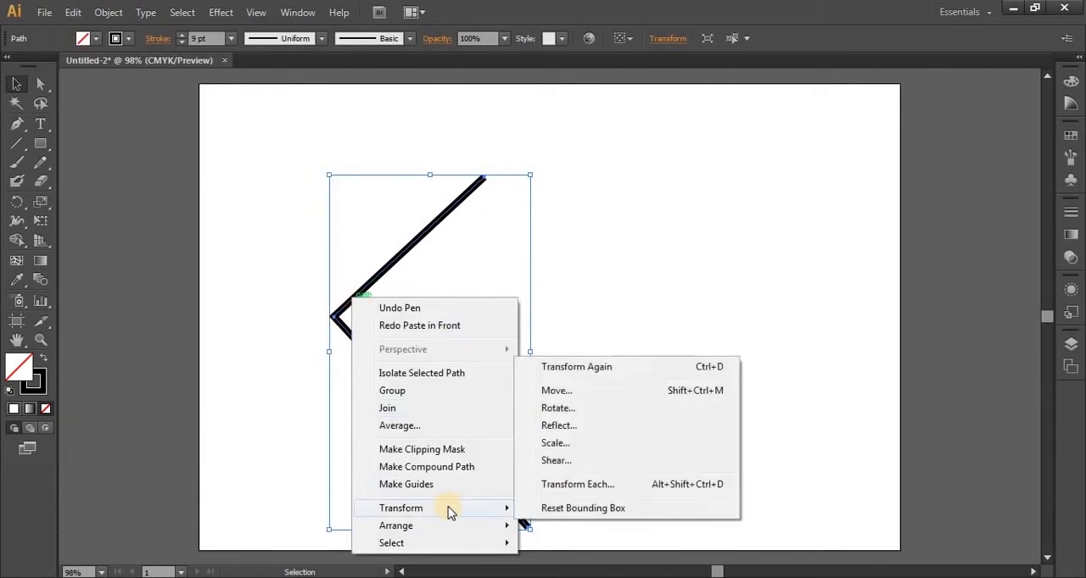
left_click(556, 426)
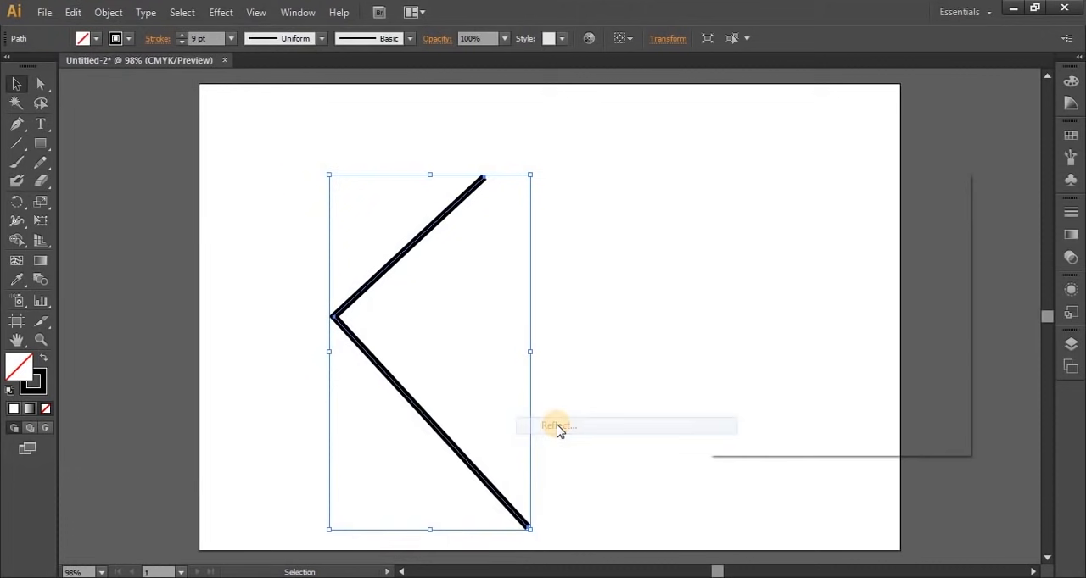
left_click_drag(798, 181, 673, 138)
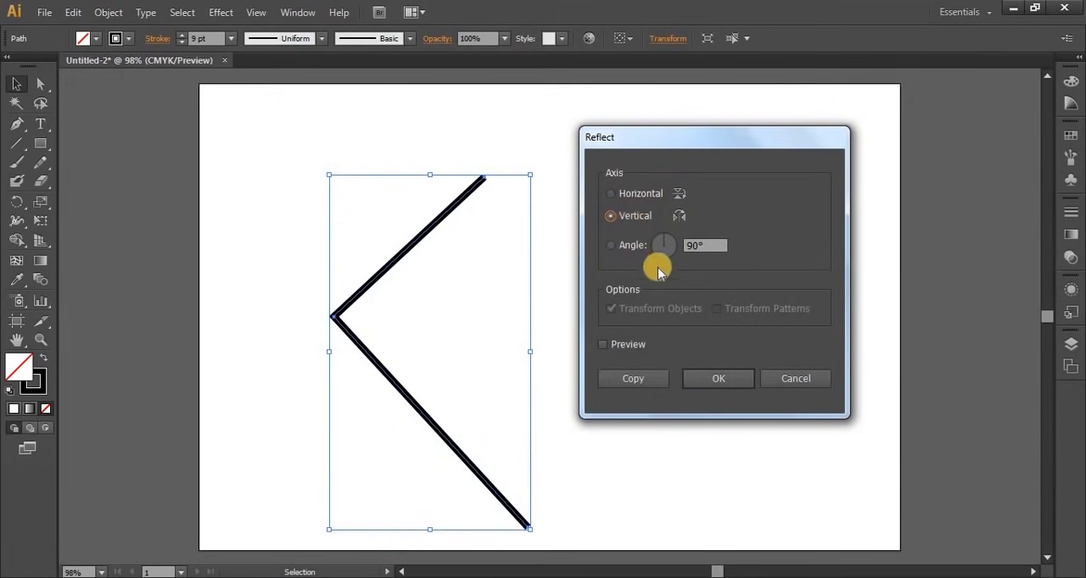
double_click(704, 245)
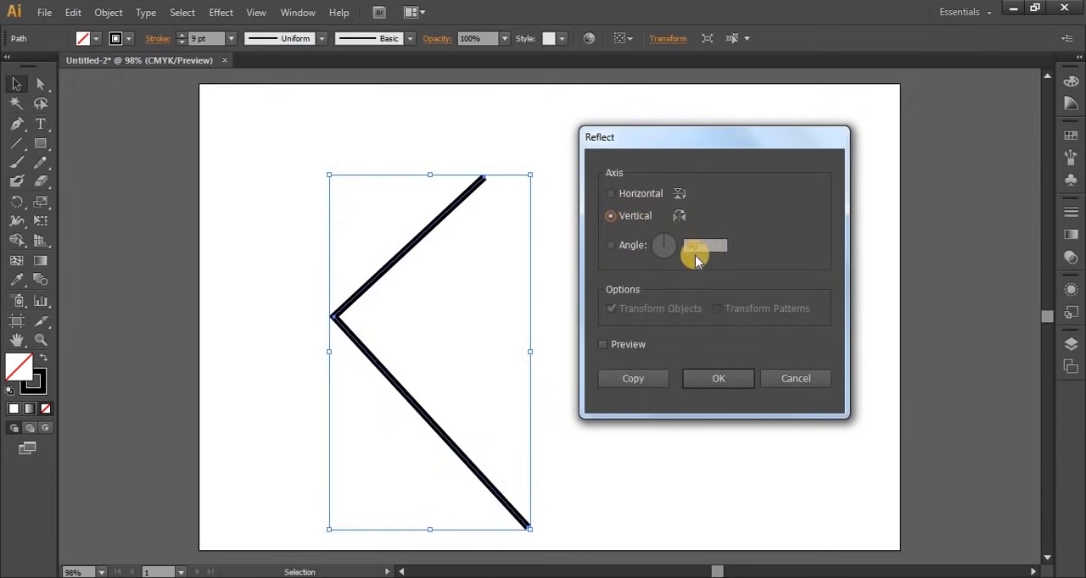
left_click(625, 383)
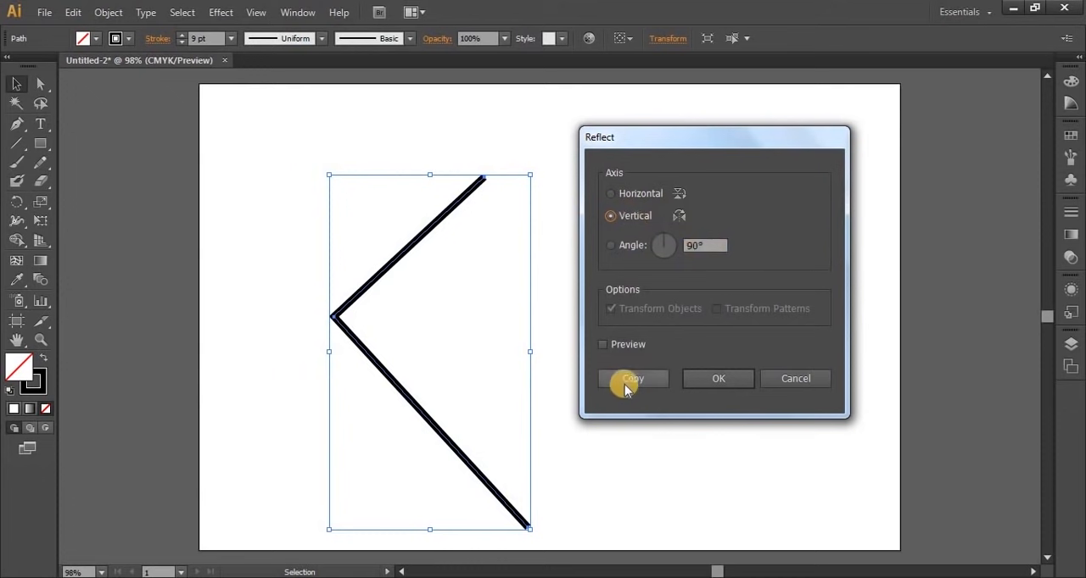
left_click(603, 345)
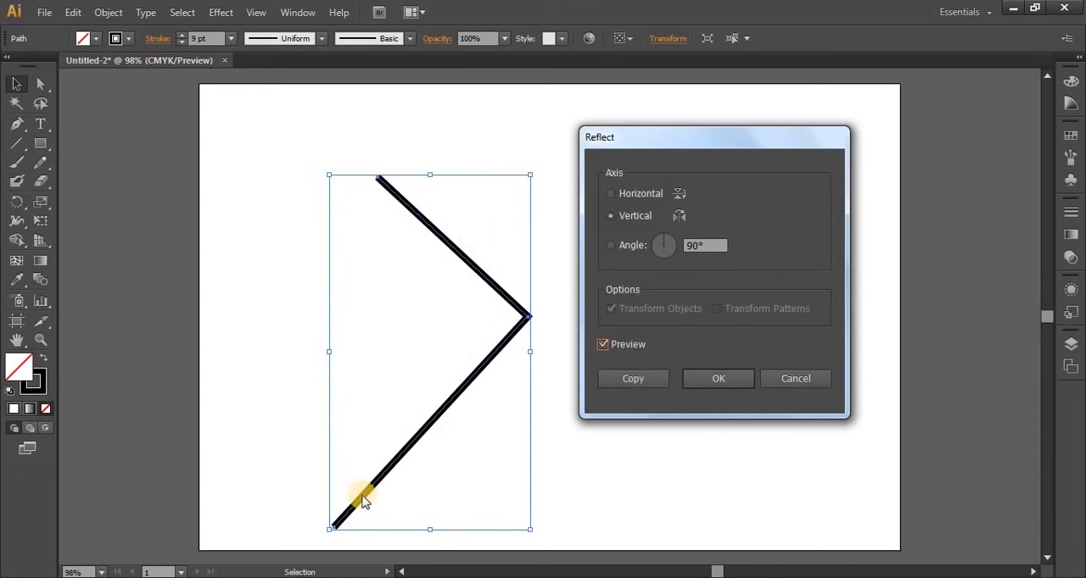
left_click(634, 379)
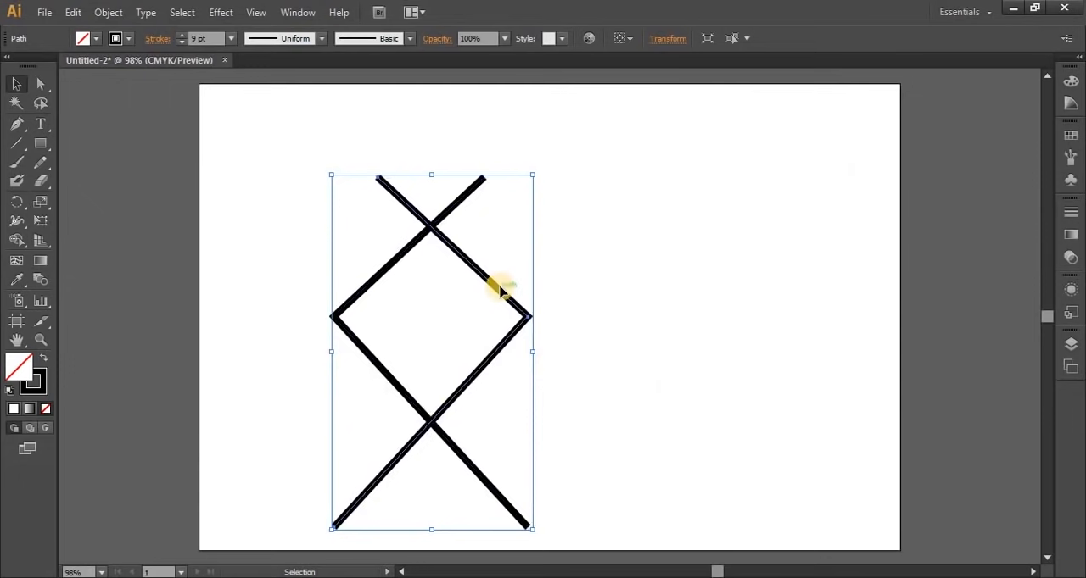
Move the mirrored copy right until its upper end meets the original's, and shift it slightly to leave a small gap between the end points
left_click_drag(499, 290, 603, 274)
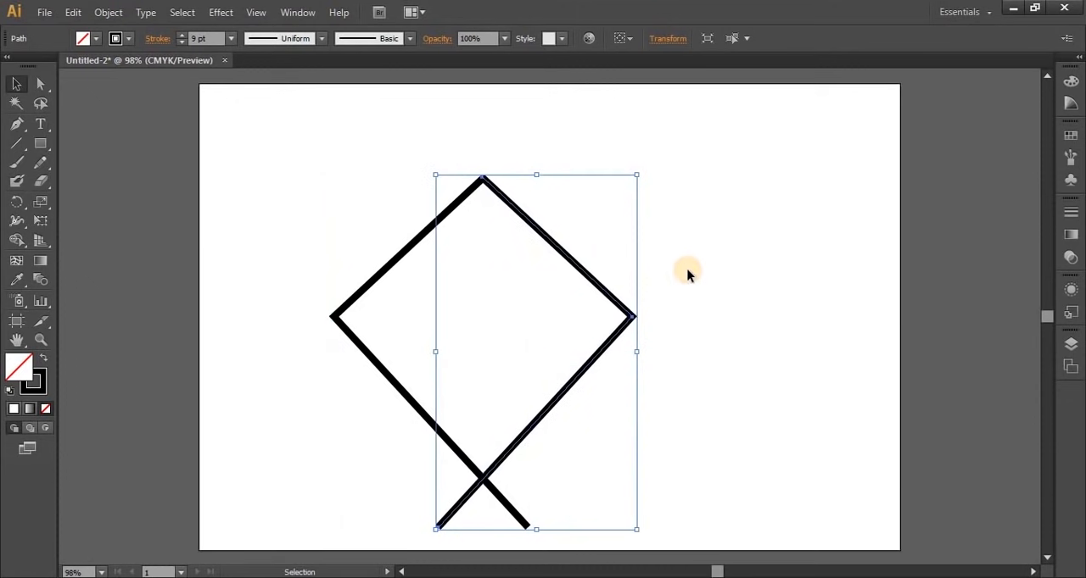
left_click(806, 309)
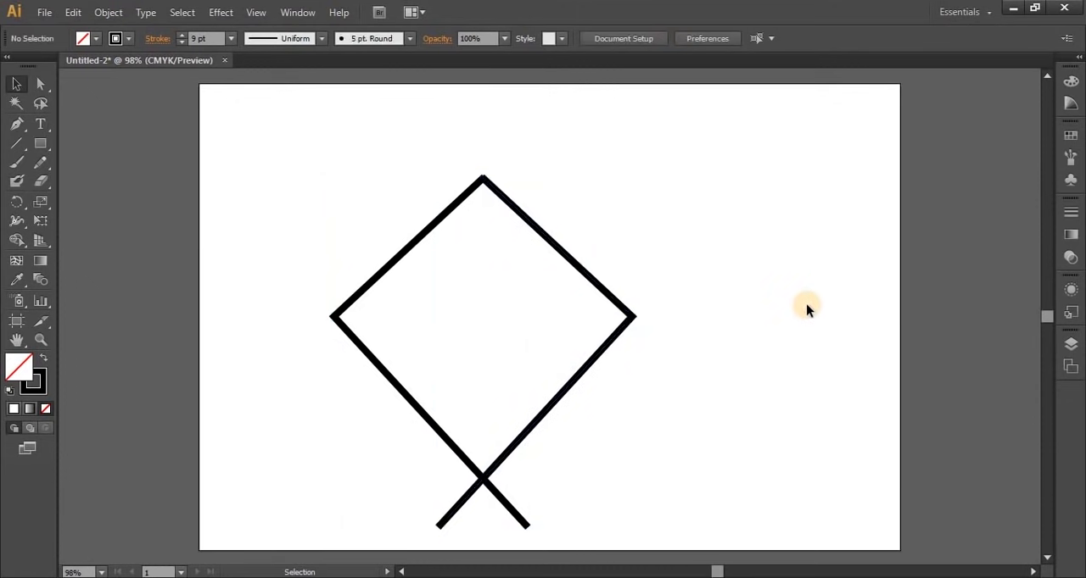
scroll(594, 288, "up", 1)
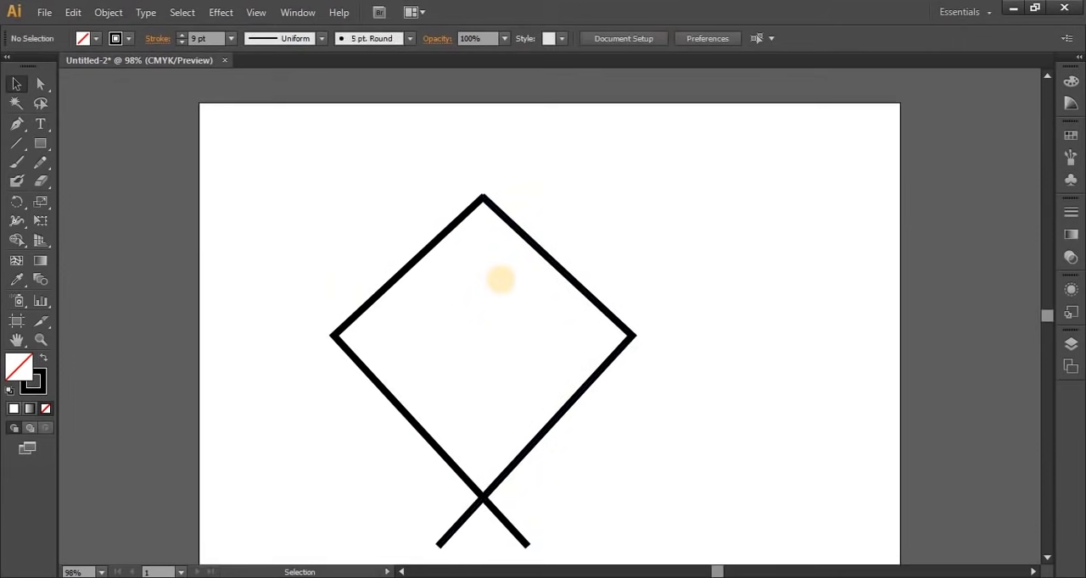
scroll(477, 214, "up", 1)
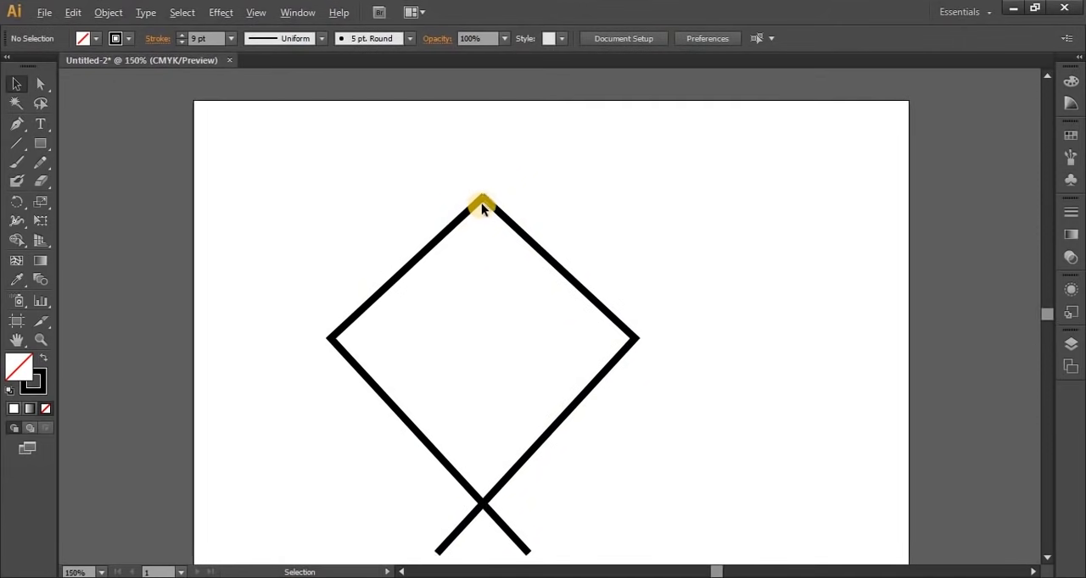
scroll(481, 204, "up", 5)
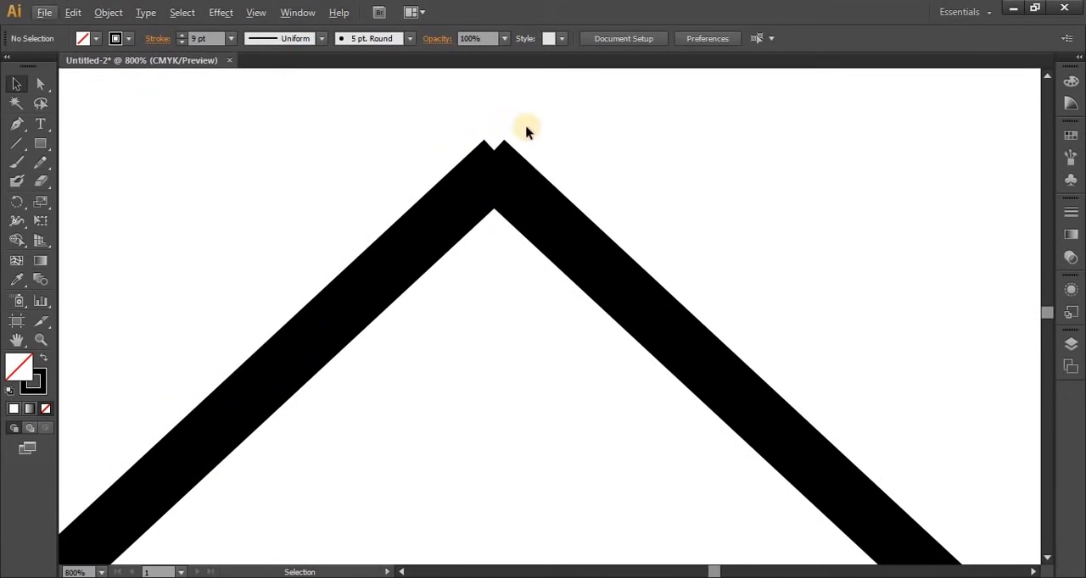
left_click(582, 249)
mouse_move(583, 248)
left_mouse_down()
mouse_move(613, 249)
mouse_move(523, 195)
left_mouse_up()
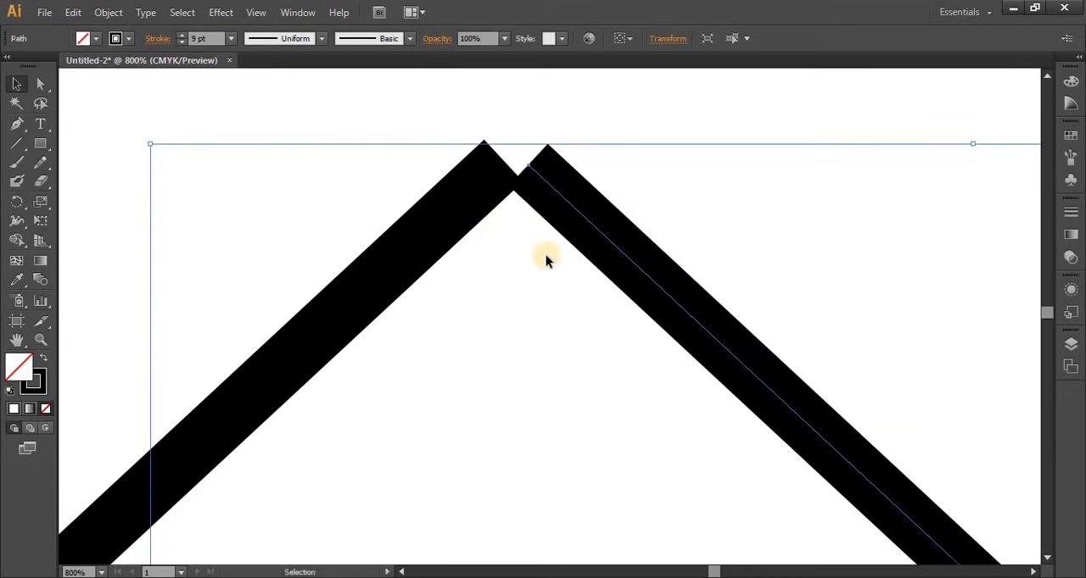
Average the upper end points of the two paths along both axes
left_click(39, 87)
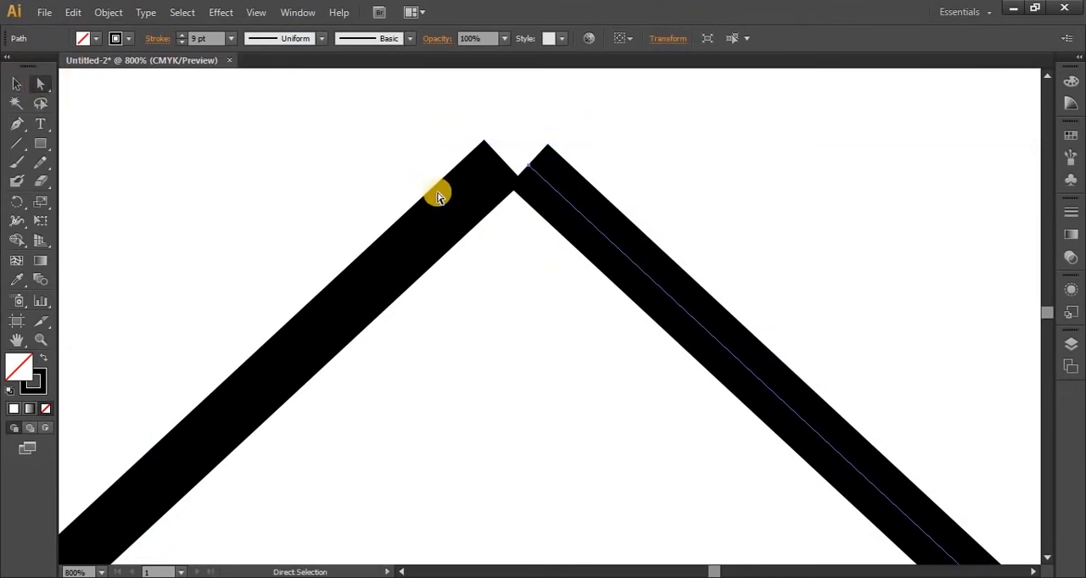
left_click_drag(466, 122, 573, 257)
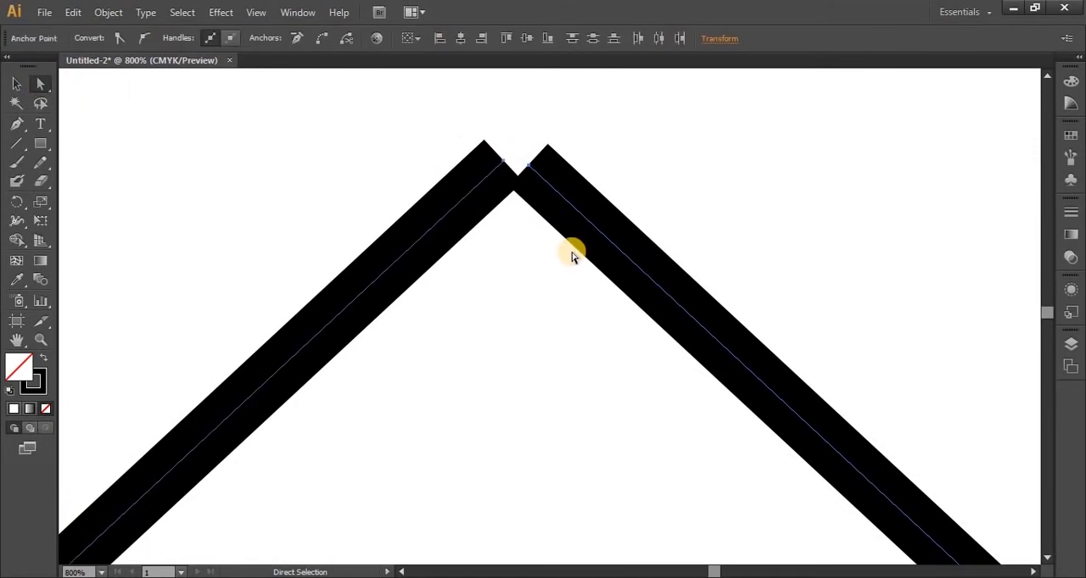
right_click(536, 177)
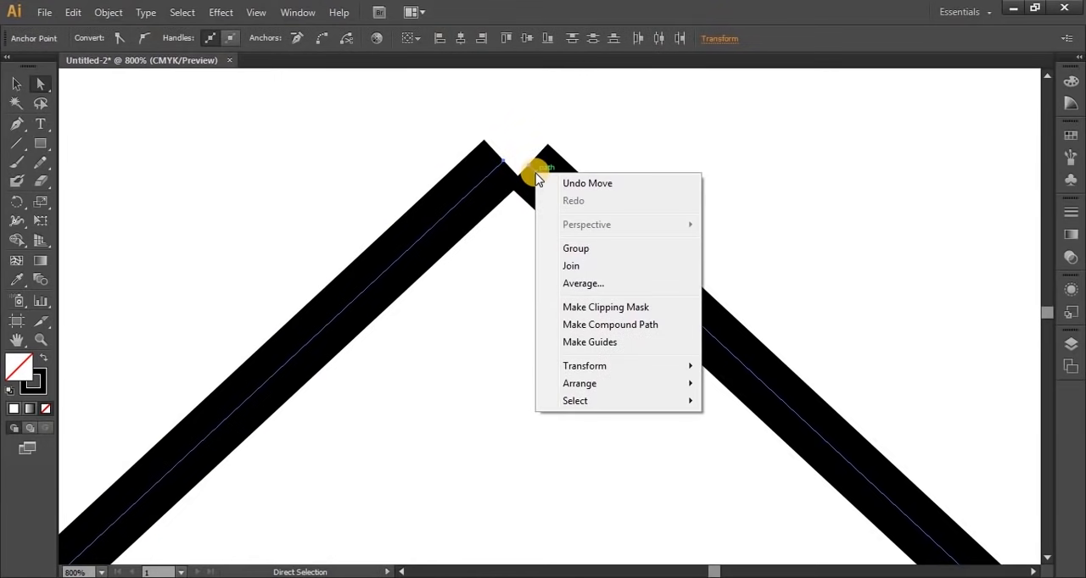
left_click(585, 285)
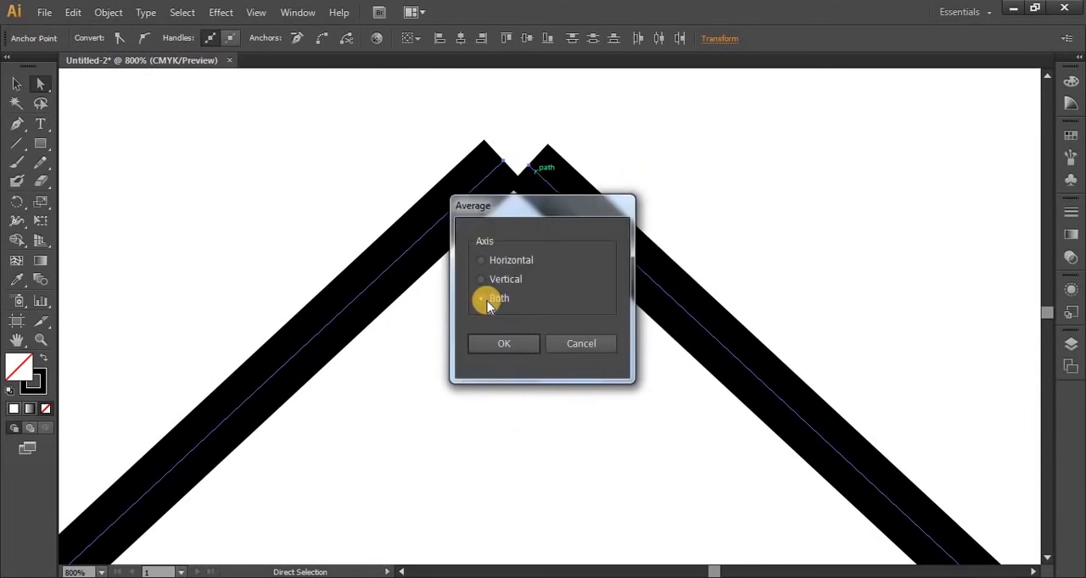
left_click(492, 344)
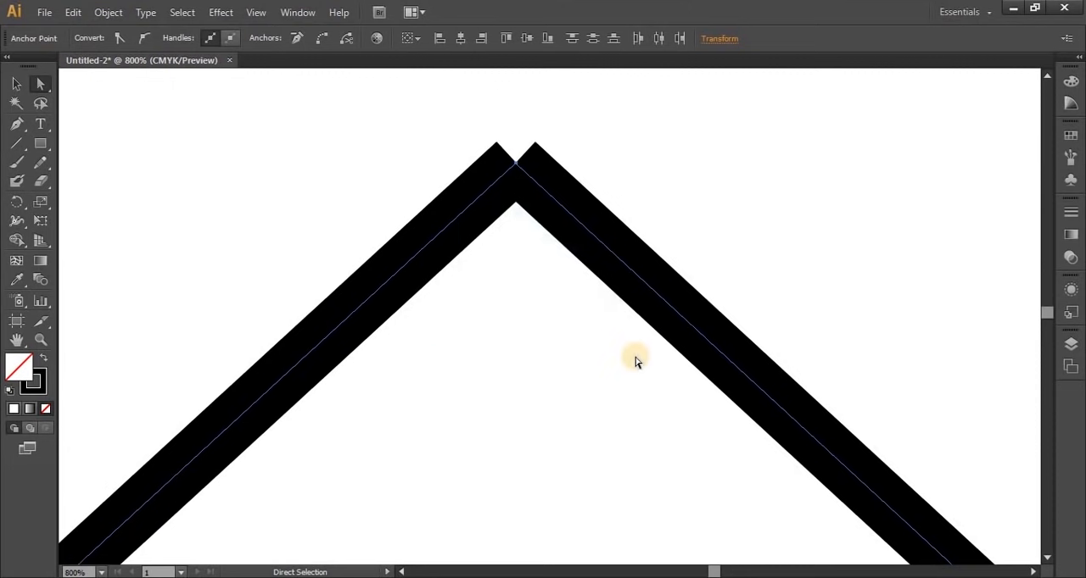
Join the two coincident upper end points into a single corner, return to 100% zoom and deselect the path
right_click(510, 180)
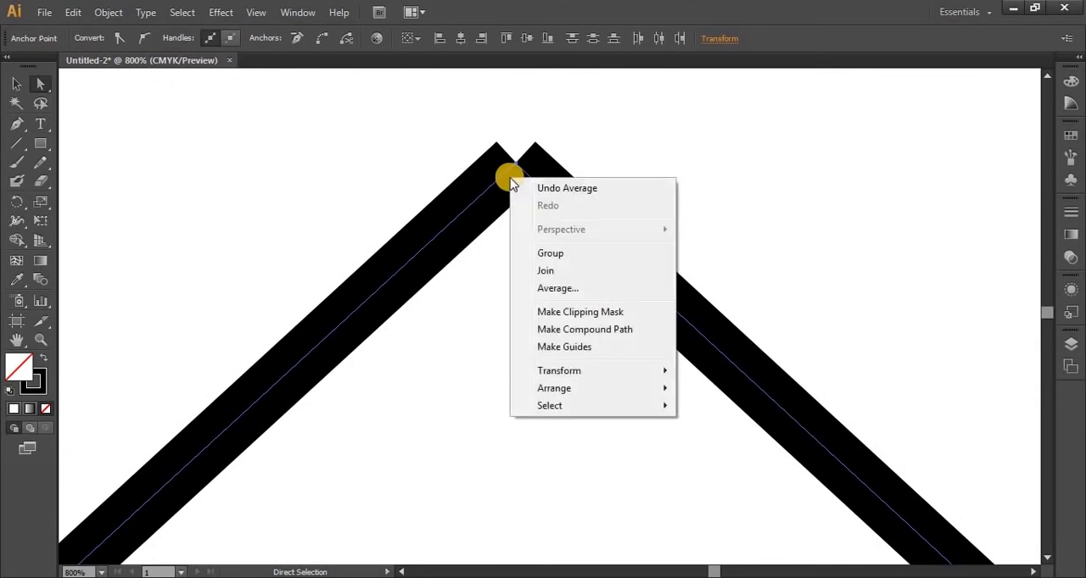
left_click(563, 272)
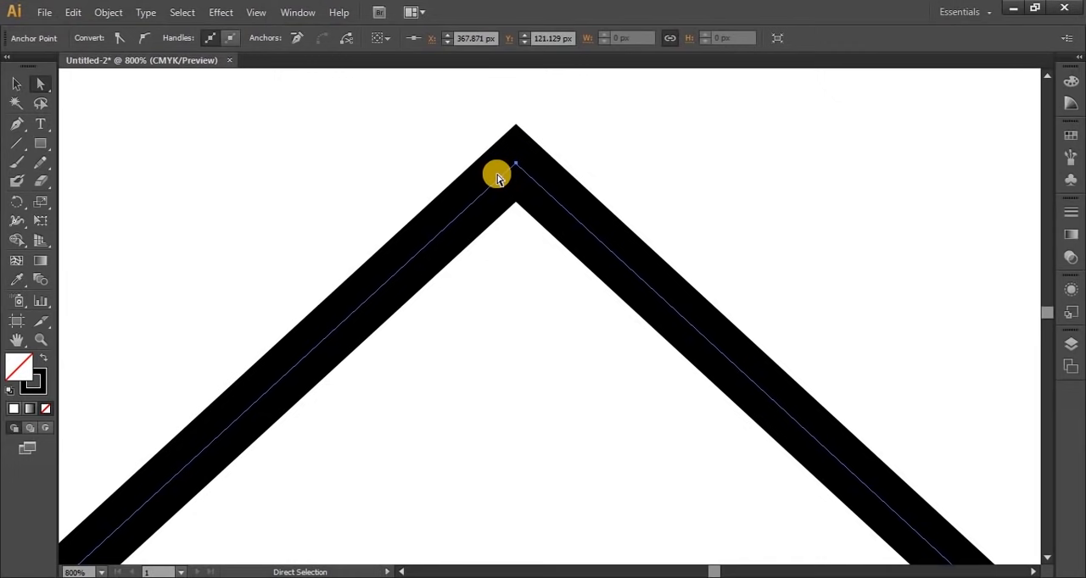
key("ctrl+1")
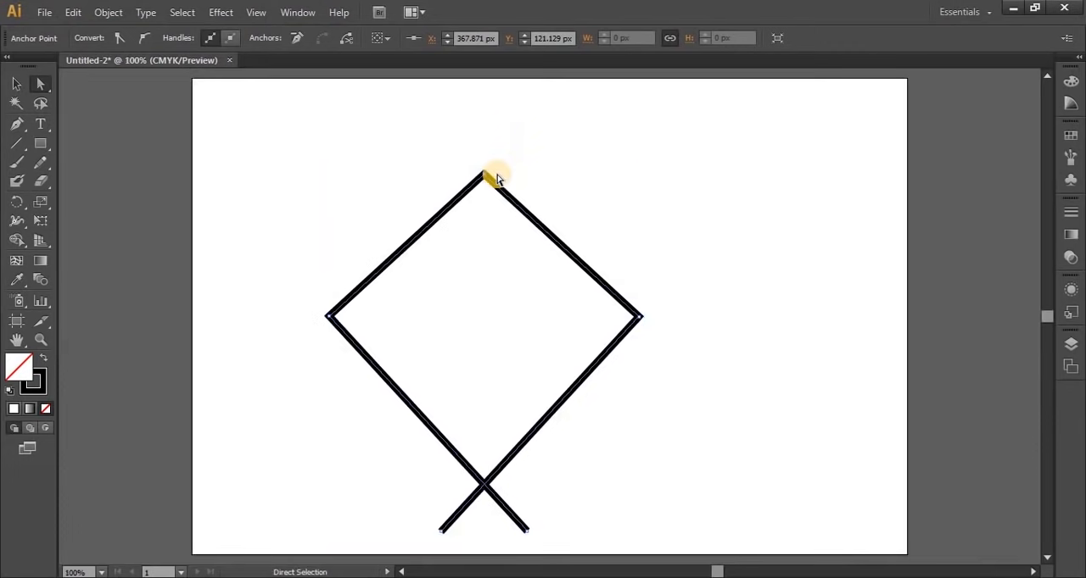
left_click(16, 83)
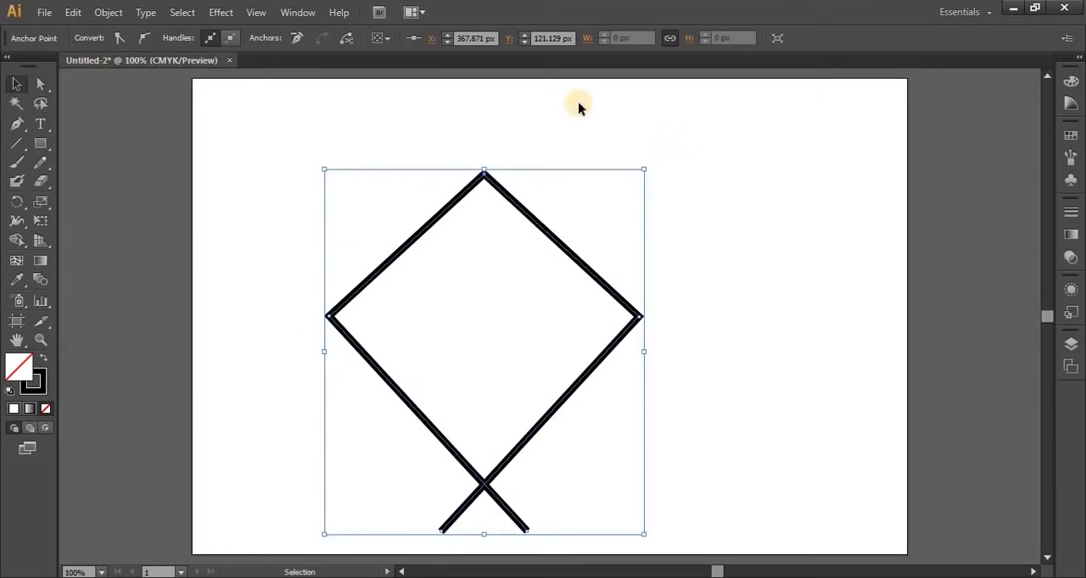
left_click(672, 238)
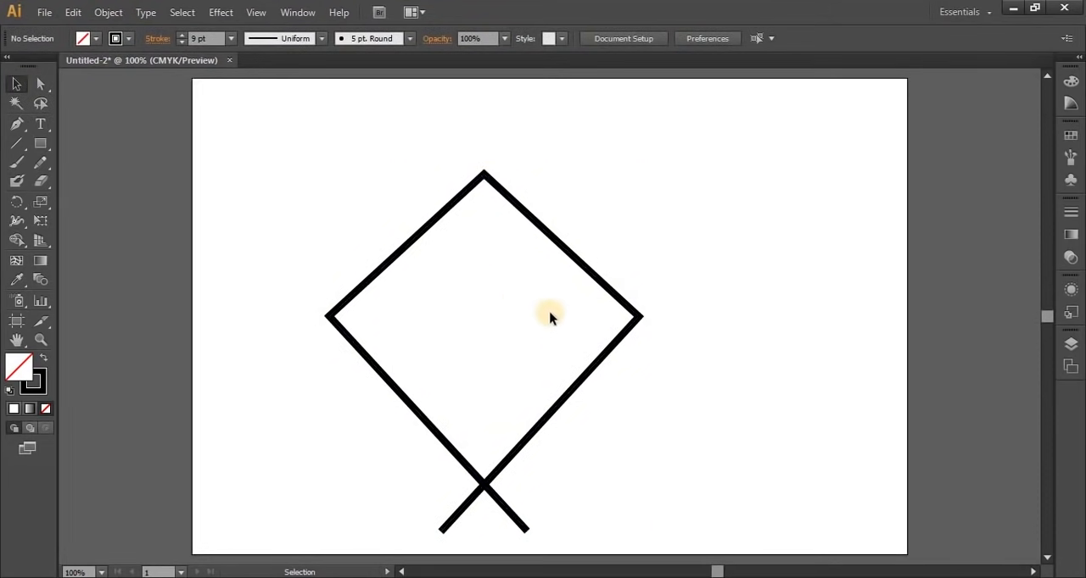
Change the joined path's stroke colour to orange-red and deselect it
left_click(517, 204)
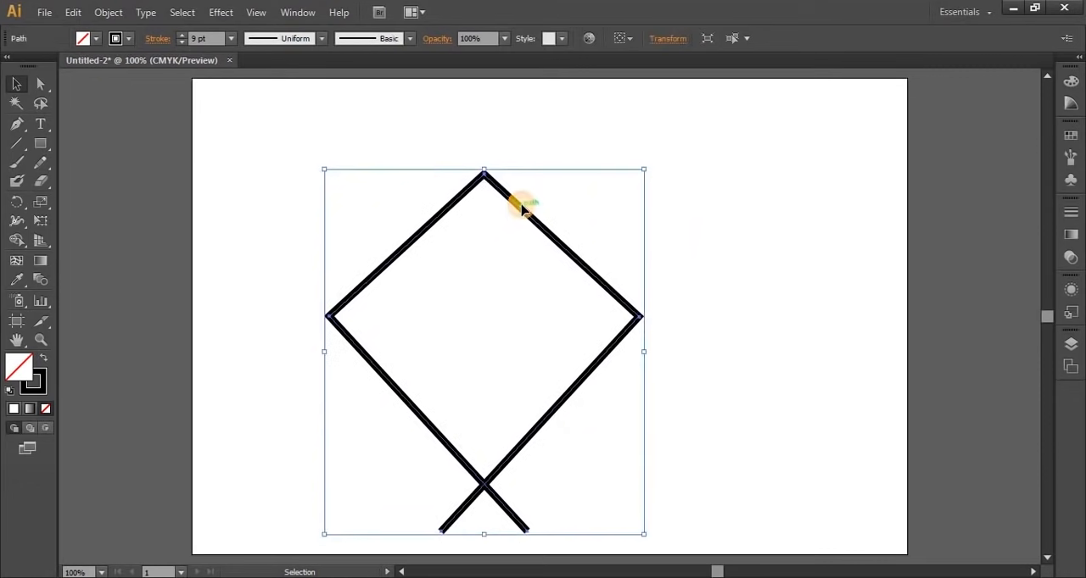
left_click(128, 38)
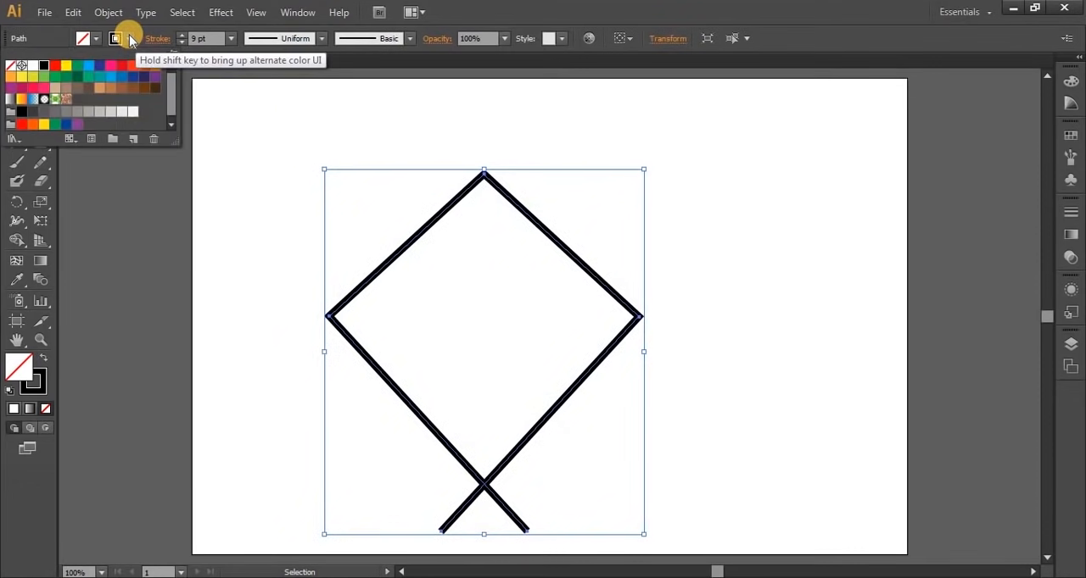
left_click(135, 66)
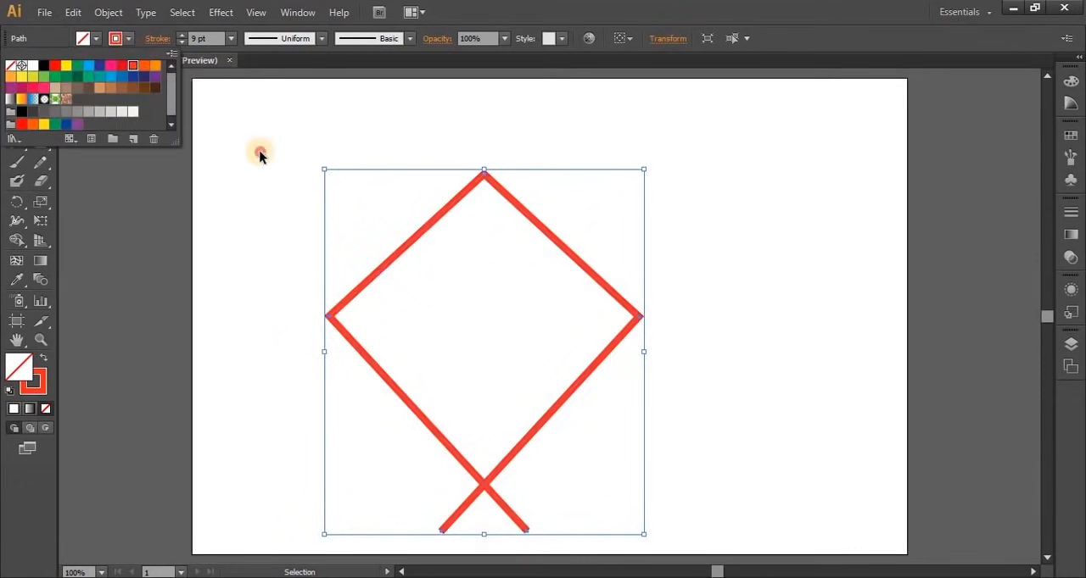
left_click(260, 156)
left_click(708, 406)
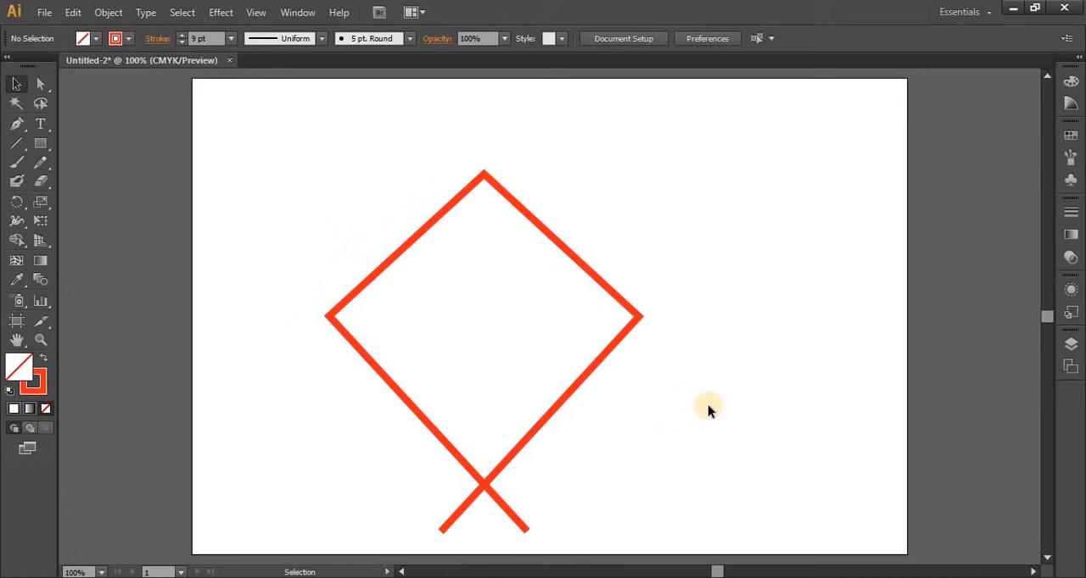
Convert the path's left and right corner anchors to smooth points, and deselect the path
left_click(41, 85)
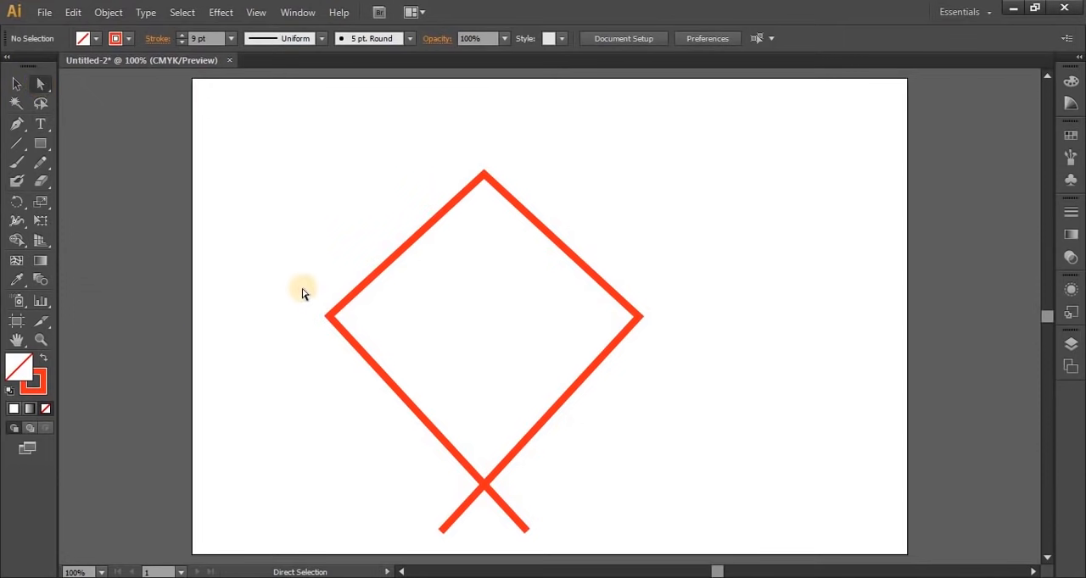
left_click_drag(302, 289, 369, 352)
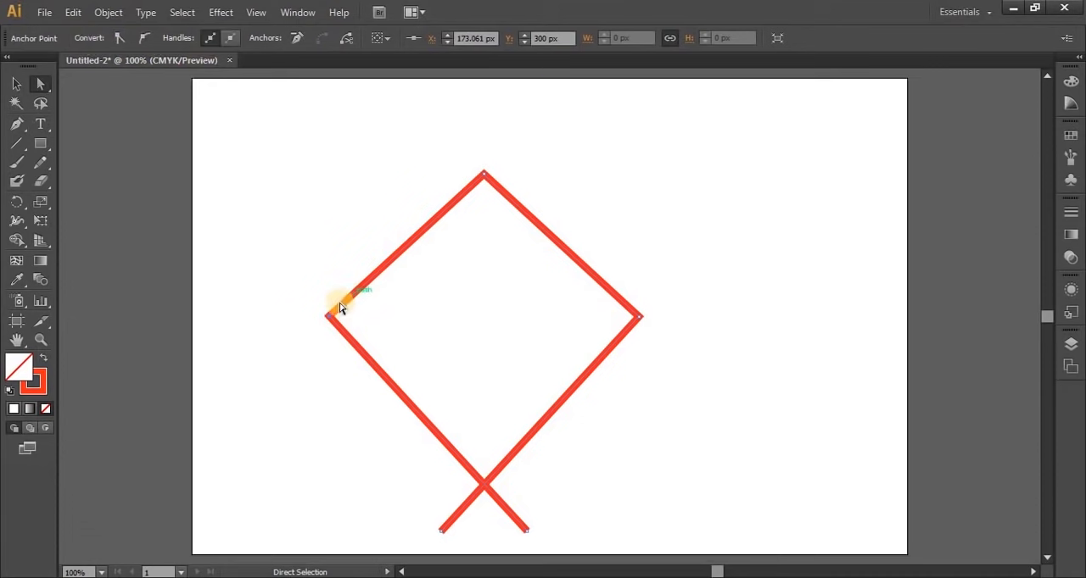
left_click(145, 38)
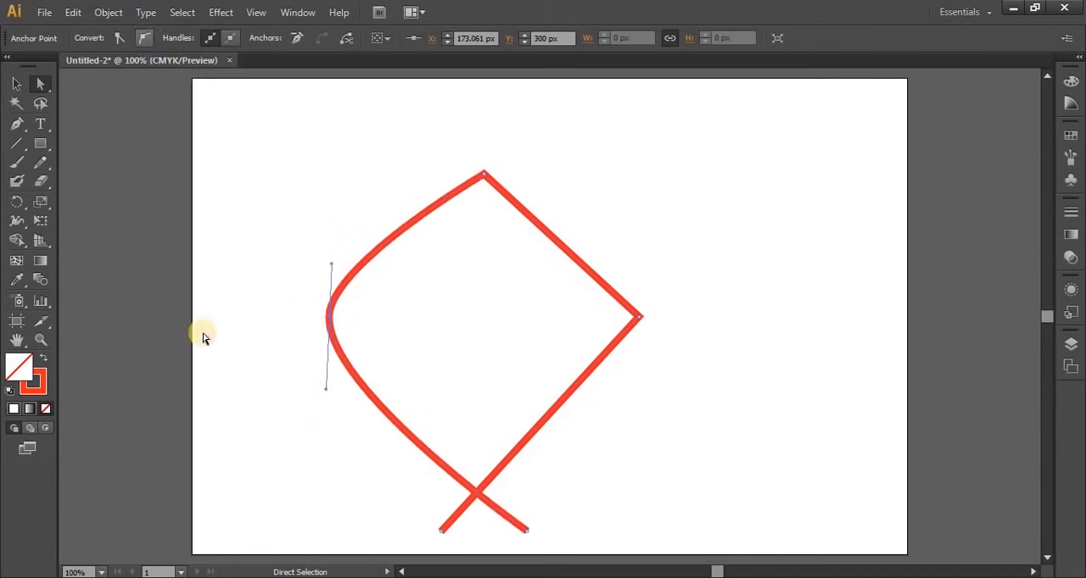
left_click_drag(675, 285, 563, 437)
left_click(146, 39)
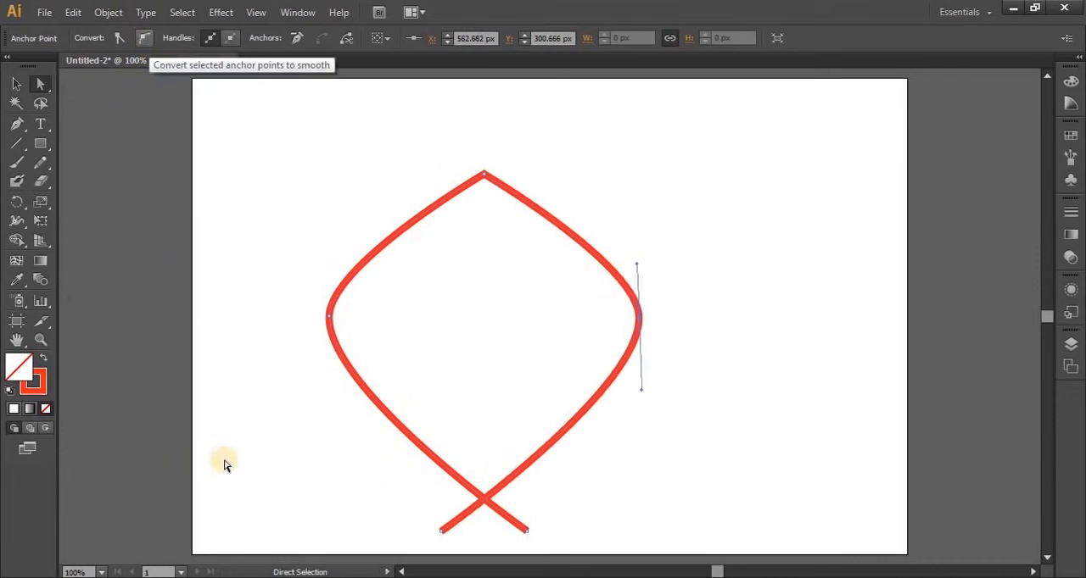
left_click(271, 466)
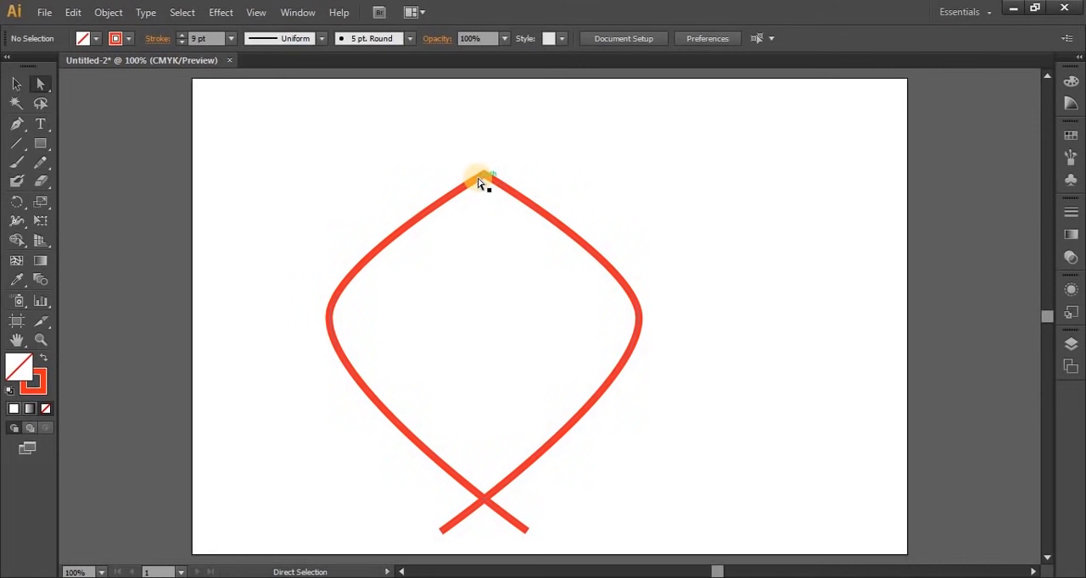
Cut the path at its top anchor point and select the right-hand half
left_click_drag(450, 149, 536, 255)
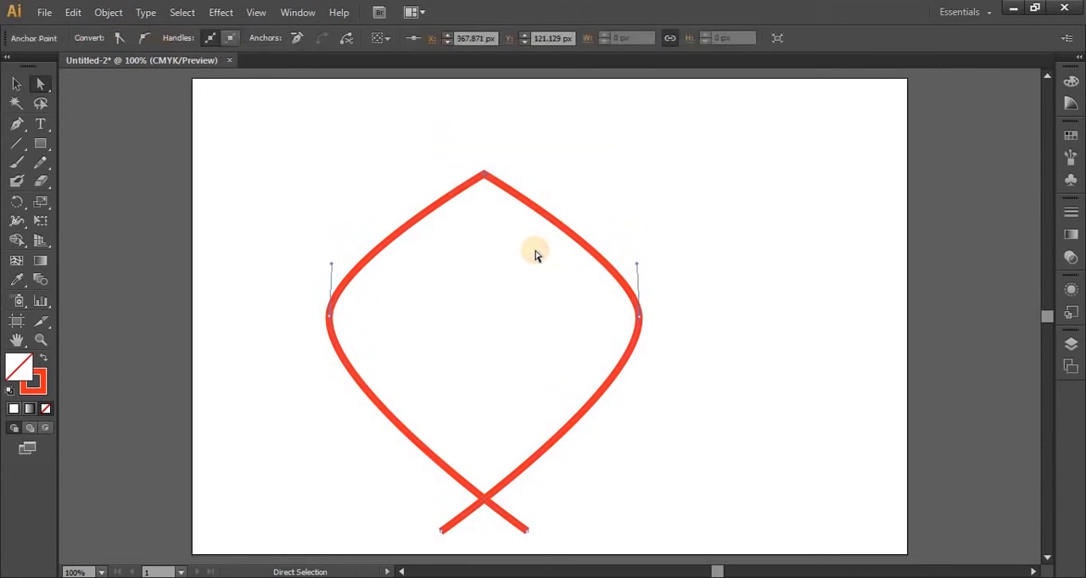
left_click(345, 39)
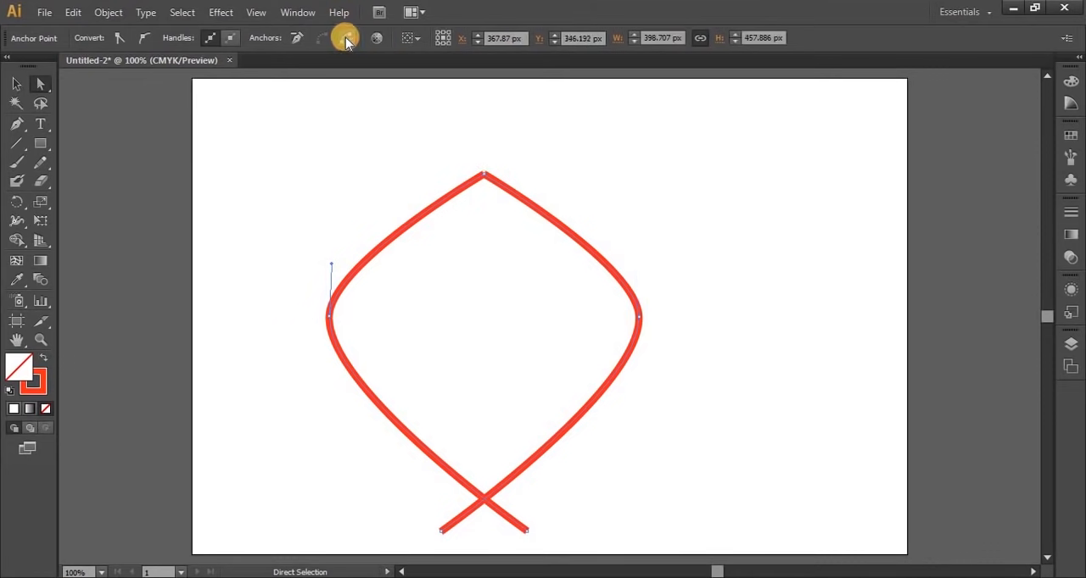
left_click(497, 184)
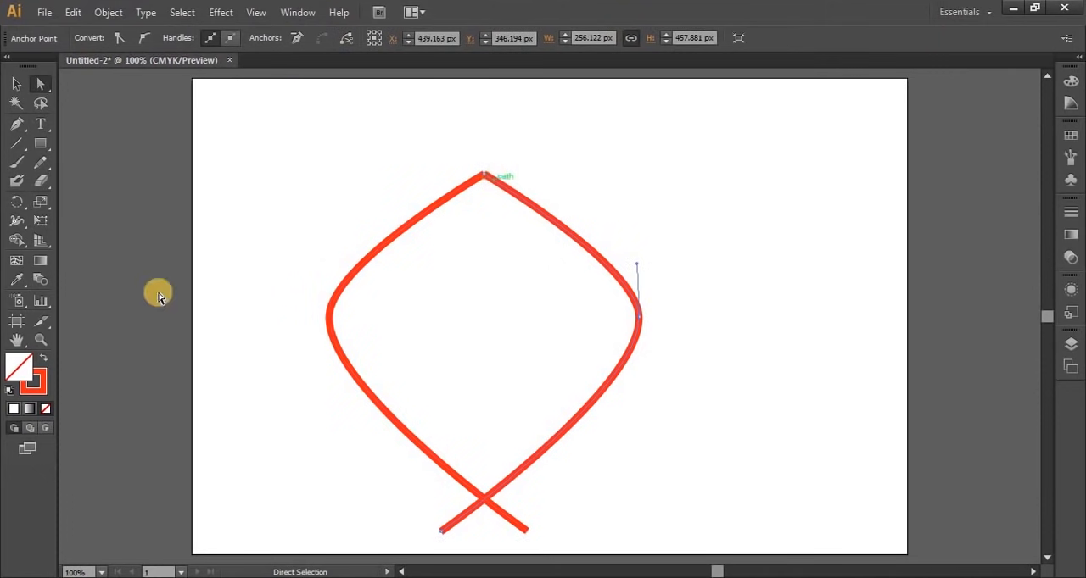
Move the cut right-hand half clear of the left half, and delete both halves from the artboard
left_click(12, 82)
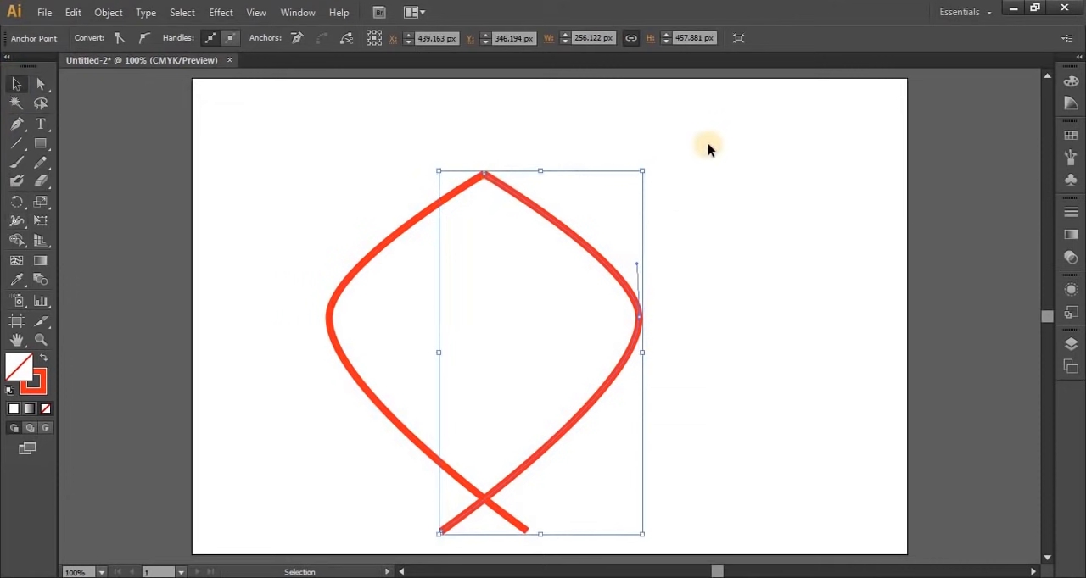
left_click(537, 178)
left_click(514, 196)
left_click_drag(514, 197, 581, 190)
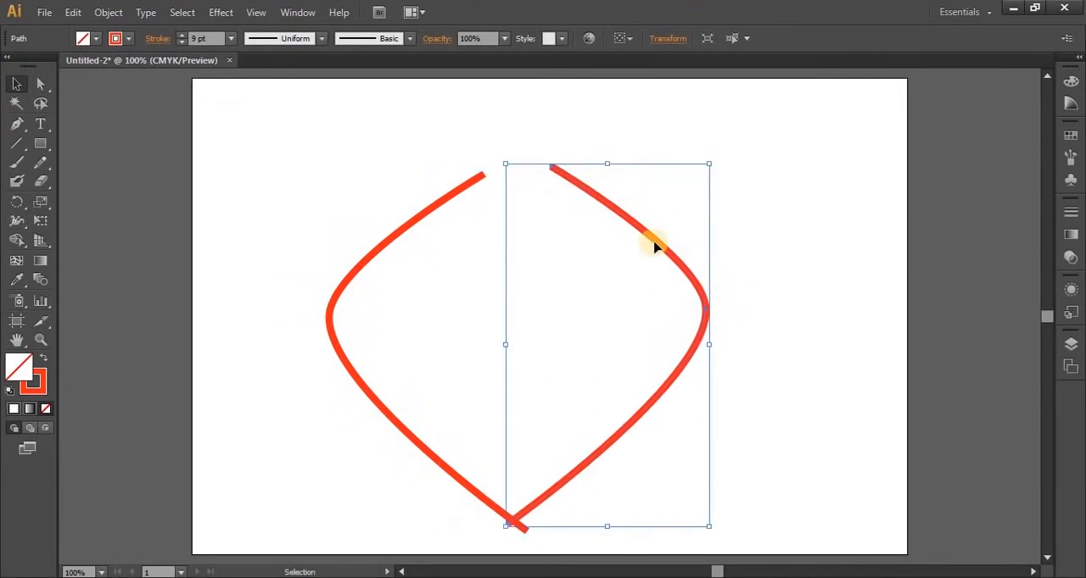
left_click_drag(654, 246, 775, 237)
left_click(865, 197)
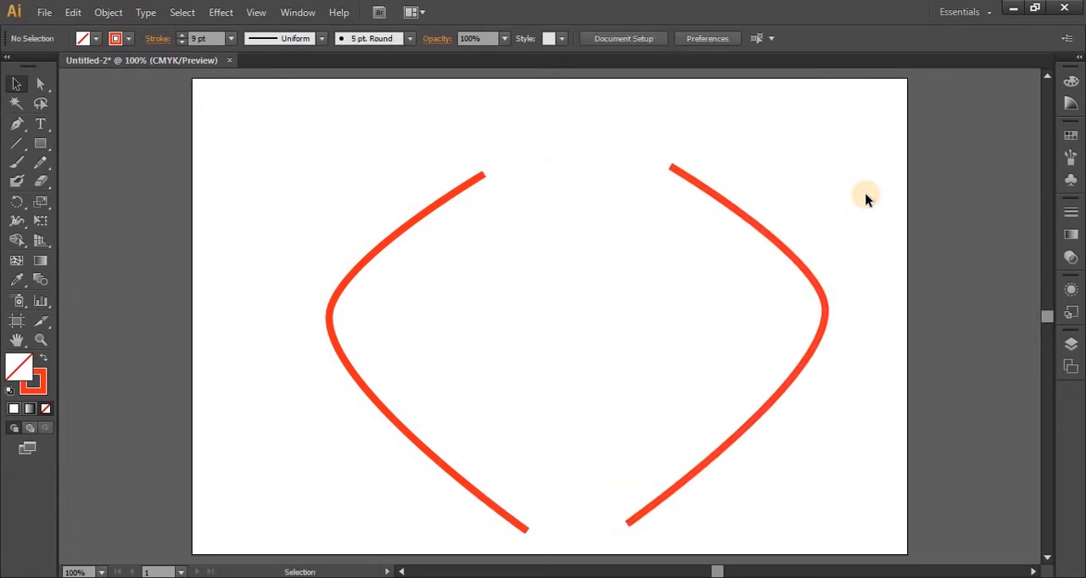
left_click_drag(254, 121, 781, 378)
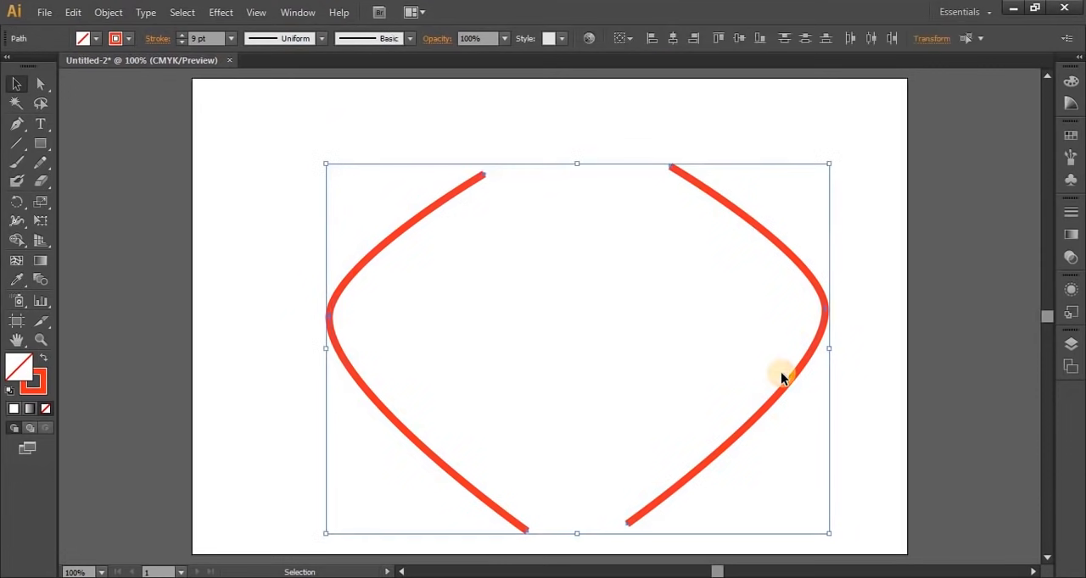
key("Delete")
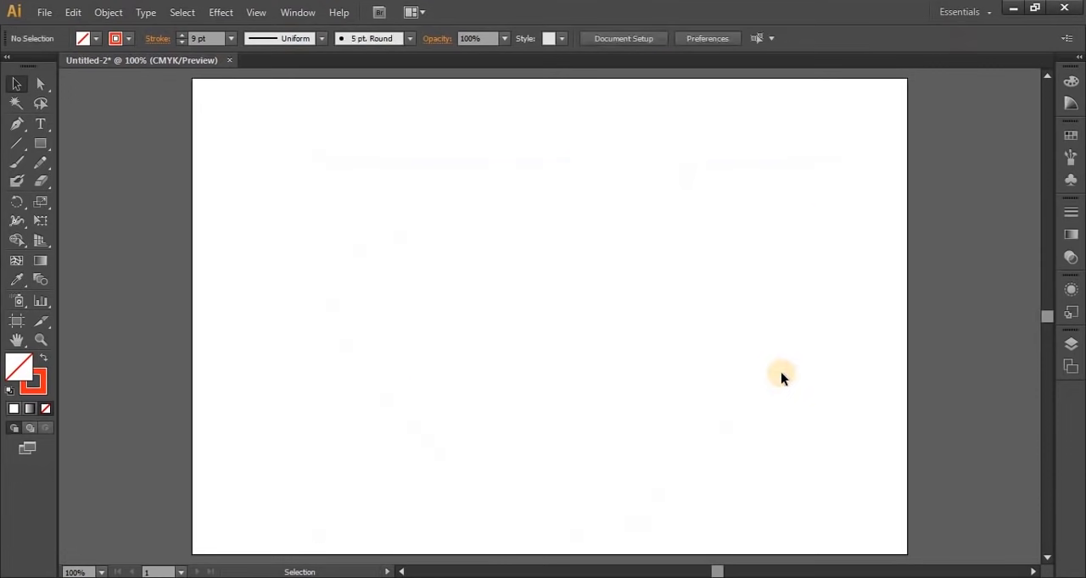
Draw a closed leaf shape about 240 px tall with the Pen tool, curved on both sides with a pointed lower corner, and deselect it
left_click(17, 124)
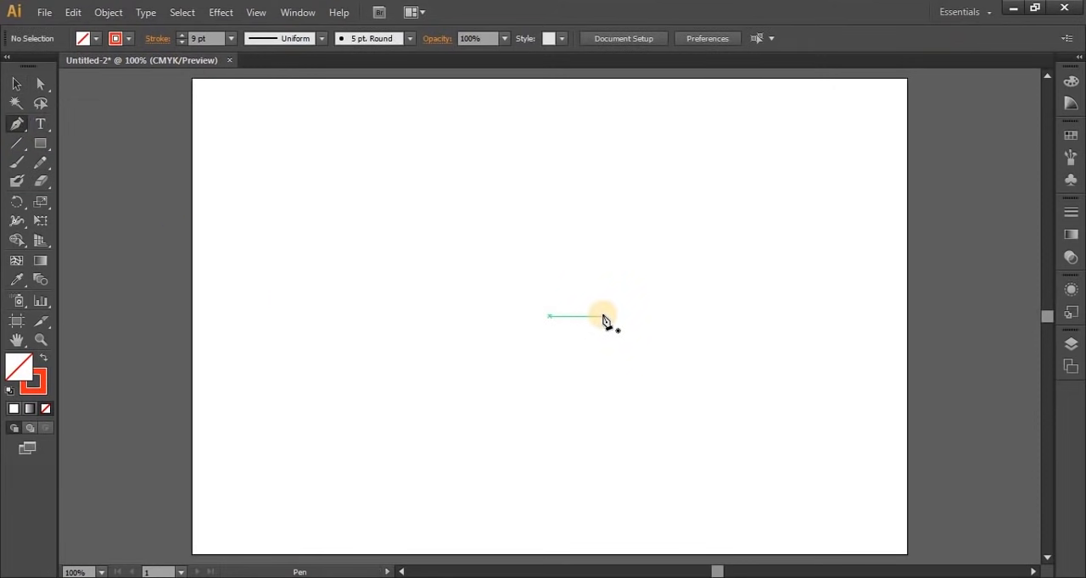
left_click(505, 156)
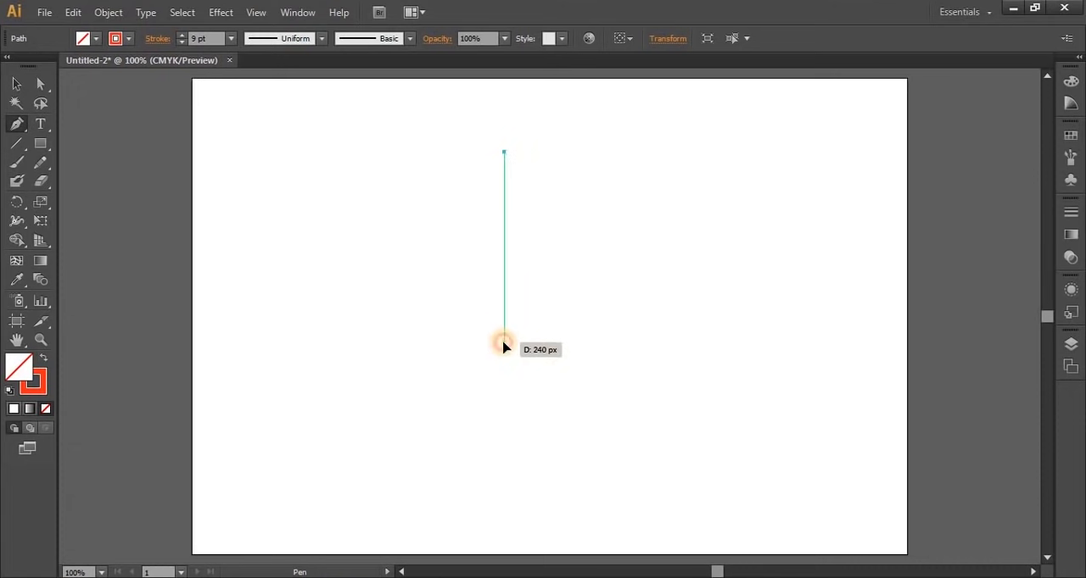
mouse_move(503, 343)
left_mouse_down()
mouse_move(543, 427)
mouse_move(596, 495)
left_mouse_up()
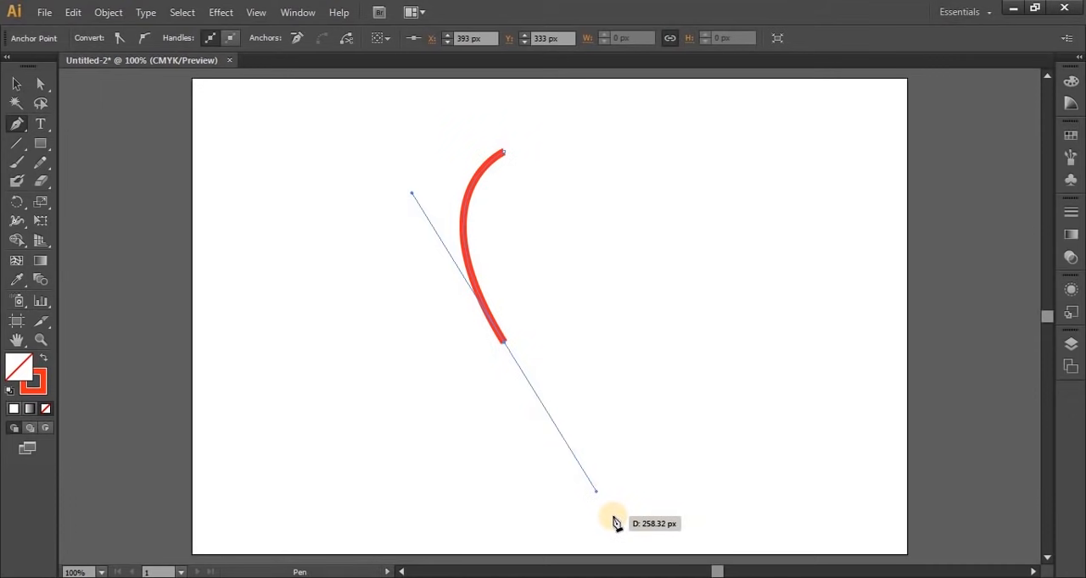
left_click(503, 343)
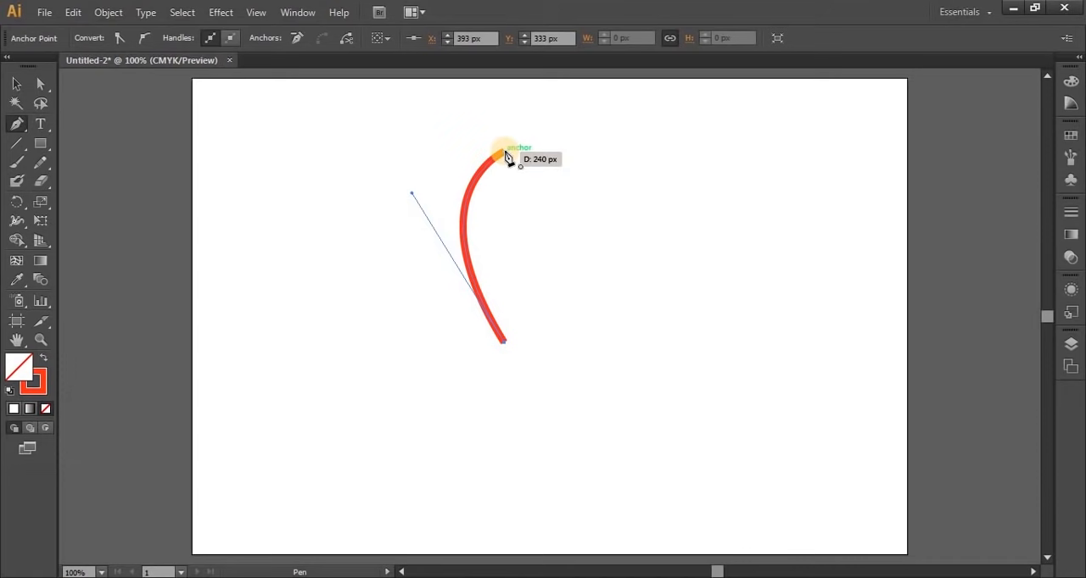
mouse_move(507, 157)
left_mouse_down()
mouse_move(497, 128)
mouse_move(435, 110)
left_mouse_up()
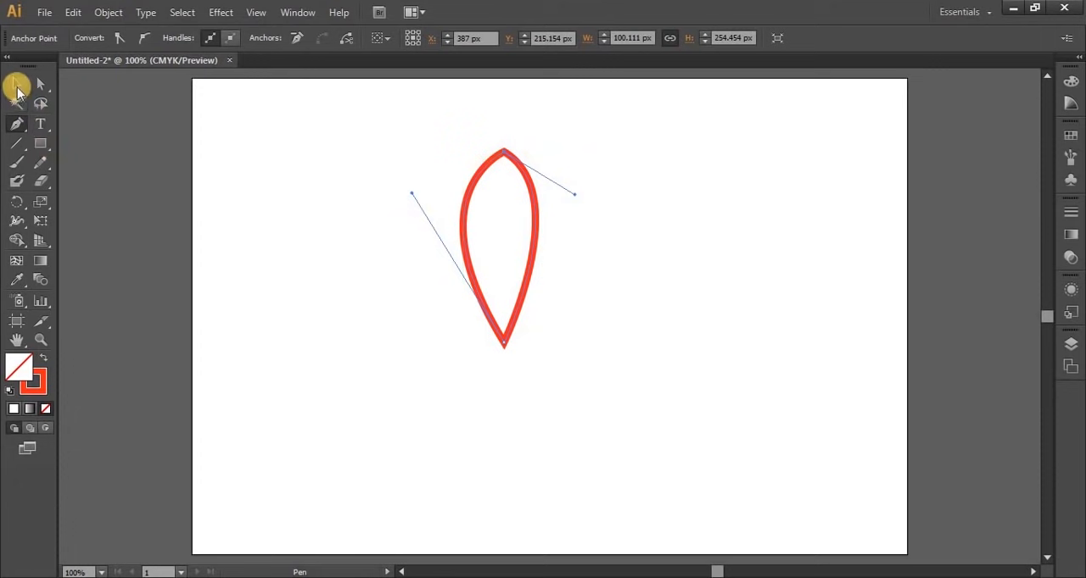
left_click(17, 87)
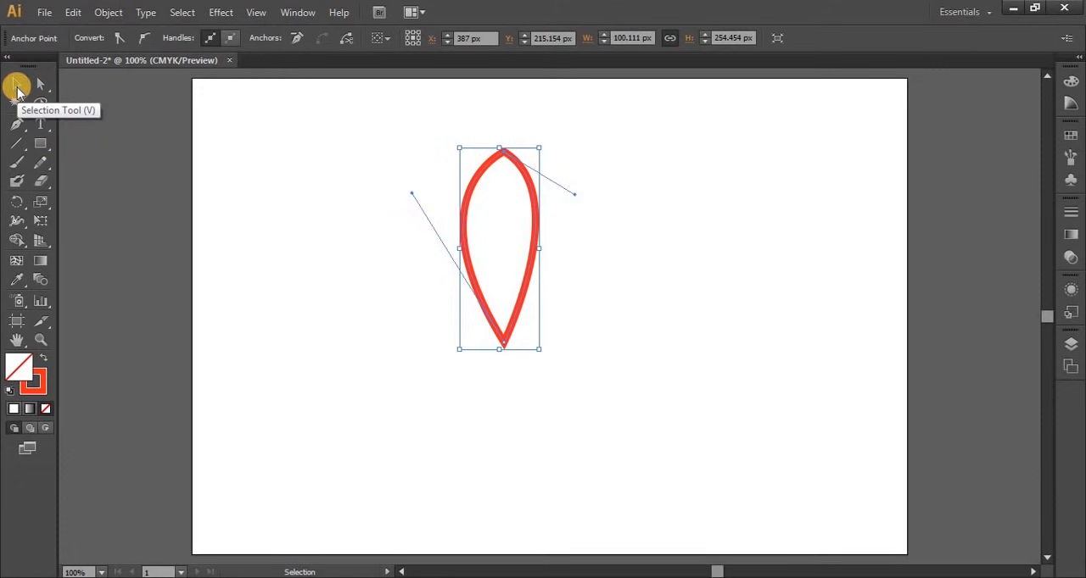
left_click(328, 337)
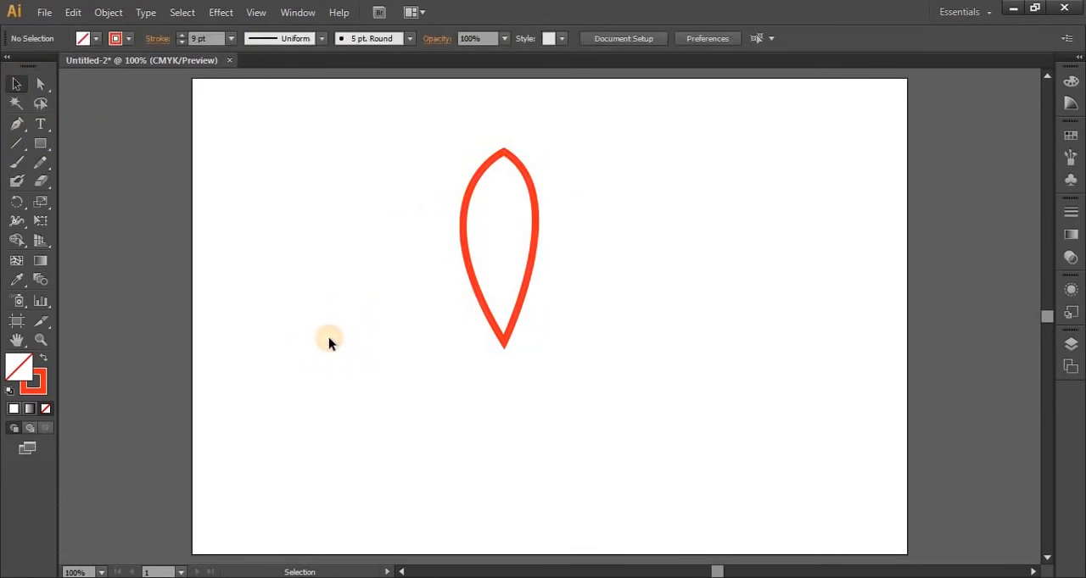
Give the leaf shape a green stroke and a lighter green fill, and deselect it
left_click_drag(353, 139, 584, 359)
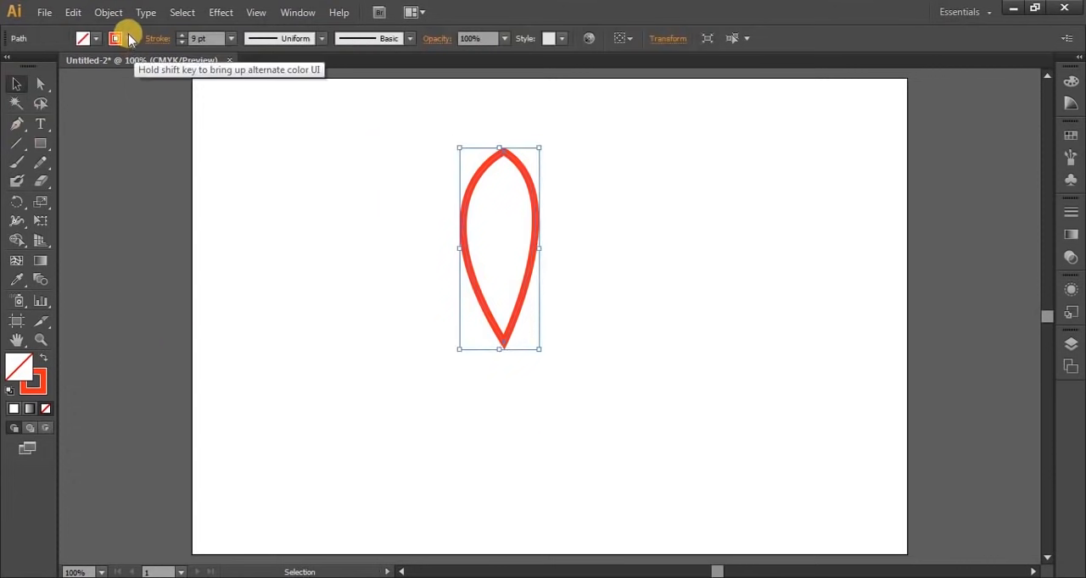
left_click(119, 39)
left_click(77, 67)
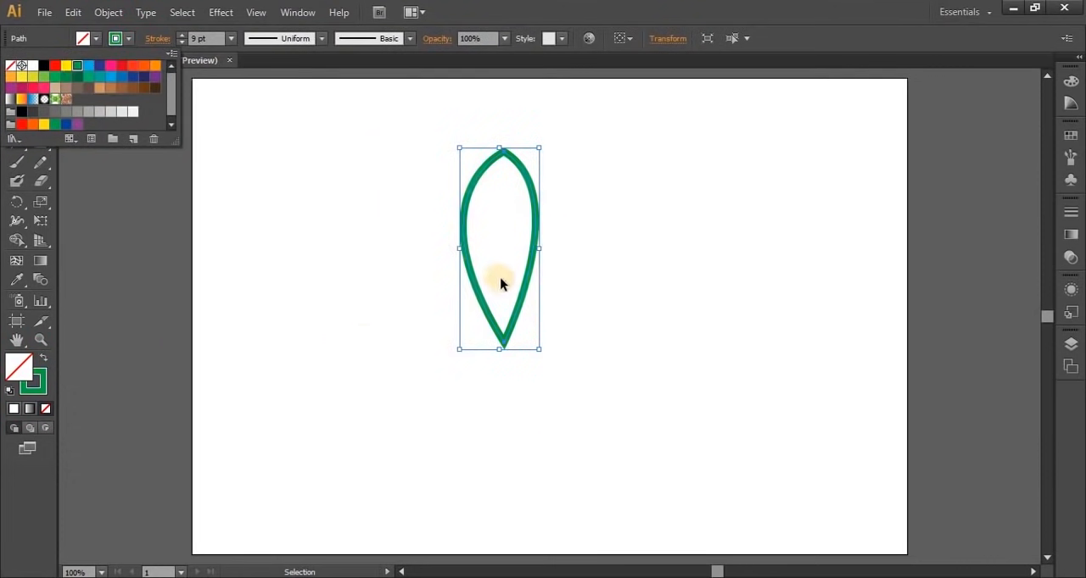
left_click(96, 40)
left_click(96, 40)
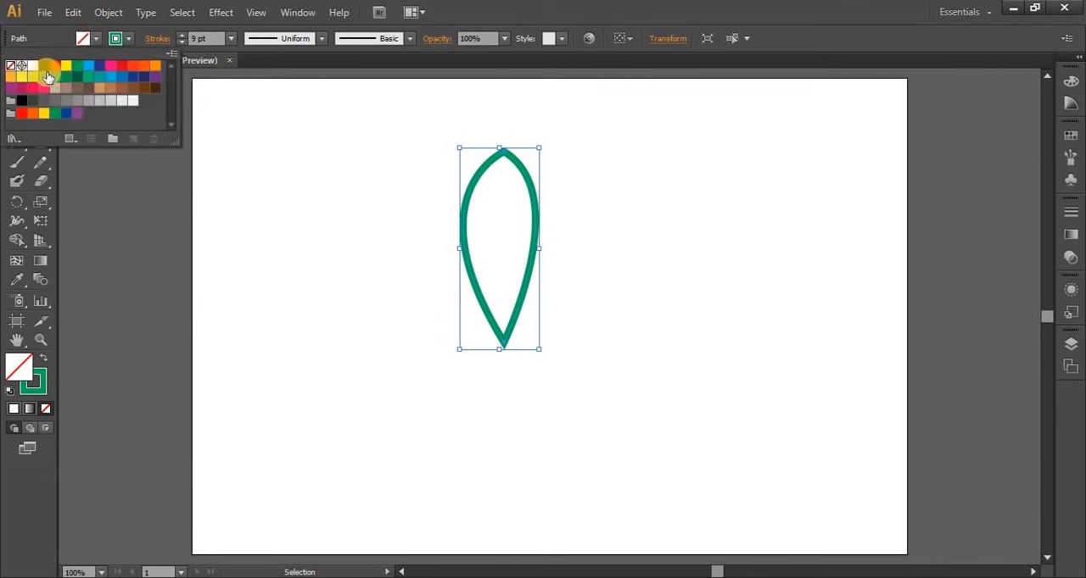
left_click(42, 77)
left_click(96, 38)
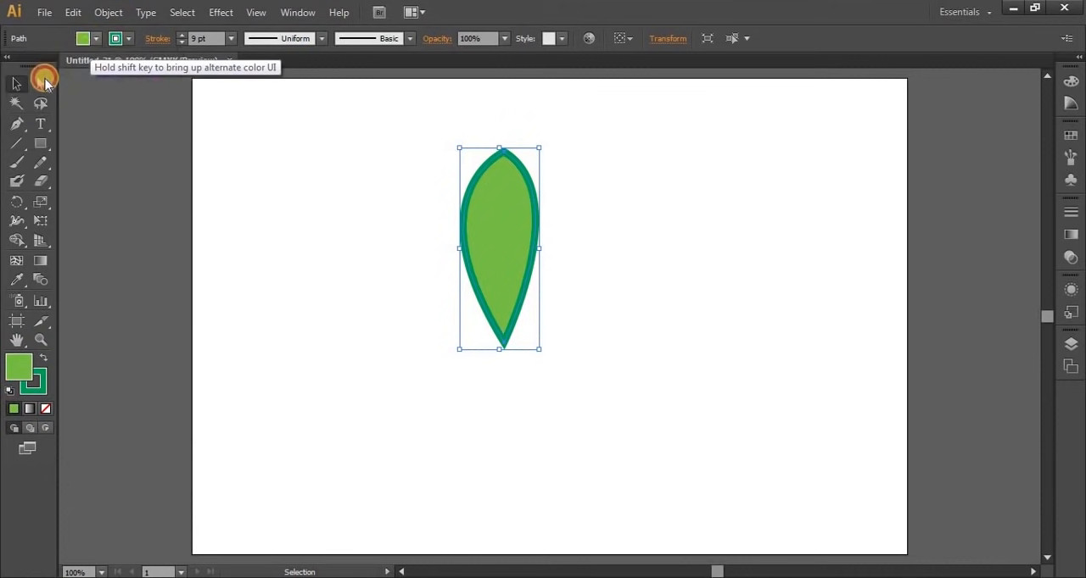
left_click(292, 327)
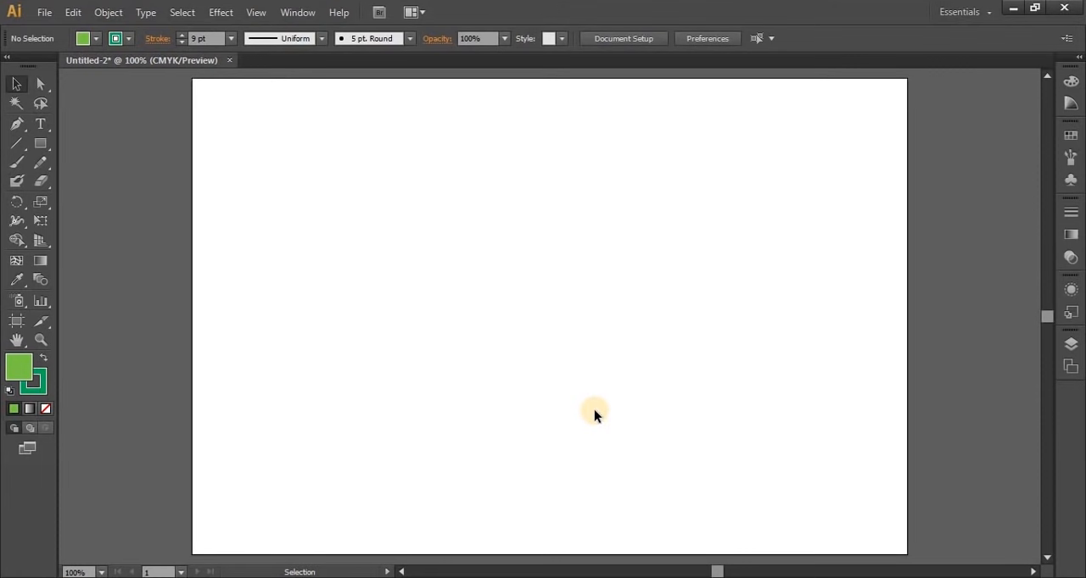
Draw the left half of a wide leaf about 270 px tall with the Pen tool, extending the lower anchor's upper handle independently to widen the curve
left_click(15, 123)
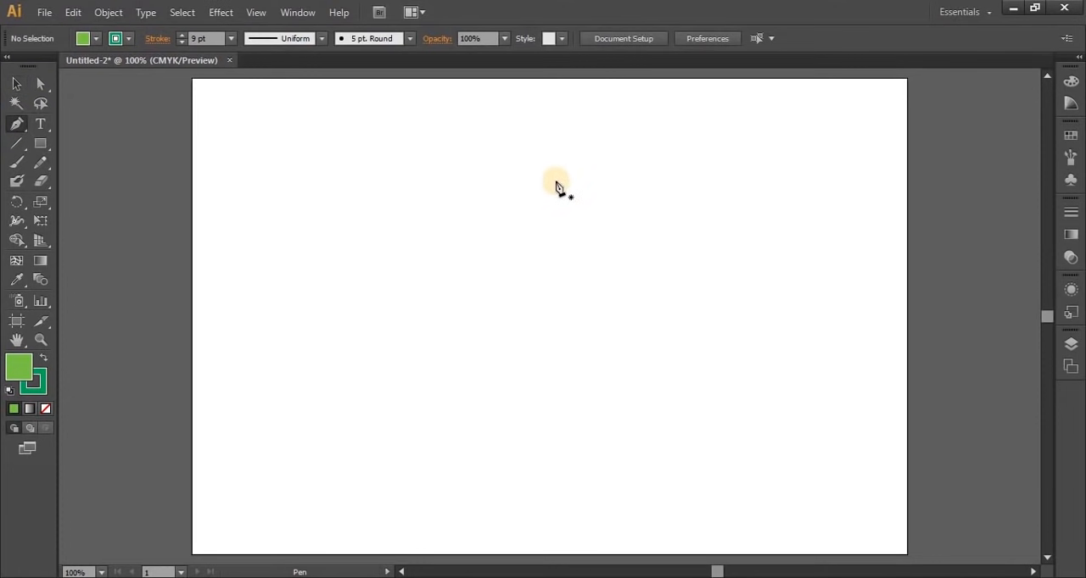
left_click(528, 185)
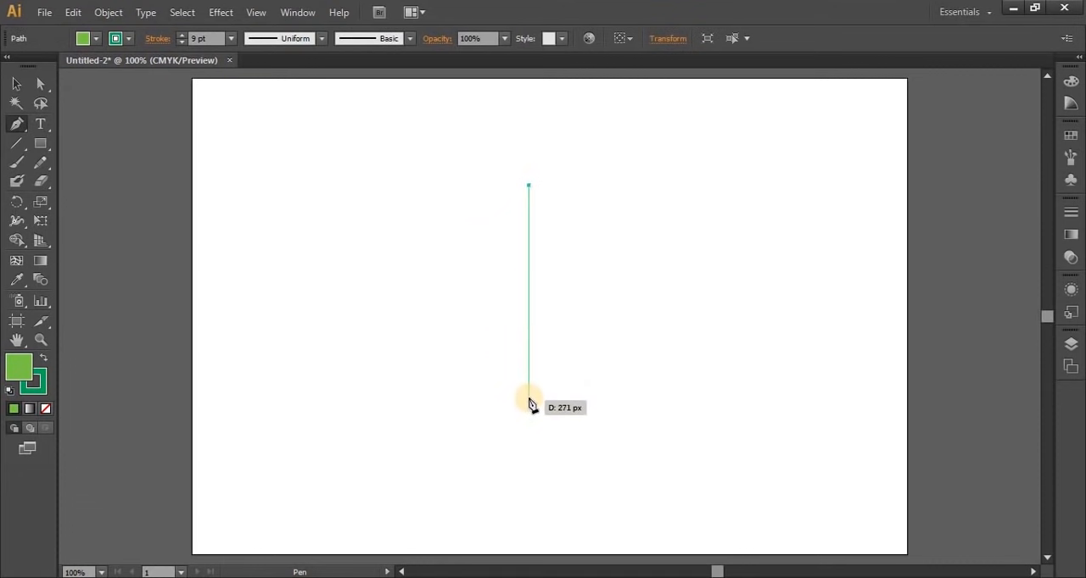
left_click_drag(527, 396, 610, 505)
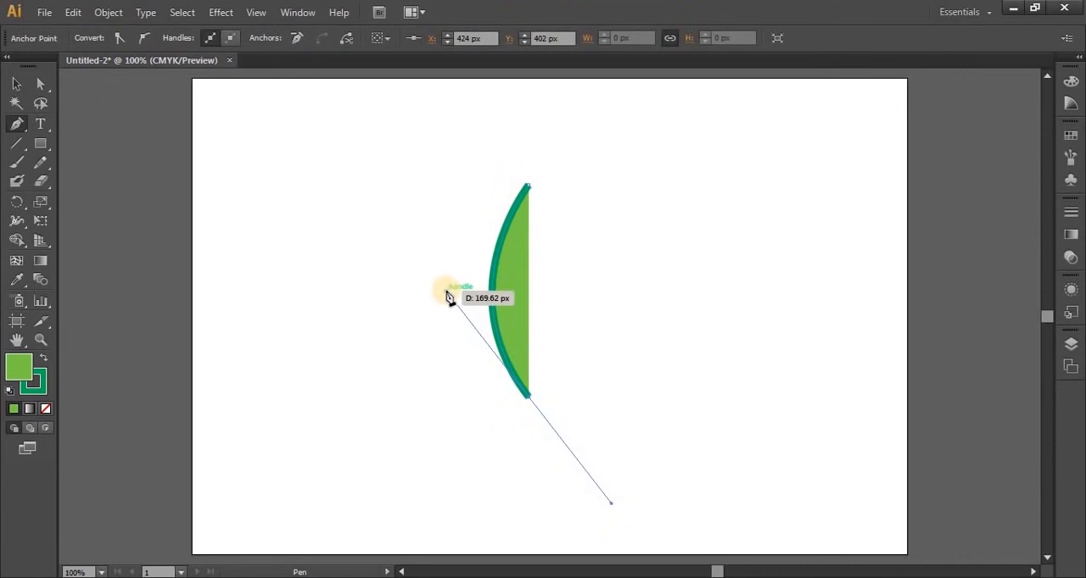
key("alt")
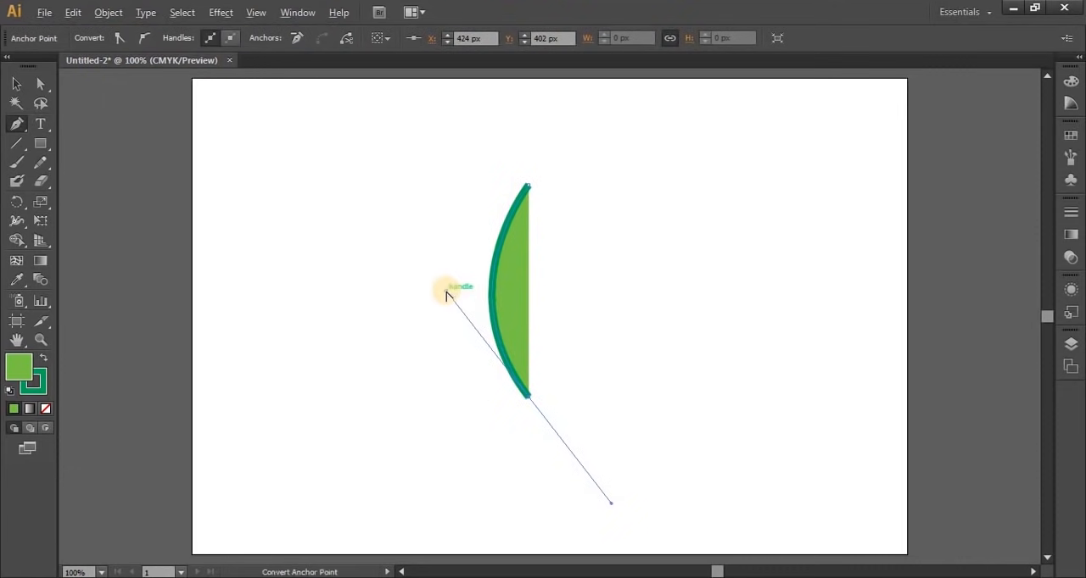
left_click_drag(447, 293, 290, 156)
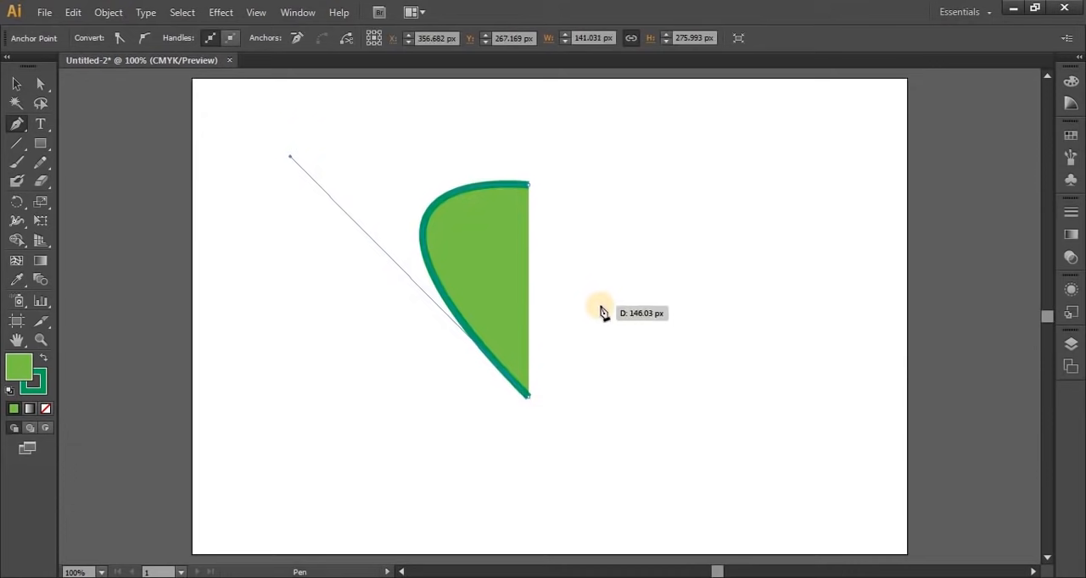
Remove the fill from the half-leaf curve, keeping its green stroke, and deselect it
key("slash")
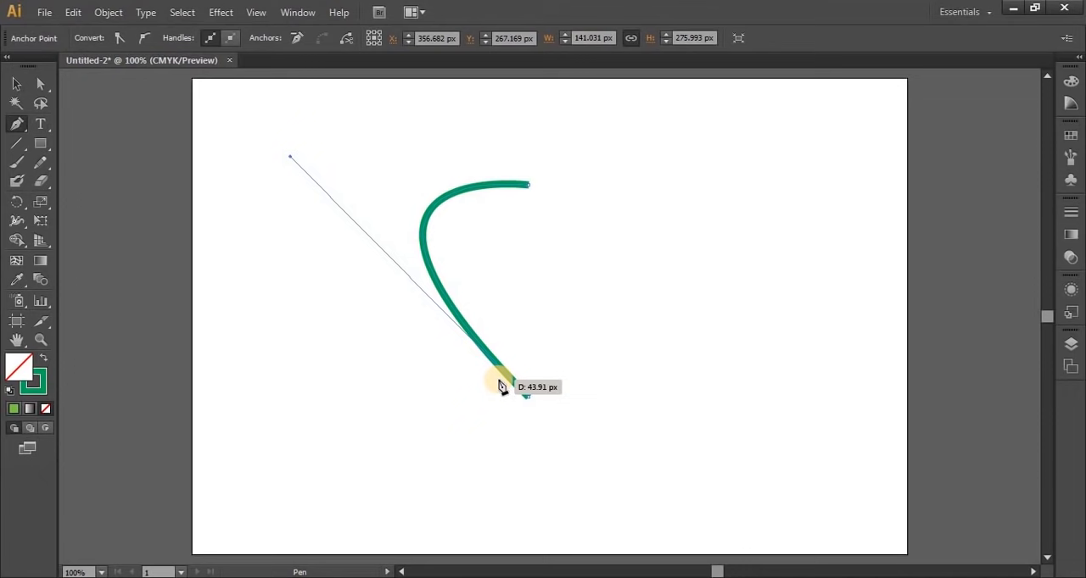
left_click_drag(500, 386, 503, 386)
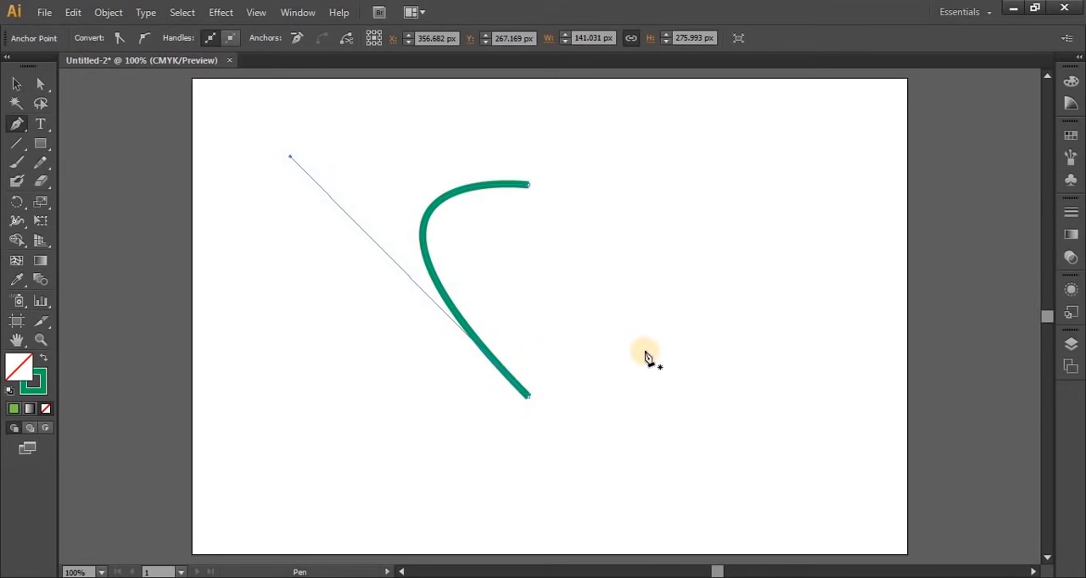
left_click(16, 84)
left_click(379, 408)
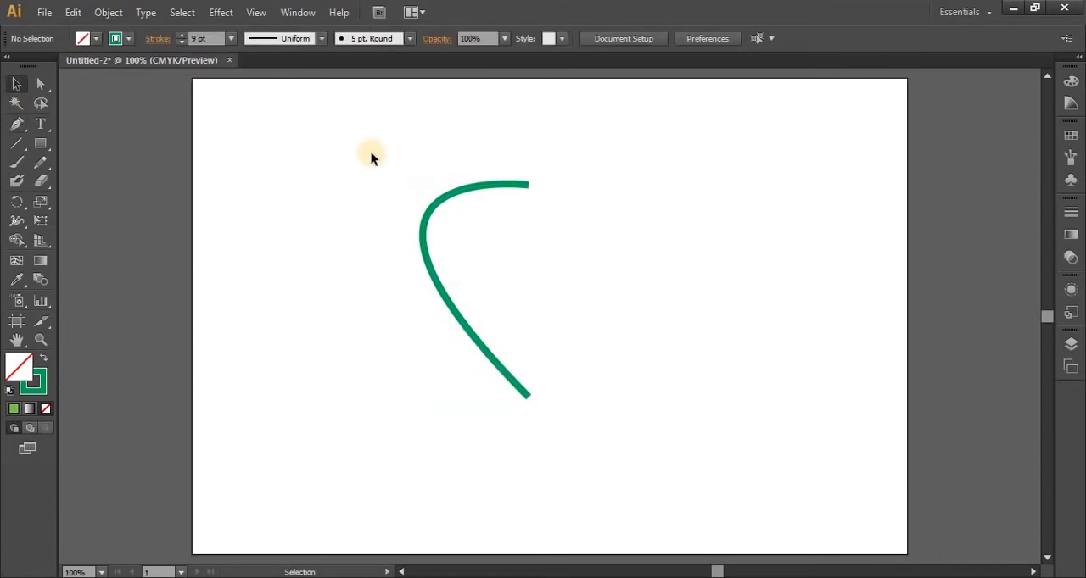
Create a copy of the half-leaf curve reflected across the vertical axis and align it with the original's upper and lower end points
left_click(494, 370)
right_click(421, 245)
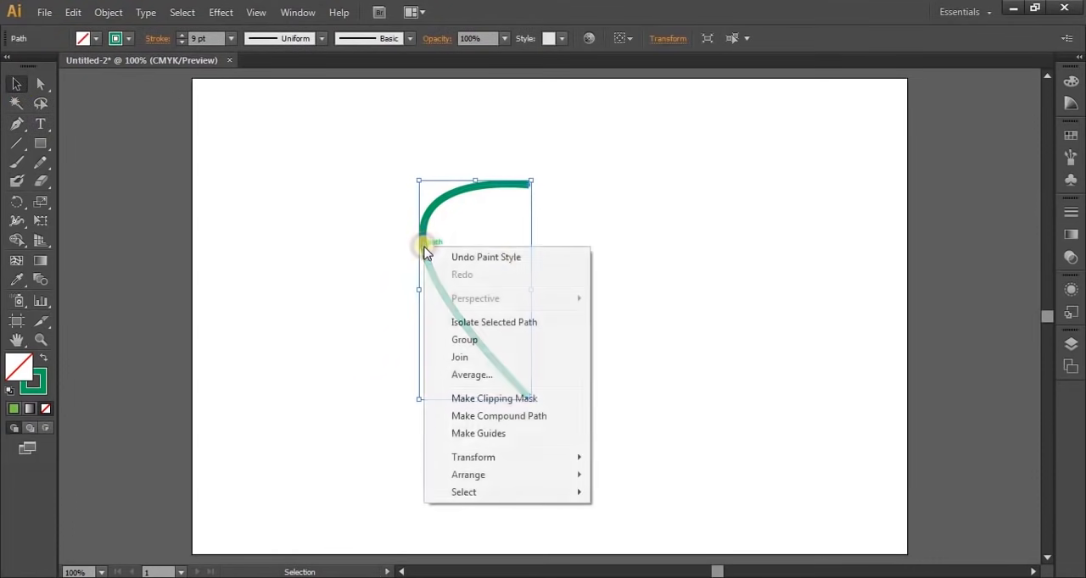
mouse_move(560, 457)
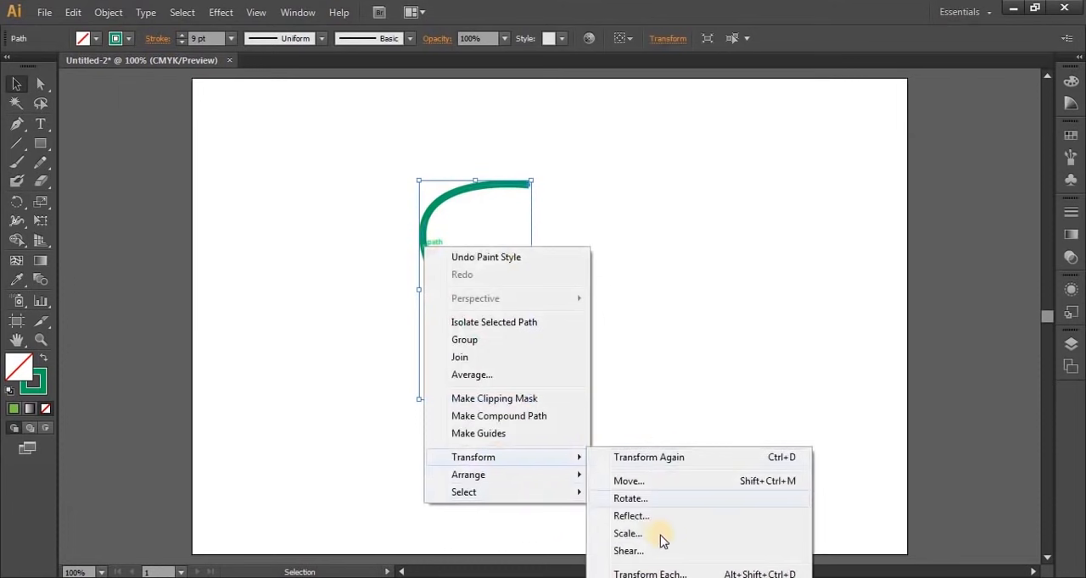
left_click(637, 517)
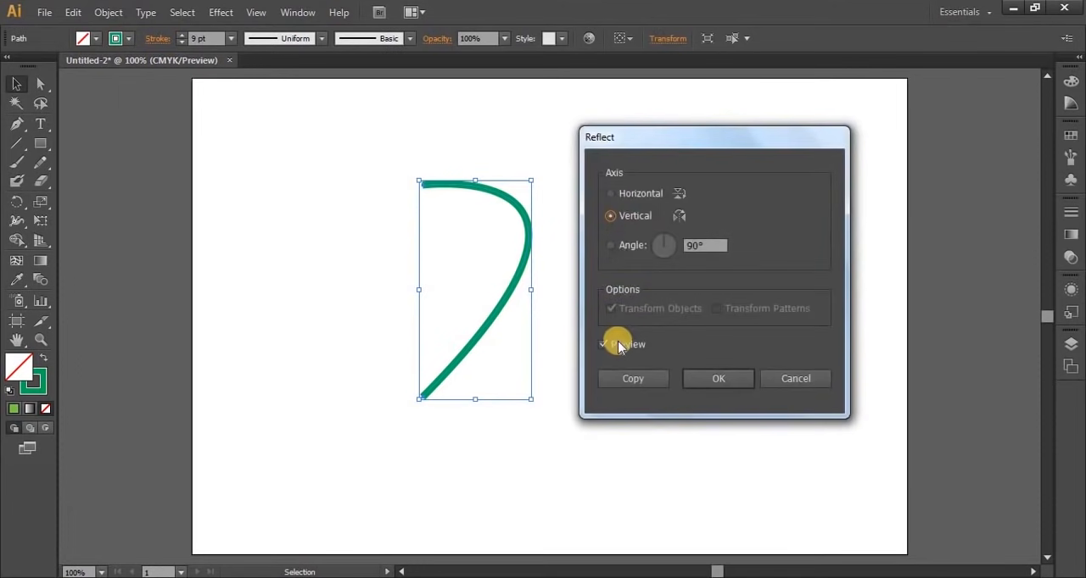
left_click(618, 388)
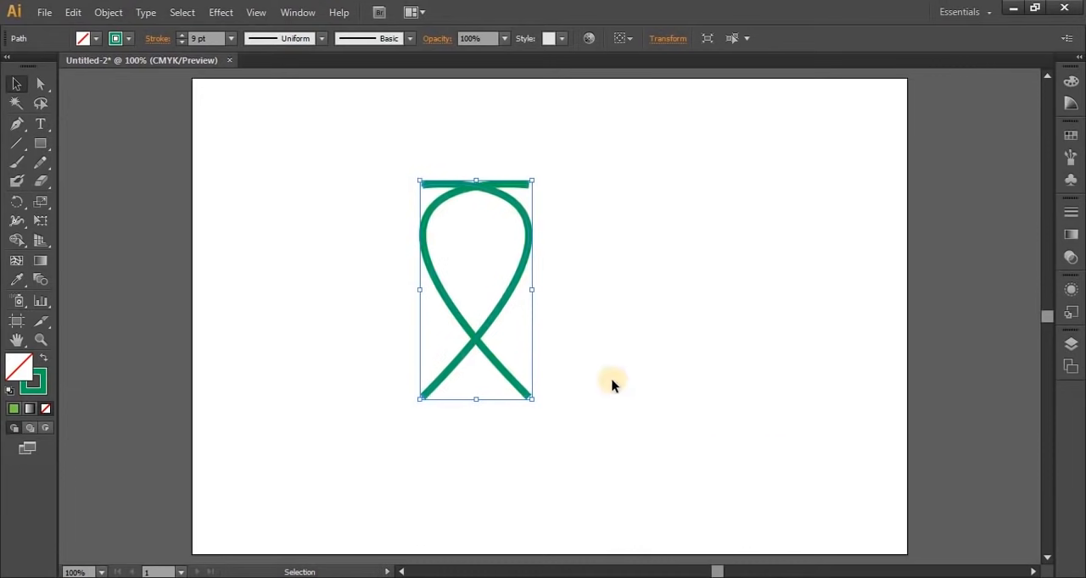
left_click_drag(529, 282, 620, 284)
left_click(779, 476)
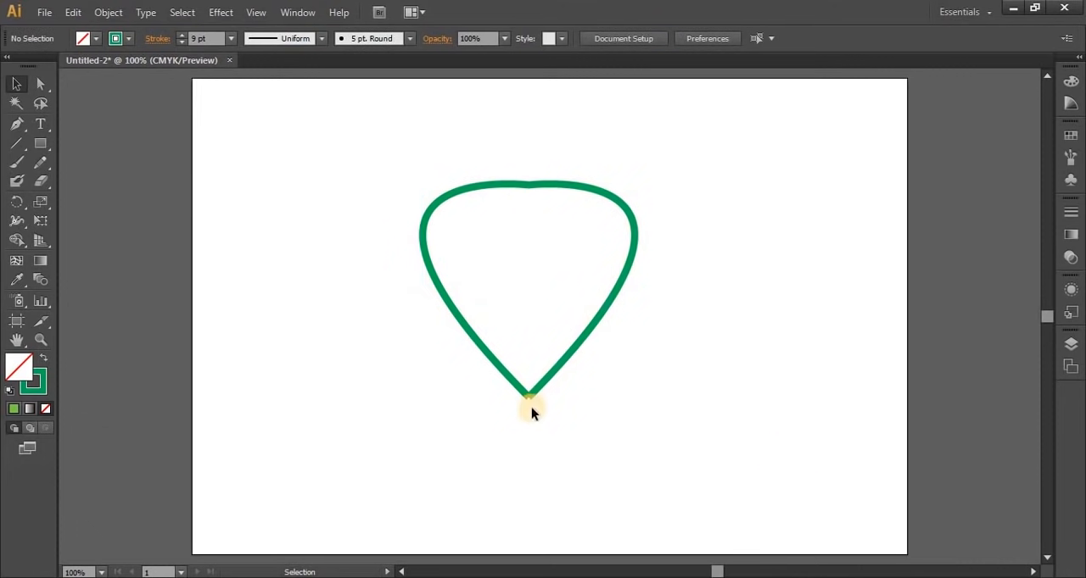
Average the two upper end points on both axes, join them into one anchor and deselect the path
left_click(41, 82)
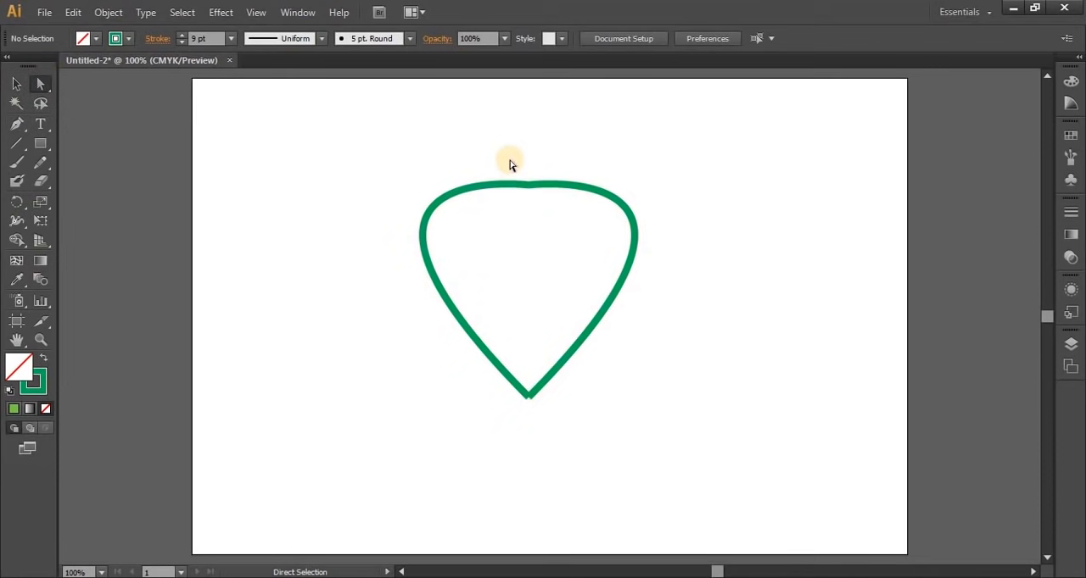
left_click_drag(508, 159, 544, 227)
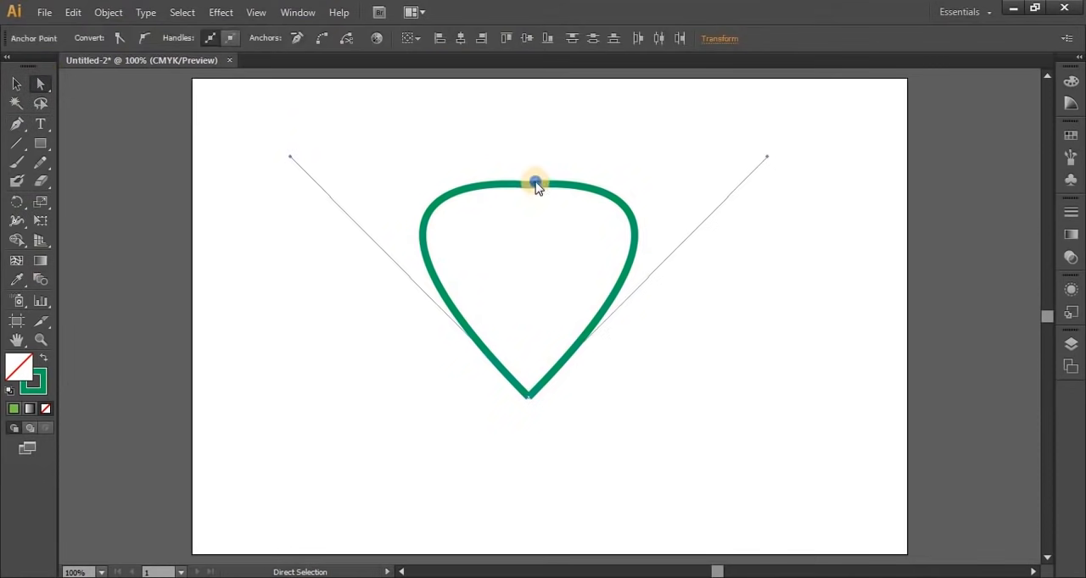
right_click(532, 179)
left_click(585, 293)
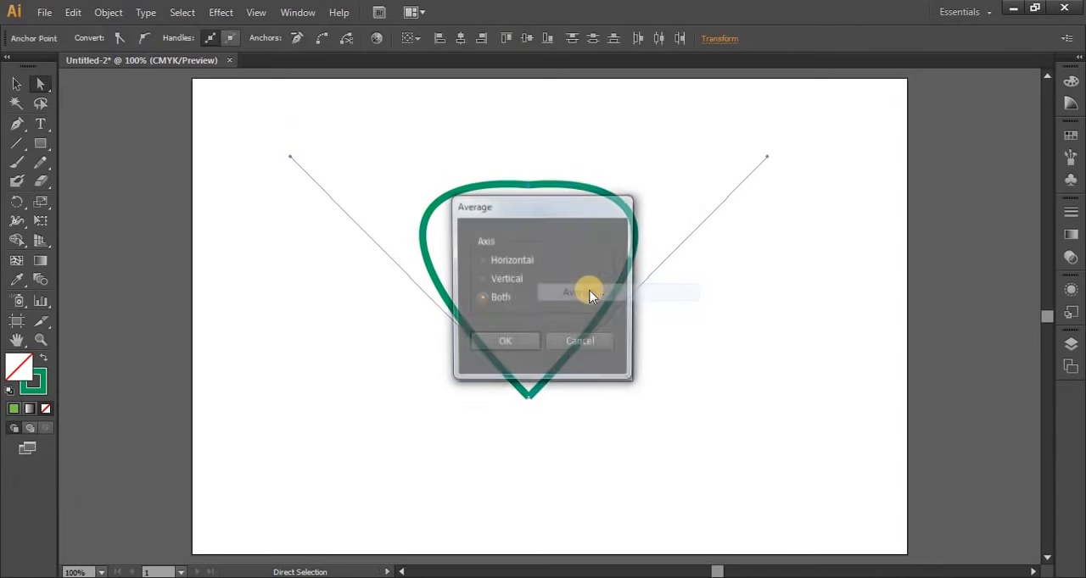
left_click(501, 346)
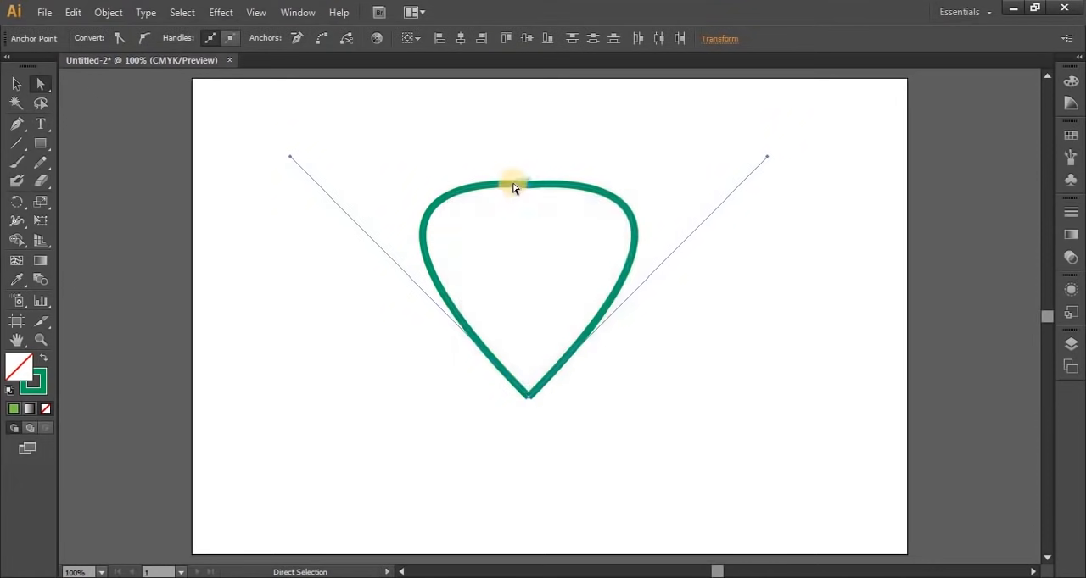
right_click(514, 183)
left_click(553, 280)
left_click(632, 422)
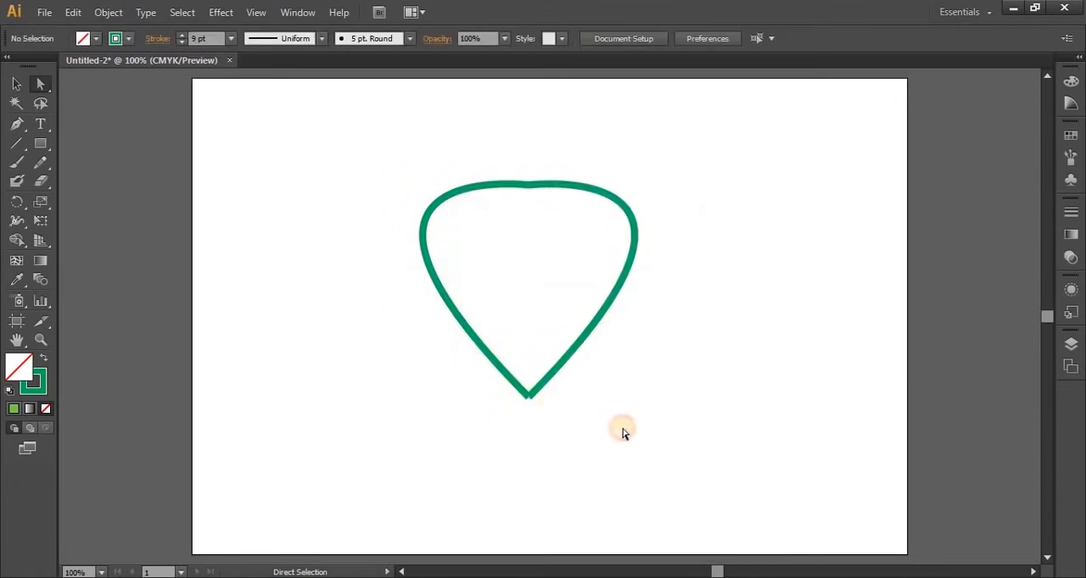
Average the two lower end points on both axes, join them into one anchor and deselect the leaf
left_click_drag(504, 345, 578, 444)
right_click(526, 393)
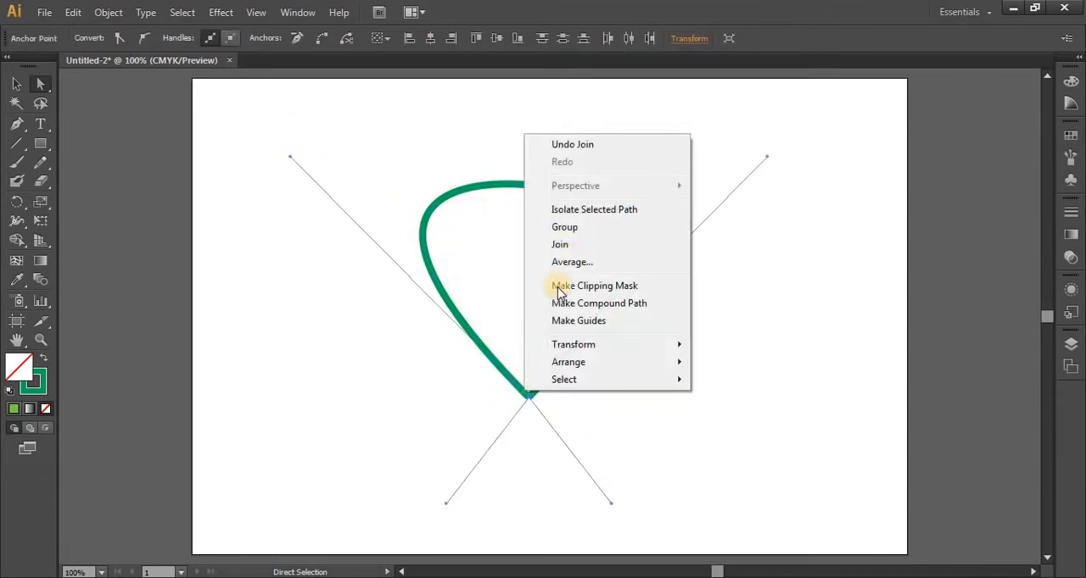
left_click(573, 262)
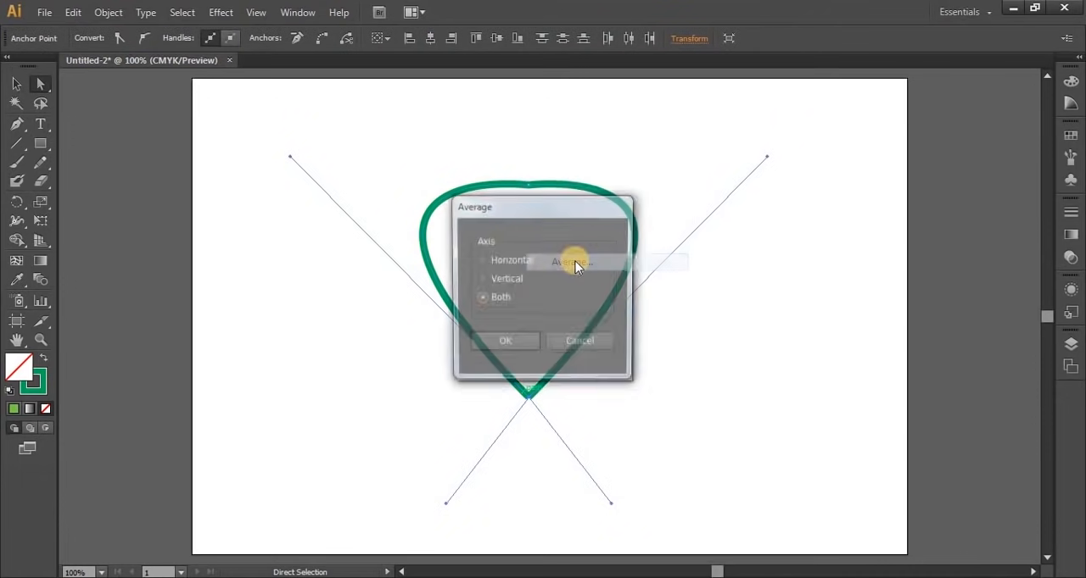
left_click(512, 347)
right_click(522, 390)
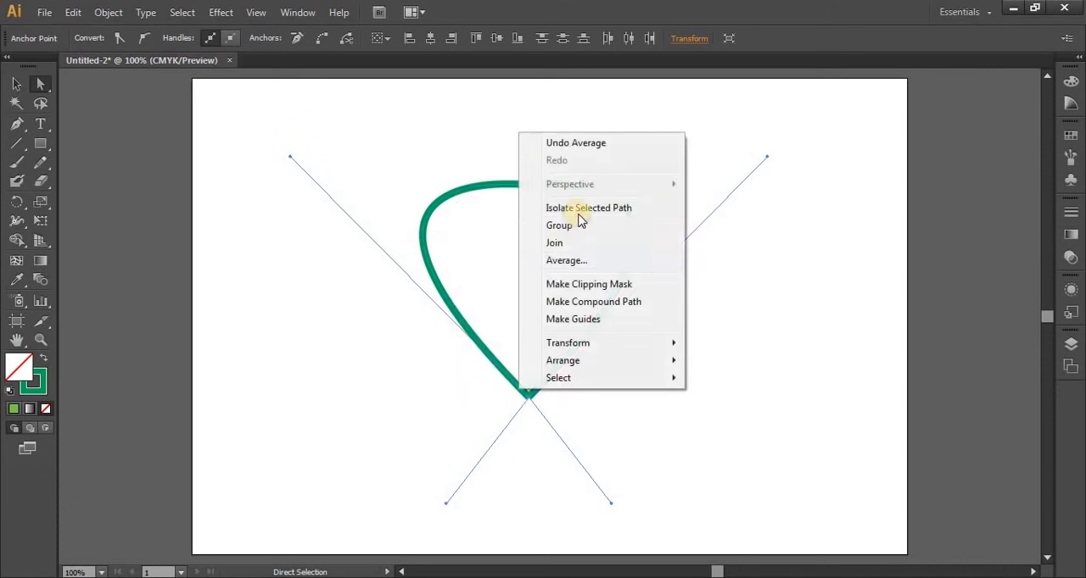
key("Return")
left_click(654, 425)
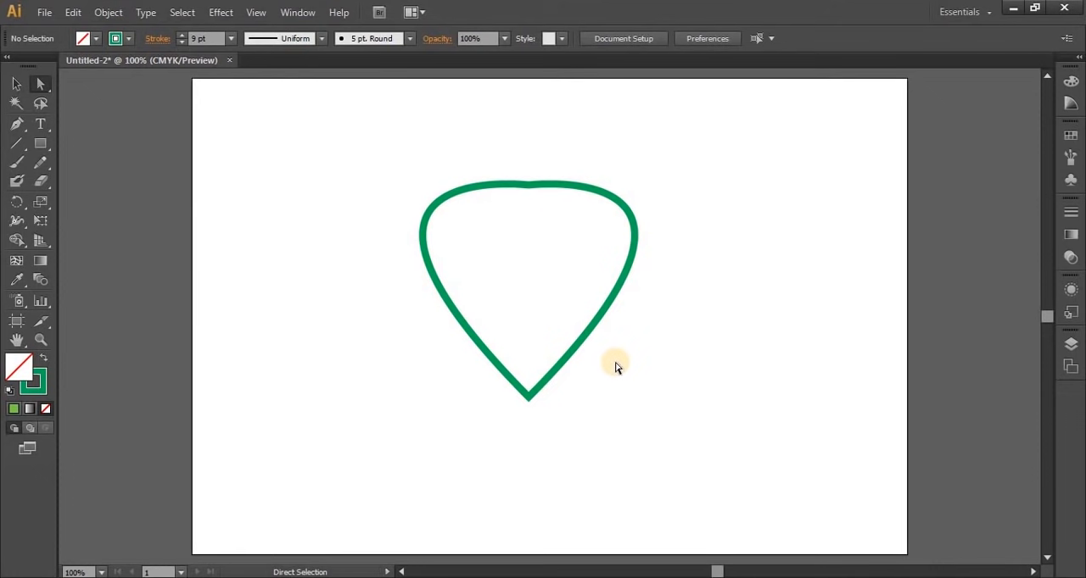
Clear the leaf outline from the artboard and return to the Selection tool
key("ctrl+z")
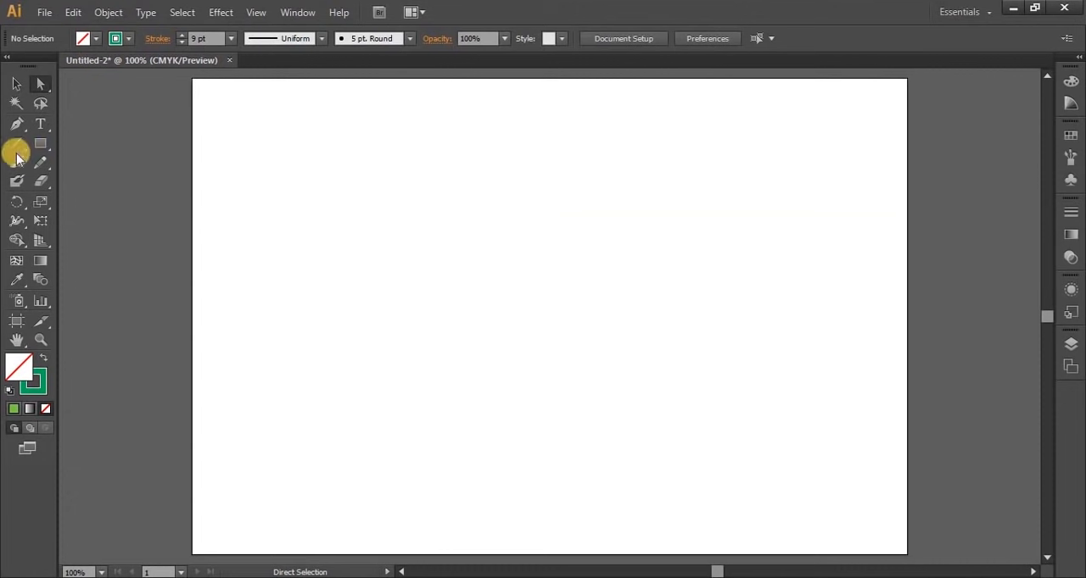
left_click(17, 83)
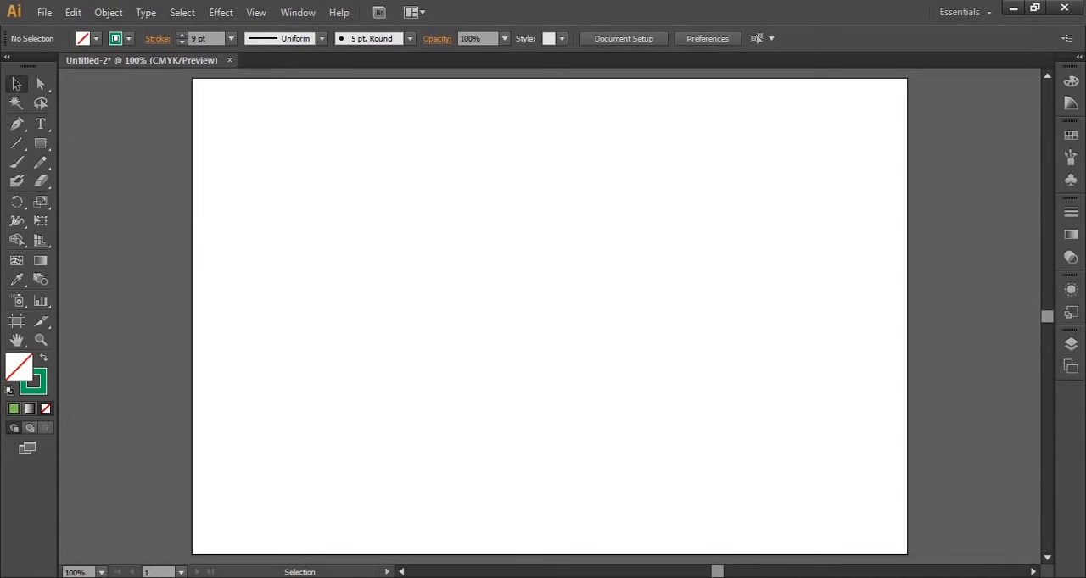
Bring the bear face image 28089227.jpg from the Desktop folder onto the artboard
left_click(122, 577)
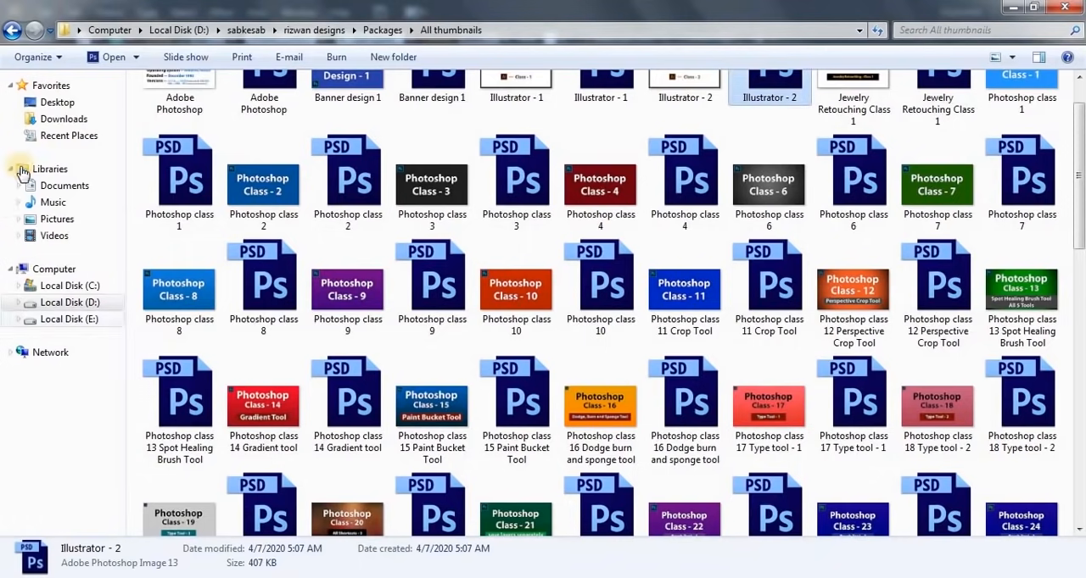
left_click(61, 102)
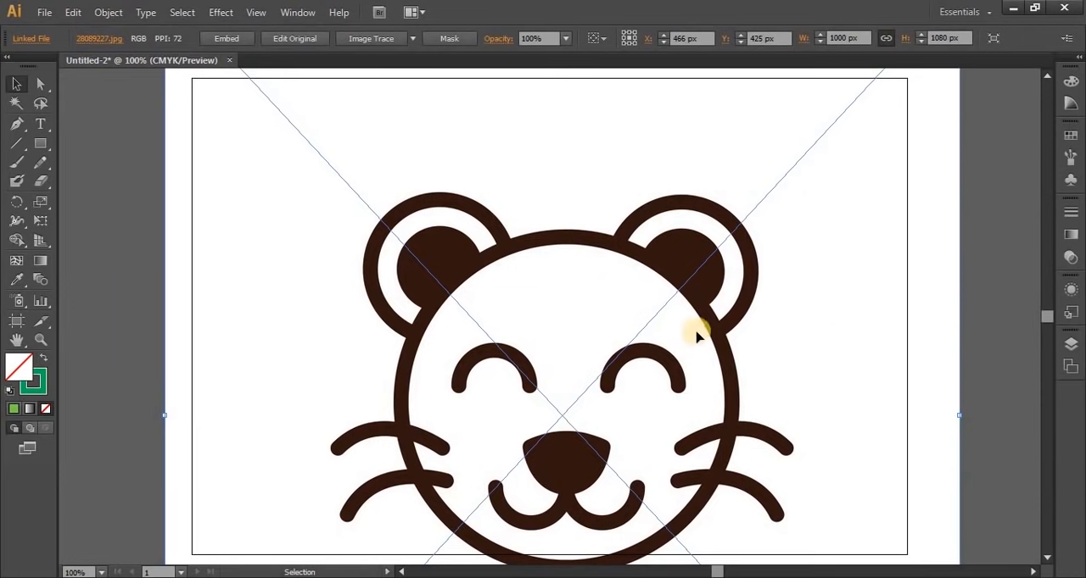
scroll(696, 334, "down", 1)
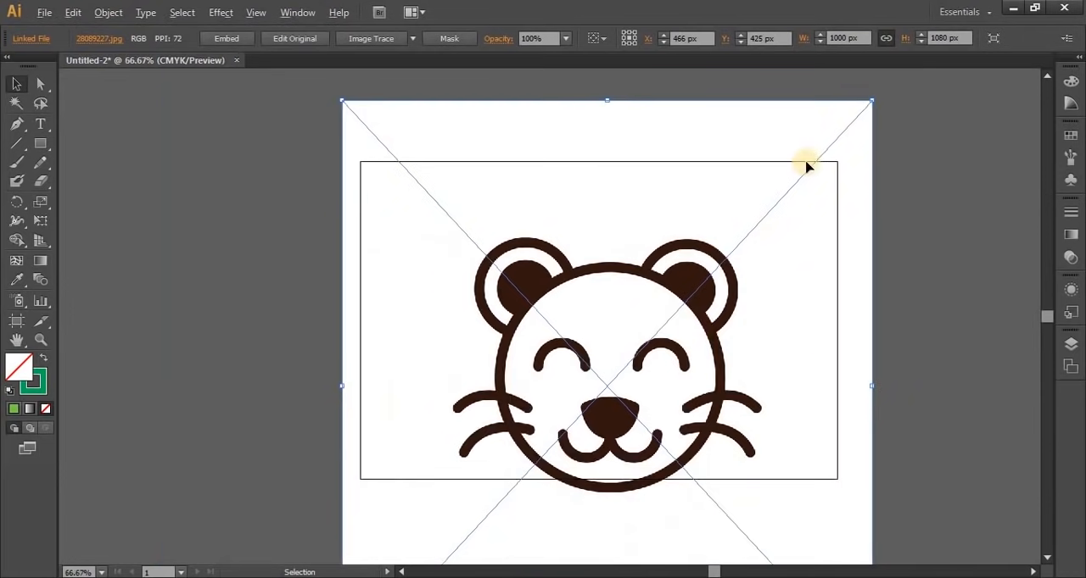
Scale the linked bear image proportionally to about 614 by 663 px near the artboard's centre and delete it
left_click_drag(871, 104, 820, 213)
left_click_drag(582, 383, 691, 227)
left_click_drag(819, 135, 695, 324)
left_click_drag(564, 358, 629, 274)
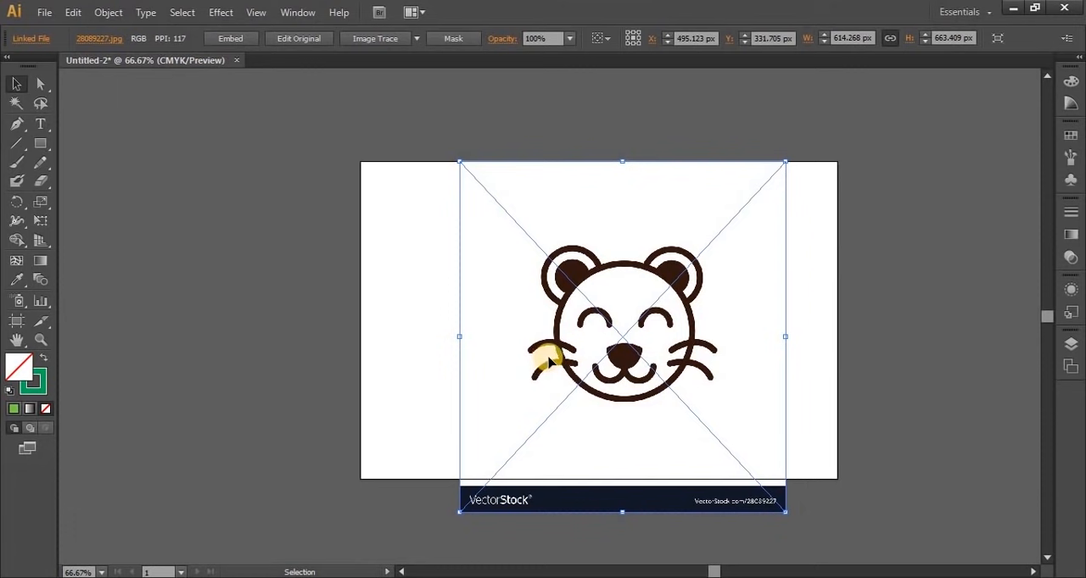
key("Delete")
key("ctrl+1")
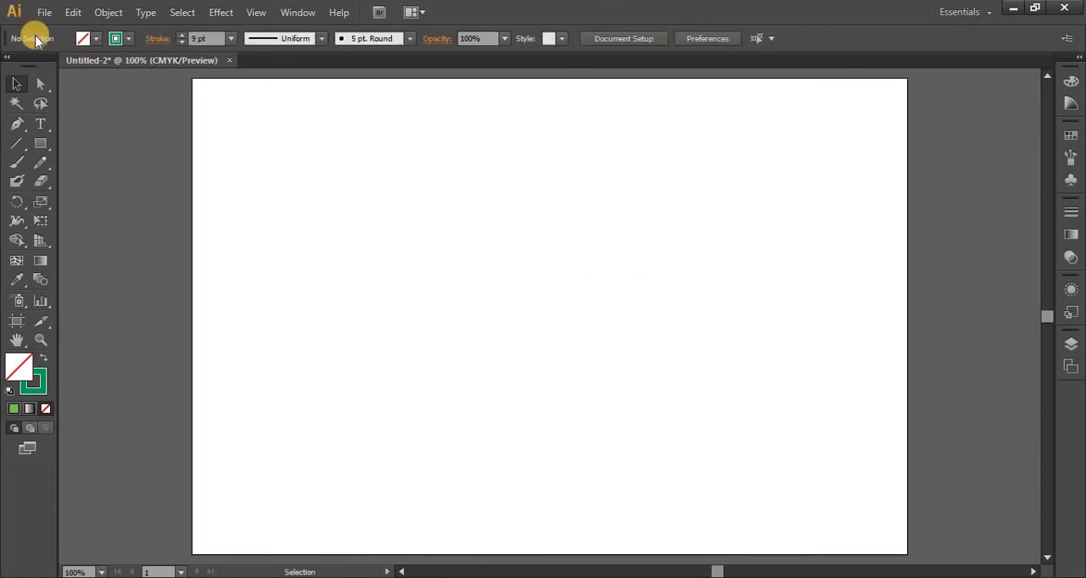
Place 28089227.jpg on the artboard at about 525 by 567 px and embed it in the document
left_click(43, 13)
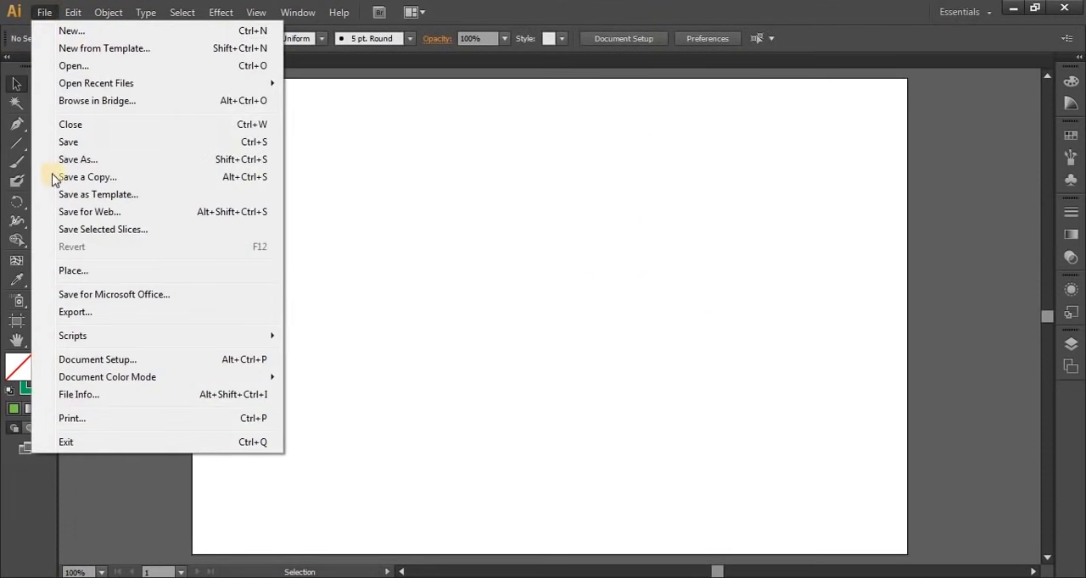
left_click(77, 270)
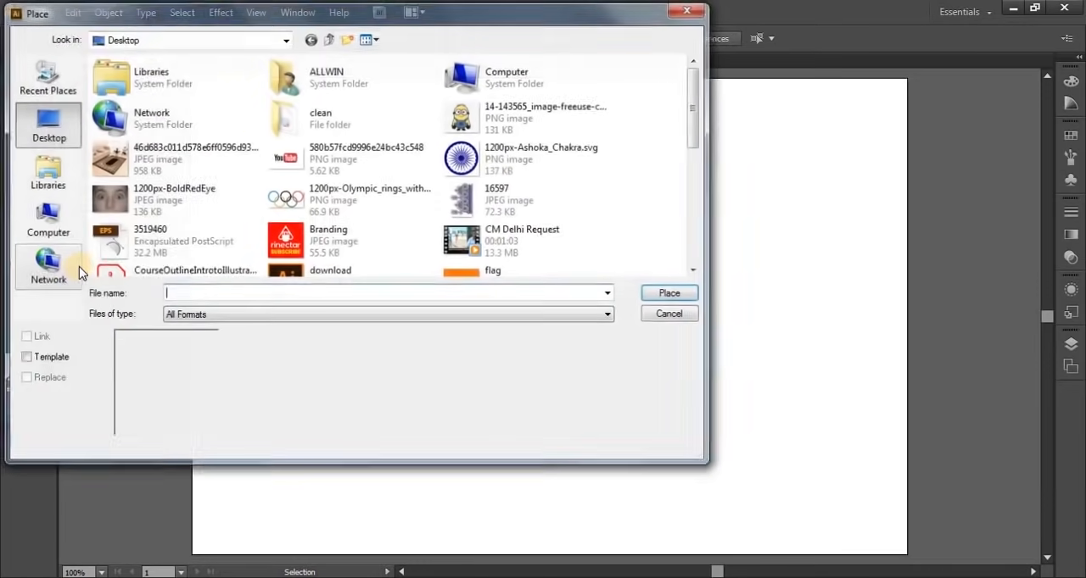
left_click(138, 41)
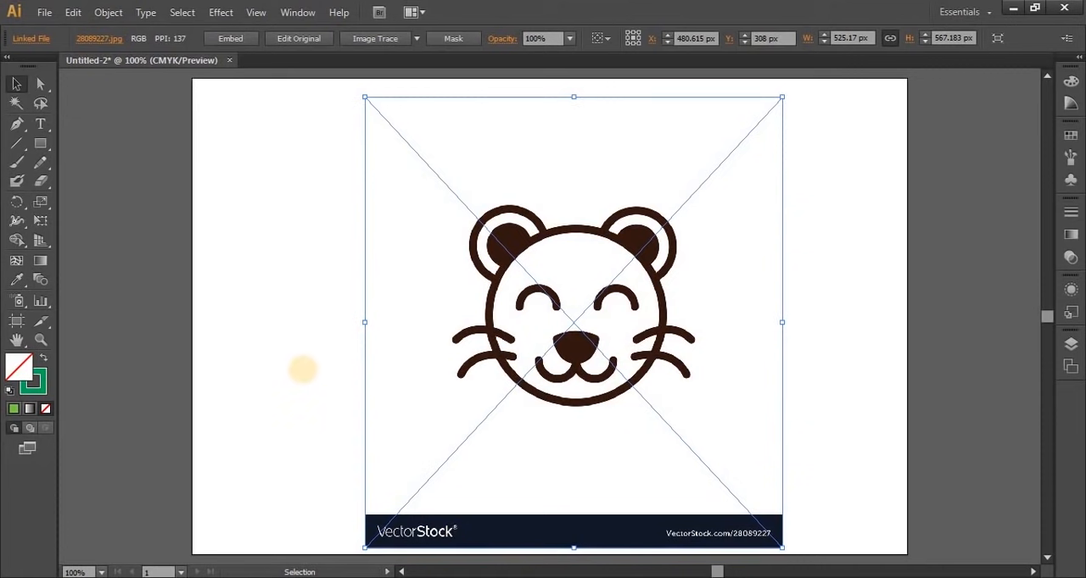
left_click(230, 41)
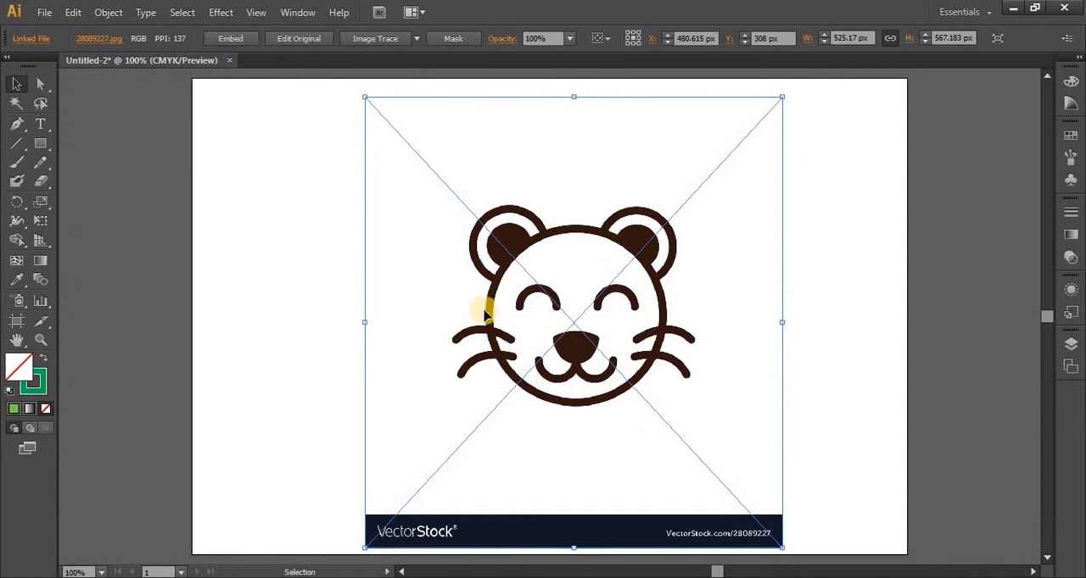
left_click(229, 40)
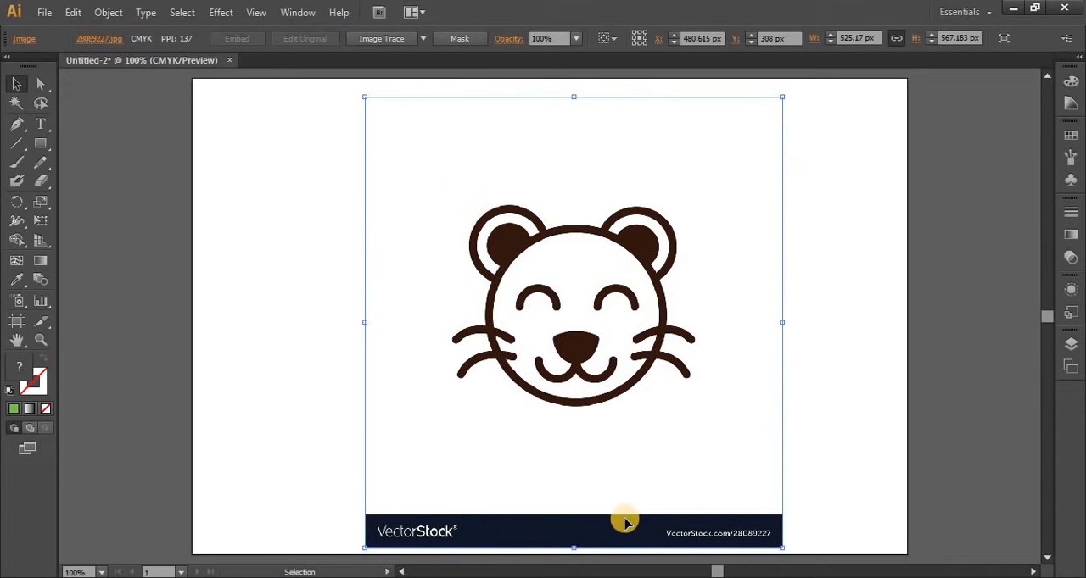
Expand Layer 1 in the layer list and lock the embedded bear image
left_click(1069, 345)
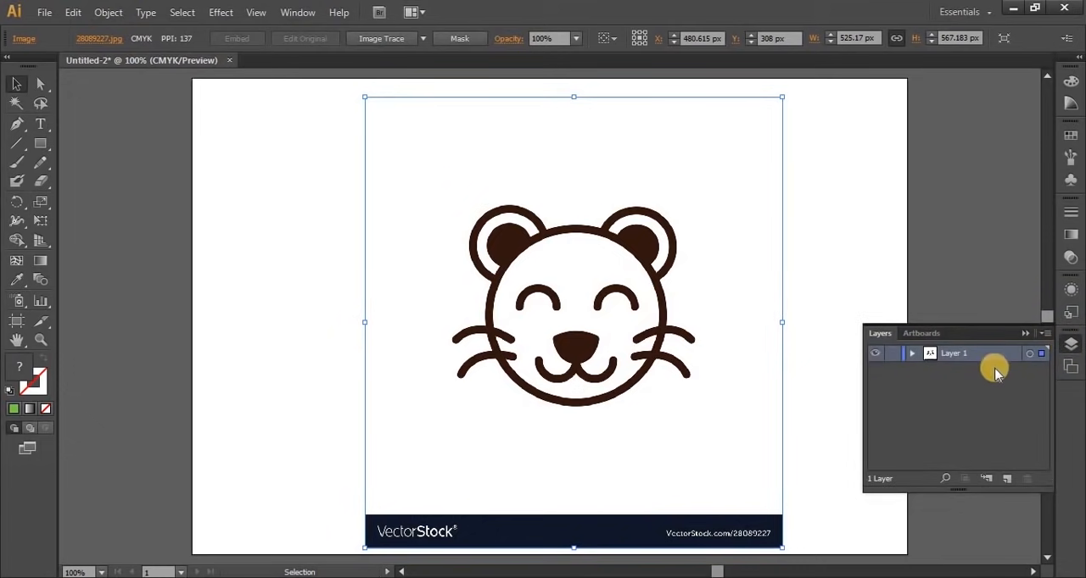
left_click(574, 315)
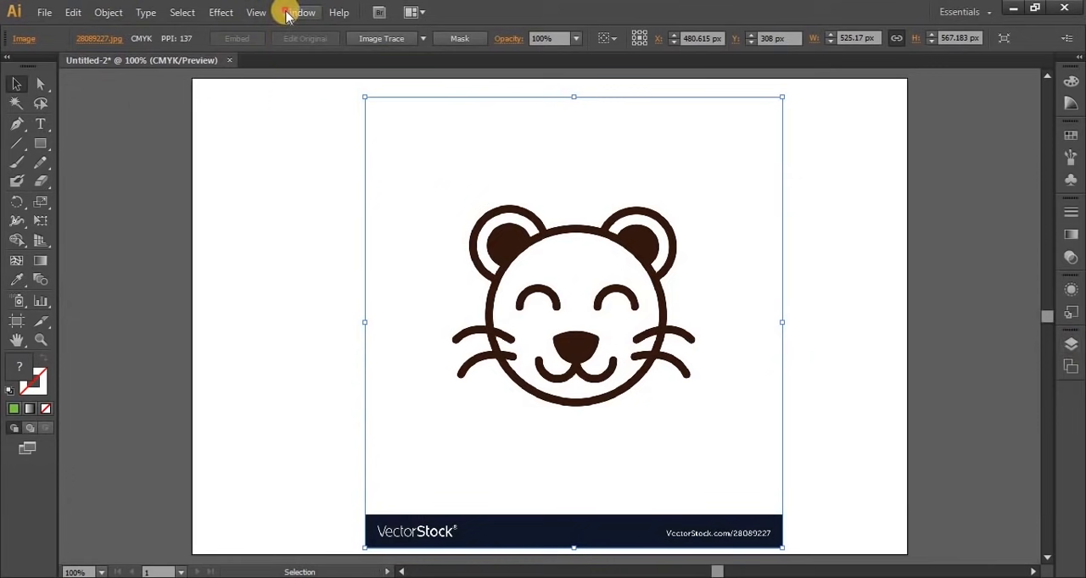
left_click(288, 12)
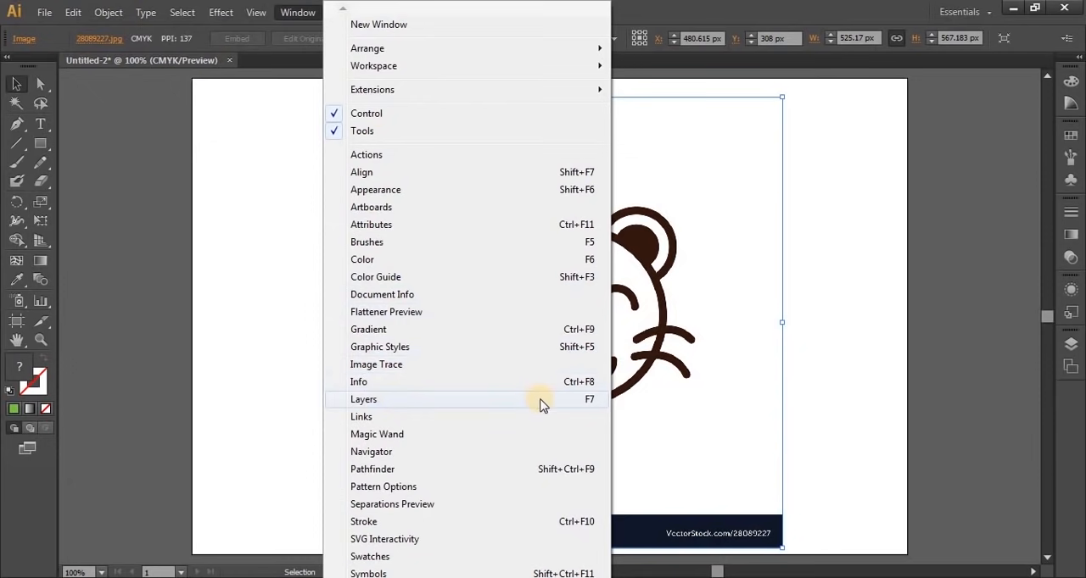
left_click(291, 12)
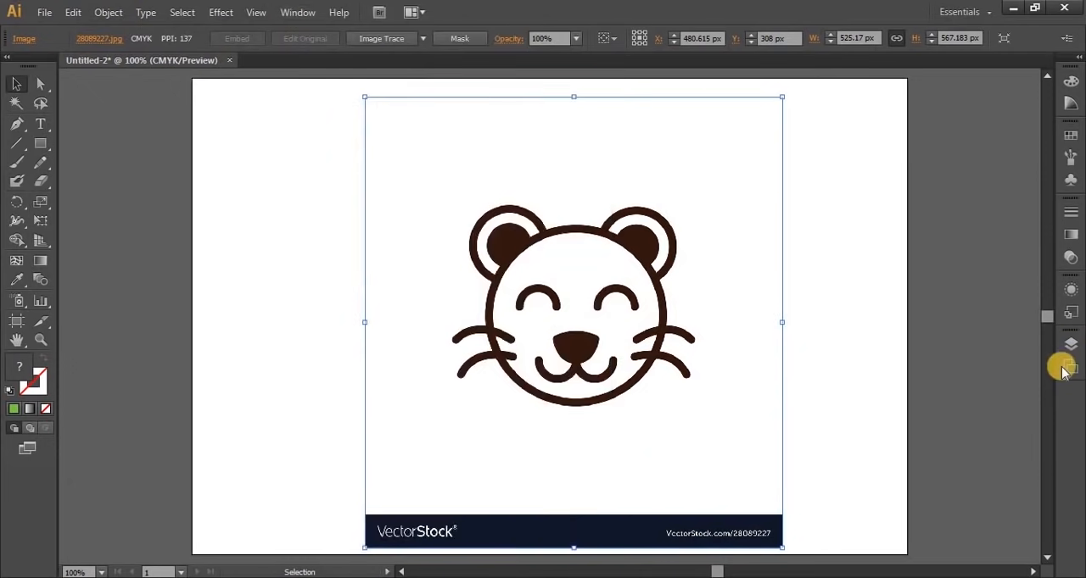
left_click(1072, 348)
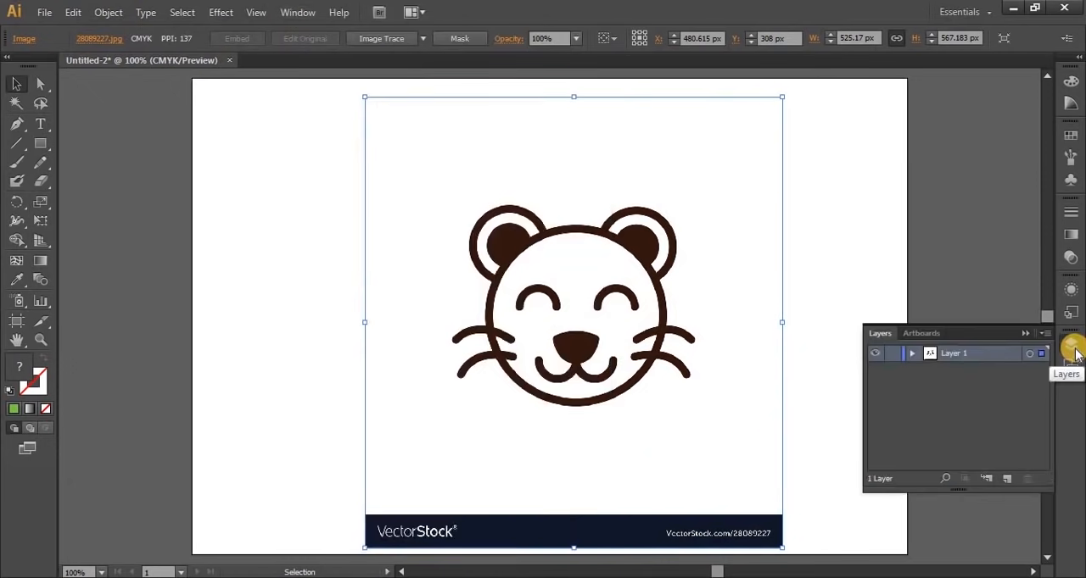
left_click(911, 353)
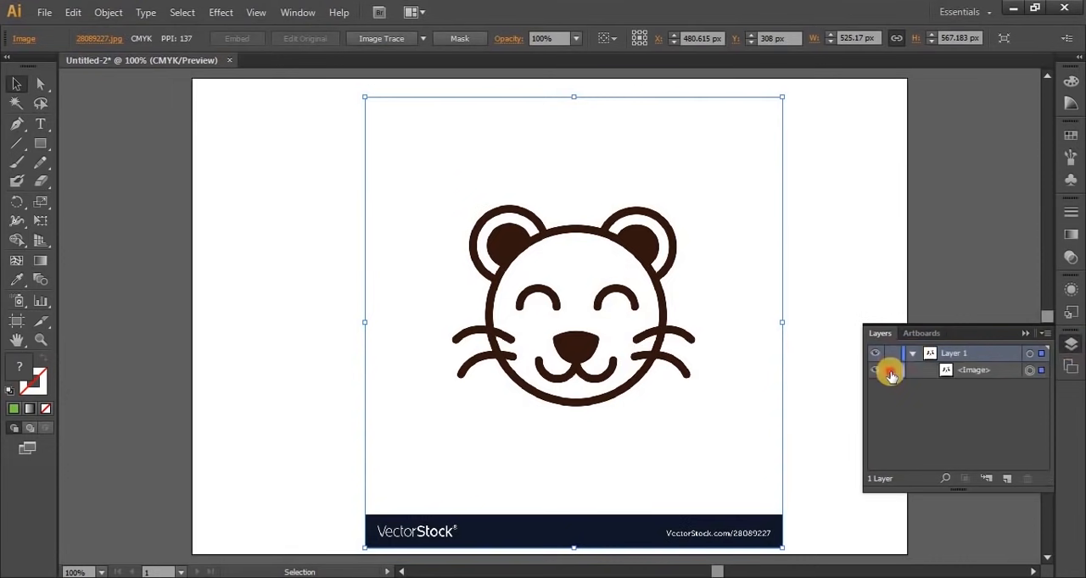
left_click(890, 372)
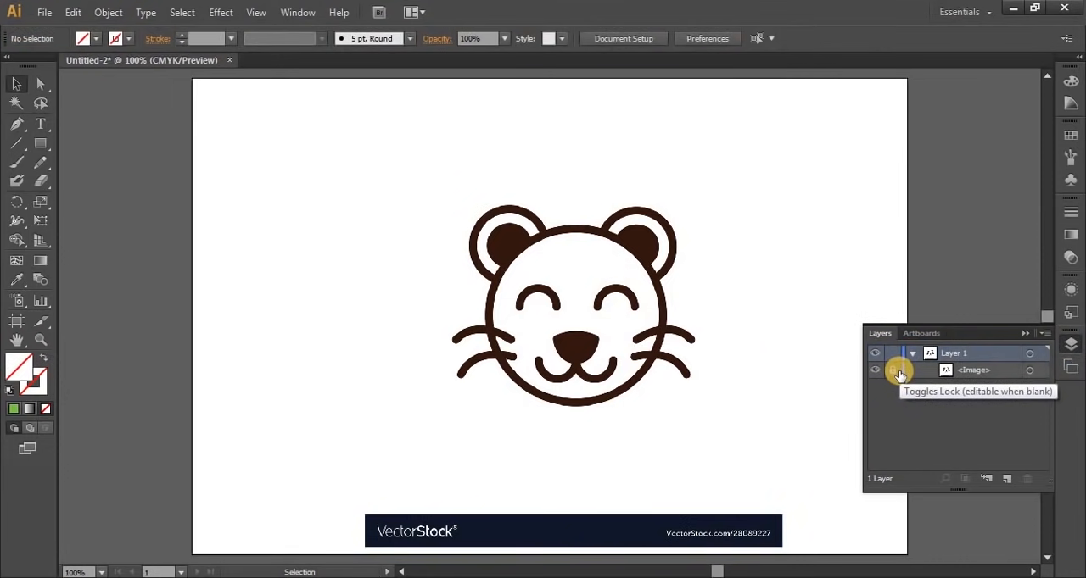
left_click(894, 371)
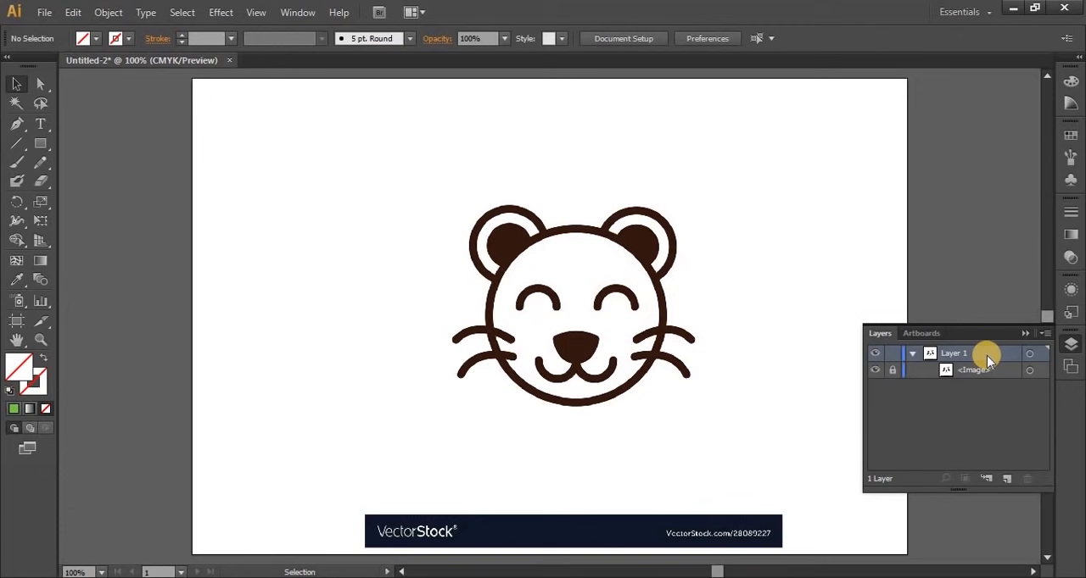
left_click(1071, 346)
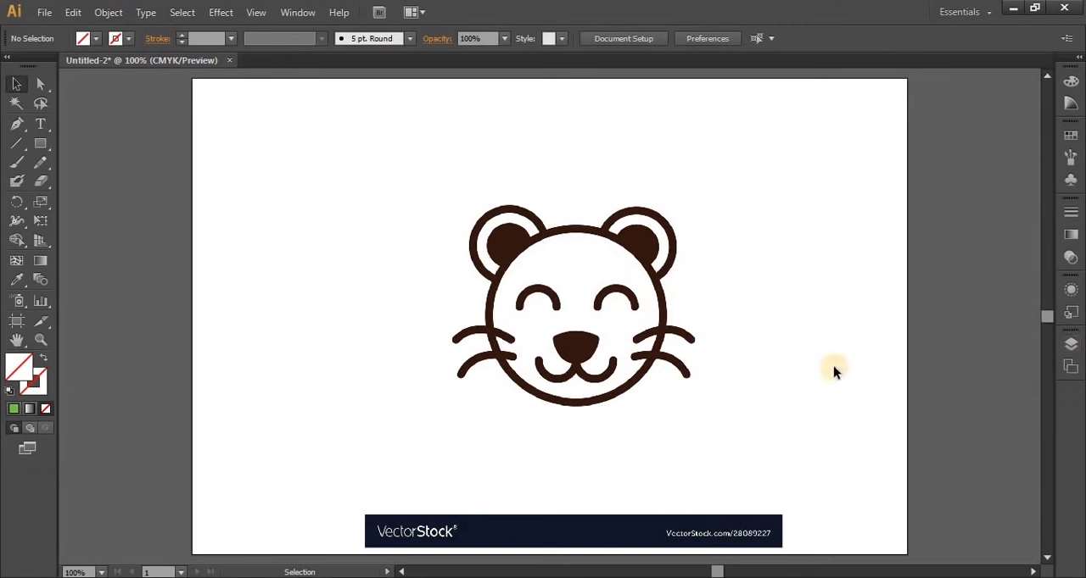
scroll(637, 398, "up", 2)
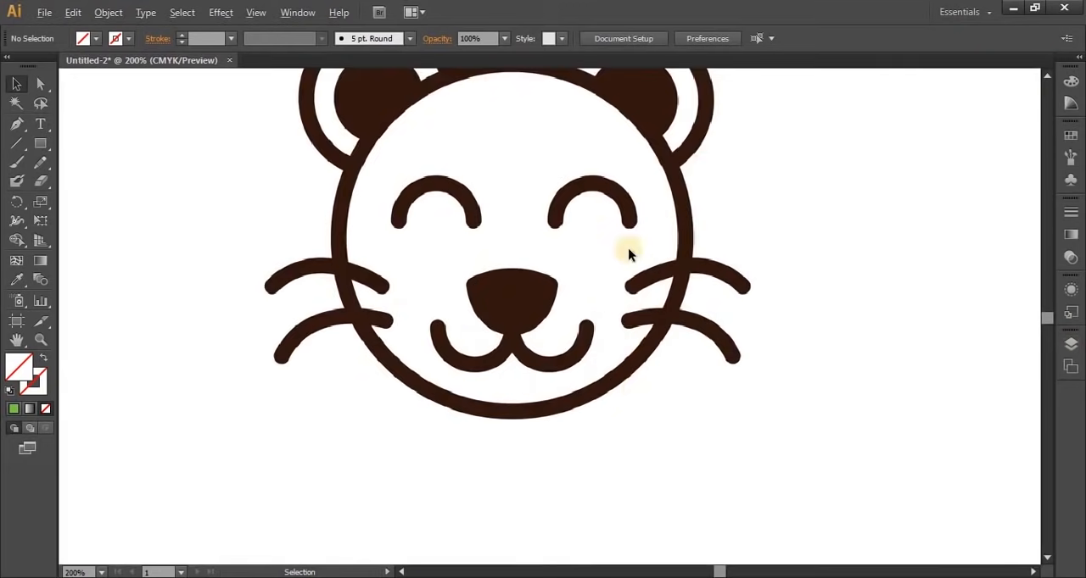
left_click_drag(618, 225, 652, 298)
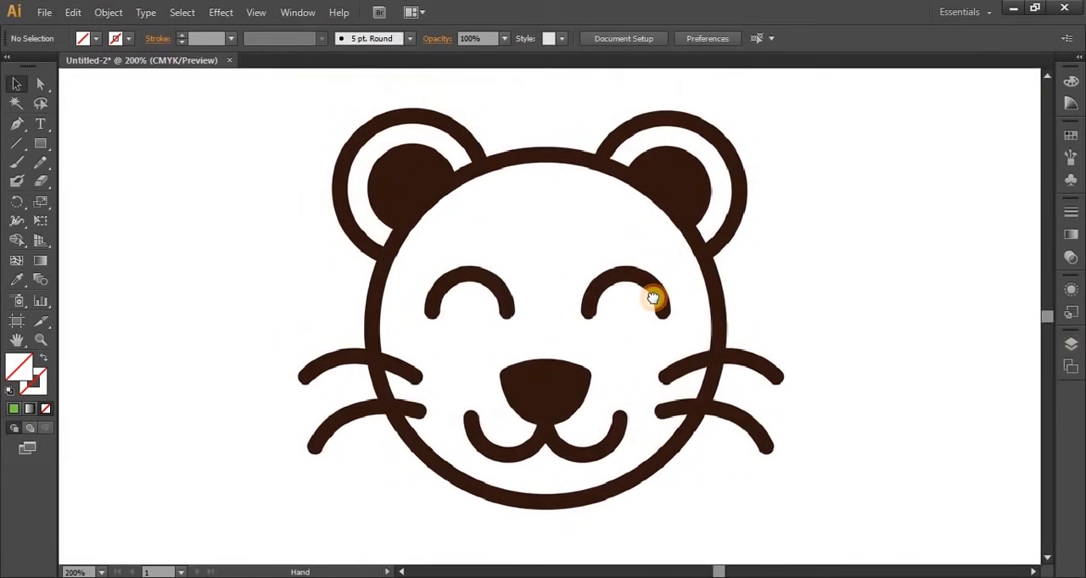
left_click(20, 125)
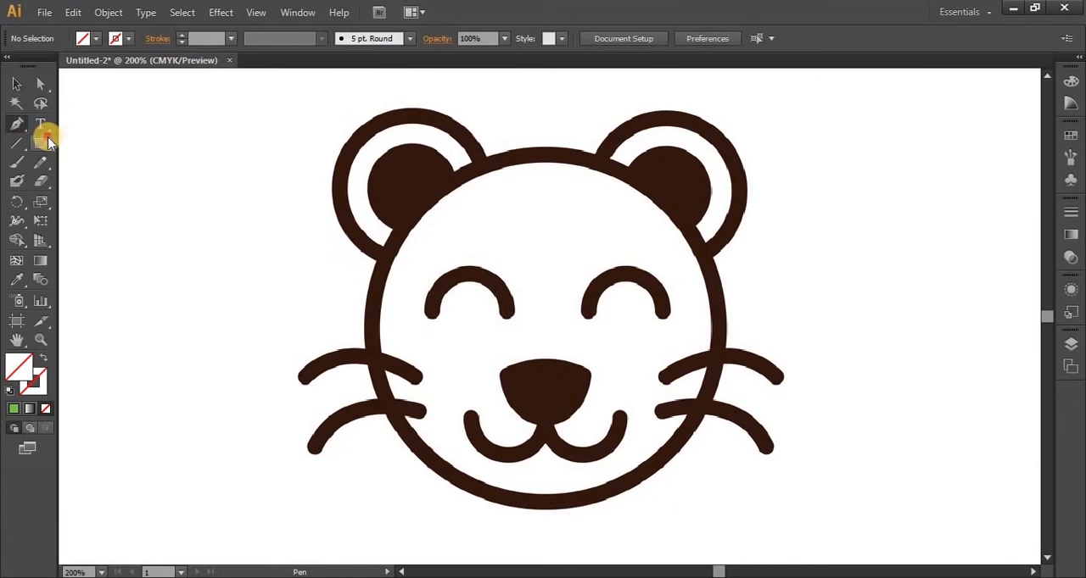
left_click(51, 144)
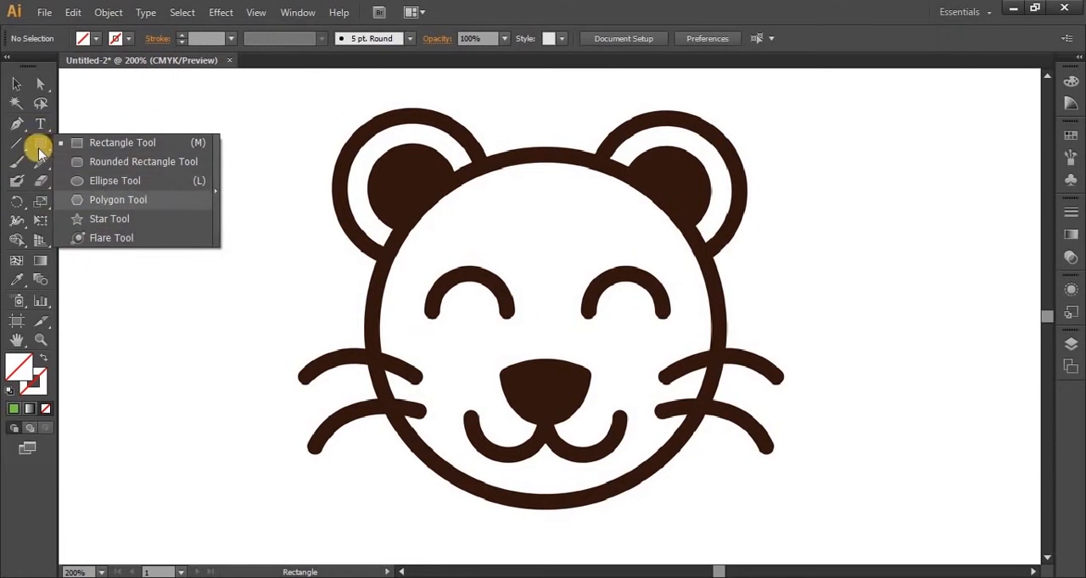
left_click(13, 128)
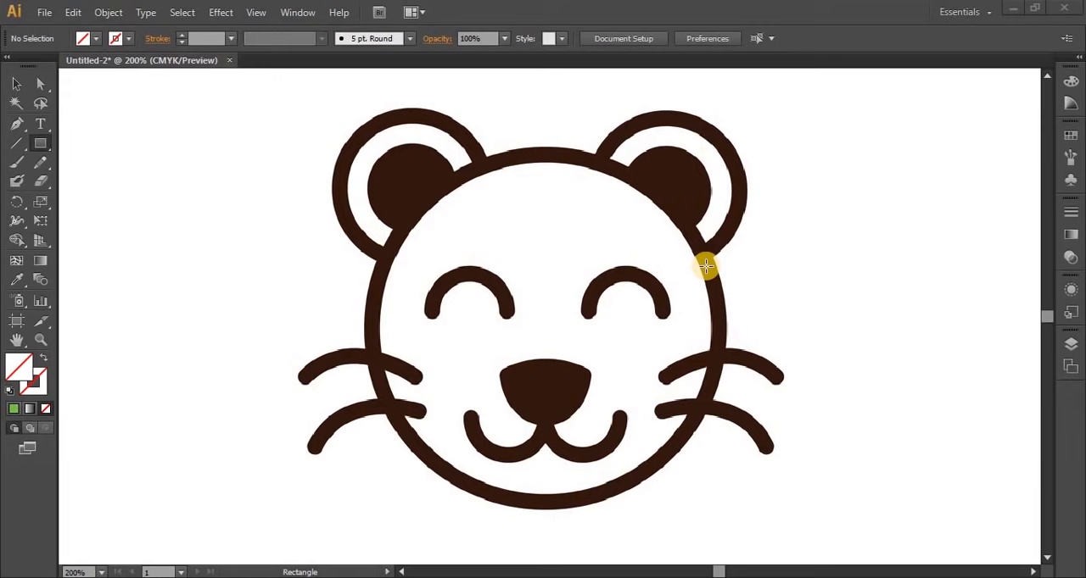
Show the rulers, add a vertical guide at X 483 px through the middle of the bear's nose, and lock the guides
left_click(16, 84)
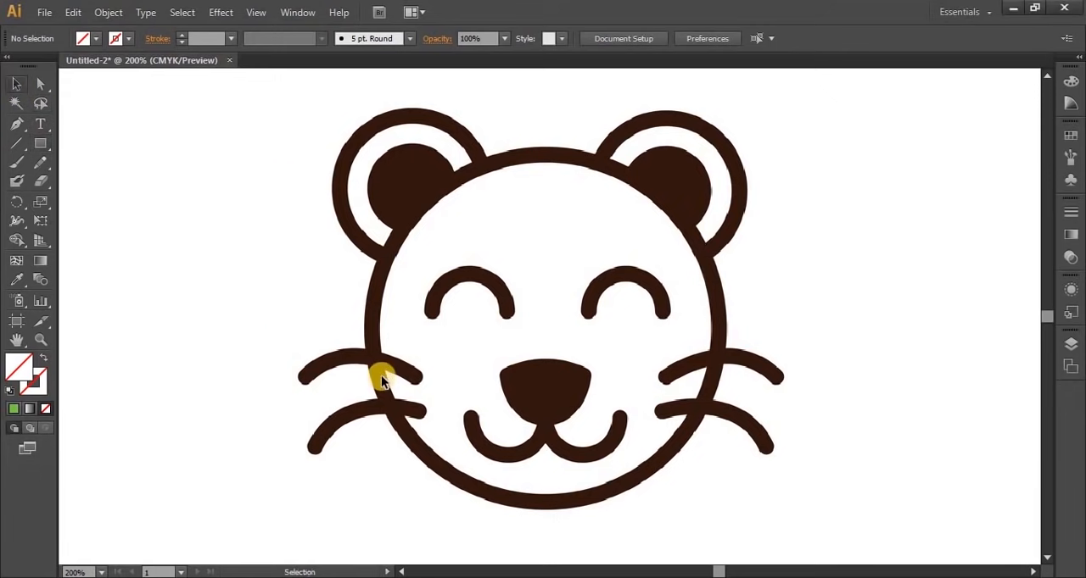
key("ctrl+r")
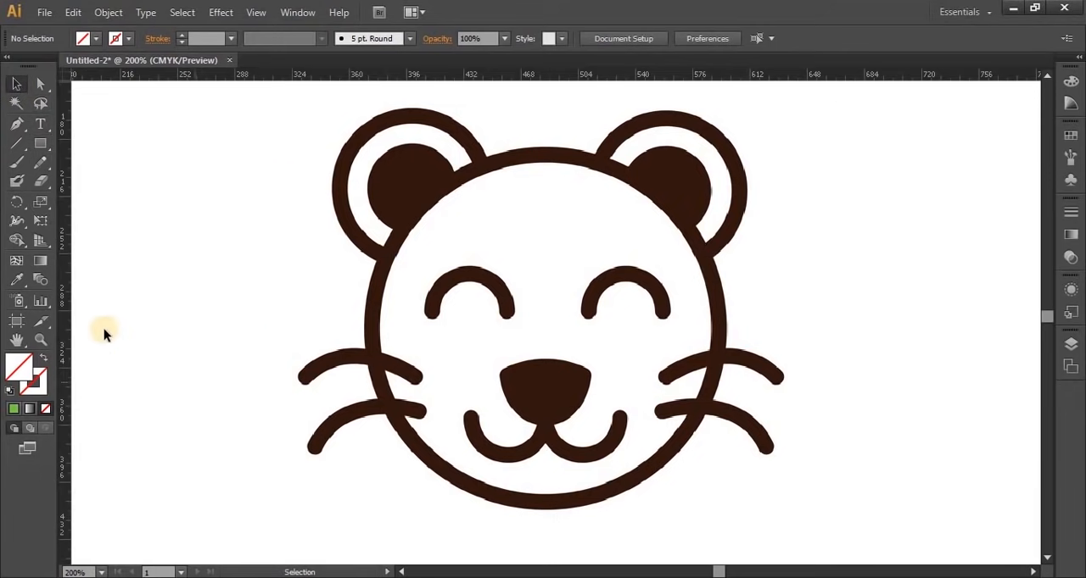
left_click_drag(104, 329, 544, 385)
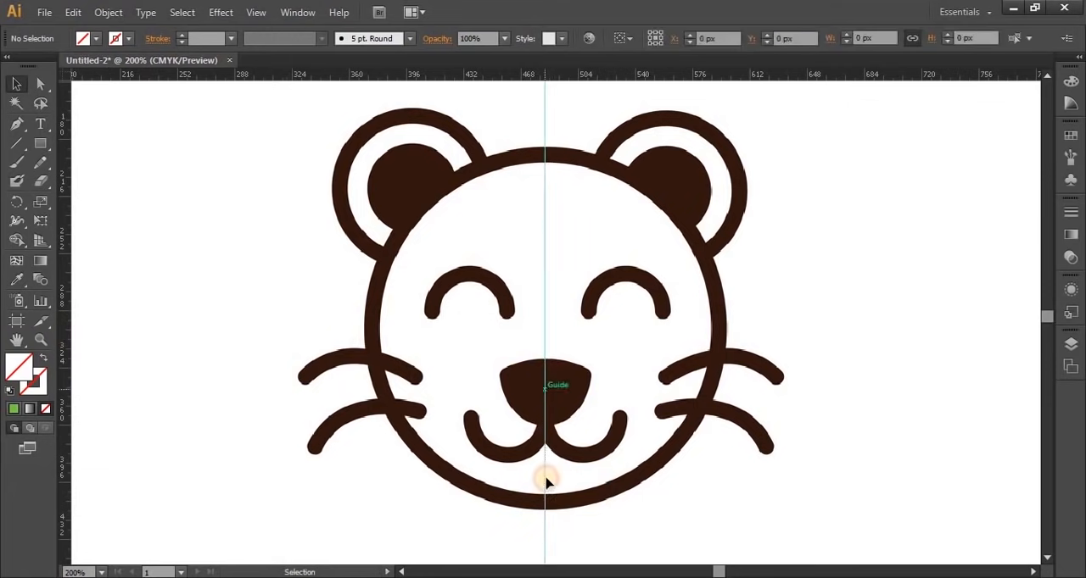
right_click(546, 120)
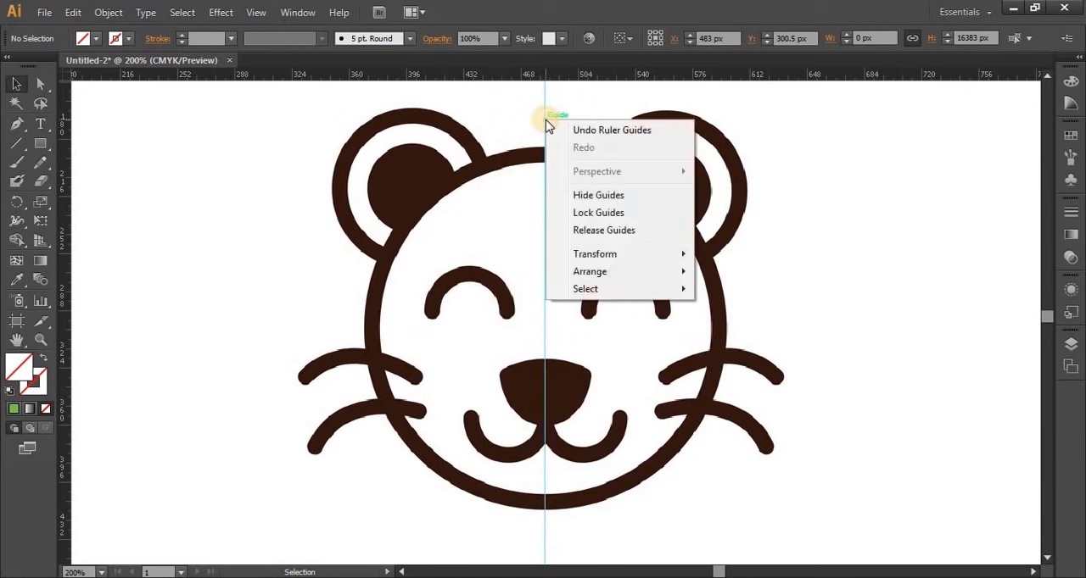
left_click(562, 219)
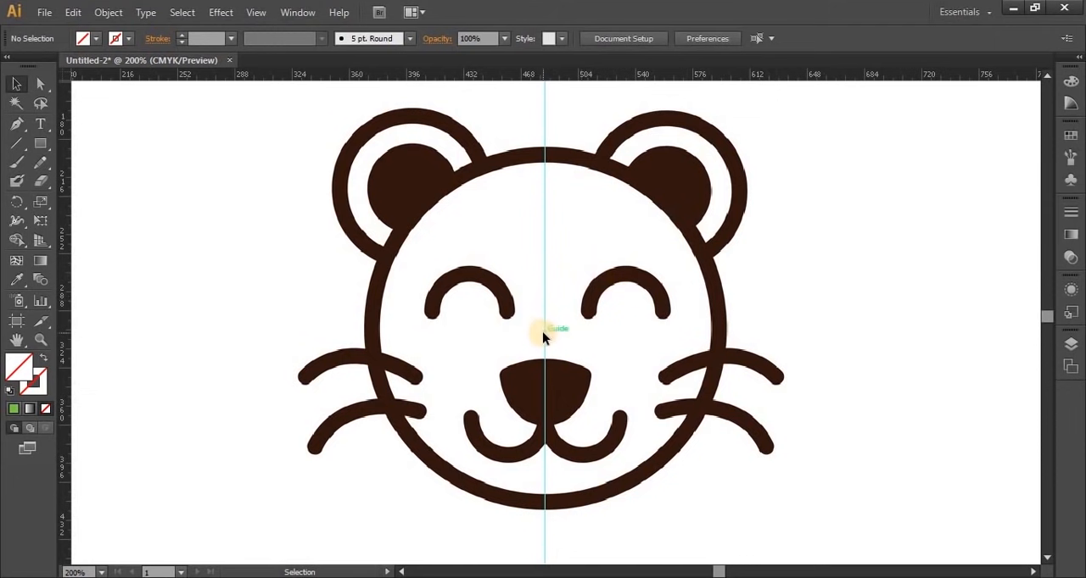
Start a Pen path where the guide crosses the top of the head outline, with no fill and a blue 3 pt stroke
left_click(16, 123)
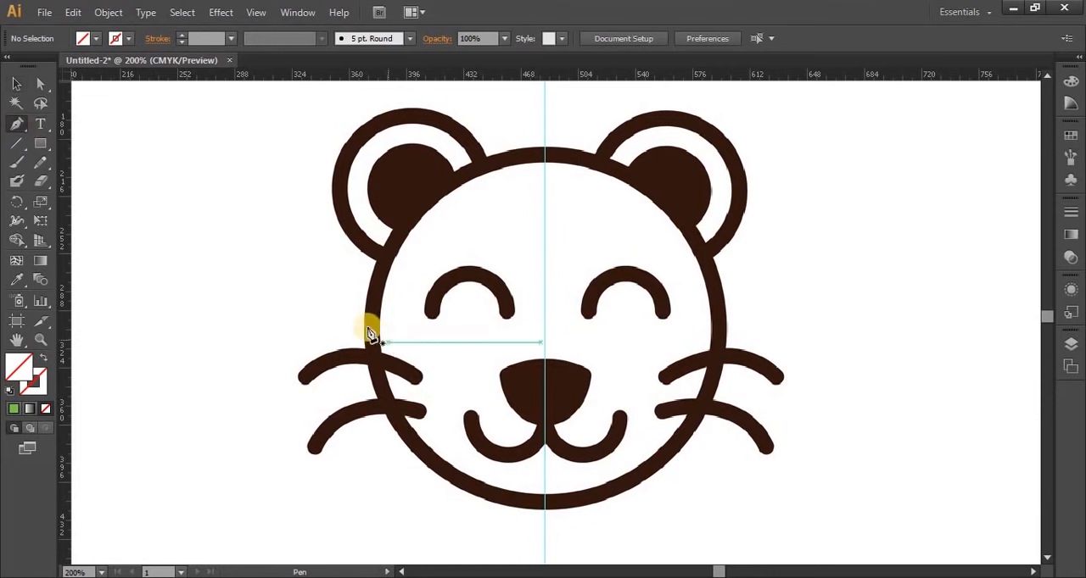
left_click(543, 155)
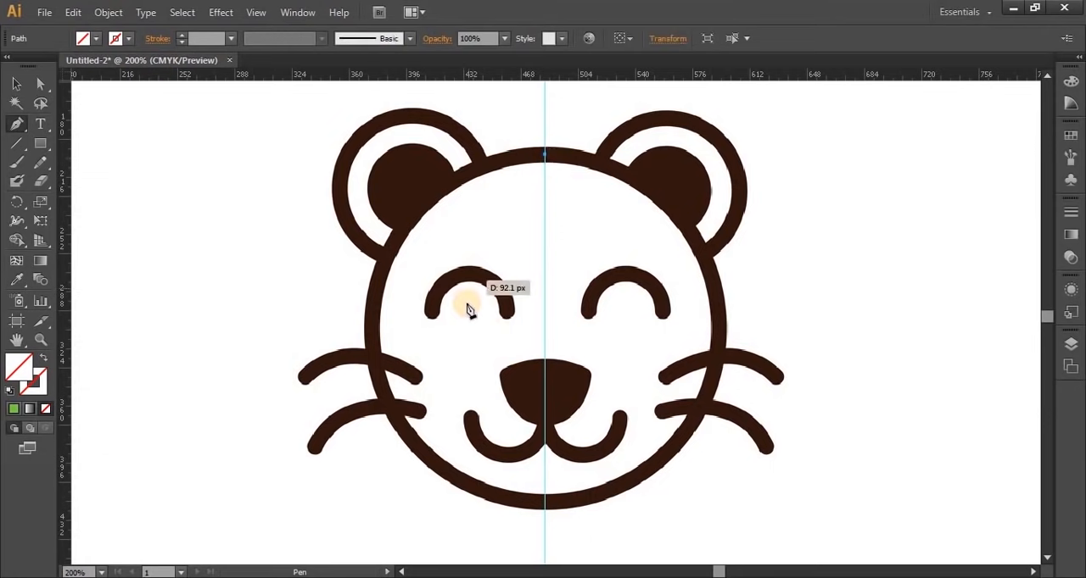
left_click(128, 39)
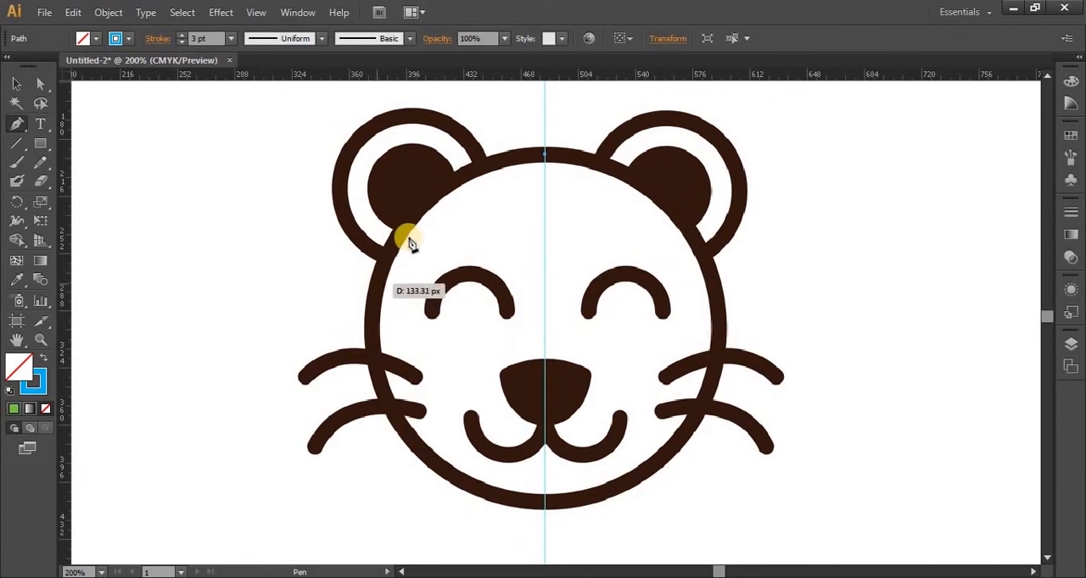
Trace the left half of the bear's head outline down to the guide at about X 483, Y 408.5 px, and end the path
left_click_drag(377, 284, 332, 420)
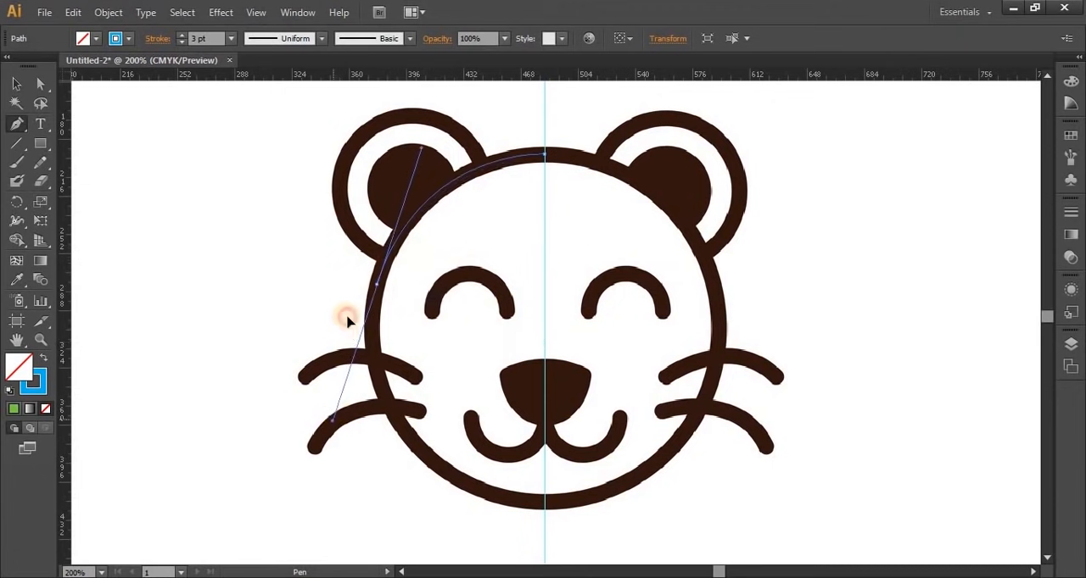
left_click(374, 296)
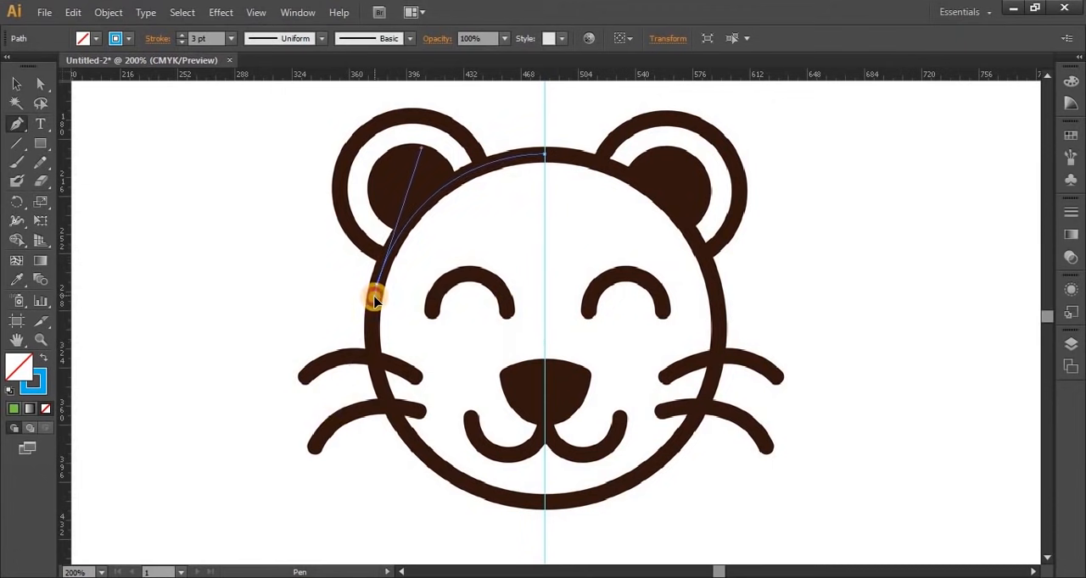
left_click_drag(395, 424, 435, 464)
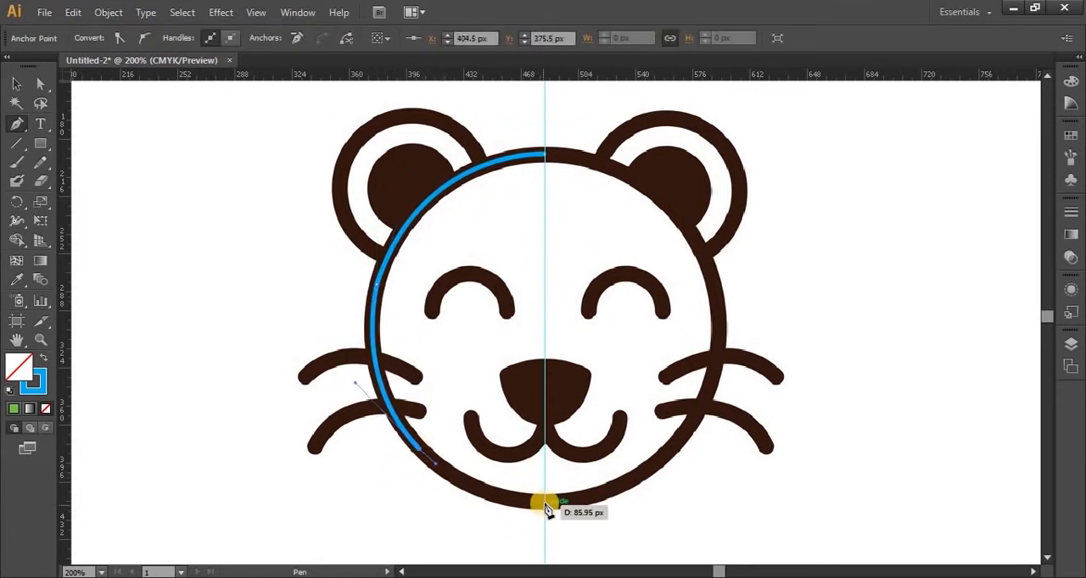
left_click_drag(546, 506, 653, 503)
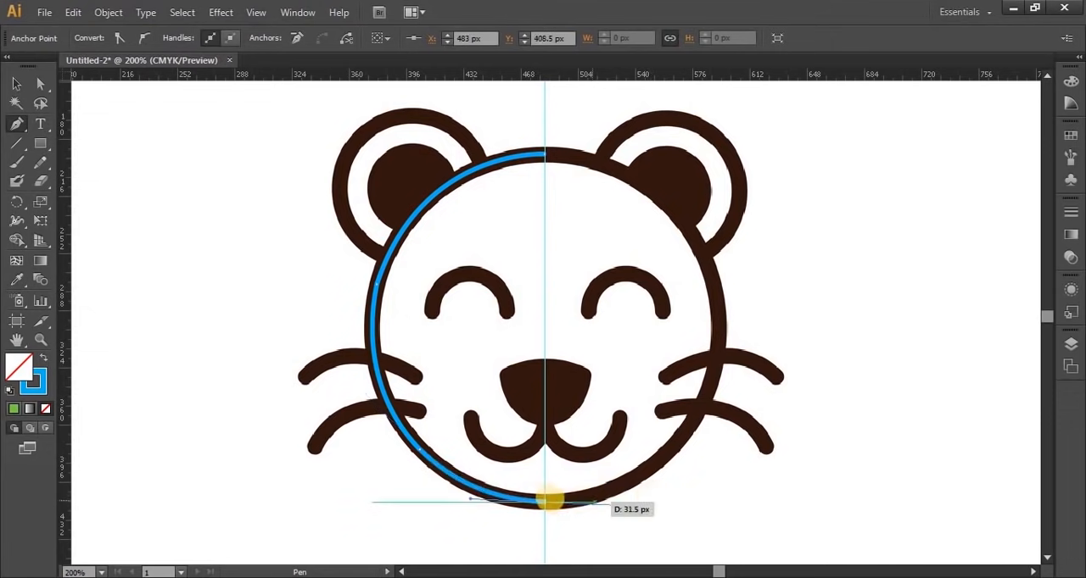
mouse_move(549, 500)
left_mouse_down()
mouse_move(703, 509)
mouse_move(545, 512)
left_mouse_up()
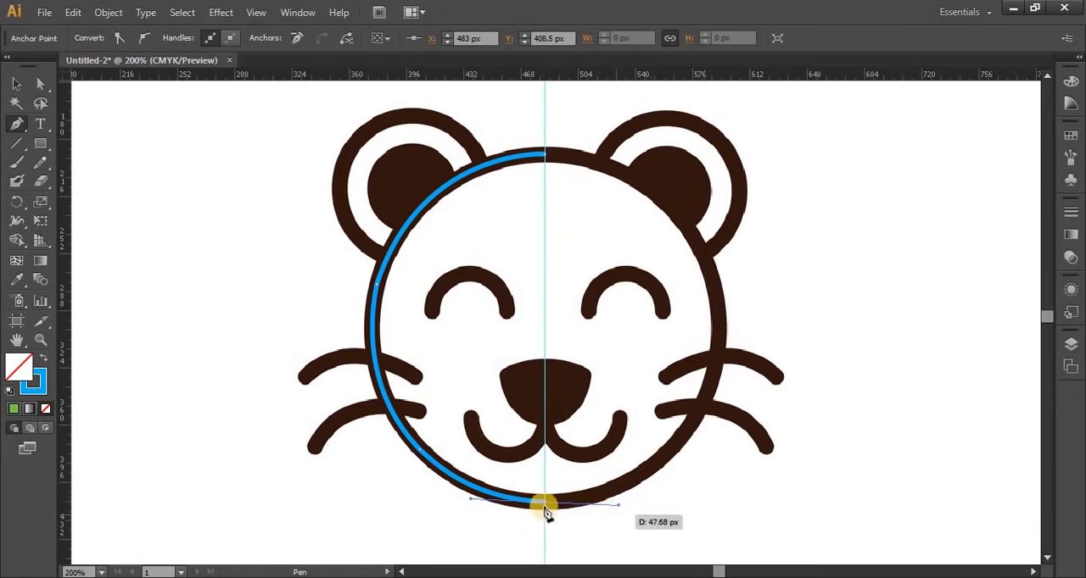
left_click(546, 504)
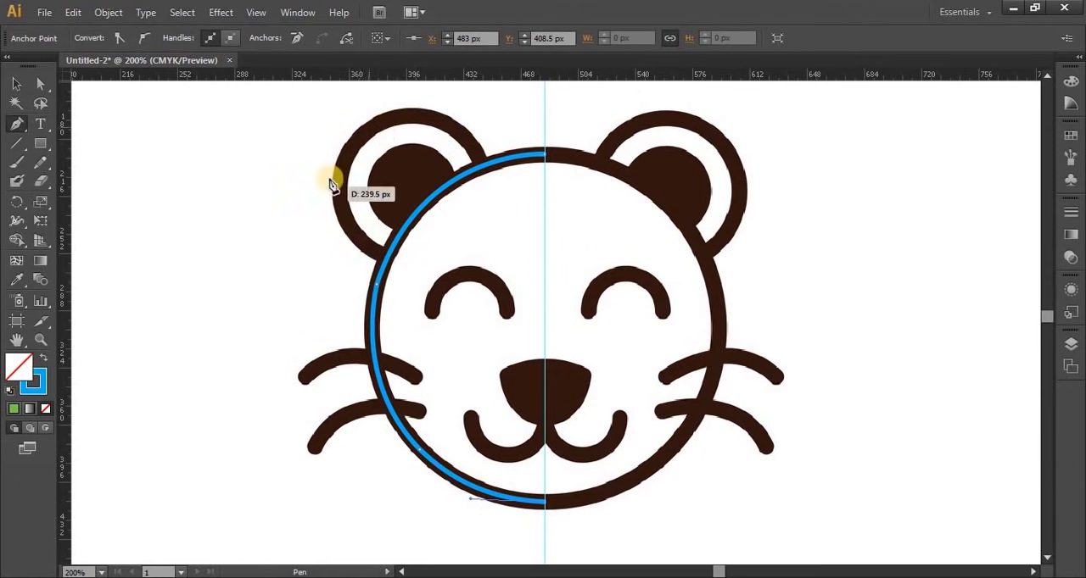
left_click(16, 84)
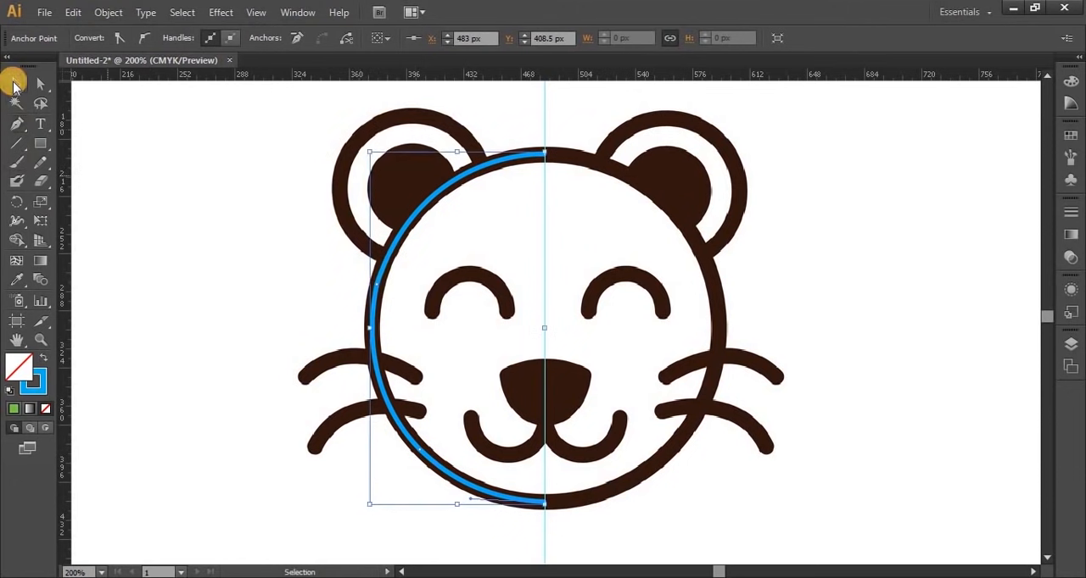
left_click(196, 246)
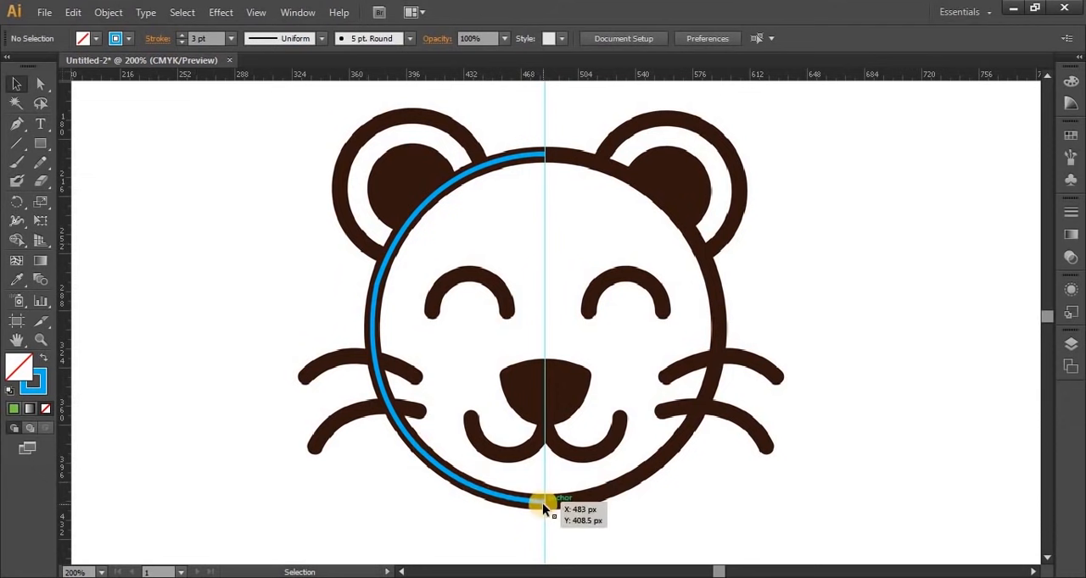
Trace the left ear's outer ring with the Pen tool as an open curve starting and ending on the head outline
left_click(16, 124)
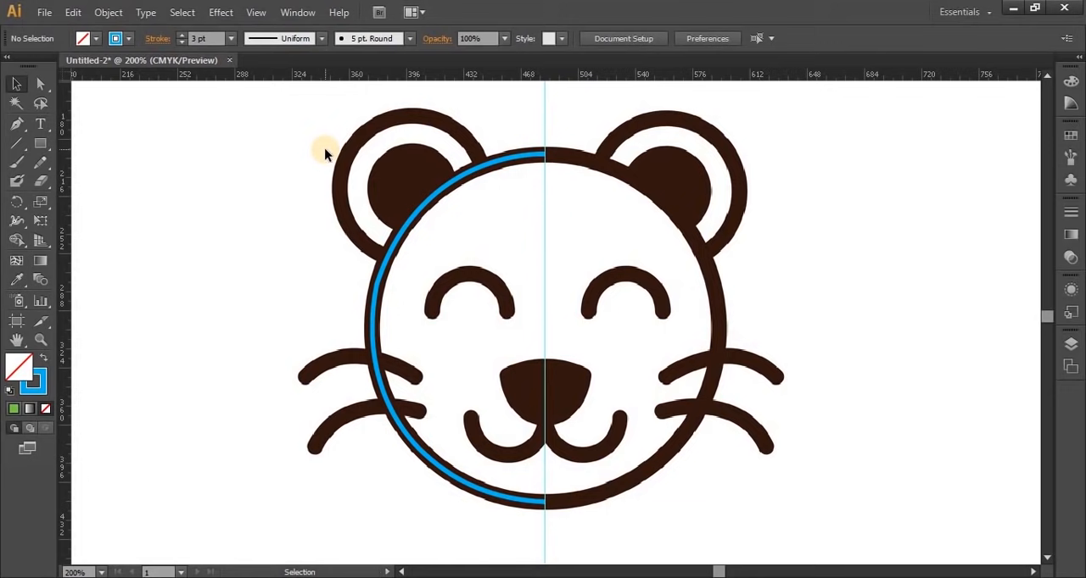
scroll(325, 153, "up", 3)
left_click(16, 126)
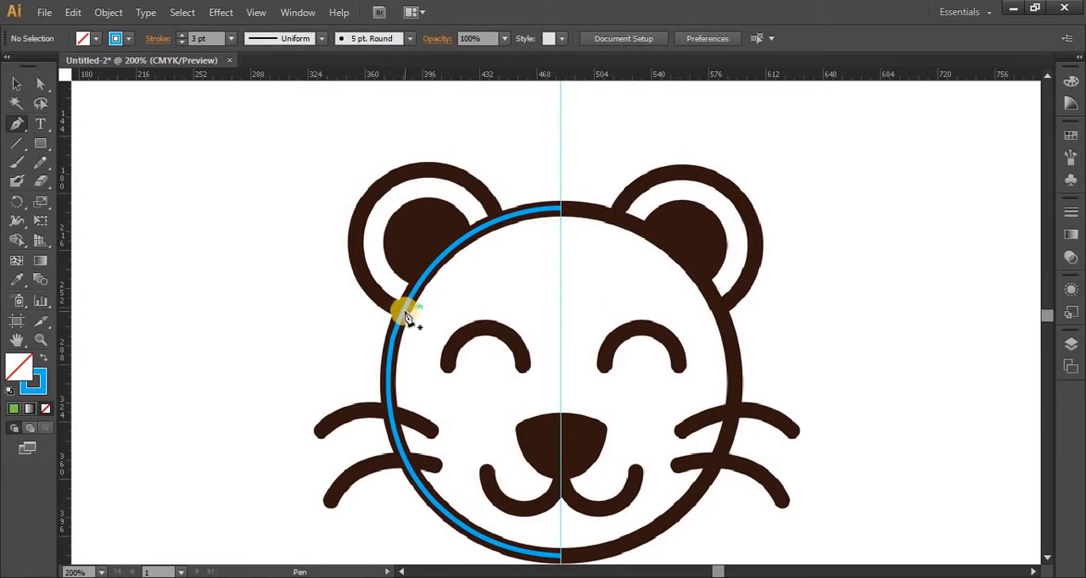
scroll(405, 313, "up", 1)
left_click_drag(450, 244, 503, 379)
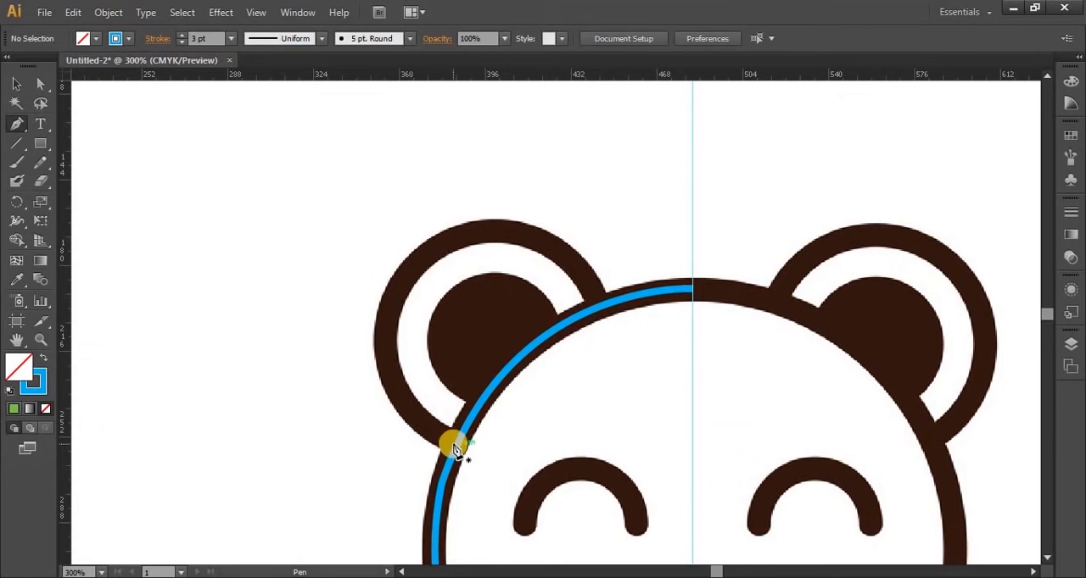
left_click(12, 89)
left_click(18, 123)
left_click(458, 451)
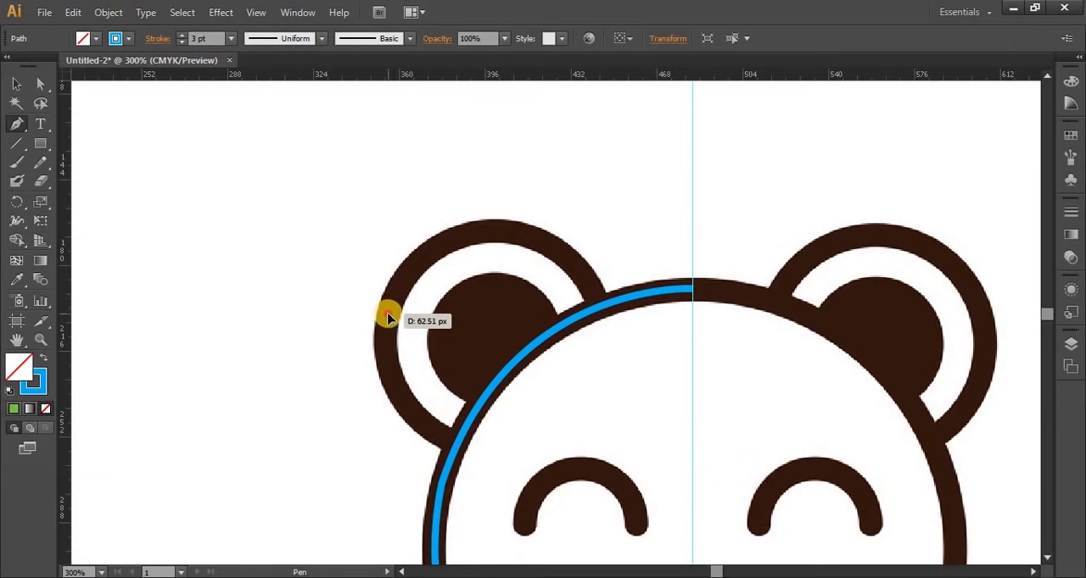
left_click_drag(387, 316, 394, 290)
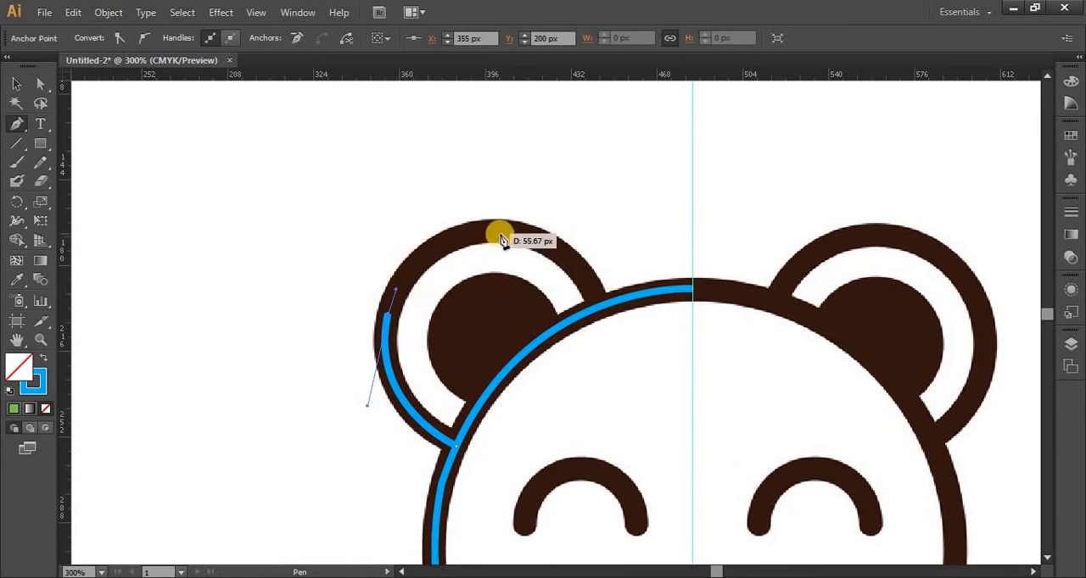
left_click_drag(510, 232, 532, 236)
left_click_drag(599, 309, 625, 365)
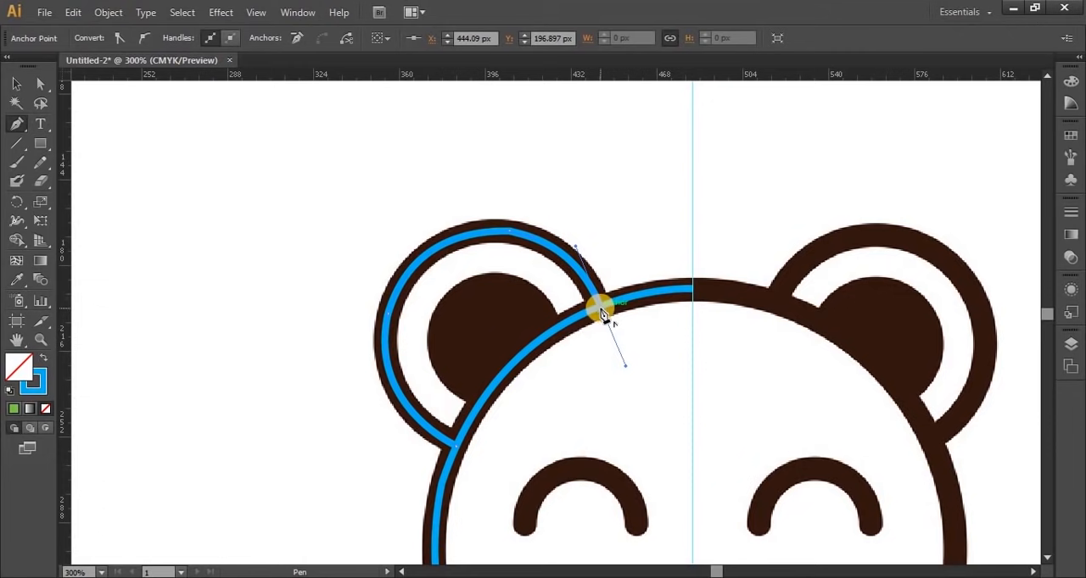
left_click_drag(601, 312, 664, 418)
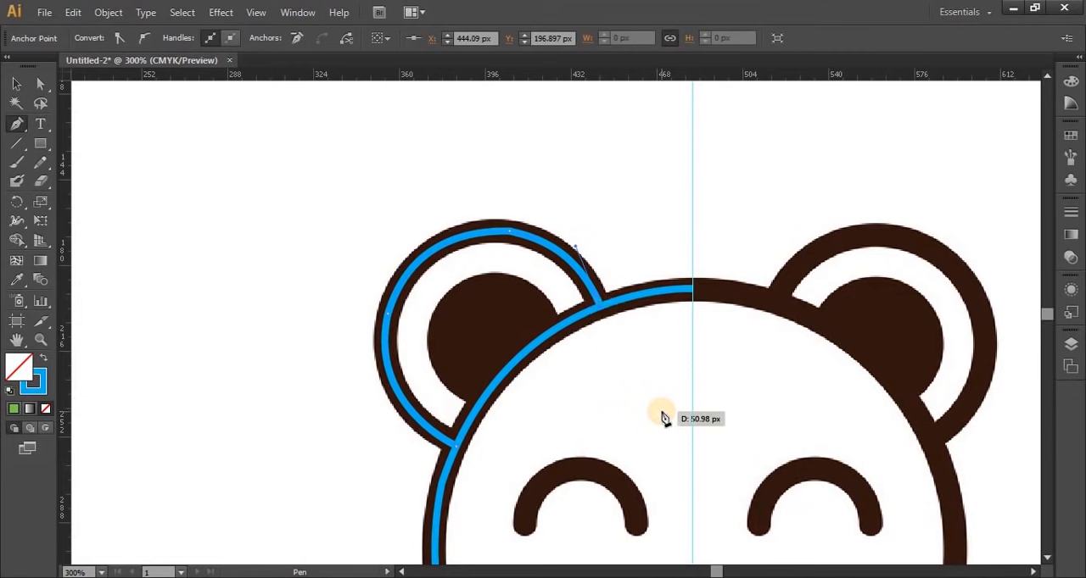
left_click_drag(664, 418, 458, 315)
left_click(16, 84)
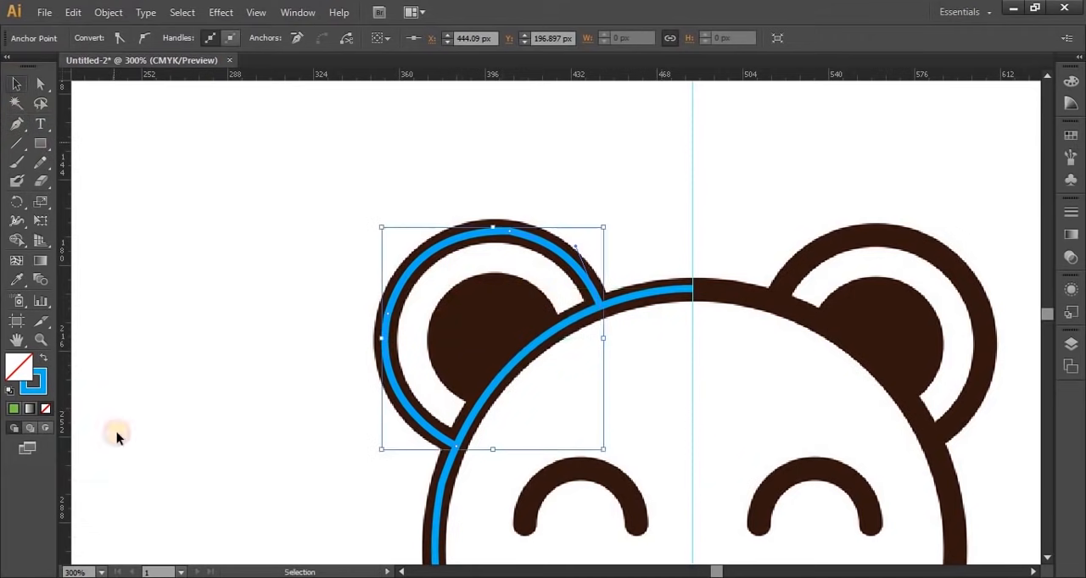
left_click(156, 257)
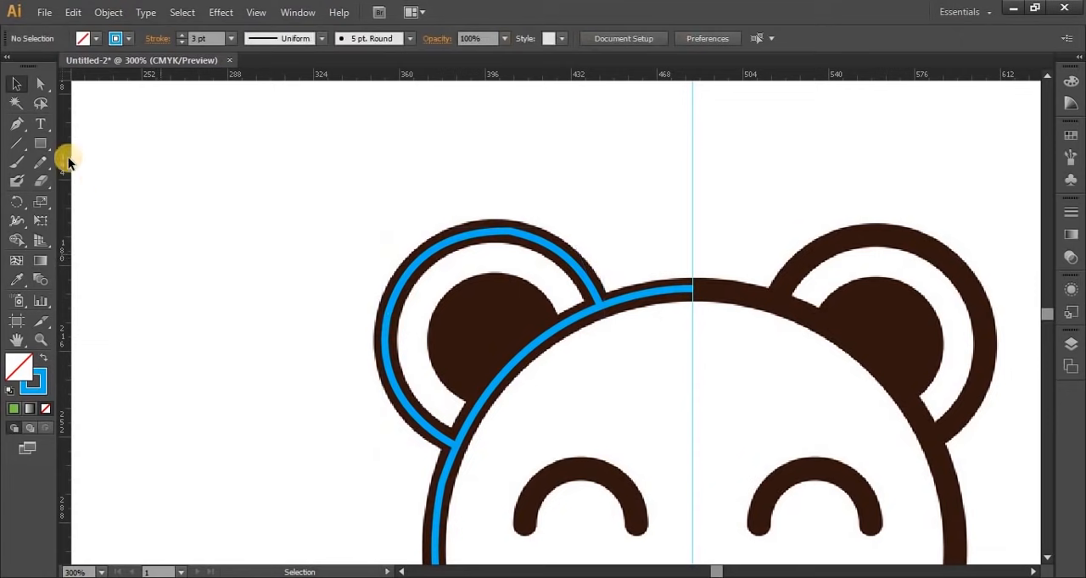
Trace the left ear's dark inner shape as a closed Pen path whose lower edge follows the head outline
left_click(16, 124)
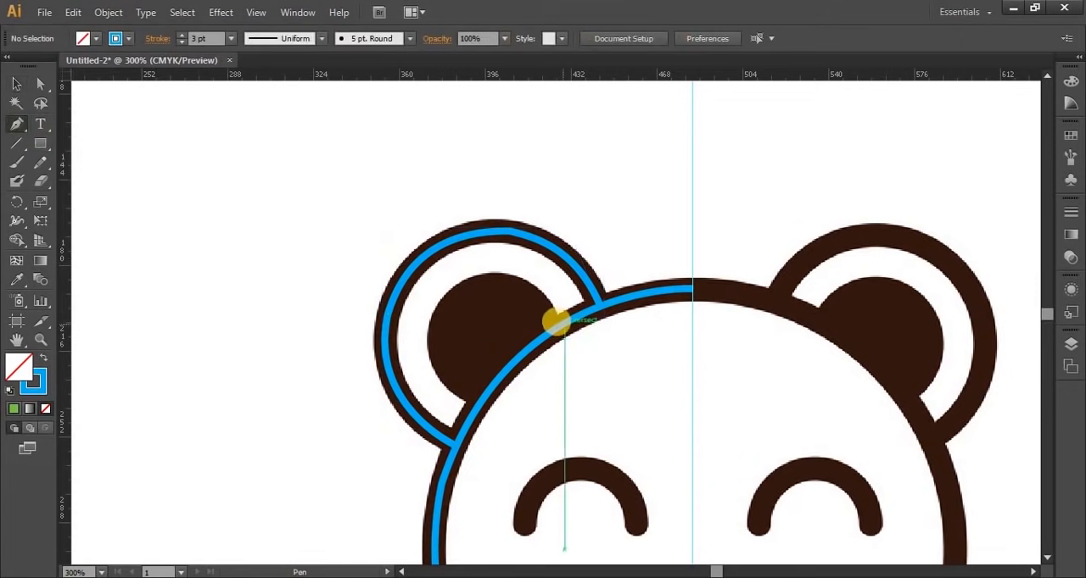
left_click_drag(559, 329, 469, 280)
mouse_move(431, 332)
left_mouse_down()
mouse_move(509, 387)
mouse_move(492, 291)
mouse_move(429, 333)
left_mouse_up()
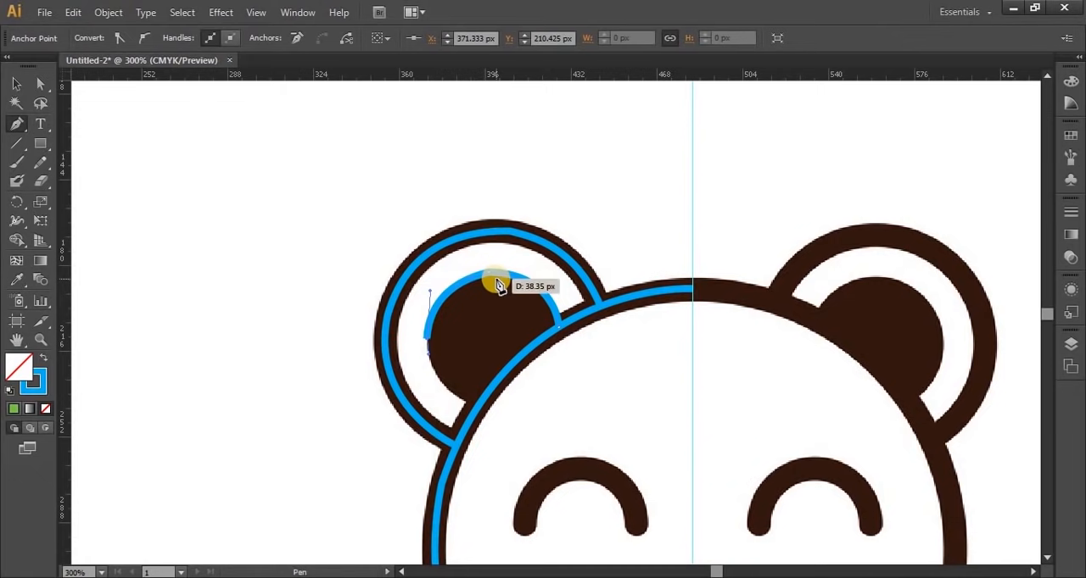
left_click_drag(478, 405, 528, 420)
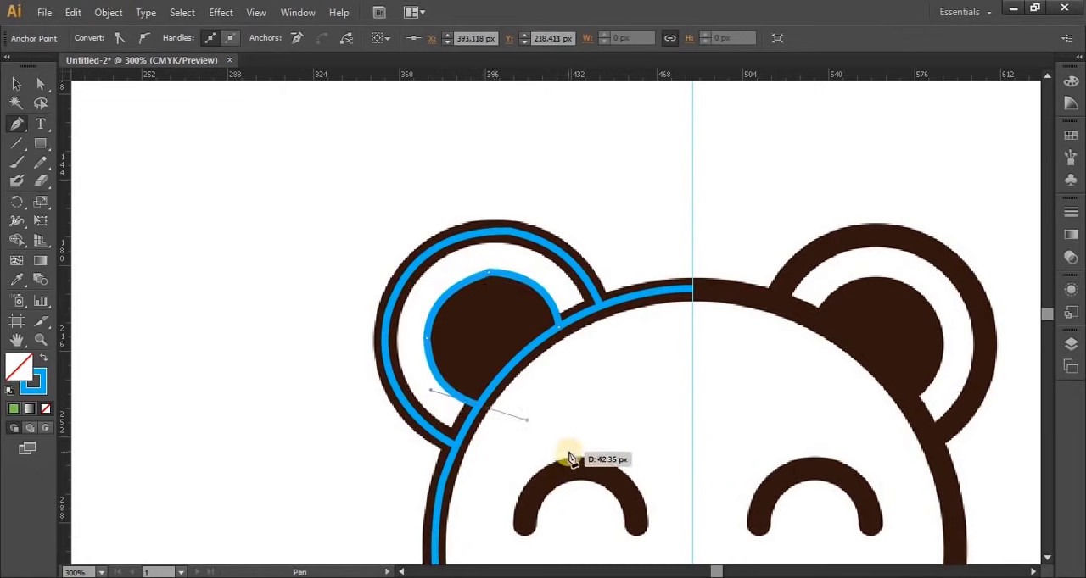
left_click(478, 405)
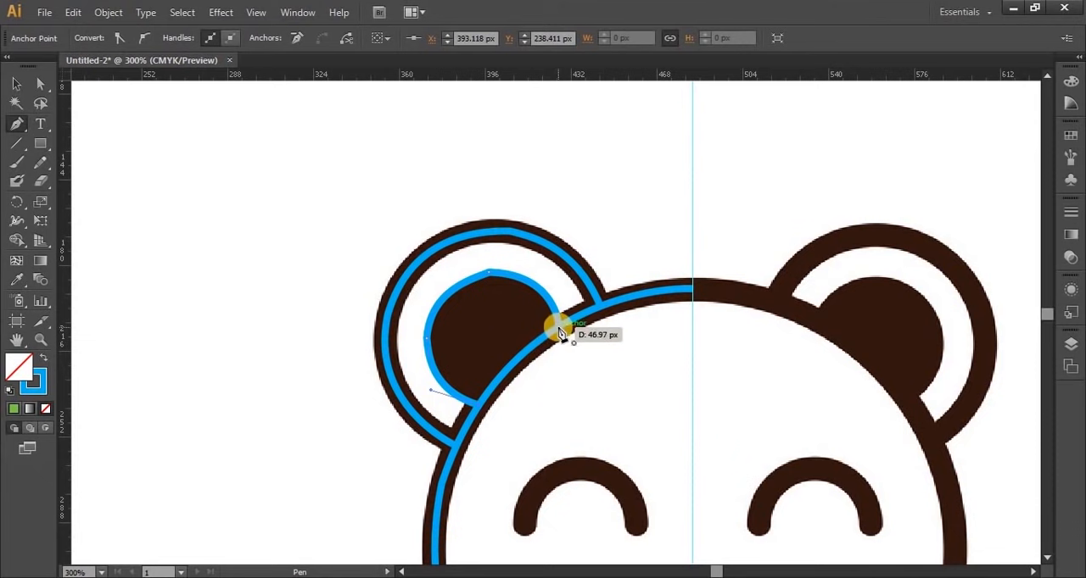
left_click_drag(557, 327, 602, 313)
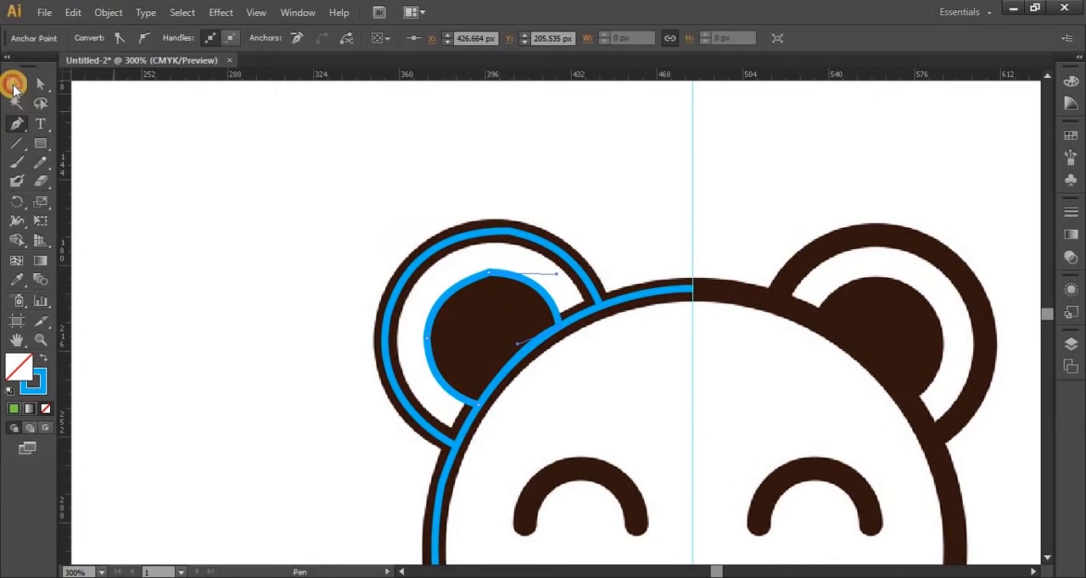
left_click(14, 85)
left_click(224, 214)
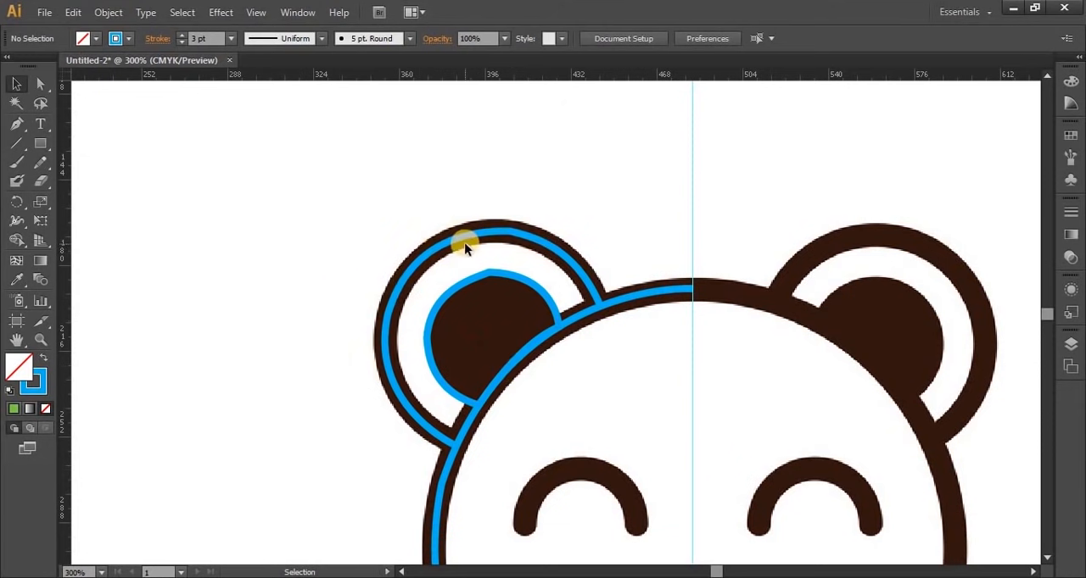
left_click_drag(37, 140, 99, 189)
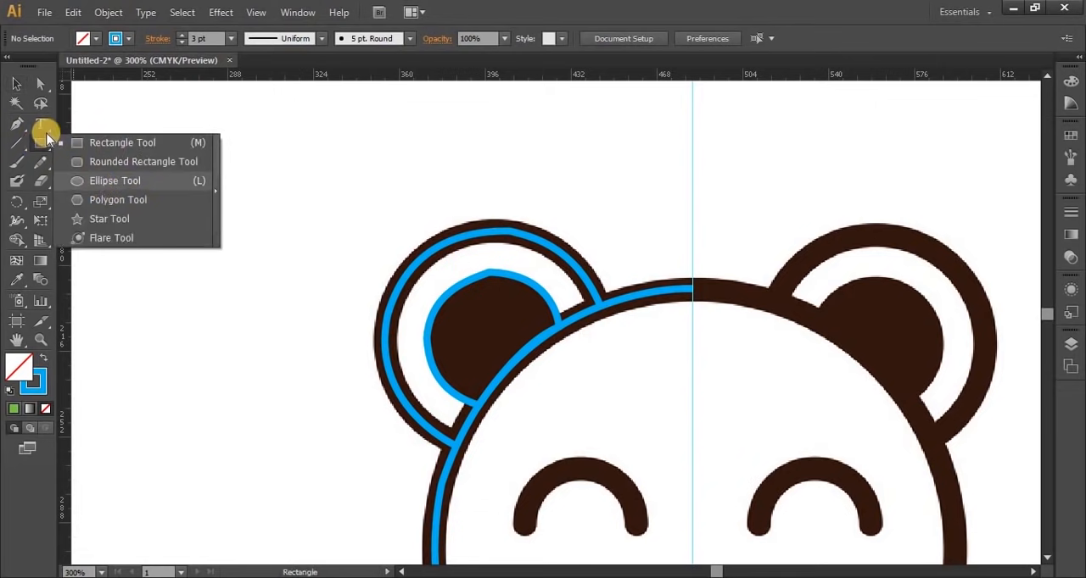
left_click(16, 85)
Trace the upper left whisker with the Pen tool as one open curve from its inner end to its outer end
left_click_drag(625, 501, 524, 147)
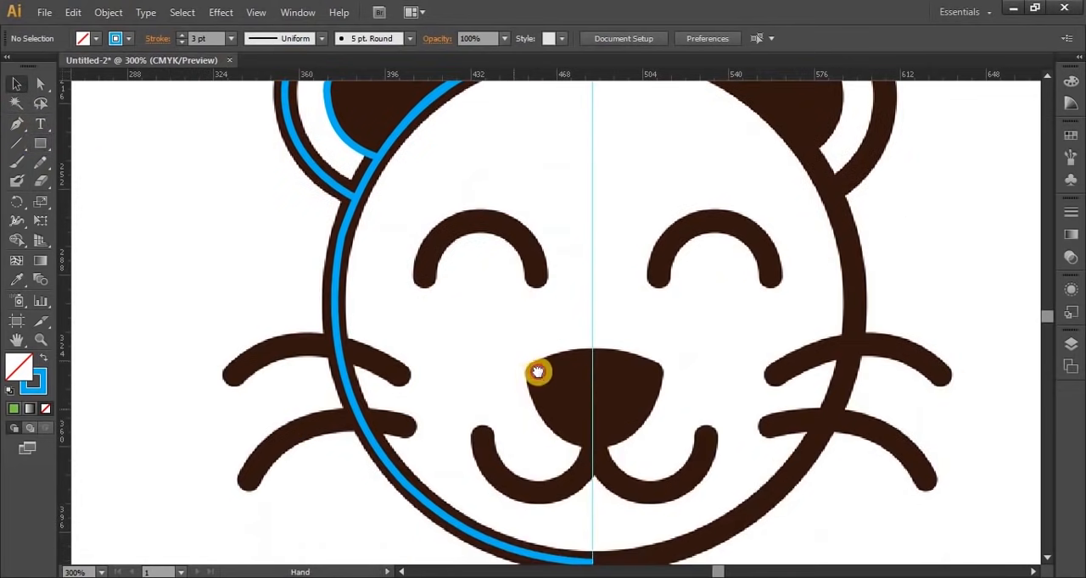
left_click_drag(510, 385, 557, 370)
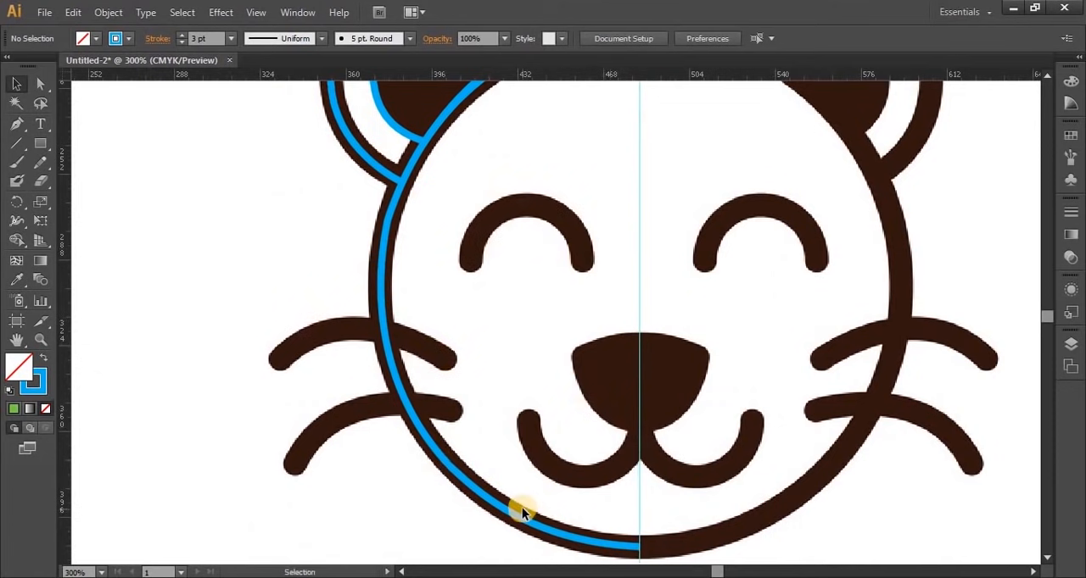
left_click(17, 123)
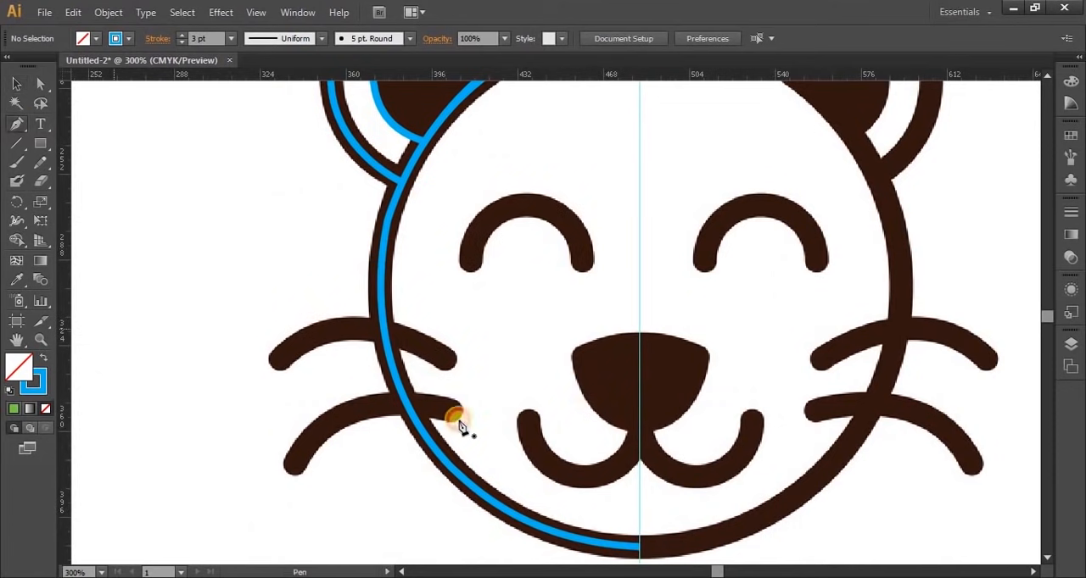
left_click(453, 365)
mouse_move(274, 364)
left_mouse_down()
mouse_move(195, 436)
mouse_move(193, 452)
left_mouse_up()
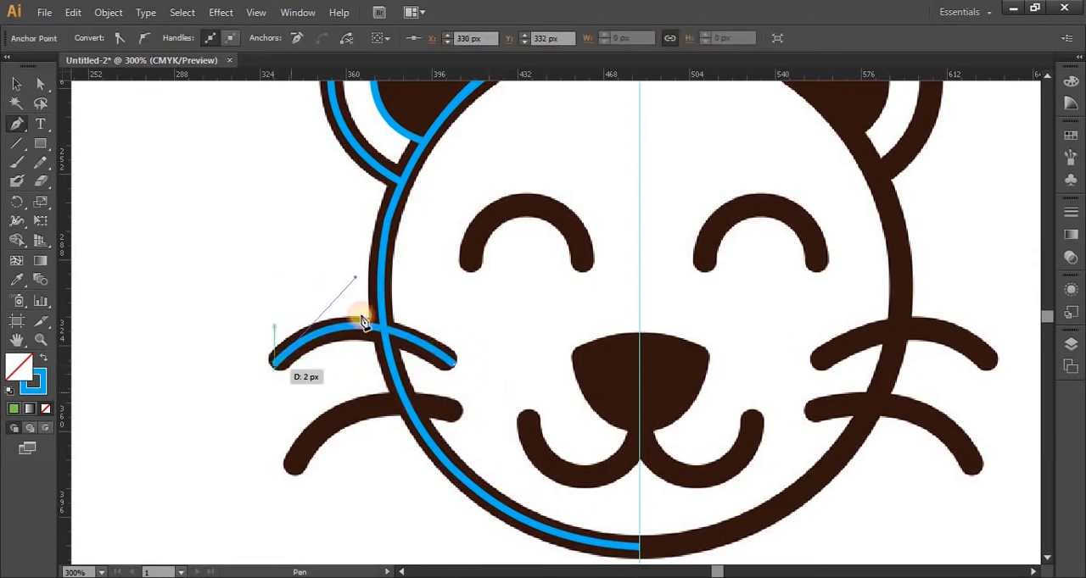
left_click(15, 84)
left_click(156, 207)
Trace the lower left whisker as an open Pen curve, adjusting its bend to follow the middle of the dark line
left_click(17, 125)
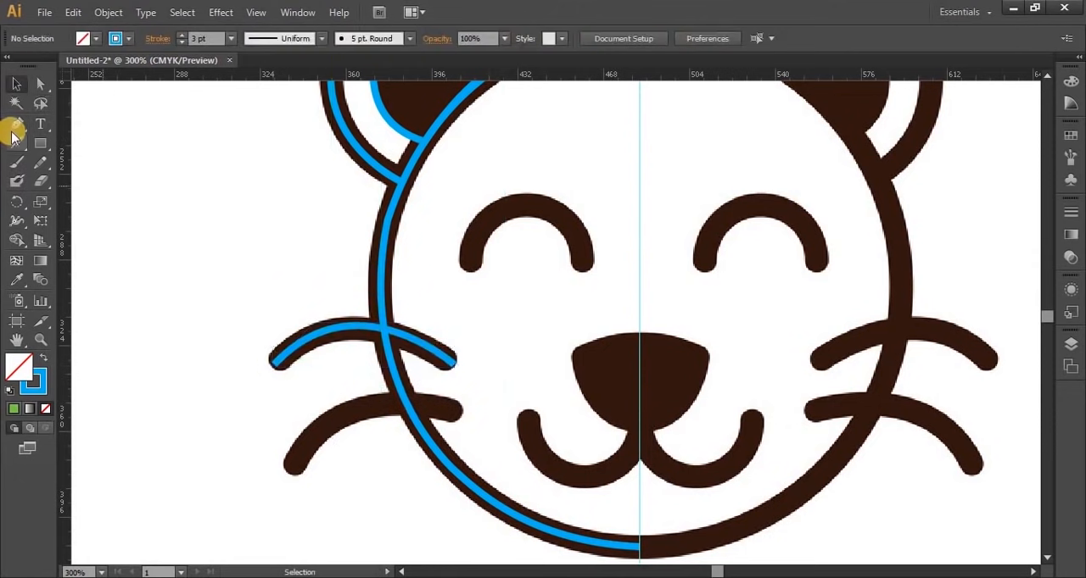
left_click(458, 413)
left_click_drag(291, 469, 237, 557)
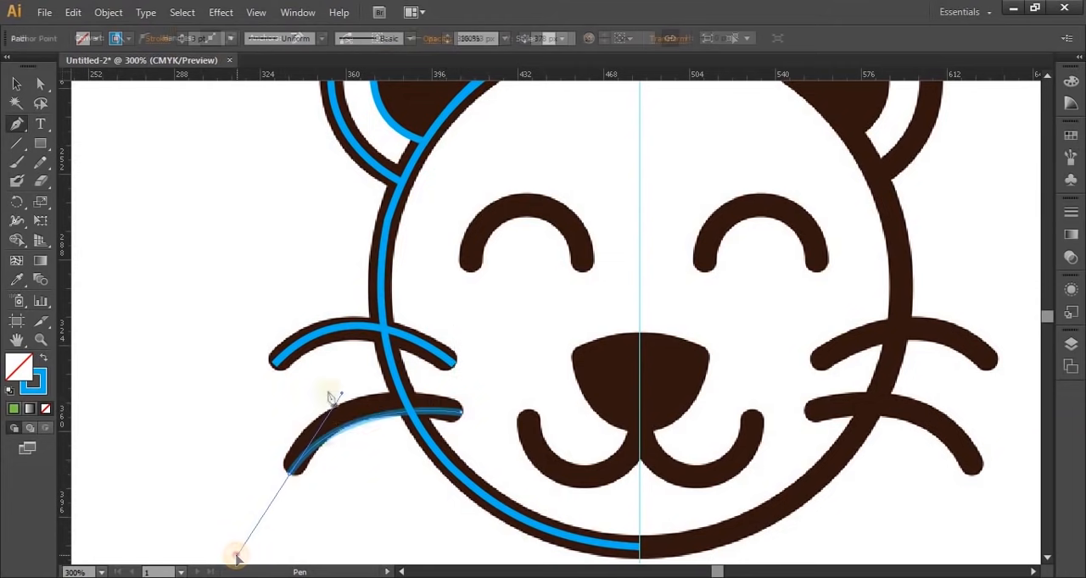
left_click_drag(334, 396, 343, 364)
left_click(17, 83)
Trace the left eye's arch with the Pen tool as an open curve from its outer end to its inner end
left_click(469, 270)
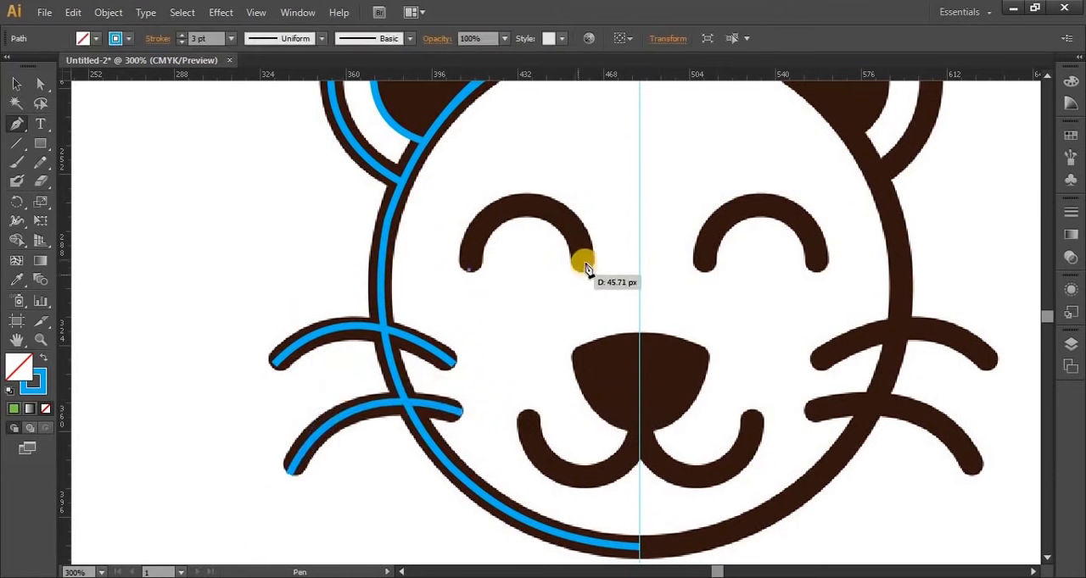
mouse_move(585, 267)
left_mouse_down()
mouse_move(481, 206)
mouse_move(497, 218)
mouse_move(523, 190)
mouse_move(533, 197)
mouse_move(511, 206)
mouse_move(579, 231)
left_mouse_up()
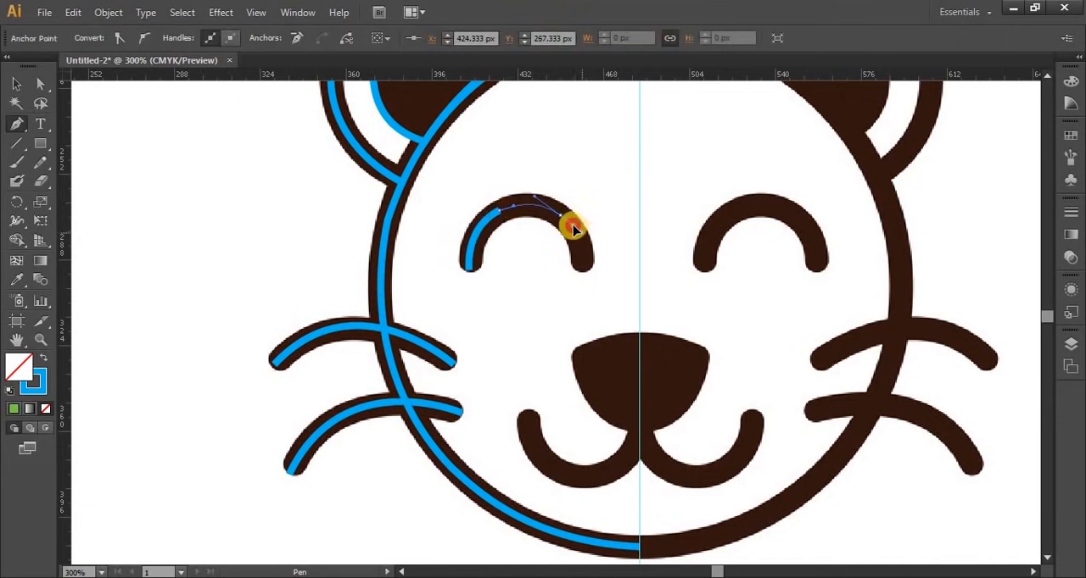
left_click(581, 268)
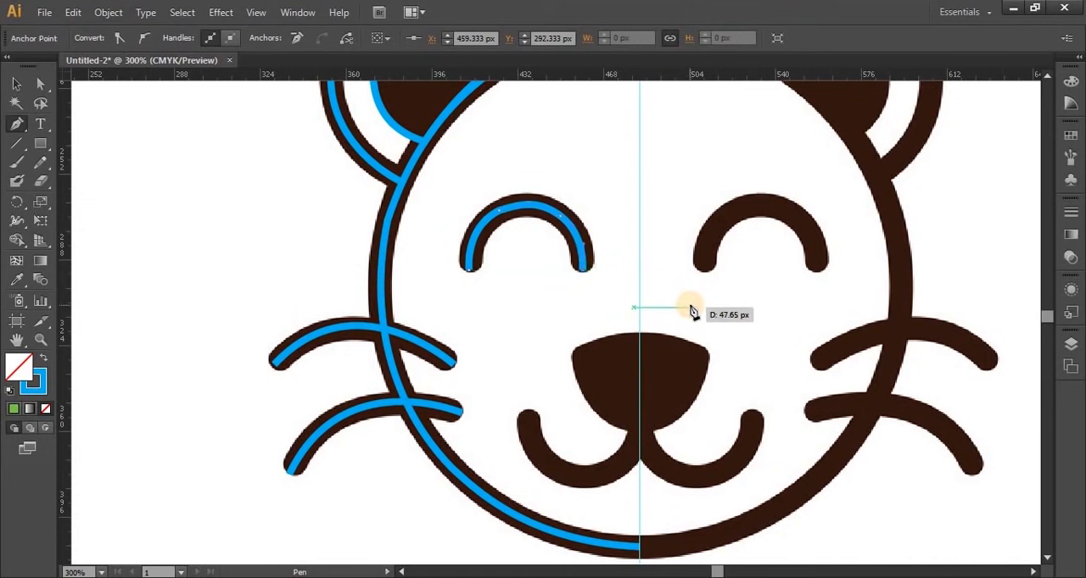
Trace the left half of the nose with the Pen tool, from its top centre on the guide around its corner to the mouth
left_click(16, 83)
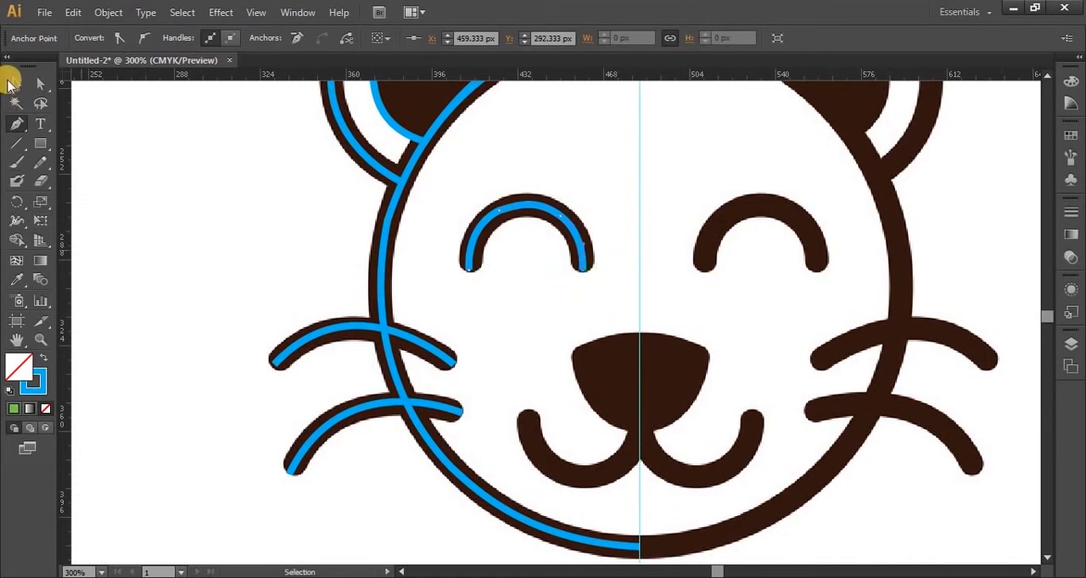
left_click(231, 253)
left_click(16, 123)
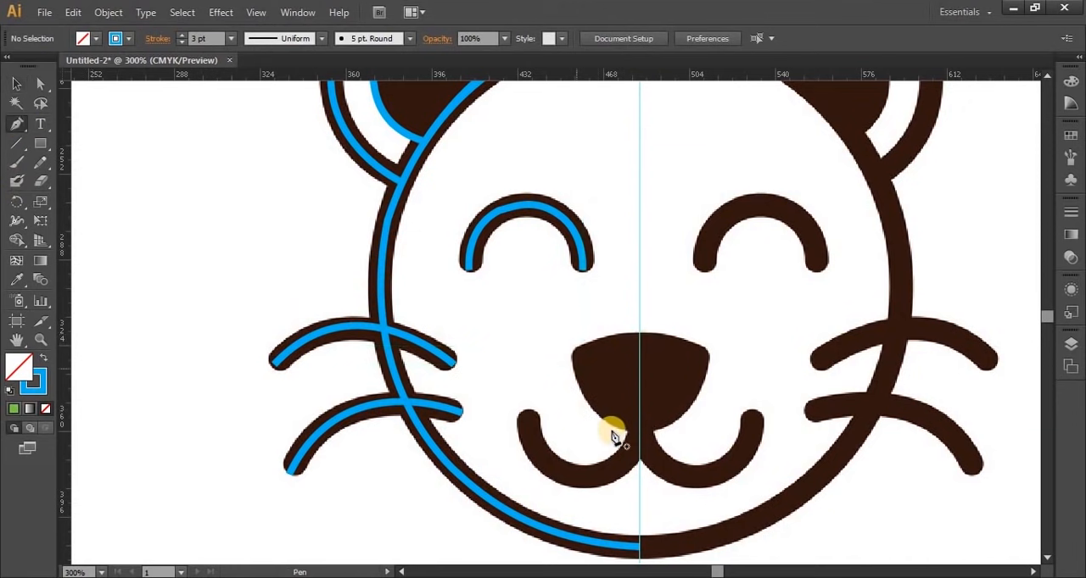
left_click(640, 337)
mouse_move(575, 343)
left_mouse_down()
mouse_move(582, 363)
mouse_move(568, 357)
mouse_move(553, 370)
mouse_move(570, 360)
mouse_move(528, 340)
left_mouse_up()
scroll(570, 360, "up", 2)
mouse_move(638, 474)
left_mouse_down()
mouse_move(719, 491)
mouse_move(643, 500)
mouse_move(690, 468)
mouse_move(632, 499)
left_mouse_up()
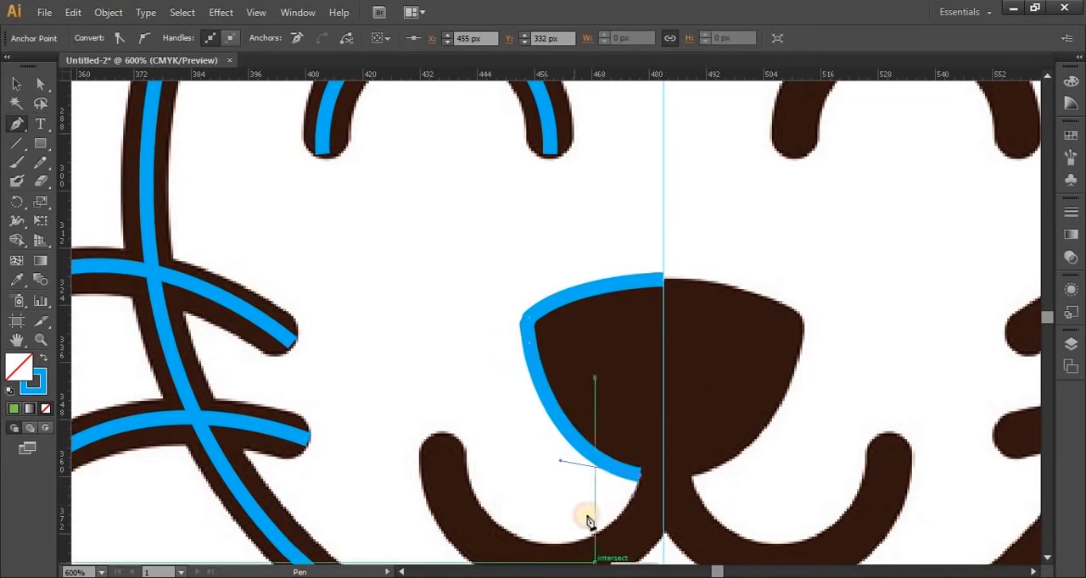
Continue the Pen path around the outline of the mouth's left half, ending at the centre guide, and deselect it
left_click_drag(723, 295, 828, 133)
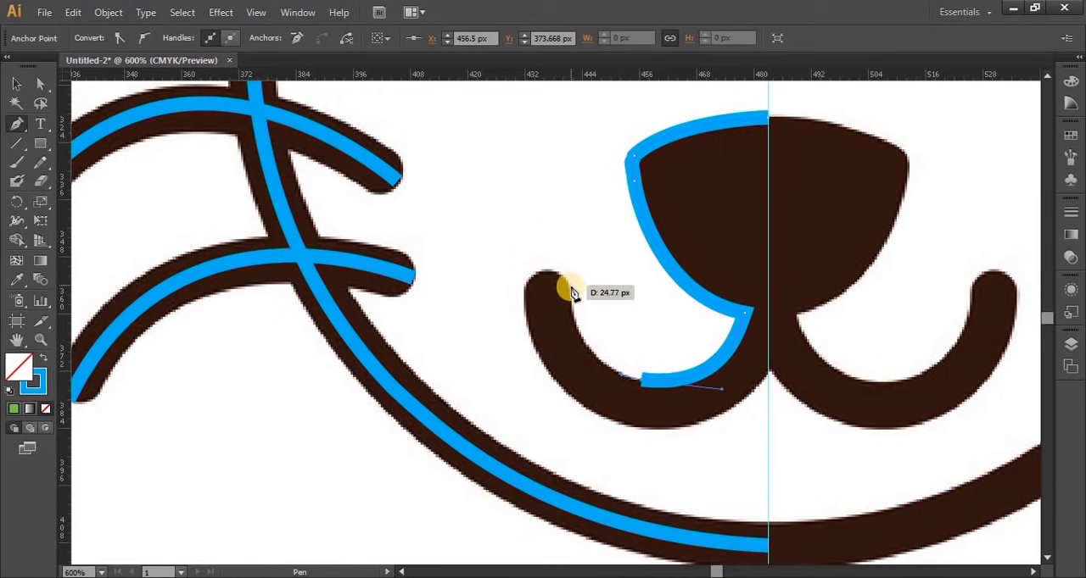
mouse_move(572, 293)
left_mouse_down()
mouse_move(562, 218)
mouse_move(566, 282)
left_mouse_up()
mouse_move(530, 290)
left_mouse_down()
mouse_move(513, 332)
mouse_move(527, 312)
left_mouse_up()
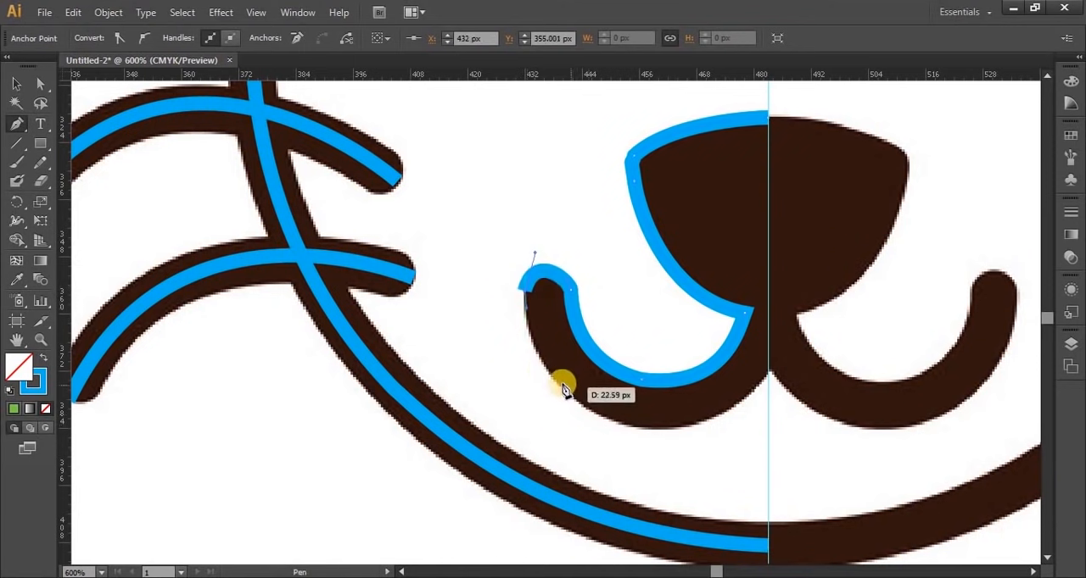
mouse_move(714, 416)
left_mouse_down()
mouse_move(783, 382)
mouse_move(764, 376)
mouse_move(770, 367)
mouse_move(788, 474)
mouse_move(854, 388)
mouse_move(865, 396)
mouse_move(769, 374)
left_mouse_up()
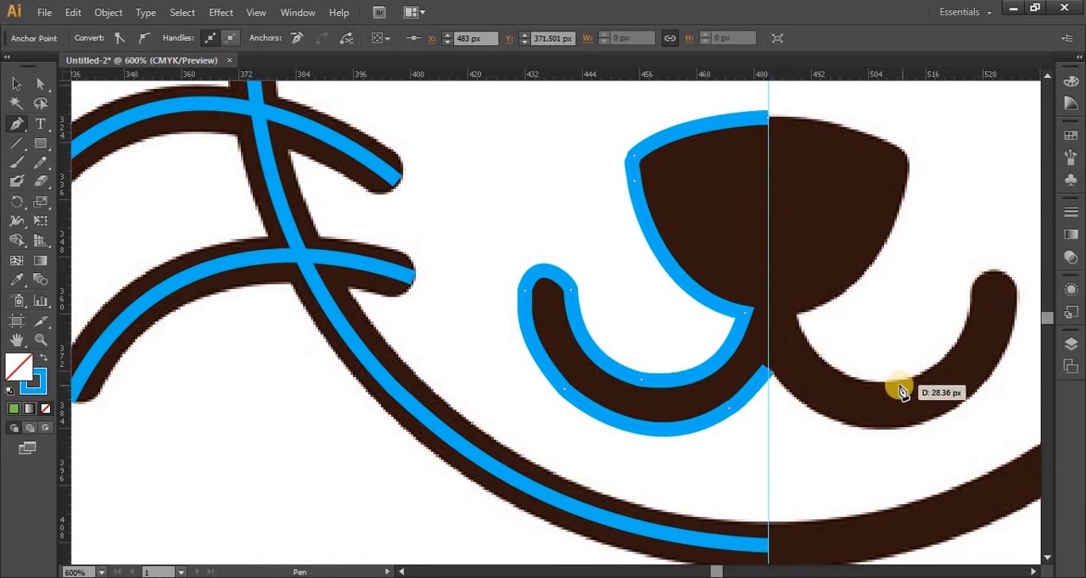
left_click(15, 84)
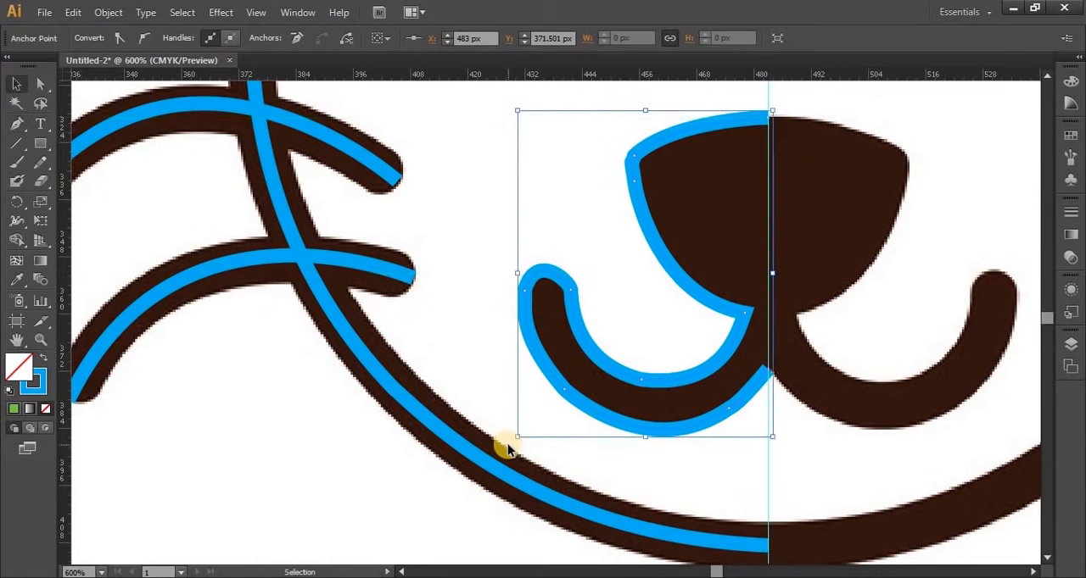
left_click(261, 452)
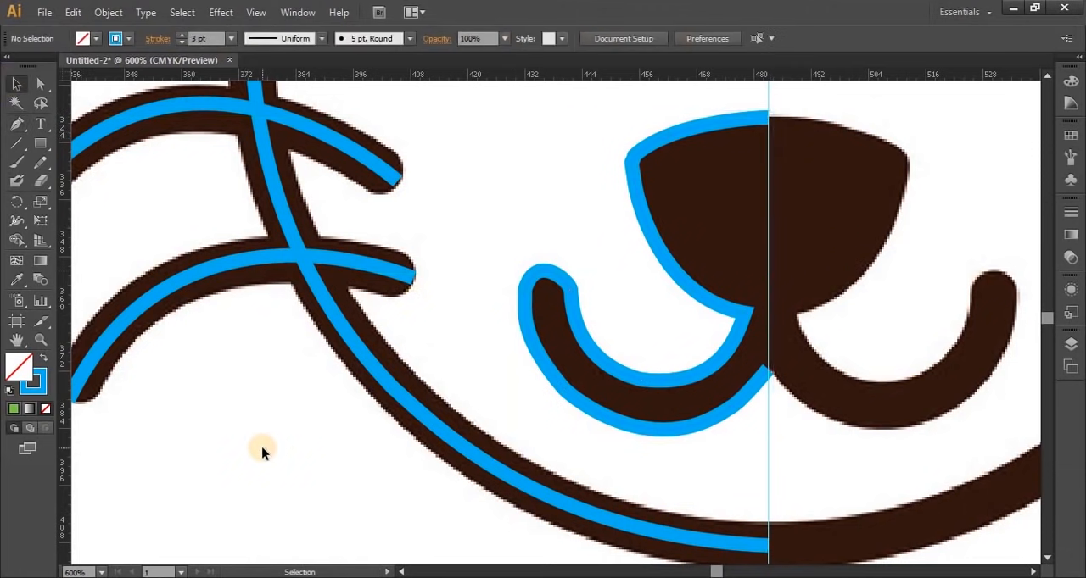
Select all the traced paths of the bear's left half and group them
key("ctrl+1")
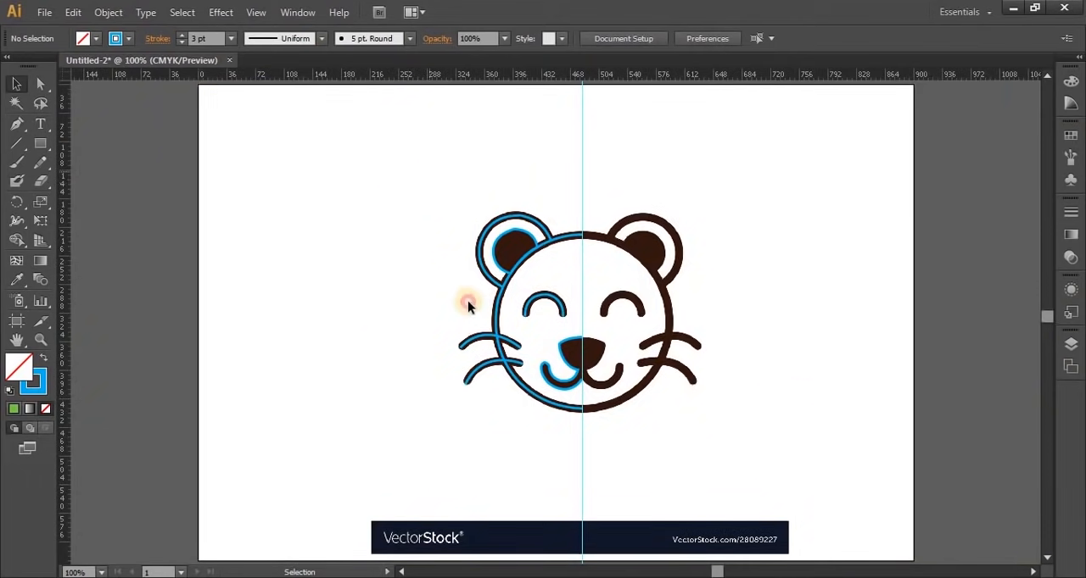
left_click_drag(429, 171, 583, 485)
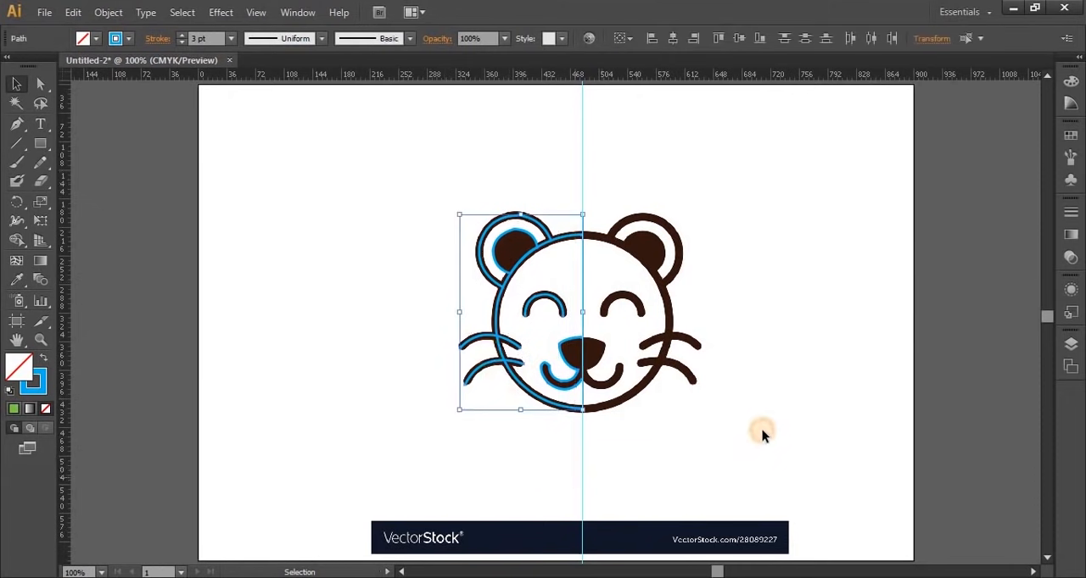
right_click(532, 242)
left_click(605, 312)
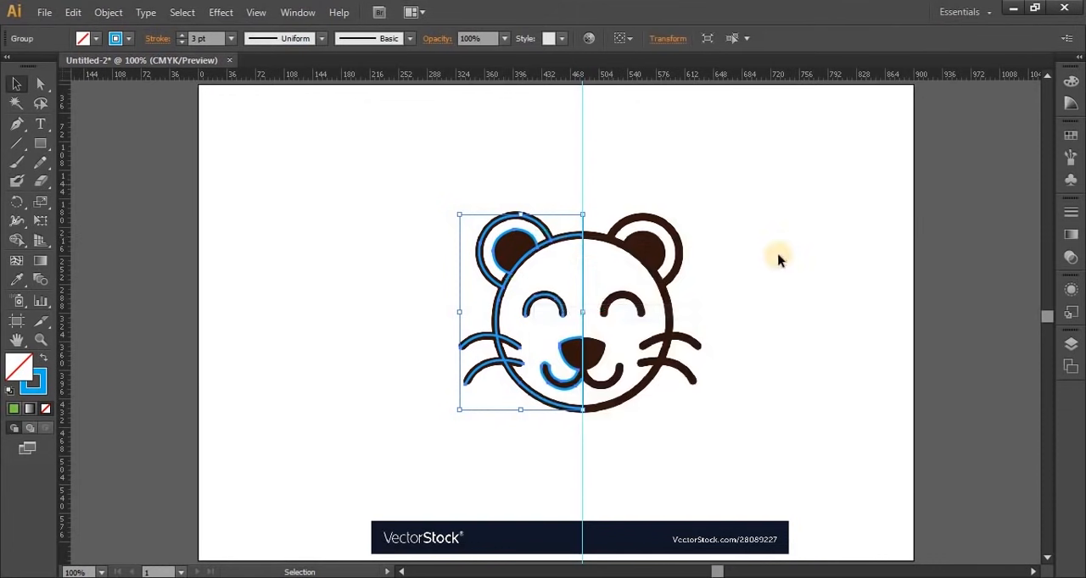
left_click(913, 320)
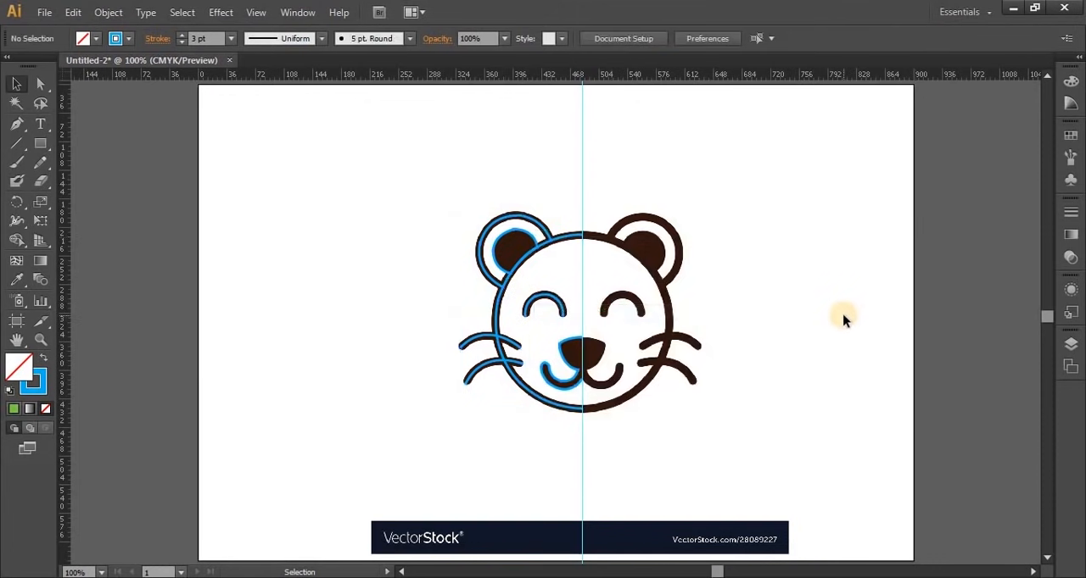
Reflect a copy of the left-half group across the vertical axis and place it over the face's right half, meeting at the guide
left_click(520, 265)
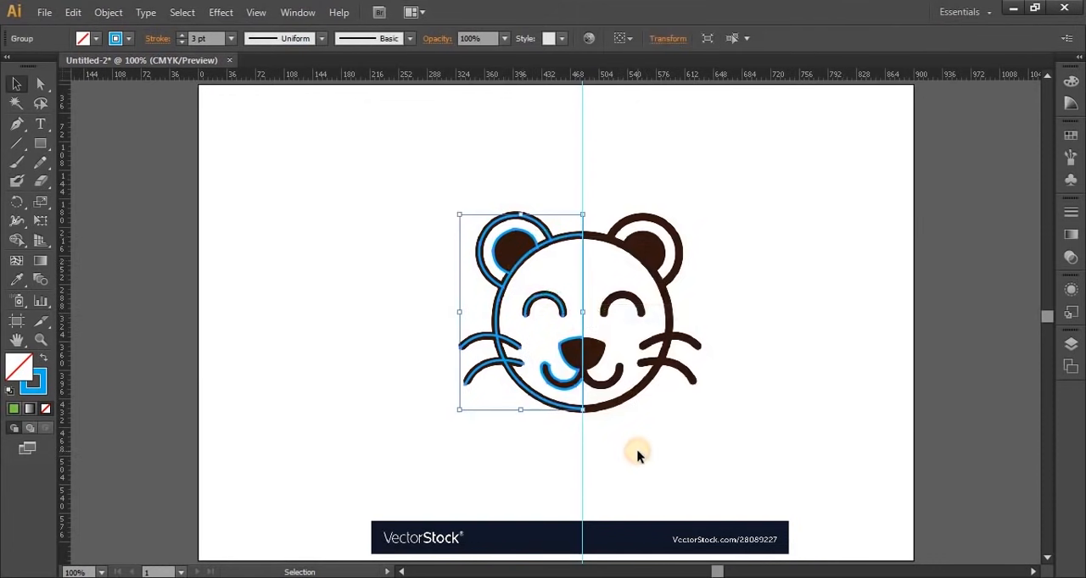
right_click(493, 335)
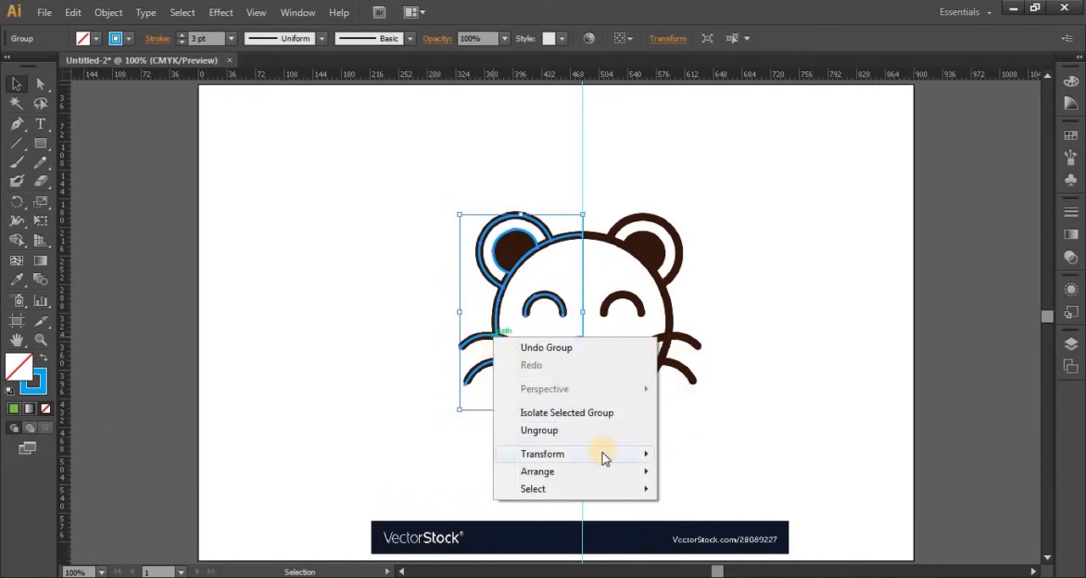
mouse_move(600, 453)
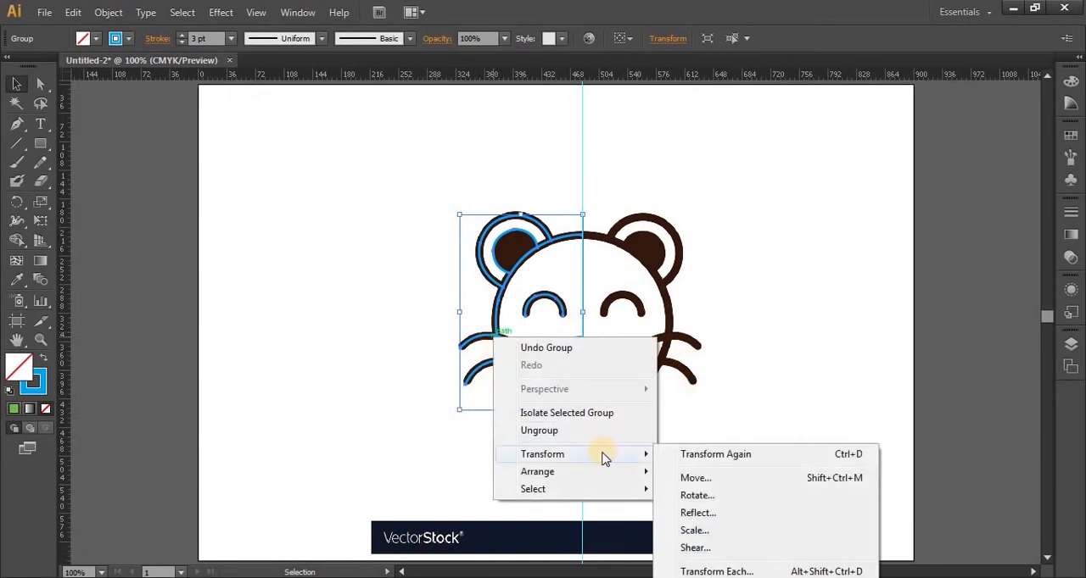
left_click(697, 513)
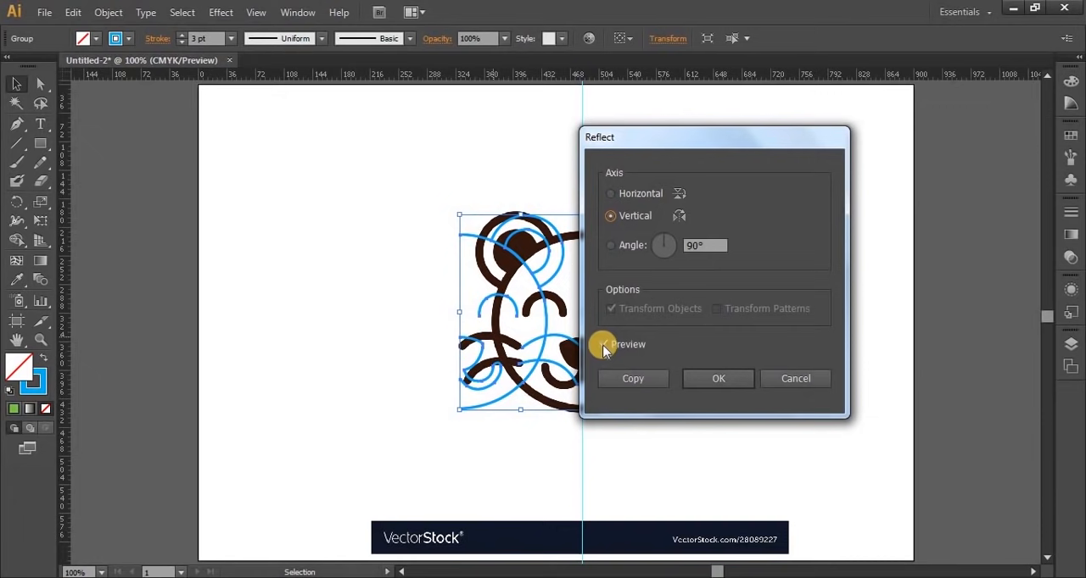
left_click(629, 376)
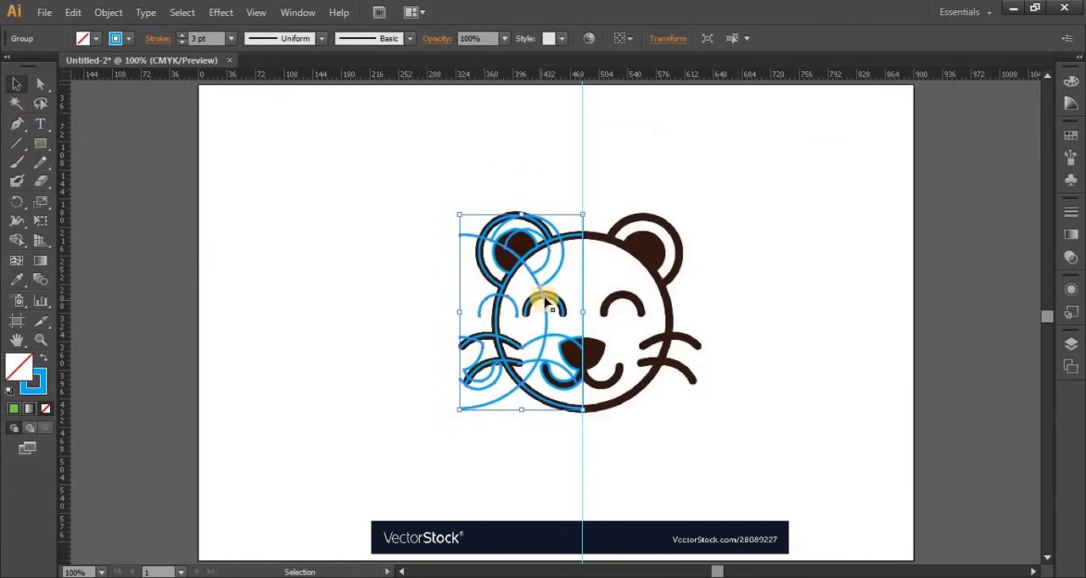
left_click_drag(552, 307, 667, 312)
left_click(827, 432)
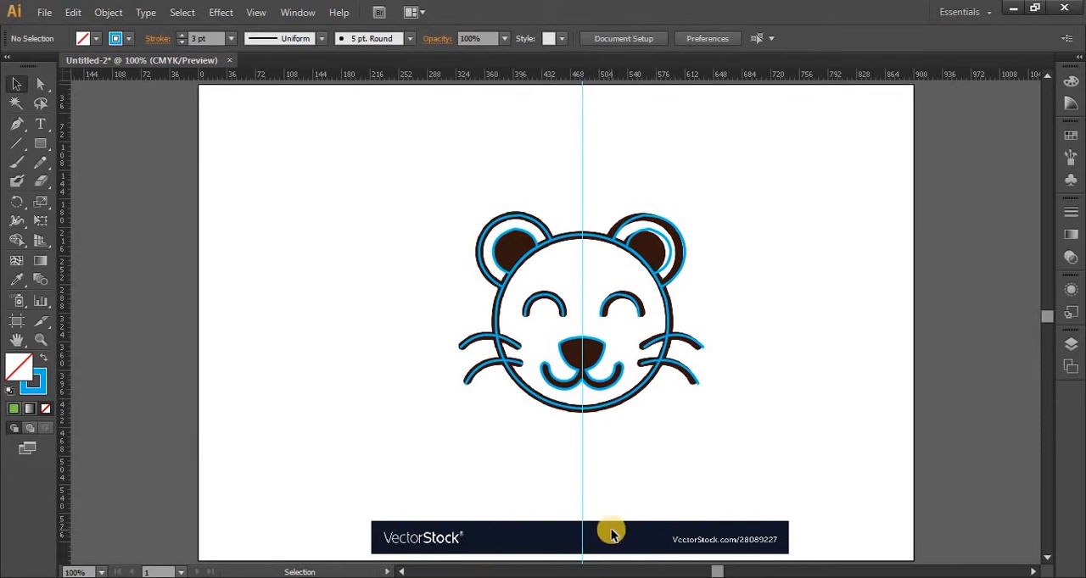
Group the two traced halves together and move the group off the reference image to its left side
left_click_drag(427, 170, 767, 462)
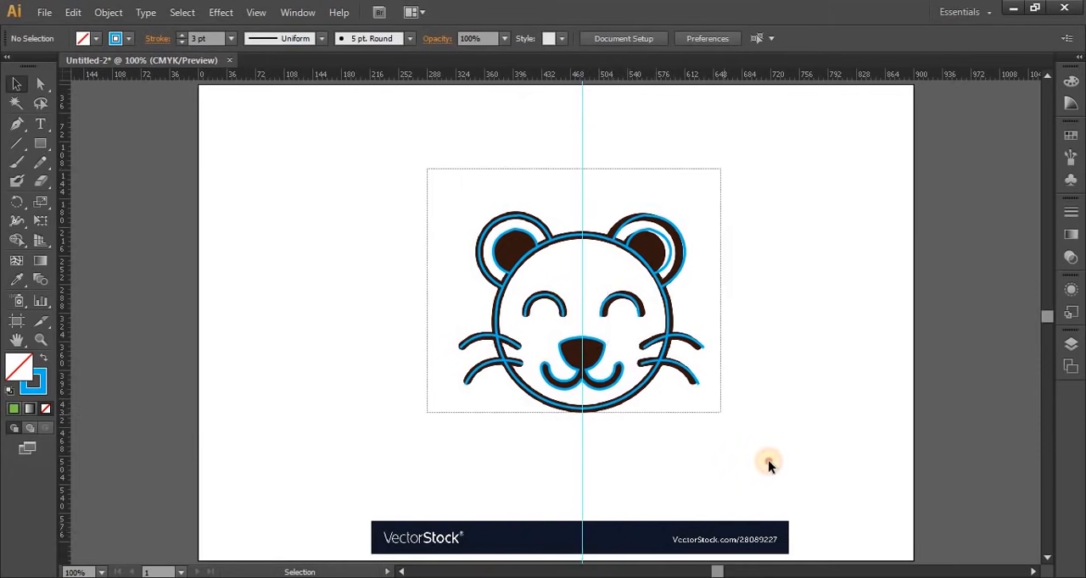
right_click(627, 246)
left_click(681, 320)
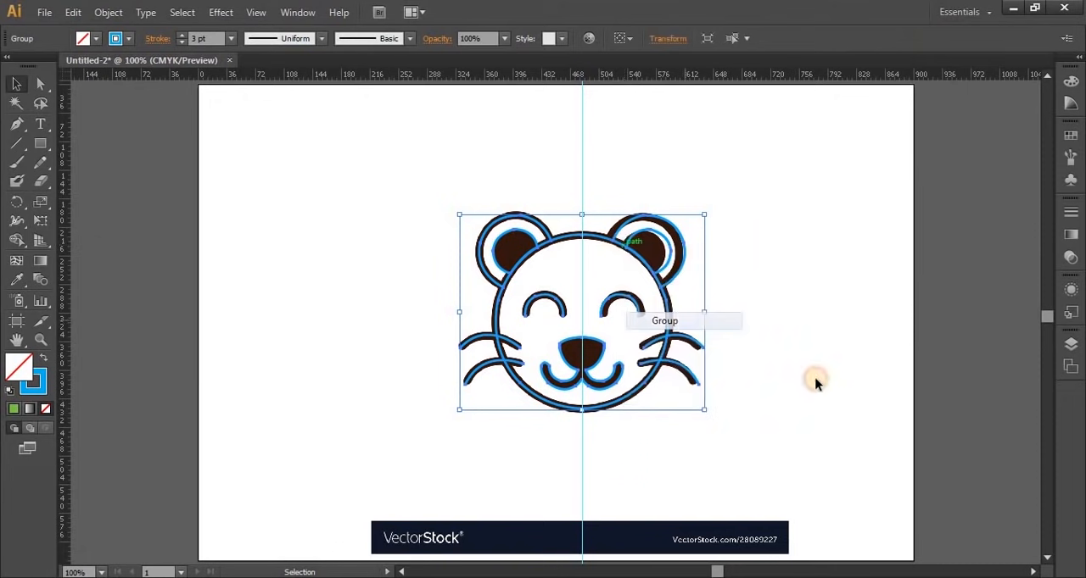
left_click(814, 383)
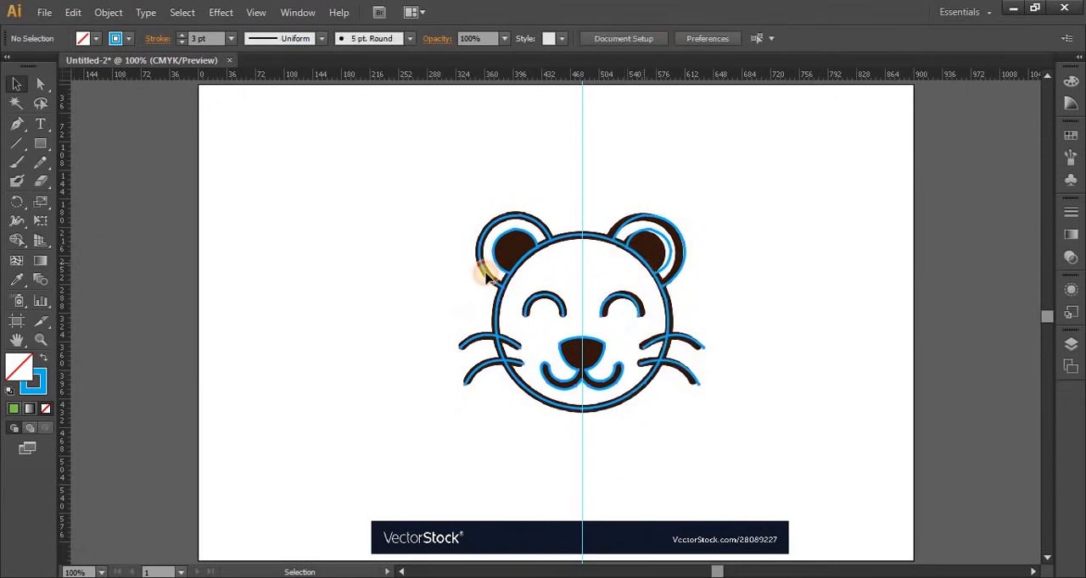
left_click_drag(488, 278, 453, 348)
left_click(799, 436)
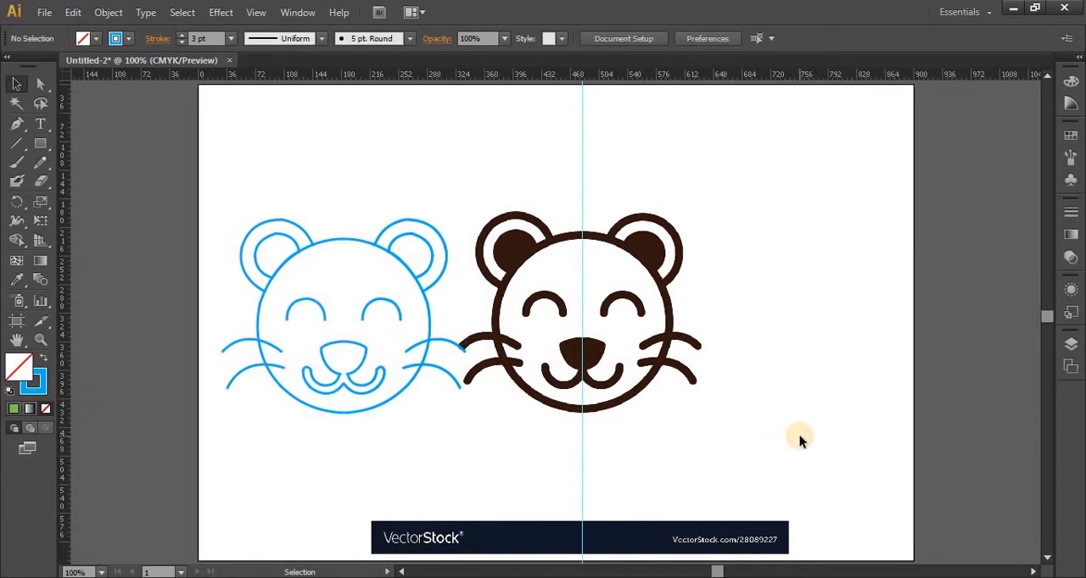
Show the Color panel and ungroup the traced bear face
key("F6")
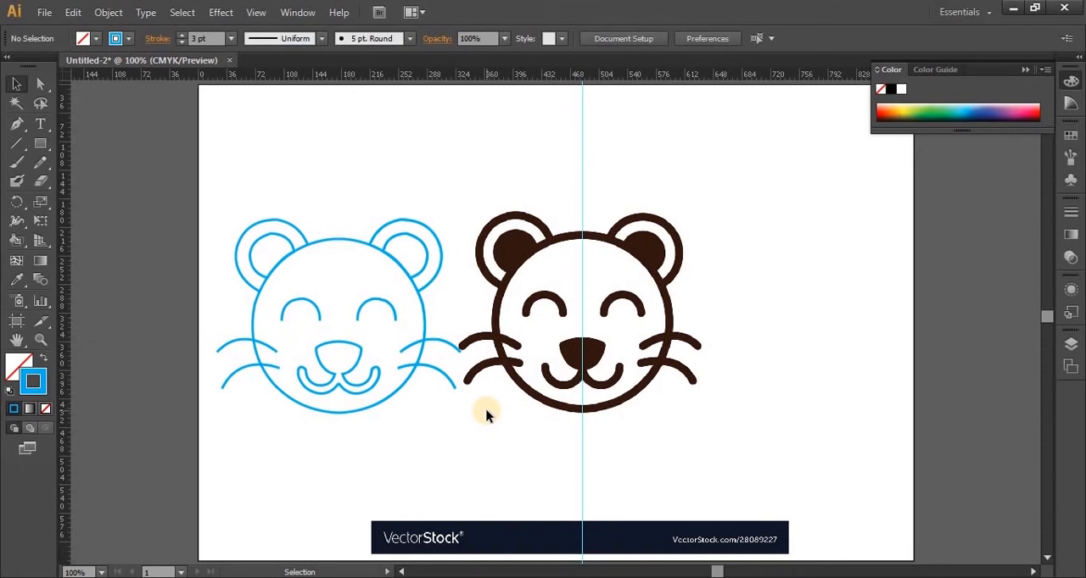
left_click(277, 267)
right_click(276, 267)
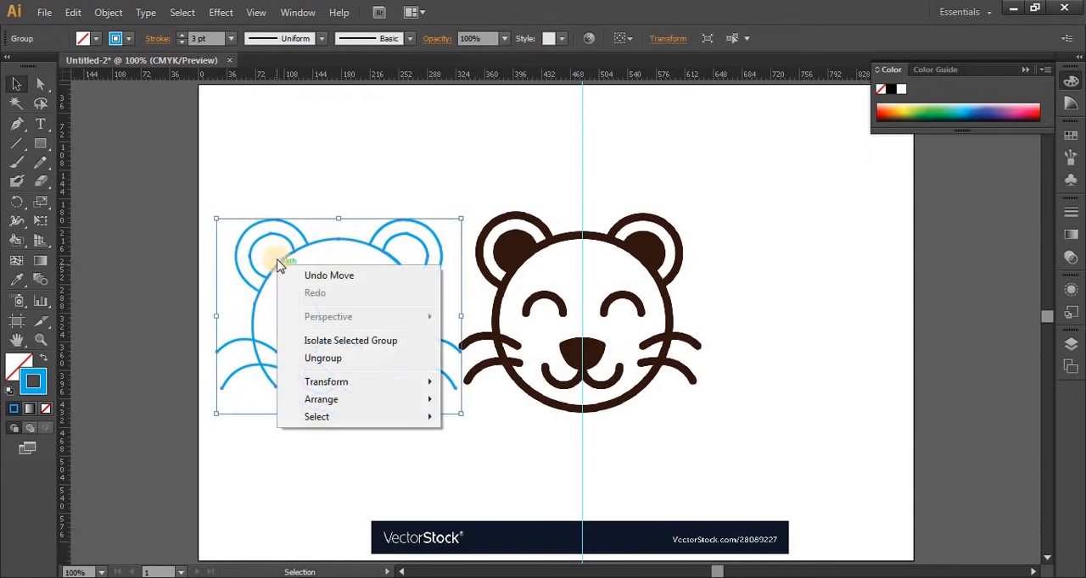
left_click(349, 361)
left_click(317, 482)
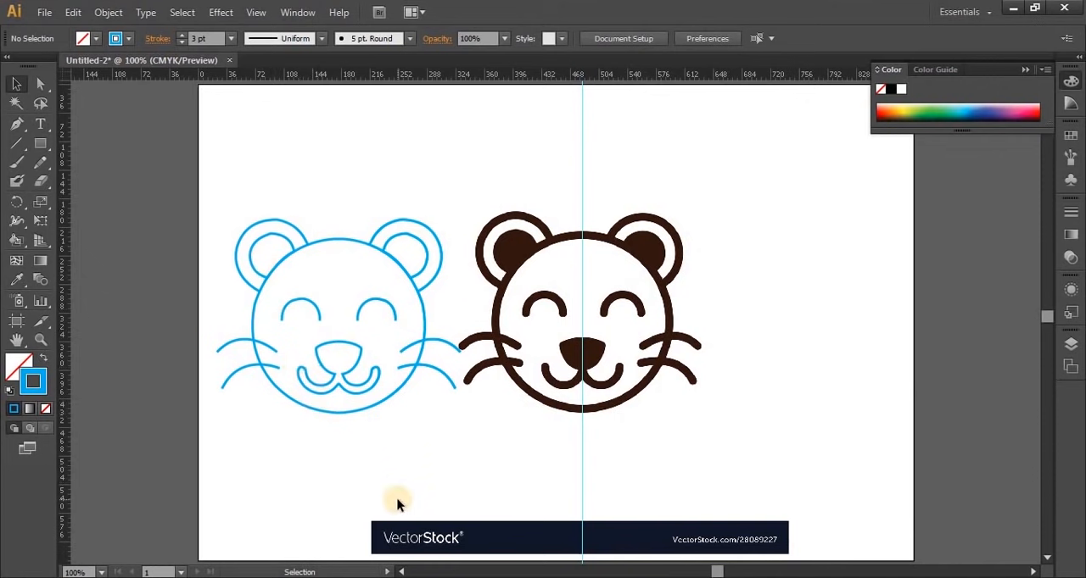
Fill the traced nose and mouth with the dark brown sampled from the original bear's nose using the Eyedropper
left_click(332, 379)
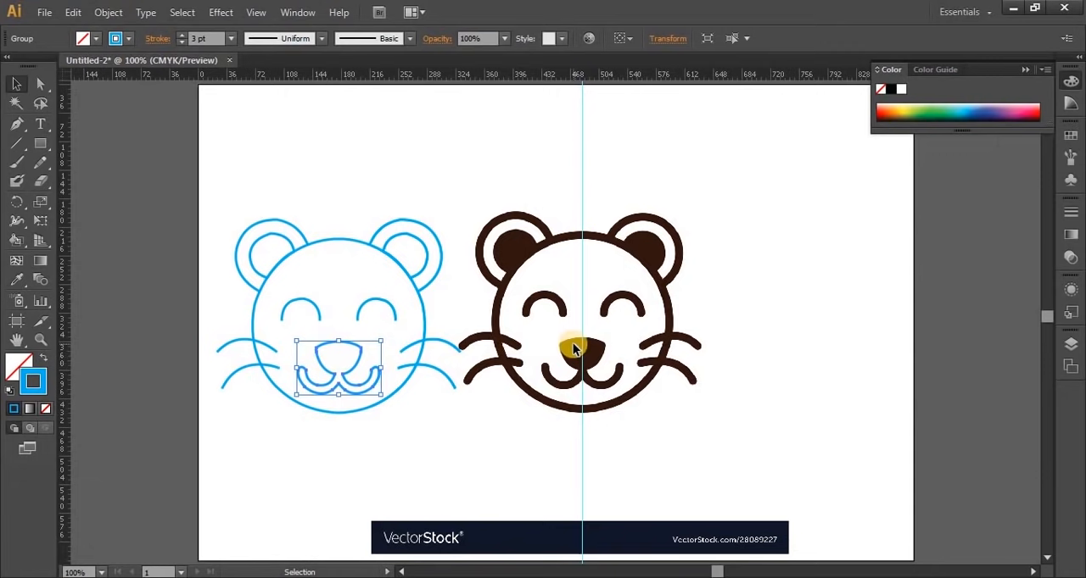
left_click(17, 280)
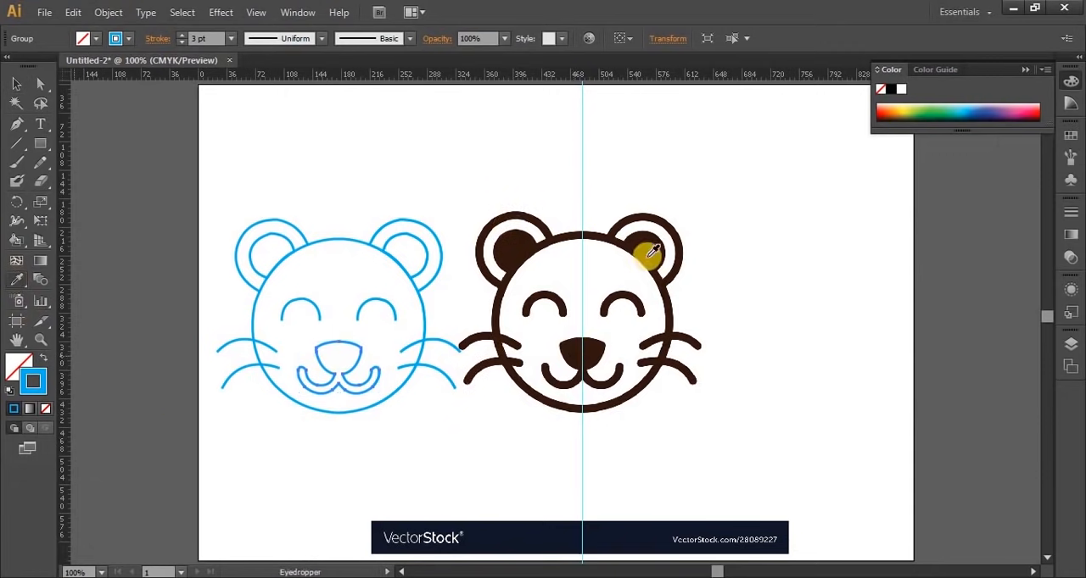
left_click(593, 351)
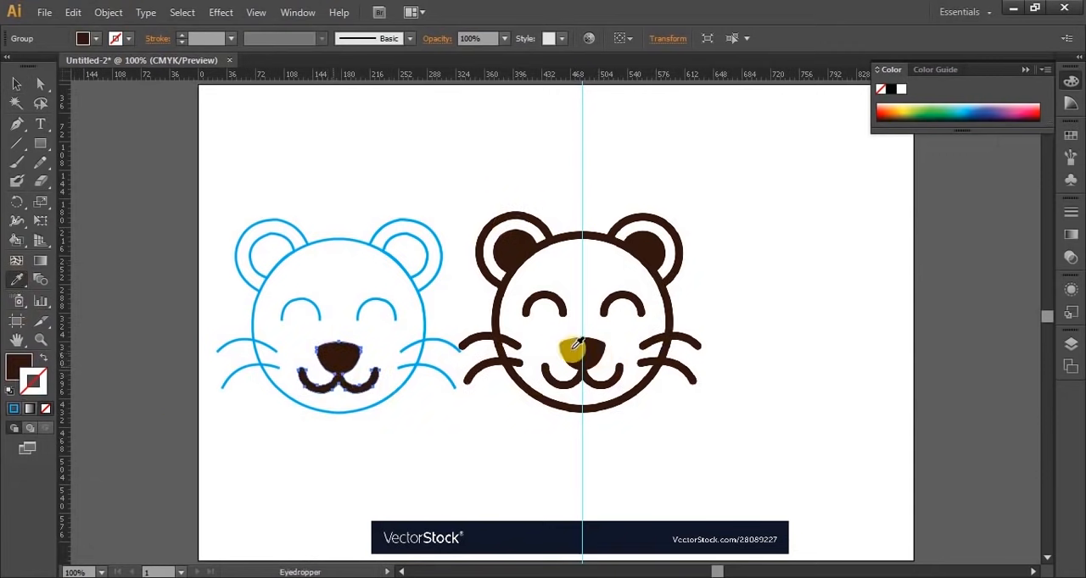
left_click(17, 84)
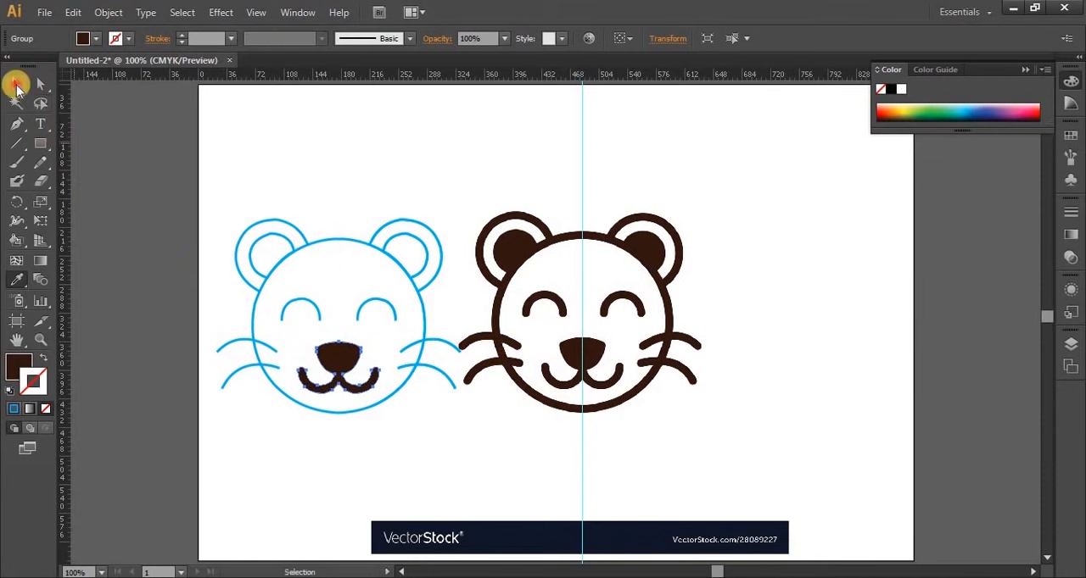
left_click(213, 135)
Fill the traced left inner ear with the dark brown sampled from the original's left inner ear
left_click(271, 237)
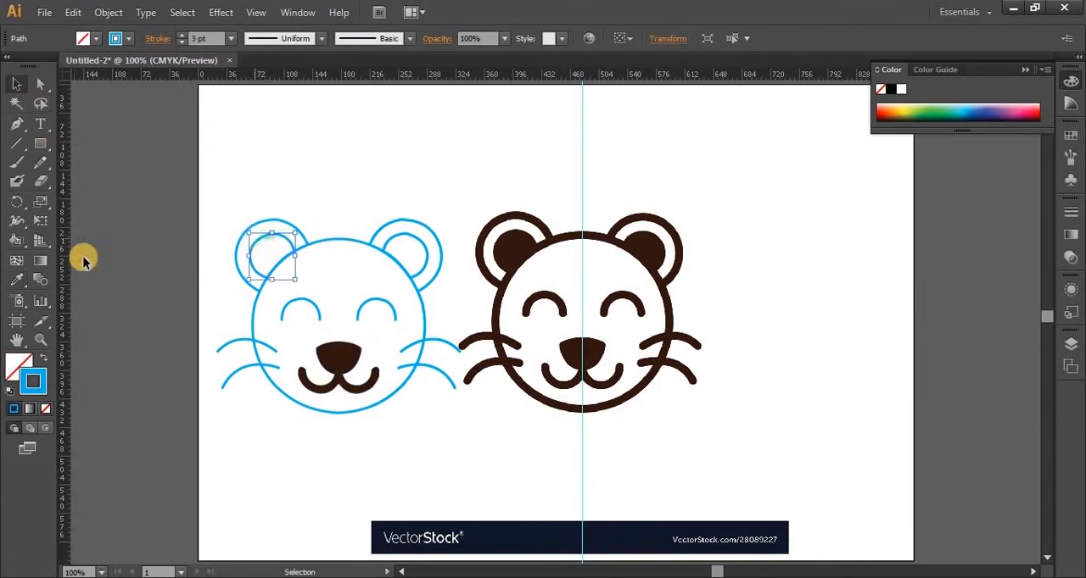
left_click(17, 280)
left_click(512, 253)
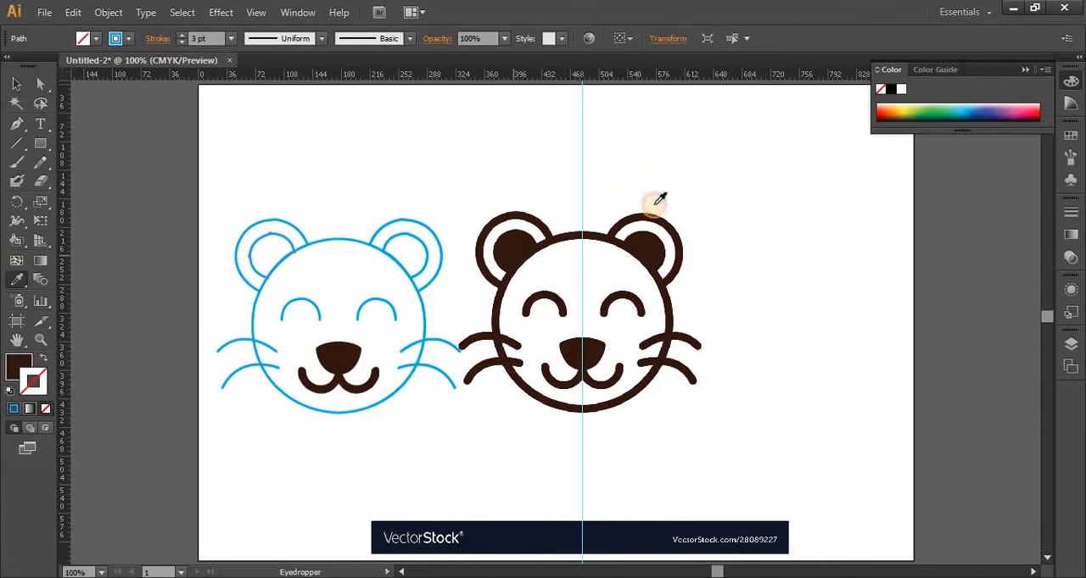
left_click(17, 84)
left_click(369, 194)
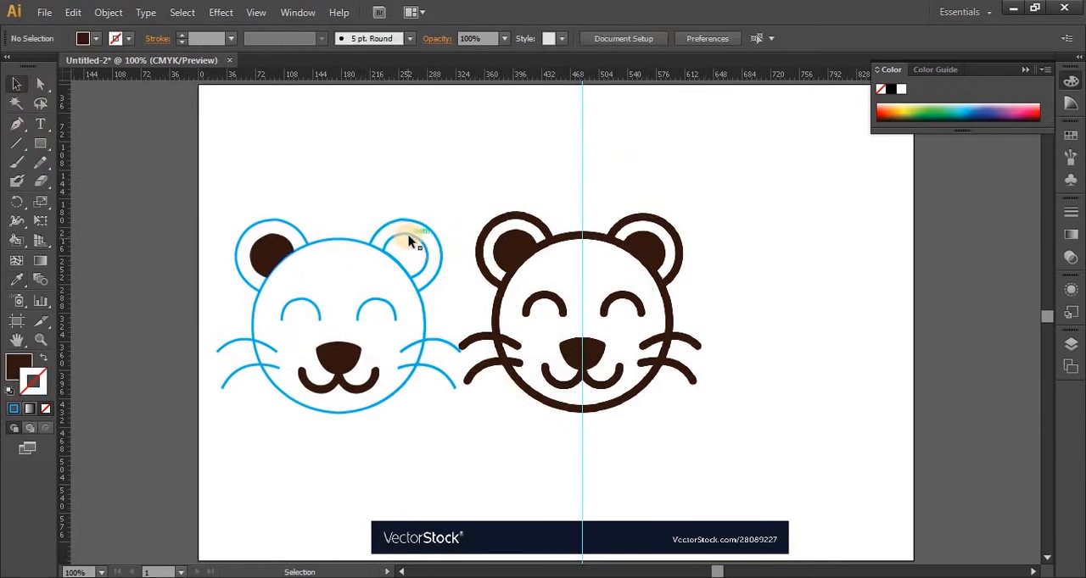
Fill the traced right inner ear with the dark brown sampled from the original's right inner ear
left_click(408, 242)
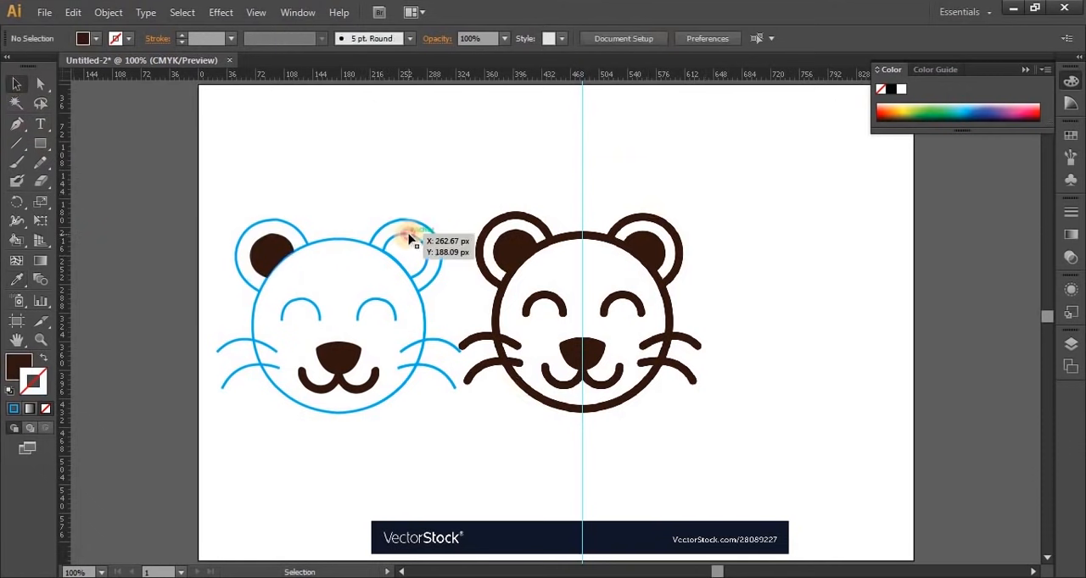
left_click(18, 282)
left_click(658, 246)
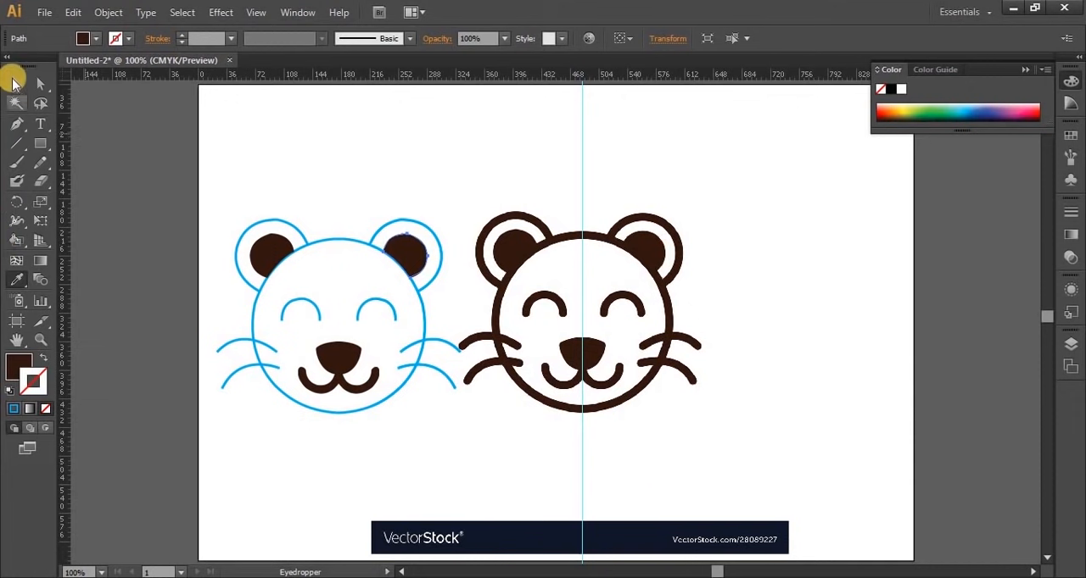
left_click(14, 82)
left_click(232, 106)
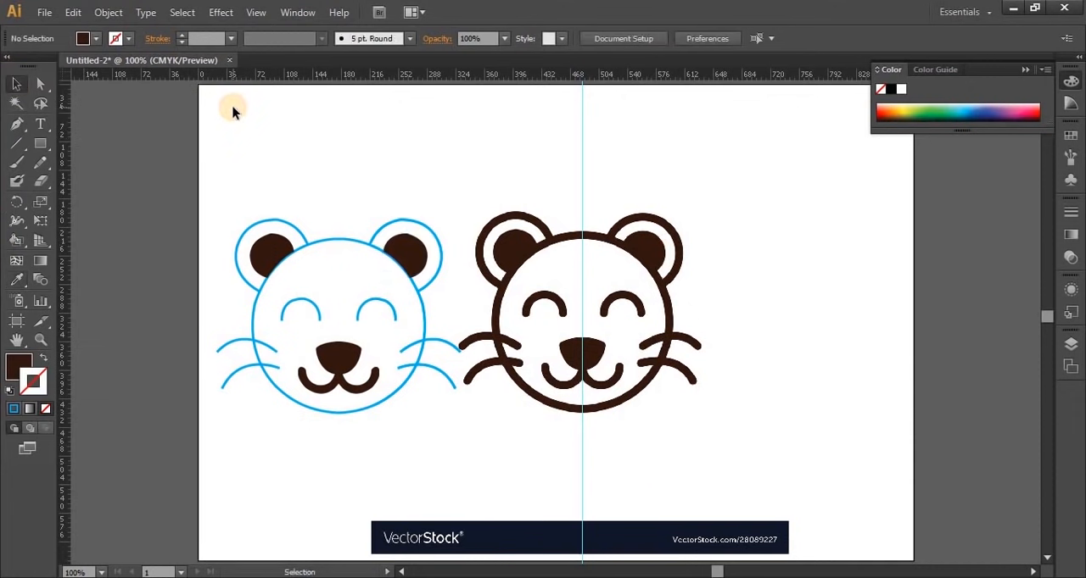
Give the traced bear's blue ear, eye, whisker and right-half head outlines a dark brown stroke with a weight of 8 pt
left_click(304, 236)
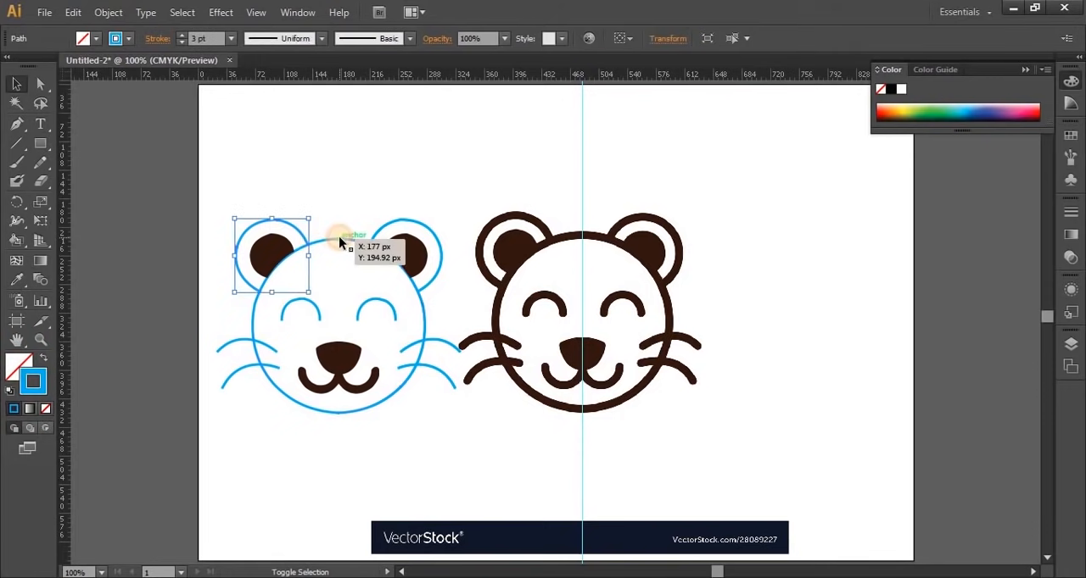
left_click(339, 235, "shift")
left_click(245, 357, "shift")
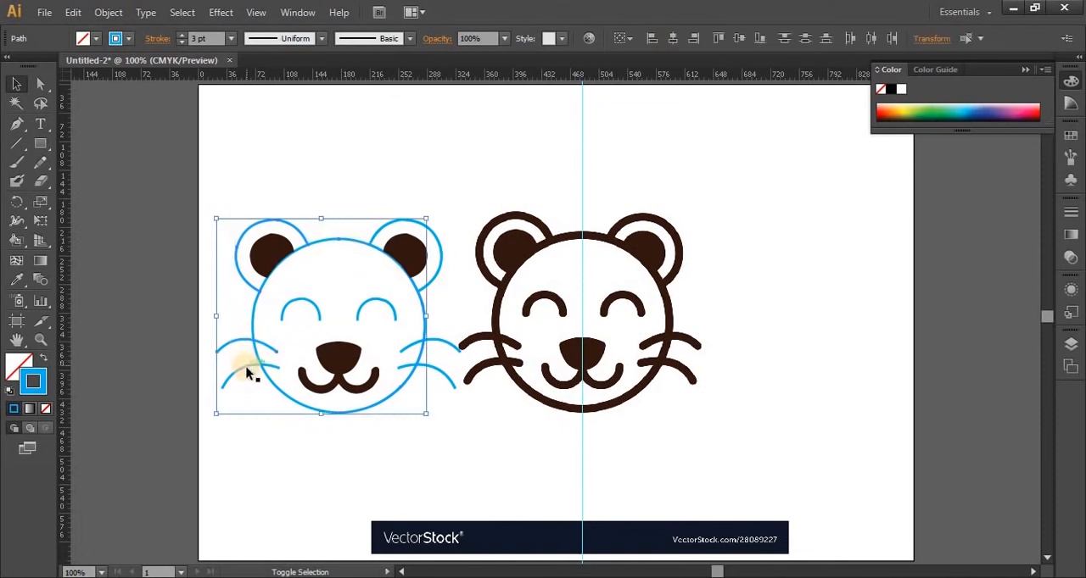
left_click(376, 301, "shift")
left_click(438, 351, "shift")
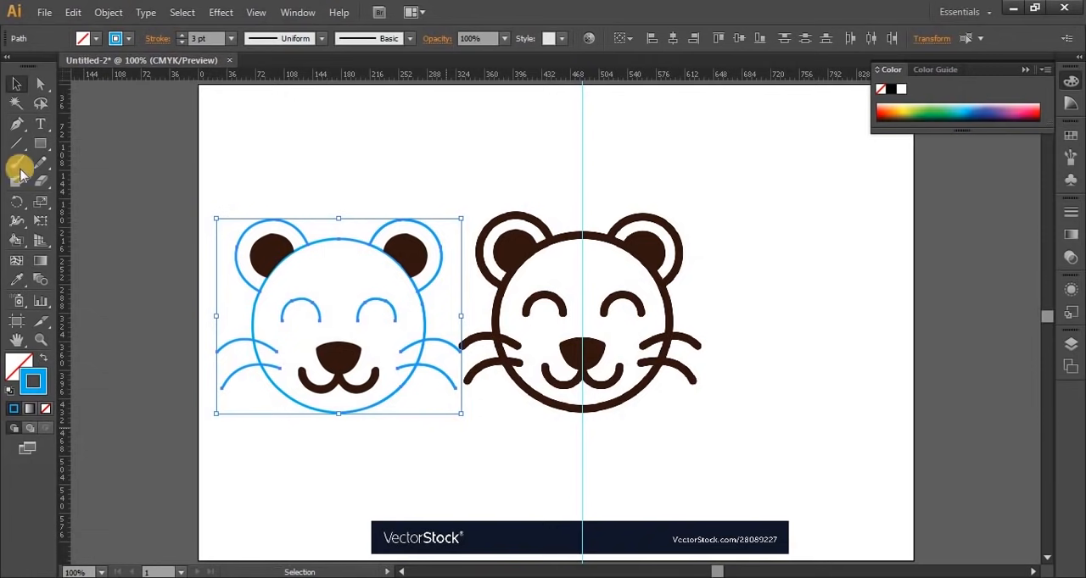
left_click(128, 39)
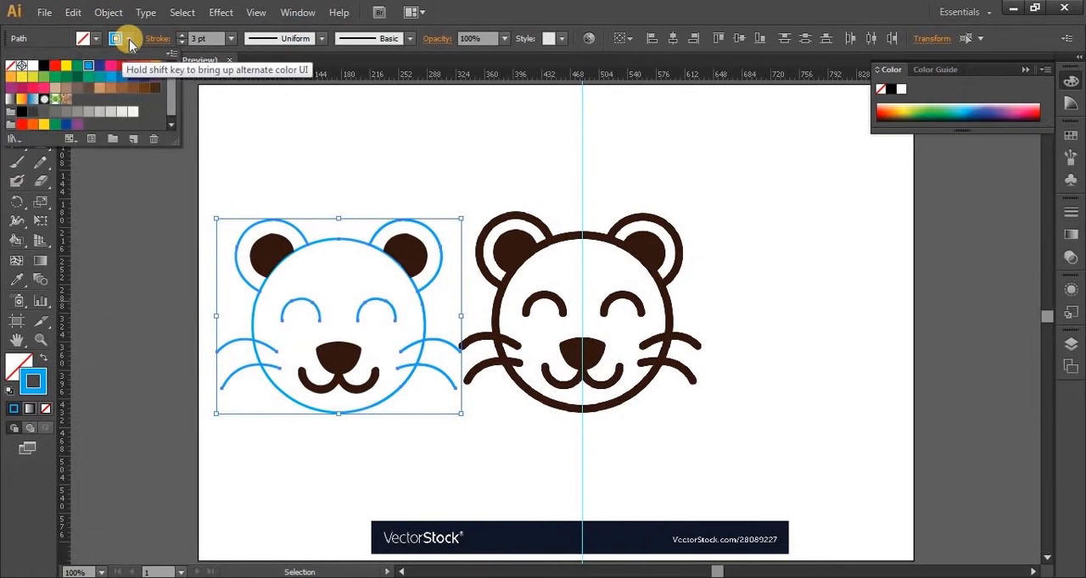
left_click(142, 89)
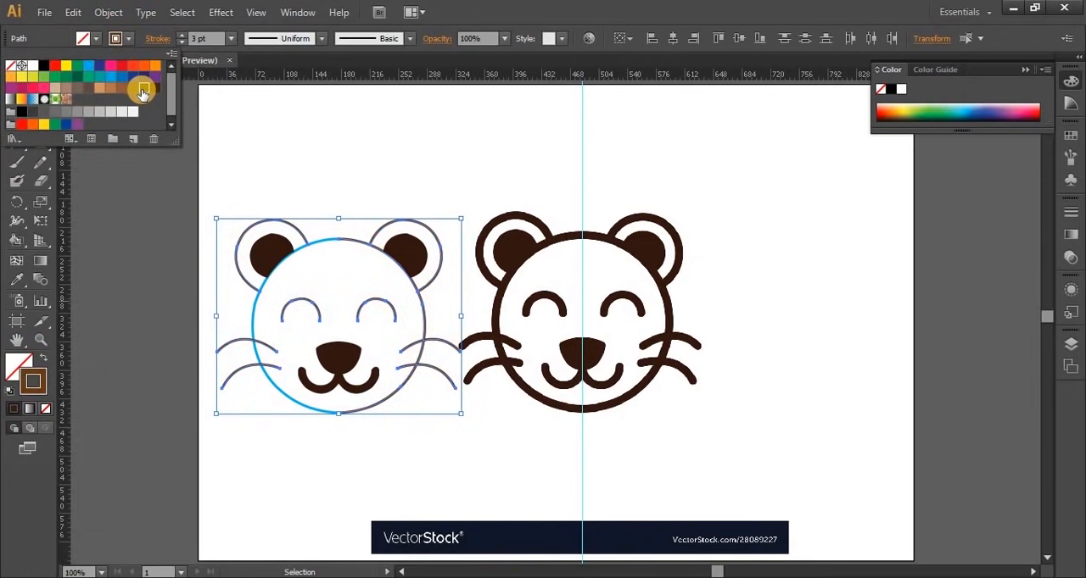
left_click(181, 35)
left_click(182, 35)
left_click(181, 34)
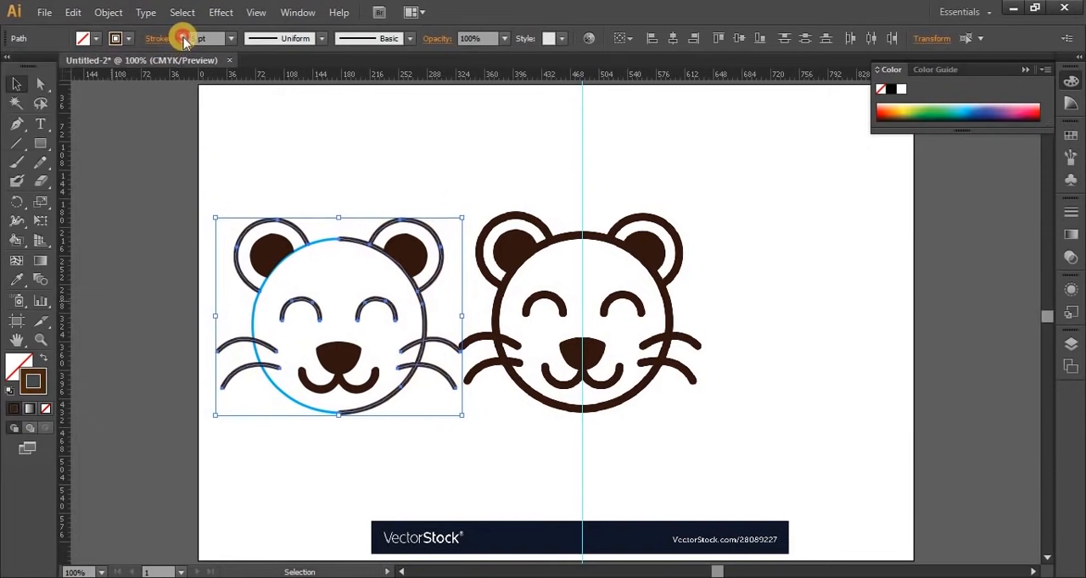
left_click(182, 35)
left_click(181, 35)
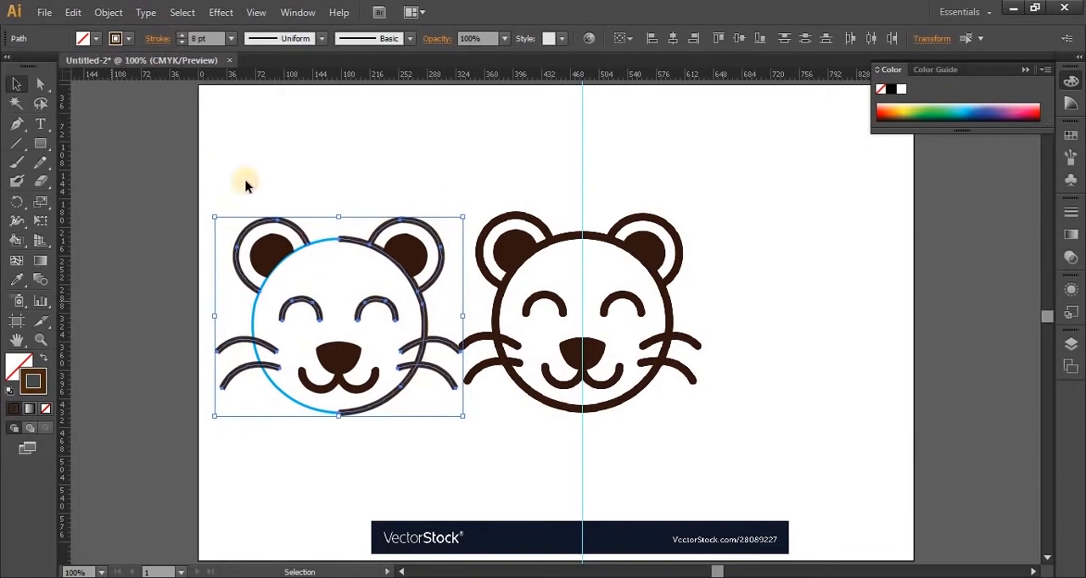
Give the remaining blue left half of the traced head outline the same dark brown 8 pt stroke and deselect it
left_click(302, 234)
left_click(316, 240)
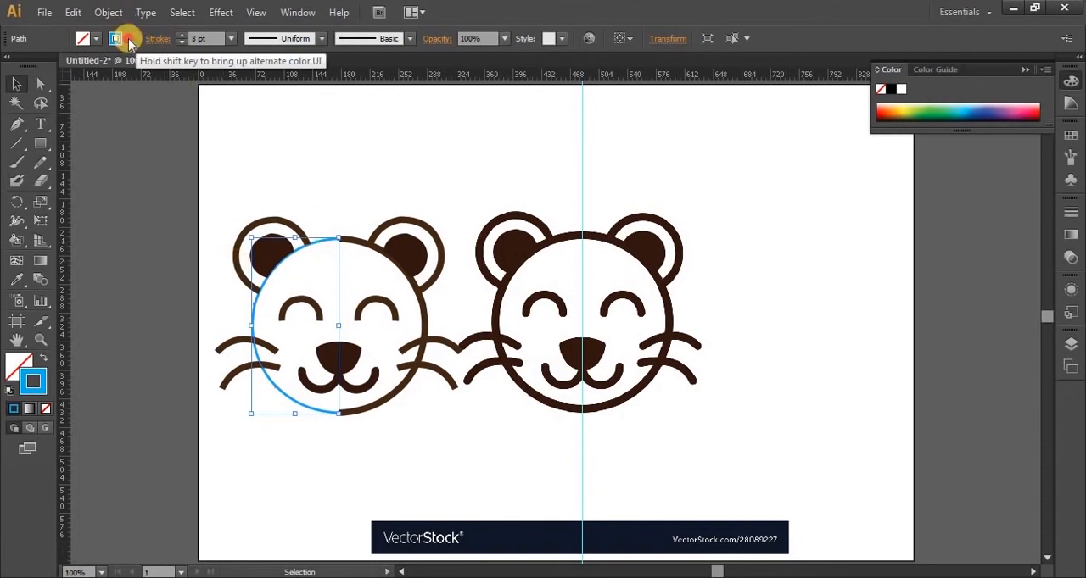
left_click(129, 39)
left_click(151, 94)
left_click(322, 499)
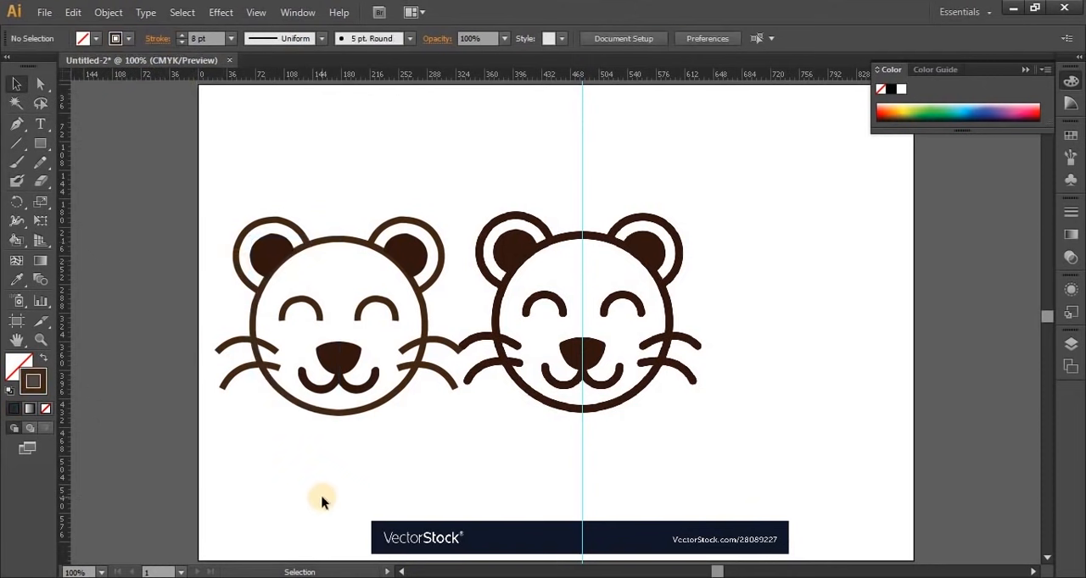
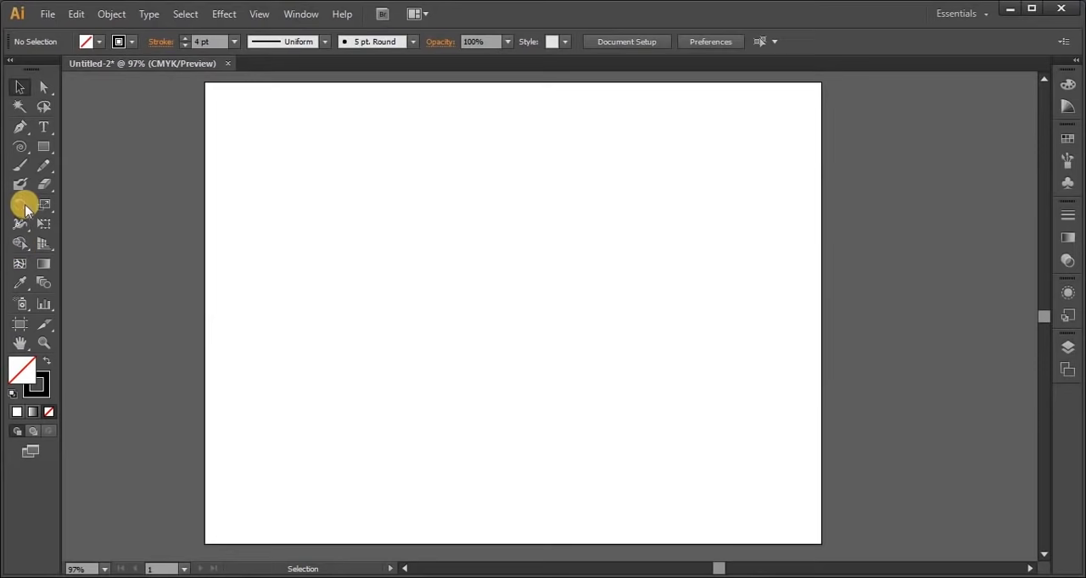
Draw a rectangle and a circle overlapping its upper-right corner, and select both shapes for the Shape Builder tool
left_click(20, 241)
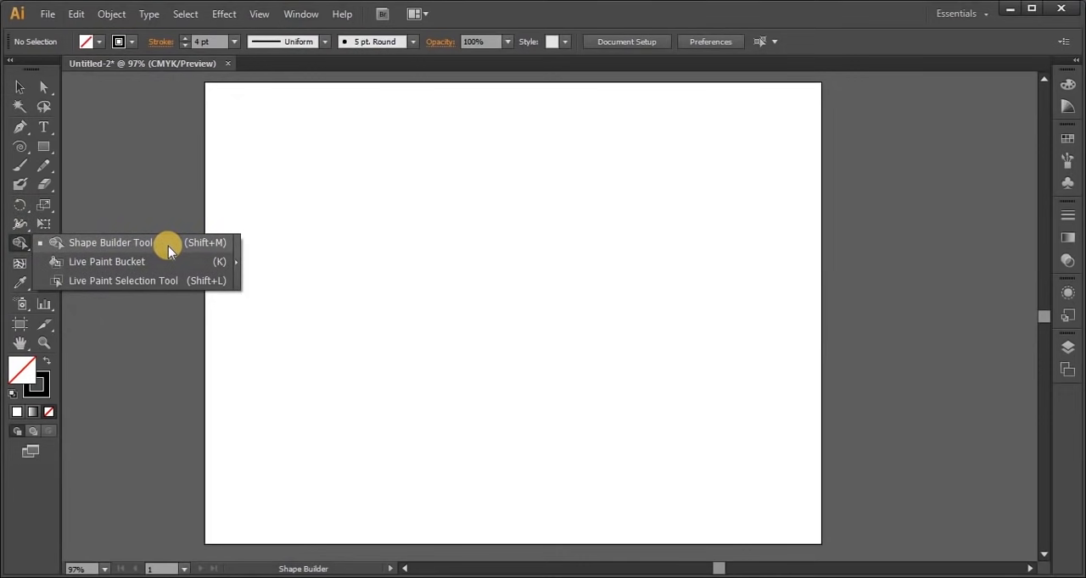
left_click(138, 244)
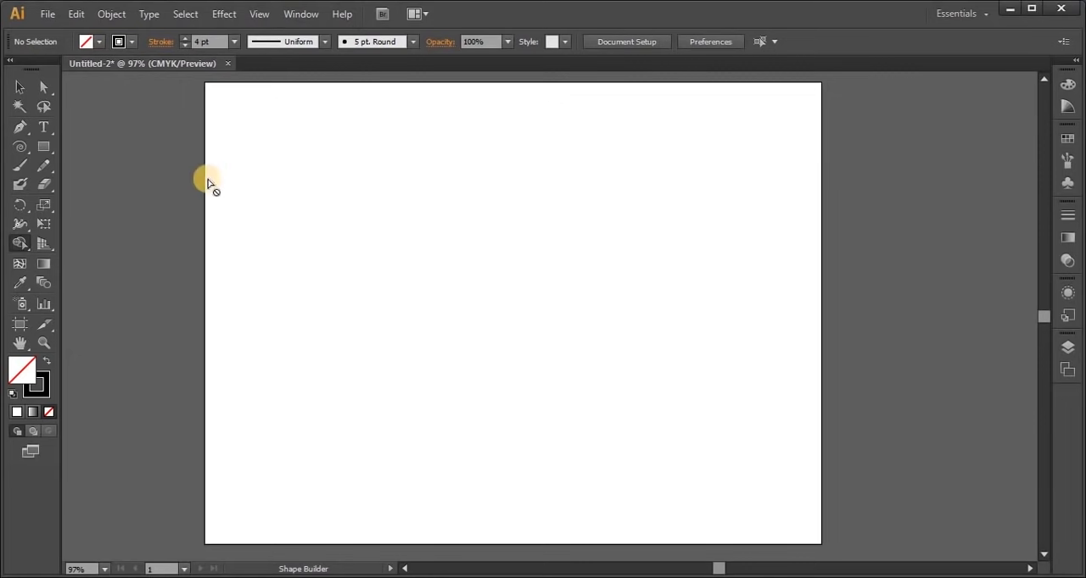
left_click(43, 147)
left_click_drag(296, 225, 488, 389)
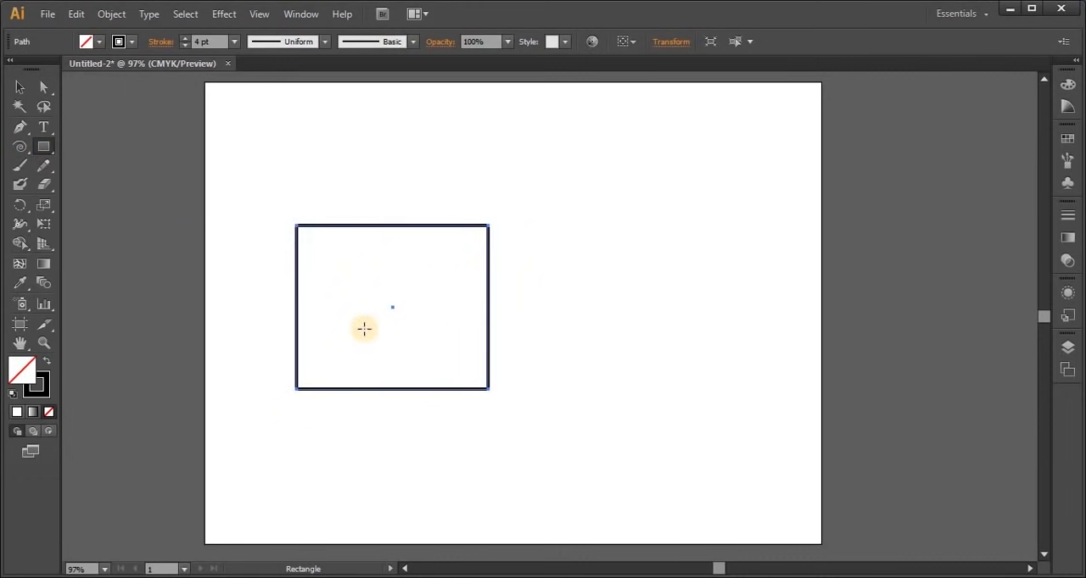
left_click(46, 149)
left_click_drag(46, 149, 123, 184)
left_click_drag(411, 193, 533, 313)
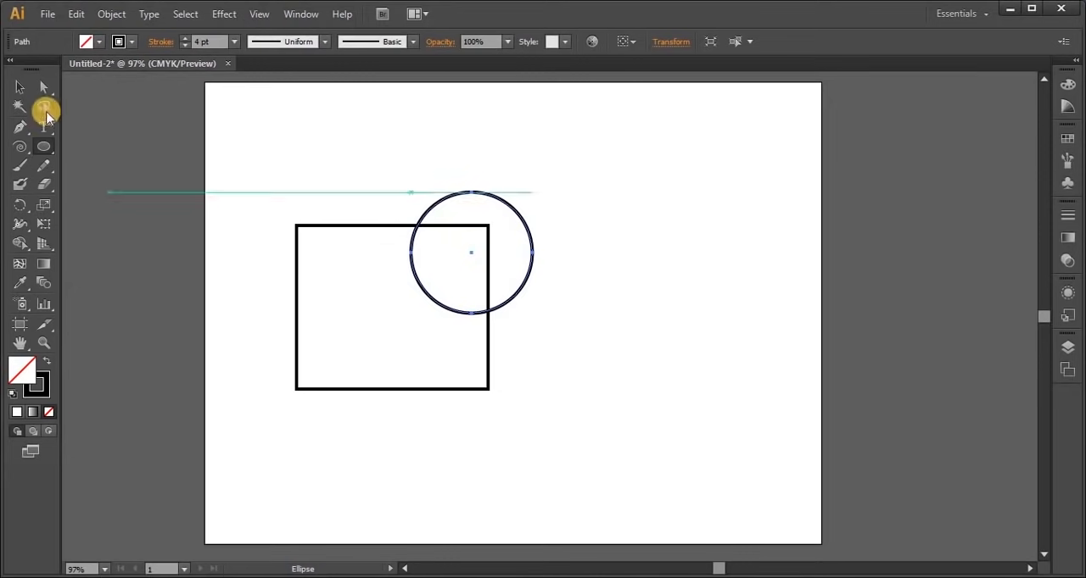
left_click(20, 87)
left_click_drag(300, 159, 692, 377)
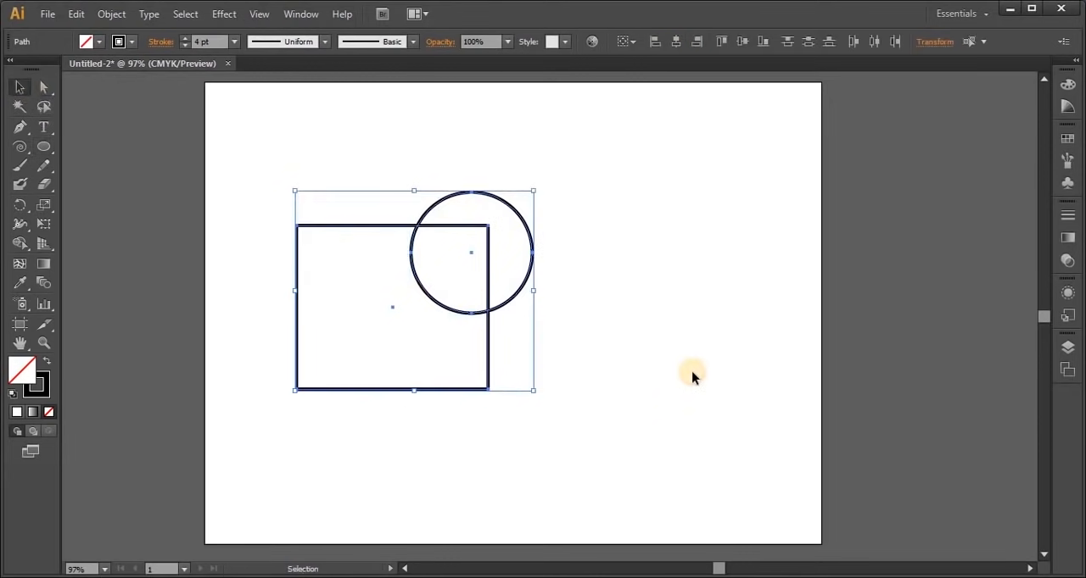
left_click(21, 244)
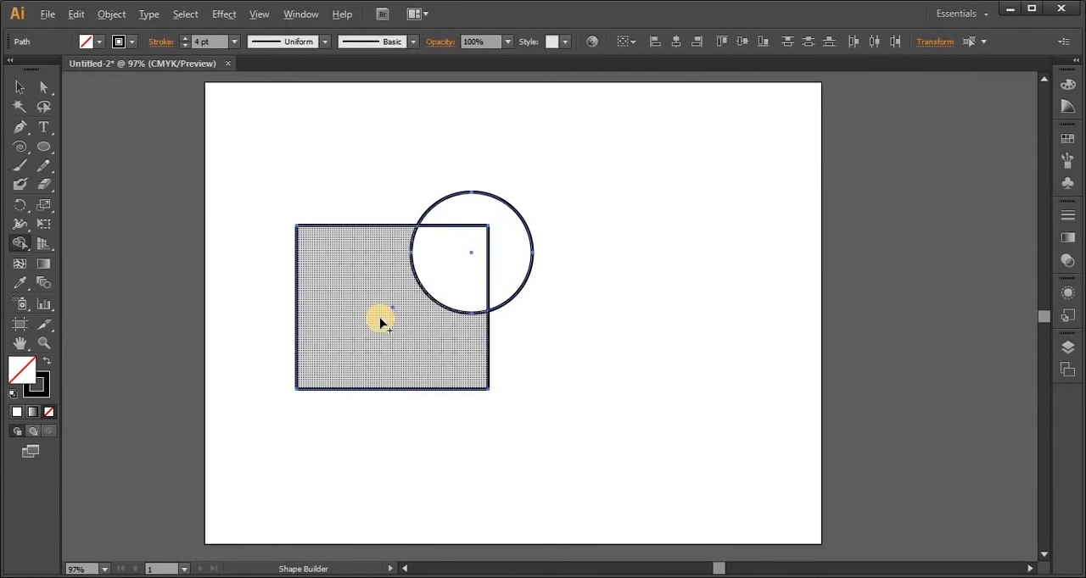
Try subtracting the circle's regions from the rectangle in one Shape Builder stroke, and undo the attempt
key("alt")
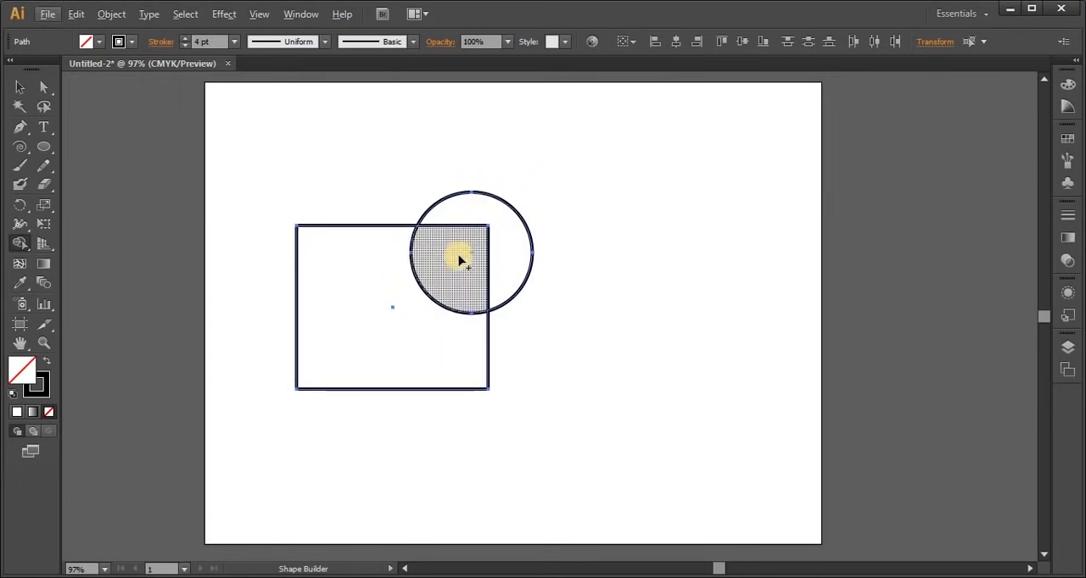
left_click_drag(452, 270, 523, 195)
key("ctrl+z")
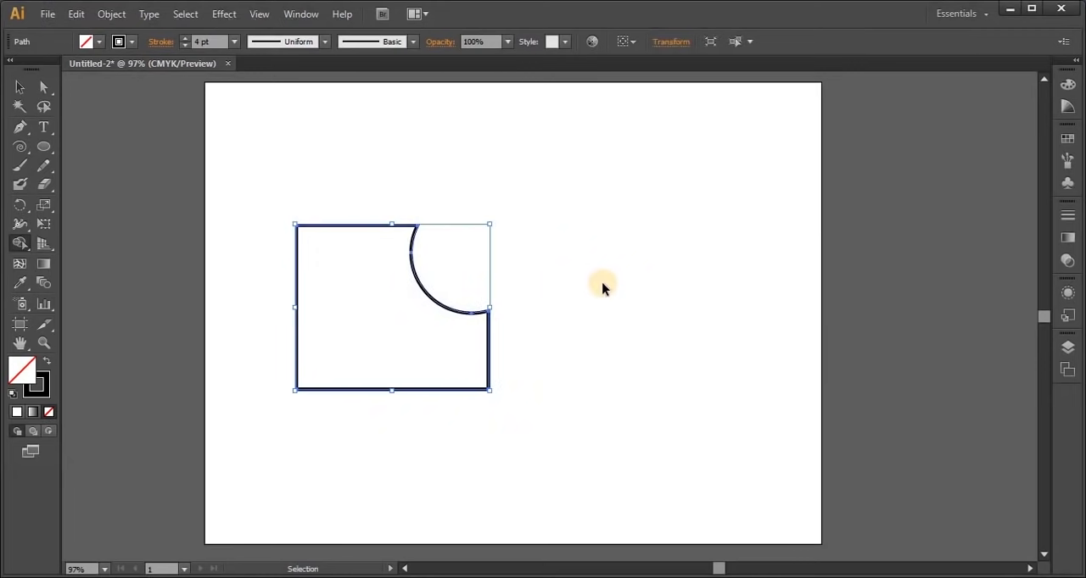
key("ctrl+z")
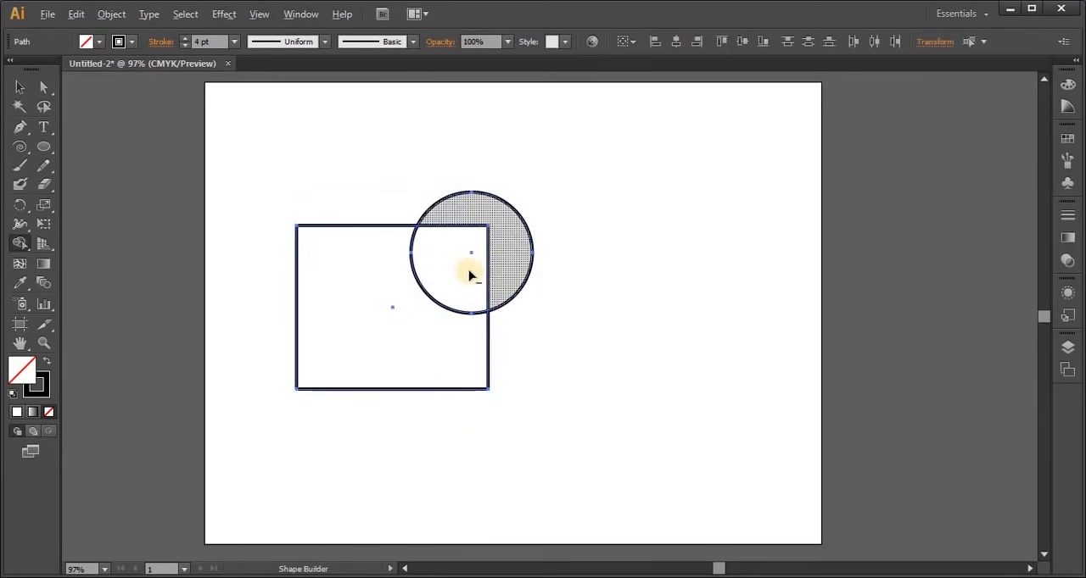
Remove the circle's outer region and its overlap with the rectangle using Shape Builder, and deselect the notched shape
left_click(475, 216, "alt")
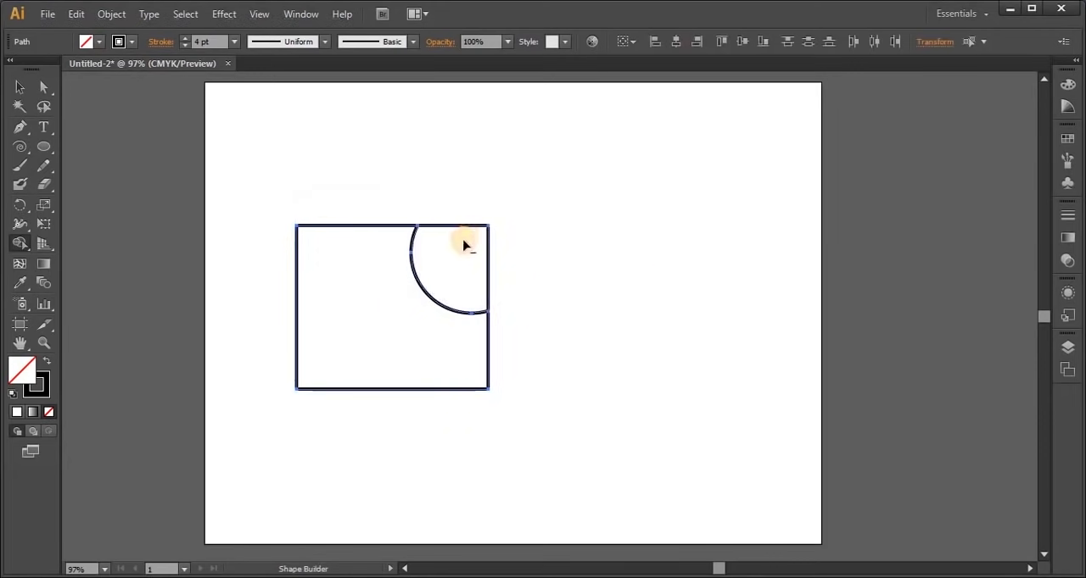
left_click_drag(654, 293, 655, 296)
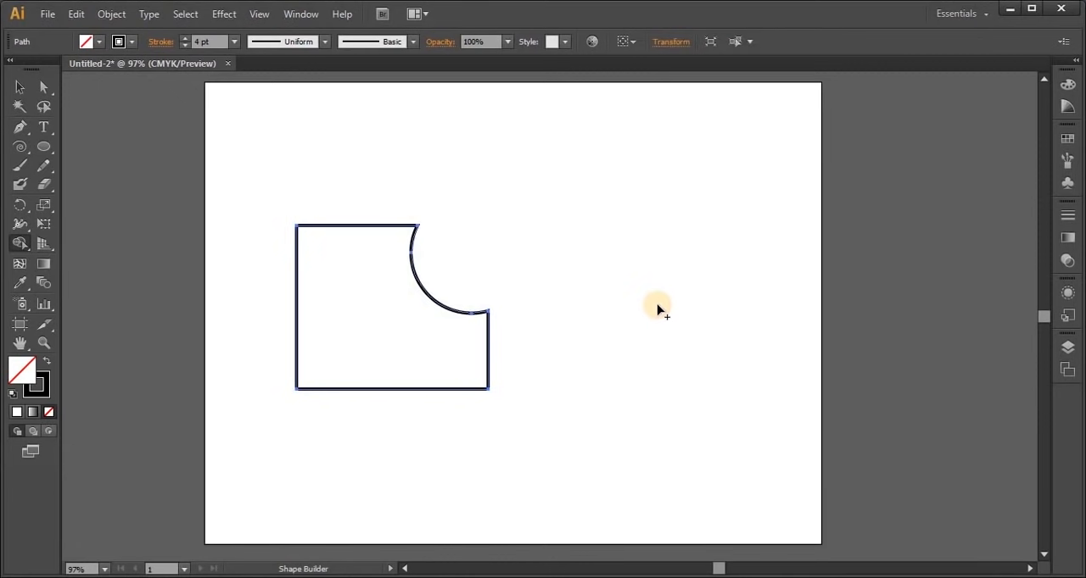
left_click(19, 88)
left_click(612, 356)
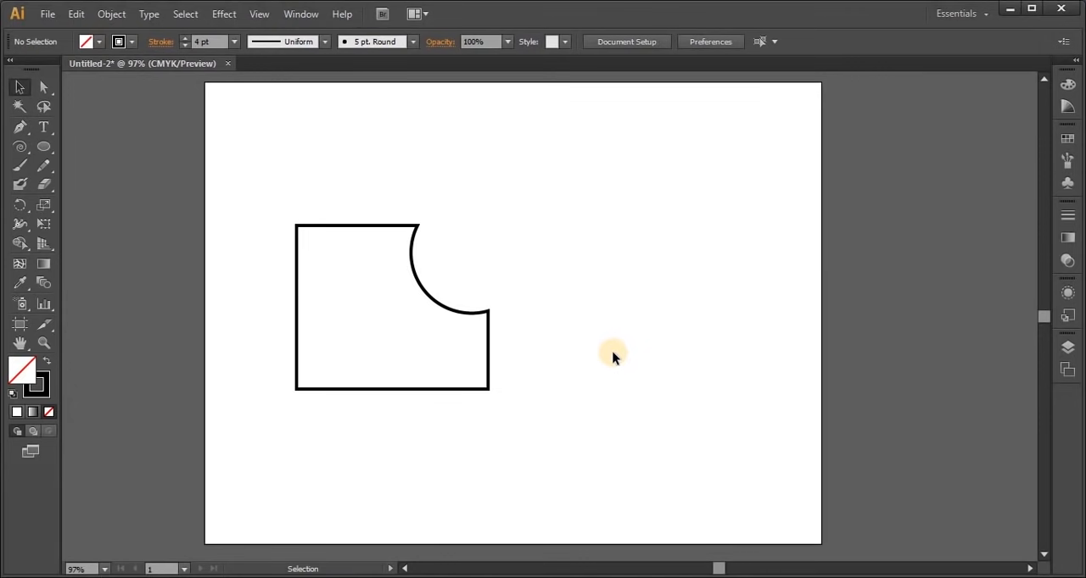
Delete the notched shape and draw a wide rectangle on the empty artboard
left_click_drag(279, 188, 498, 440)
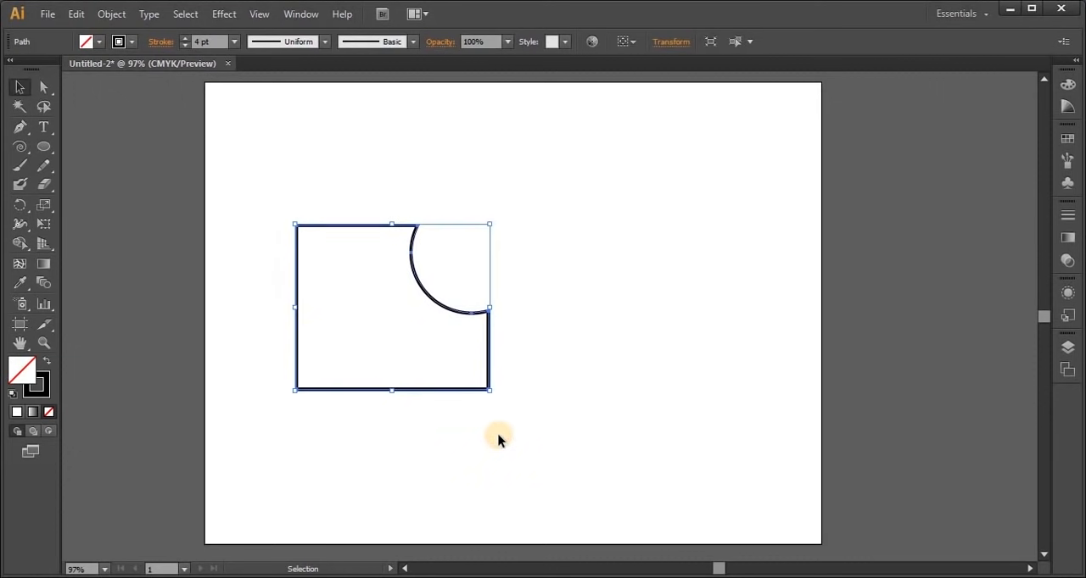
key("Delete")
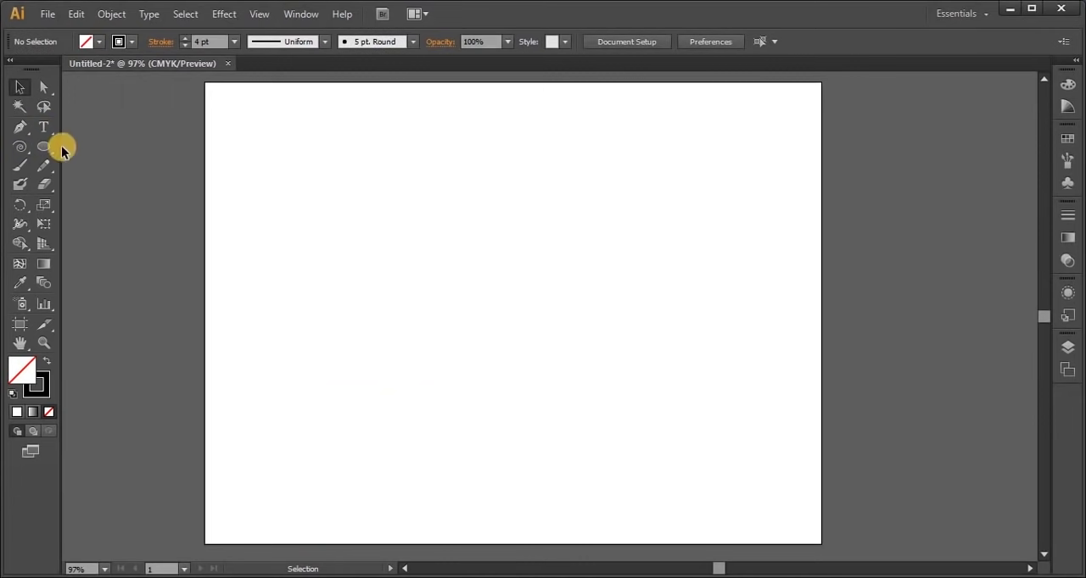
left_click_drag(47, 146, 94, 157)
left_click_drag(293, 204, 599, 373)
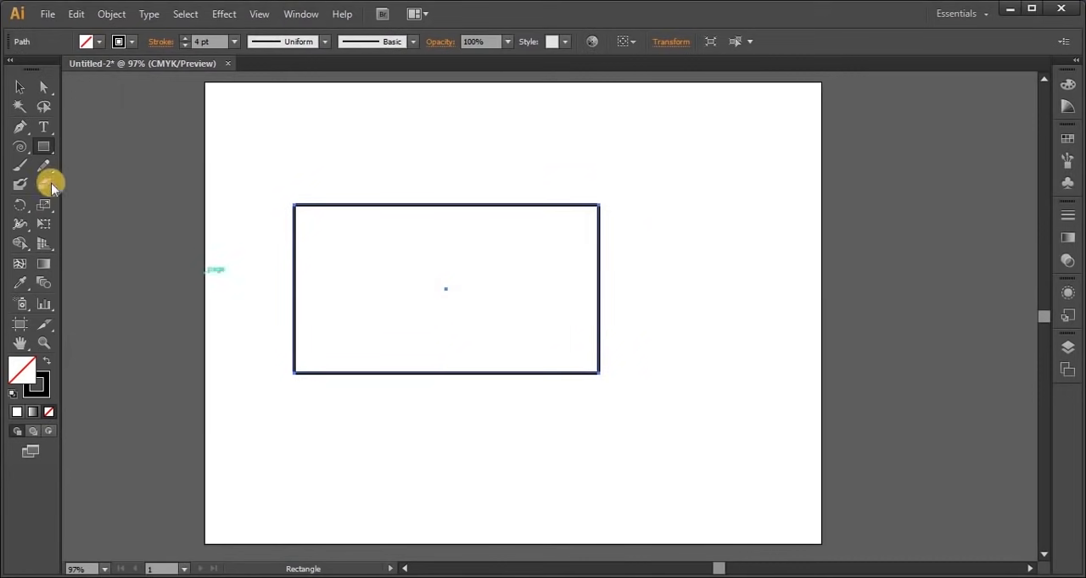
Draw an S-shaped curve with the Pen tool, crossing the rectangle from above its top edge to below its bottom edge
left_click(21, 127)
left_click(445, 184)
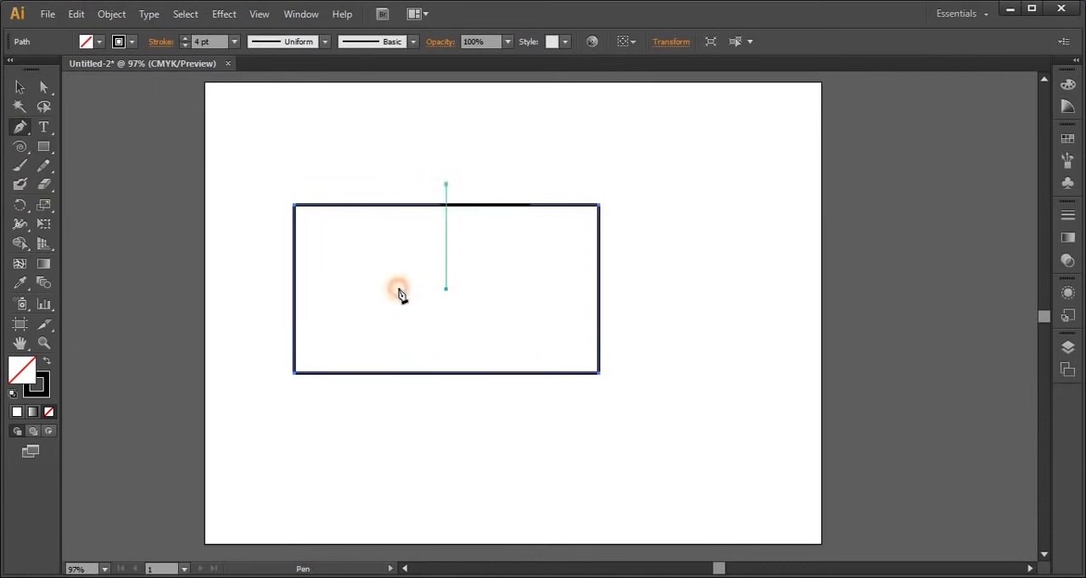
left_click_drag(396, 289, 441, 328)
left_click_drag(485, 408, 422, 463)
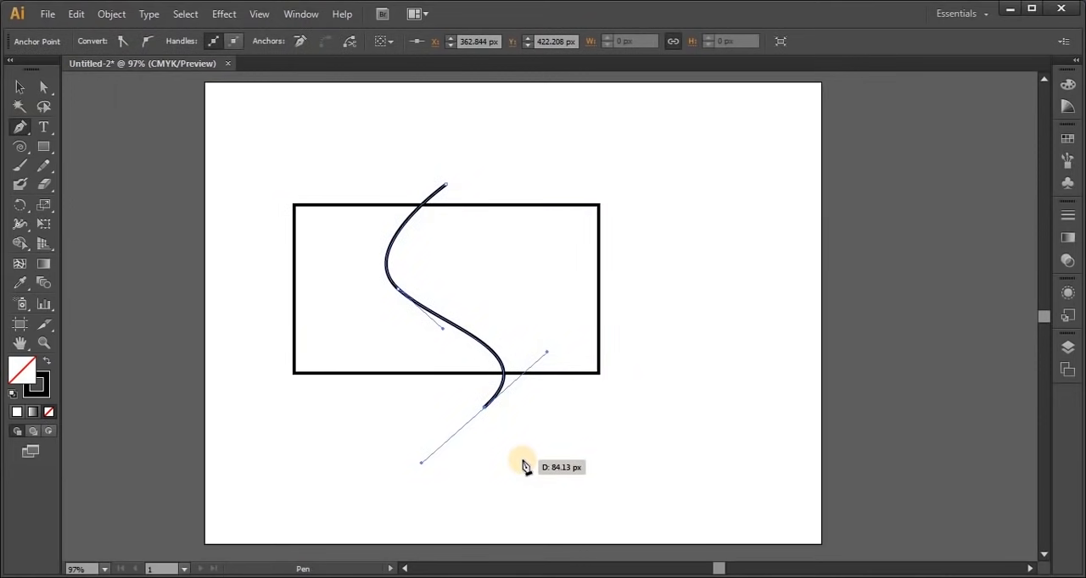
Select the rectangle and curve, split off the region right of the curve with Shape Builder, and deselect everything
left_click(20, 86)
left_click_drag(175, 124, 526, 429)
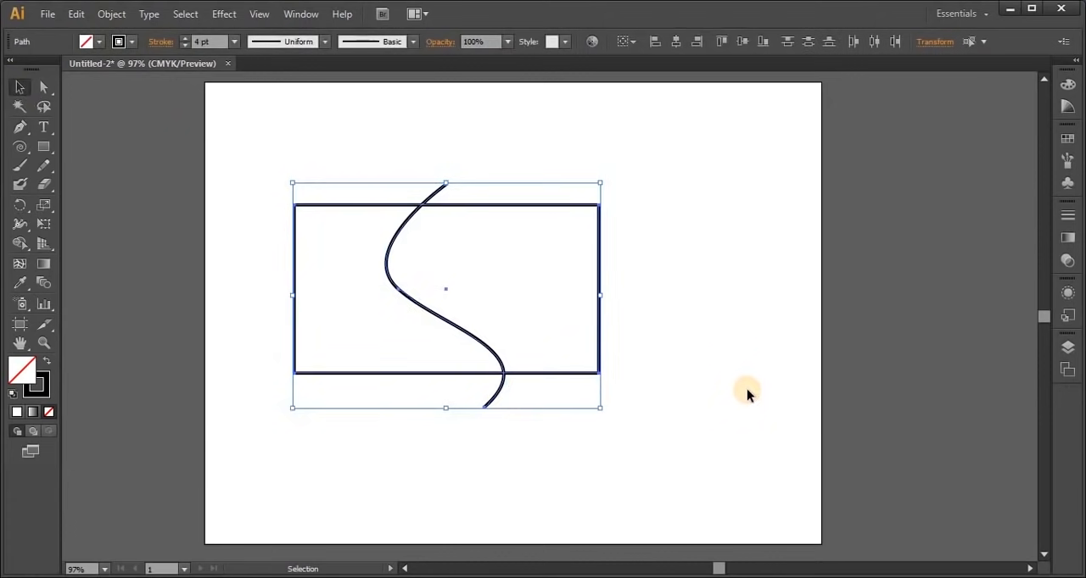
left_click(23, 243)
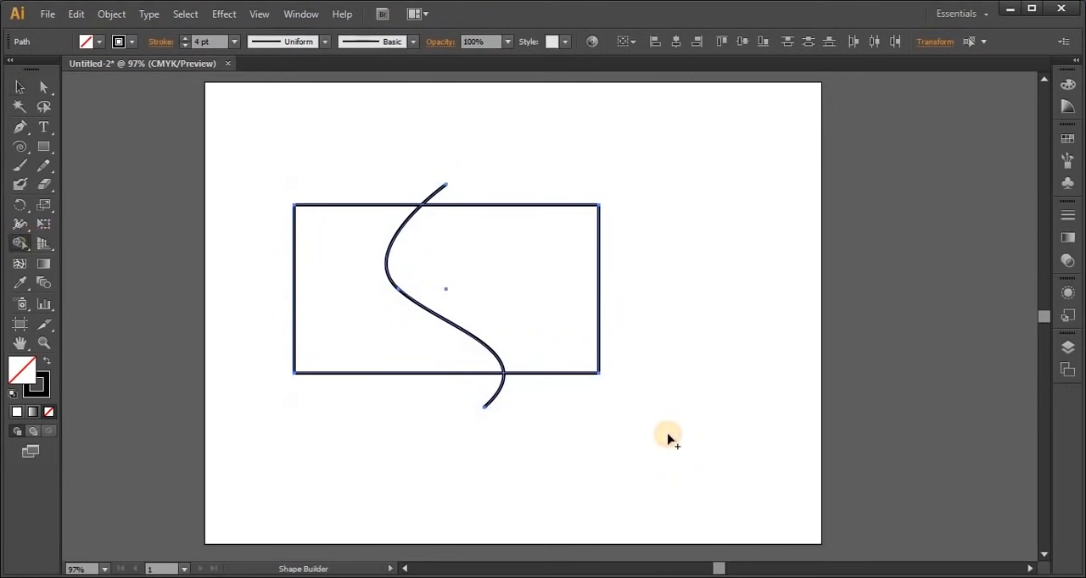
left_click(540, 303, "alt")
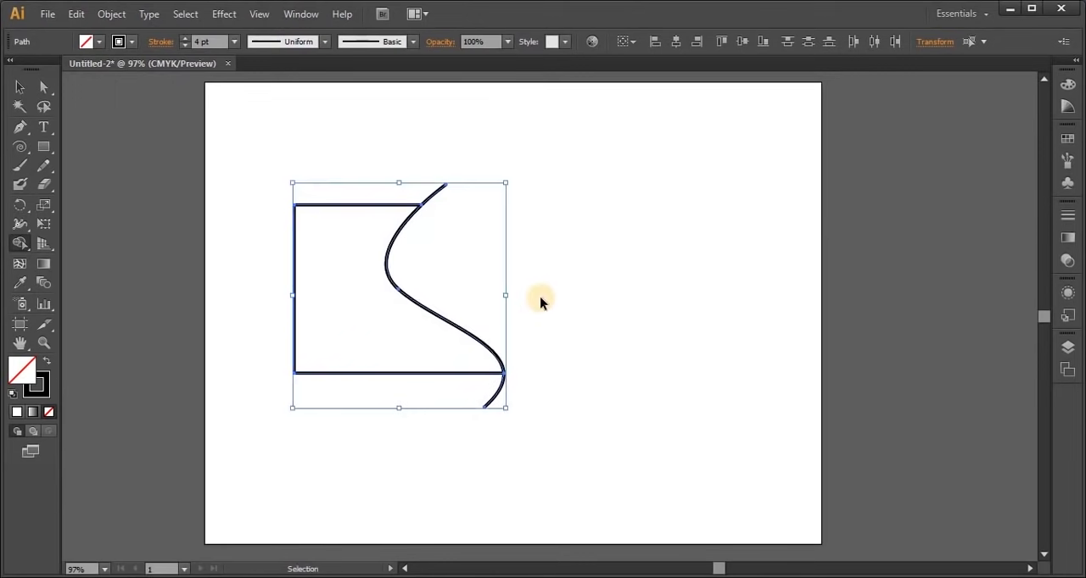
key("ctrl+z")
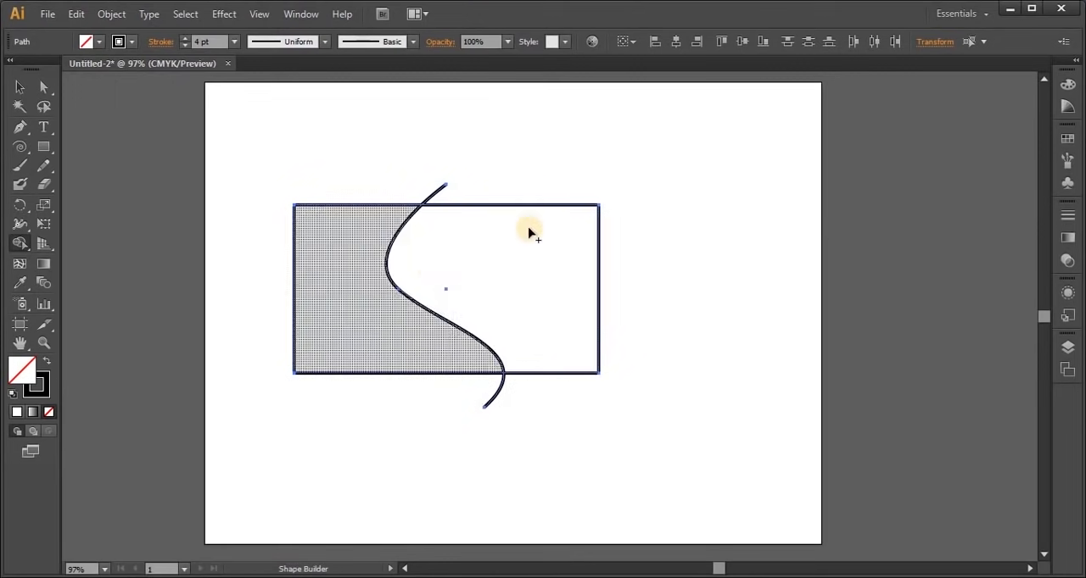
left_click(472, 285)
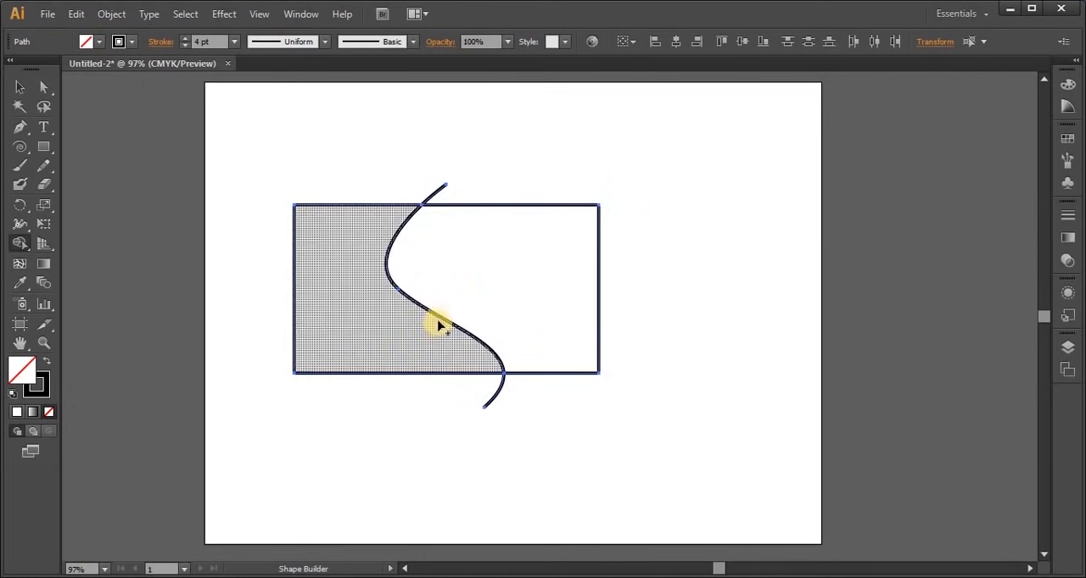
left_click(26, 92)
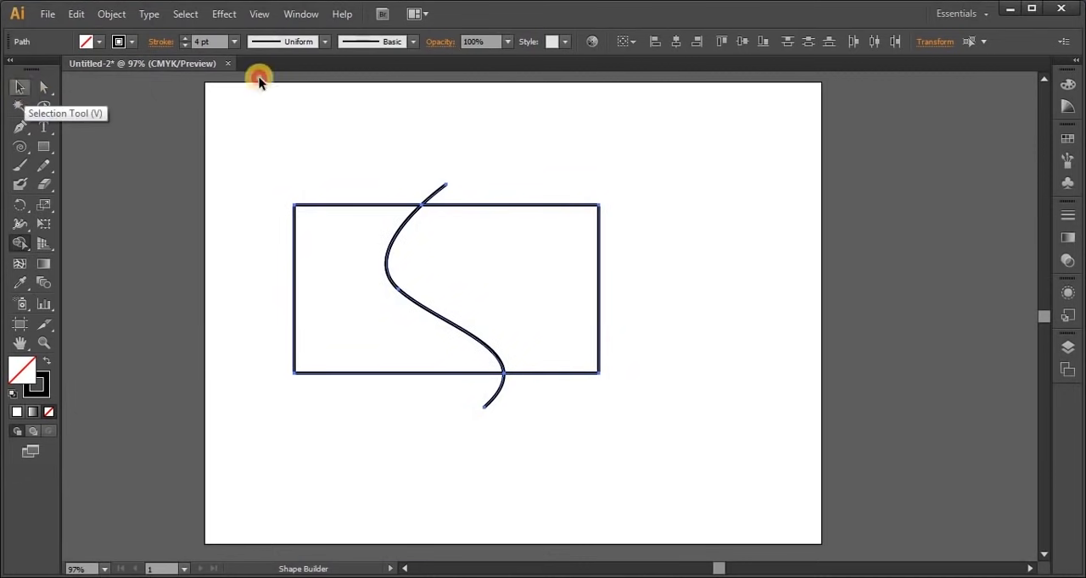
left_click(581, 143)
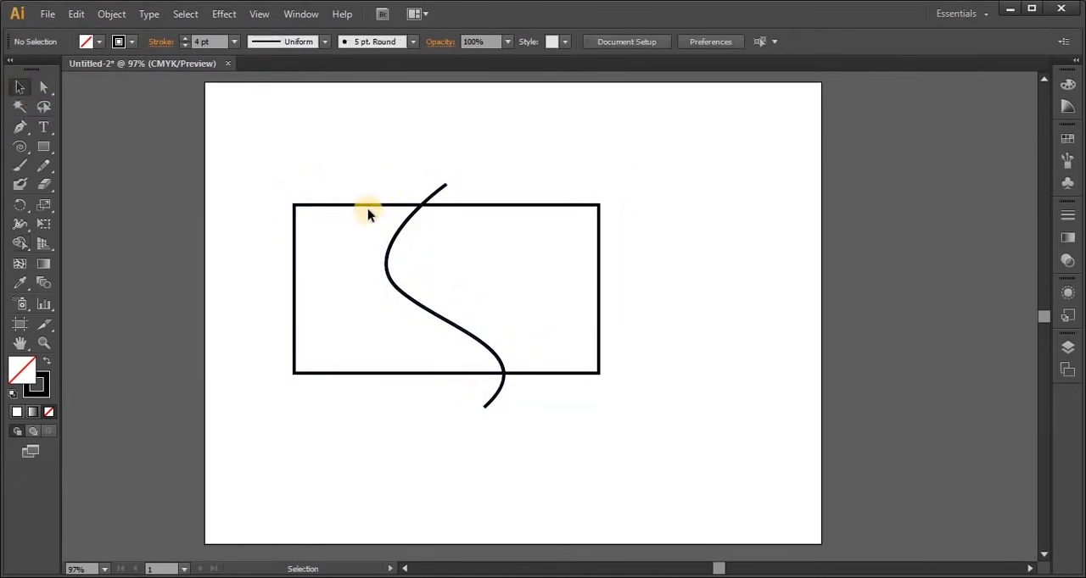
Move the two halves of the split rectangle apart and delete the leftover curve ends
left_click_drag(504, 201, 662, 195)
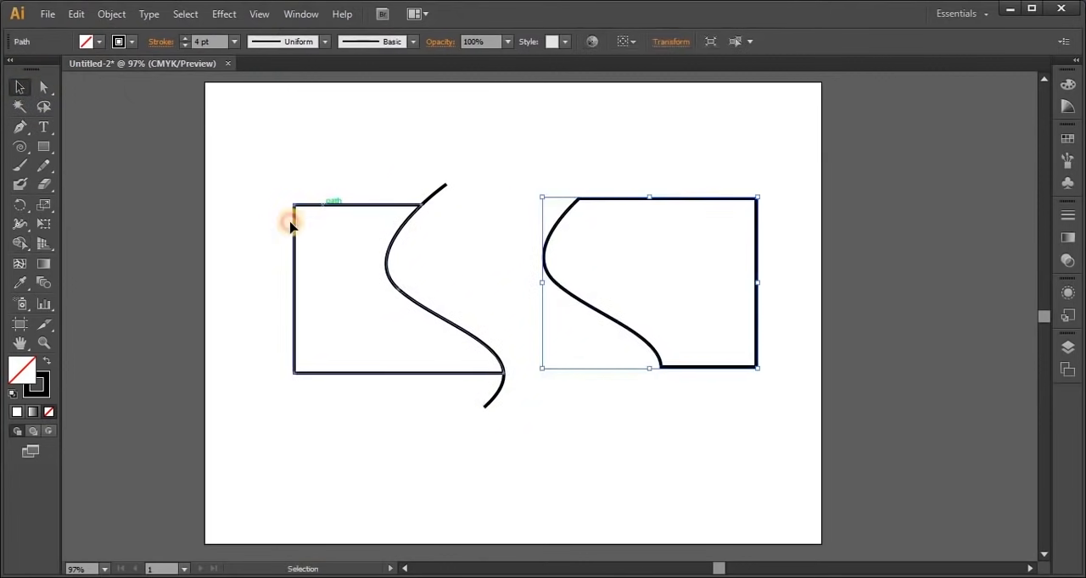
left_click_drag(293, 223, 258, 240)
left_click(434, 194)
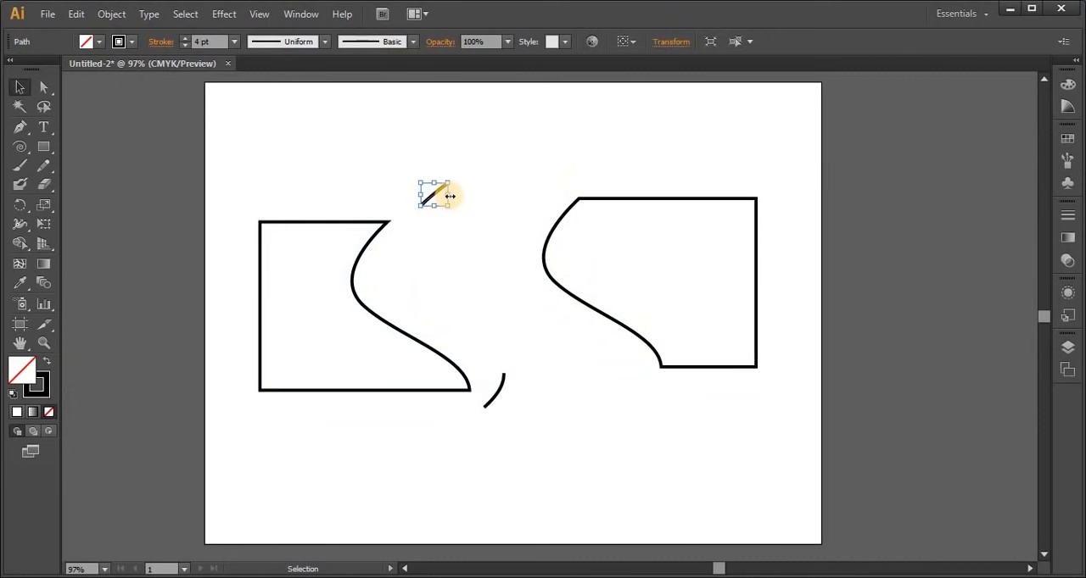
key("Delete")
left_click(501, 374)
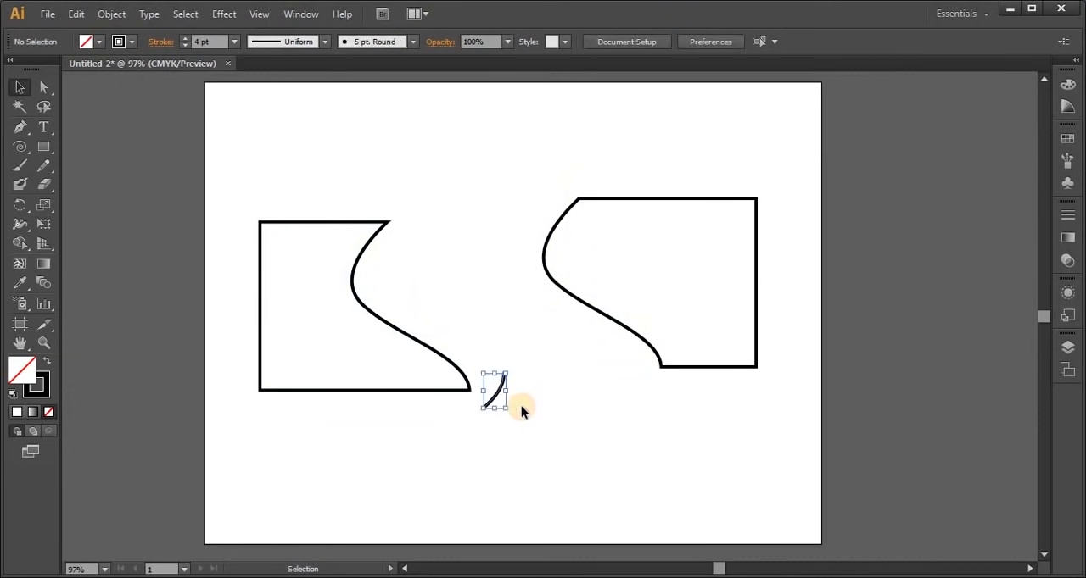
key("Delete")
Fill the left piece of the split rectangle with a light salmon pink and deselect it
left_click_drag(298, 194, 283, 338)
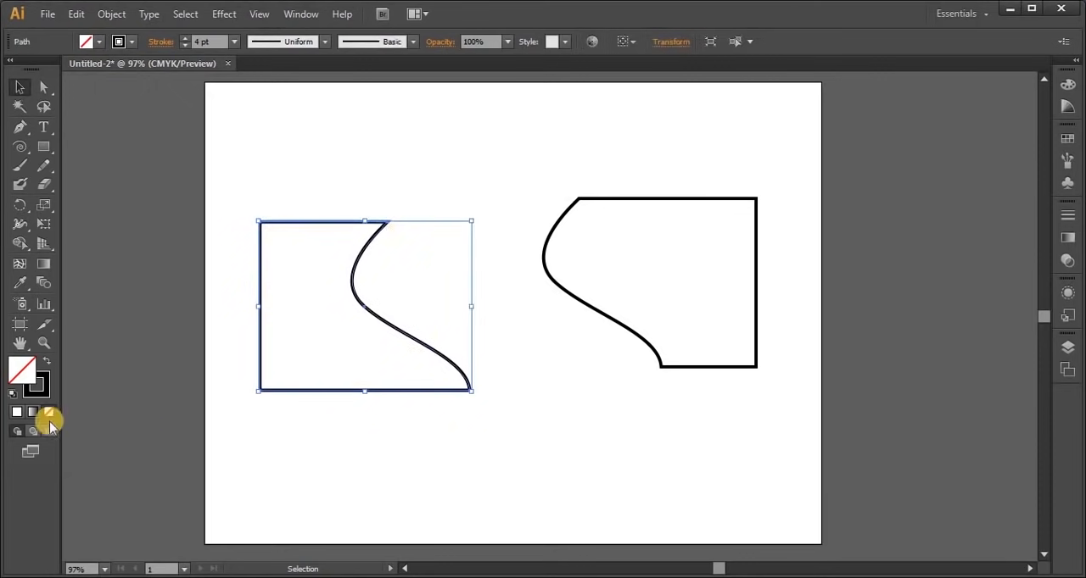
double_click(40, 378)
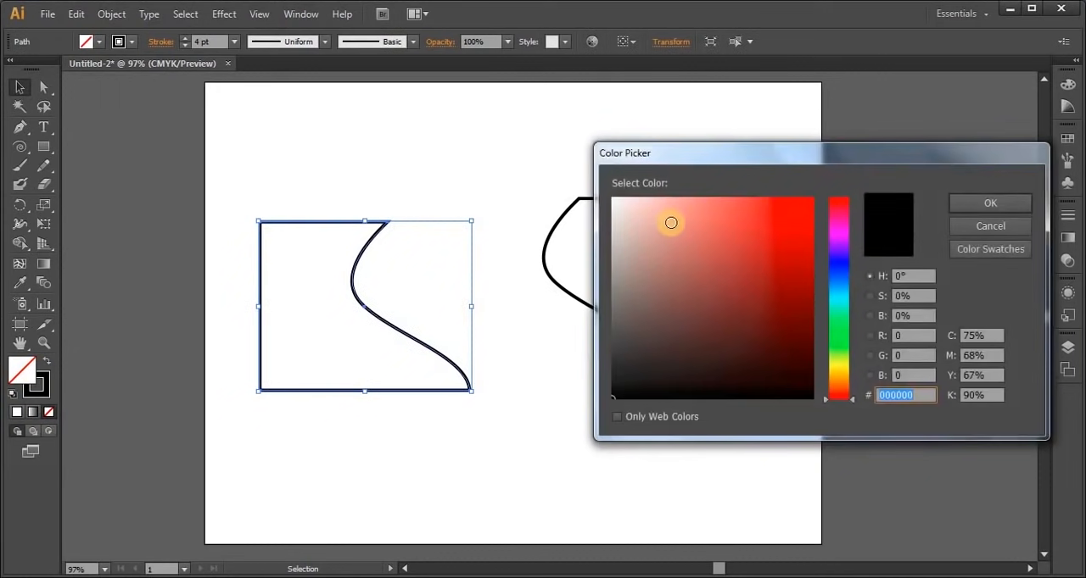
left_click(670, 222)
left_click(990, 203)
left_click(606, 422)
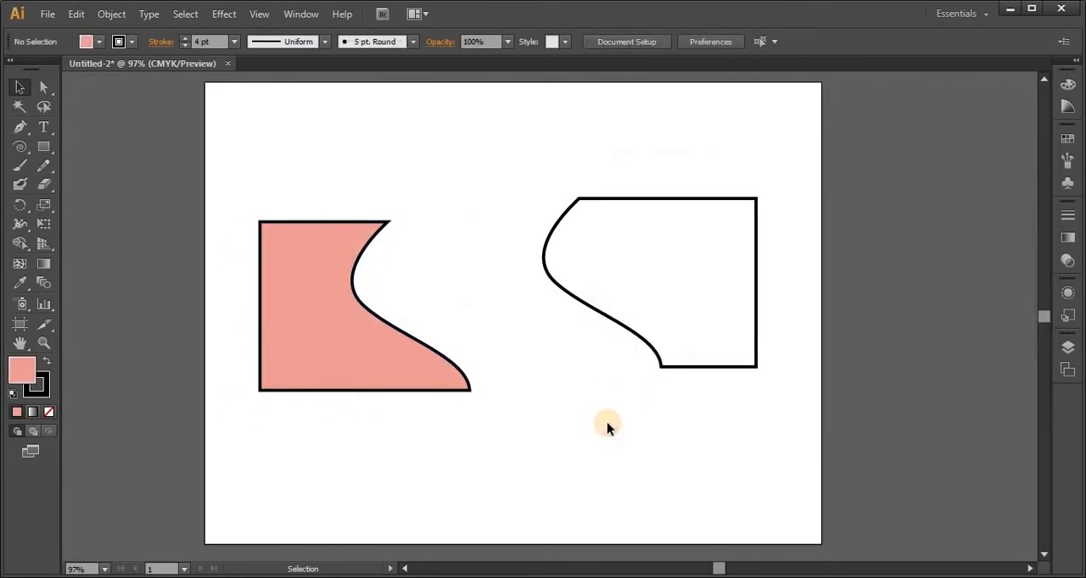
Delete both rectangle pieces and draw a large circle near the middle of the artboard
left_click_drag(306, 158, 703, 410)
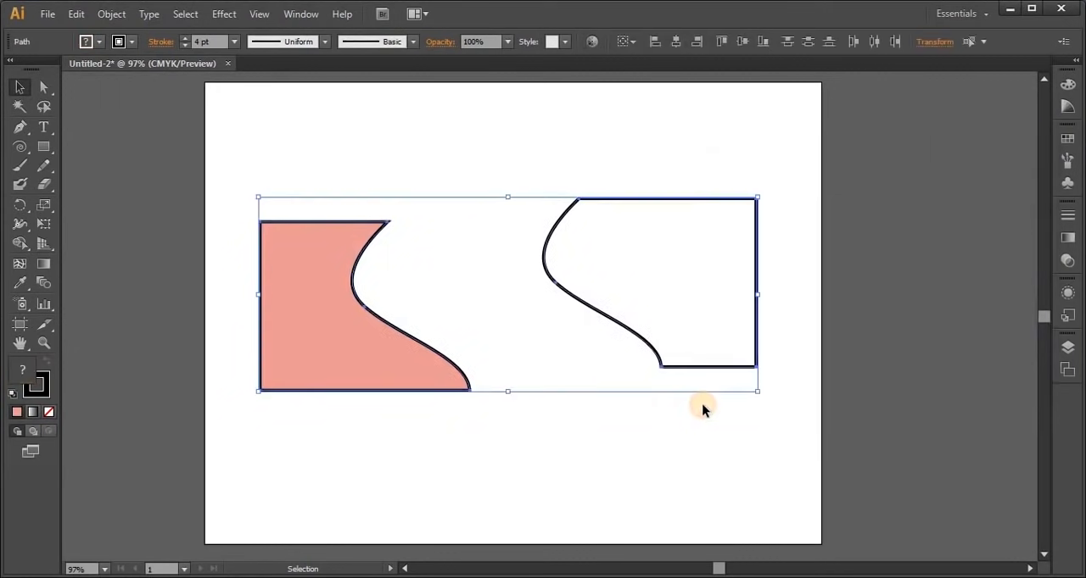
key("Delete")
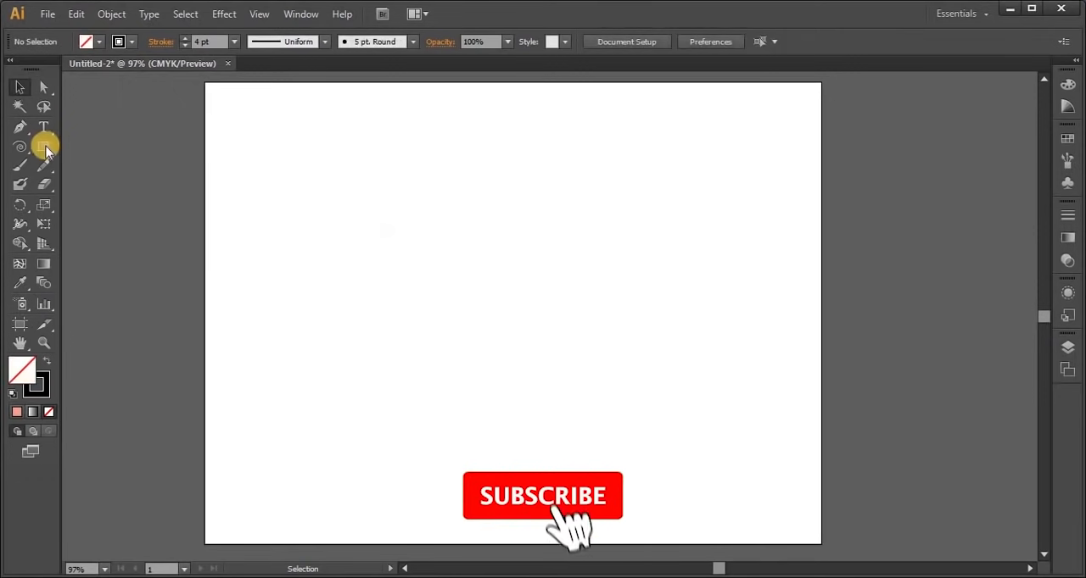
left_click_drag(44, 148, 112, 183)
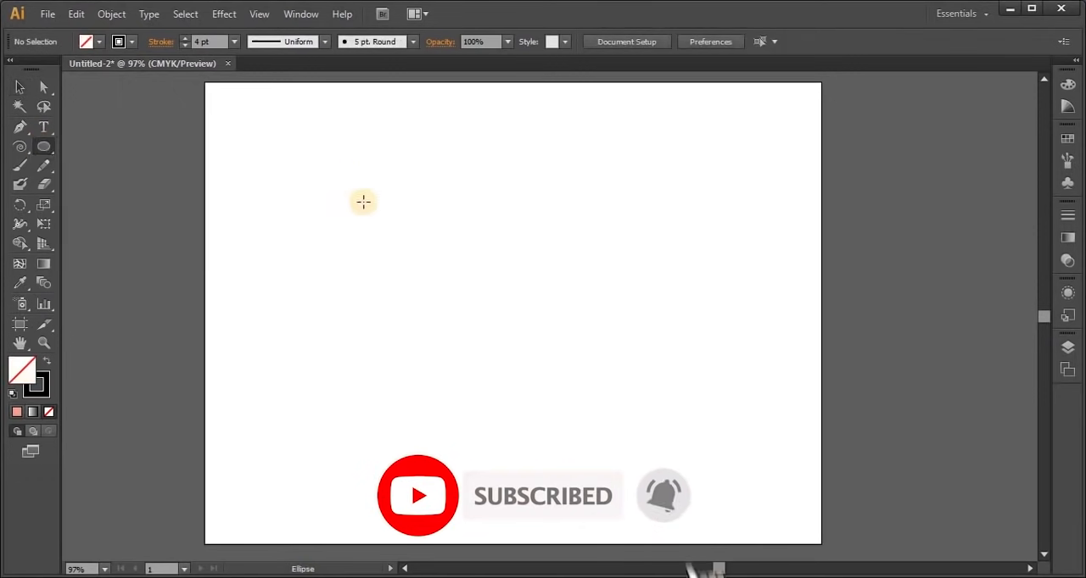
left_click_drag(355, 180, 556, 380)
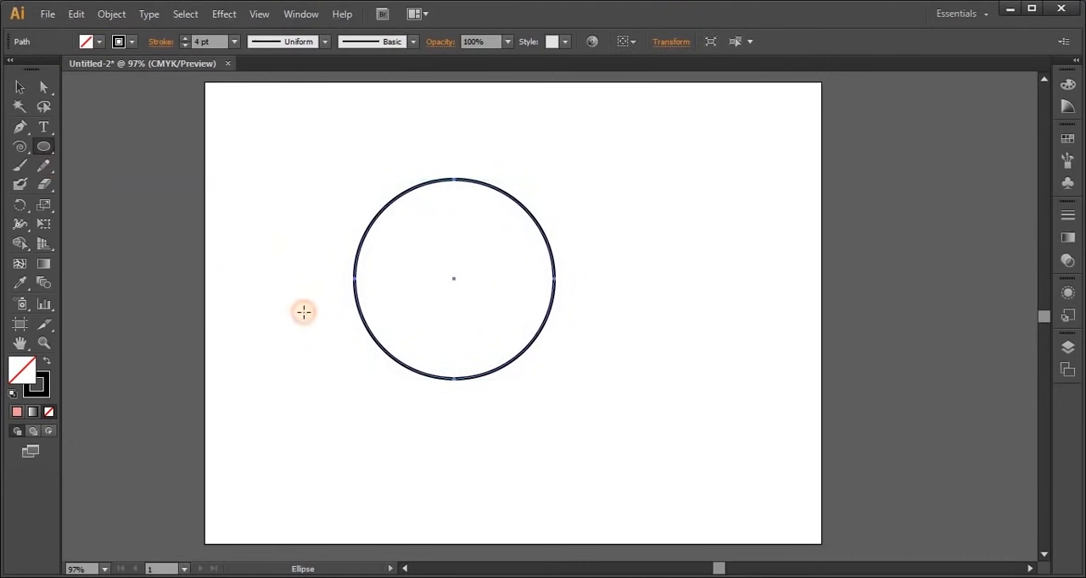
Draw a smaller circle centred on the large circle's left edge and place a copy of it on the right edge
left_click_drag(302, 313, 306, 291)
left_click(22, 92)
left_click_drag(290, 203, 315, 243)
left_click_drag(315, 243, 382, 256)
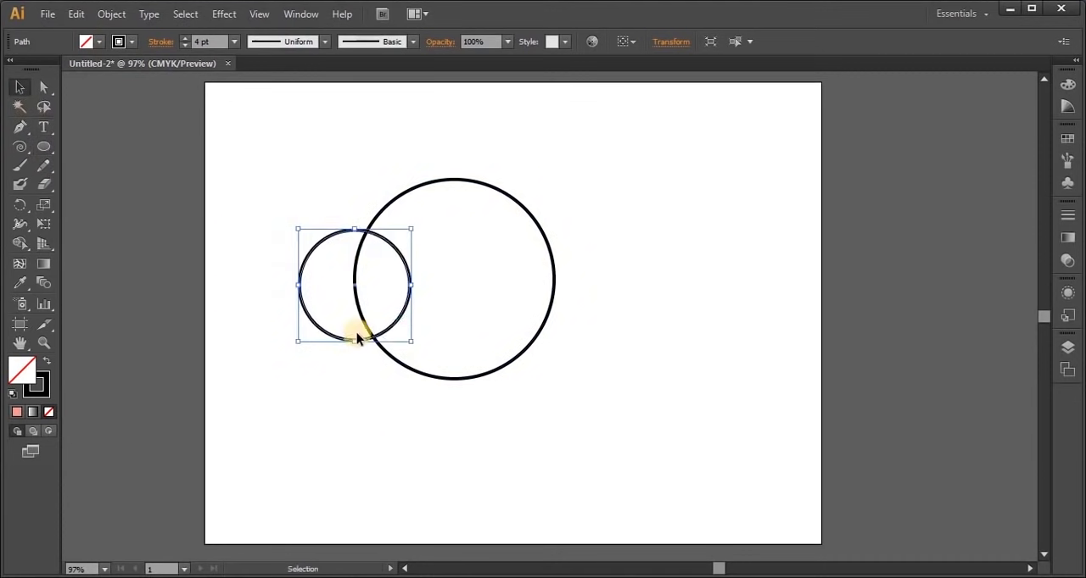
left_click_drag(386, 338, 693, 431)
left_click(263, 299)
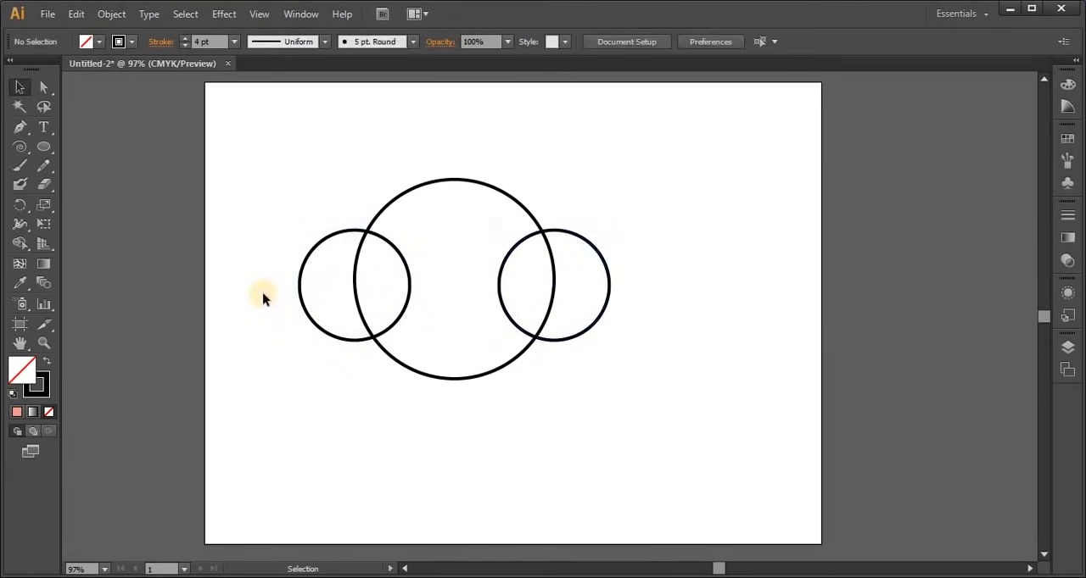
Merge the large circle and the two smaller side circles into one cloud-like outline with Shape Builder, then deselect it
left_click_drag(290, 220, 659, 387)
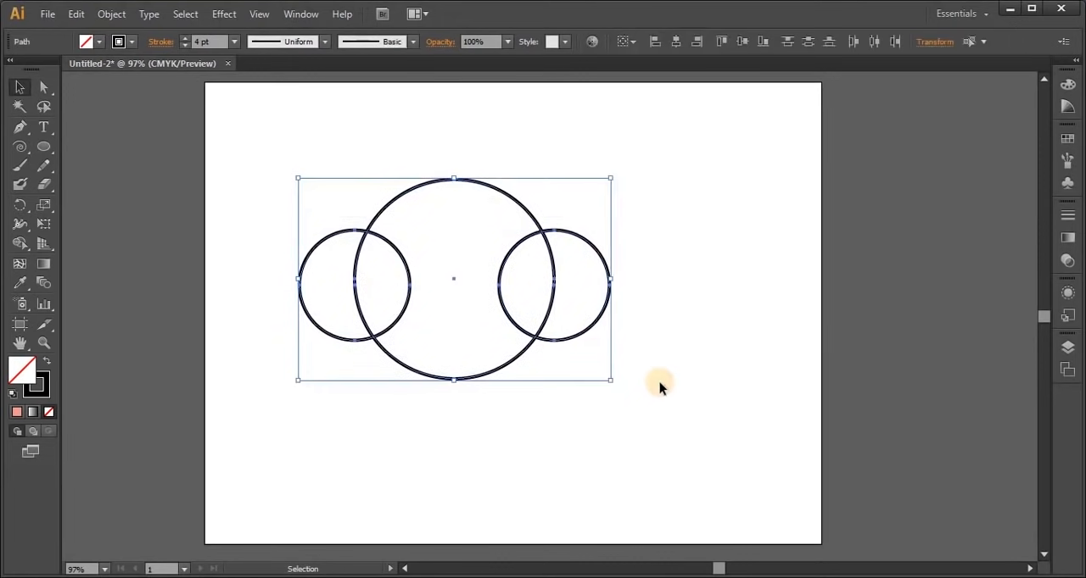
left_click(20, 247)
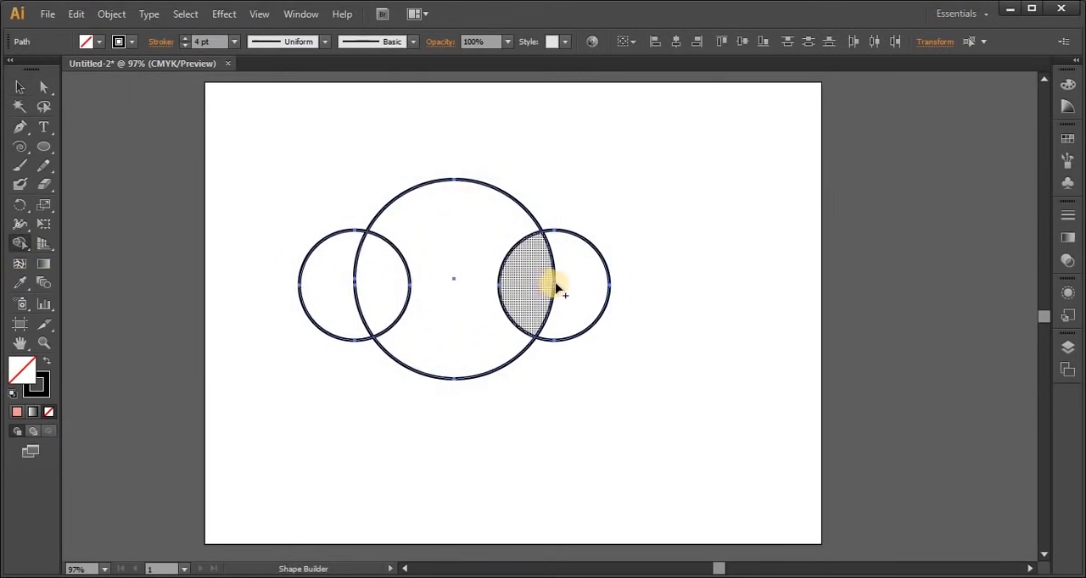
left_click_drag(585, 282, 331, 283)
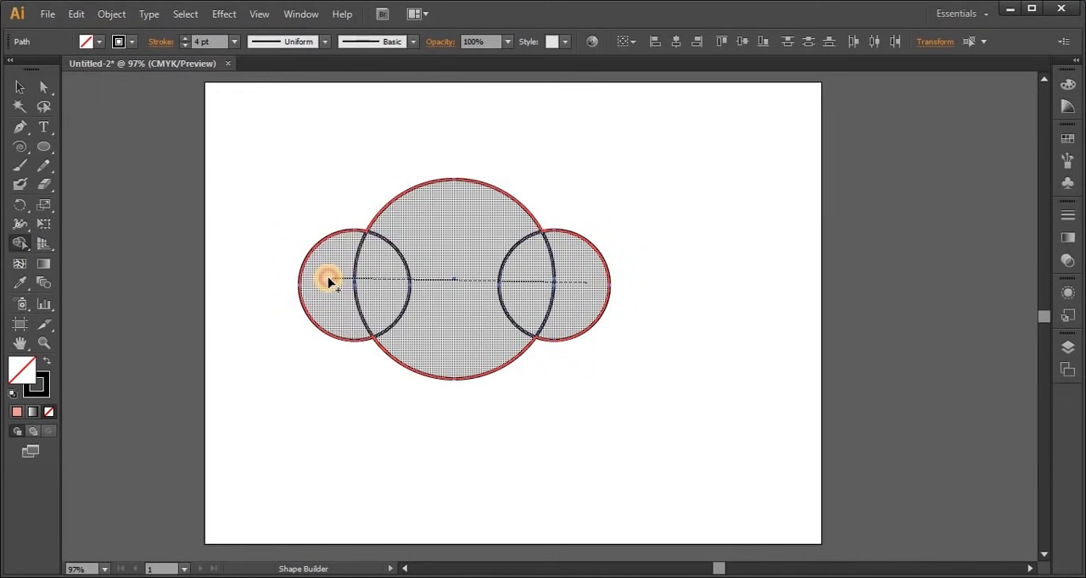
left_click_drag(330, 283, 329, 284)
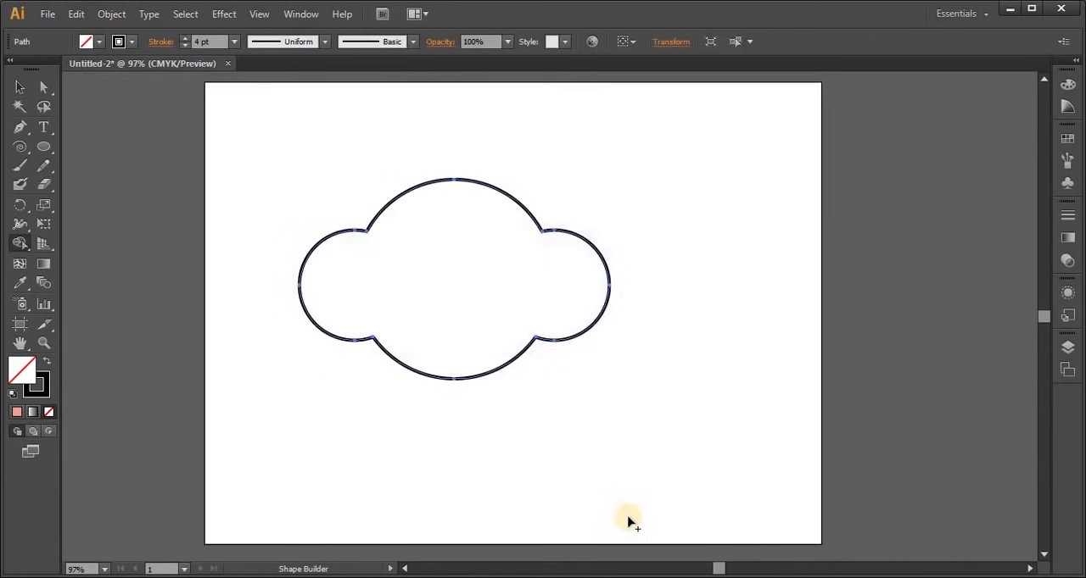
left_click(18, 86)
left_click(350, 470)
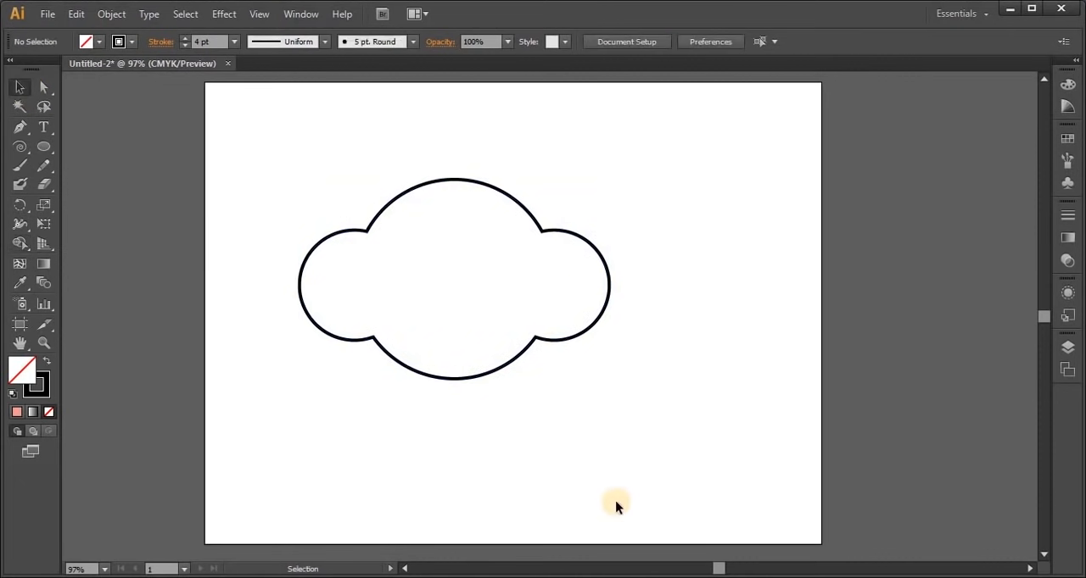
Delete the merged cloud outline and draw a medium circle near the middle of the artboard
left_click_drag(287, 152, 608, 481)
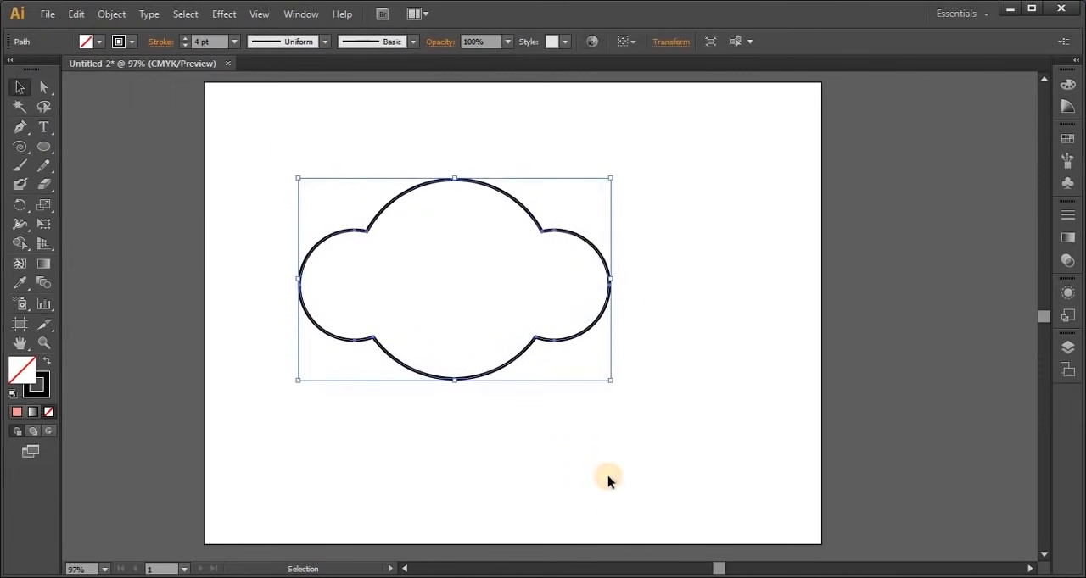
key("Delete")
left_click(44, 147)
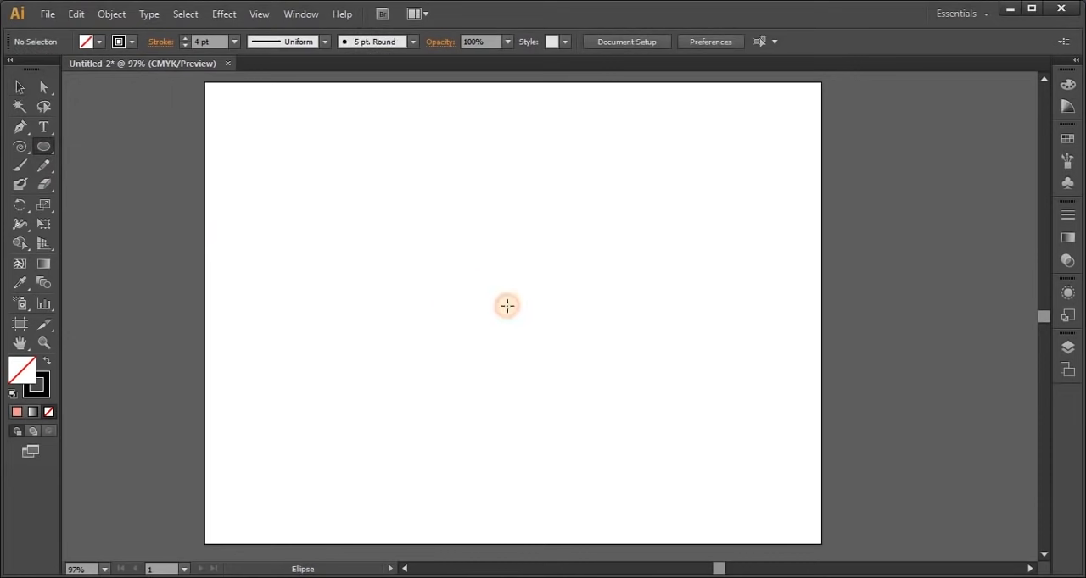
left_click_drag(421, 214, 534, 328)
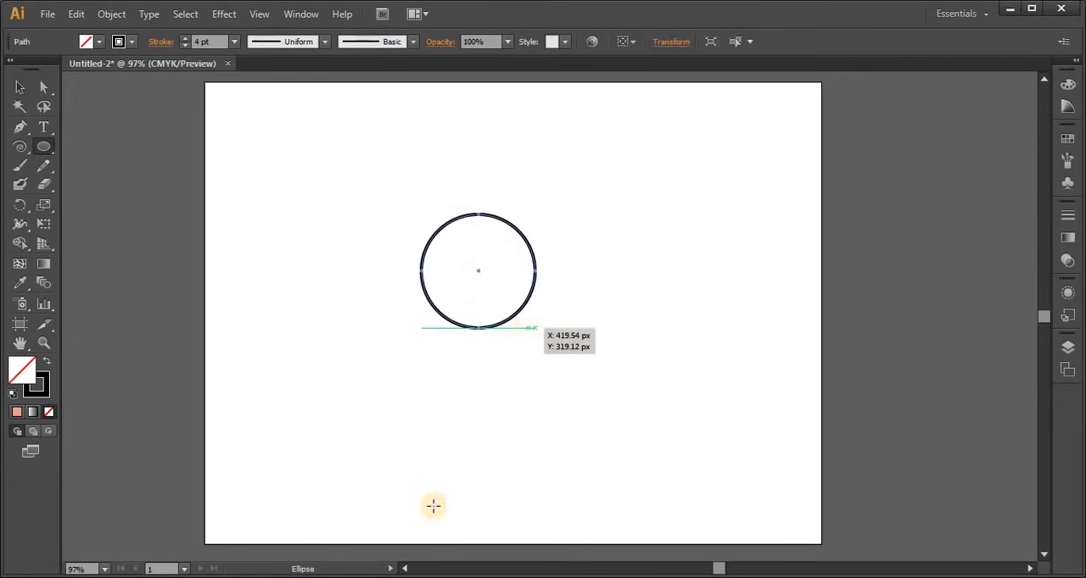
Duplicate the circle into a two-by-two grid of four equal circles that touch edge to edge
left_click(20, 88)
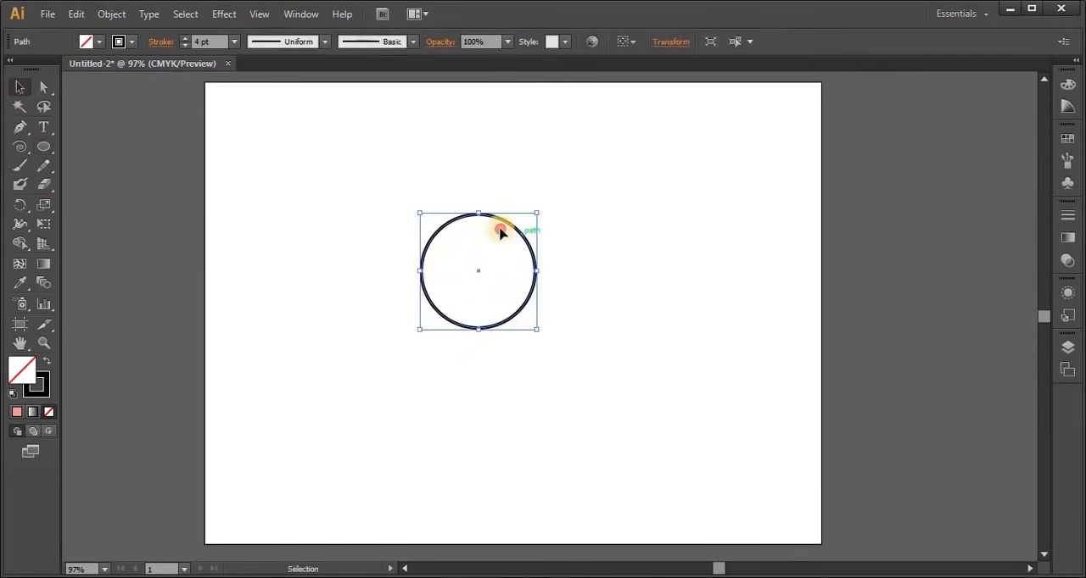
left_click_drag(500, 233, 581, 227)
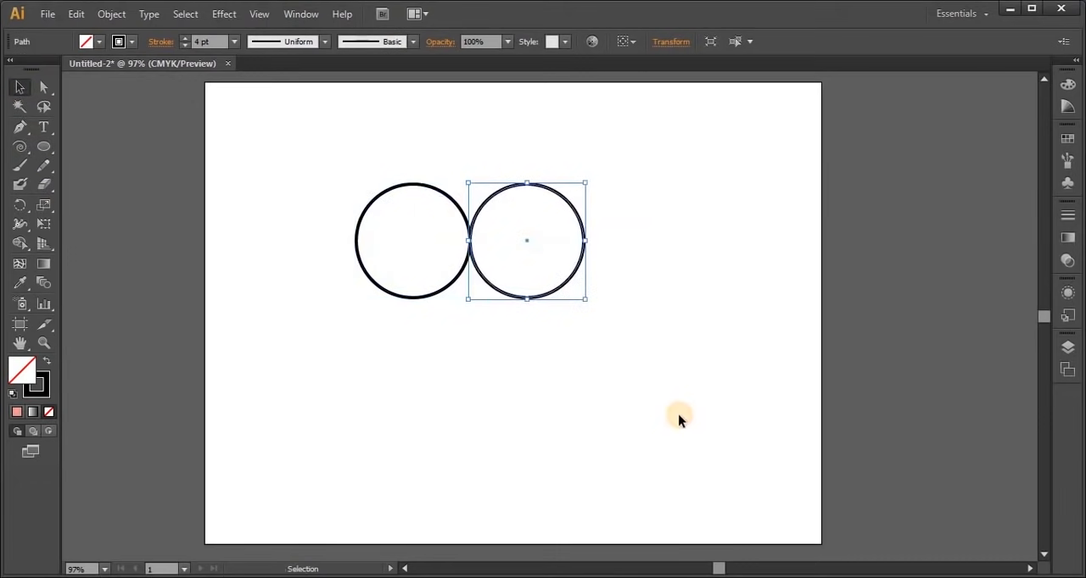
left_click_drag(370, 158, 597, 378)
left_click_drag(482, 280, 571, 392)
left_click(685, 388)
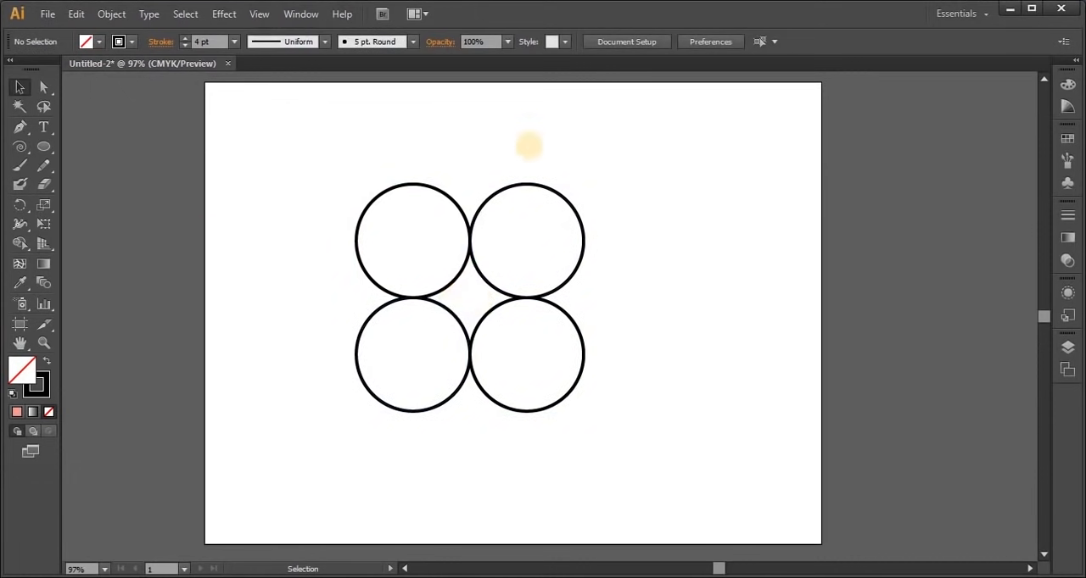
Turn the star-shaped gap between the four touching circles into its own shape with Shape Builder, then deselect everything
left_click_drag(338, 154, 584, 444)
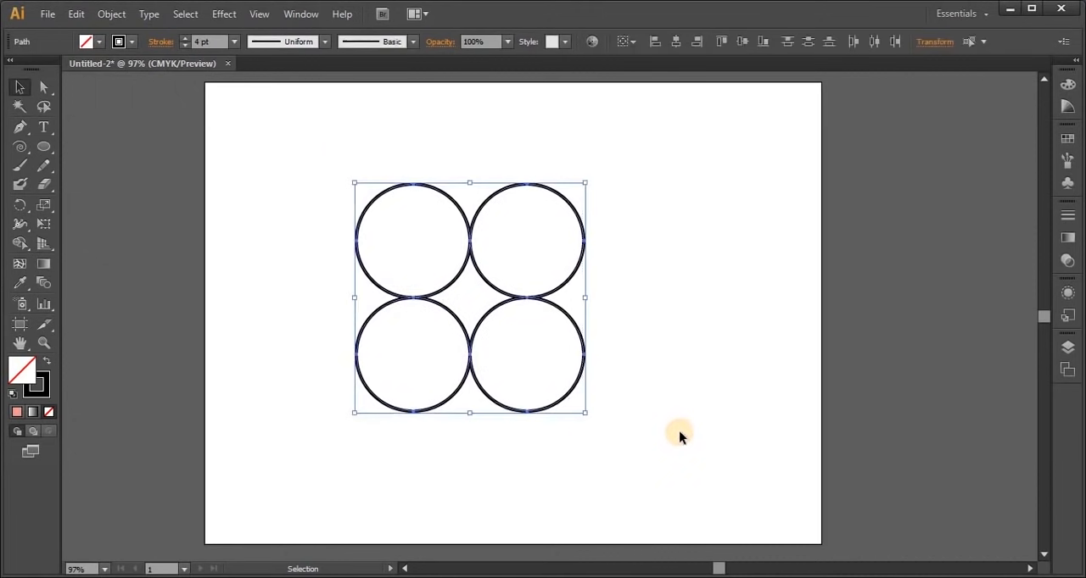
left_click(20, 248)
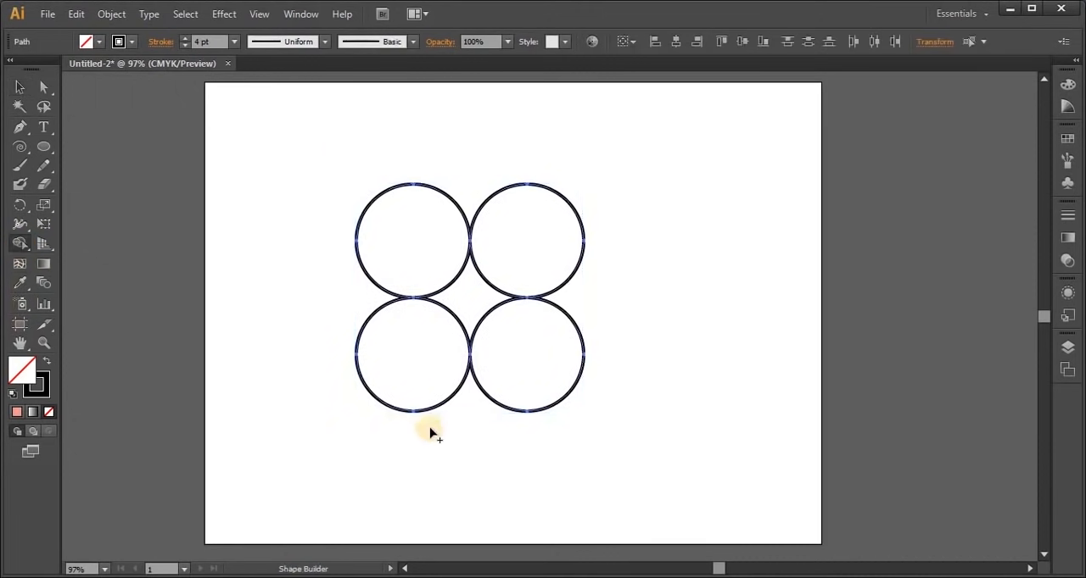
left_click(465, 297)
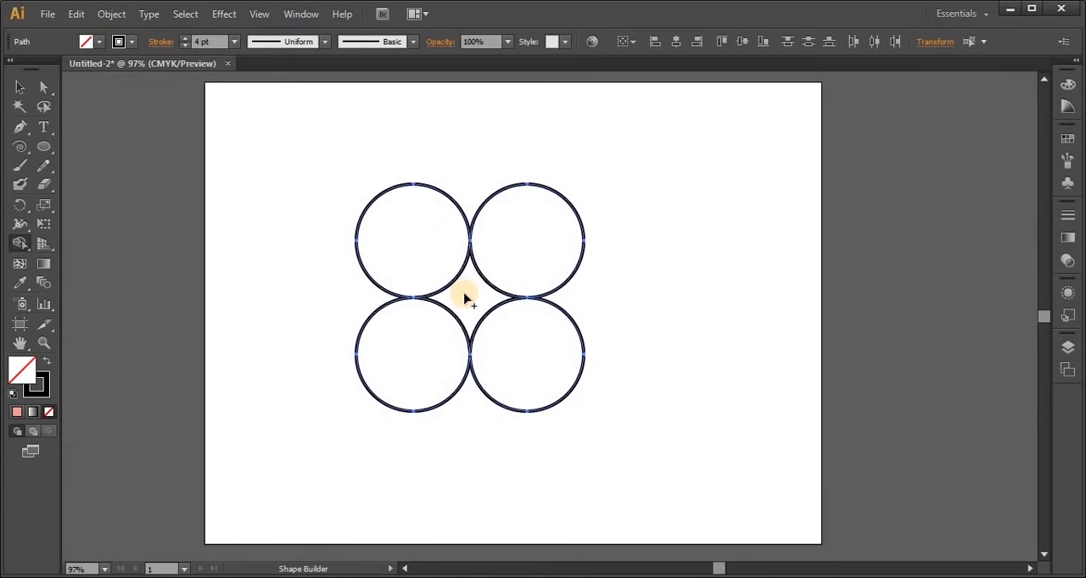
left_click(17, 86)
left_click(211, 340)
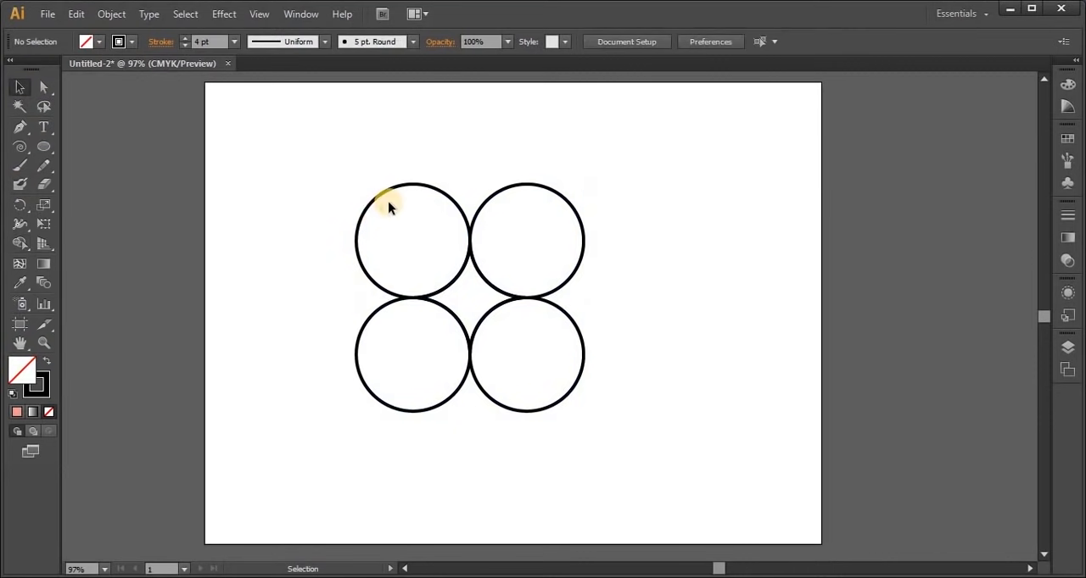
Move each of the four circles outward, away from the four-pointed star in the centre
left_click_drag(386, 190, 344, 142)
left_click_drag(528, 183, 636, 176)
left_click_drag(570, 386, 580, 522)
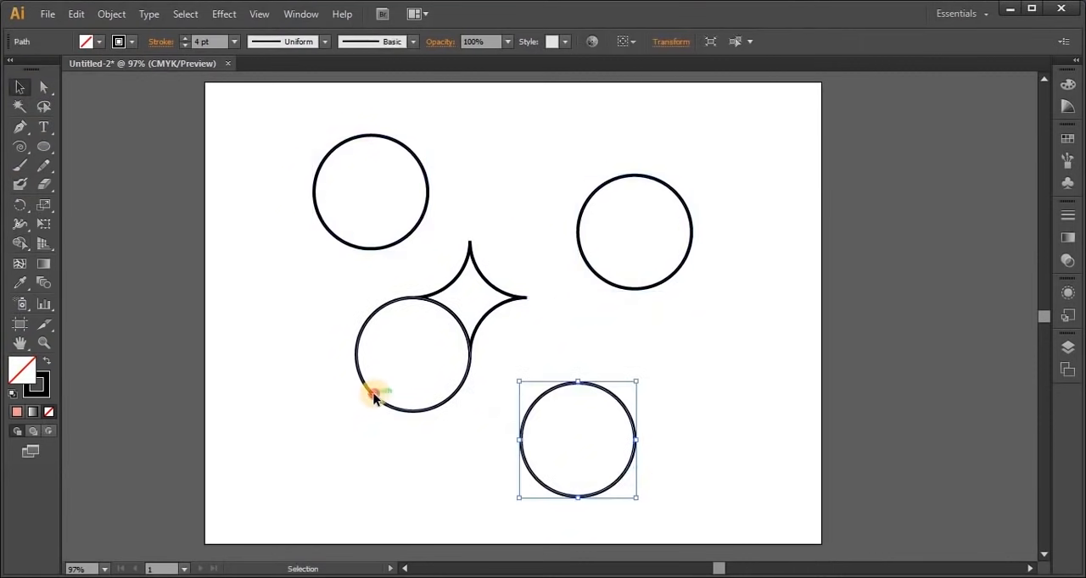
left_click_drag(376, 395, 294, 466)
left_click(731, 419)
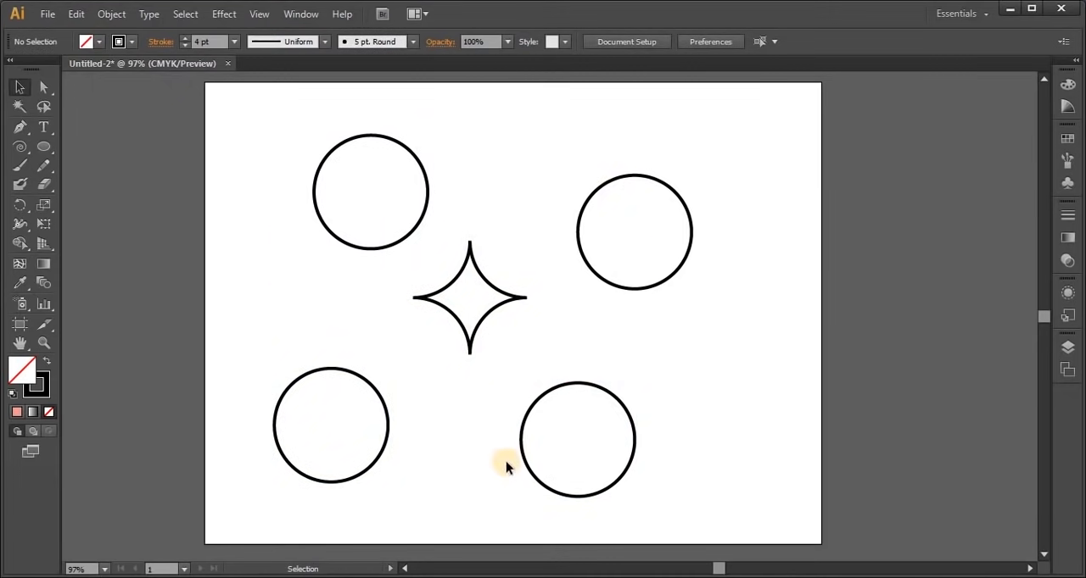
Delete all the artwork and draw a large circle near the middle of the artboard
key("ctrl+a")
key("Delete")
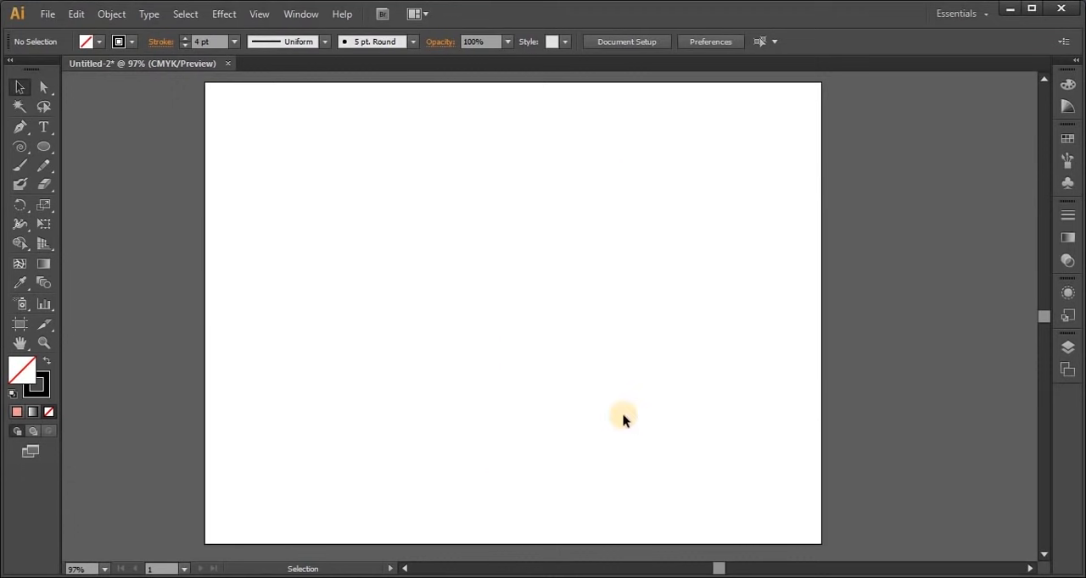
left_click(44, 146)
left_click_drag(342, 190, 601, 352)
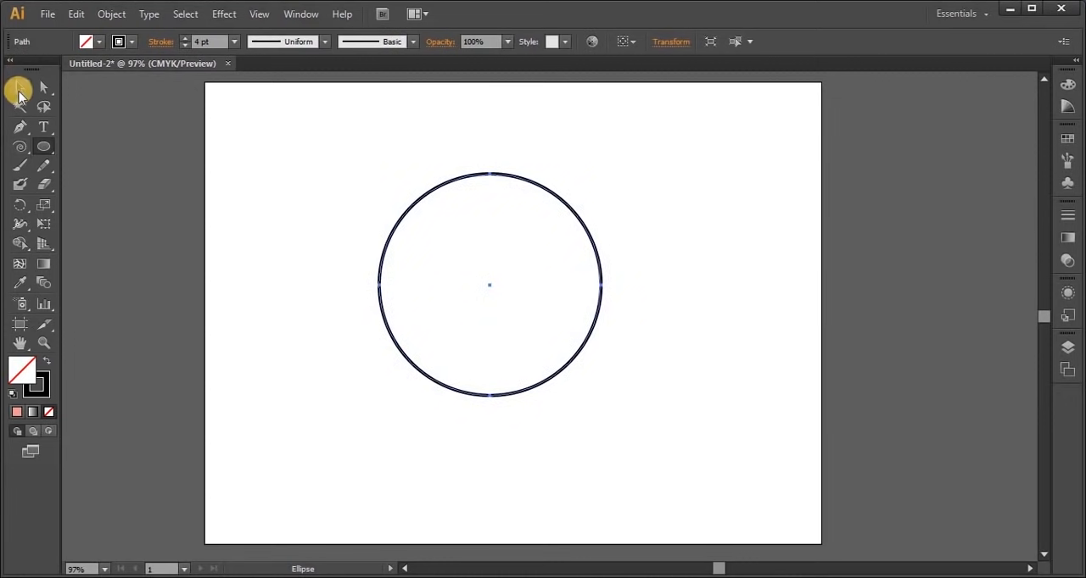
Place a copy of the large circle level to its right so that its left edge meets the original's centre
left_click(20, 89)
left_click(478, 397)
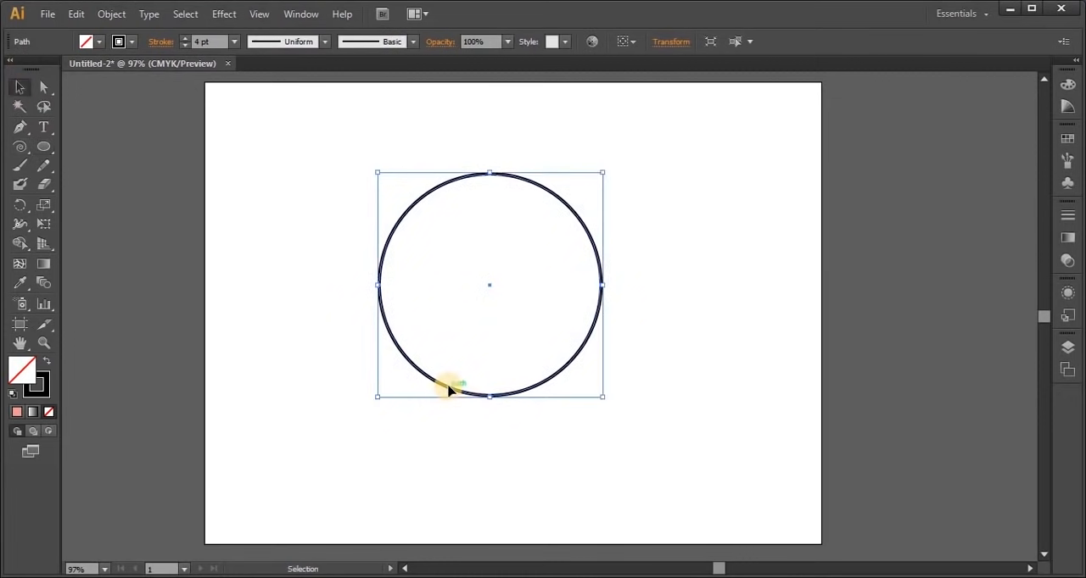
left_click_drag(450, 389, 559, 387)
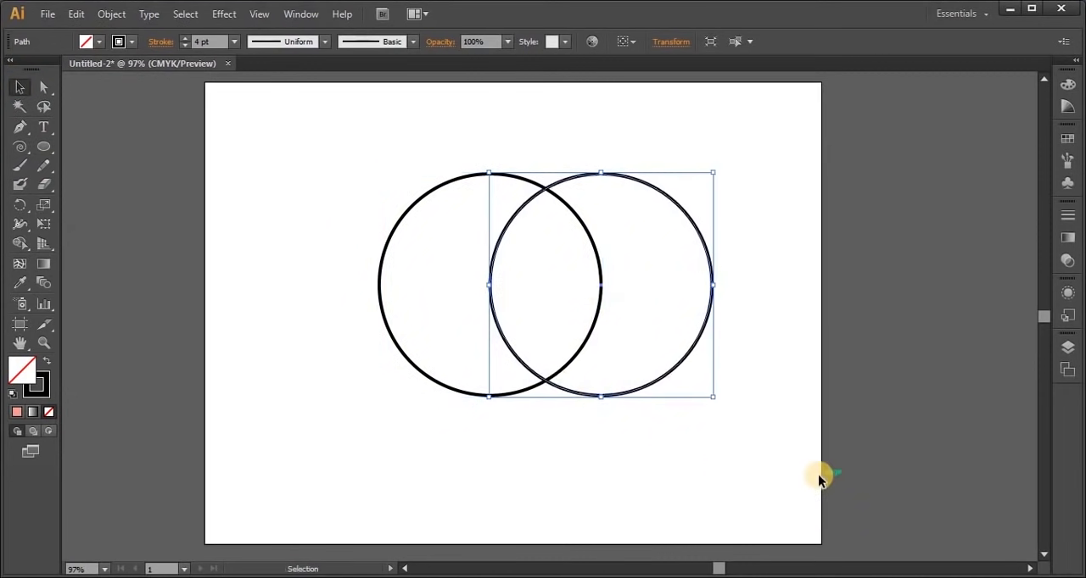
Merge the two overlapping circles with Shape Builder and move the merged outline slightly up and to the left
left_click_drag(362, 185, 733, 463)
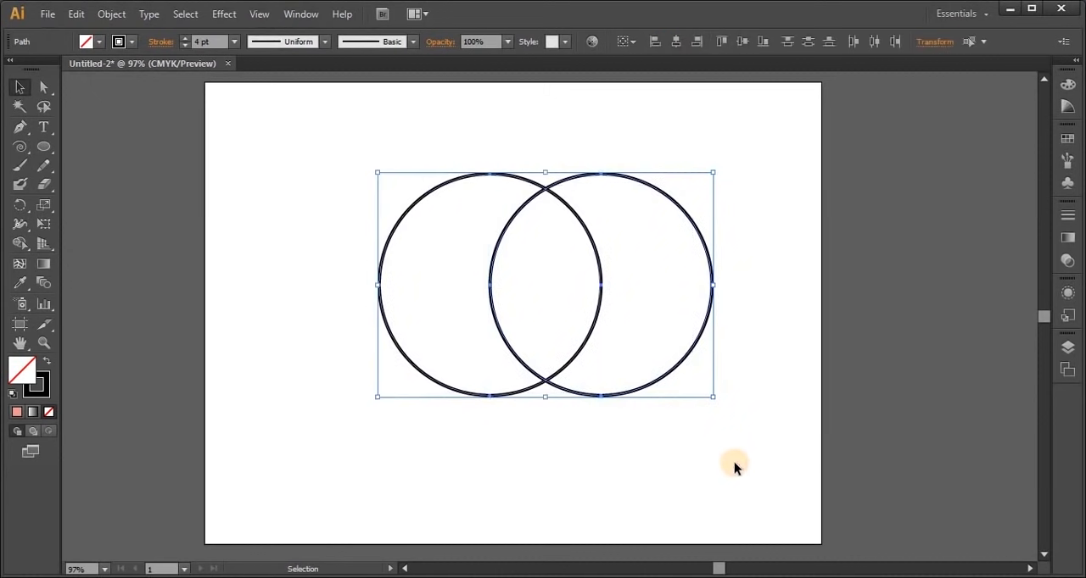
left_click(19, 245)
left_click_drag(412, 281, 666, 285)
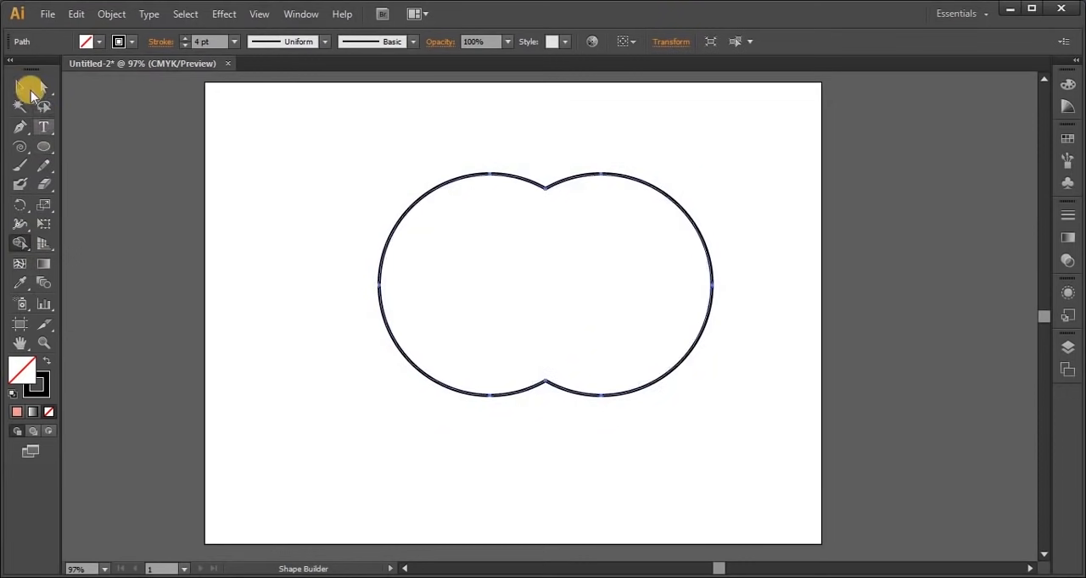
left_click(21, 88)
left_click_drag(568, 187, 519, 165)
left_click(630, 444)
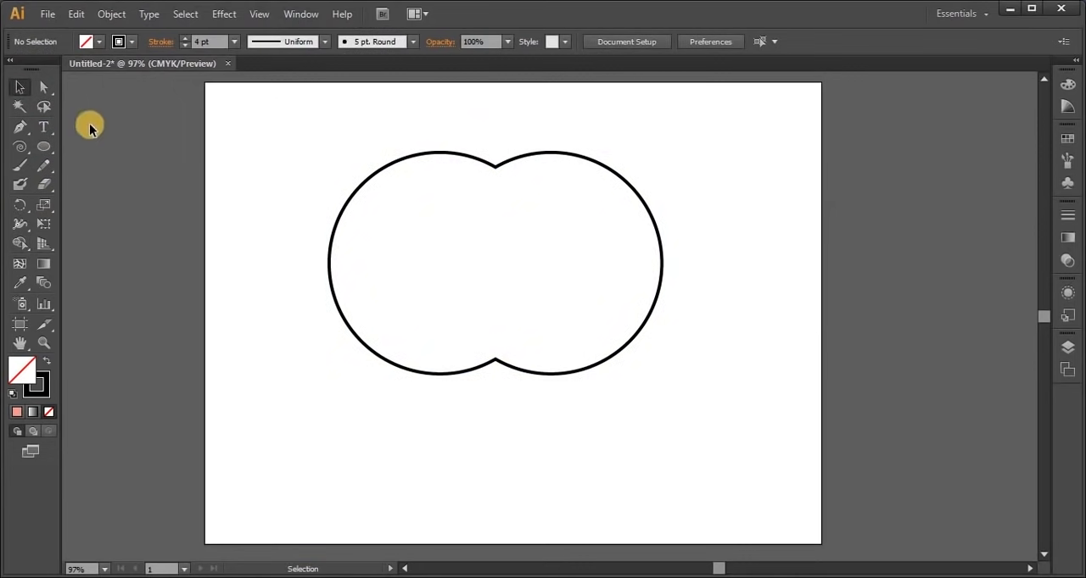
Shift the three bottom anchor points of the merged outline straight down to stretch it into an apple shape
left_click(43, 86)
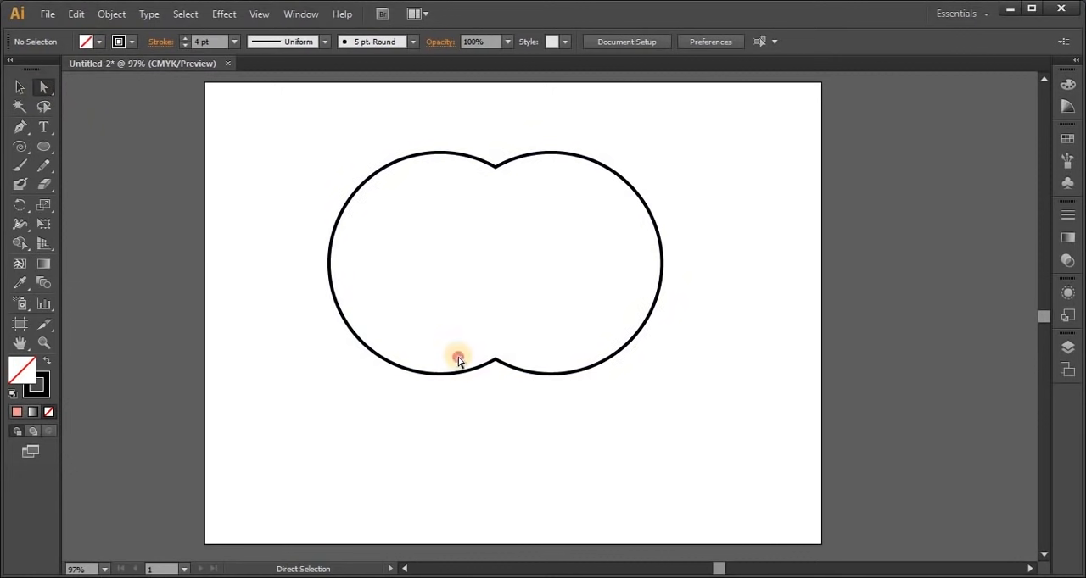
left_click_drag(439, 343, 574, 445)
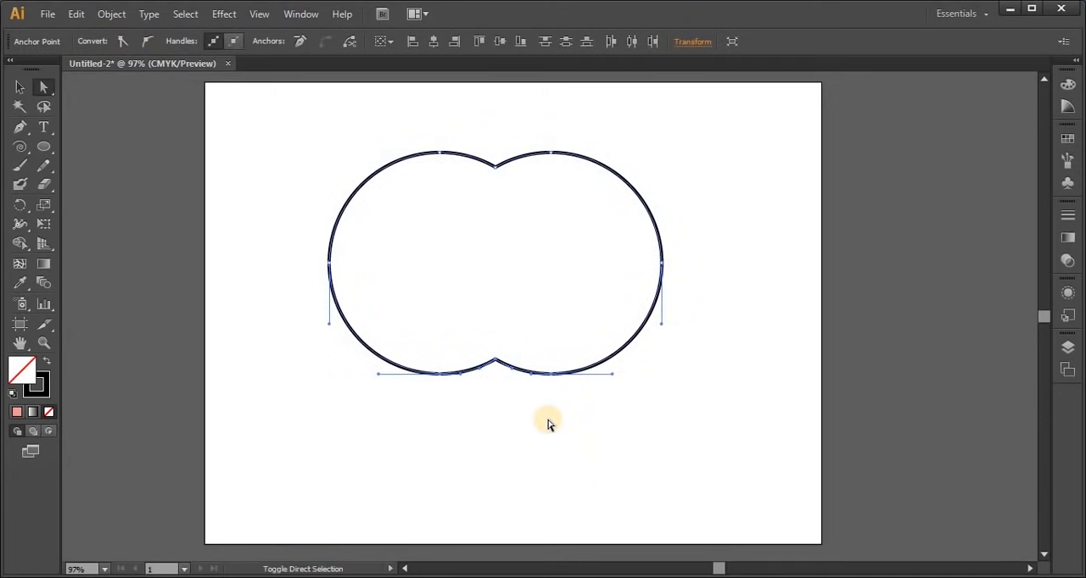
key("shift+Down")
key("shift+Down")
key("shift+Down")
key("shift+Down")
key("shift+Down")
key("shift+Down")
key("shift+Down")
key("shift+Down")
key("shift+Down")
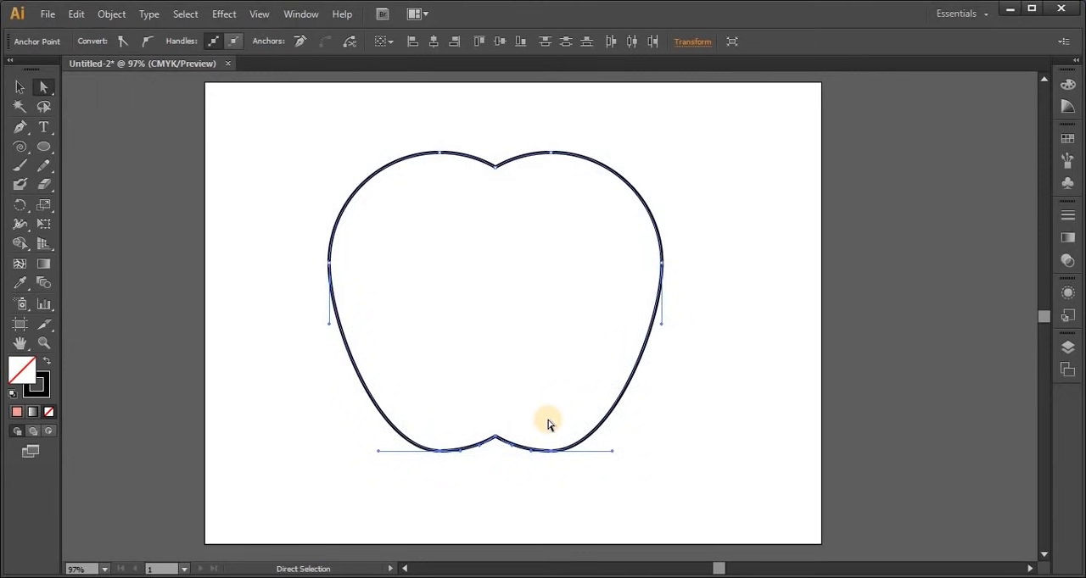
left_click(731, 445)
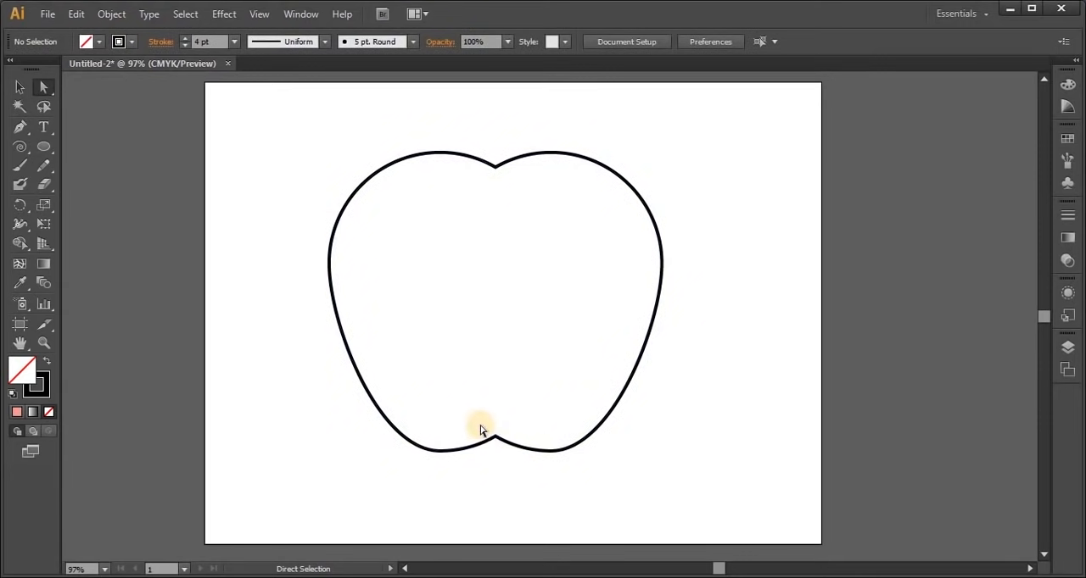
Convert the anchor point at the apple's bottom notch to a smooth point and deselect the outline
left_click_drag(485, 420, 502, 447)
left_click_drag(502, 454, 502, 454)
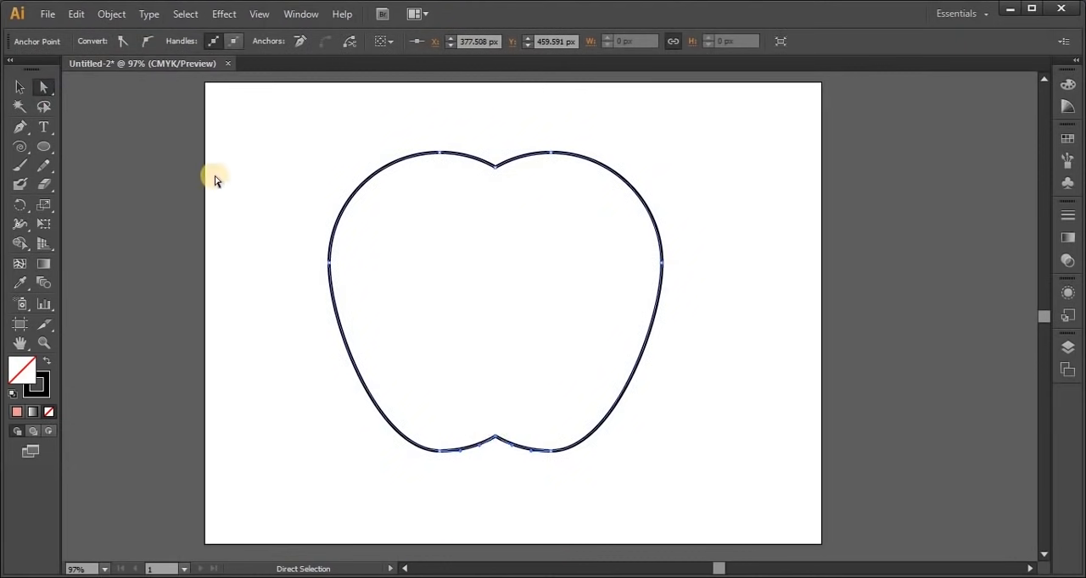
left_click(147, 43)
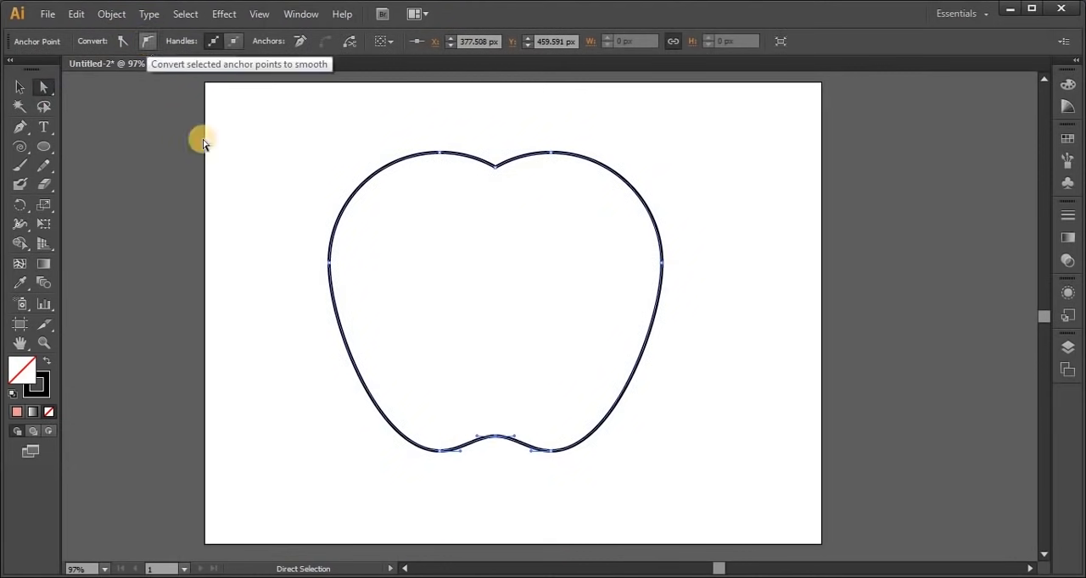
left_click(551, 488)
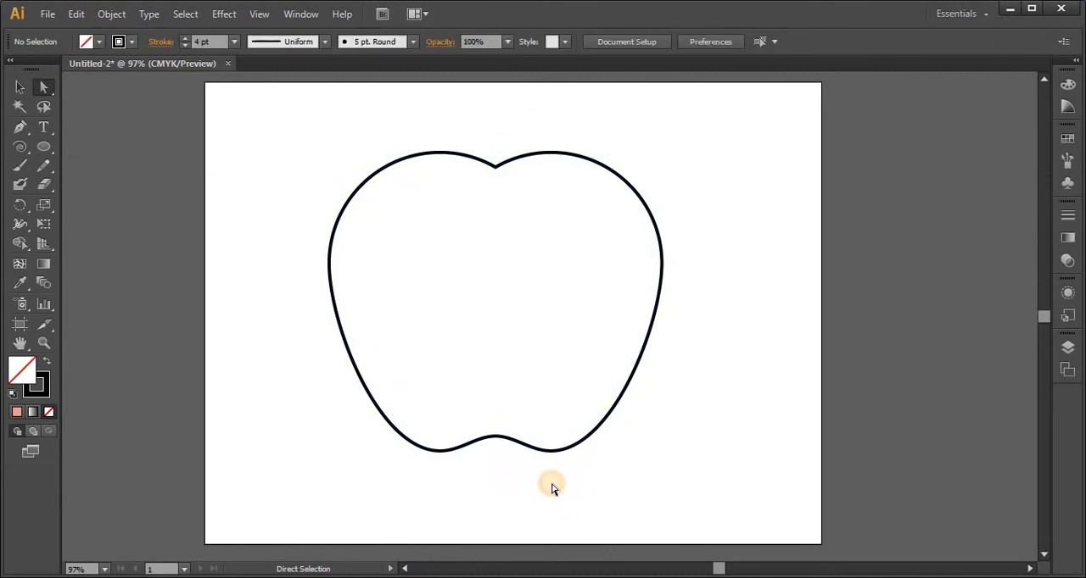
Convert the anchor point at the apple's top notch to a smooth point and deselect the outline
left_click(497, 172)
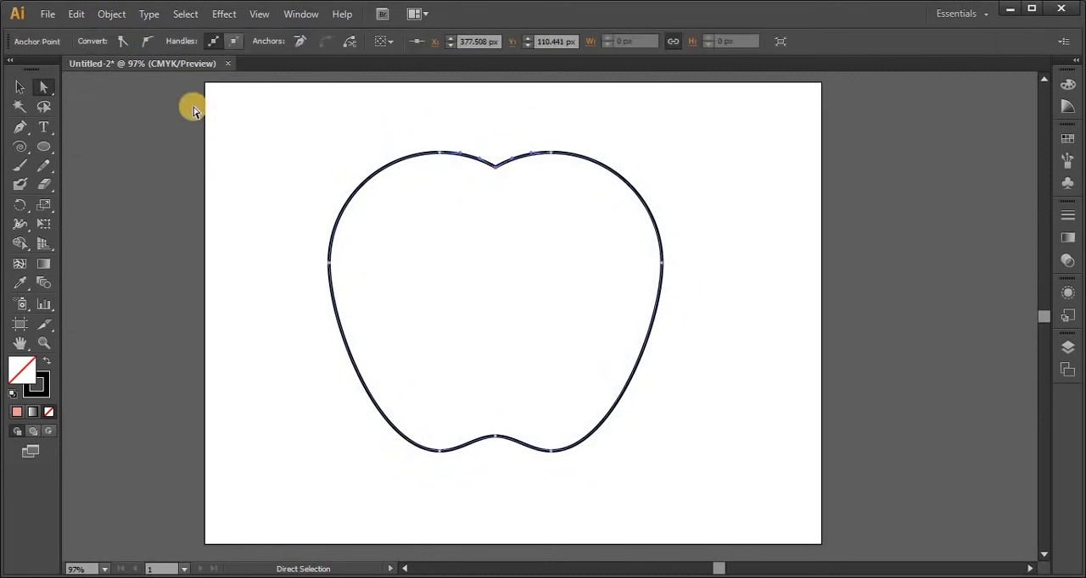
left_click(146, 42)
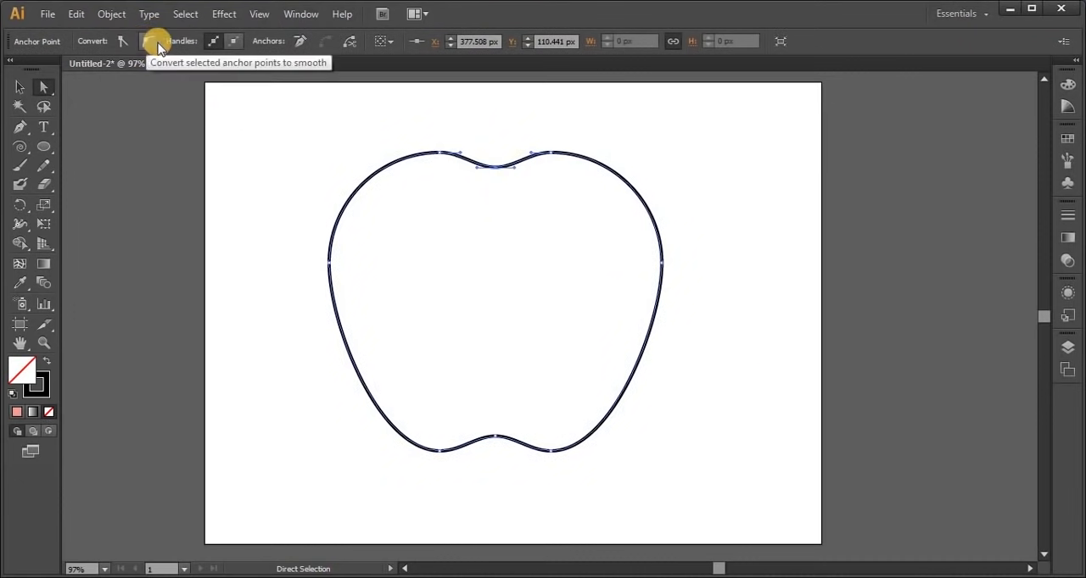
left_click(776, 363)
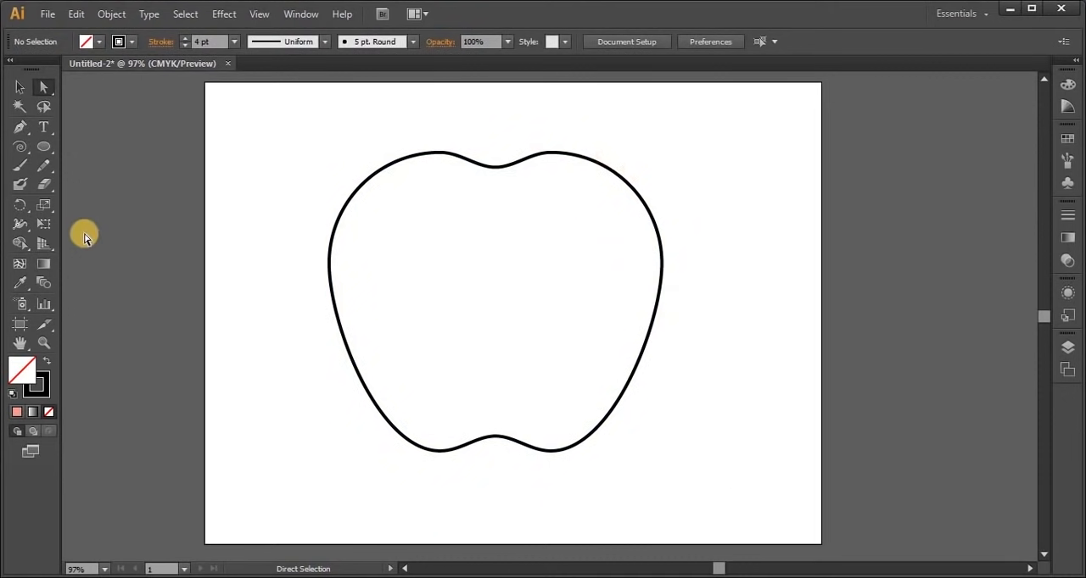
Draw a circle overlapping the apple's upper-right edge and separate the overlapping region with Shape Builder
left_click(47, 145)
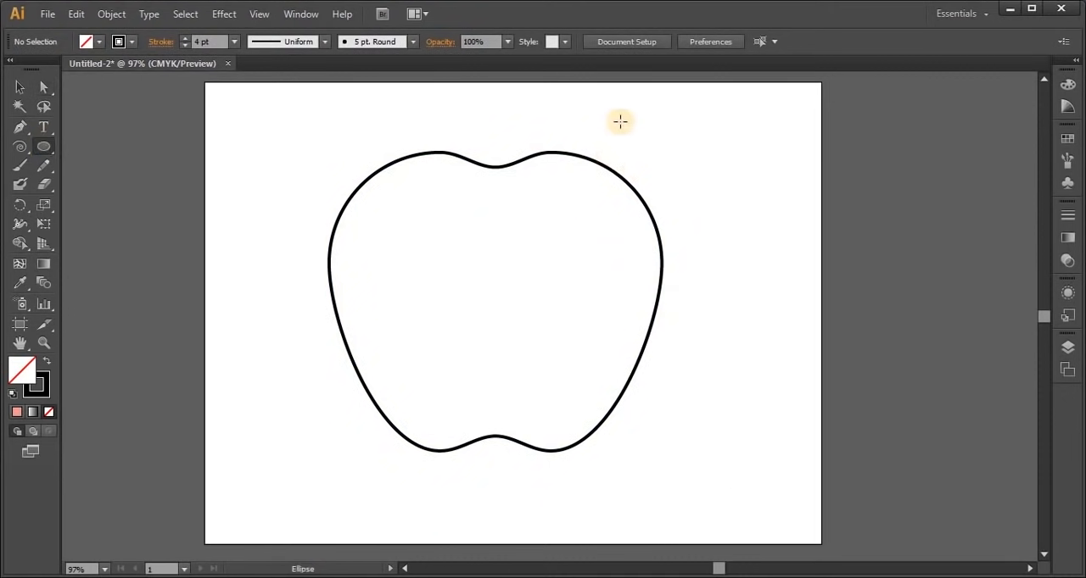
left_click_drag(620, 121, 738, 314)
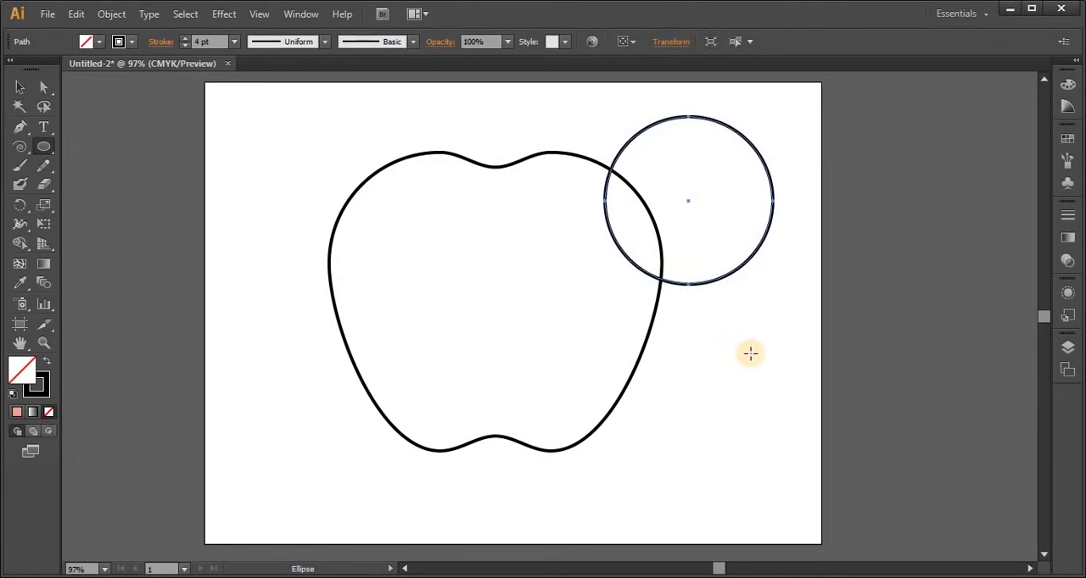
left_click(19, 87)
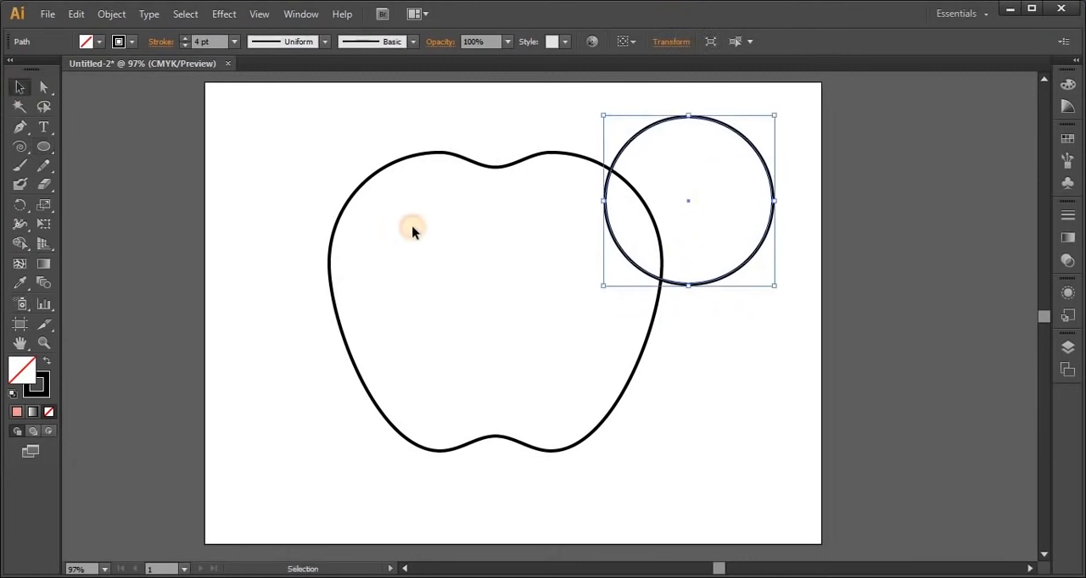
left_click_drag(329, 141, 686, 433)
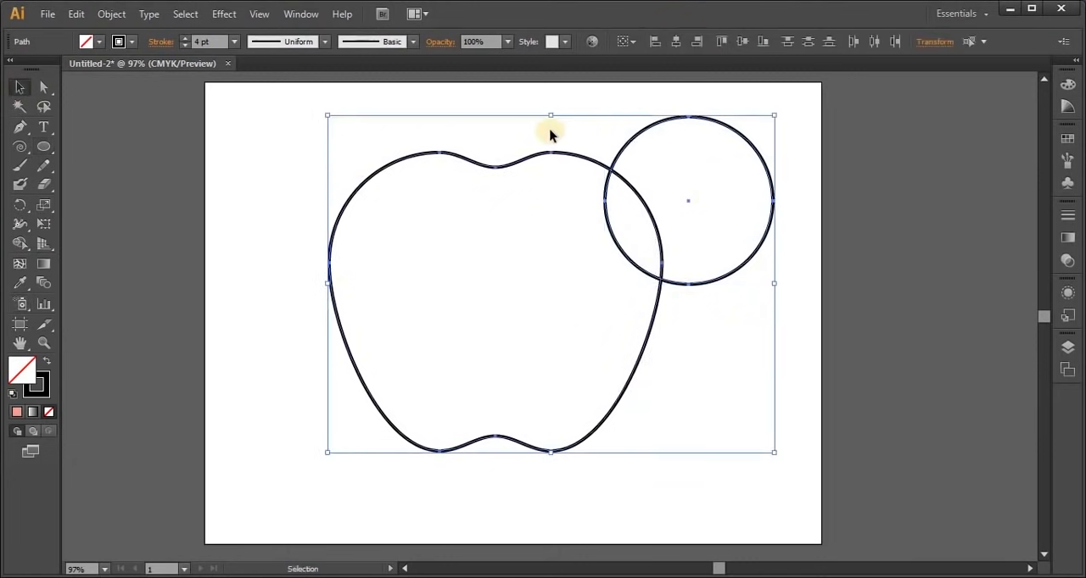
left_click(20, 245)
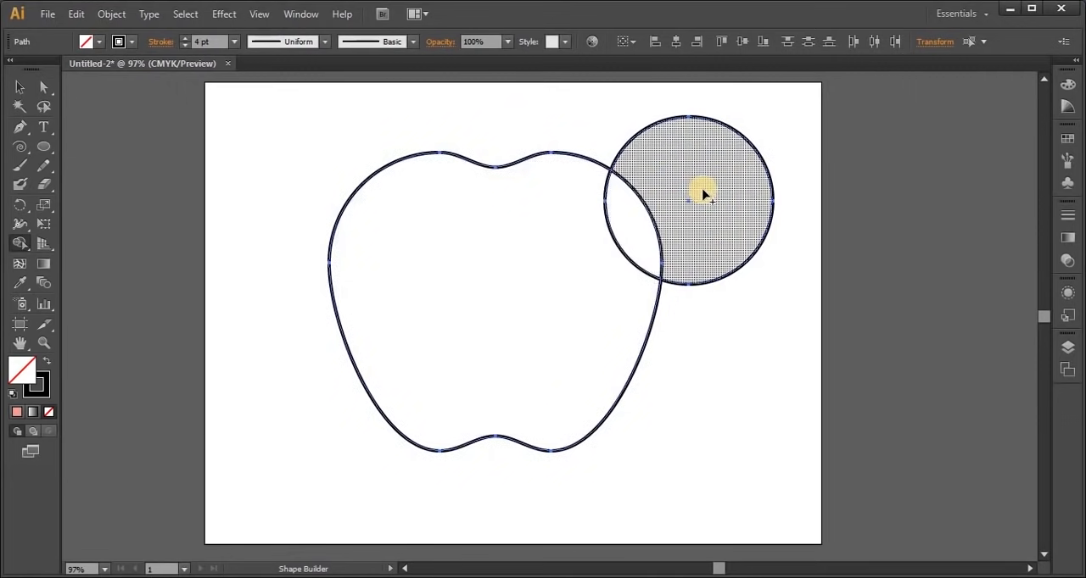
left_click(631, 214)
left_click(19, 87)
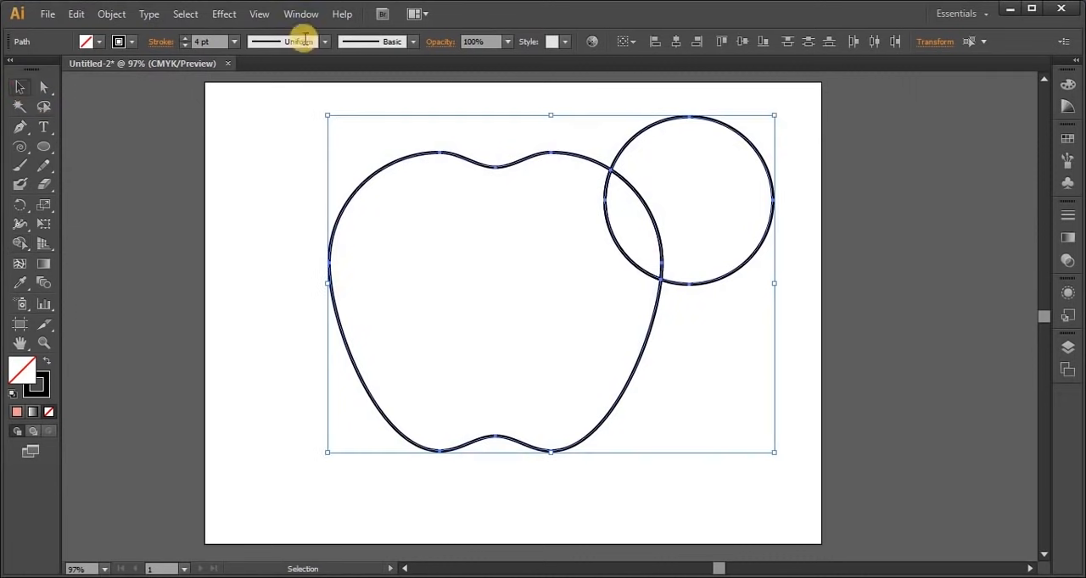
Pull the circle remnant and the leaf-shaped overlap away from the apple, and delete the circle remnant
left_click(681, 298)
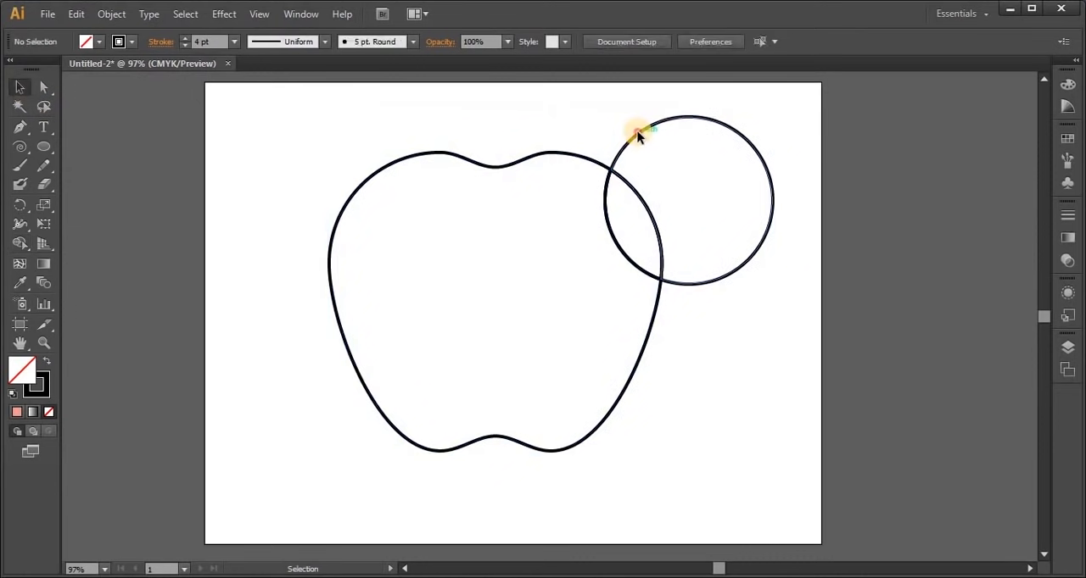
left_click_drag(637, 131, 738, 112)
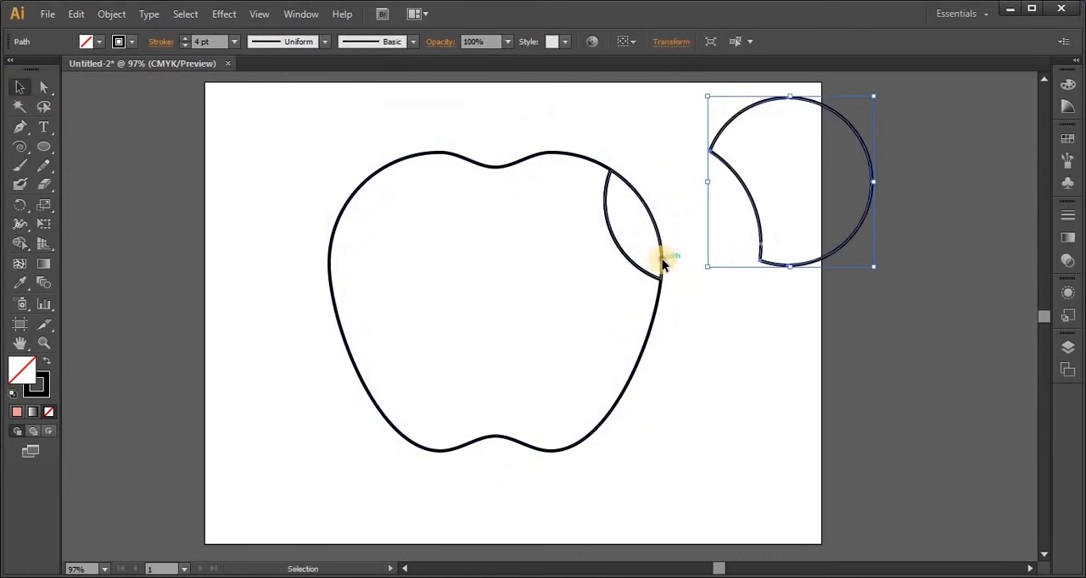
left_click_drag(662, 264, 691, 228)
left_click(760, 241)
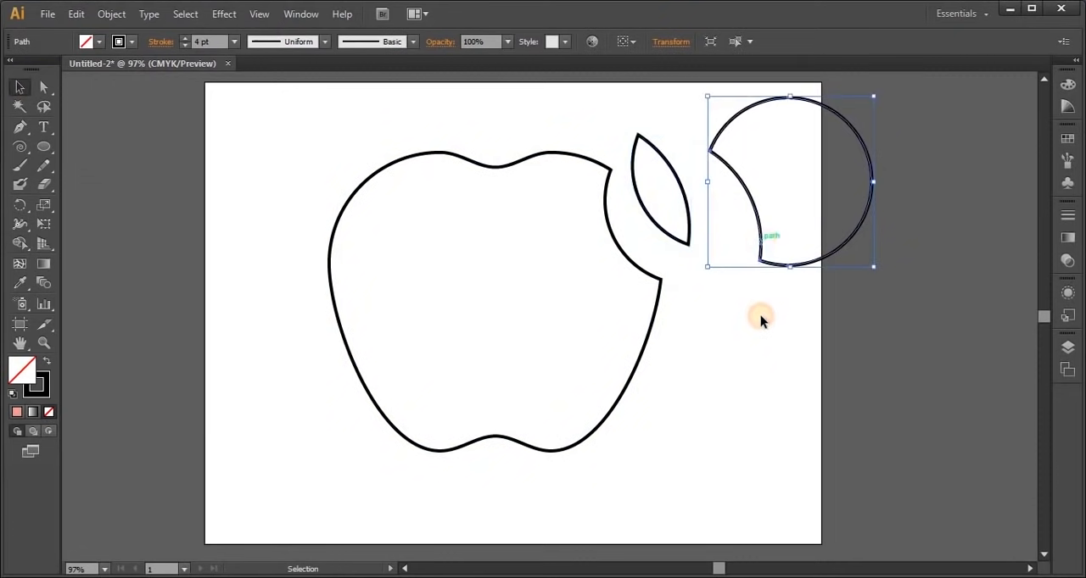
key("Delete")
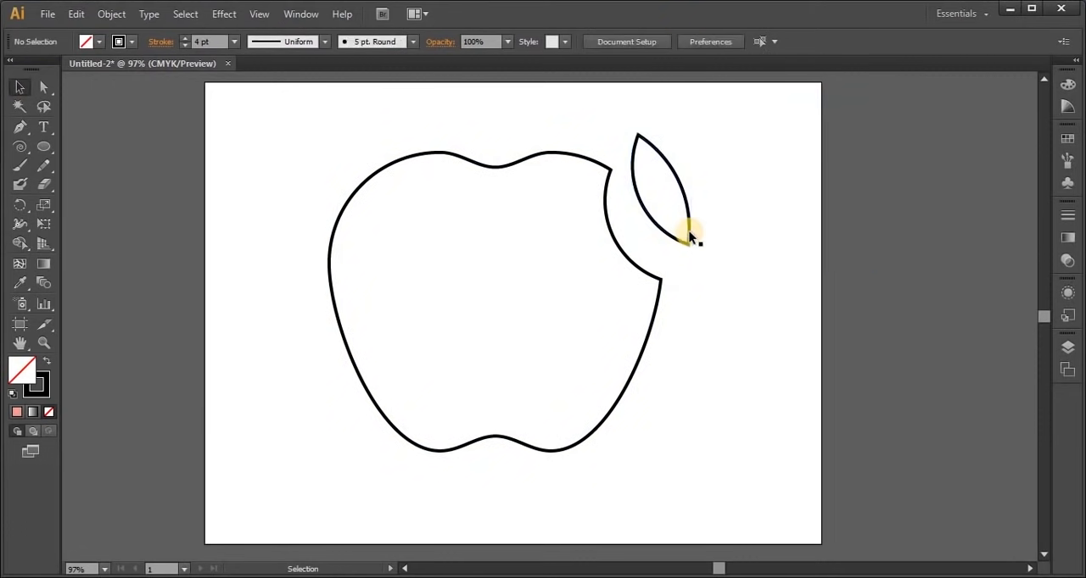
Place the leaf piece above the apple's top notch, tilted to the right, and shift the artwork down to fit the artboard
left_click(690, 236)
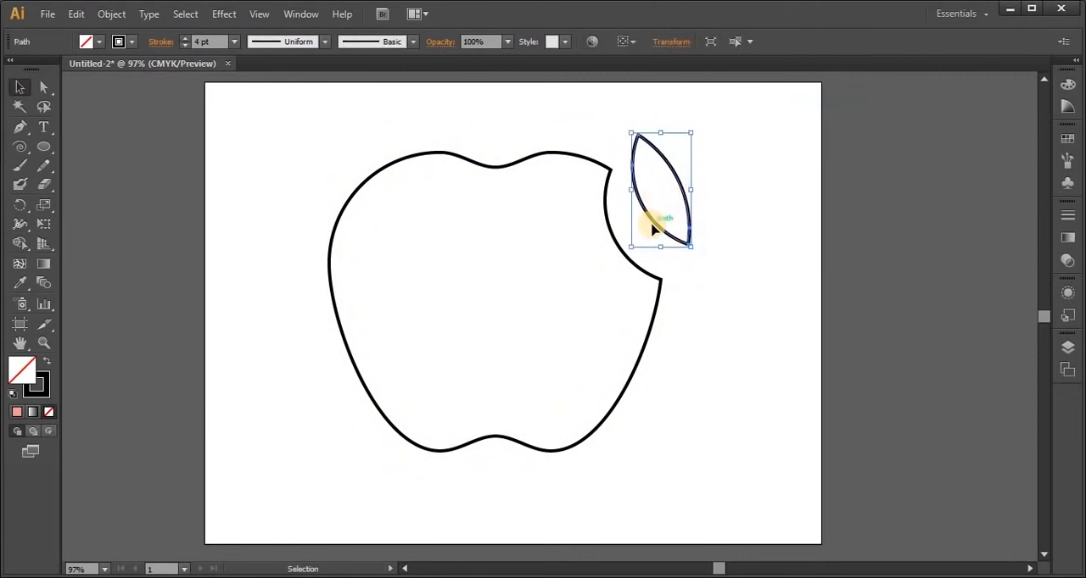
left_click_drag(657, 220, 507, 140)
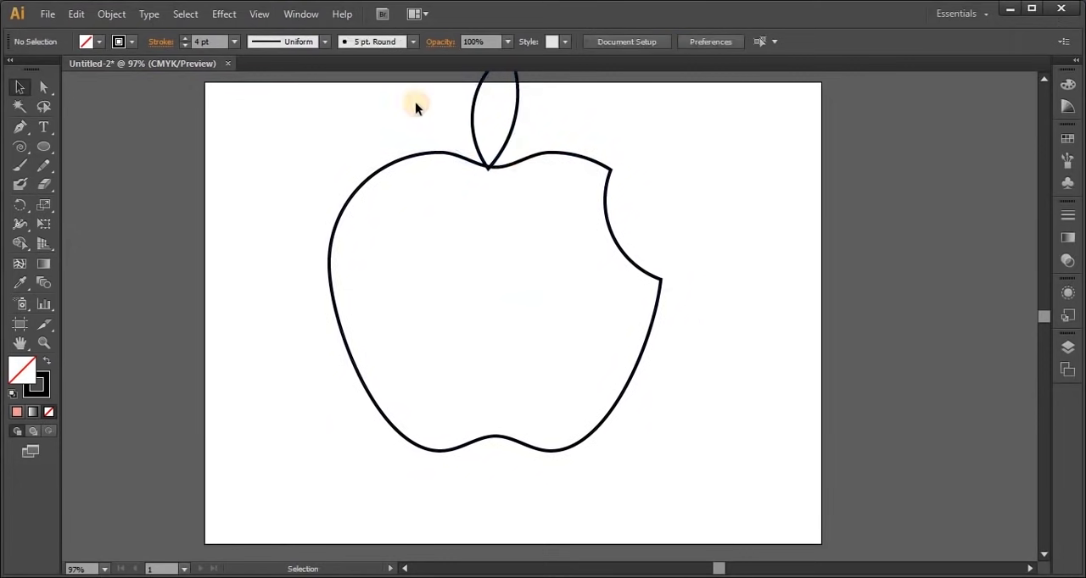
left_click_drag(415, 103, 504, 170)
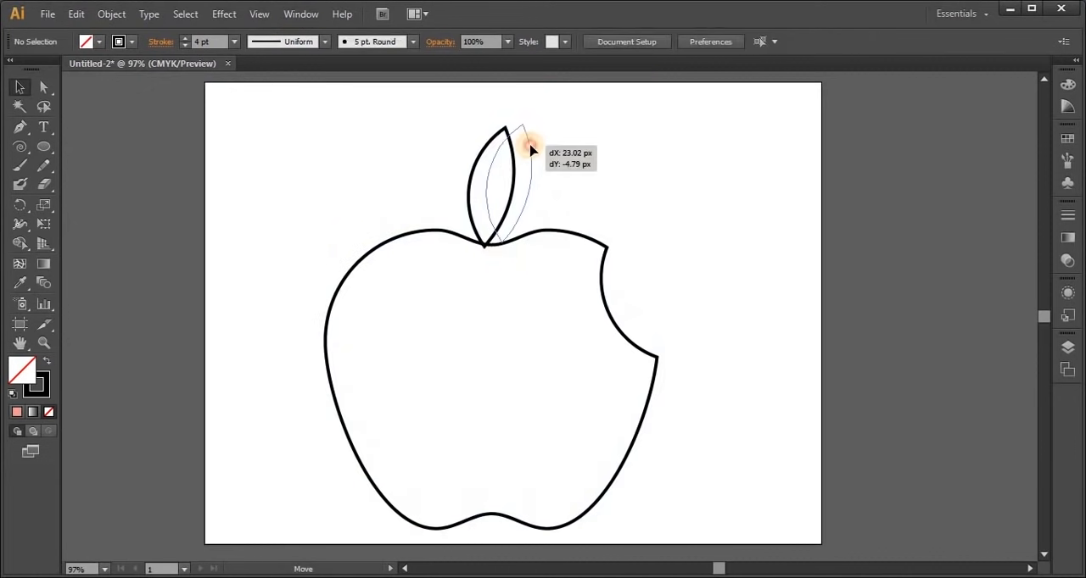
left_click_drag(526, 146, 539, 169)
left_click(748, 386)
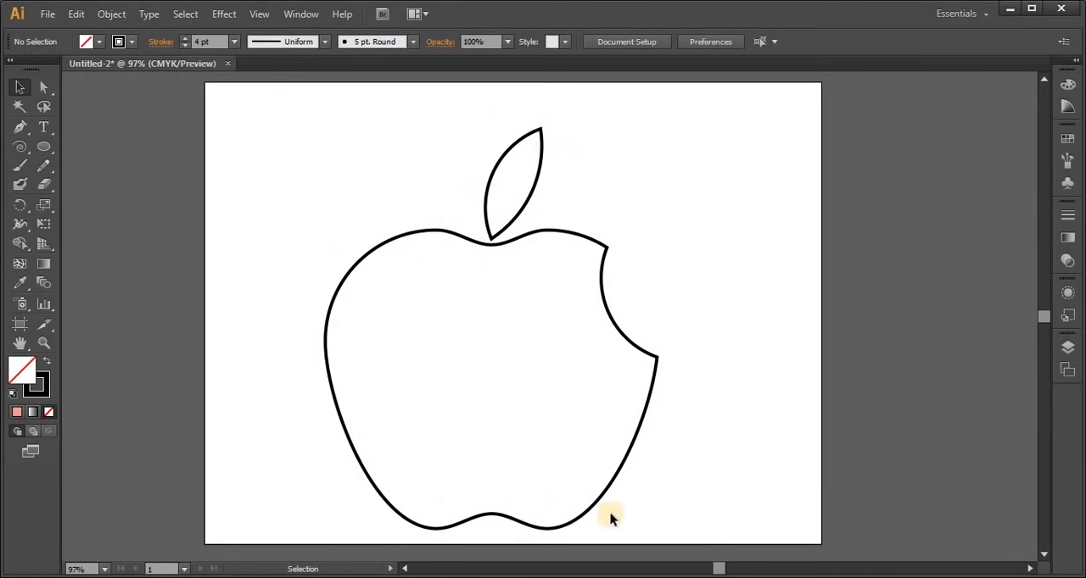
Fill the apple and leaf with black (C=0 M=0 Y=0 K=100) and deselect them
left_click_drag(339, 134, 693, 503)
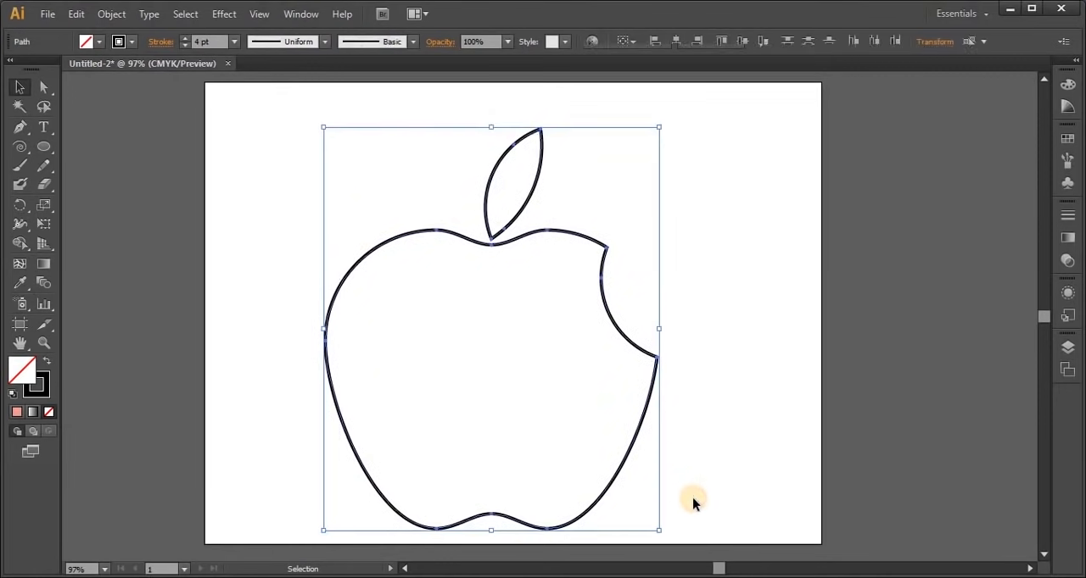
left_click(100, 42)
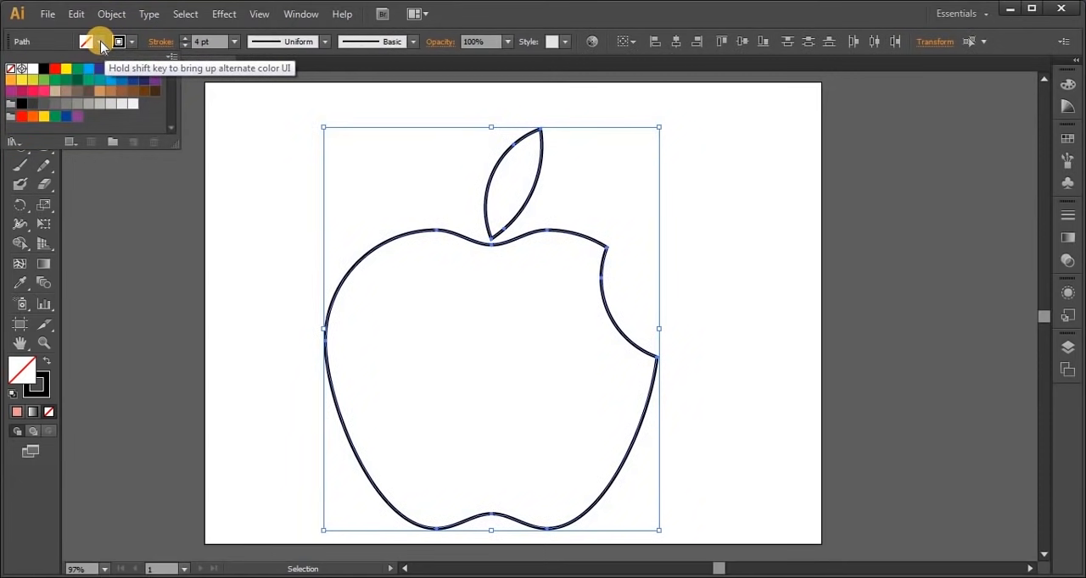
left_click(21, 108)
left_click(266, 335)
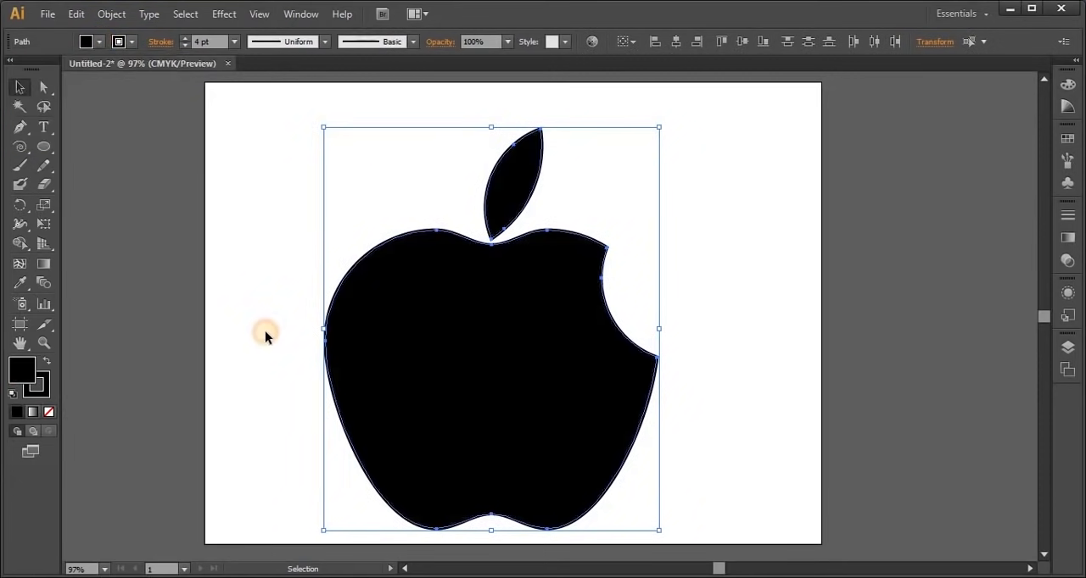
left_click(265, 334)
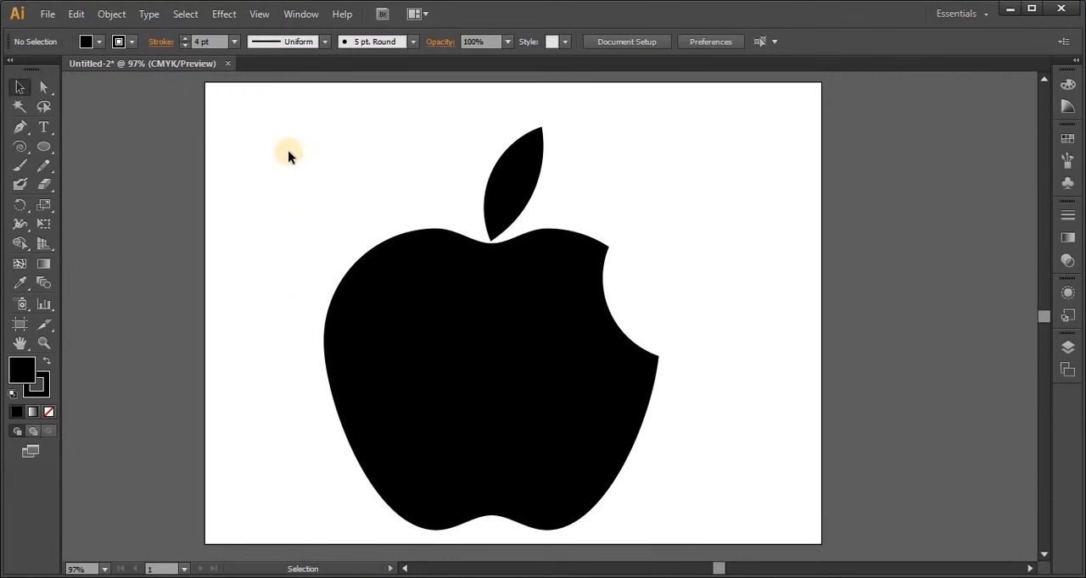
Delete the apple and leaf and set the fill to none
left_click_drag(289, 153, 653, 437)
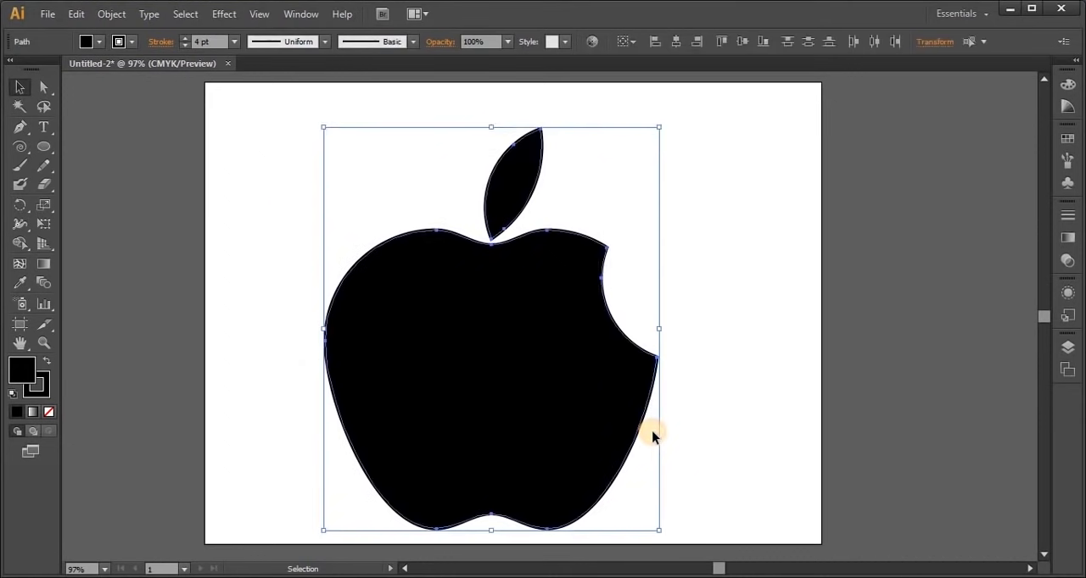
key("Delete")
key("/")
Draw a small circle in the artboard's upper-left area and place a copy about 90 px to its right, edge to edge
left_click(43, 147)
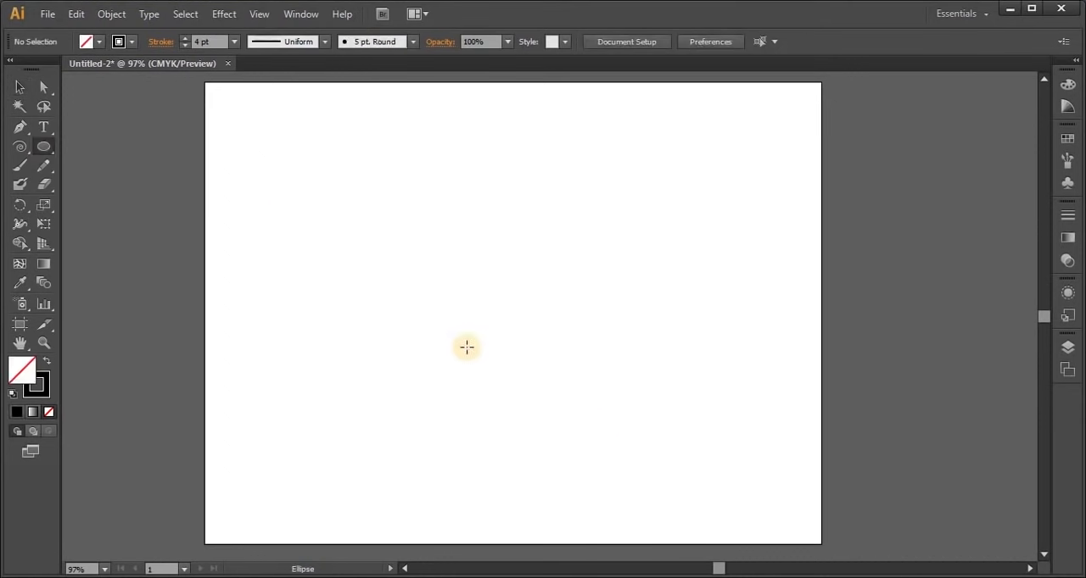
mouse_move(330, 204)
left_mouse_down()
mouse_move(385, 261)
mouse_move(373, 257)
mouse_move(388, 284)
mouse_move(381, 269)
left_mouse_up()
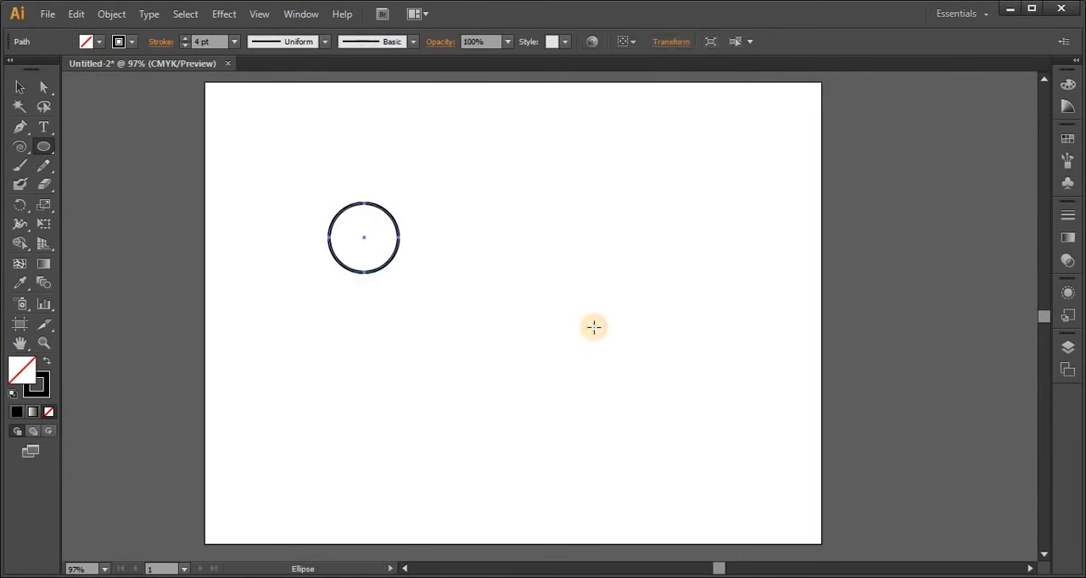
left_click(19, 86)
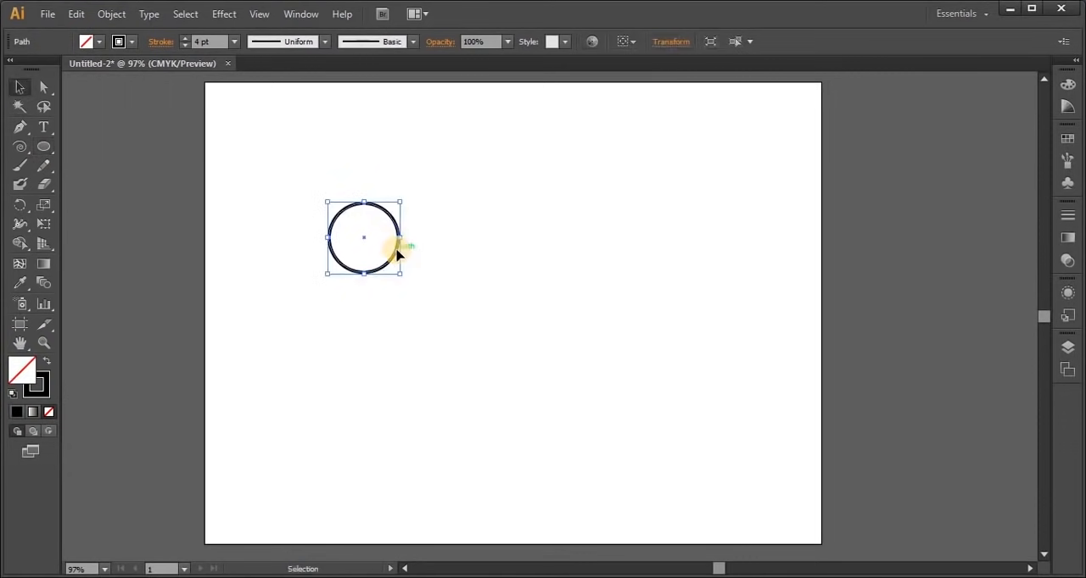
left_click_drag(398, 254, 467, 256)
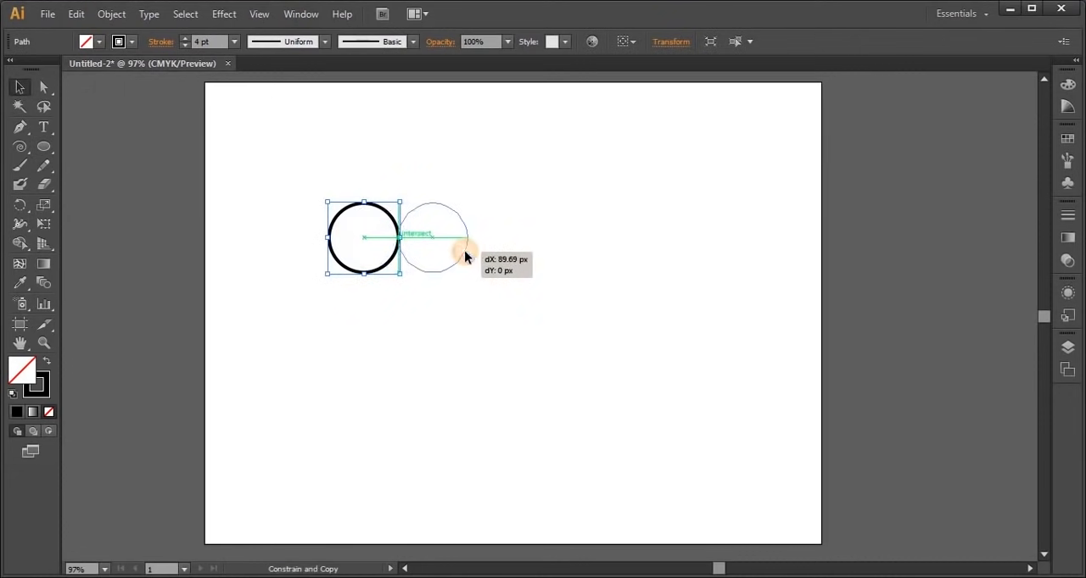
left_click_drag(464, 256, 465, 256)
left_click(489, 368)
Copy both circles straight down to form a two-by-two block of touching circles
left_click_drag(298, 147, 475, 332)
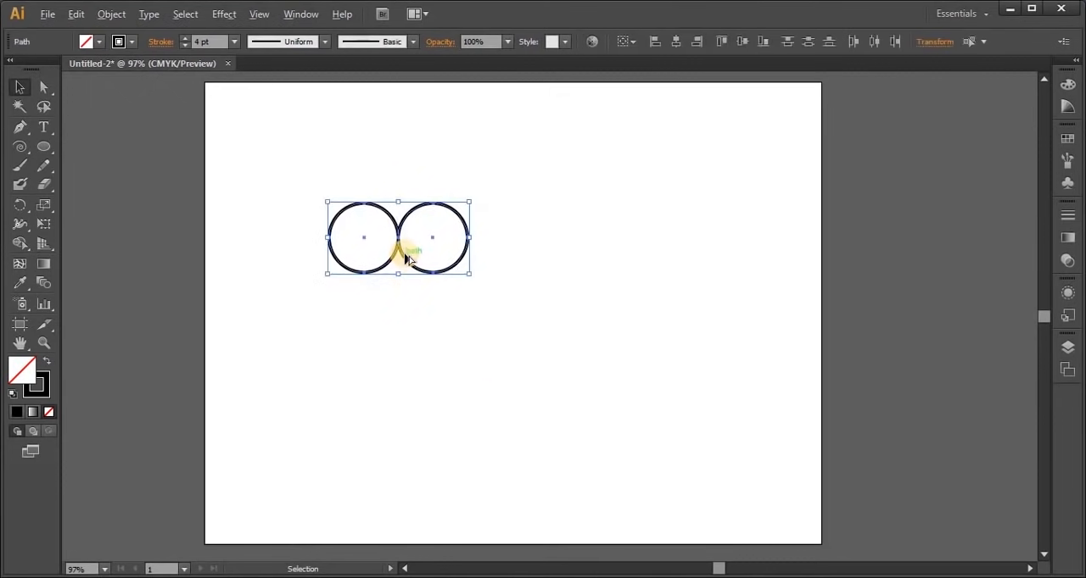
left_click_drag(406, 261, 410, 331)
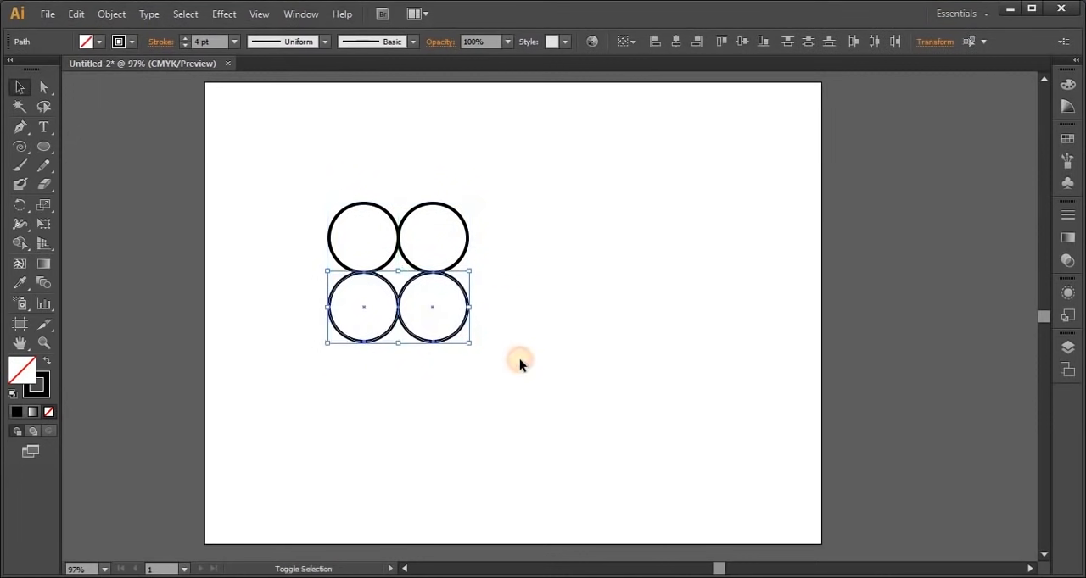
left_click(521, 360)
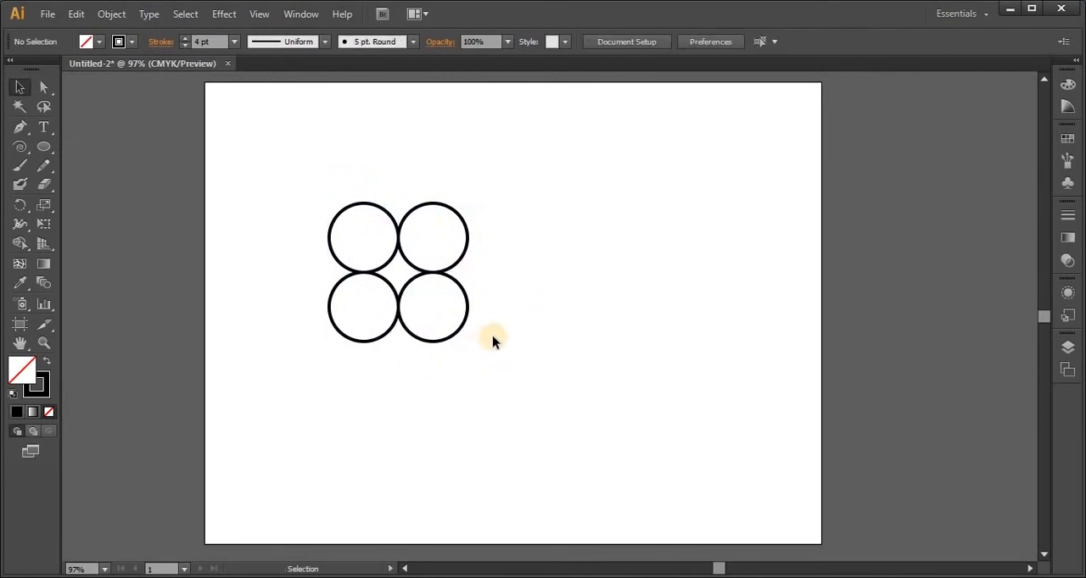
left_click(255, 14)
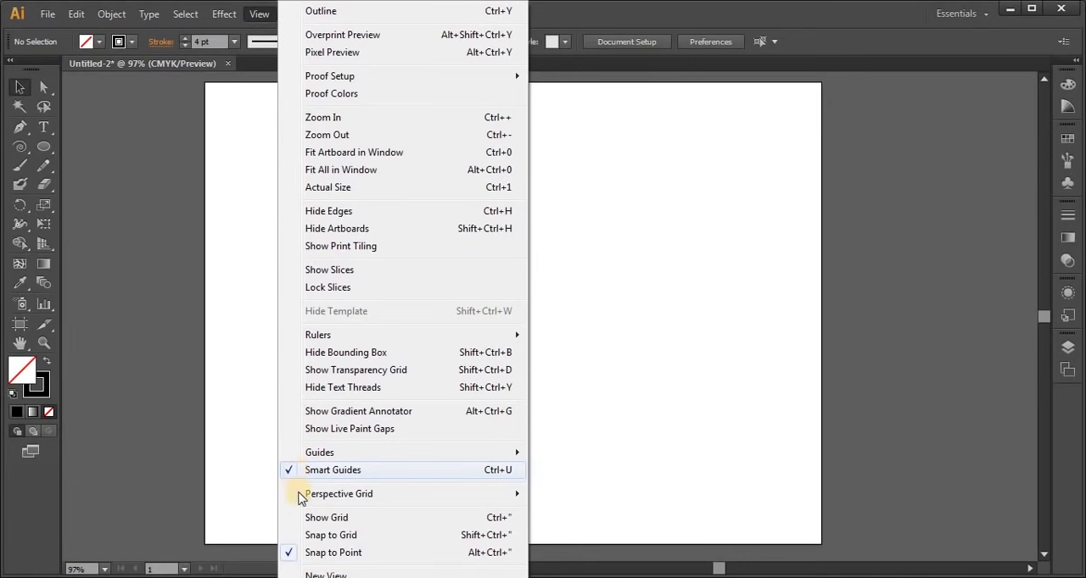
left_click(226, 387)
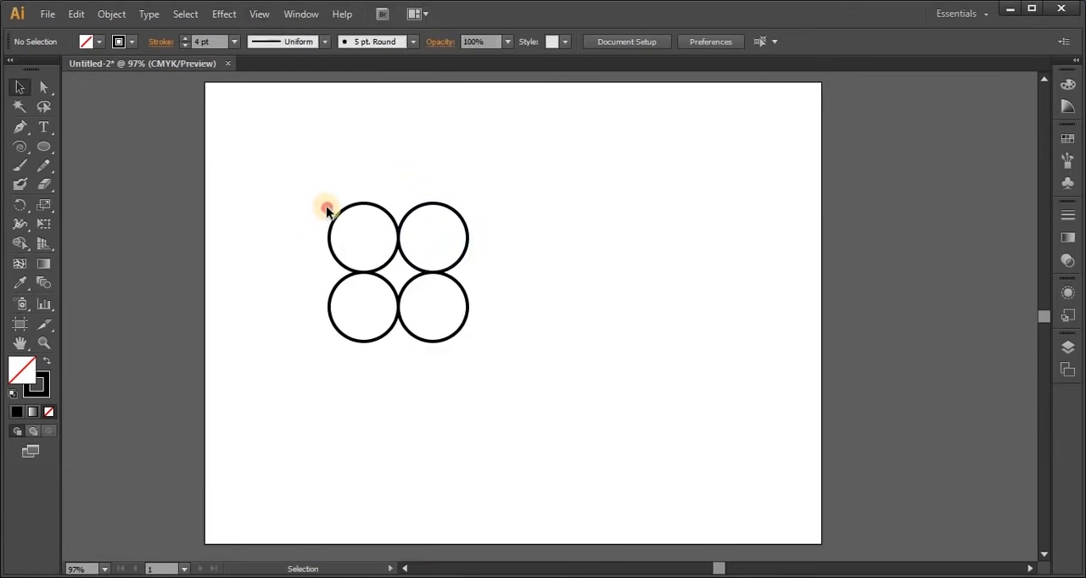
Merge the four circles and the gap between them into one flower outline with Shape Builder
left_click_drag(308, 187, 580, 370)
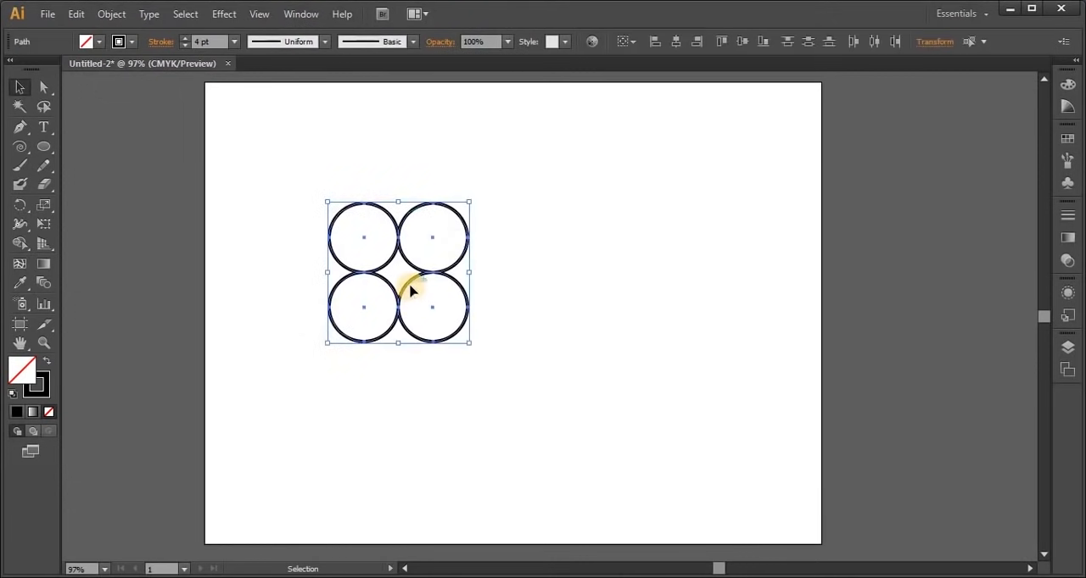
left_click(21, 245)
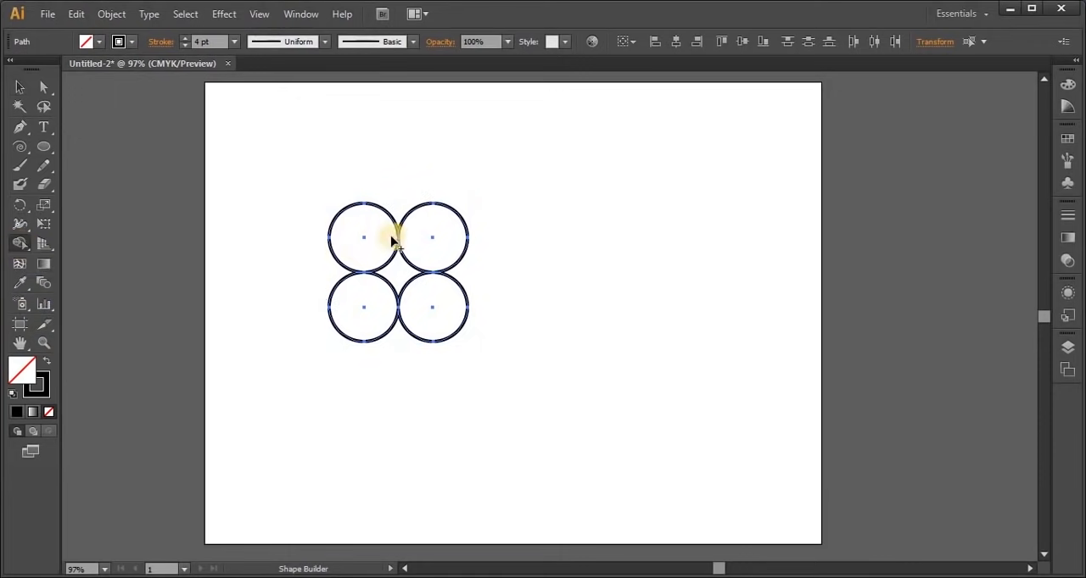
mouse_move(371, 240)
left_mouse_down()
mouse_move(423, 241)
mouse_move(430, 293)
mouse_move(402, 293)
left_mouse_up()
left_click_drag(369, 304, 400, 255)
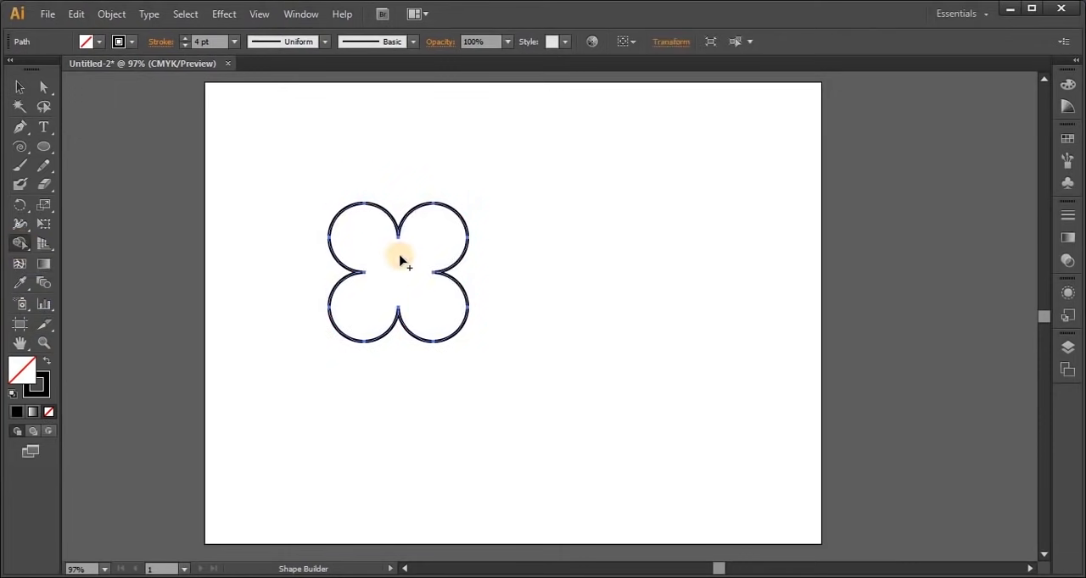
Rotate the flower outline 45° and move it up and to the right, to the artboard's upper middle
left_click(20, 86)
left_click_drag(476, 198, 520, 271)
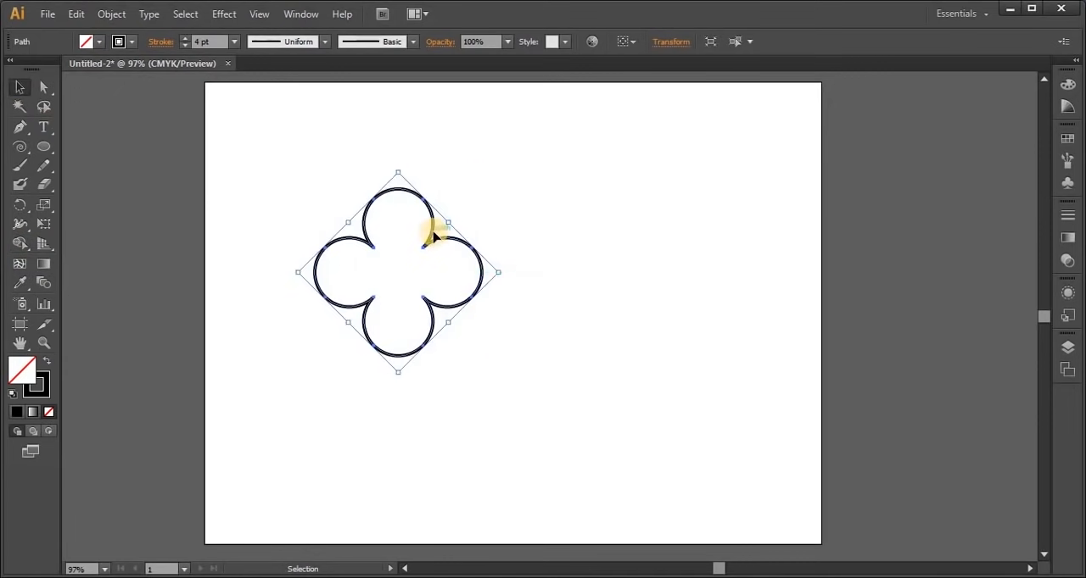
left_click_drag(434, 237, 532, 176)
left_click(638, 326)
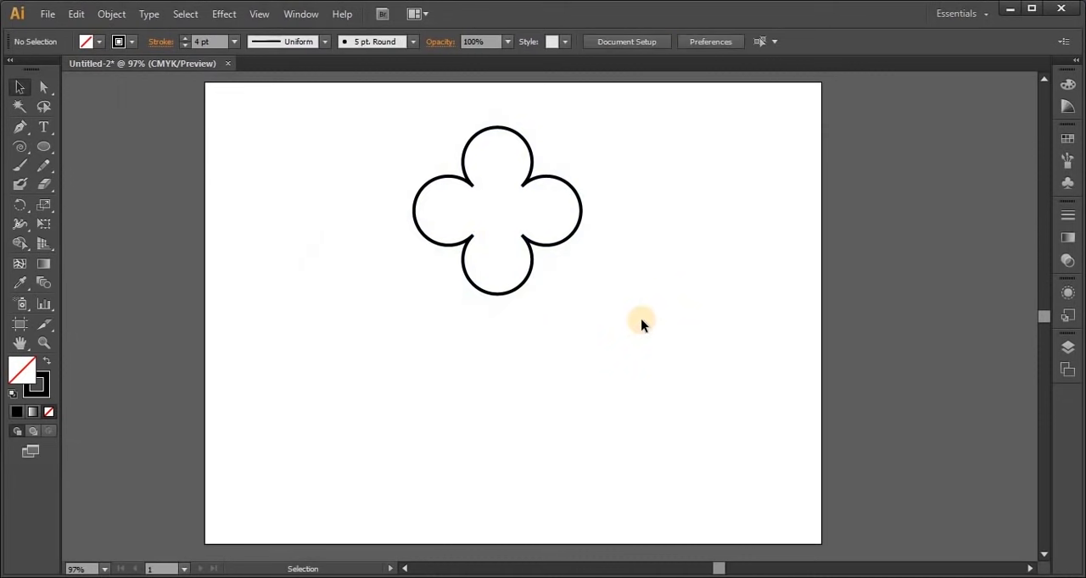
Fill the flower outline with pink and remove its black stroke
left_click(462, 172)
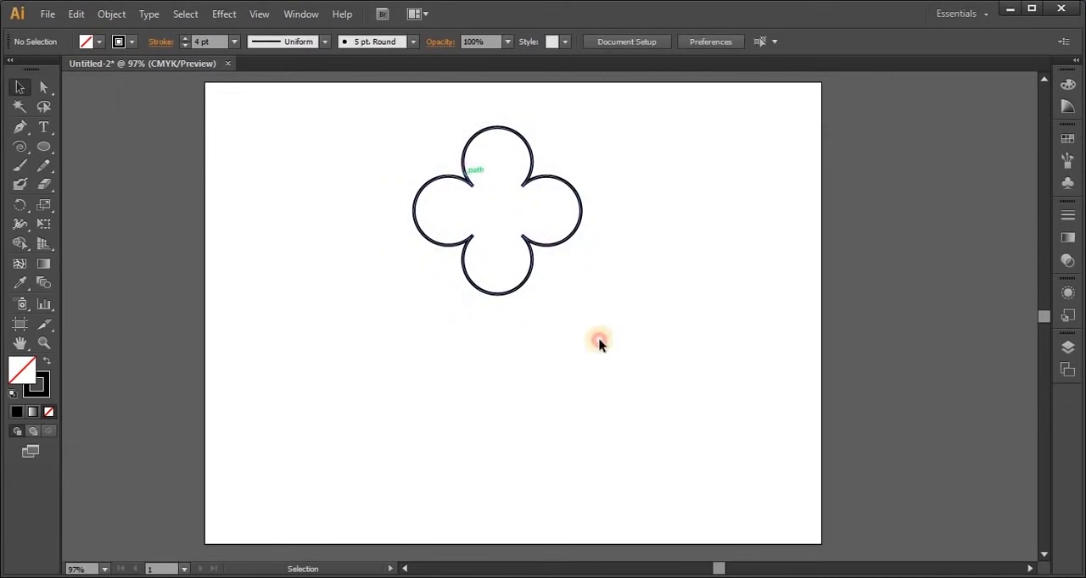
left_click(93, 41)
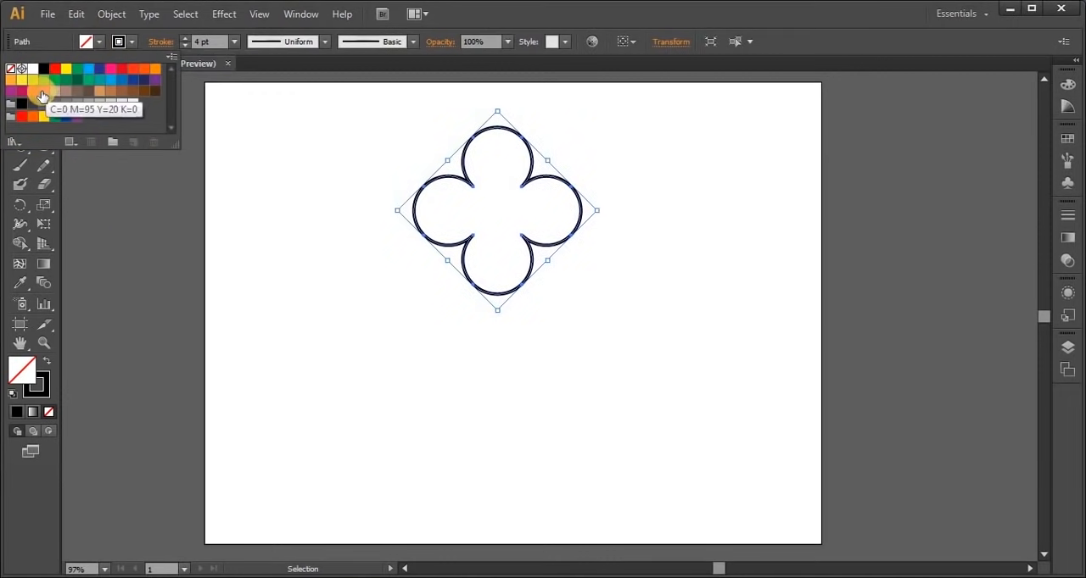
left_click_drag(44, 90, 477, 245)
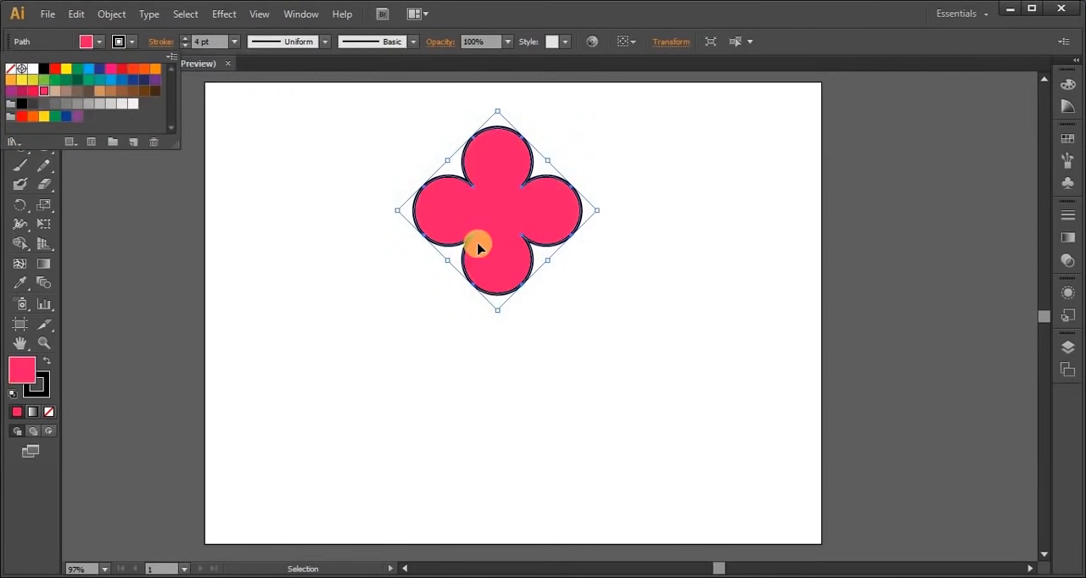
left_click(131, 41)
left_click(130, 41)
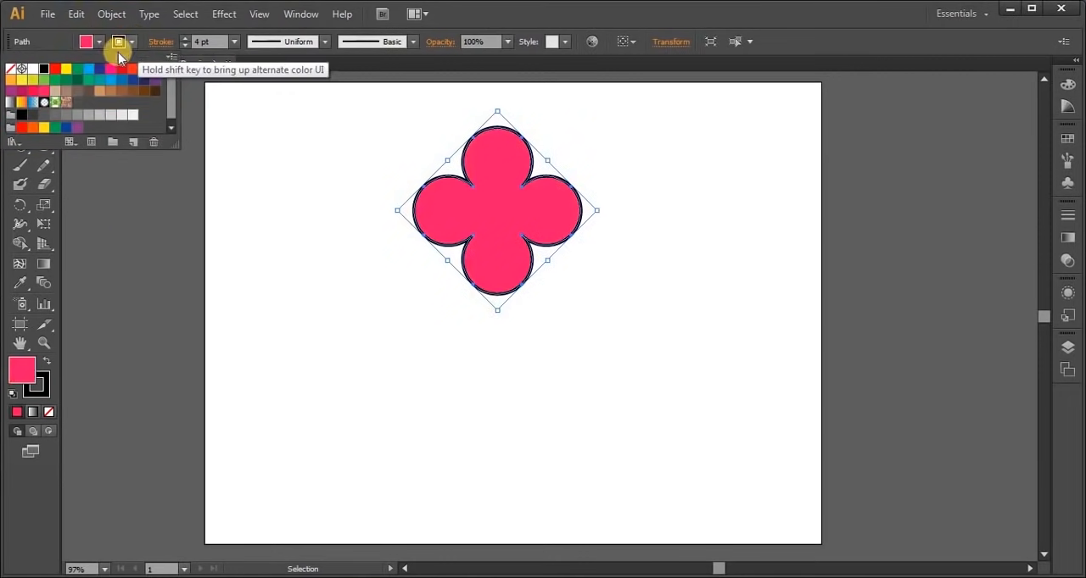
left_click(10, 69)
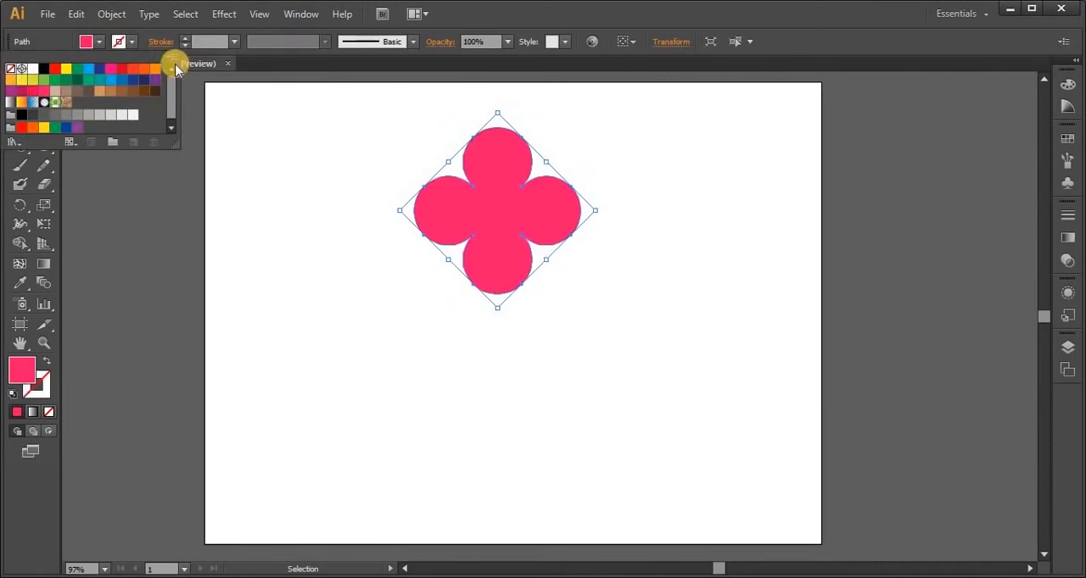
left_click(130, 39)
left_click(522, 453)
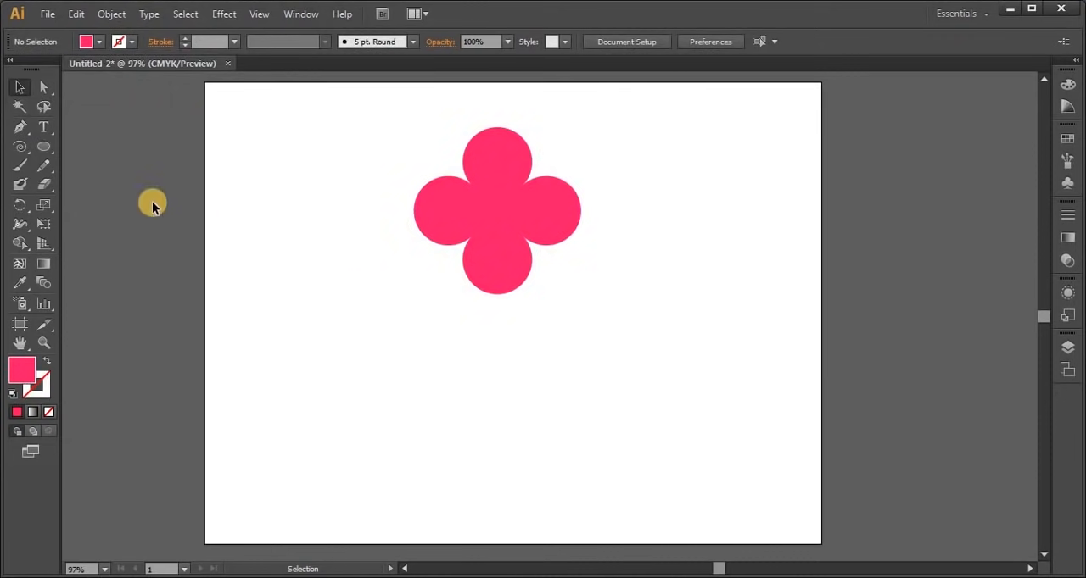
Draw a circle about 54 px wide centred on the flower and cut it out as a hole with Shape Builder
left_click(43, 145)
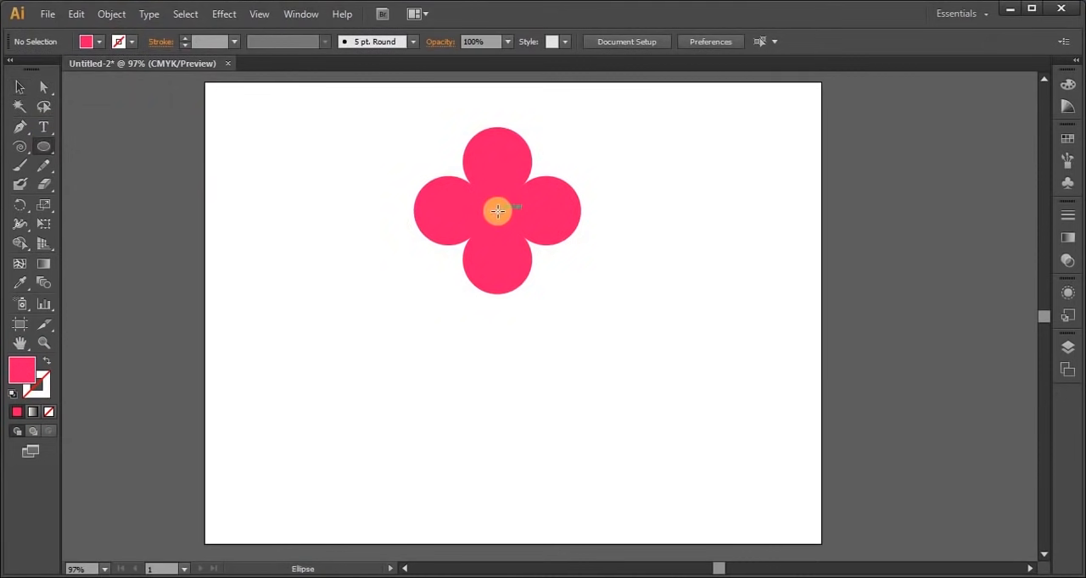
left_click_drag(497, 210, 527, 238)
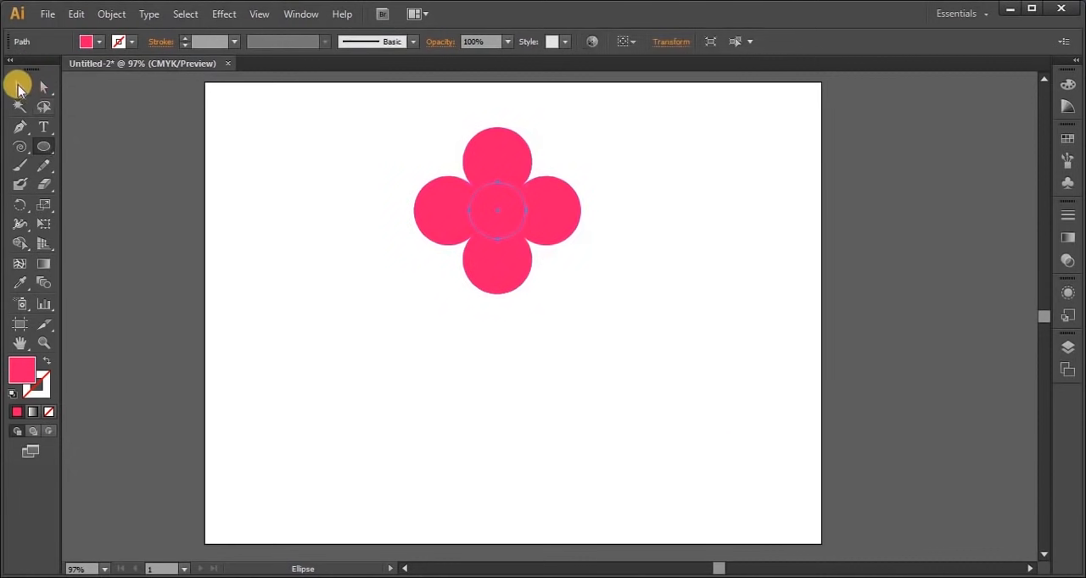
left_click(21, 87)
left_click_drag(361, 125, 629, 351)
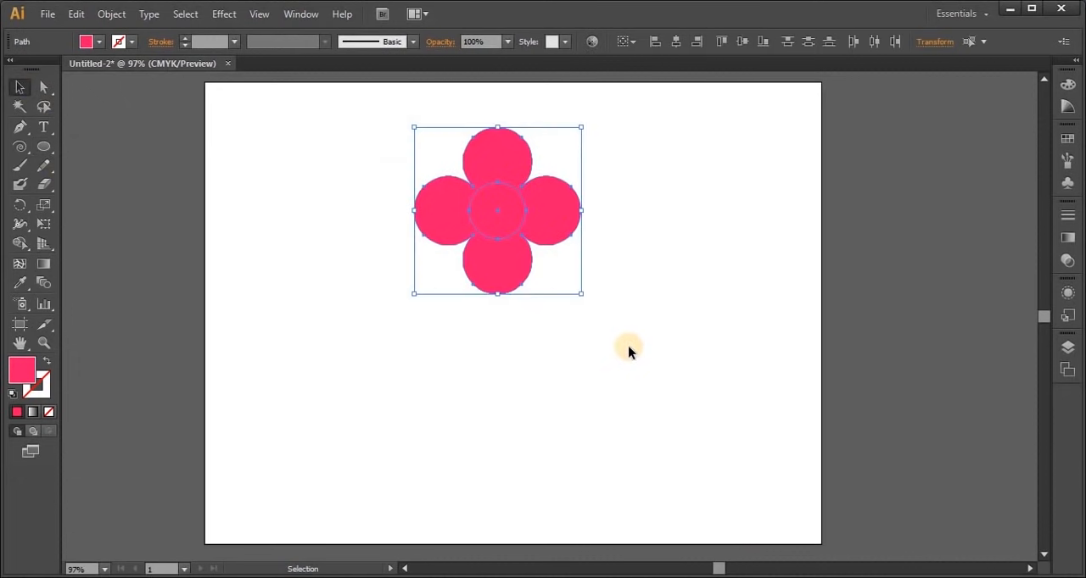
left_click(14, 245)
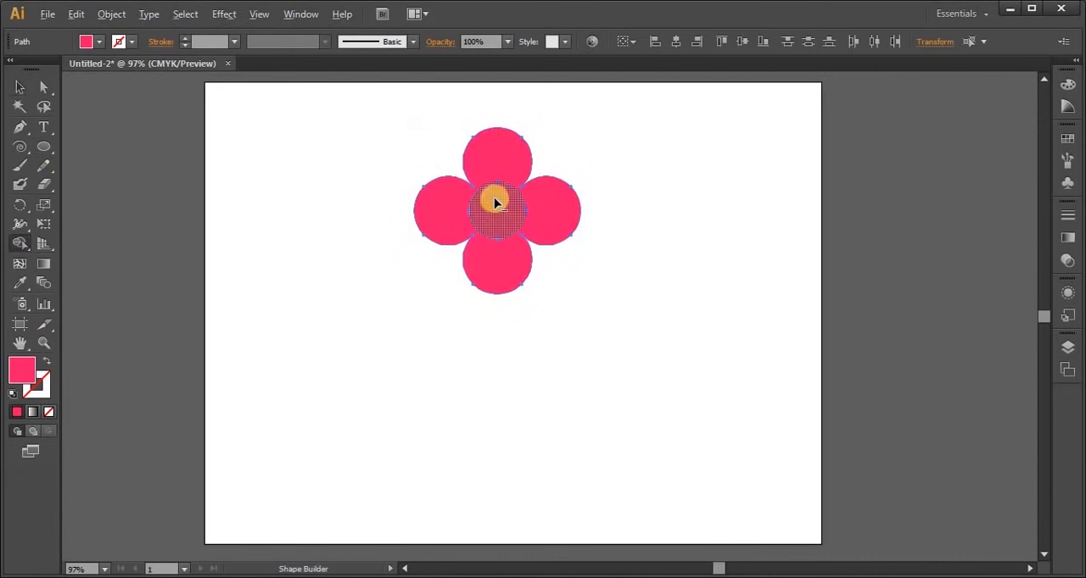
left_click(497, 222, "alt")
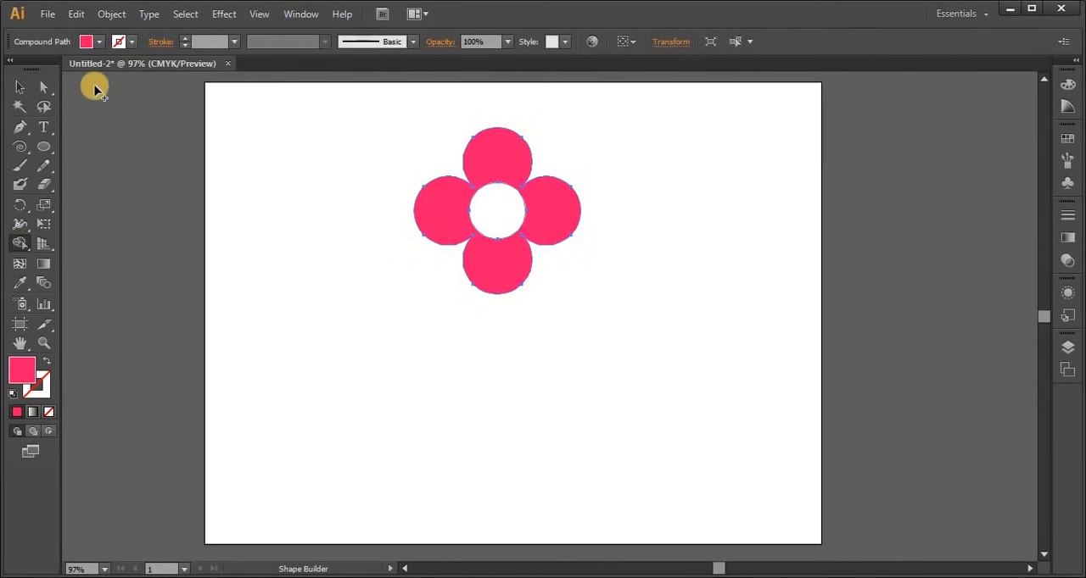
left_click(20, 86)
left_click(390, 299)
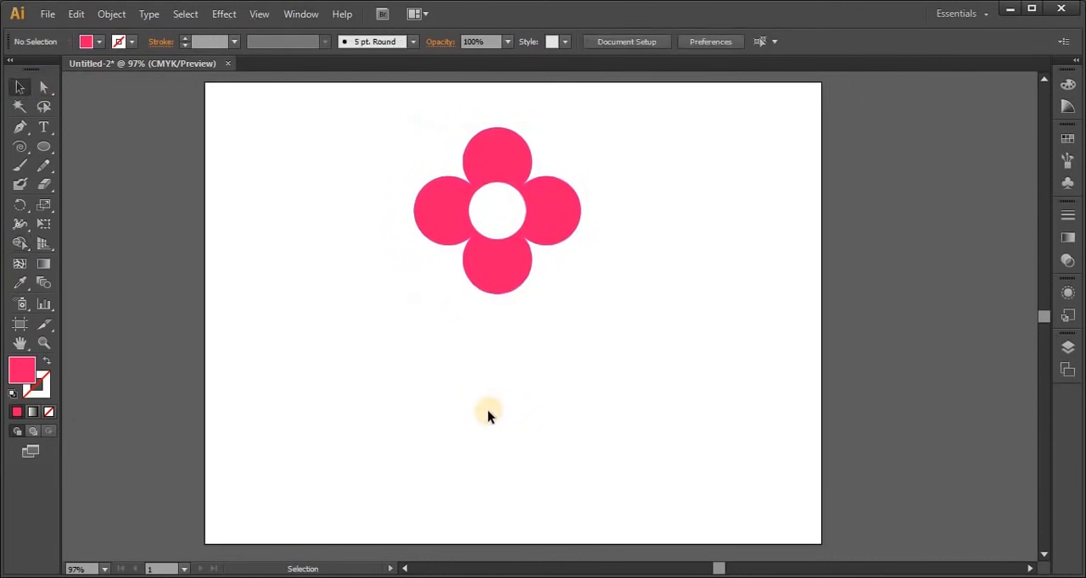
Draw a thin vertical rectangle as a stem and place it centred under the flower, touching the lowest petal
left_click(41, 144)
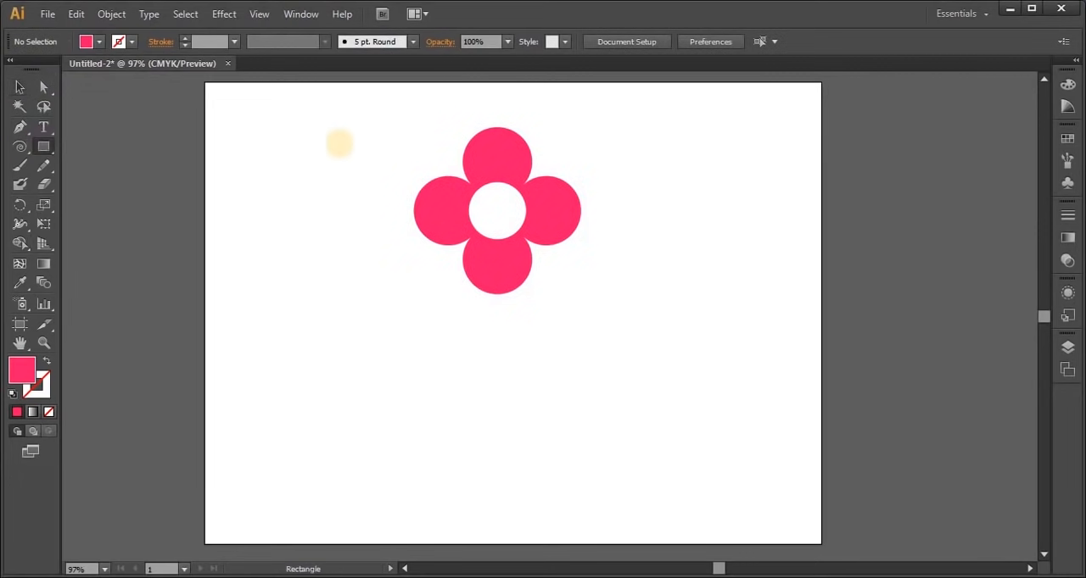
left_click_drag(337, 128, 349, 373)
left_click(20, 86)
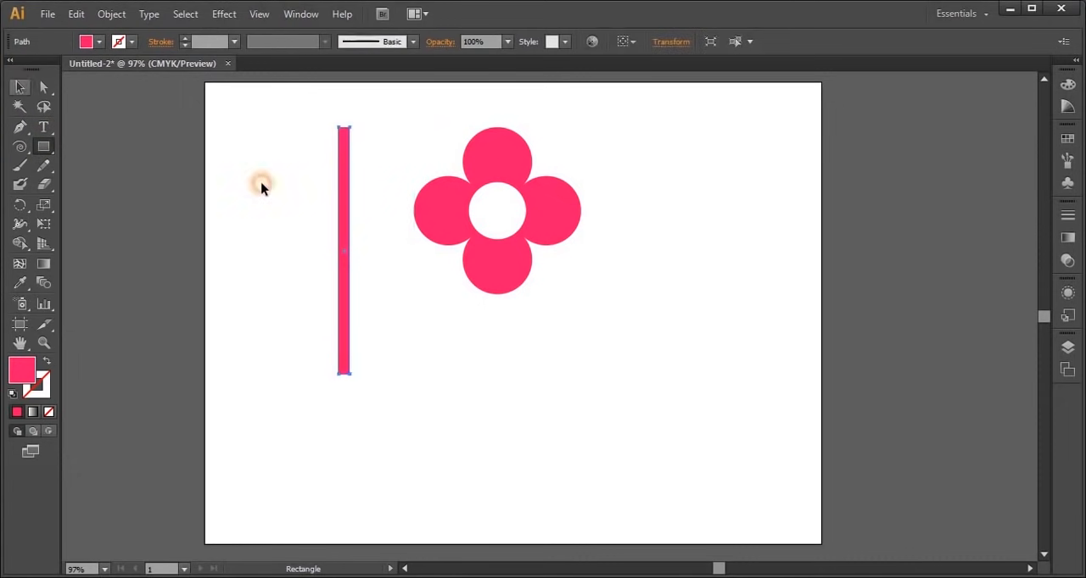
left_click_drag(433, 342, 495, 297)
left_click(618, 322)
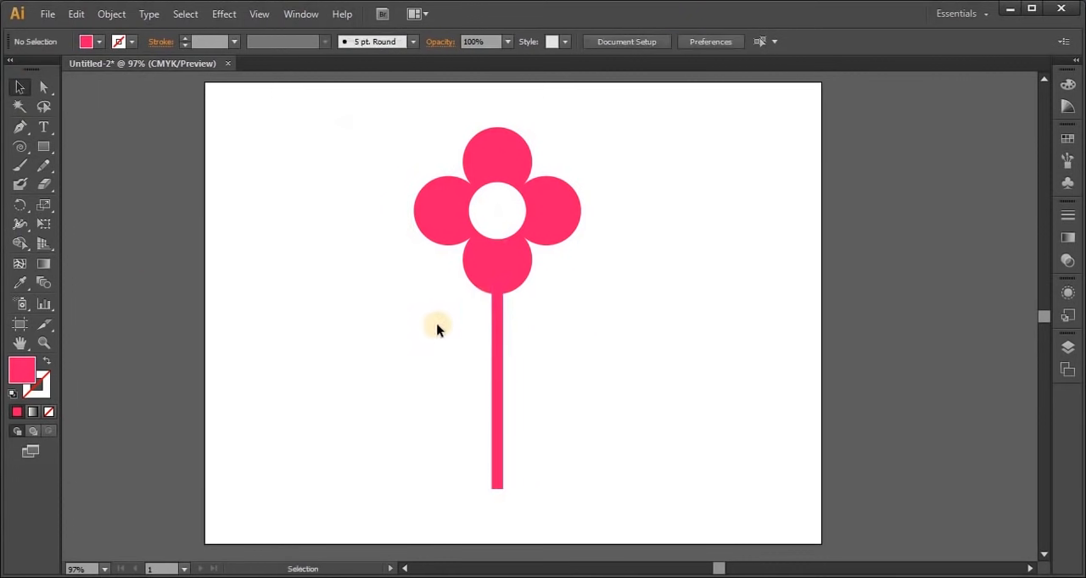
Draw a circle about 105 px wide right of the flower and place a copy about 70 px to its right, overlapping it
left_click_drag(39, 150, 119, 180)
left_click_drag(654, 229, 759, 342)
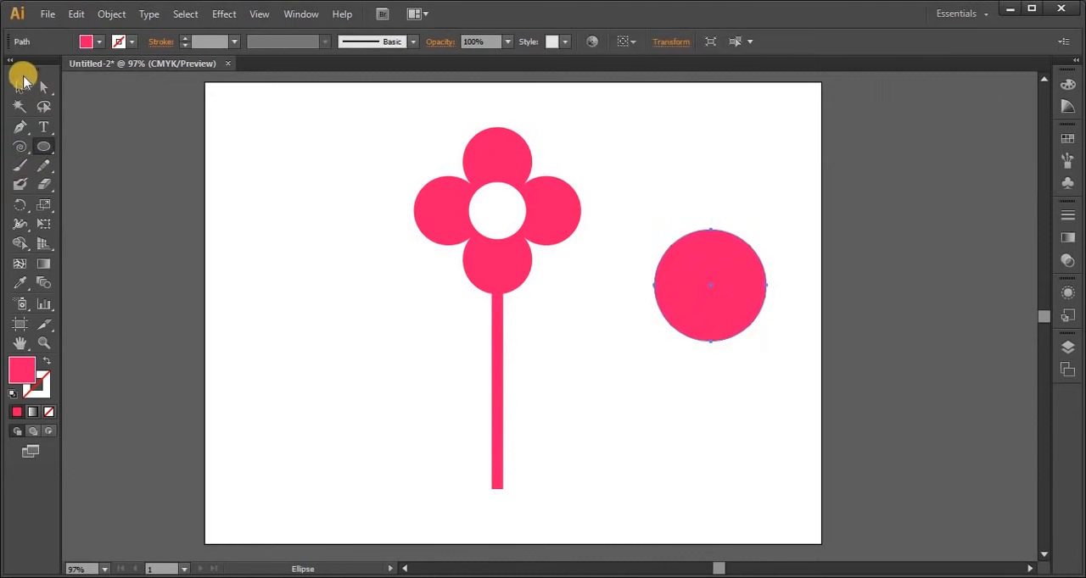
left_click(39, 93)
left_click(669, 303)
left_click_drag(678, 307, 750, 307)
left_click_drag(749, 305, 747, 304)
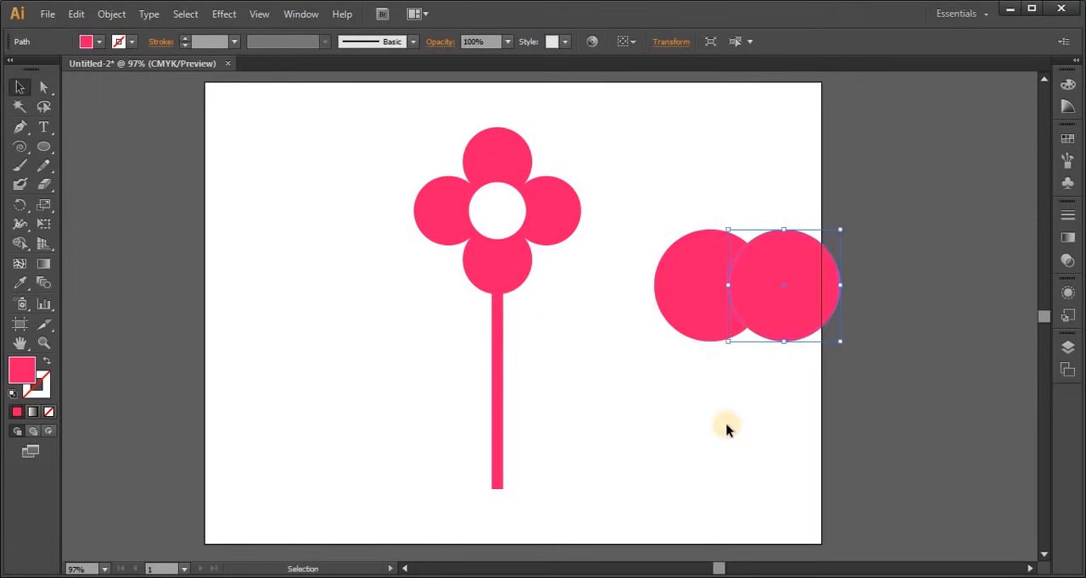
Separate the circles' overlap as a leaf shape with Shape Builder, move it above them and delete the leftover circle parts
left_click_drag(683, 182, 783, 376)
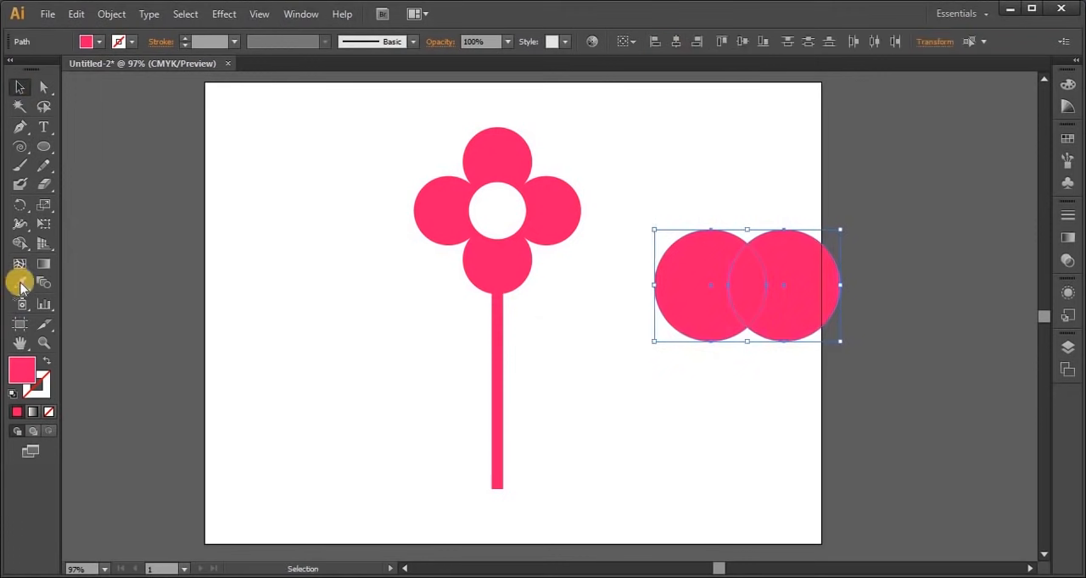
left_click(25, 245)
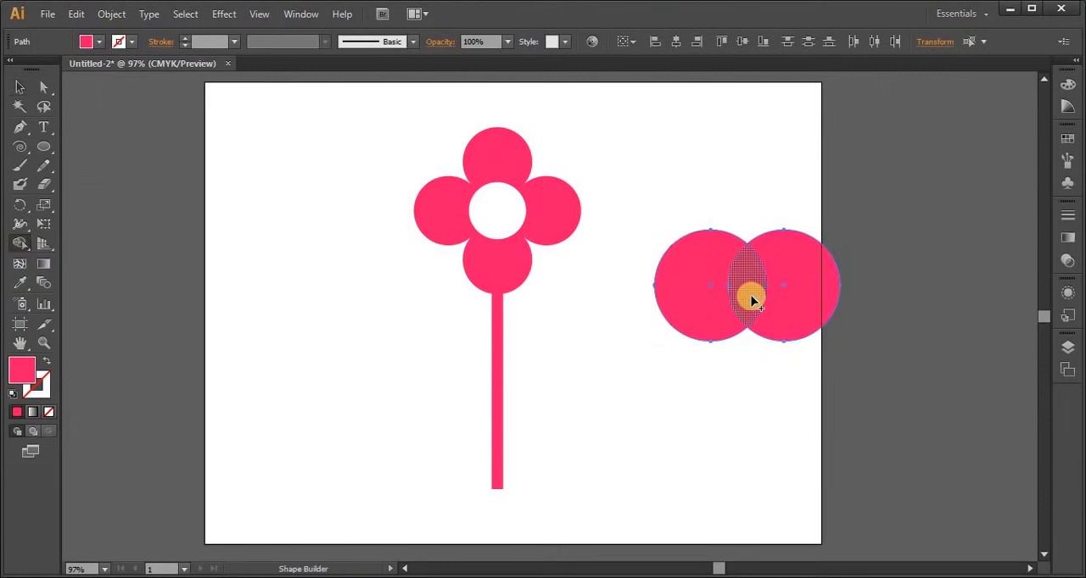
left_click(21, 87)
left_click(790, 409)
left_click_drag(741, 277, 736, 161)
left_click(790, 315)
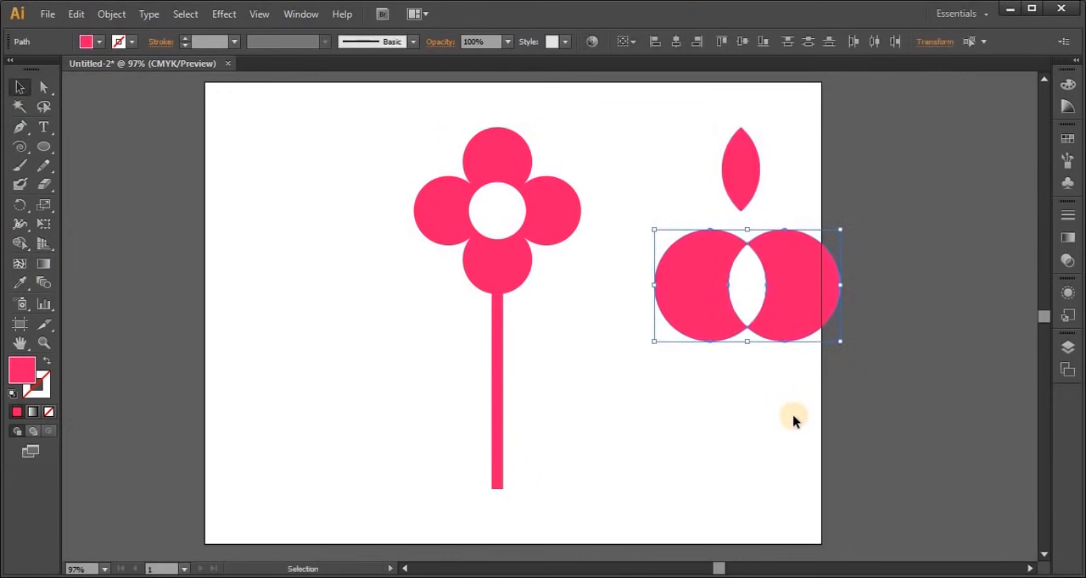
key("Delete")
Tilt the leaf 45° to the right and attach its lower tip to the stem's right side
left_click_drag(736, 191, 561, 291)
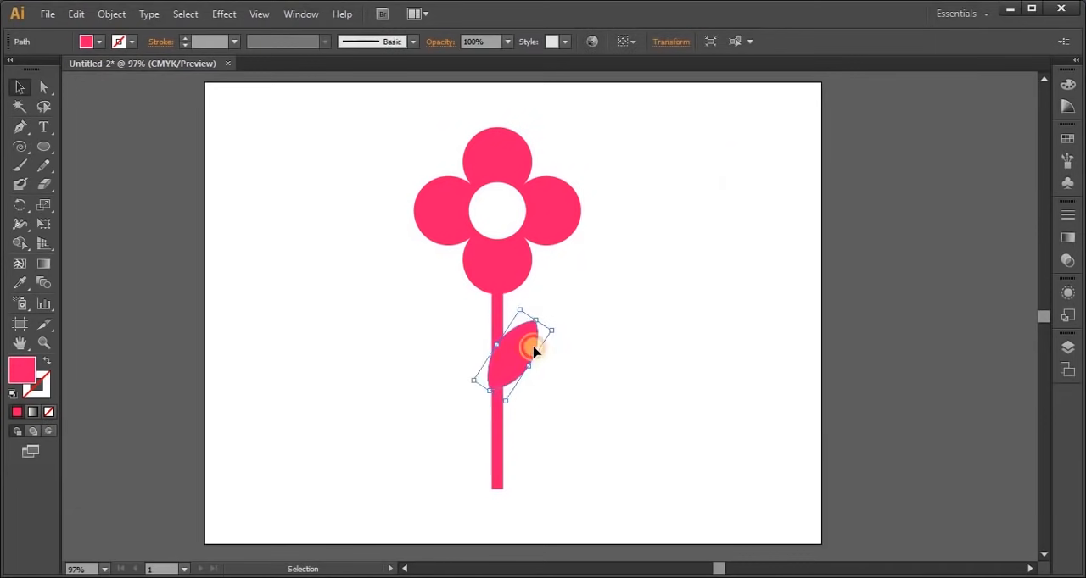
mouse_move(529, 348)
left_mouse_down()
mouse_move(577, 339)
mouse_move(575, 325)
mouse_move(578, 337)
mouse_move(519, 355)
left_mouse_up()
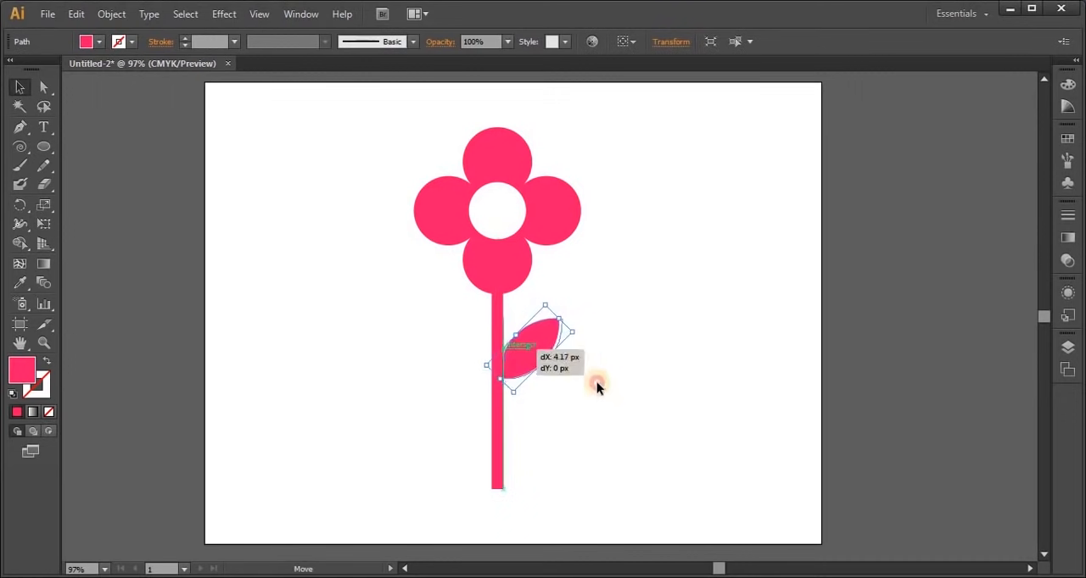
left_click(640, 414)
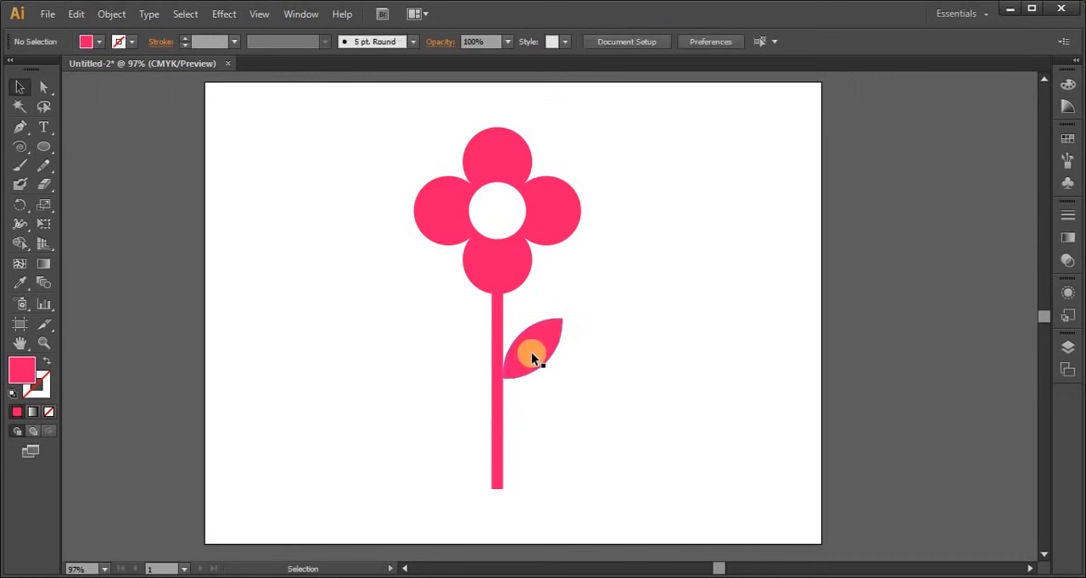
Copy the leaf to the stem's left side, make it smaller, turn it to point up-left and attach it to the stem
left_click_drag(532, 352, 456, 380)
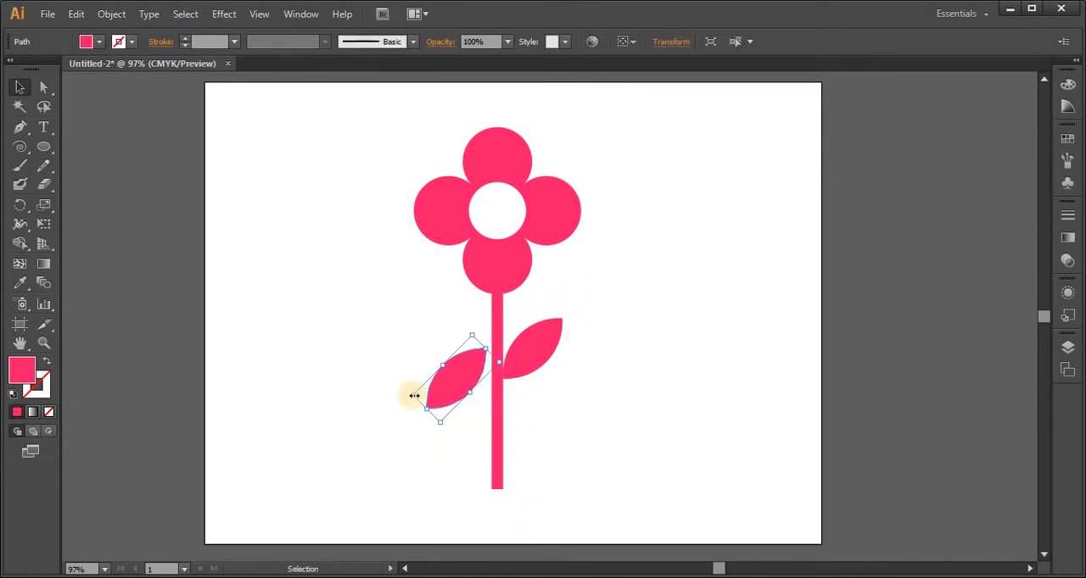
left_click_drag(417, 394, 435, 389)
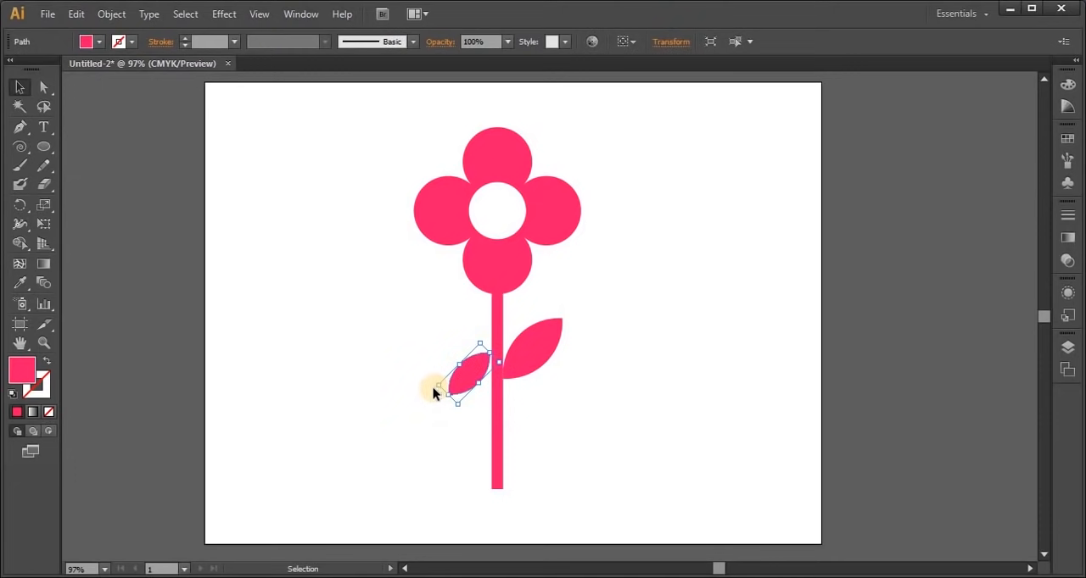
left_click_drag(473, 383, 475, 343)
key("shift+Down")
left_click(567, 400)
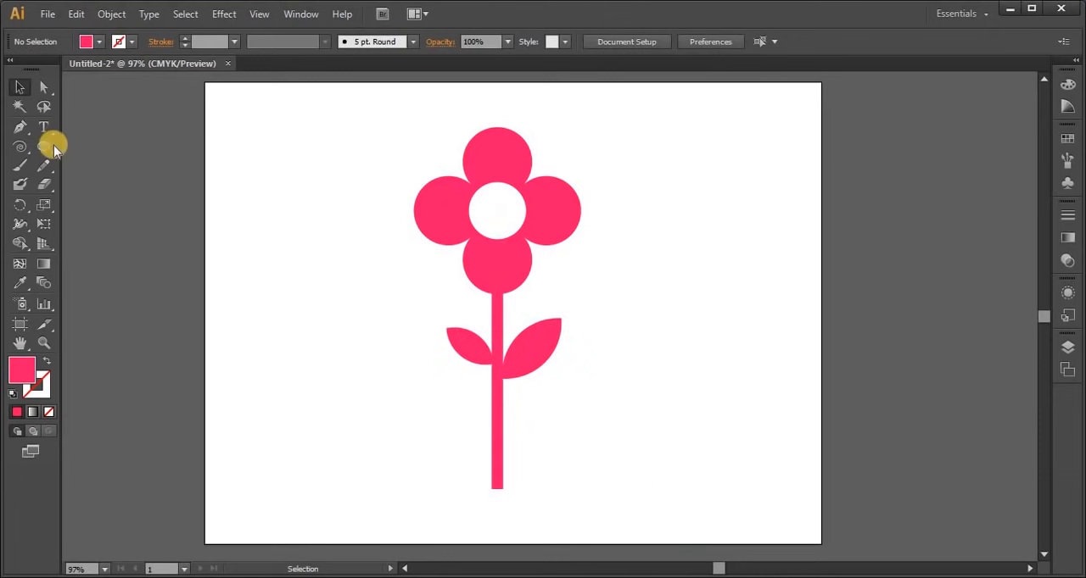
Draw a pink rectangle about 87 by 67 px in the empty area right of the stem
left_click_drag(49, 147, 100, 149)
left_click_drag(616, 282, 708, 353)
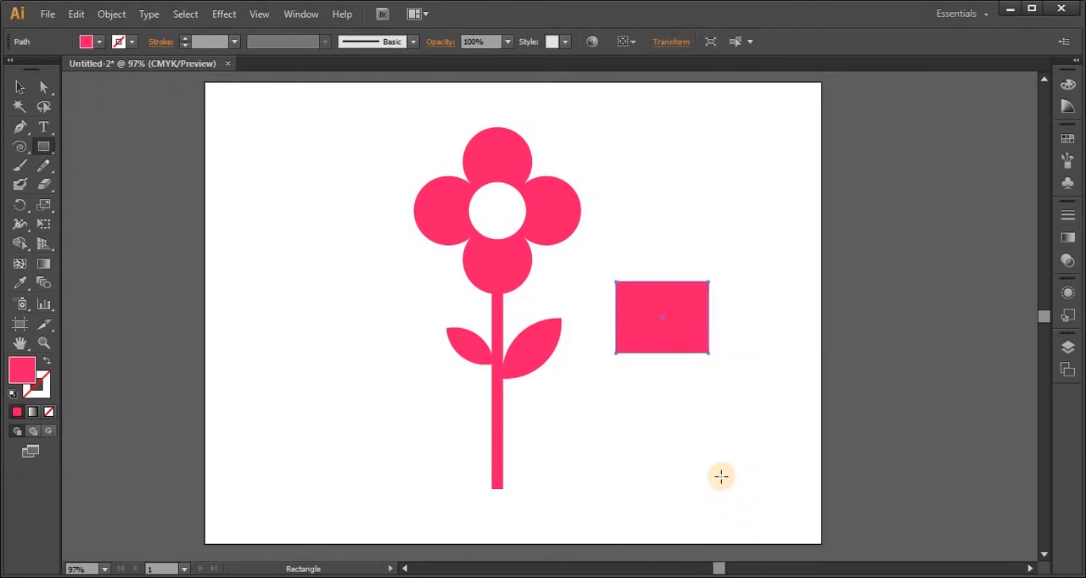
key("v")
left_click(681, 469)
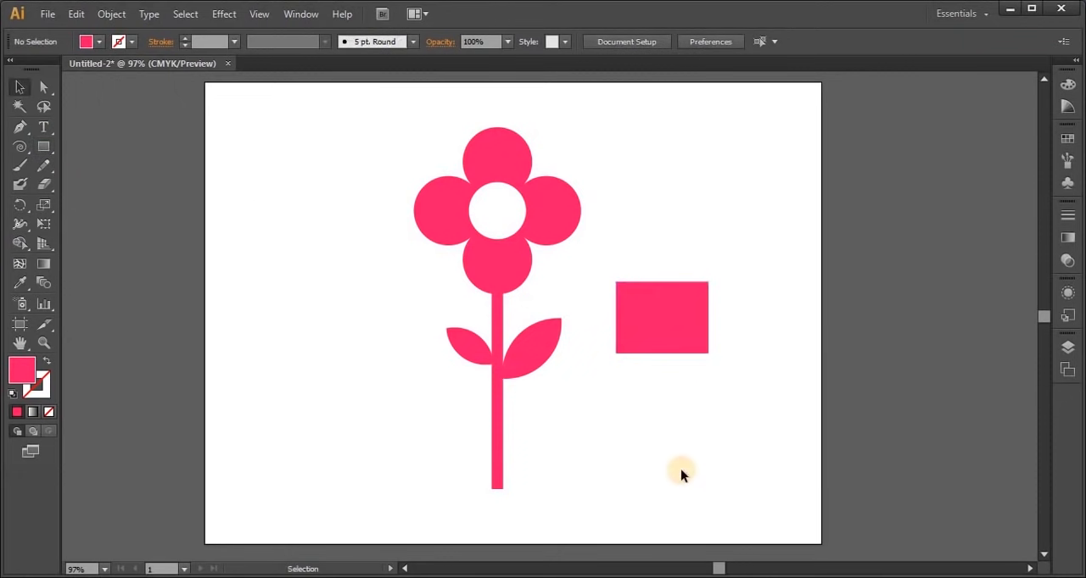
Shape the rectangle into a flower pot by shifting each upper corner outward about 7 px
left_click(44, 93)
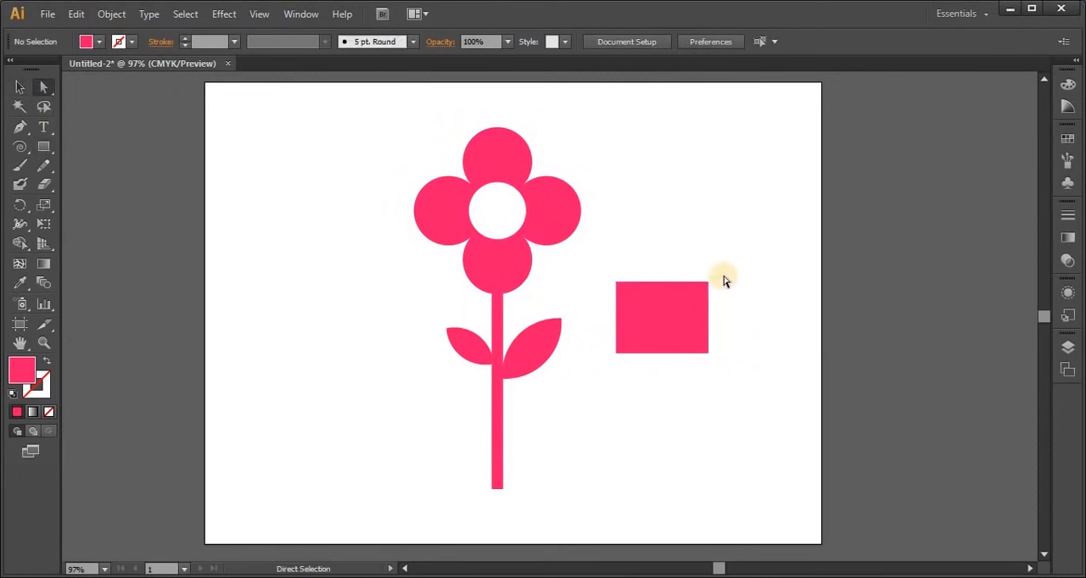
left_click(705, 285)
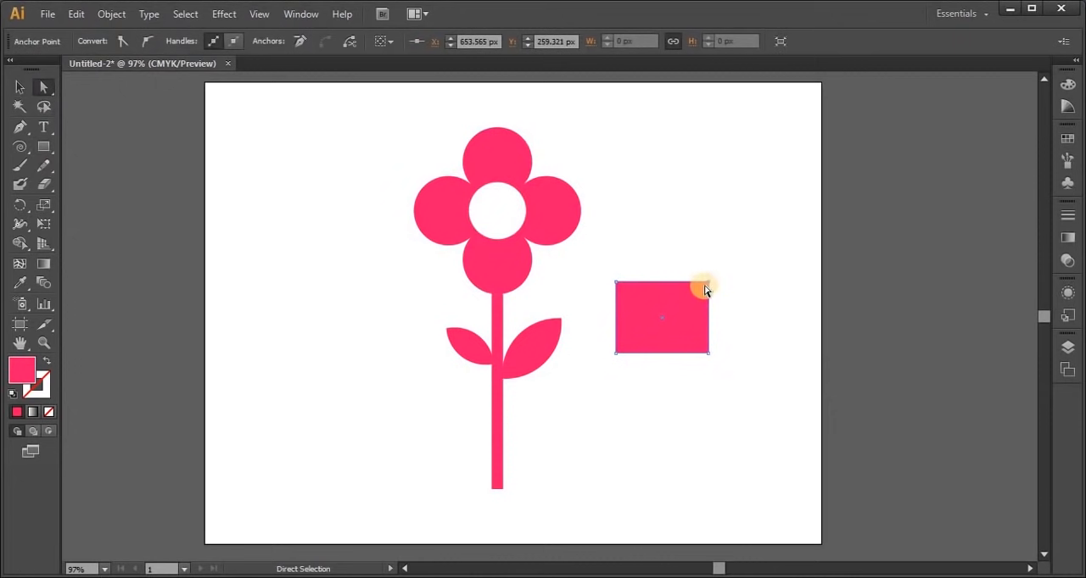
left_click(740, 396)
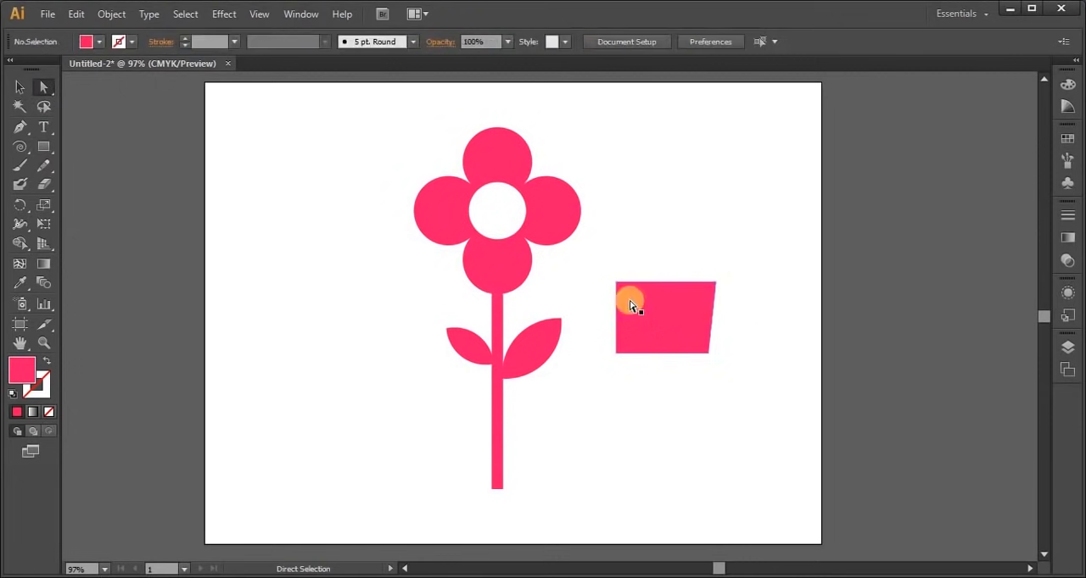
left_click(652, 327)
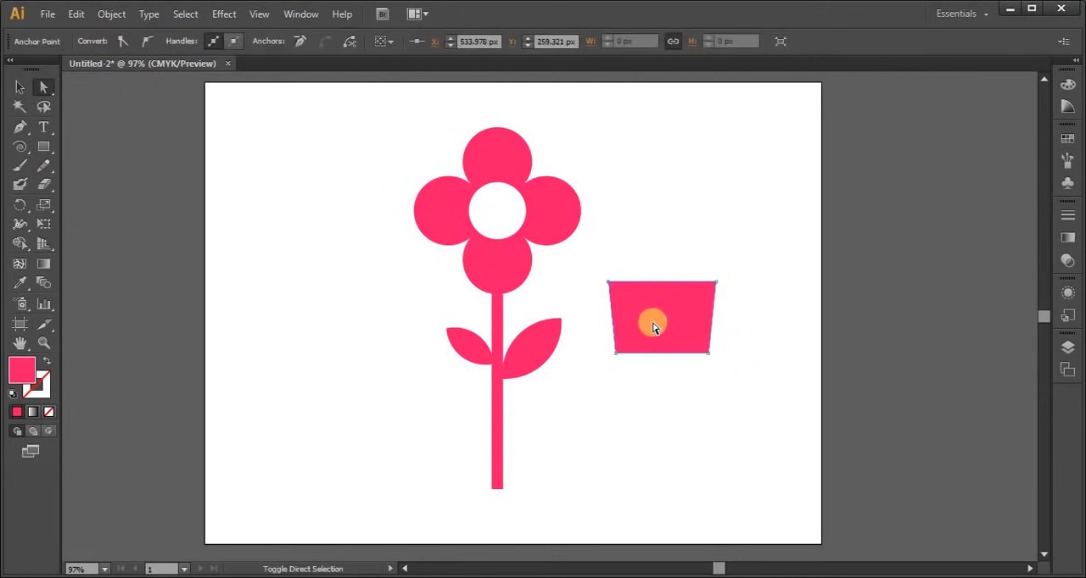
left_click(645, 461)
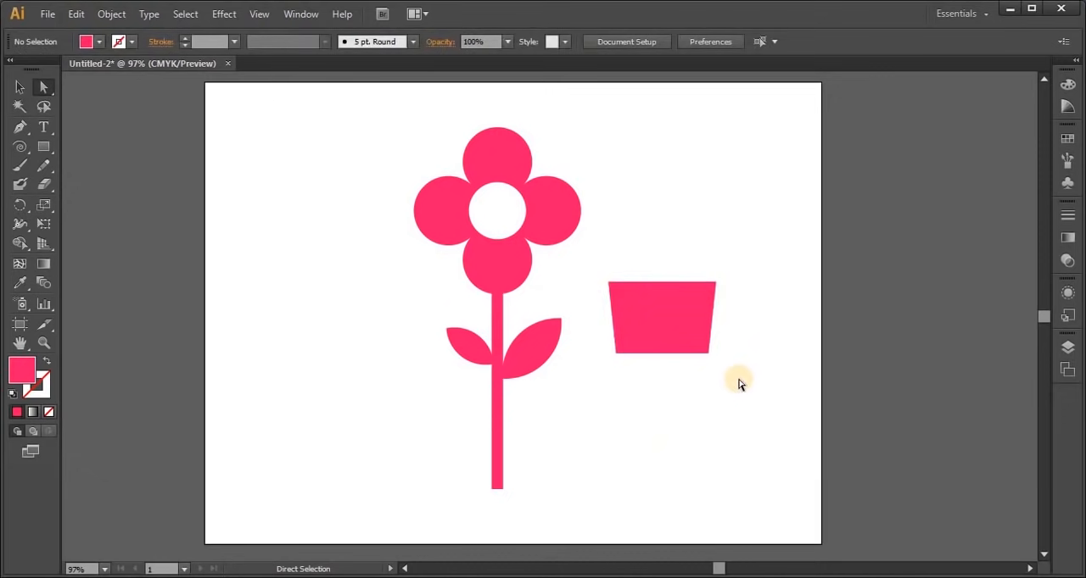
Move the pot over the lower end of the stem, centred beneath the flower
left_click(19, 86)
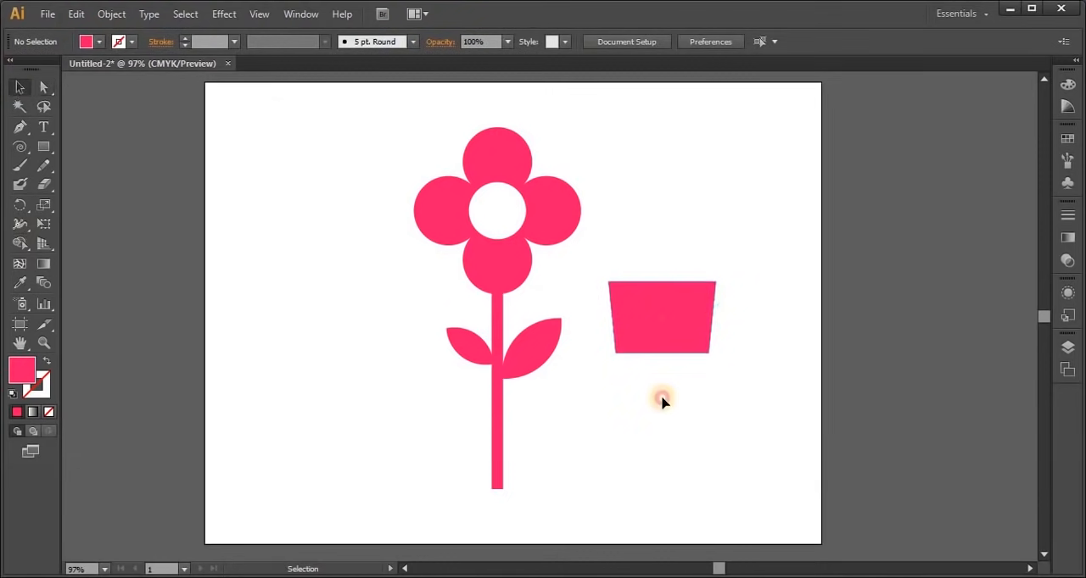
left_click_drag(691, 297, 520, 452)
left_click(682, 437)
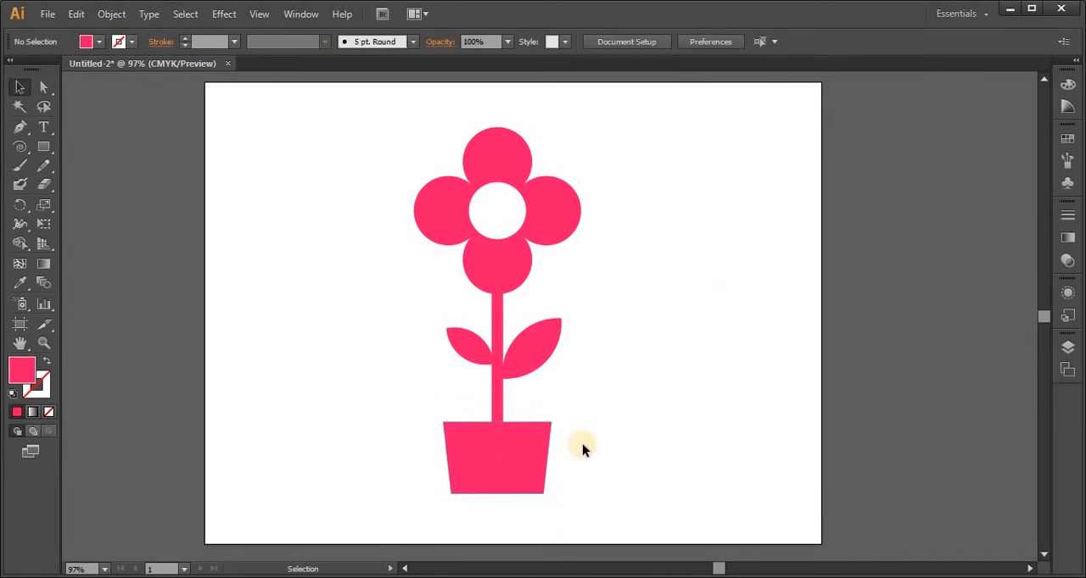
Draw a thin pink horizontal strip across the pot just below its rim and duplicate it straight down near the pot's base
left_click(43, 146)
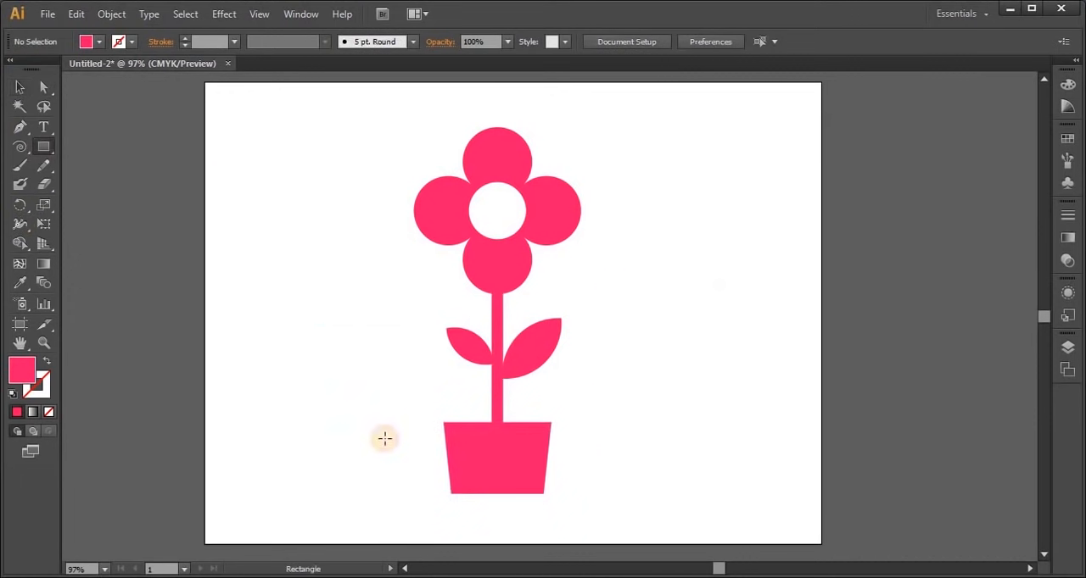
left_click_drag(499, 431, 622, 433)
left_click(20, 87)
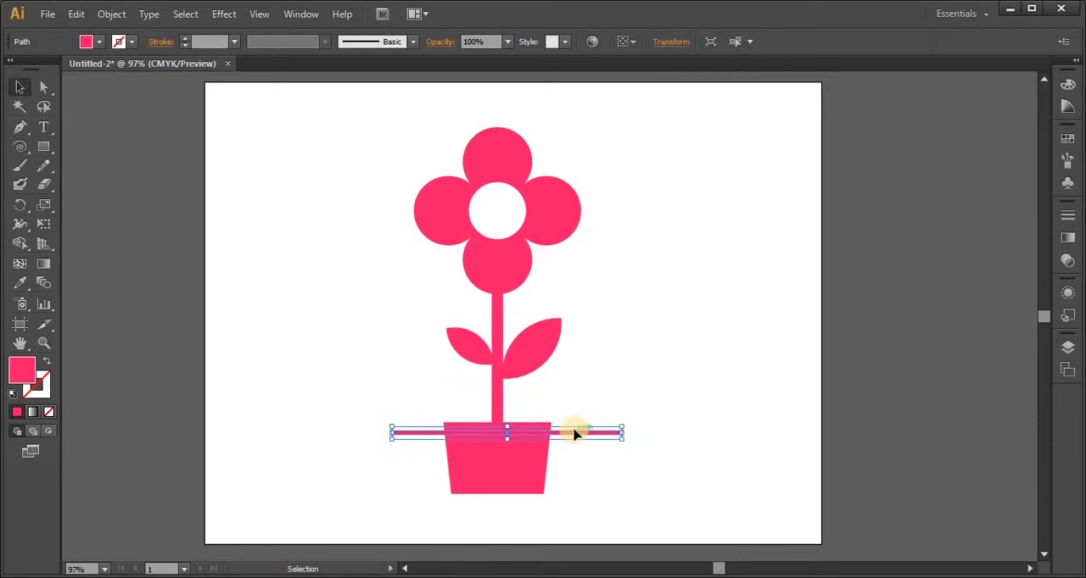
left_click_drag(572, 456, 574, 481)
left_click(673, 468)
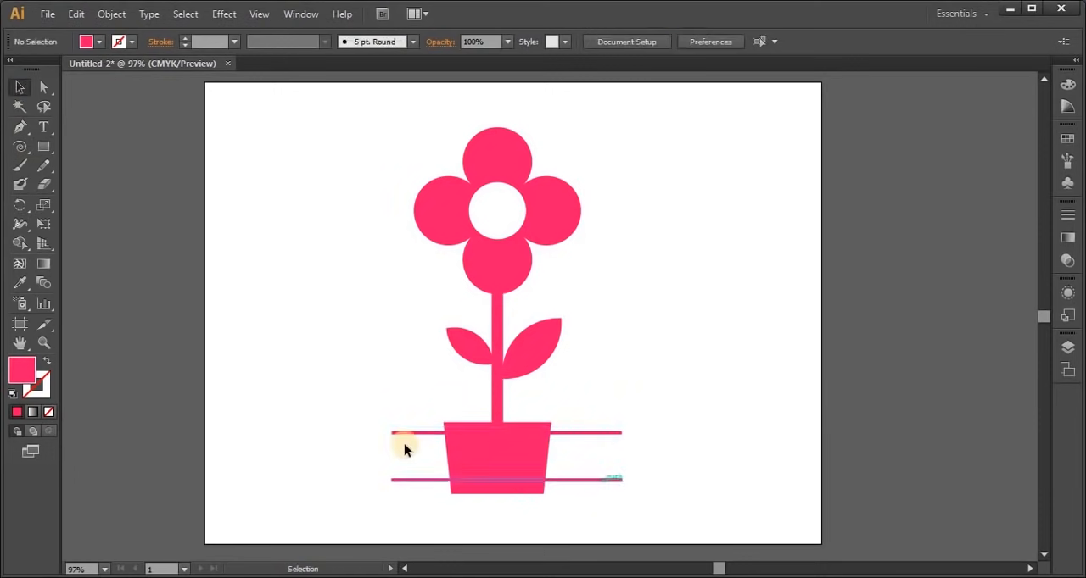
Cut both strips out of the pot with Shape Builder, removing their overhanging ends and leaving two horizontal gaps
left_click_drag(345, 426, 698, 501)
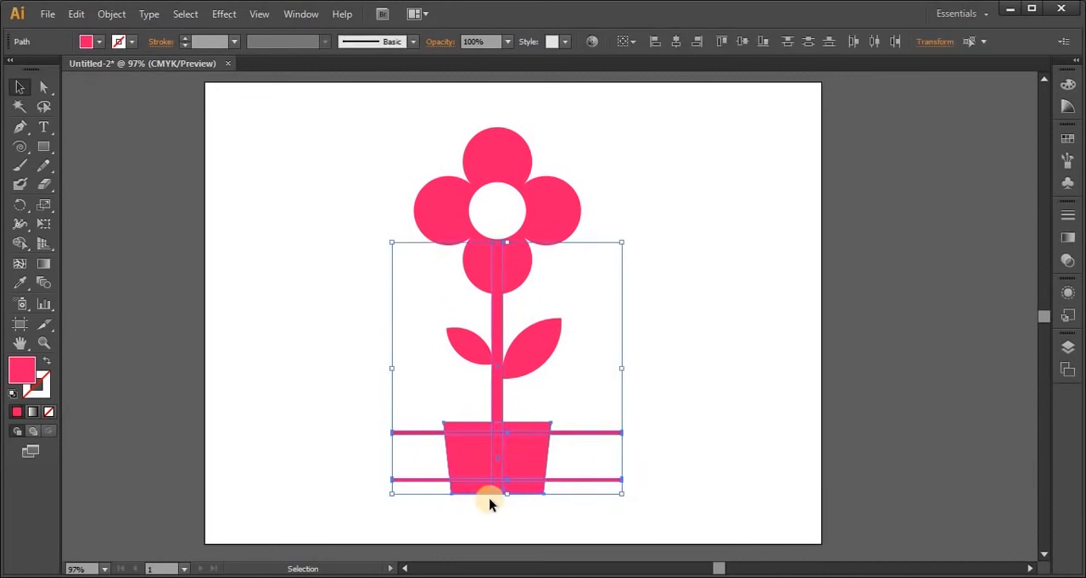
key("ctrl+1")
scroll(488, 504, "up", 4)
scroll(489, 504, "down", 1)
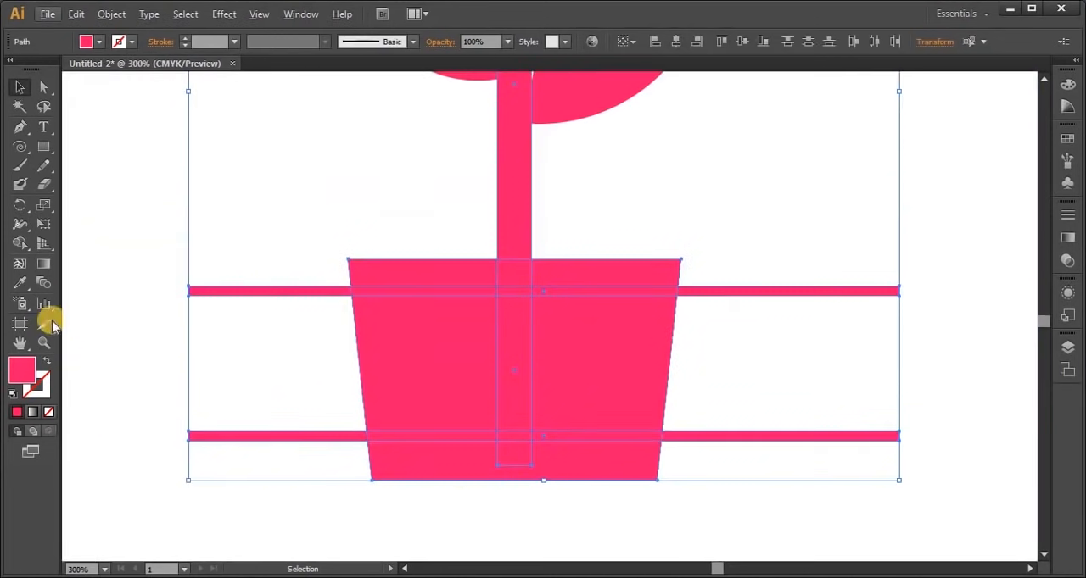
left_click(19, 248)
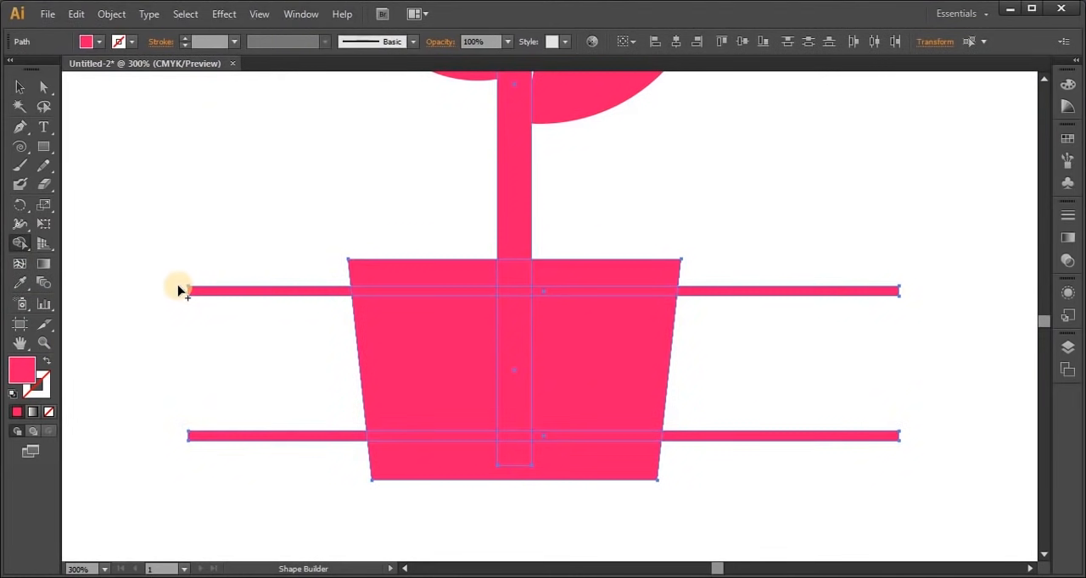
left_click_drag(178, 290, 728, 298)
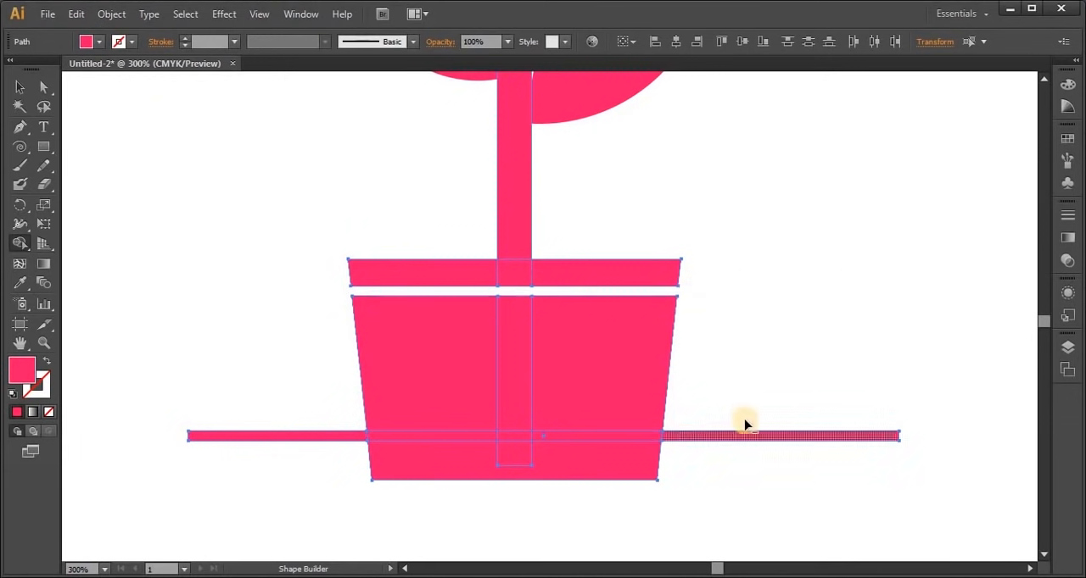
left_click(681, 439, "alt")
left_click_drag(681, 439, 188, 437)
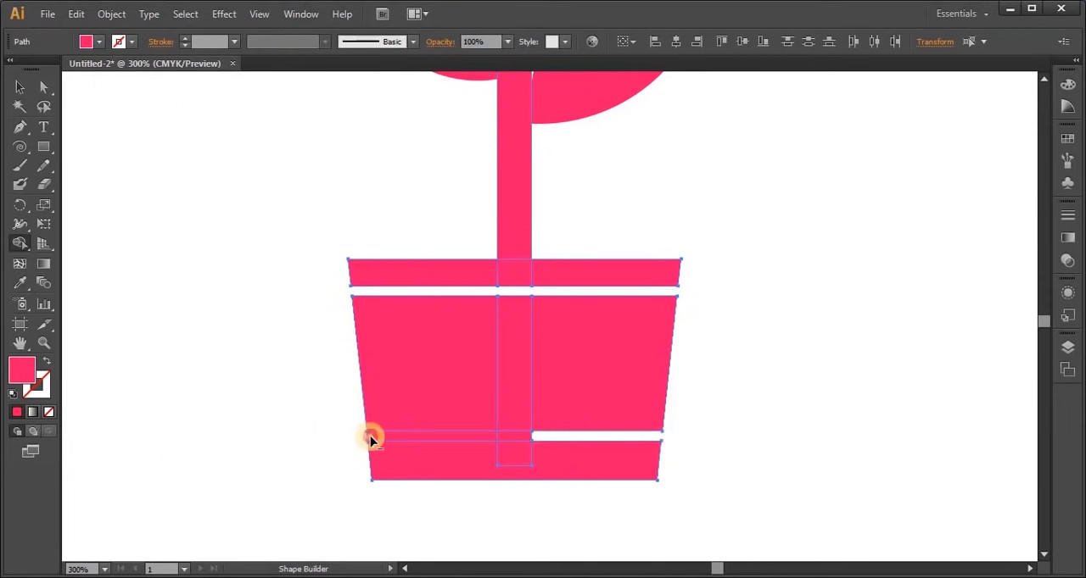
left_click_drag(371, 438, 443, 439)
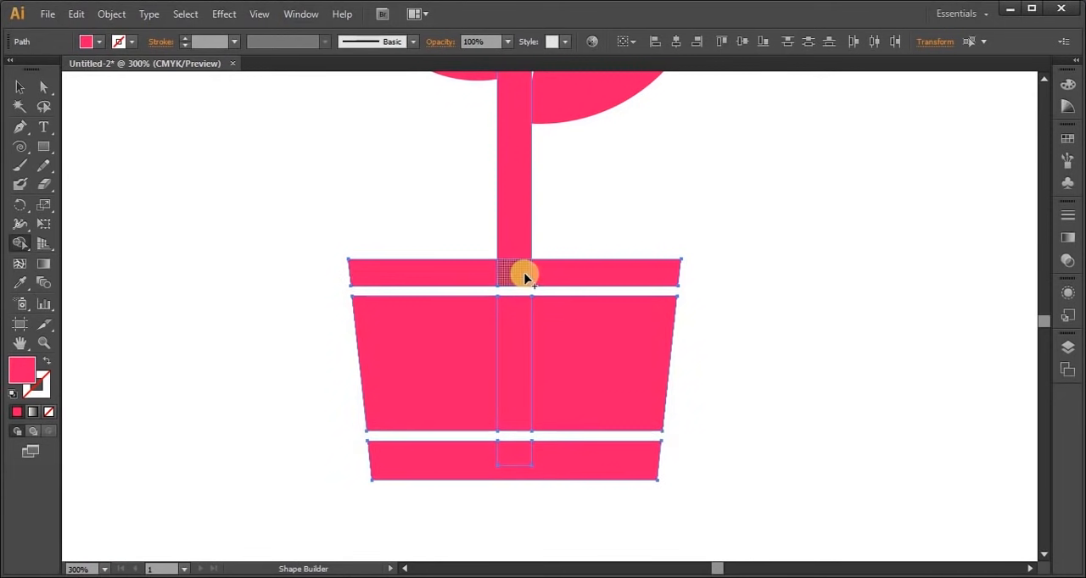
Merge the overlapping stem pieces into each of the pot's three bands with Shape Builder
mouse_move(515, 267)
left_mouse_down()
mouse_move(513, 250)
mouse_move(511, 274)
left_mouse_up()
left_click_drag(560, 272, 504, 270)
left_click_drag(512, 340, 429, 359)
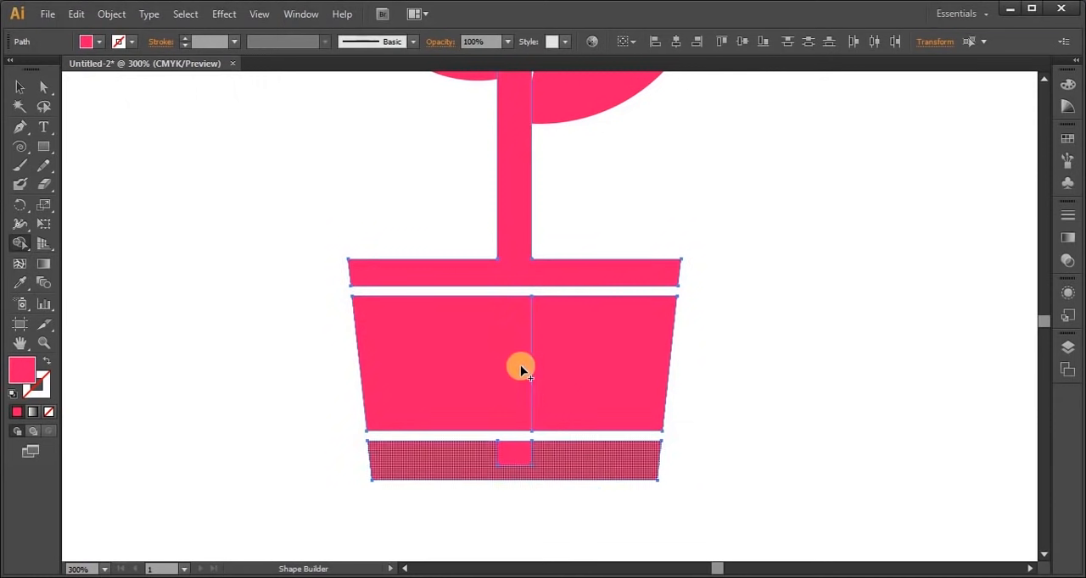
left_click_drag(519, 369, 567, 360)
left_click_drag(468, 452, 571, 462)
left_click(20, 88)
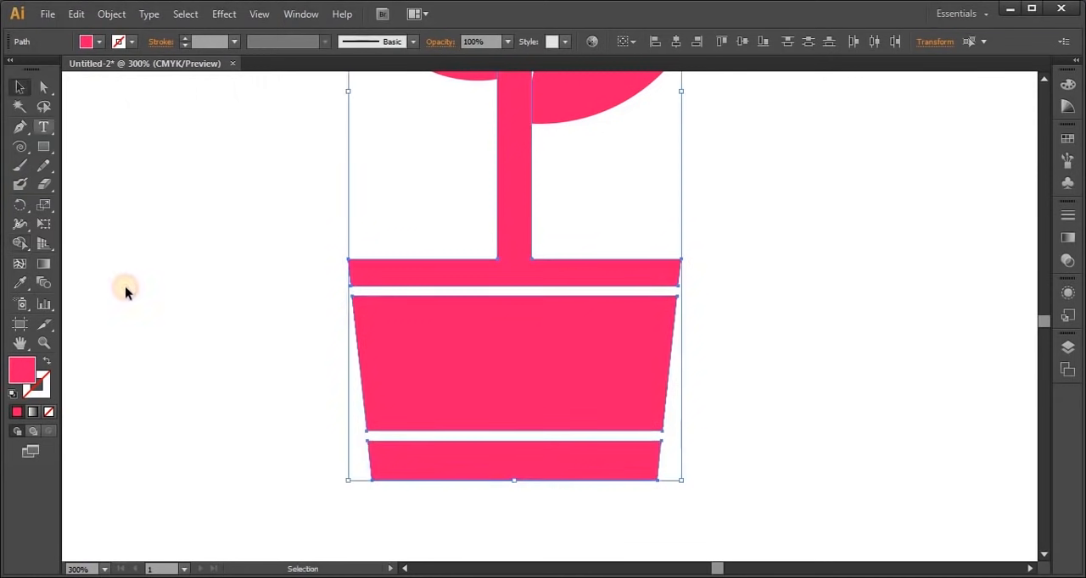
left_click(174, 331)
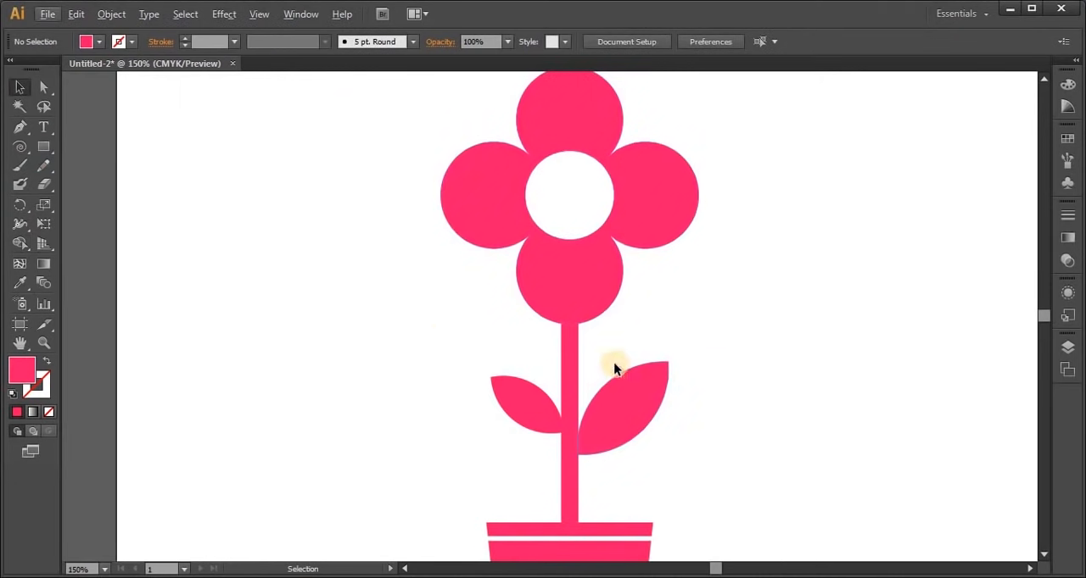
Merge the flower head, stem and both leaves into one shape with Shape Builder
left_click_drag(363, 143, 697, 495)
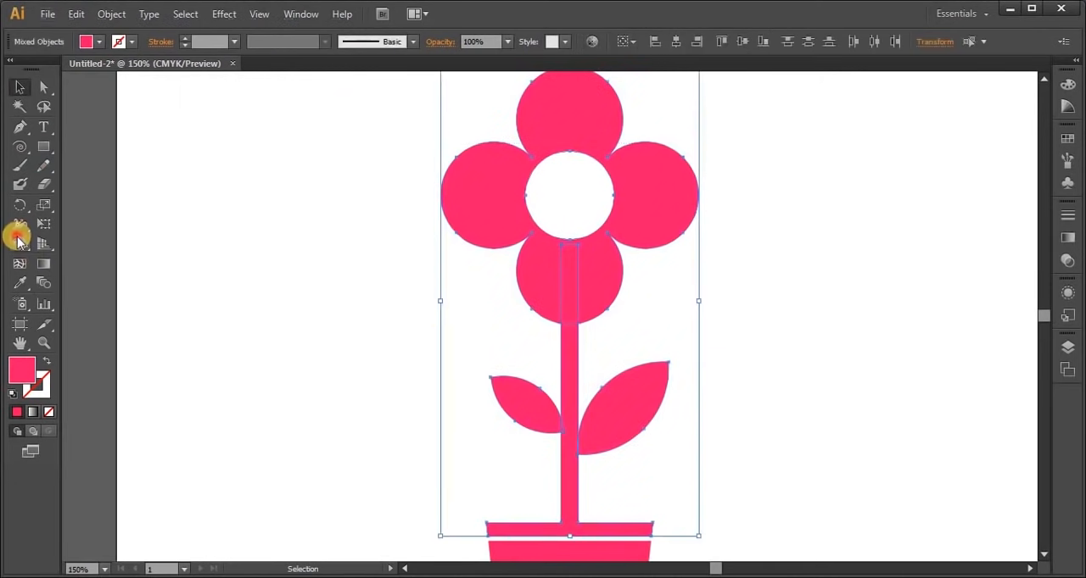
left_click(19, 240)
left_click_drag(548, 276, 591, 262)
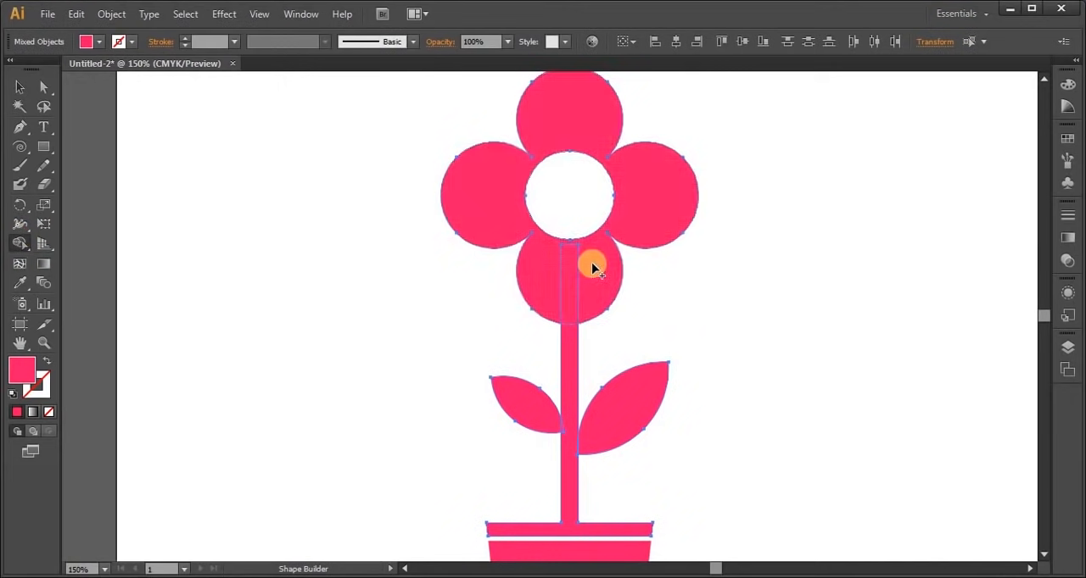
mouse_move(568, 337)
left_mouse_down()
mouse_move(557, 417)
mouse_move(618, 449)
left_mouse_up()
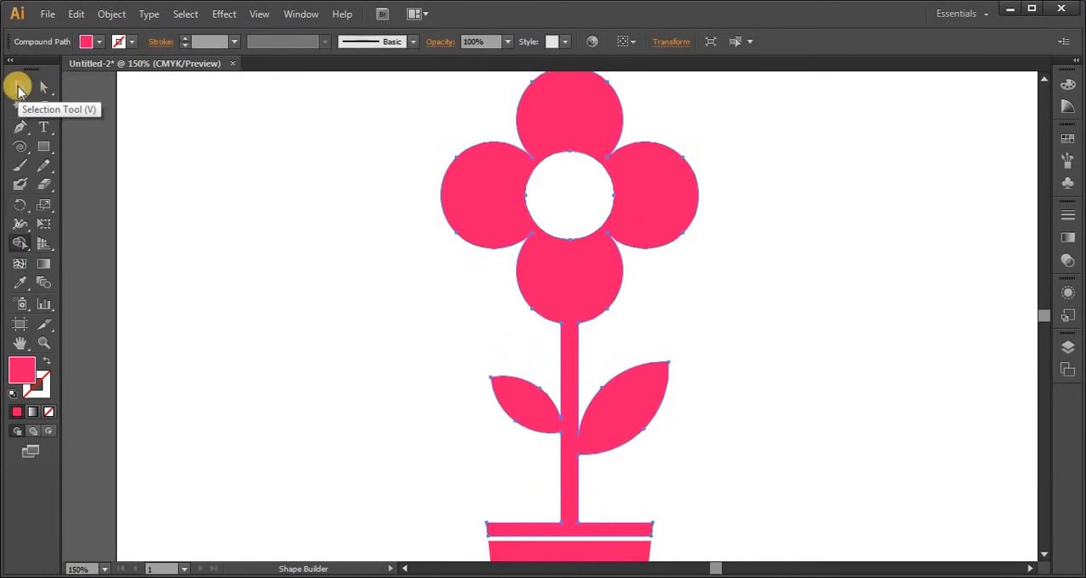
left_click(19, 87)
left_click(312, 351)
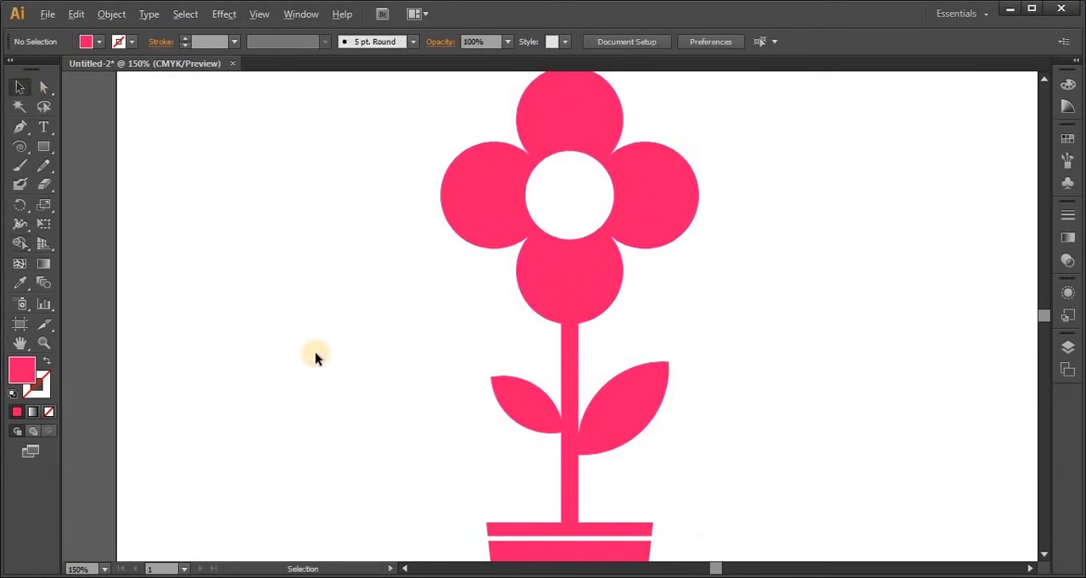
Recolour the whole potted flower with the green fill #9ee52e
key("ctrl+minus")
left_click_drag(336, 147, 586, 509)
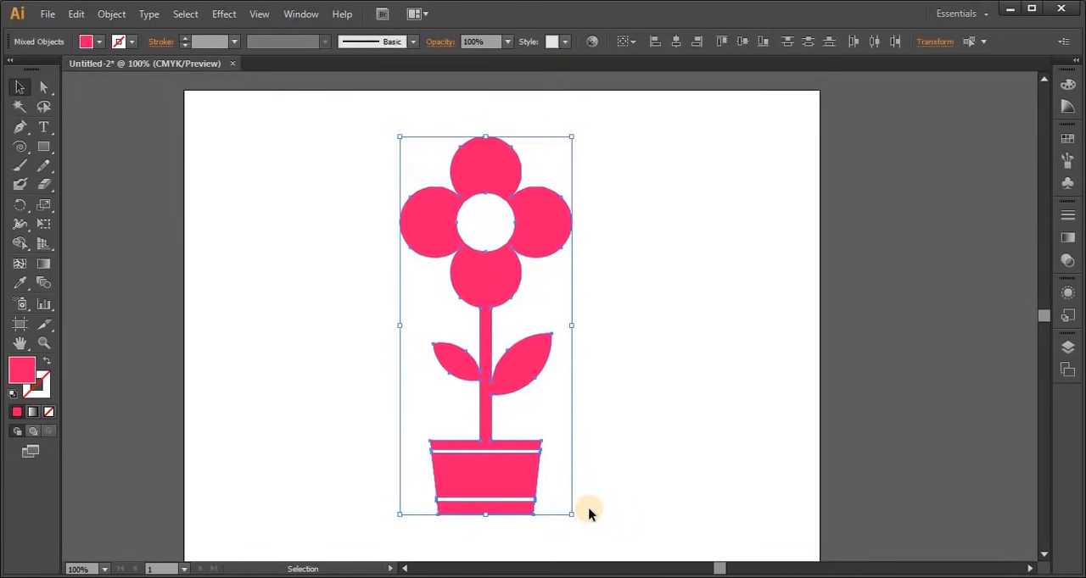
double_click(23, 377)
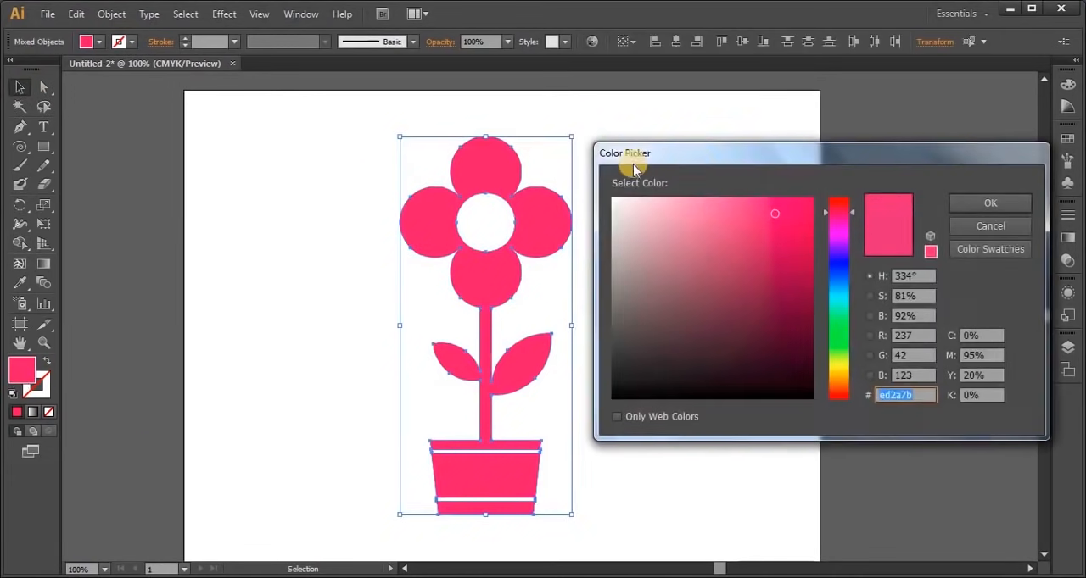
left_click_drag(702, 166, 739, 150)
left_click(788, 223)
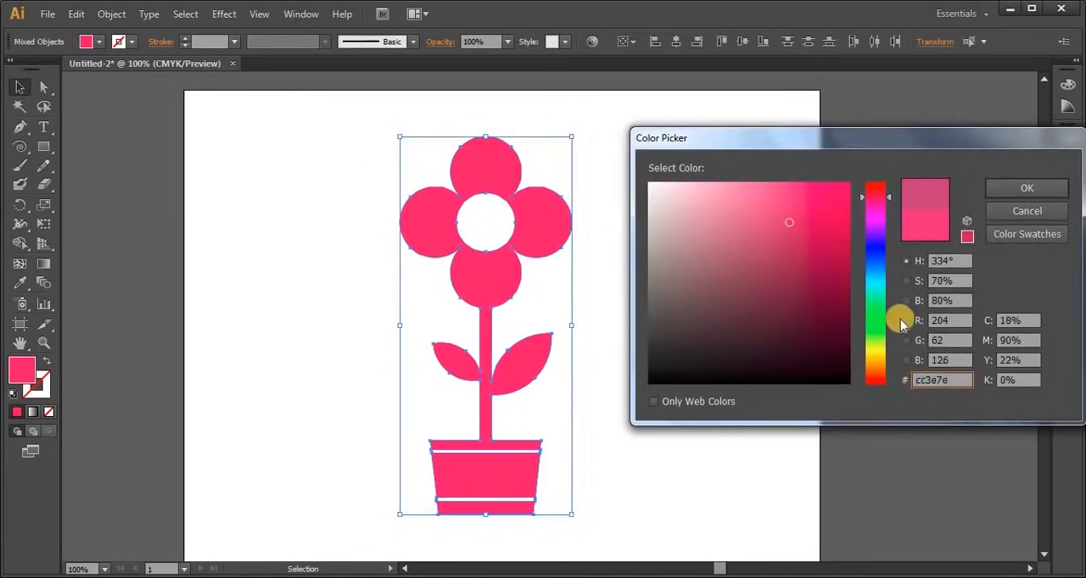
left_click(881, 342)
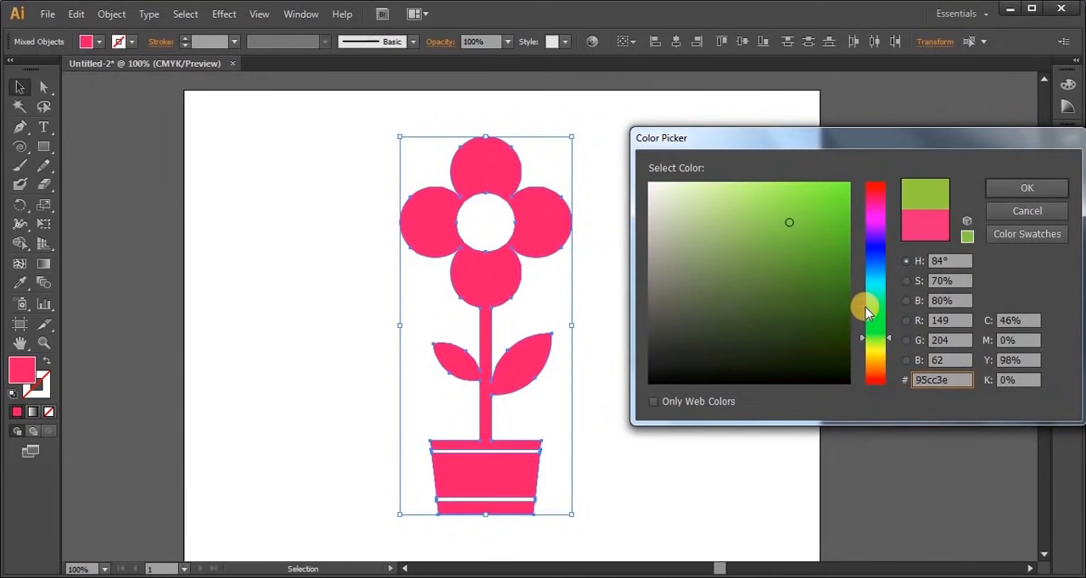
left_click(810, 200)
left_click(969, 192)
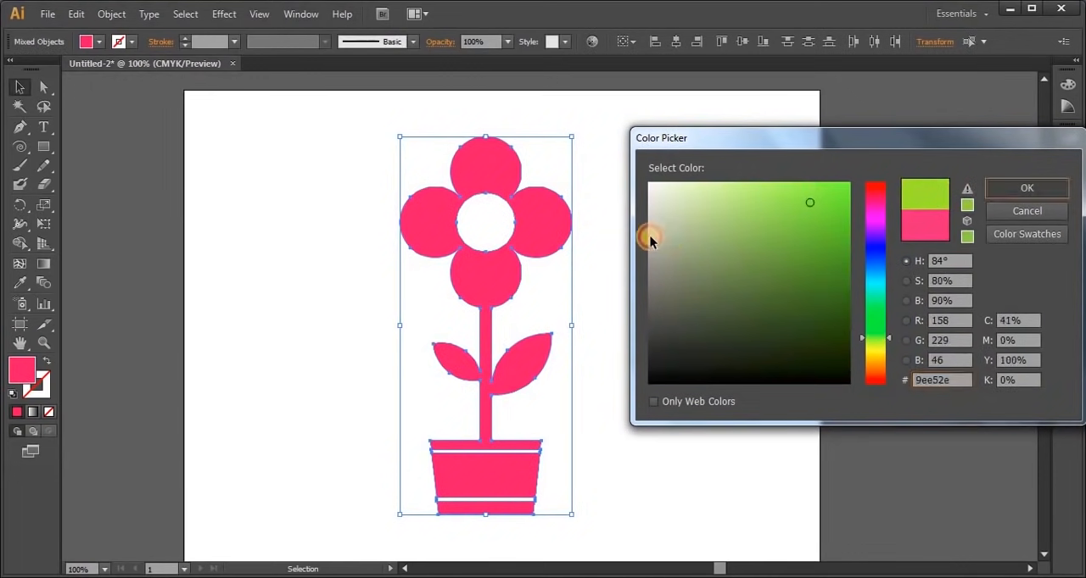
key("Return")
left_click(685, 244)
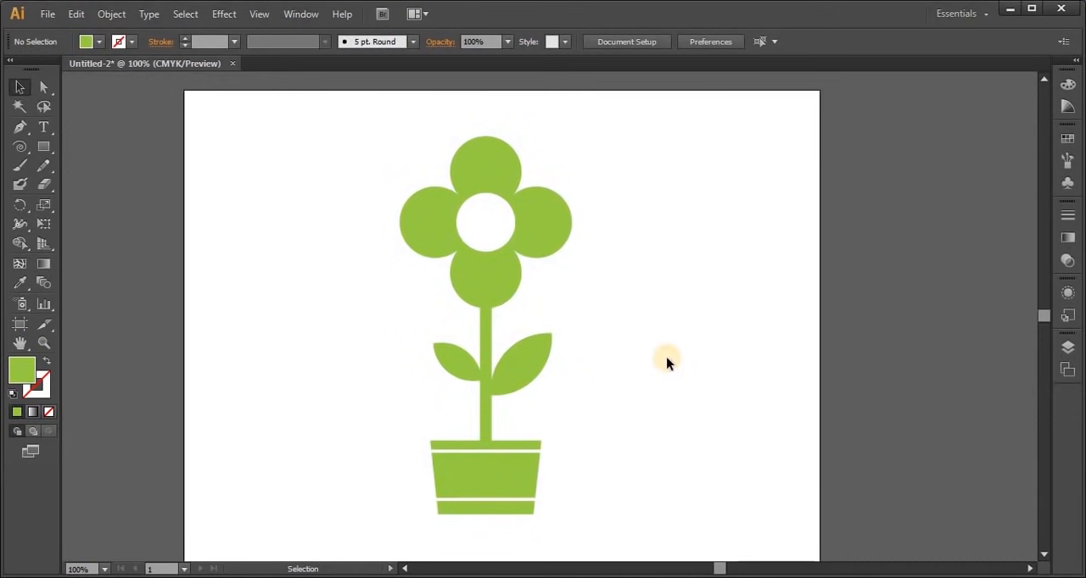
Group all parts of the potted flower and move the group off the artboard to its right
left_click_drag(321, 153, 605, 502)
right_click(496, 182)
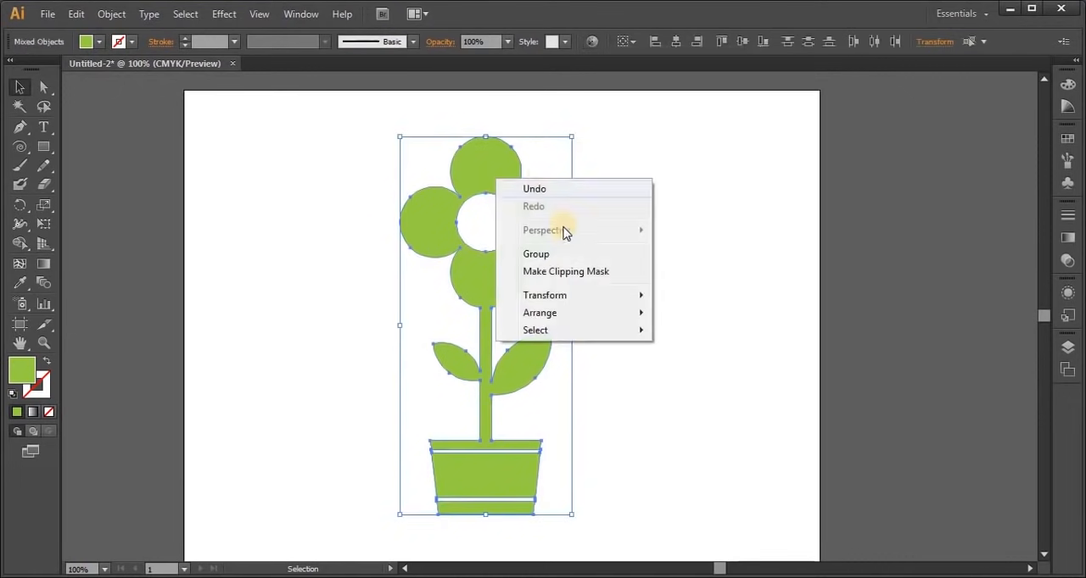
left_click(551, 261)
left_click_drag(484, 177, 924, 184)
left_click(701, 280)
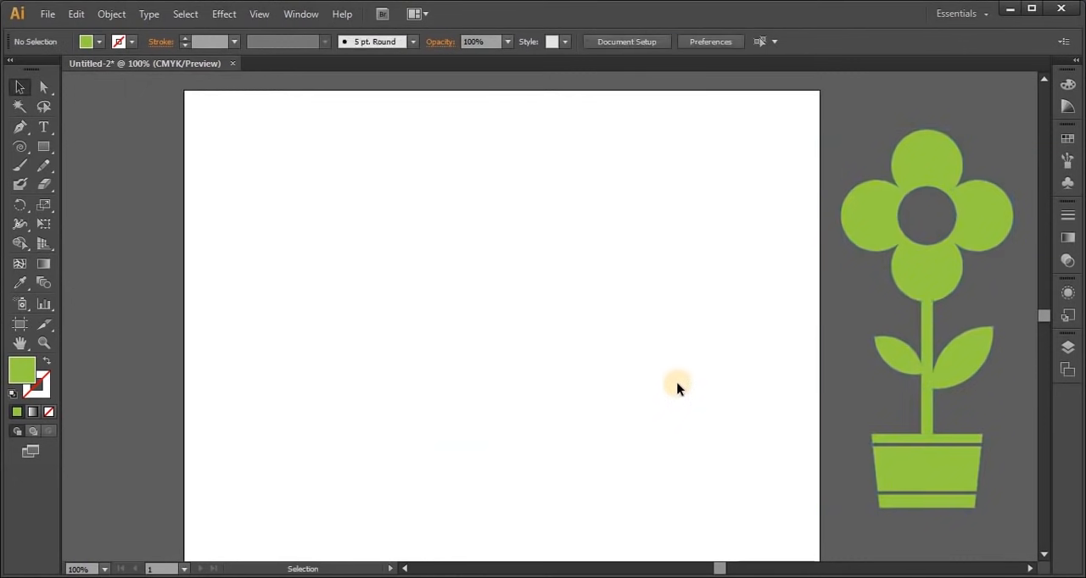
Draw a large green rectangle across the middle of the artboard and give it a 3 pt red stroke
left_click(44, 146)
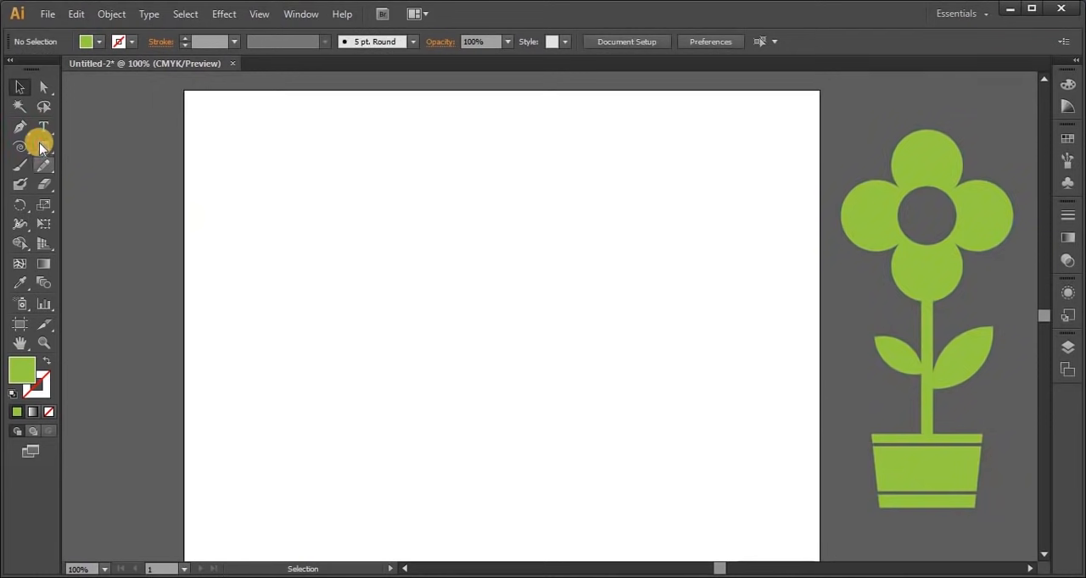
left_click_drag(306, 179, 727, 456)
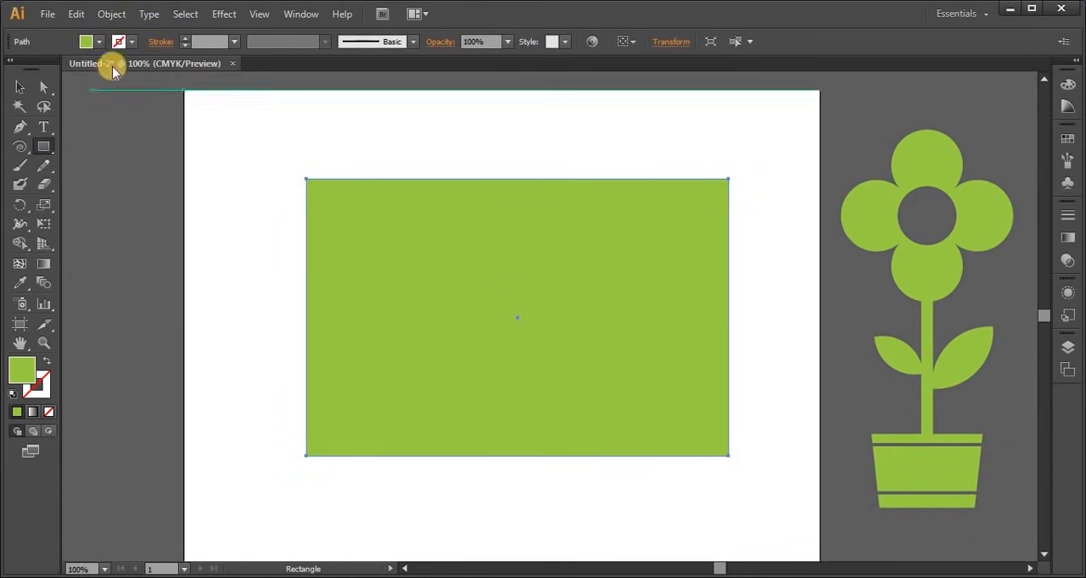
left_click(133, 43)
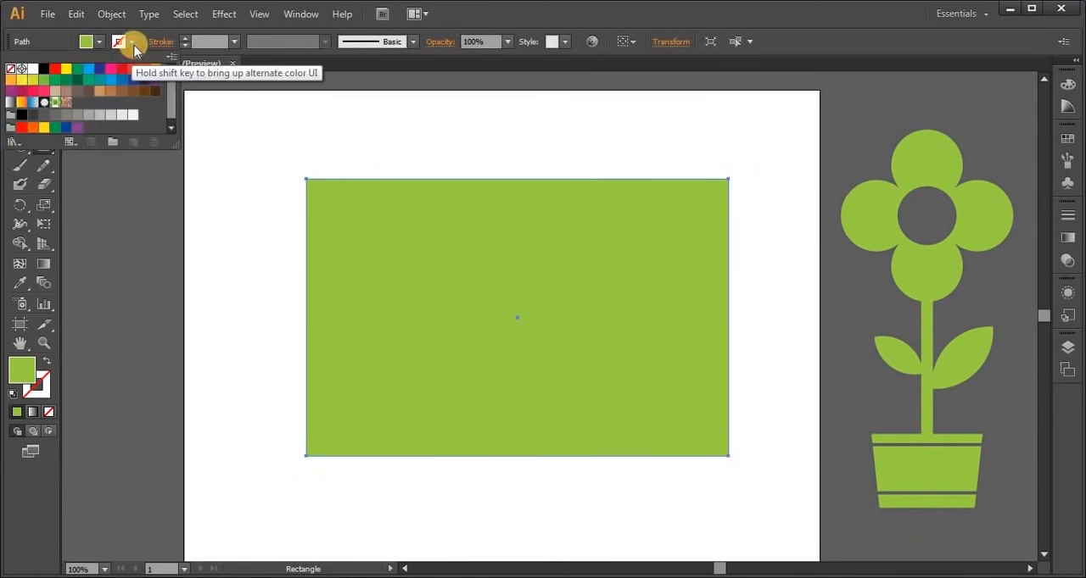
left_click(54, 70)
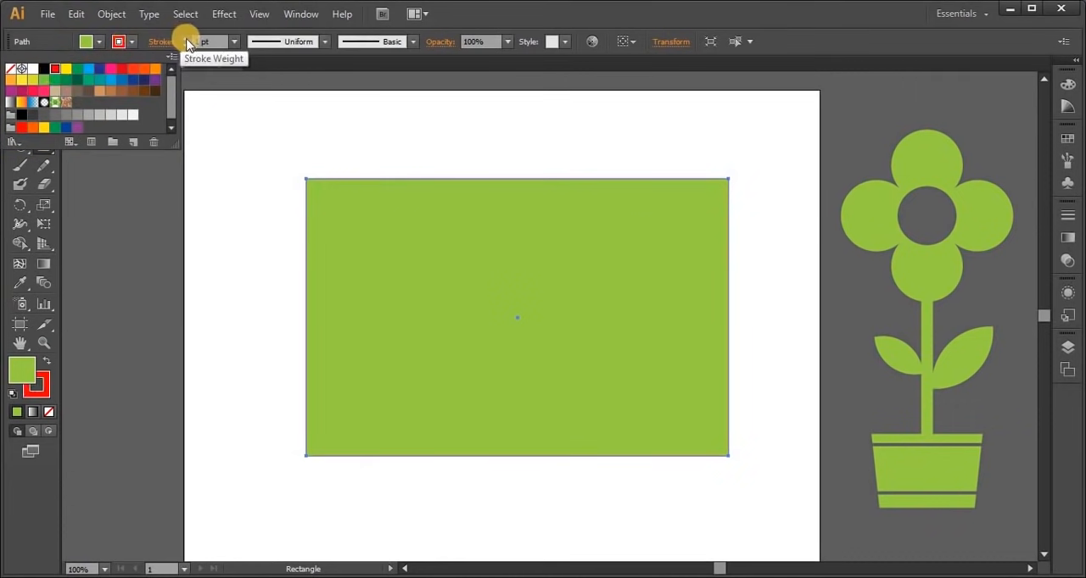
left_click(186, 39)
left_click(186, 39)
left_click(186, 39)
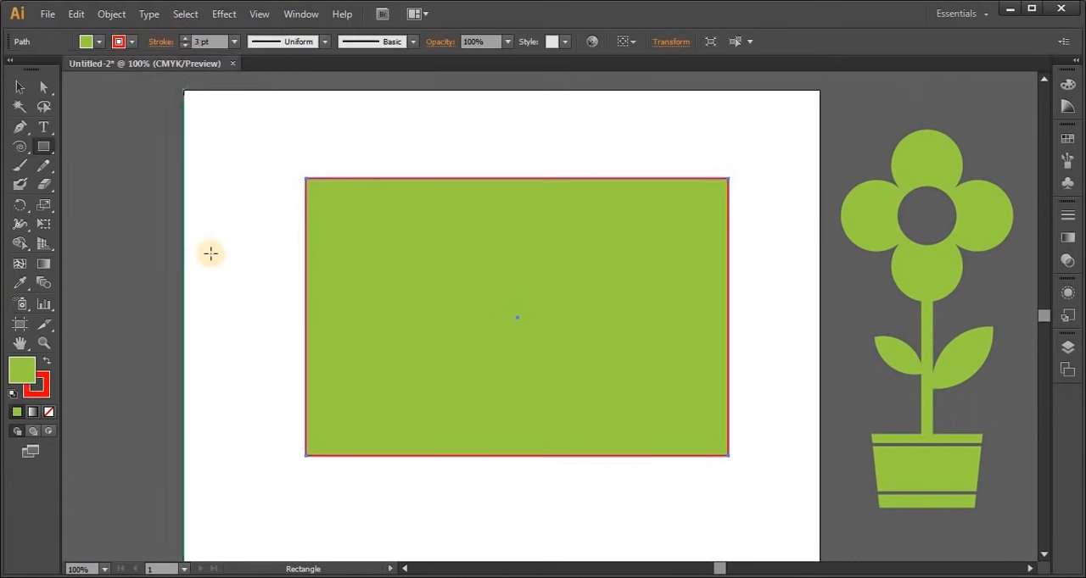
left_click(20, 87)
left_click(210, 255)
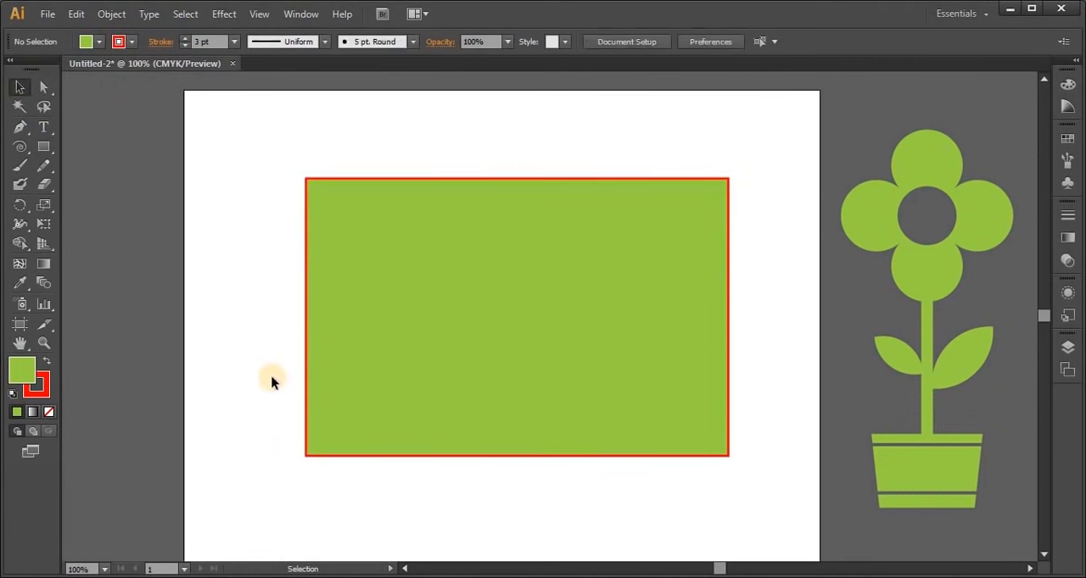
Draw a circle centred on the rectangle's left edge and align the vertical centres of both shapes
left_click_drag(31, 140, 110, 185)
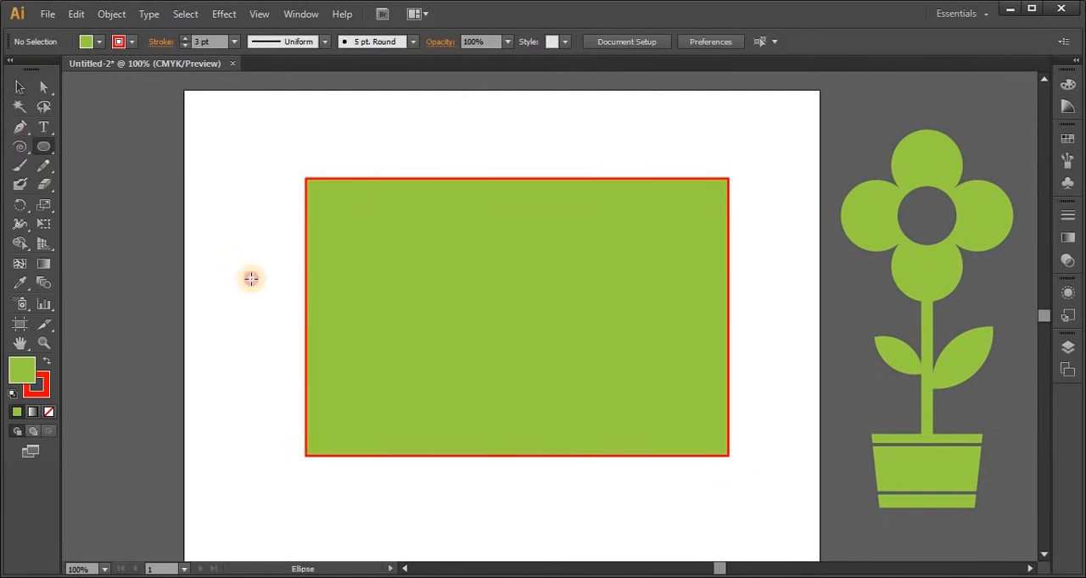
mouse_move(212, 214)
left_mouse_down()
mouse_move(410, 398)
mouse_move(438, 410)
mouse_move(400, 405)
mouse_move(402, 396)
mouse_move(409, 405)
left_mouse_up()
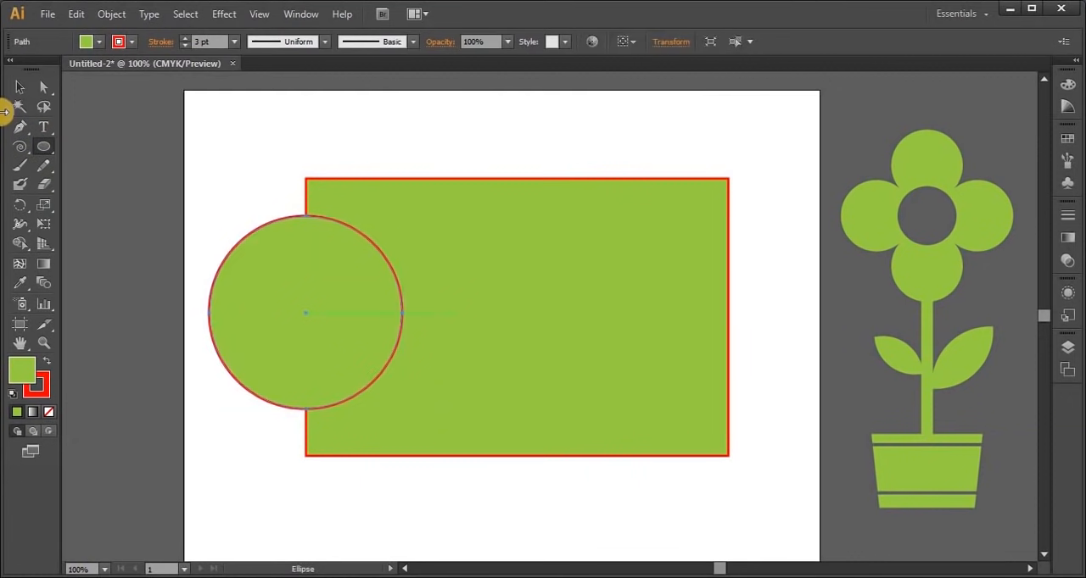
left_click(20, 87)
left_click_drag(246, 169, 381, 389)
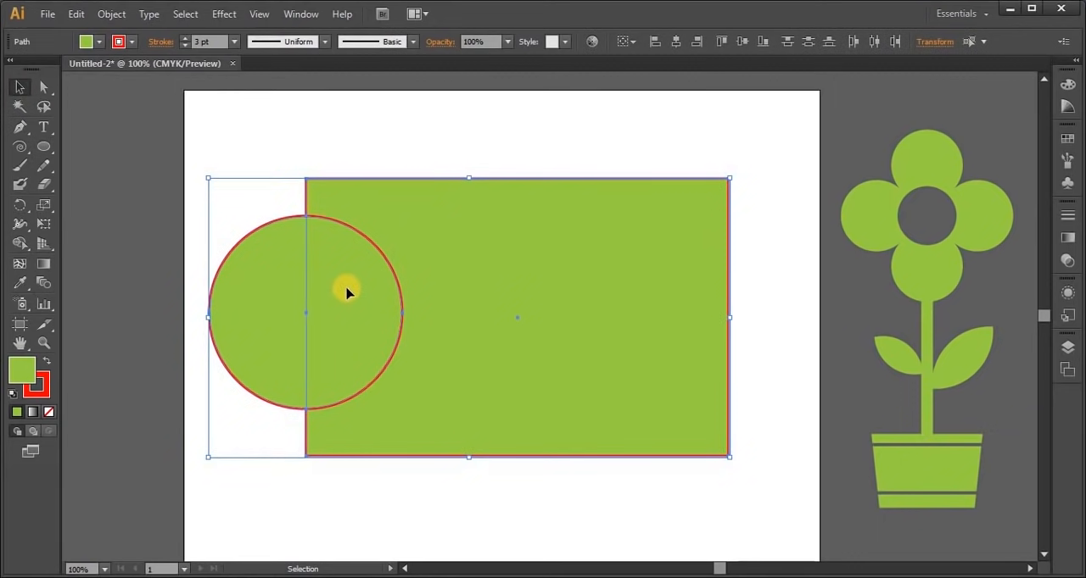
left_click(737, 47)
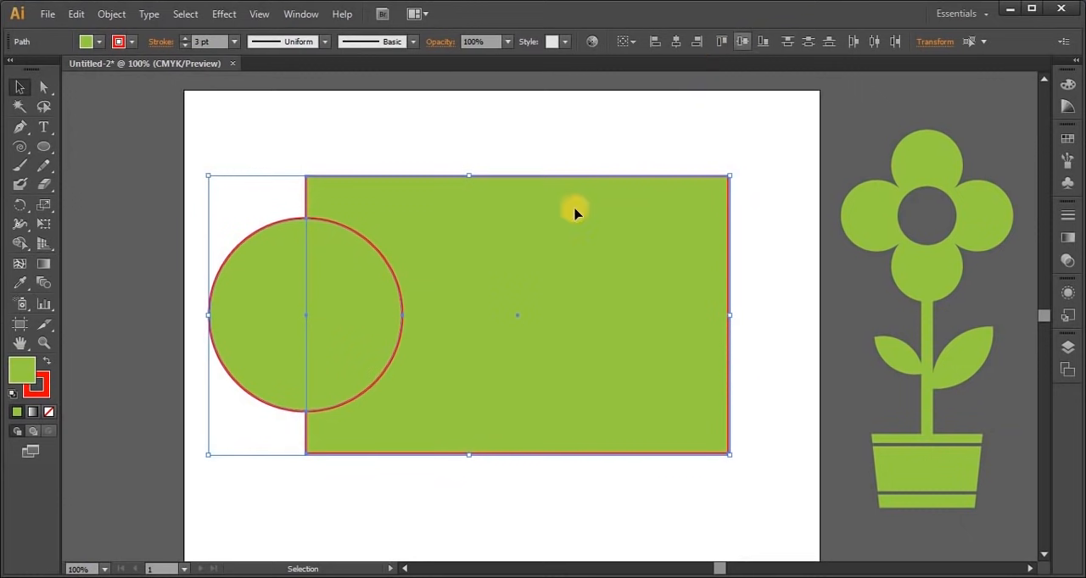
left_click(387, 503)
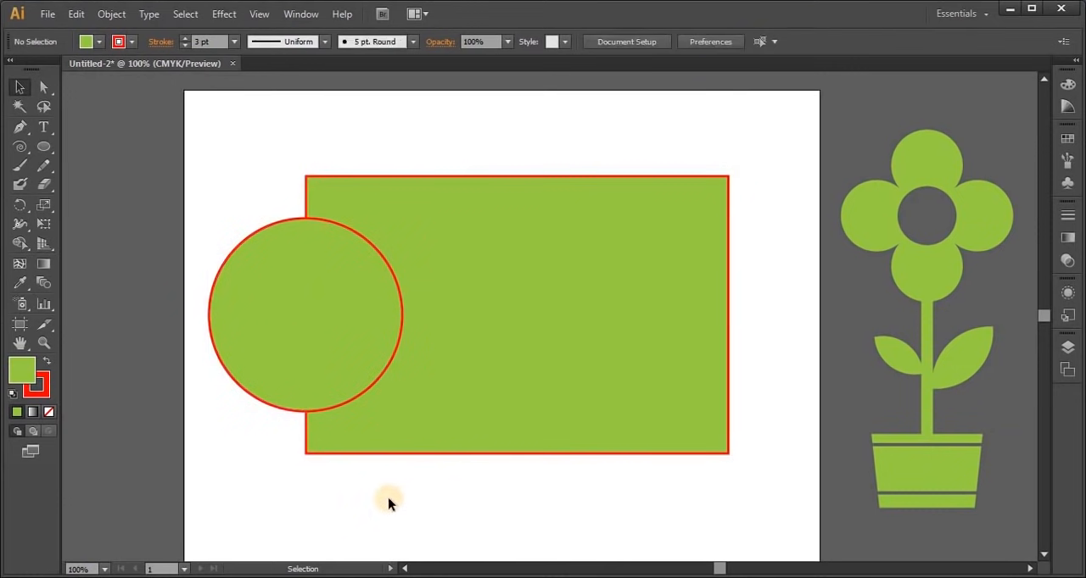
Subtract the whole circle from the rectangle with Shape Builder, leaving a semicircular notch in its left side
left_click_drag(412, 317, 539, 398)
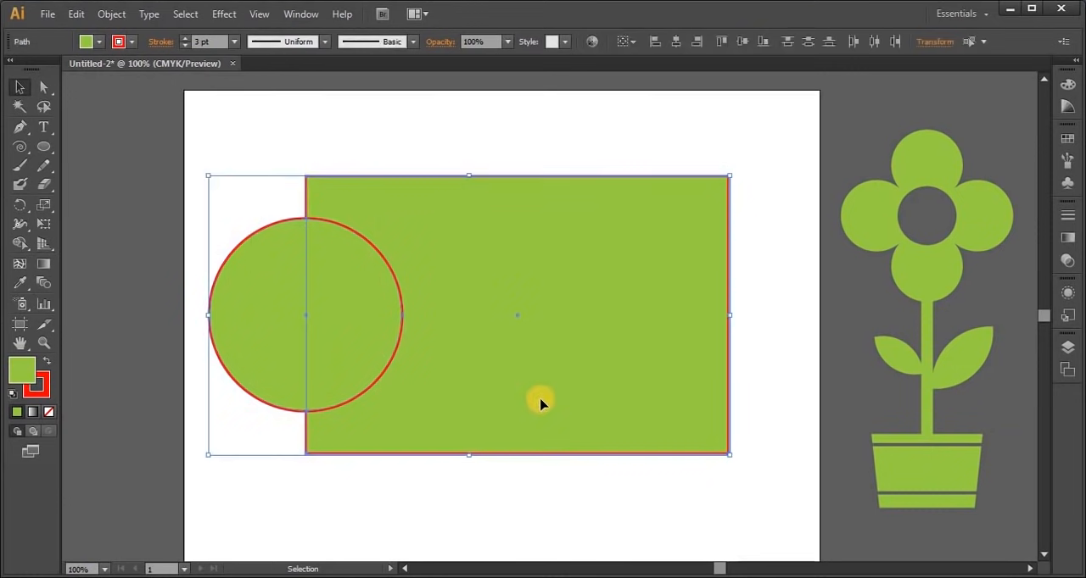
left_click(21, 243)
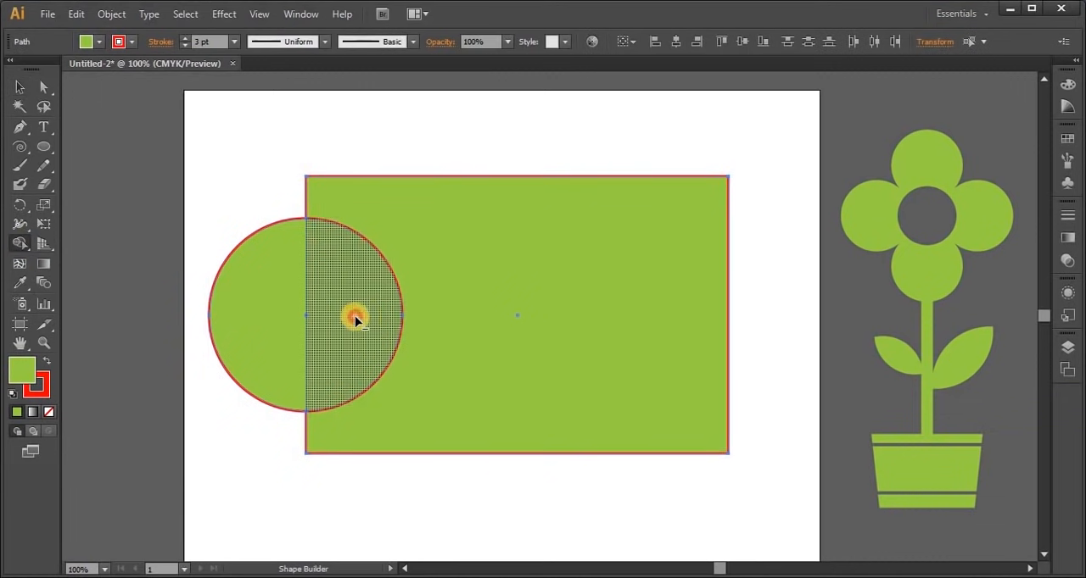
left_click_drag(355, 315, 192, 317)
left_click(15, 90)
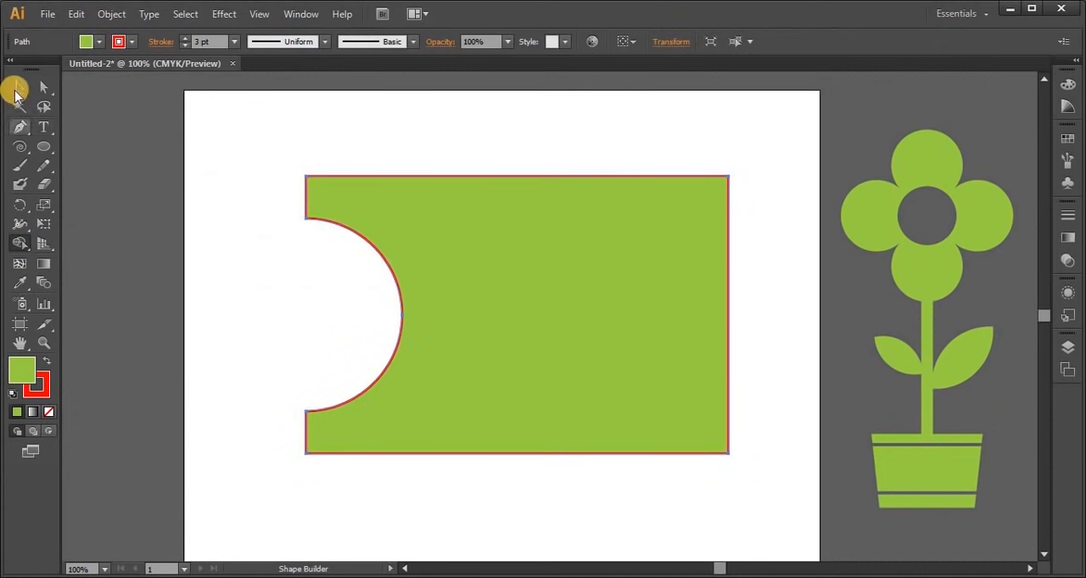
left_click(235, 306)
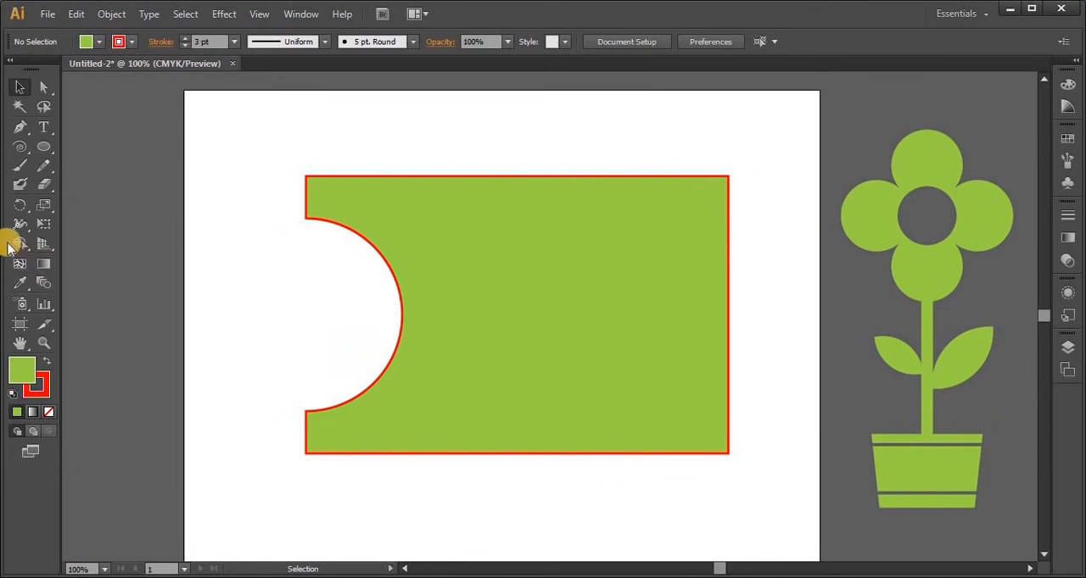
mouse_move(20, 243)
left_mouse_down()
mouse_move(71, 272)
mouse_move(154, 270)
mouse_move(88, 280)
mouse_move(162, 285)
mouse_move(120, 270)
mouse_move(116, 285)
mouse_move(116, 268)
mouse_move(104, 267)
mouse_move(134, 242)
mouse_move(93, 268)
mouse_move(92, 243)
mouse_move(15, 249)
left_mouse_up()
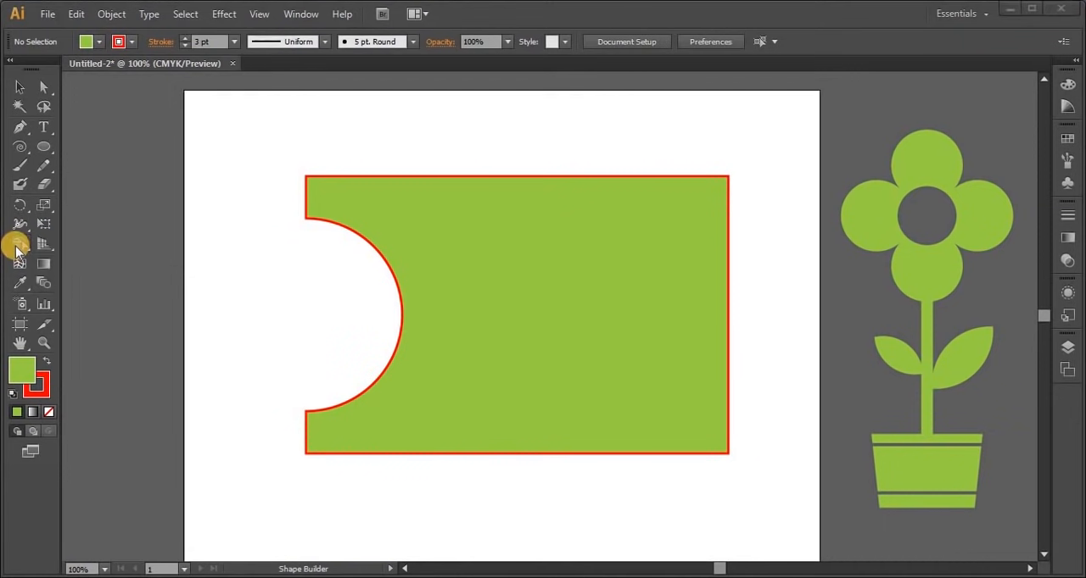